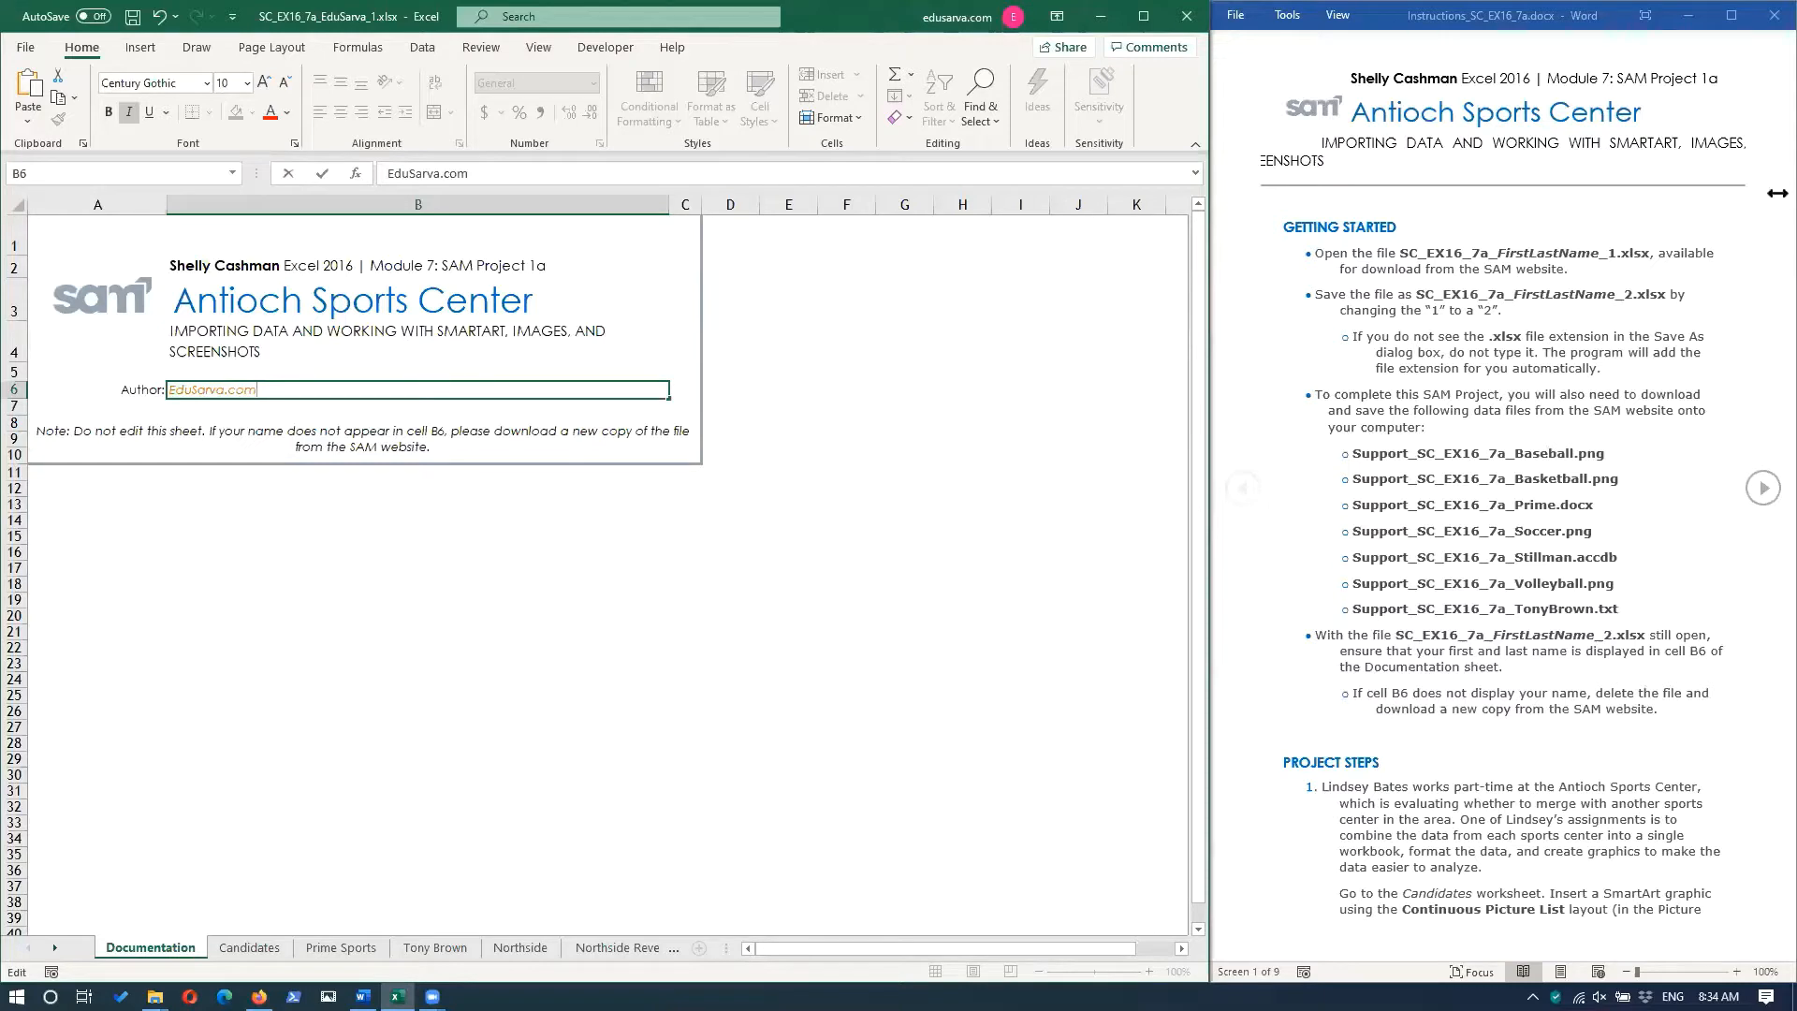
# Leave cell B6 of the Documentation sheet unedited and switch to the Candidates worksheet.
pyautogui.press('Escape')
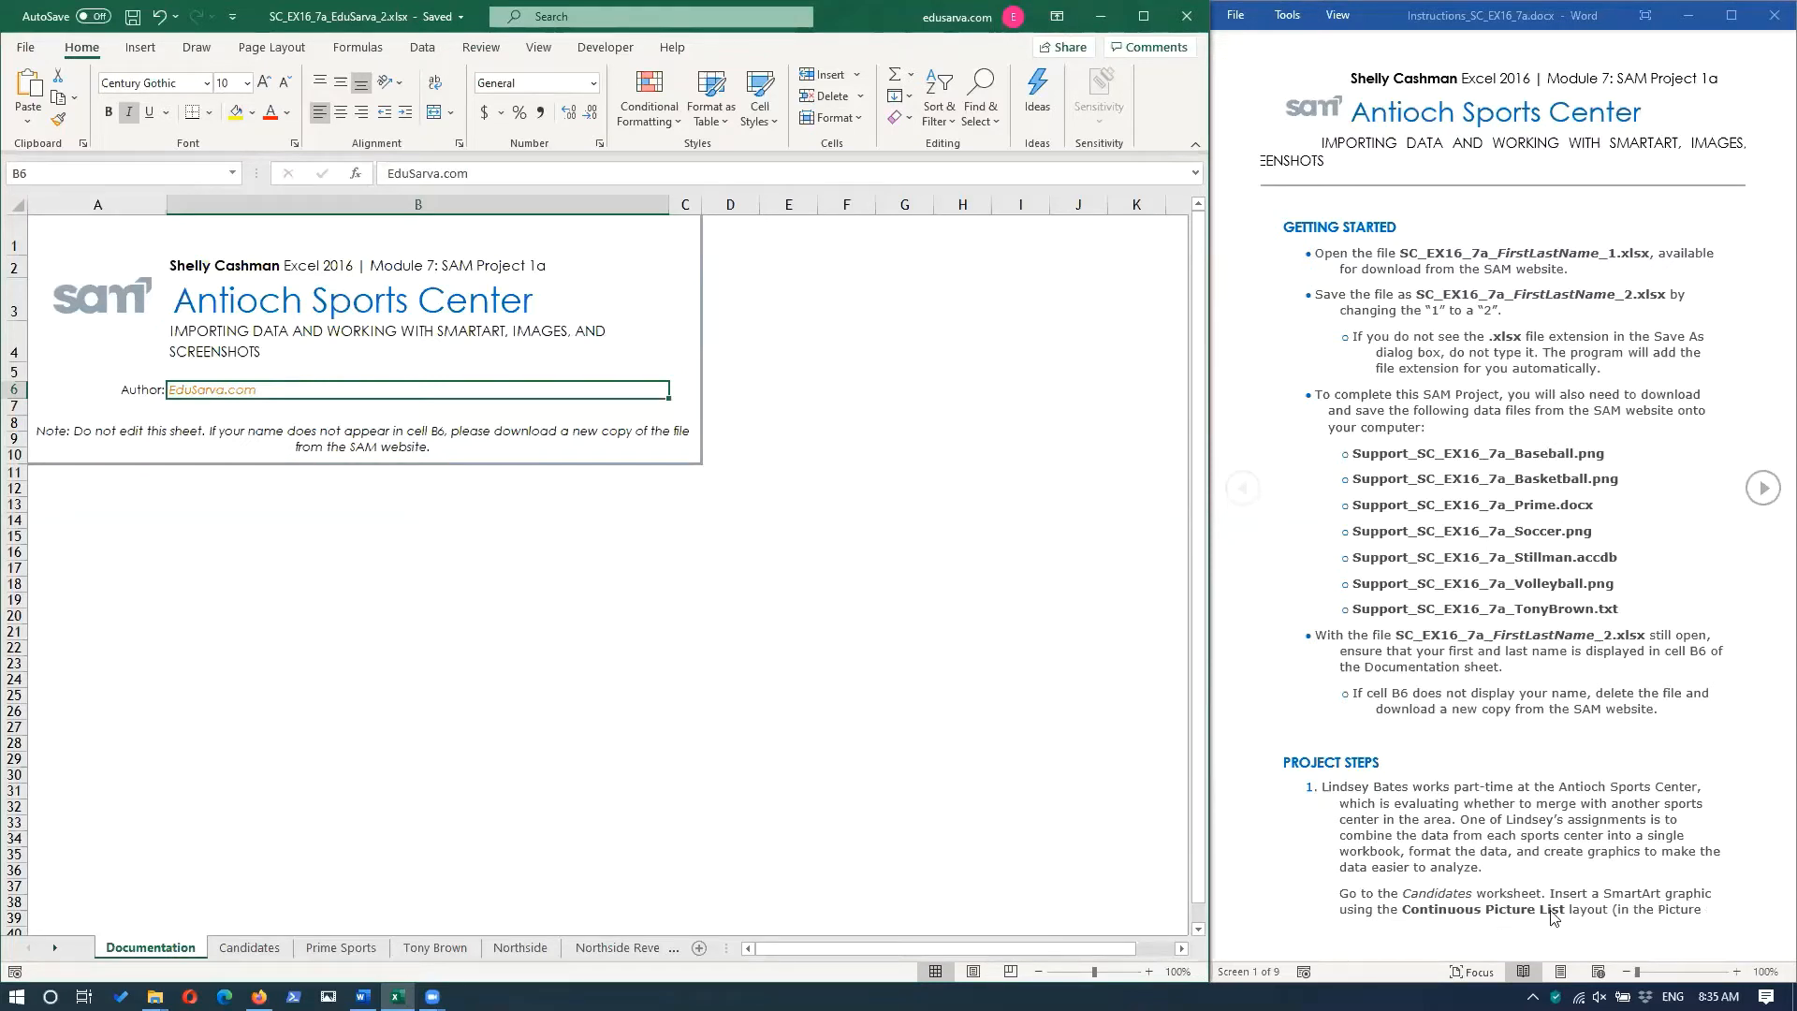
pyautogui.click(266, 953)
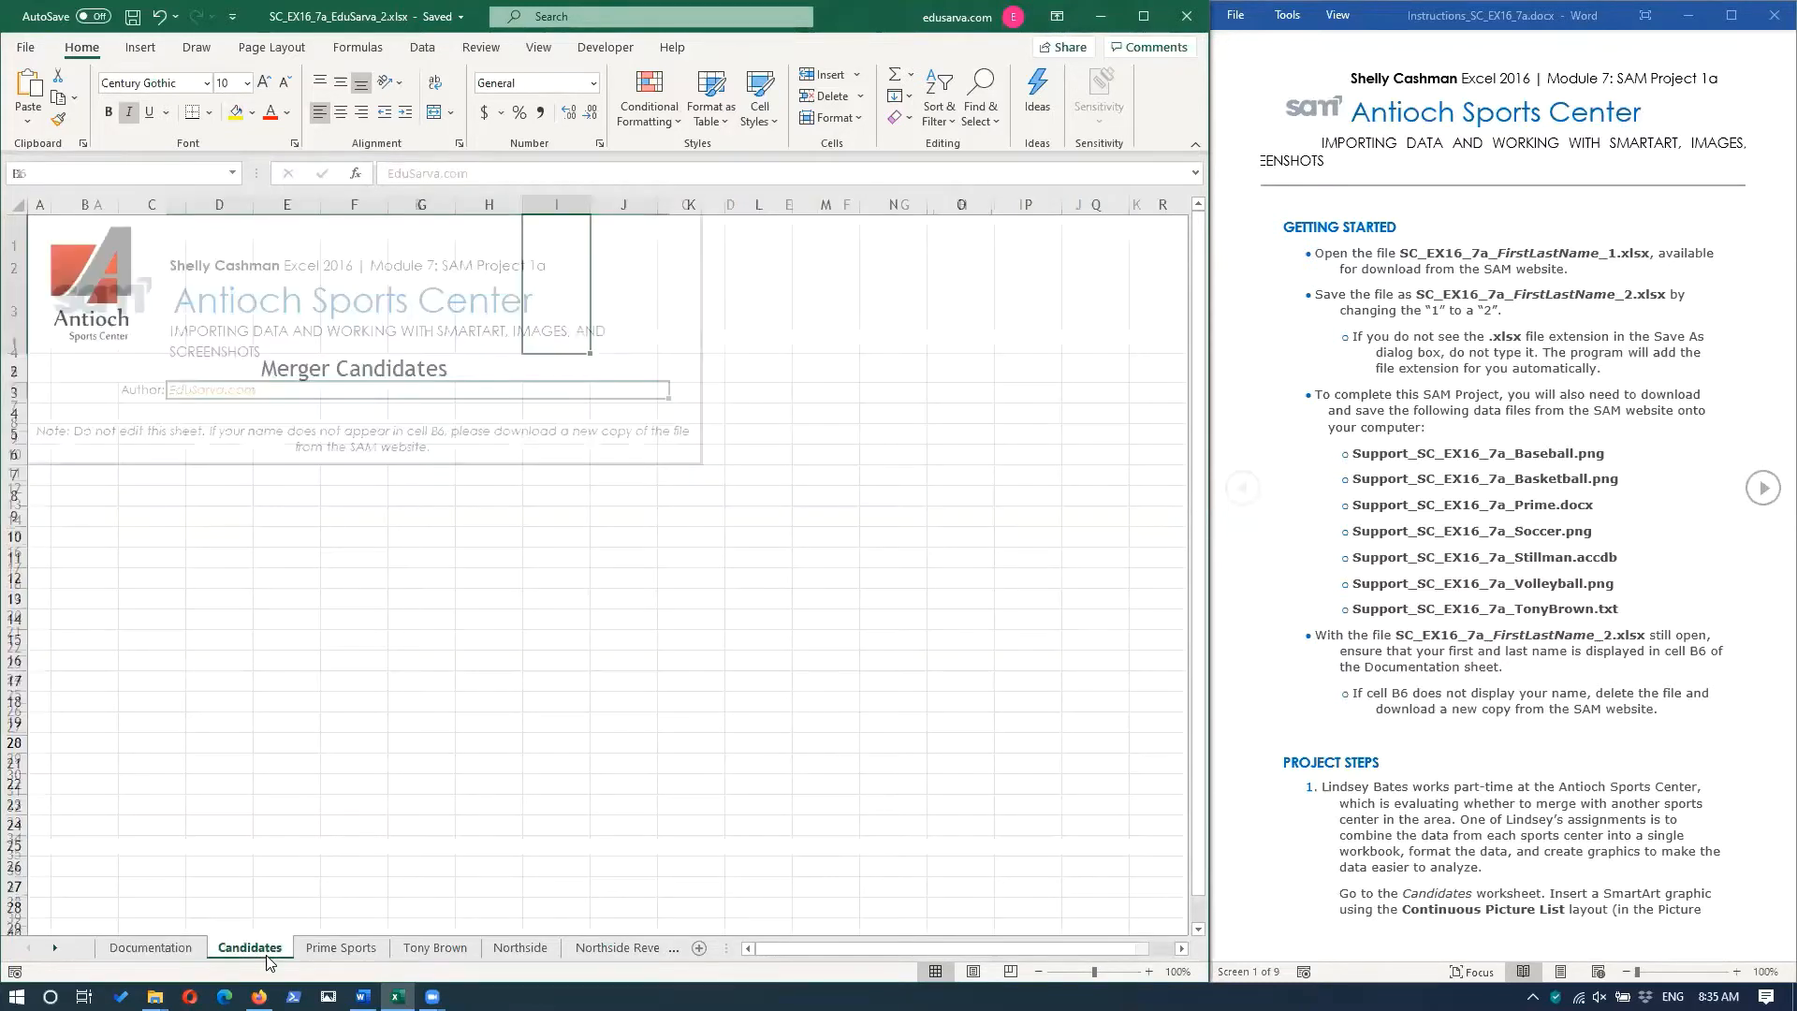
pyautogui.click(1761, 493)
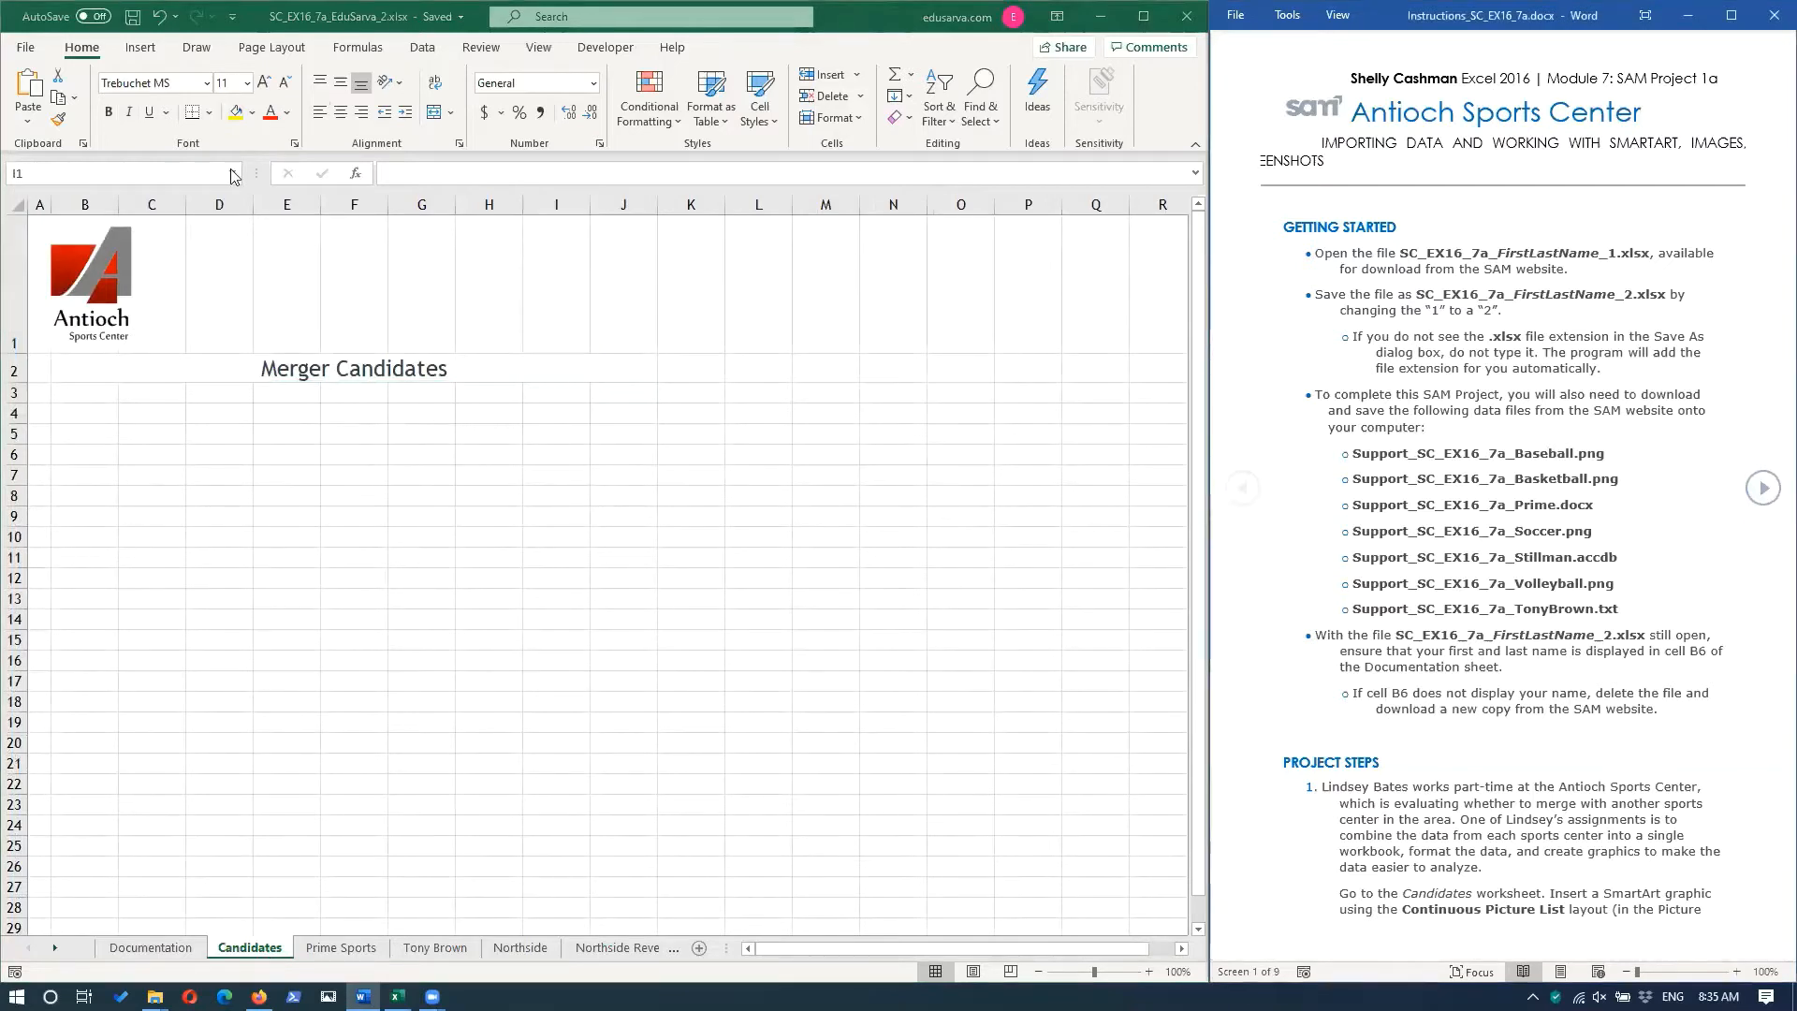
# Insert a SmartArt graphic with the Continuous Picture List layout from the Picture category on the Candidates worksheet.
pyautogui.click(144, 58)
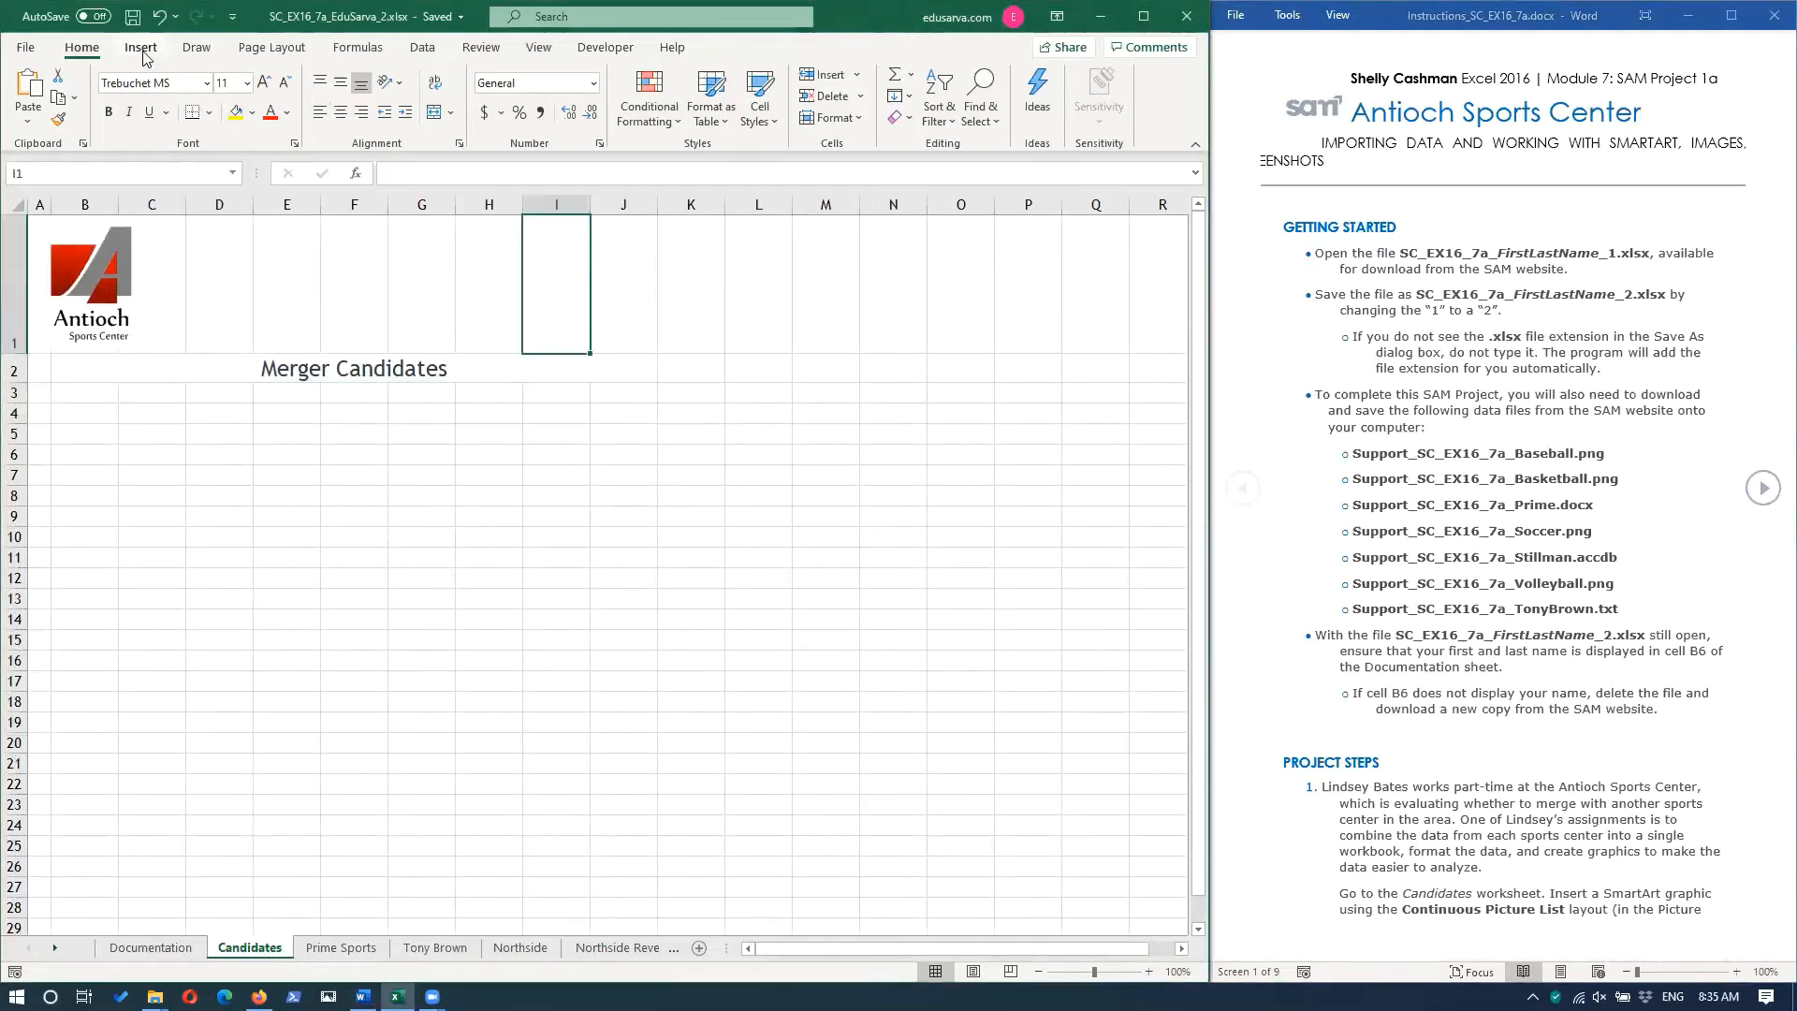
pyautogui.click(143, 59)
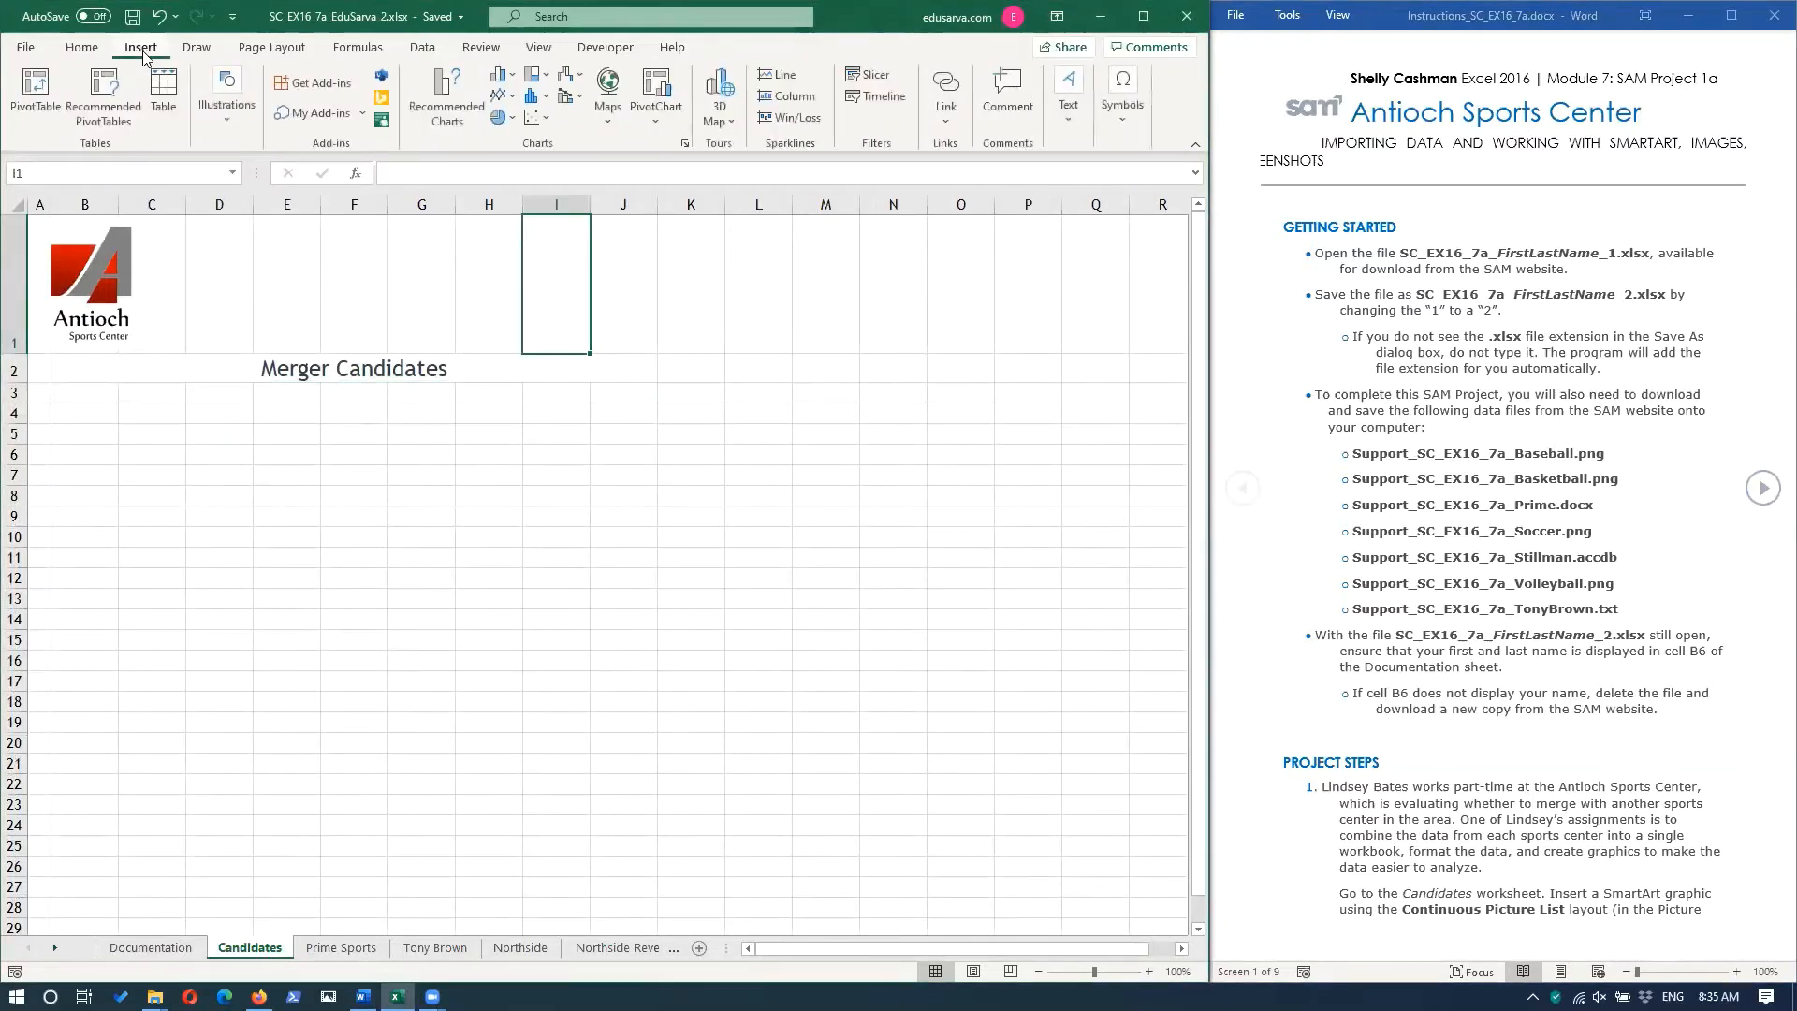
pyautogui.click(217, 118)
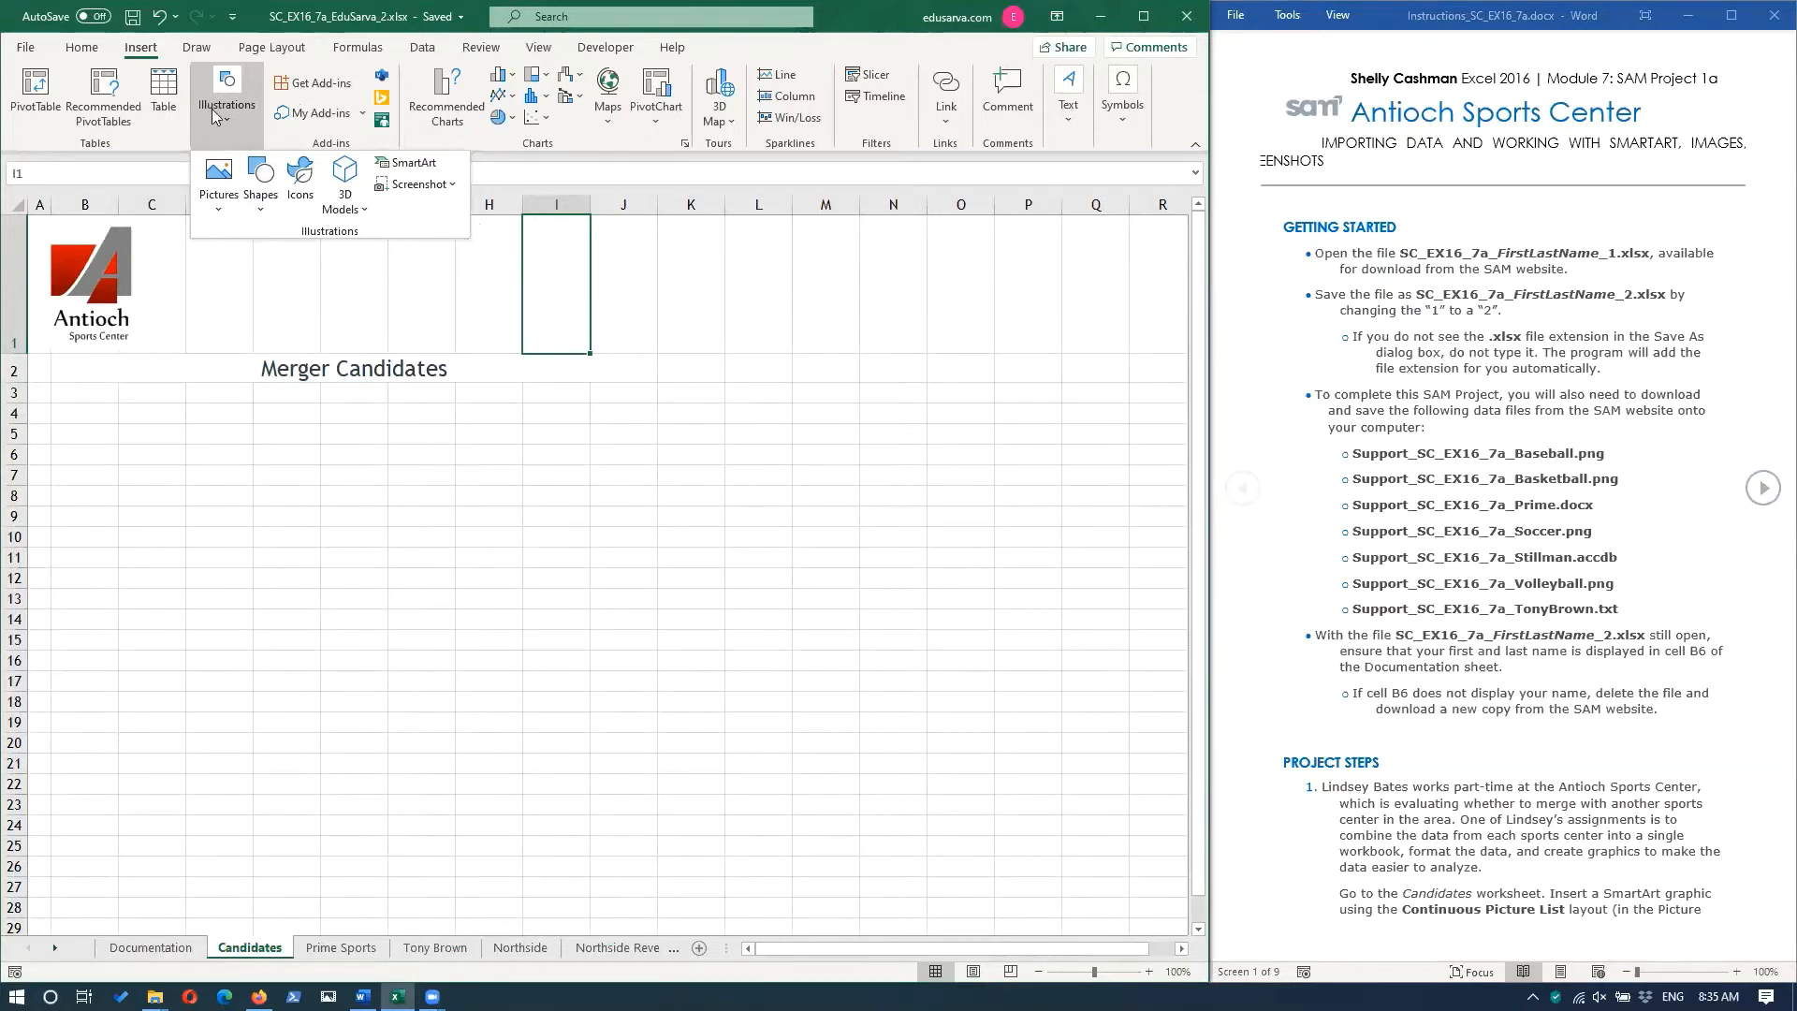
pyautogui.click(421, 164)
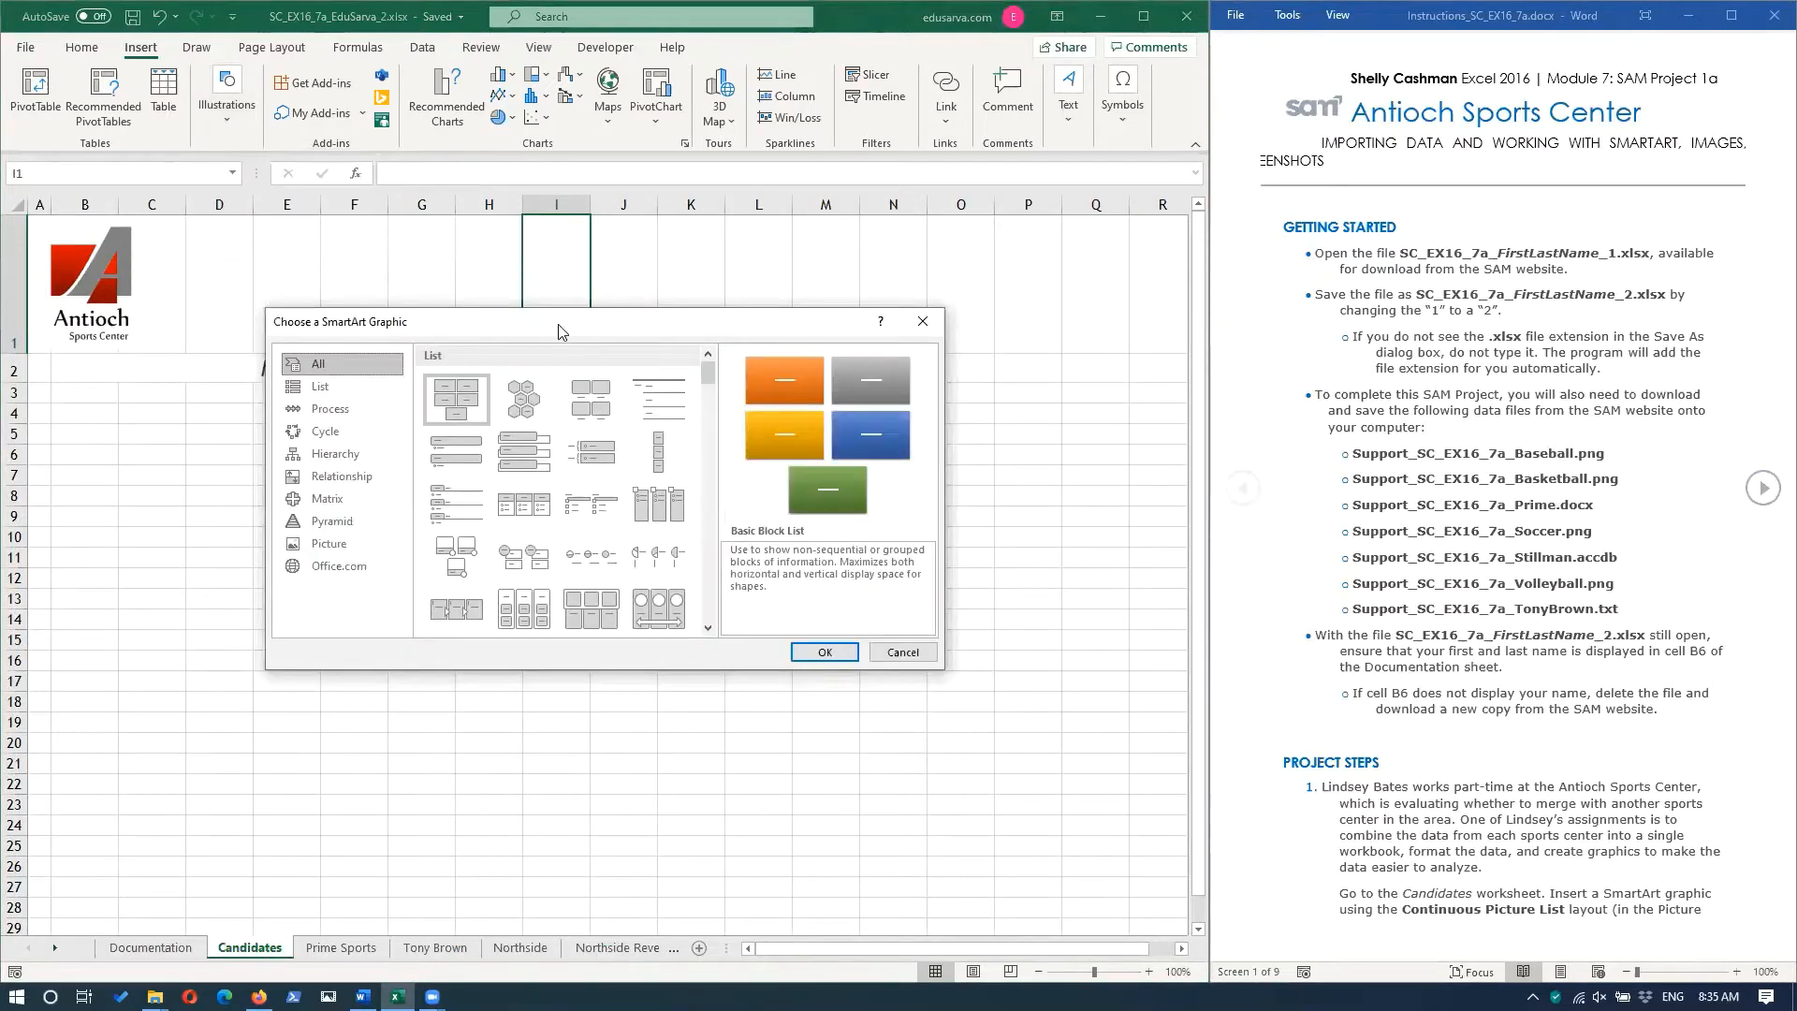
pyautogui.moveTo(560, 332); pyautogui.dragTo(566, 427)
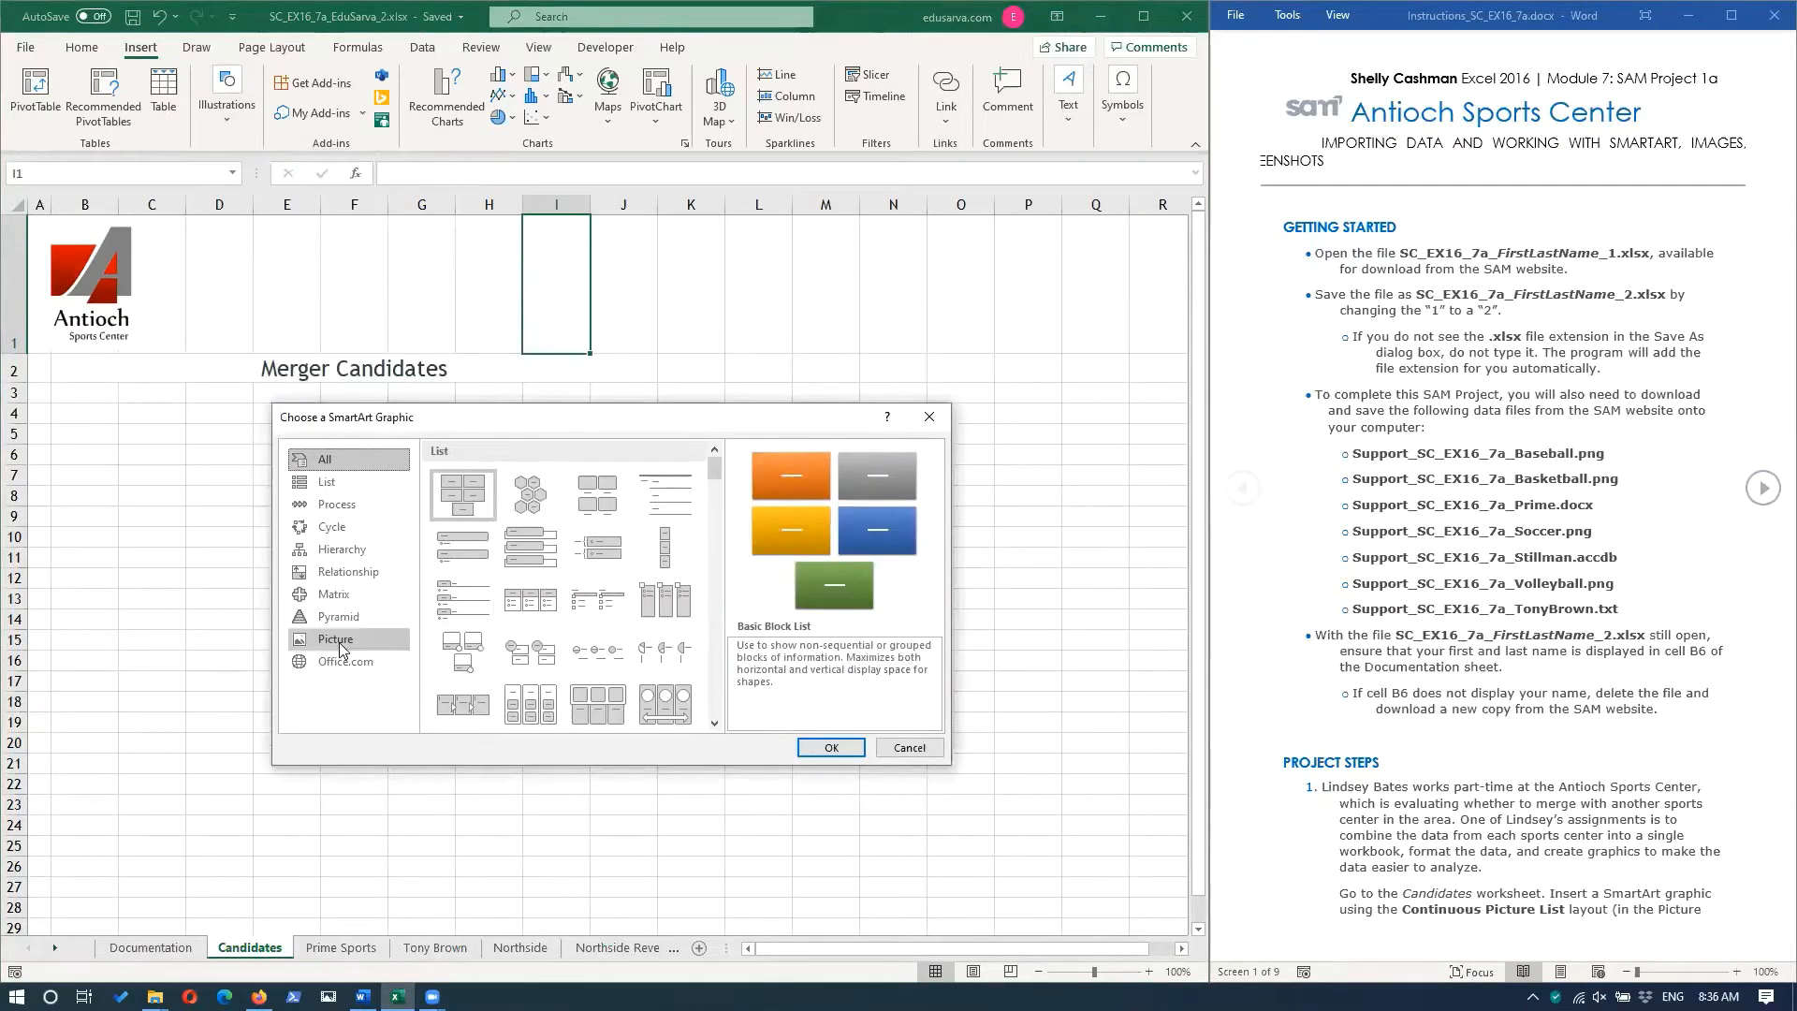
pyautogui.click(338, 642)
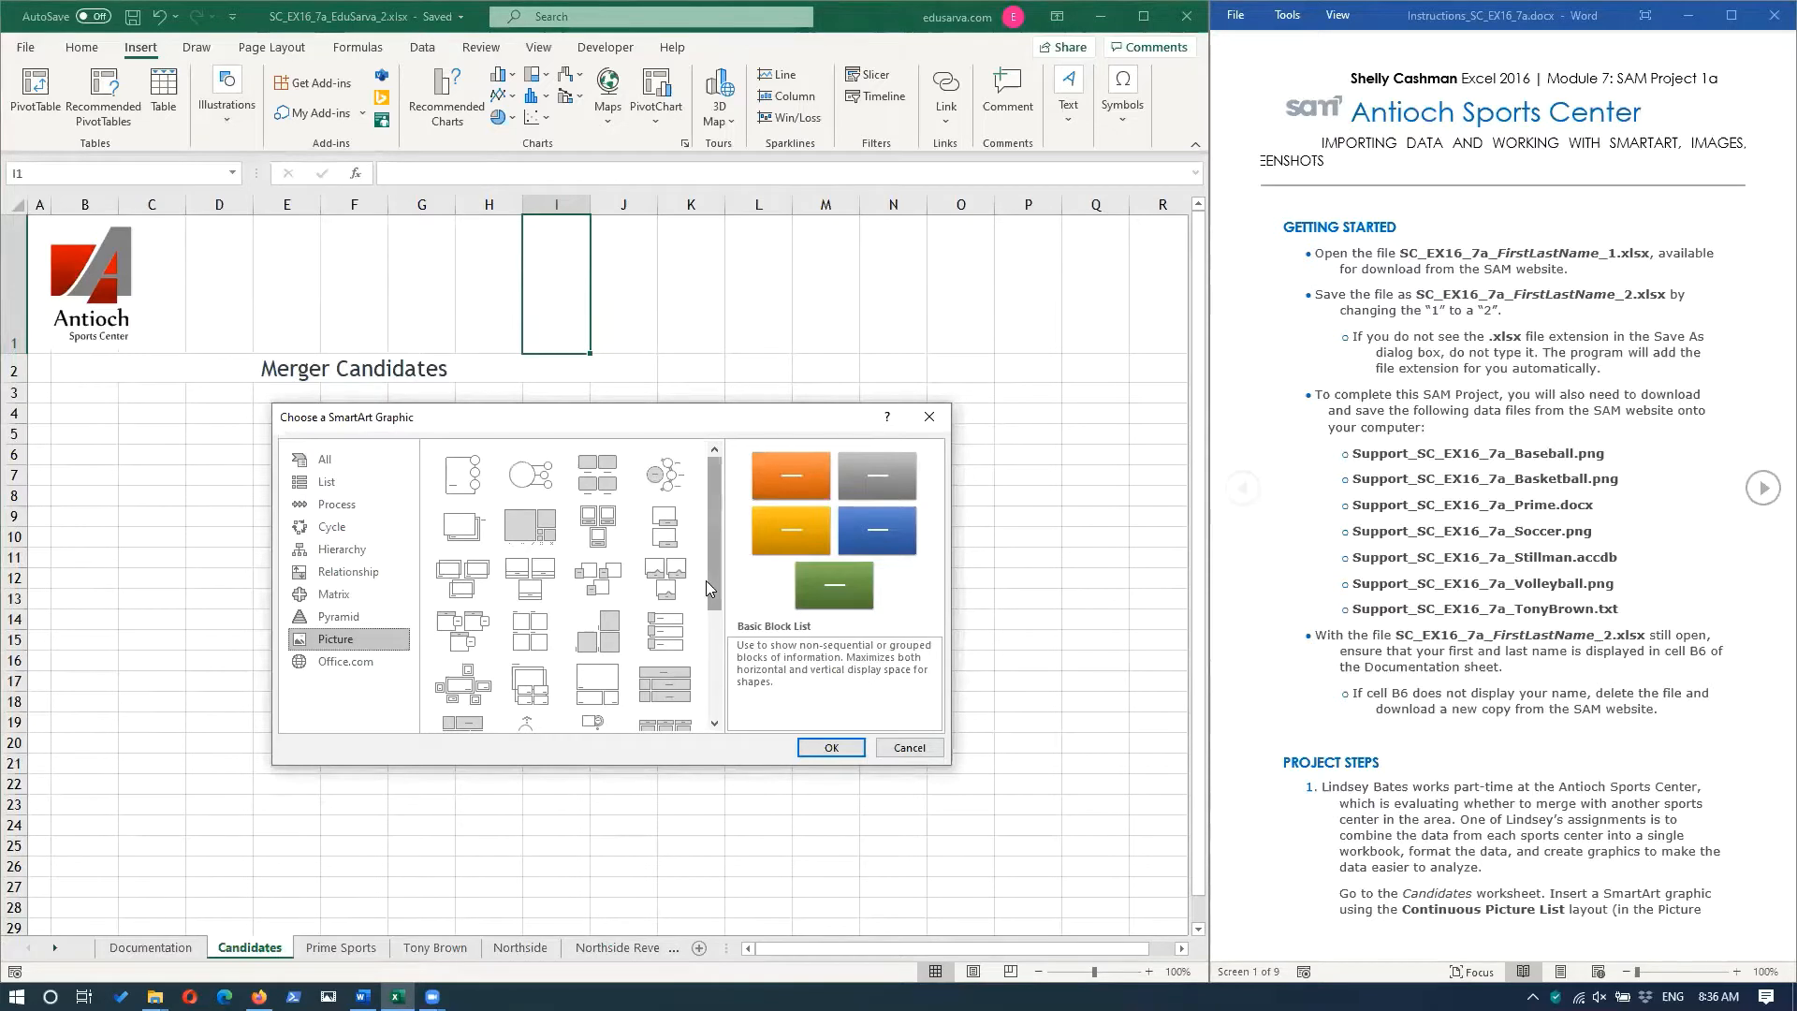
pyautogui.scroll(-3, 705, 580)
pyautogui.scroll(-1, 720, 697)
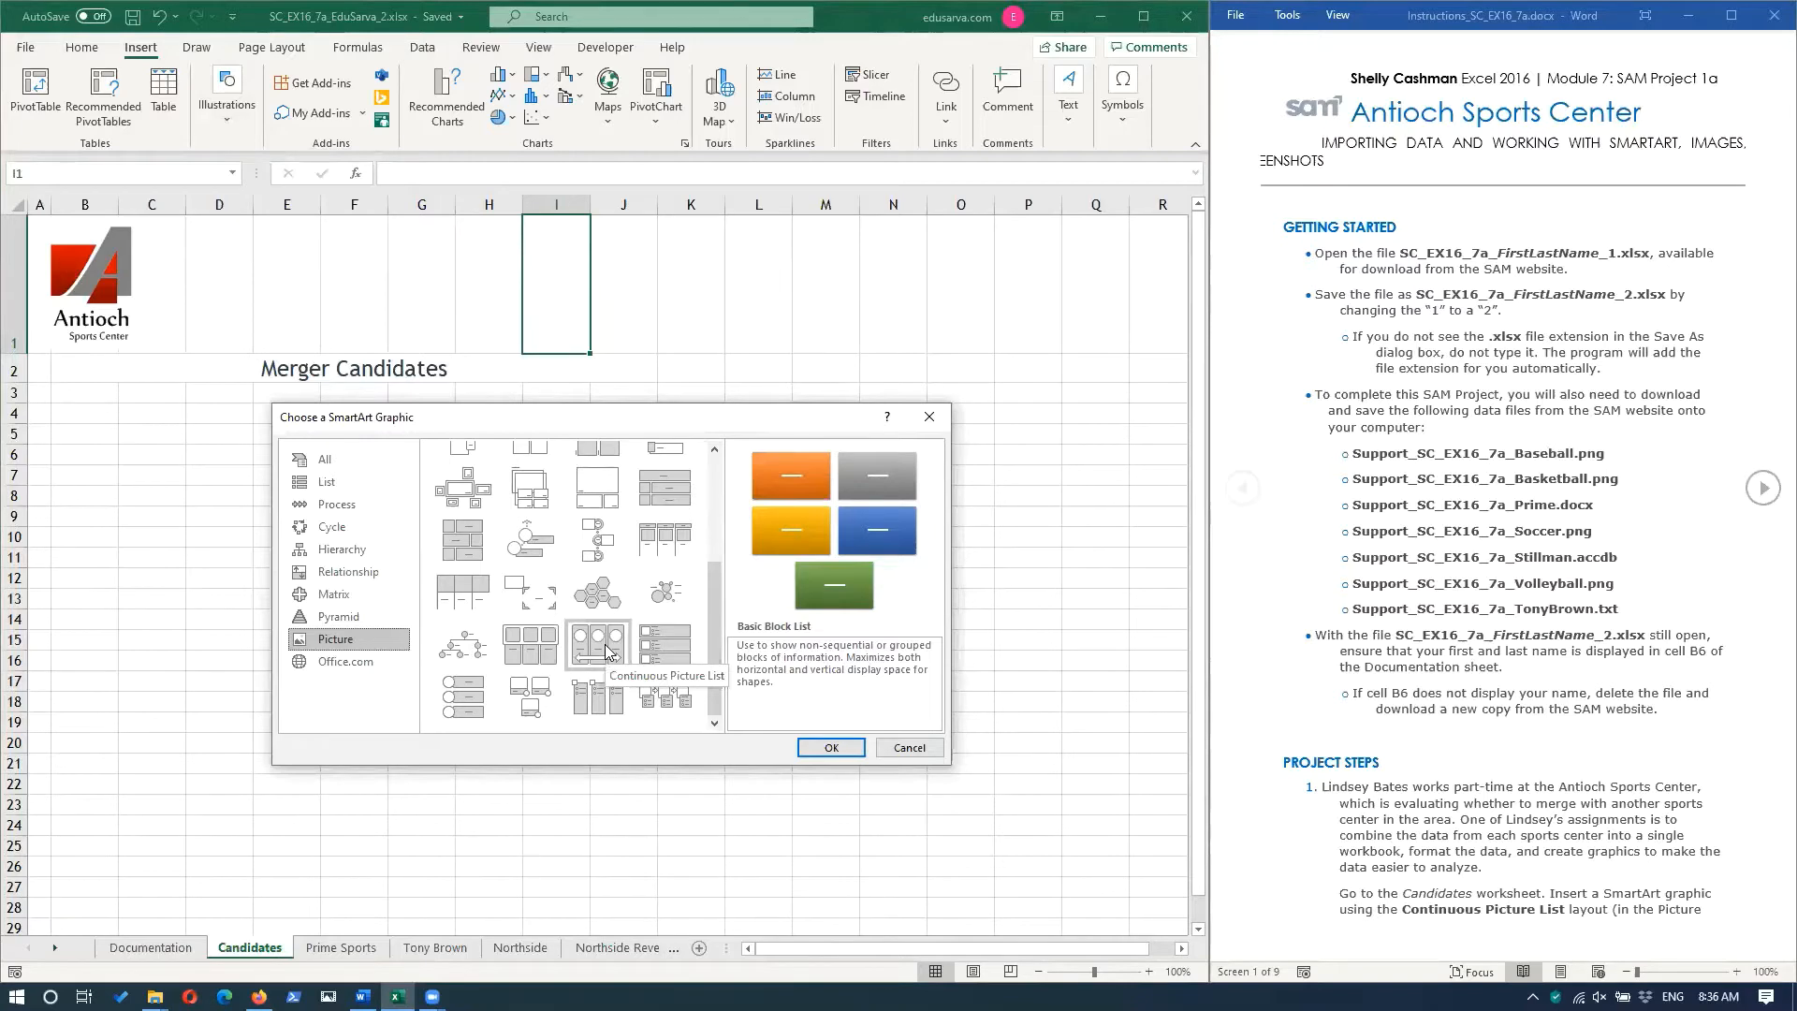
pyautogui.click(609, 652)
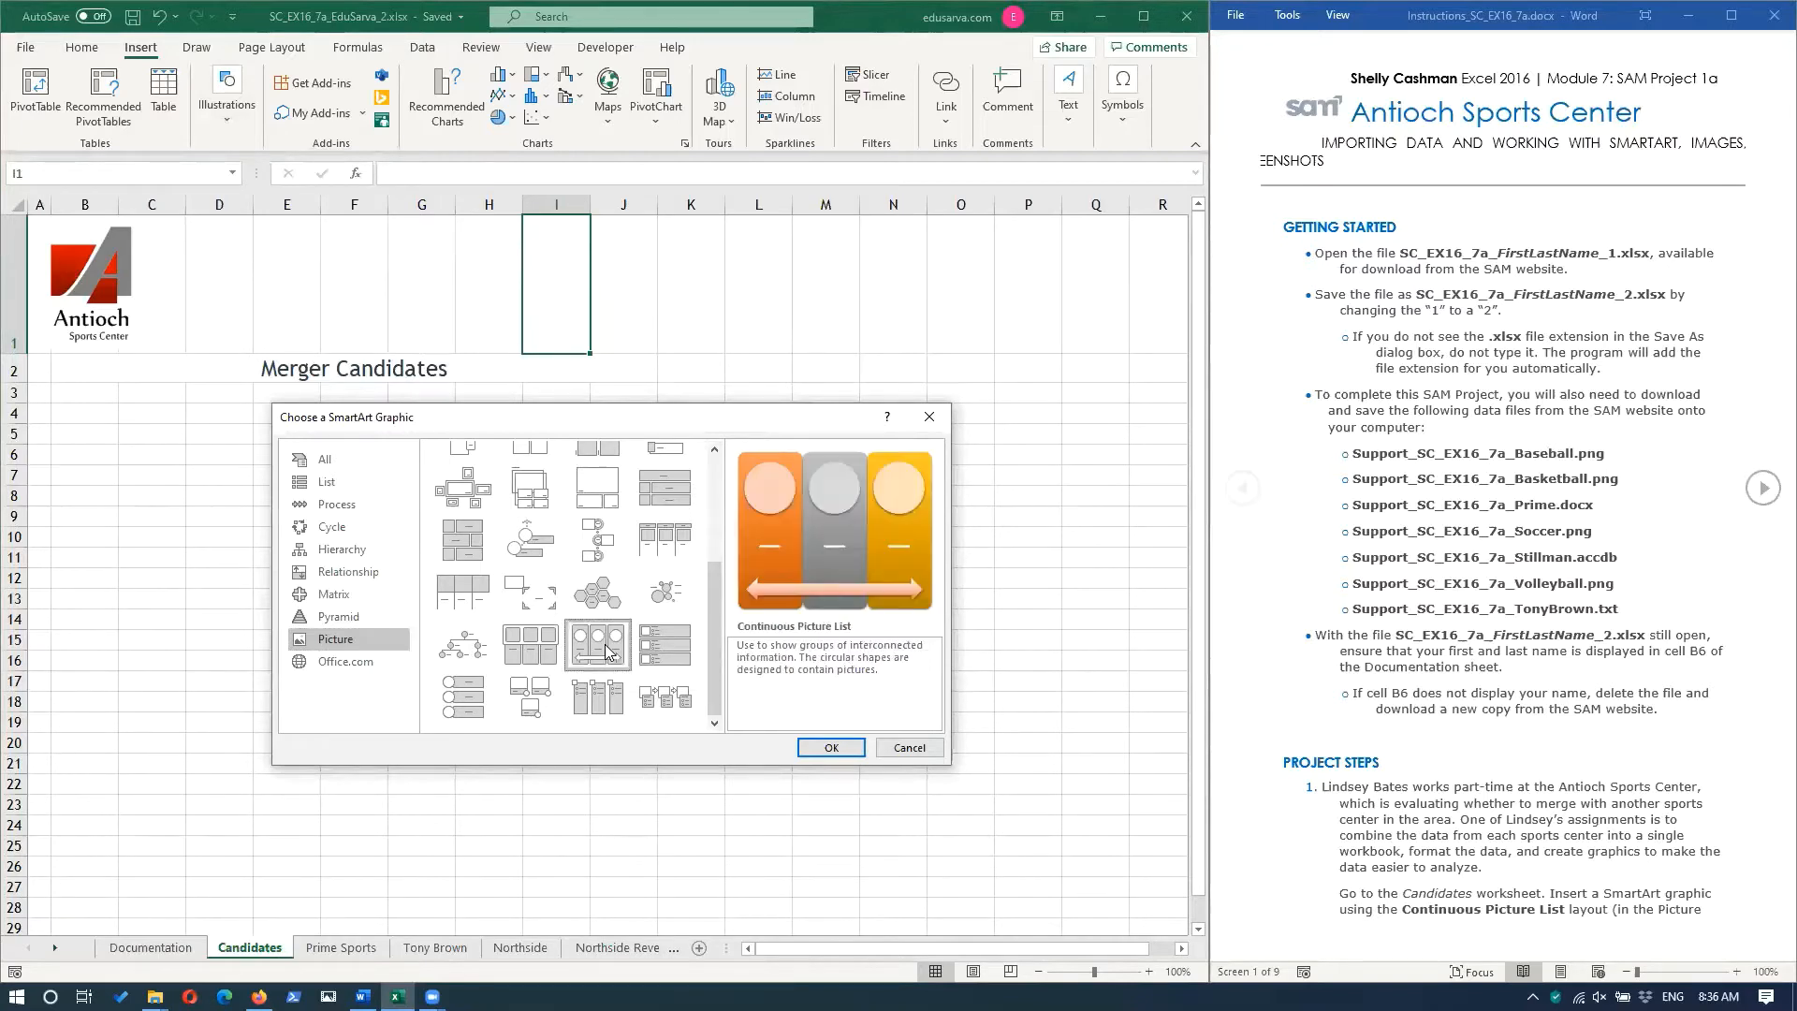
pyautogui.click(850, 754)
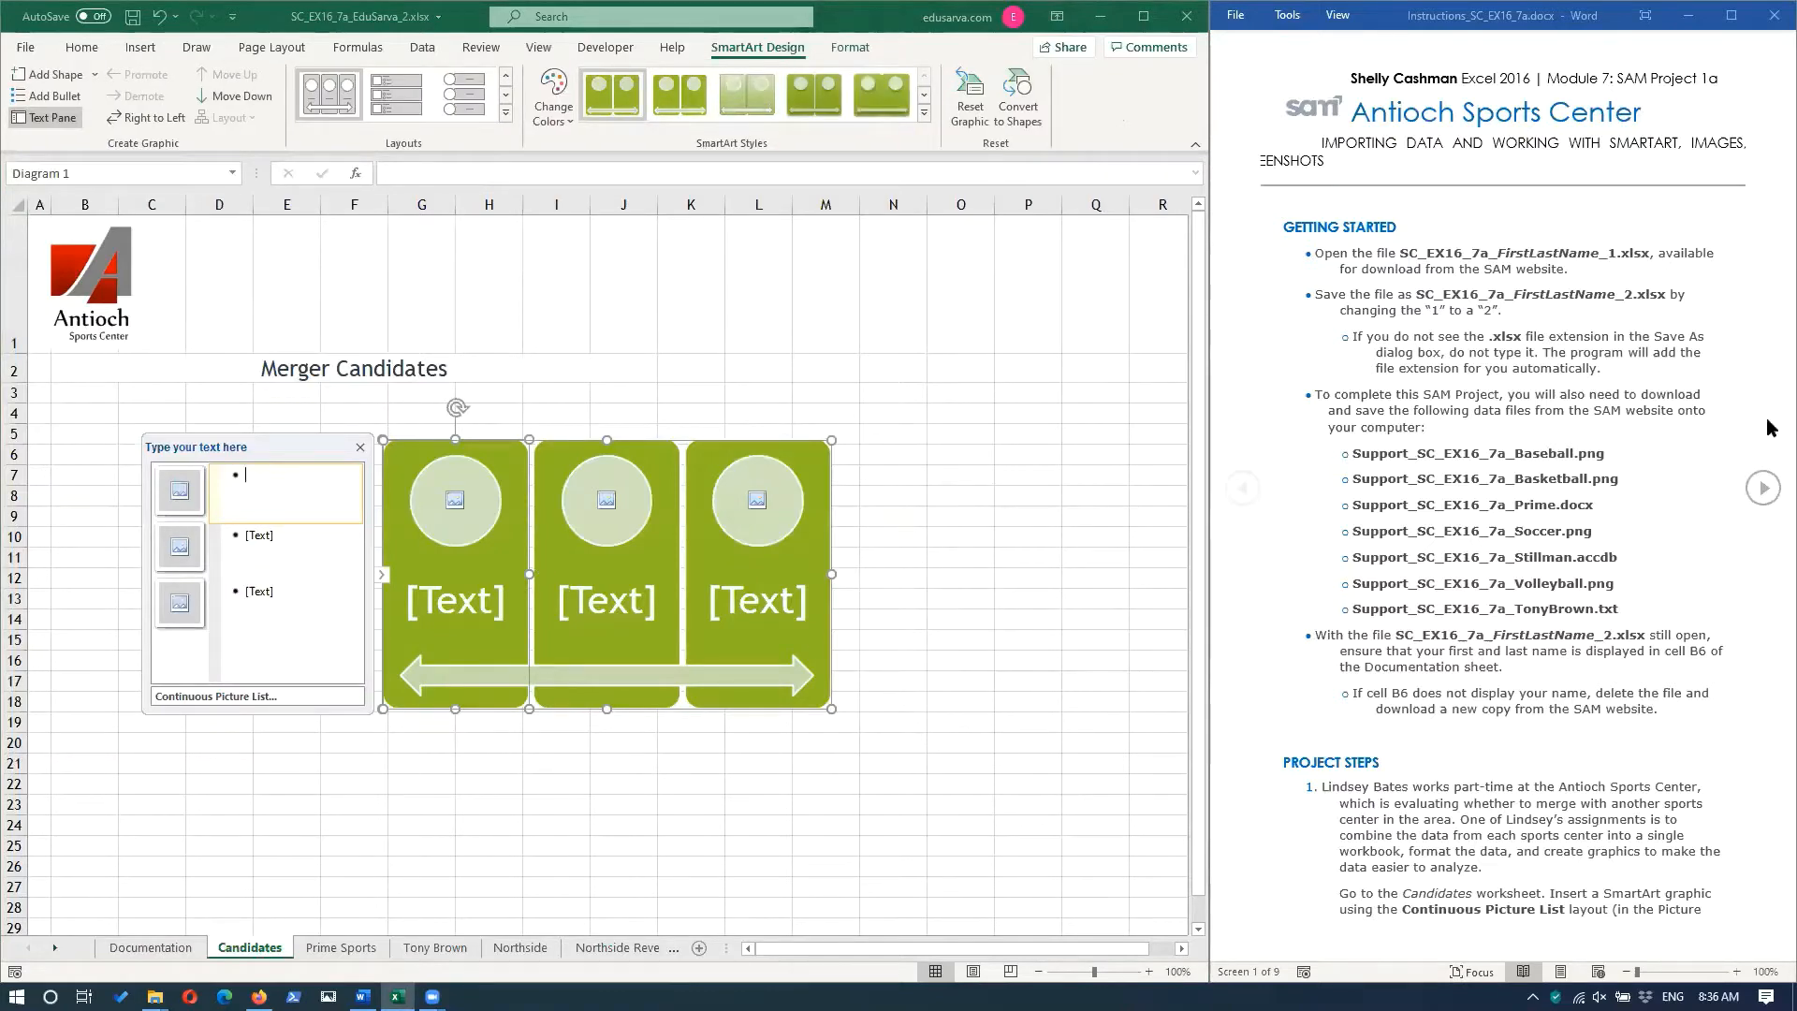
# Advance the instructions to project step 2 and insert Support_SC_EX16_7a_Baseball.png into the SmartArt's first picture placeholder.
pyautogui.click(1763, 487)
pyautogui.click(1763, 486)
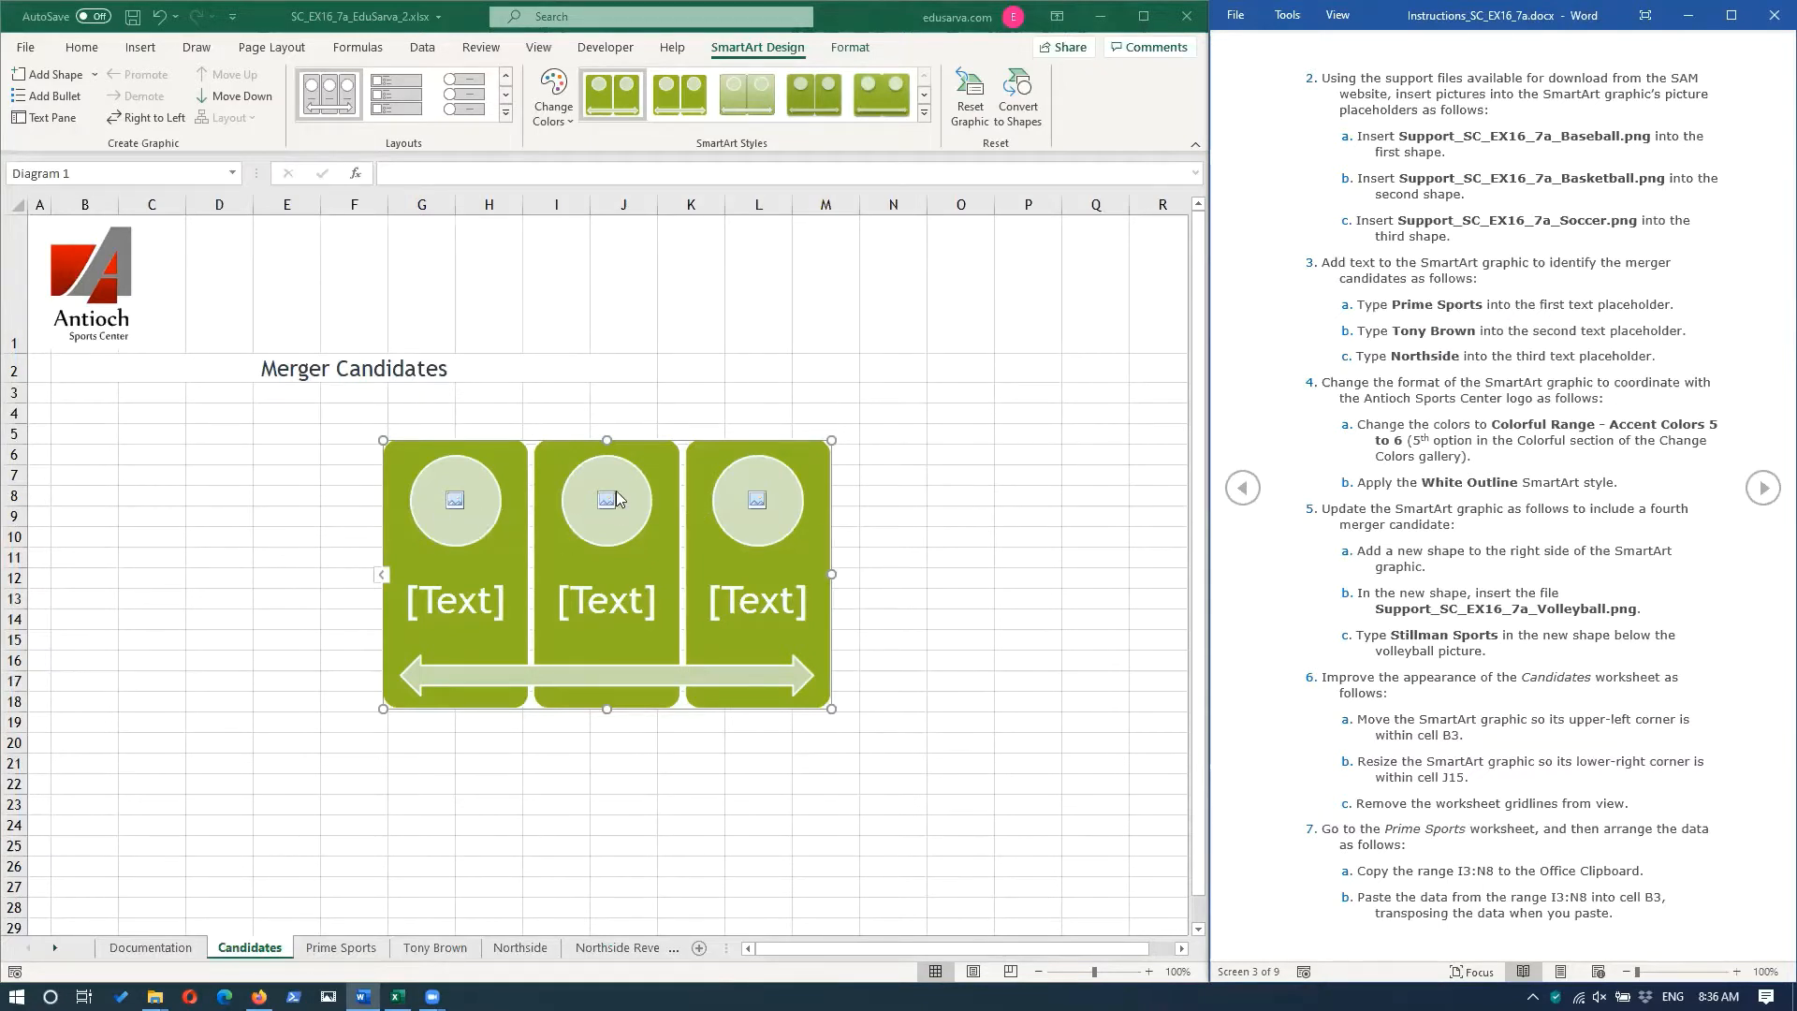
pyautogui.click(453, 501)
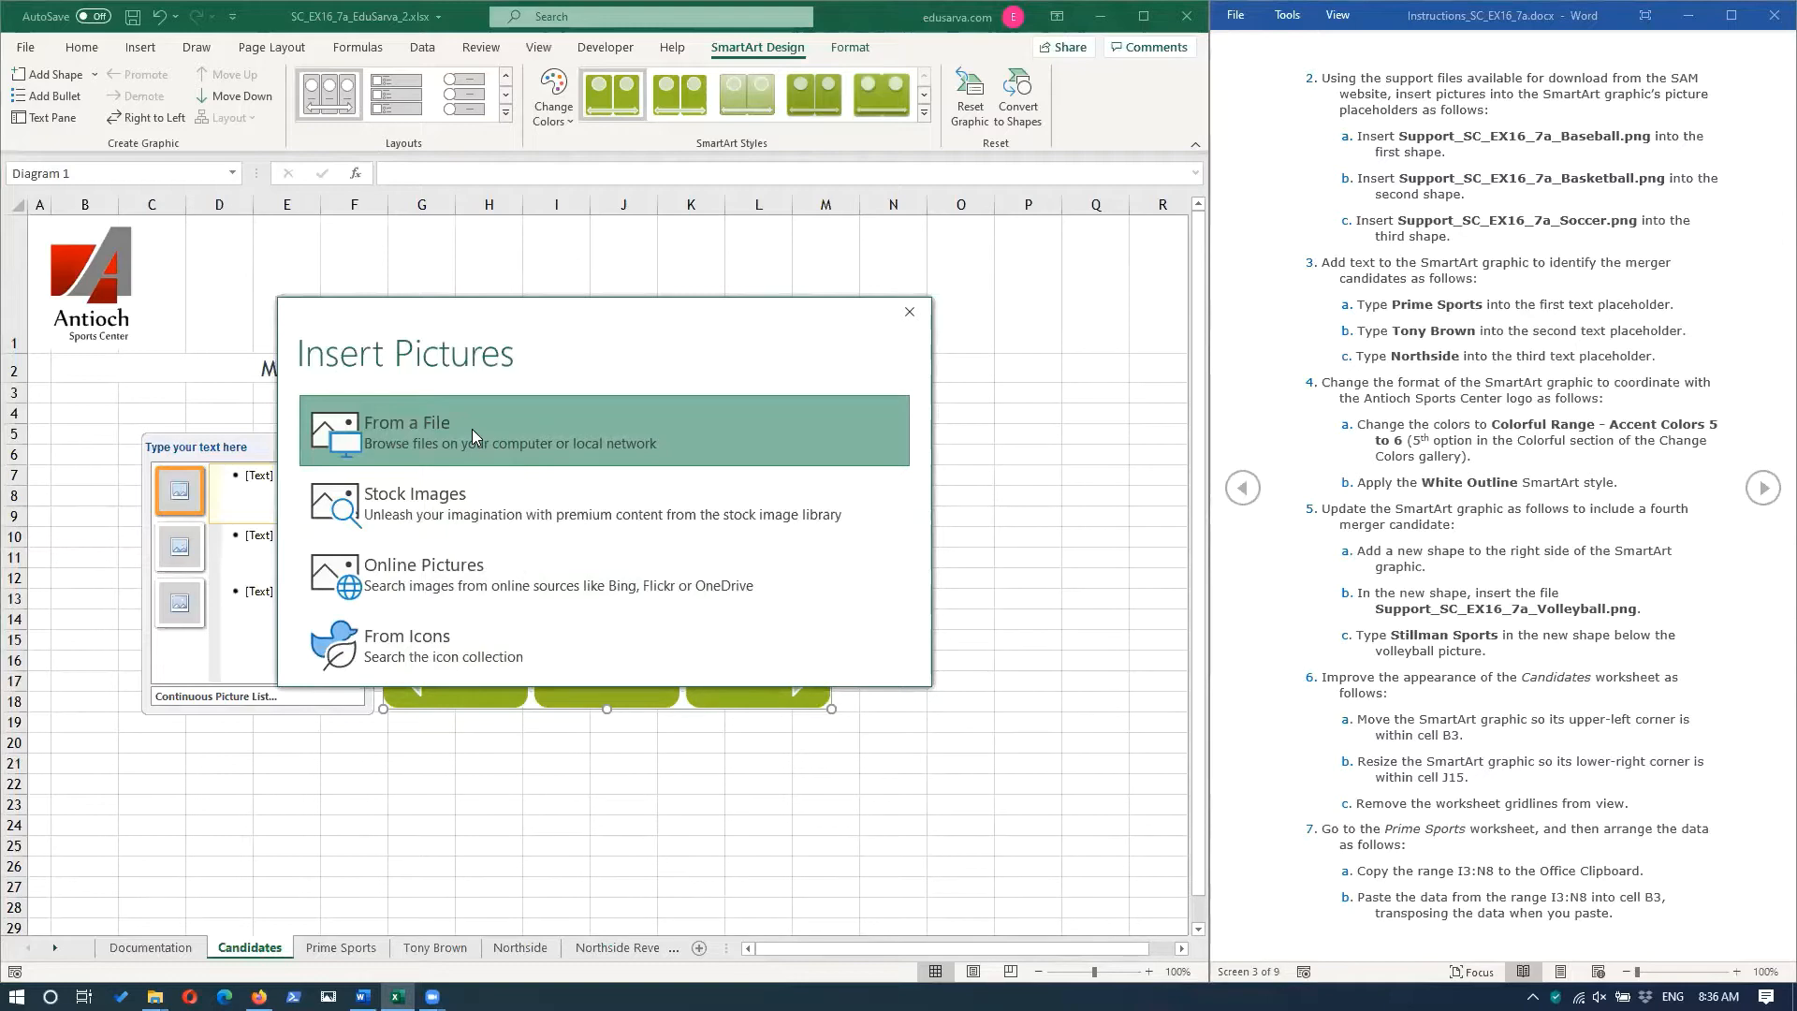
pyautogui.click(471, 429)
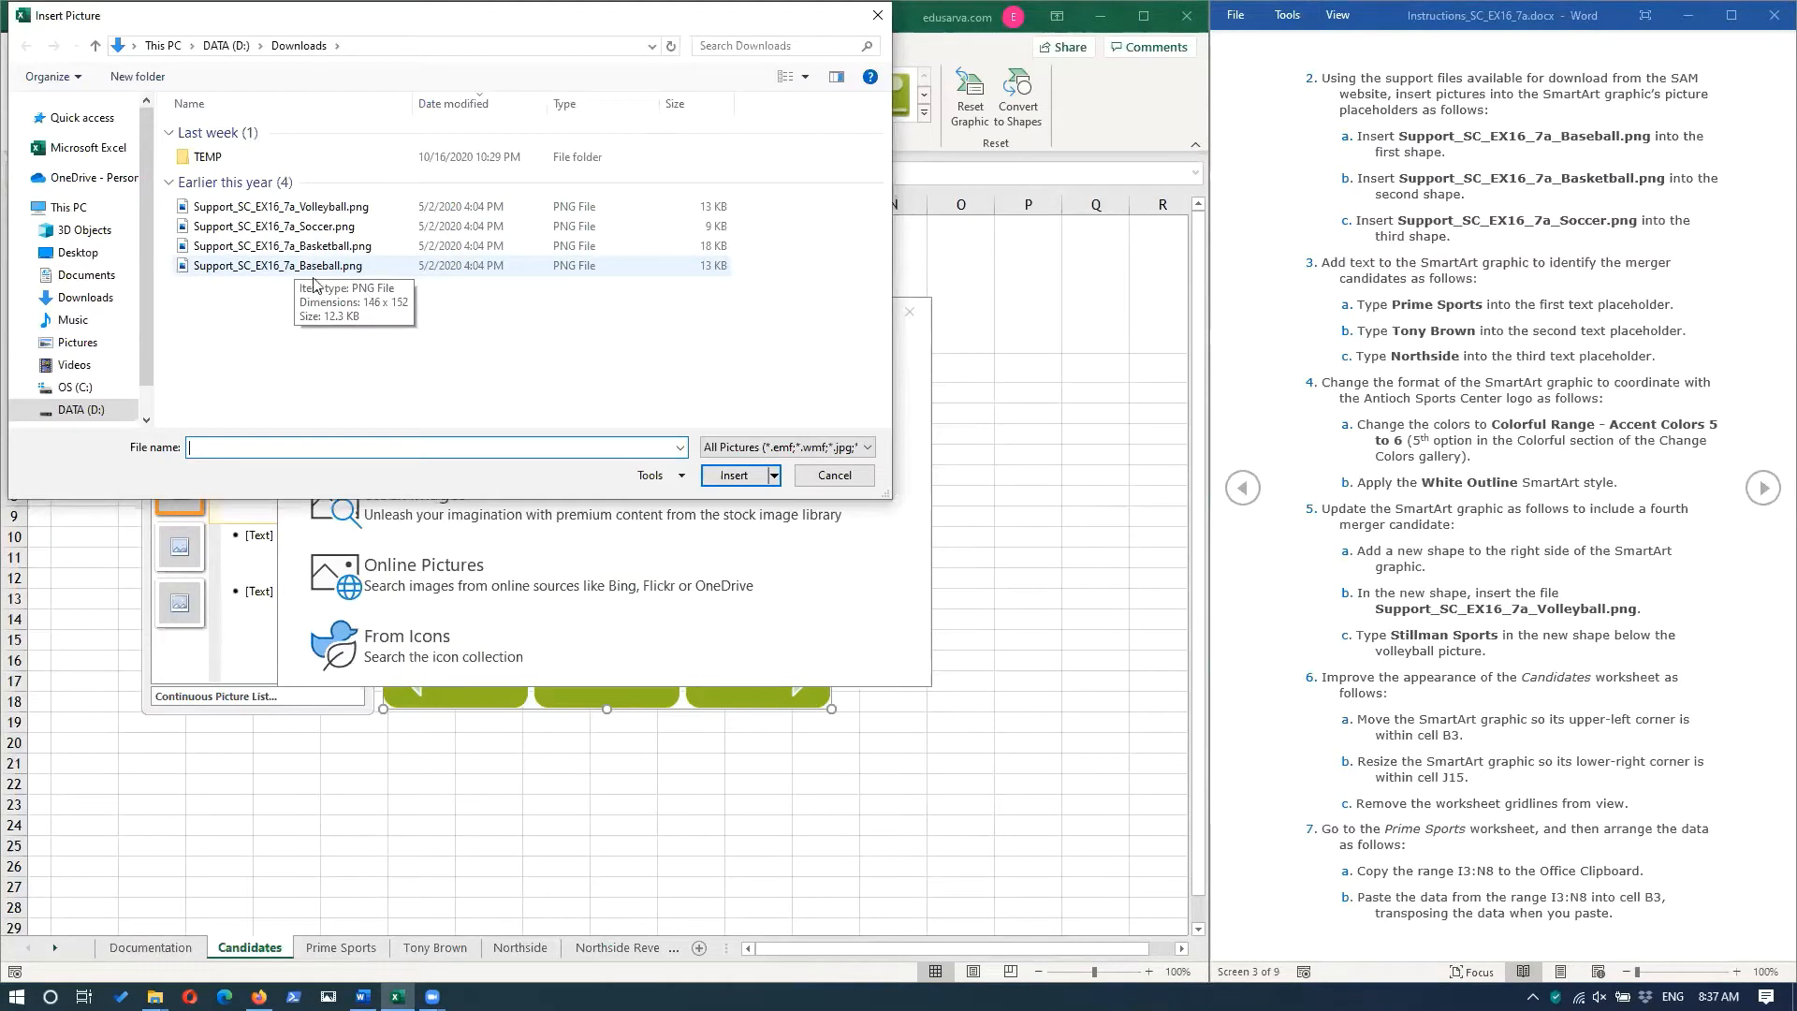
pyautogui.click(314, 267)
pyautogui.click(731, 476)
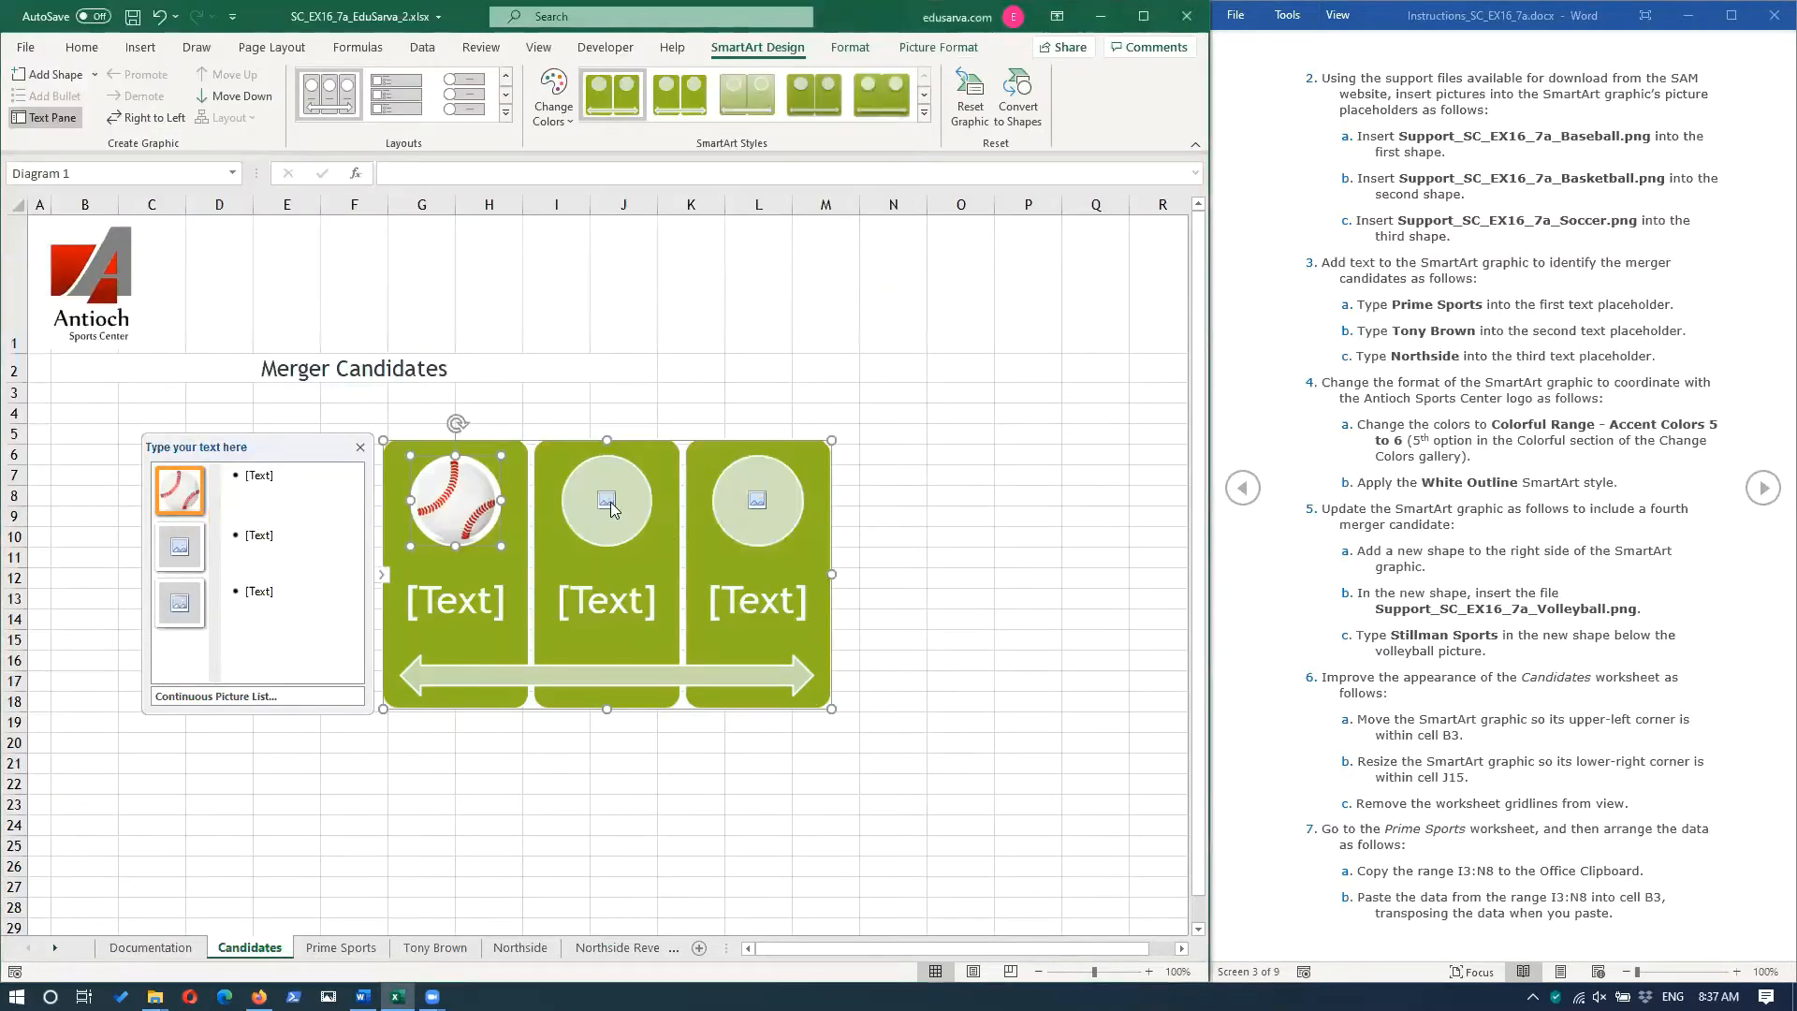
# Insert Support_SC_EX16_7a_Basketball.png into the second SmartArt picture placeholder and Support_SC_EX16_7a_Soccer.png into the third.
pyautogui.click(608, 506)
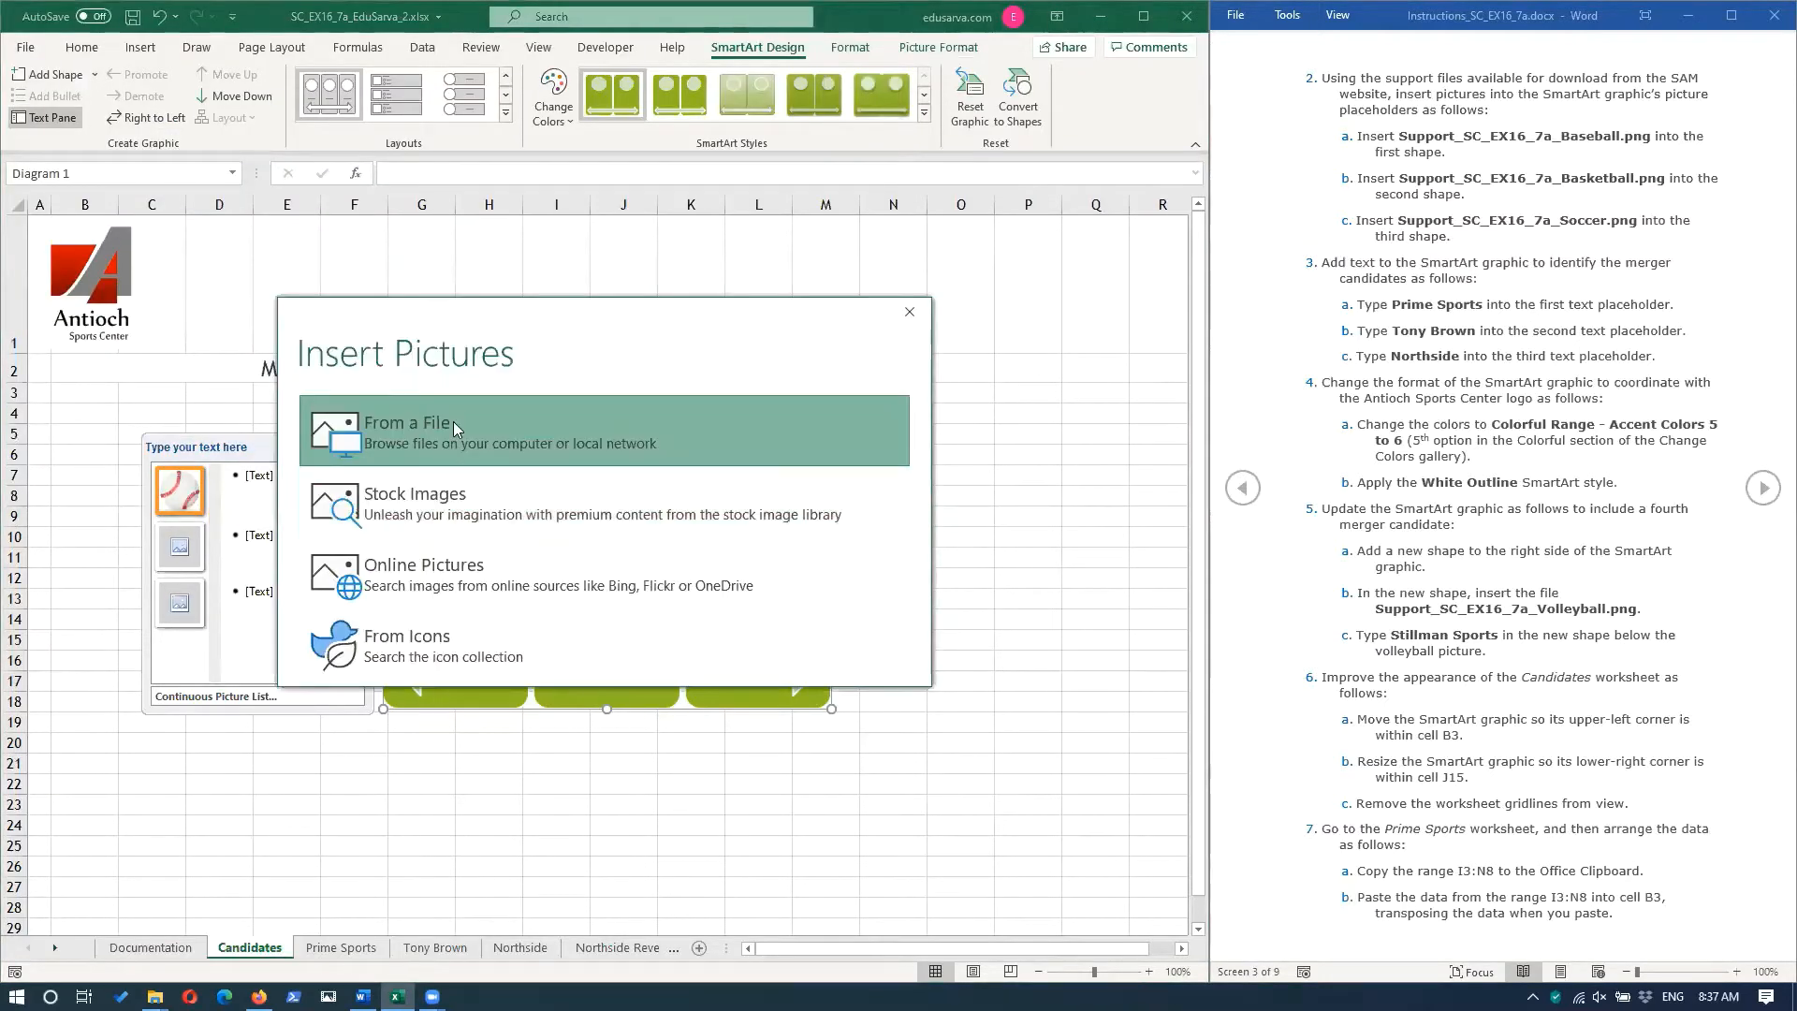
pyautogui.click(452, 421)
pyautogui.doubleClick(530, 246)
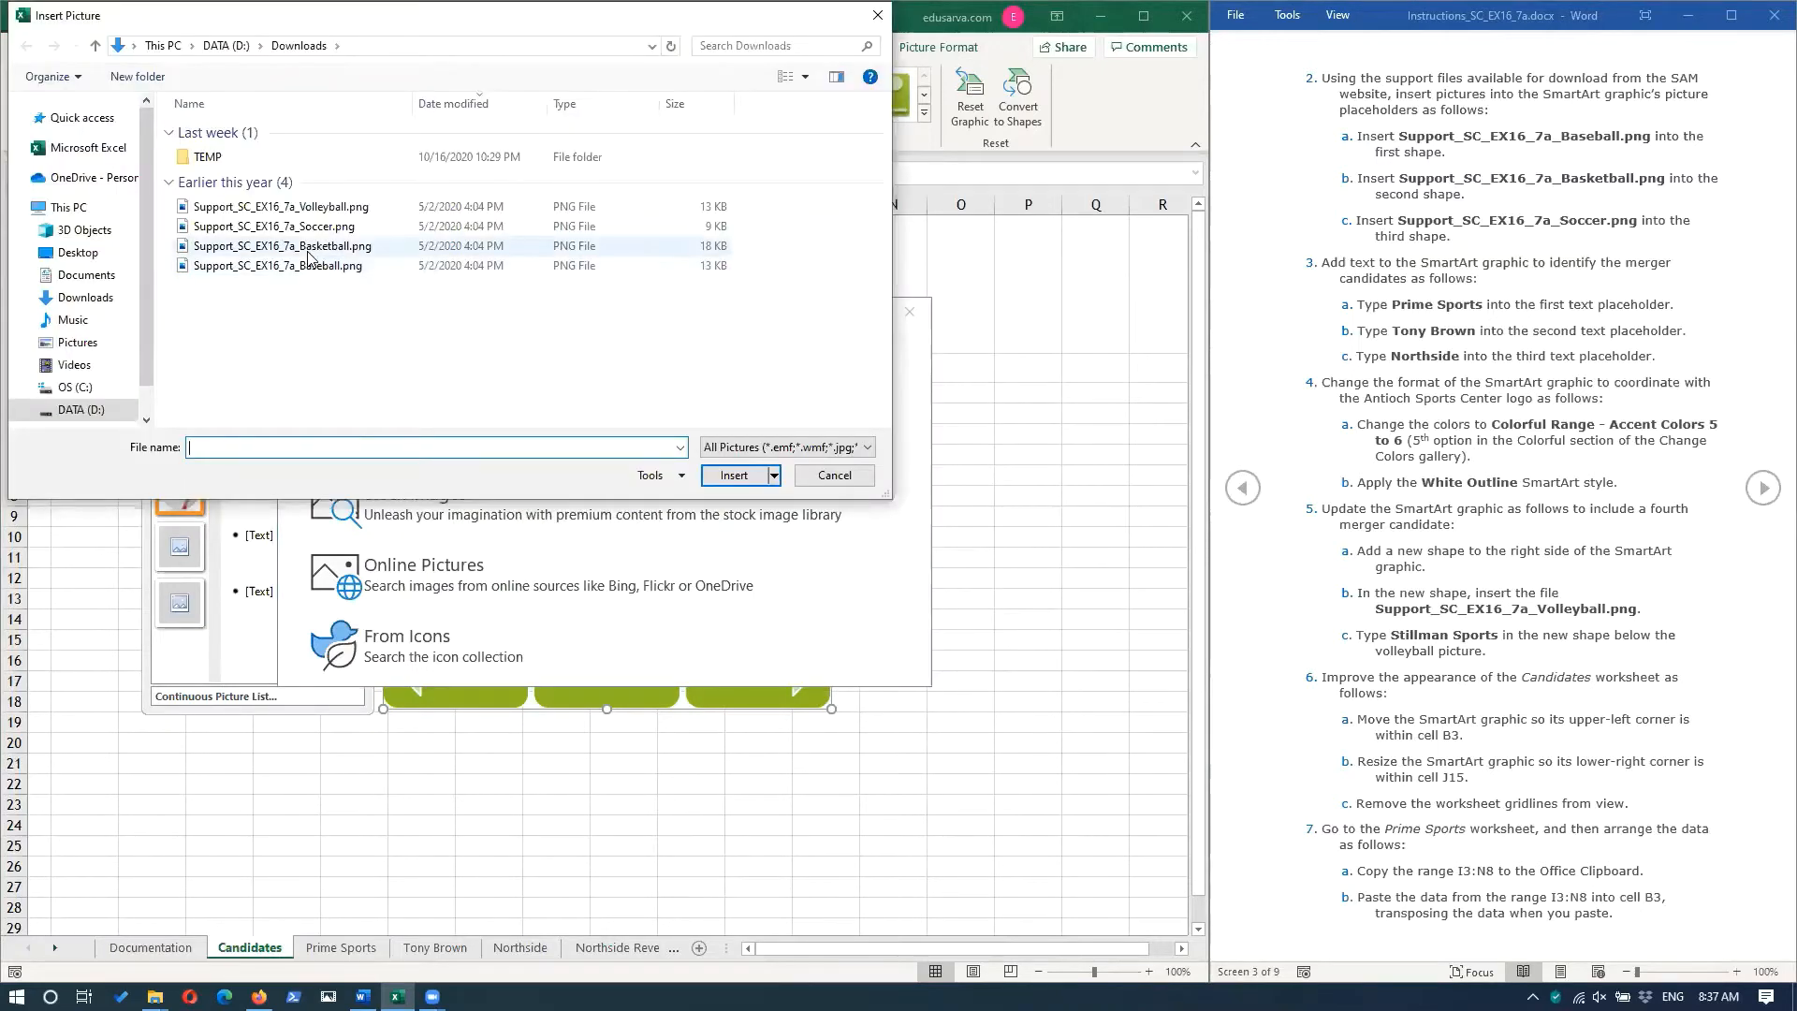
pyautogui.click(756, 498)
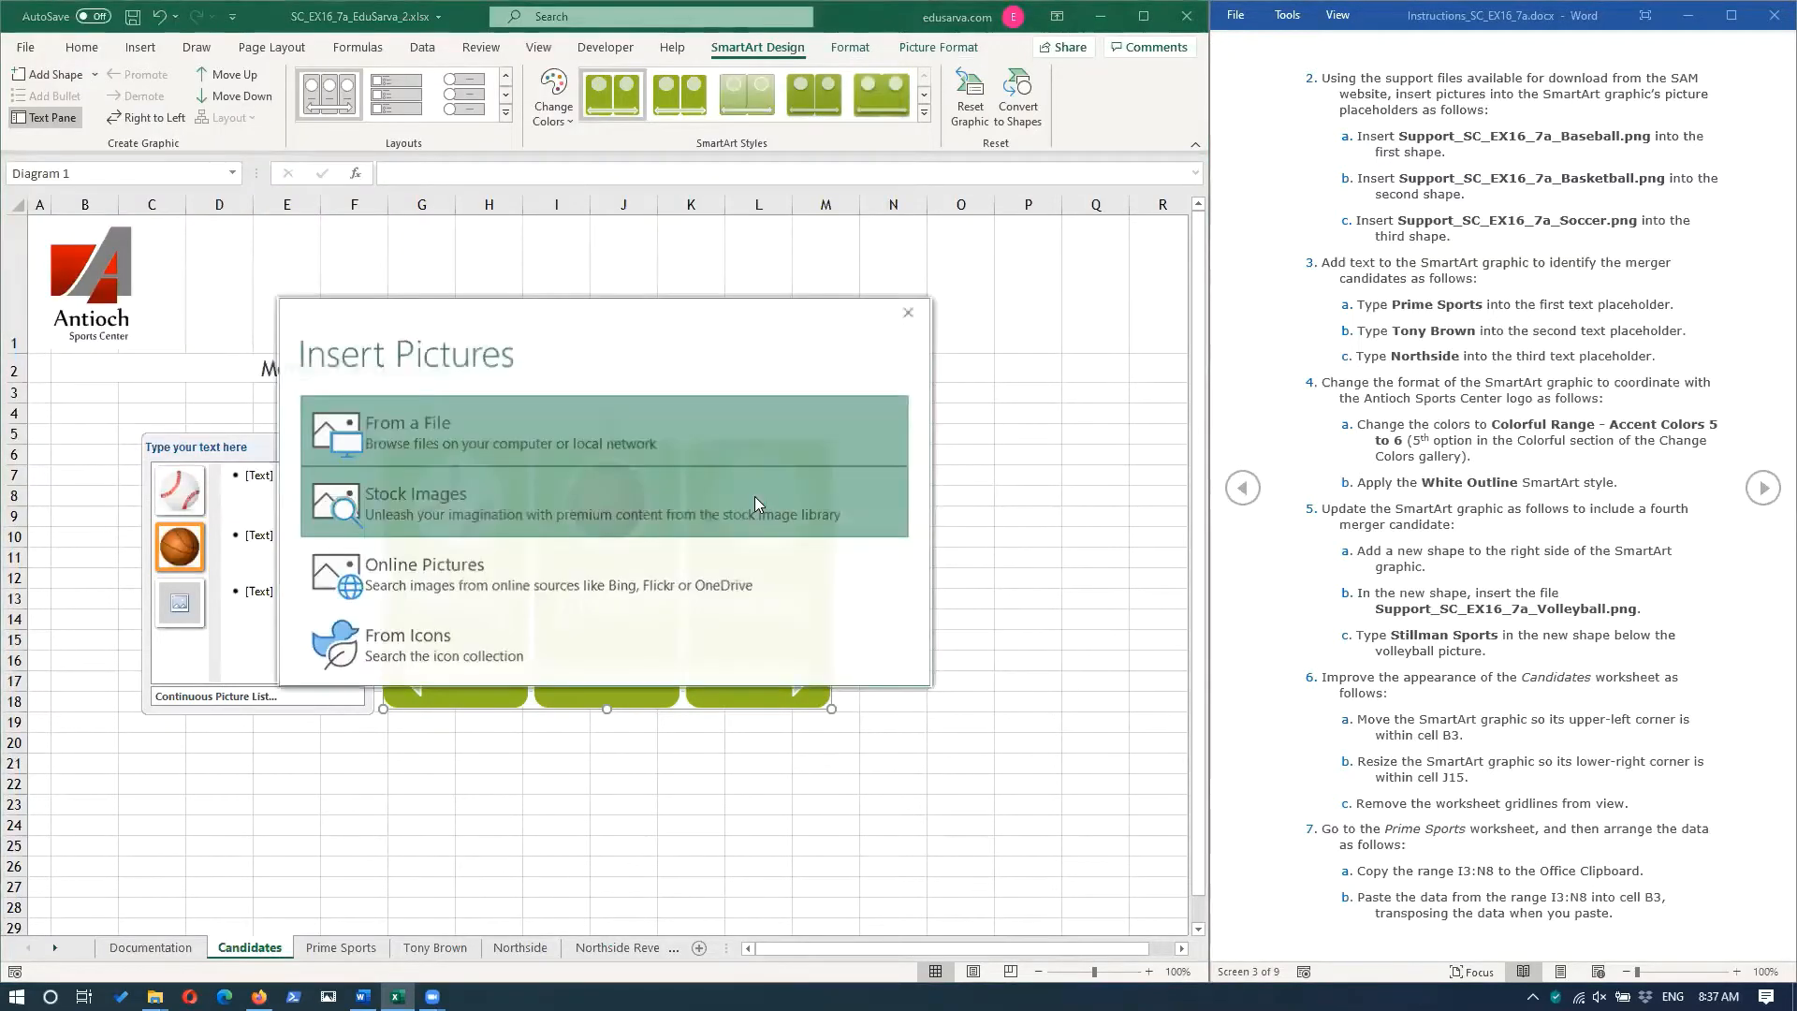
pyautogui.click(470, 421)
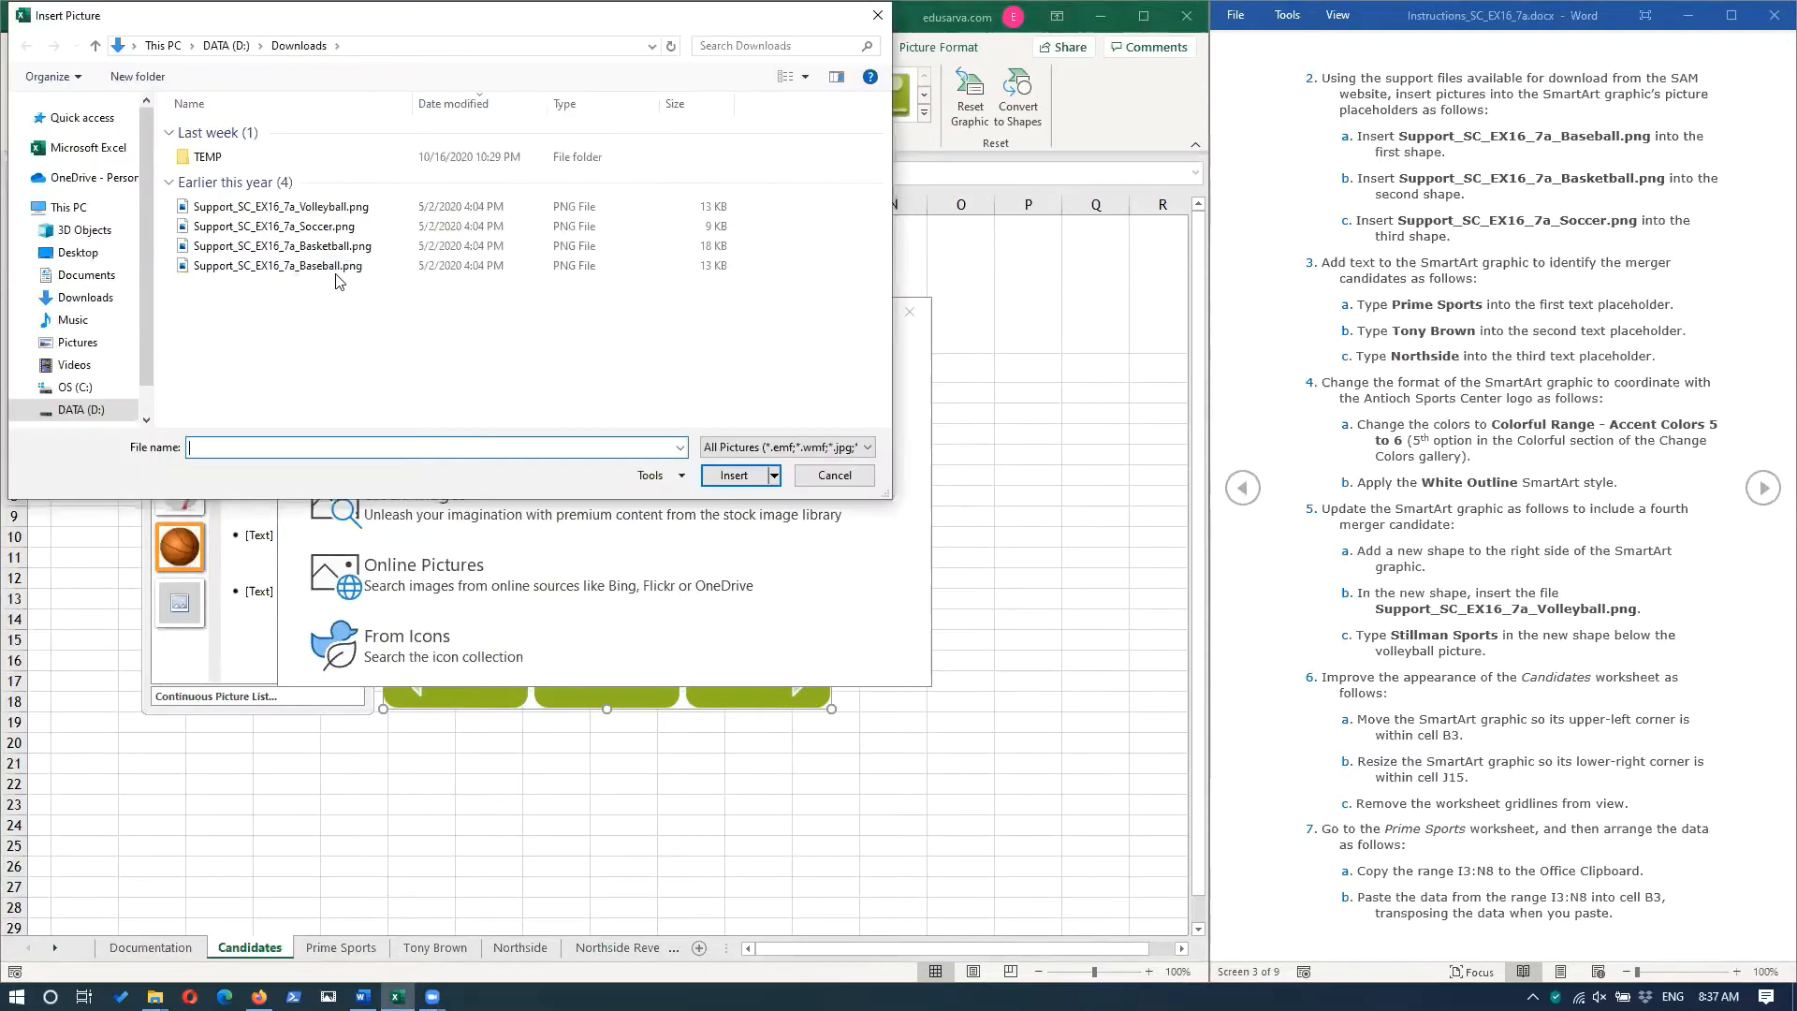
pyautogui.doubleClick(329, 225)
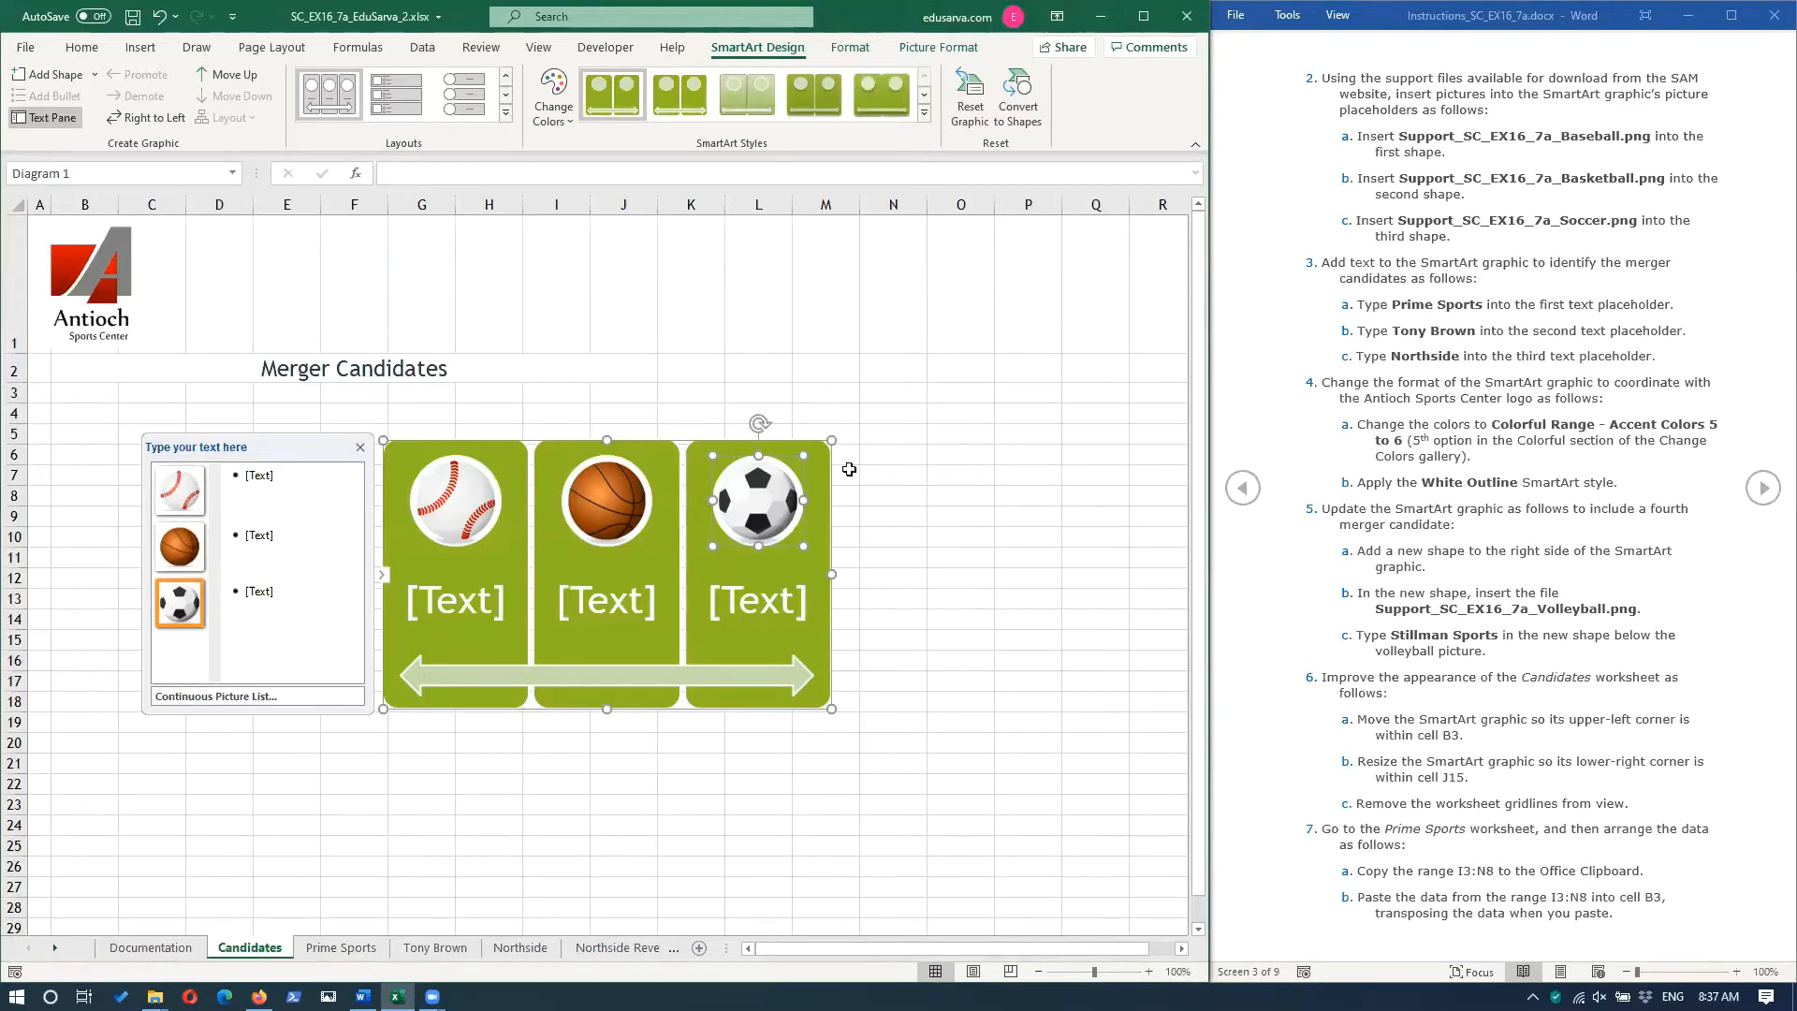
# Enter "Prime Sports" as the text of the SmartArt's first shape, below the baseball picture.
pyautogui.click(285, 483)
pyautogui.write('Prime S')
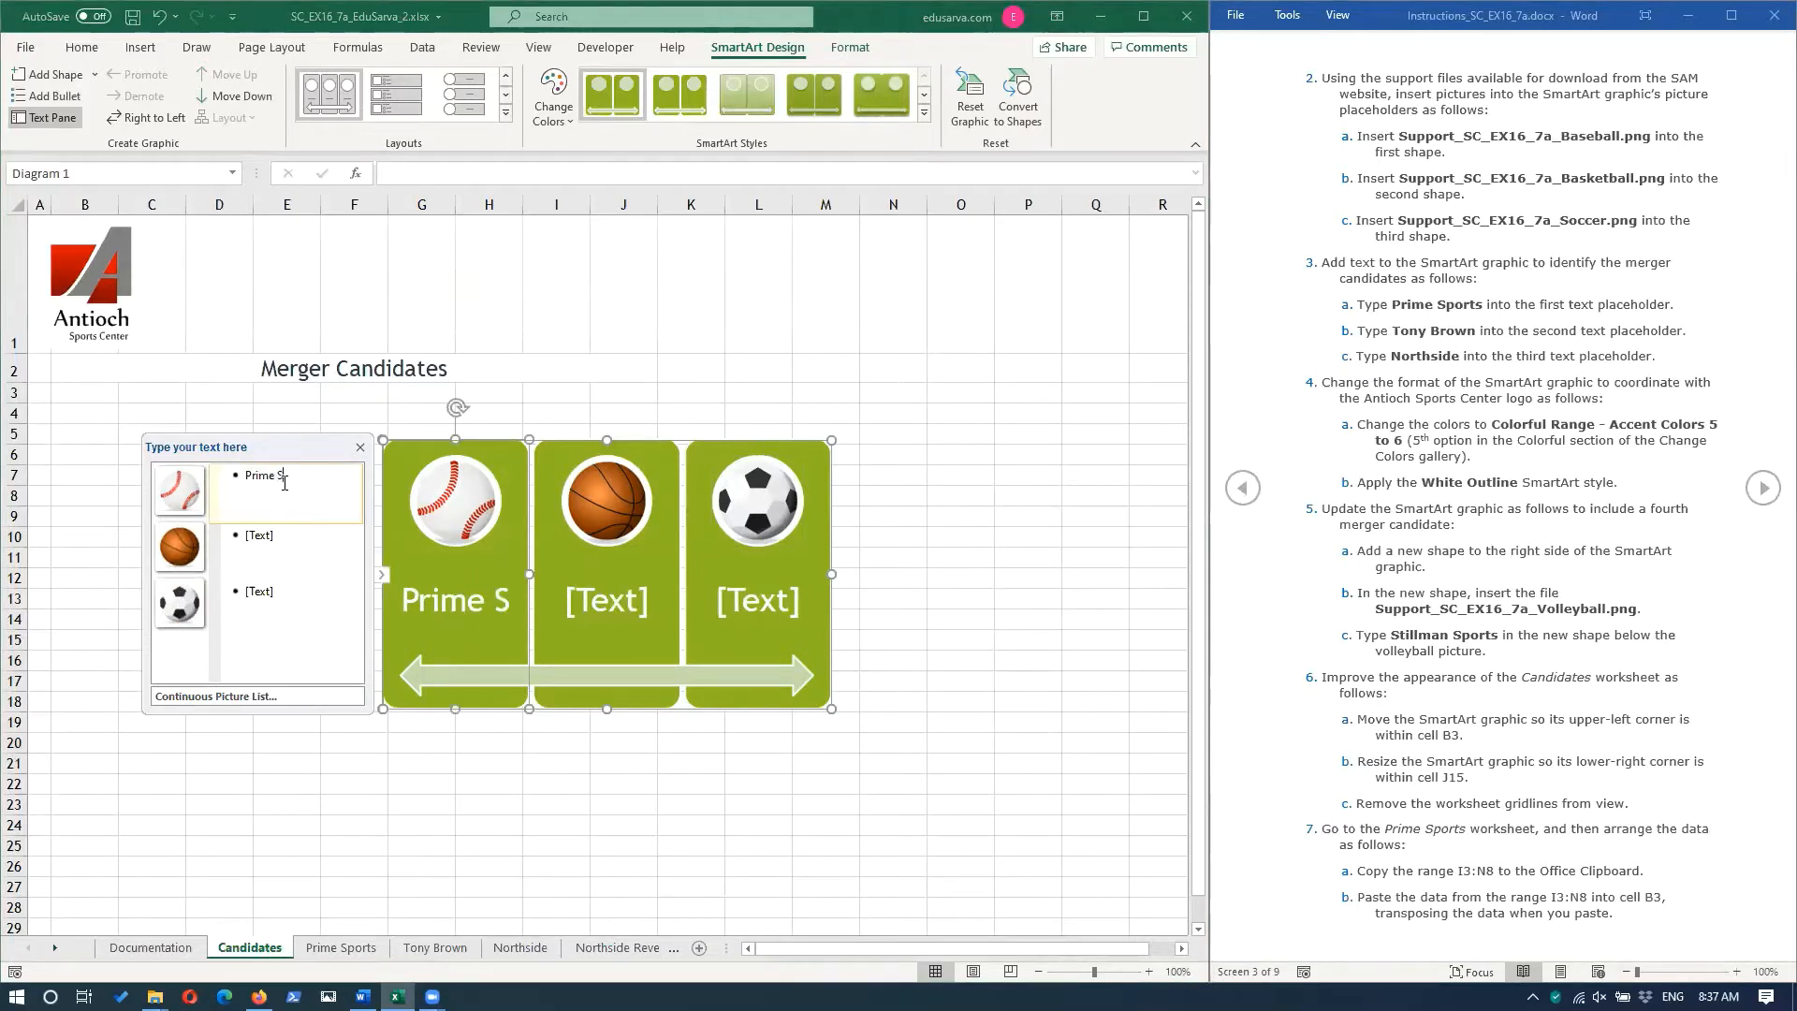
pyautogui.write('opor')
pyautogui.press('BackSpace')
pyautogui.press('BackSpace')
pyautogui.press('BackSpace')
pyautogui.press('BackSpace')
pyautogui.write('ports')
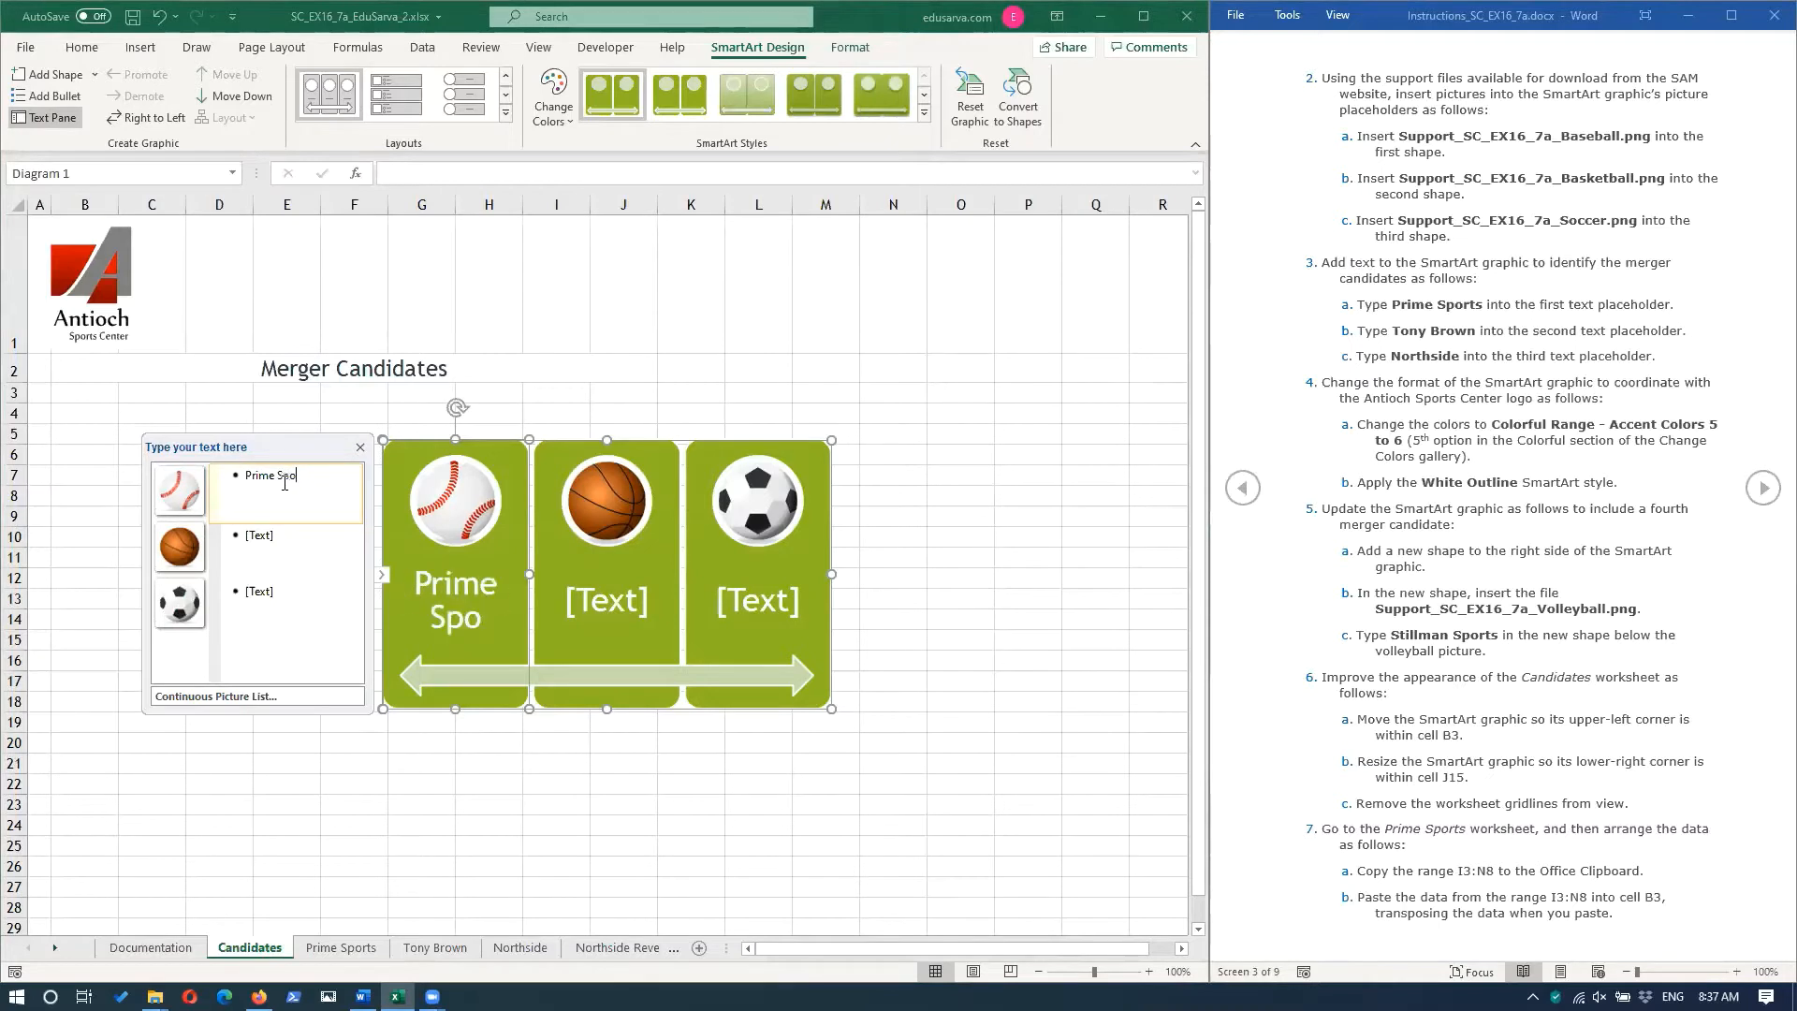
# Enter "Tony Brown" as the text of the second SmartArt shape and "Northside" as the text of the third.
pyautogui.click(267, 550)
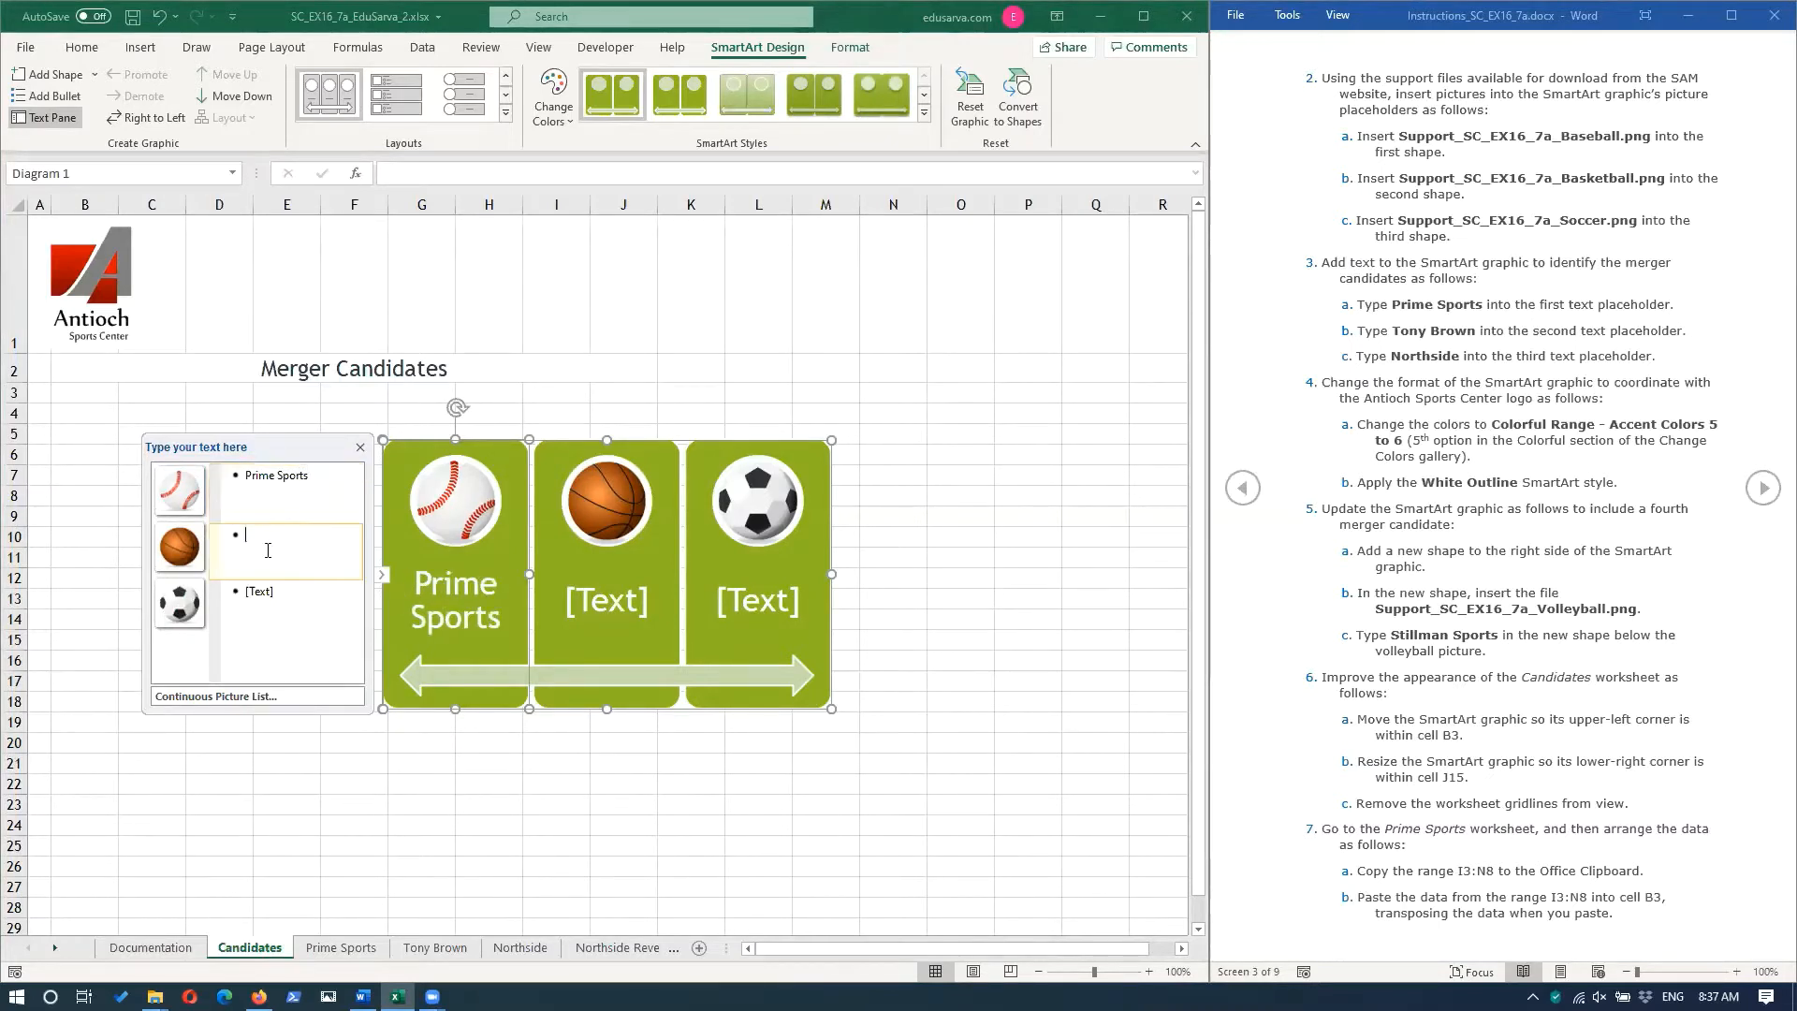
pyautogui.write('Ton')
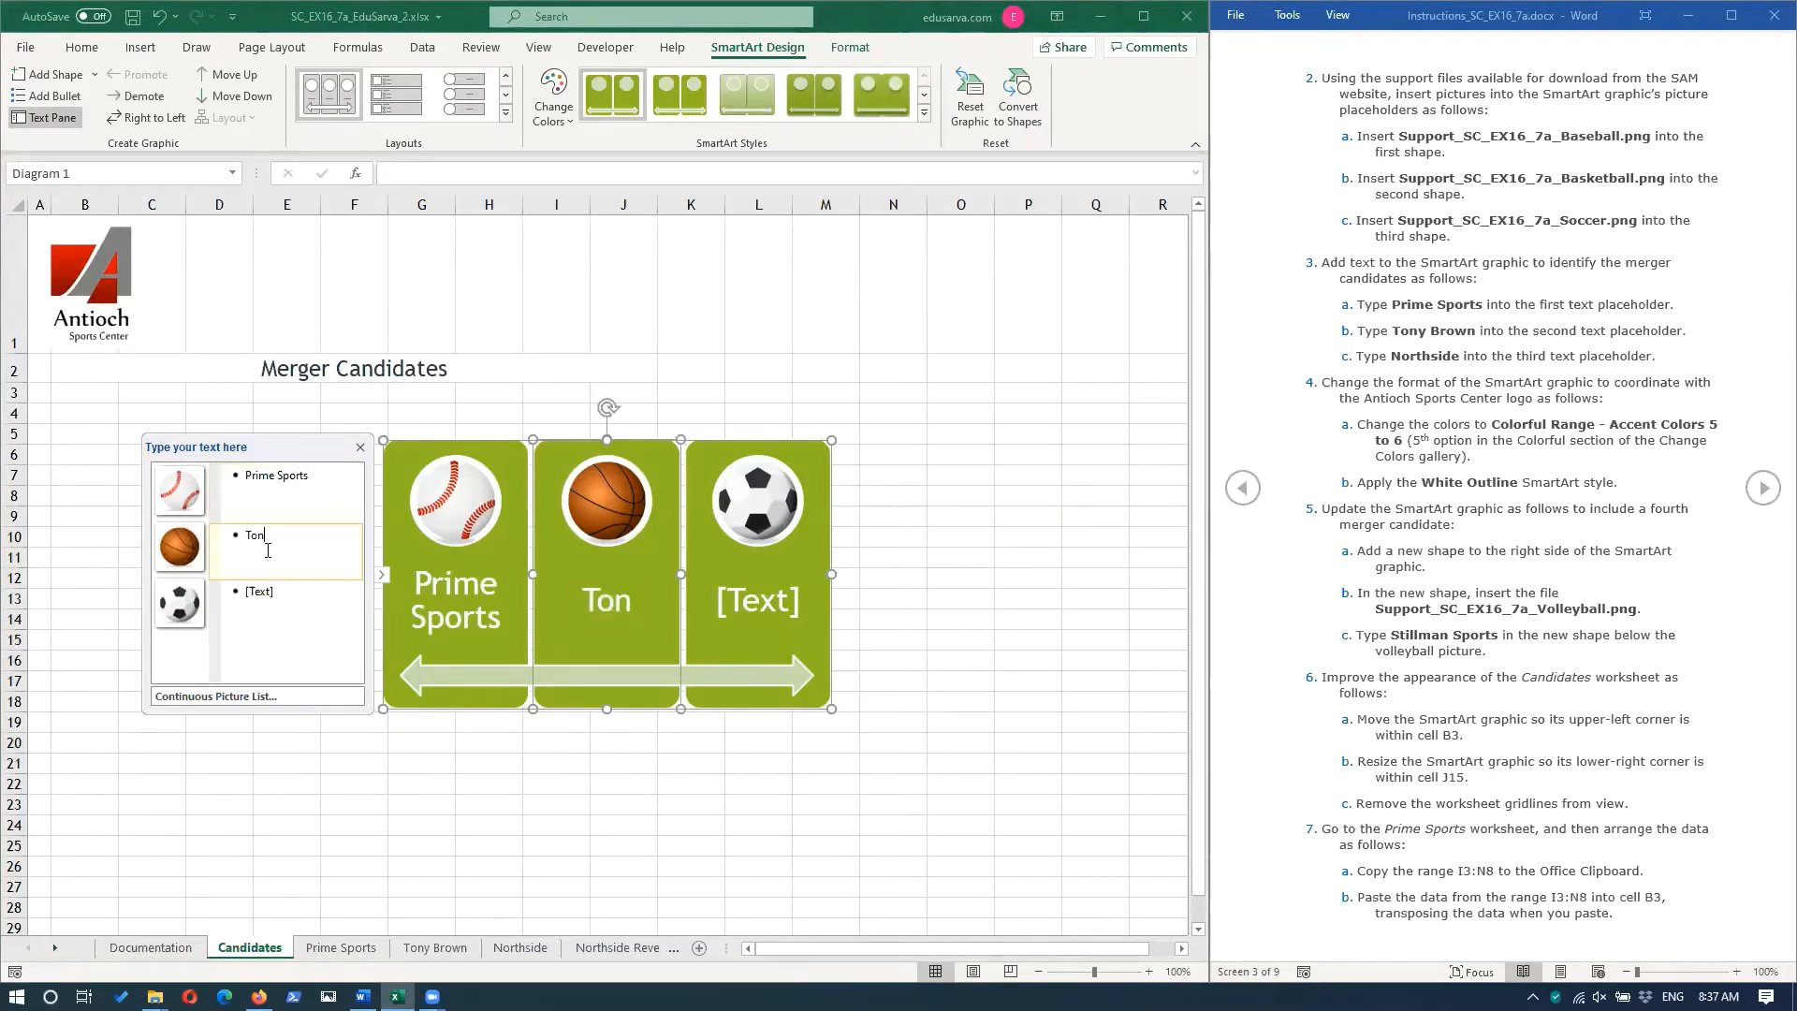
pyautogui.write('y Brown')
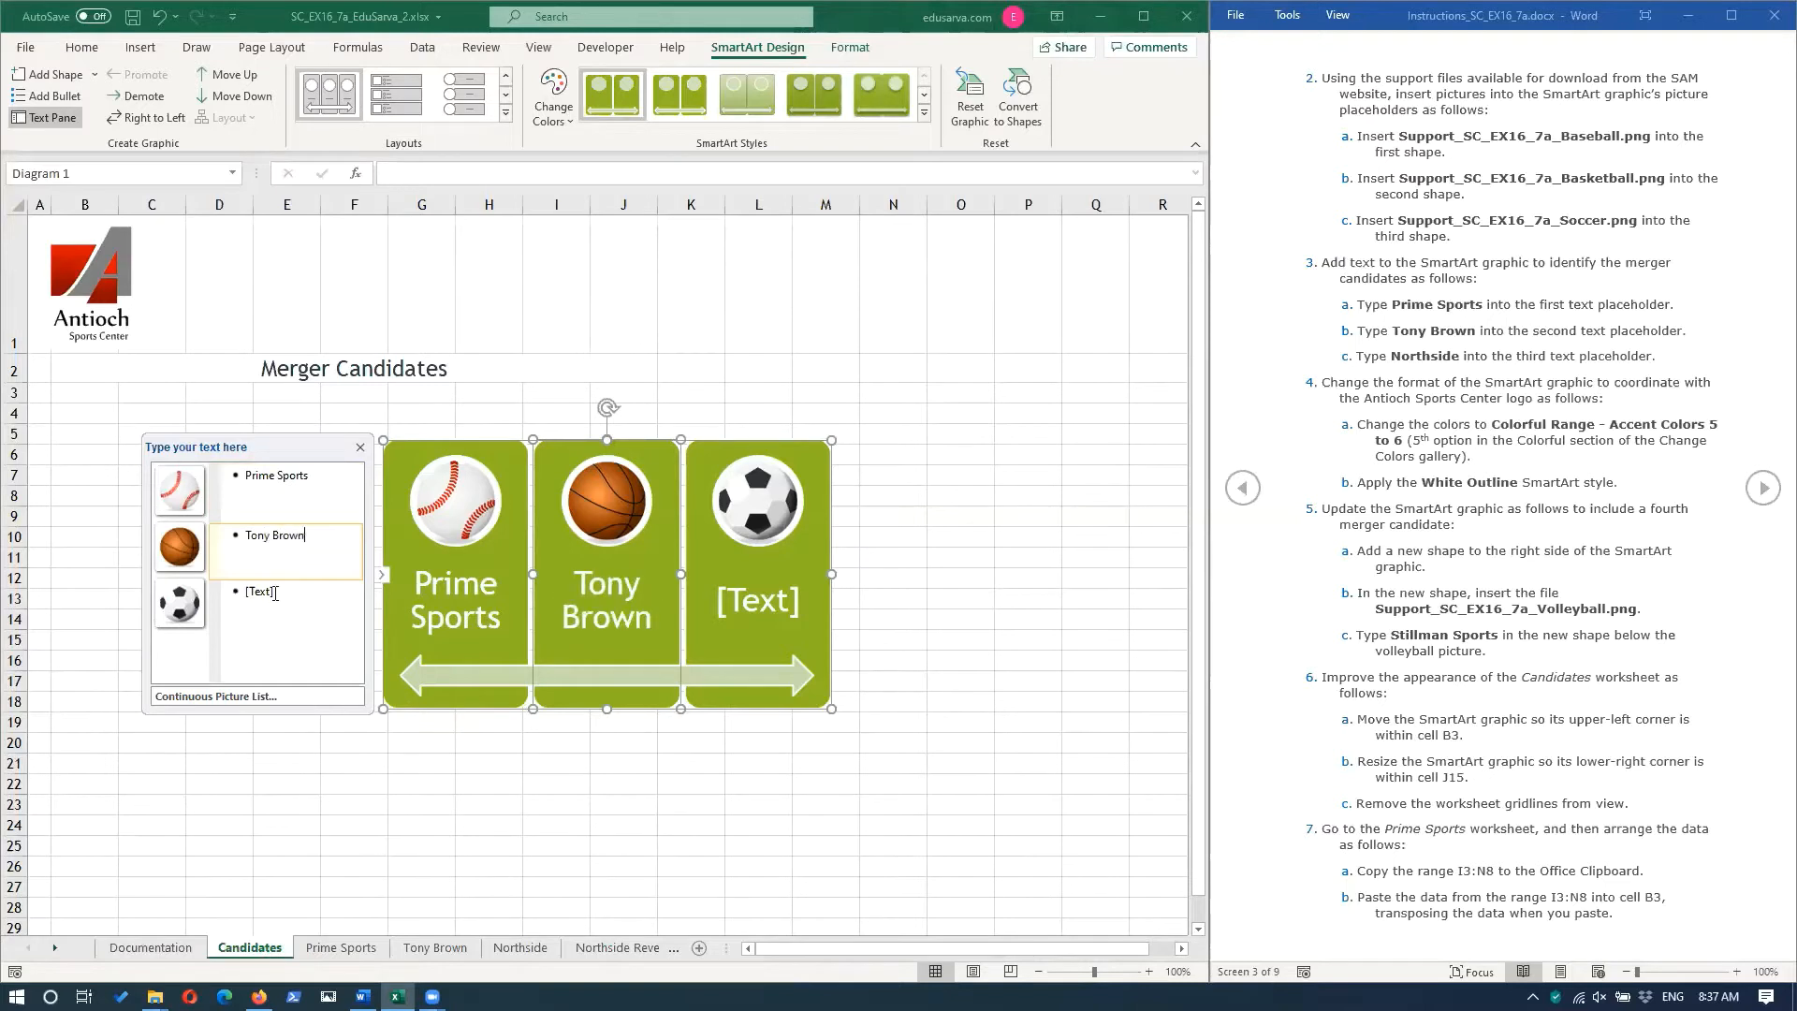
pyautogui.click(279, 595)
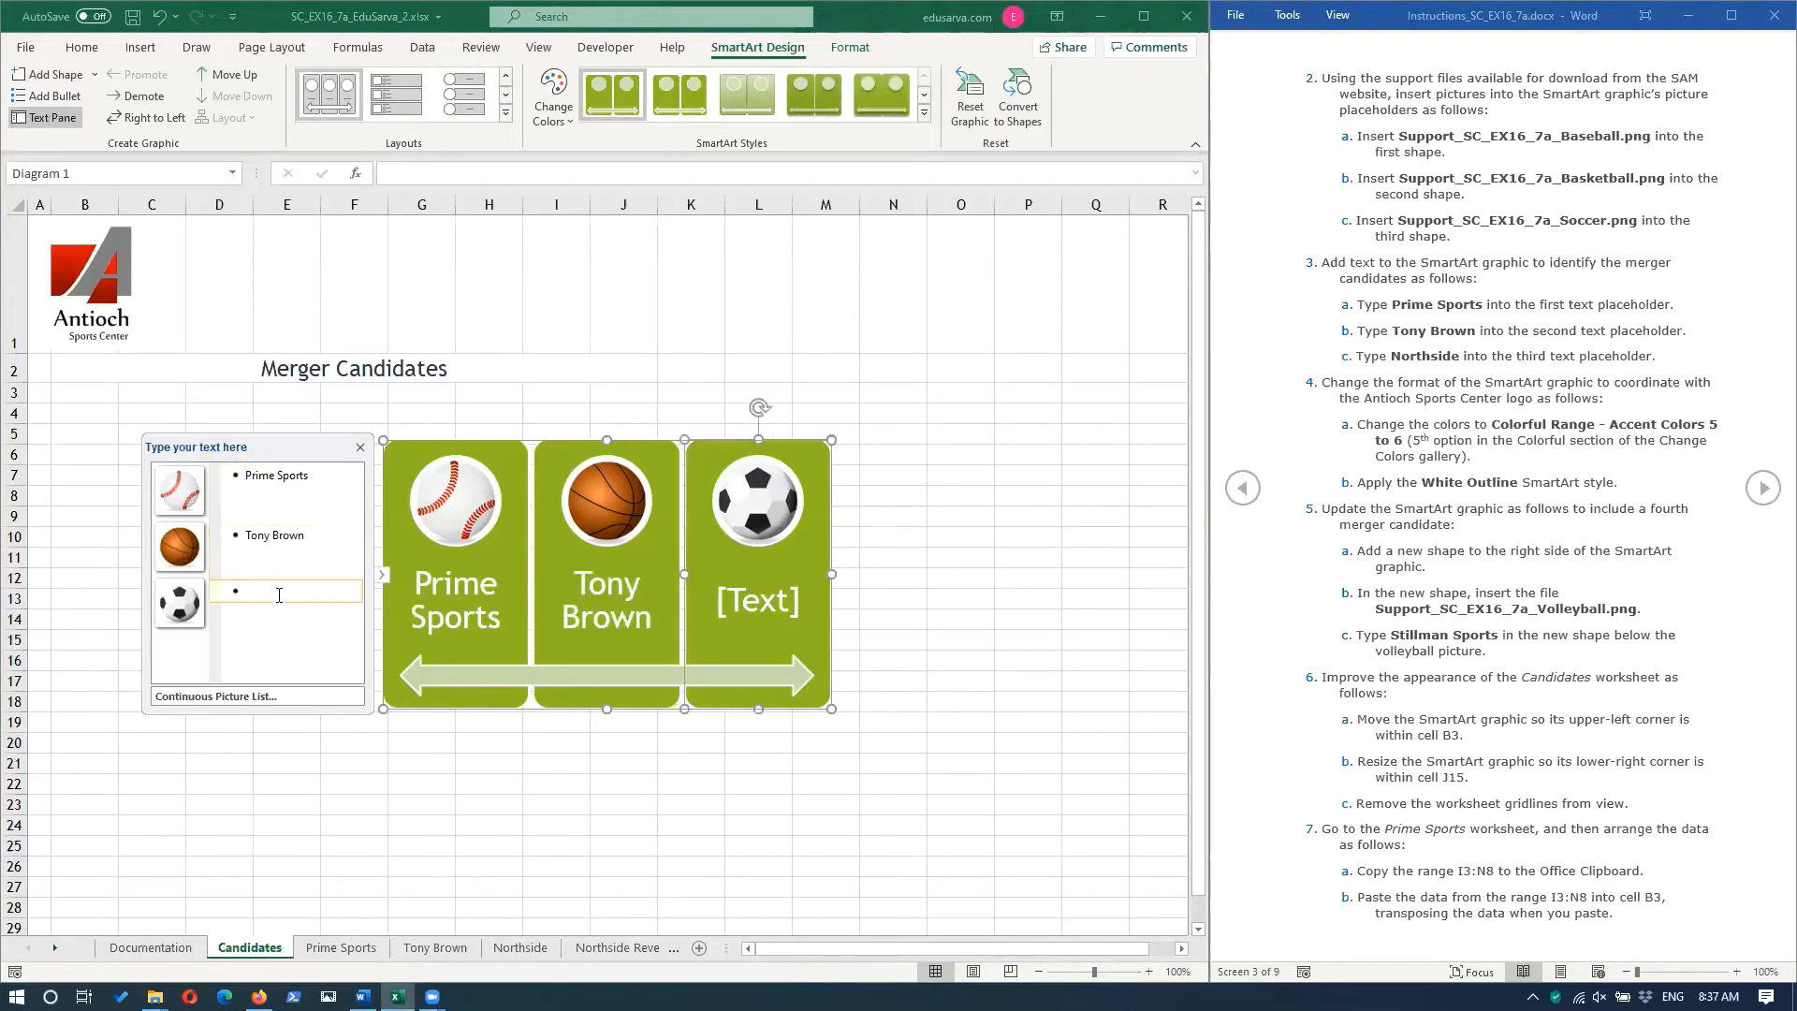
pyautogui.write('North')
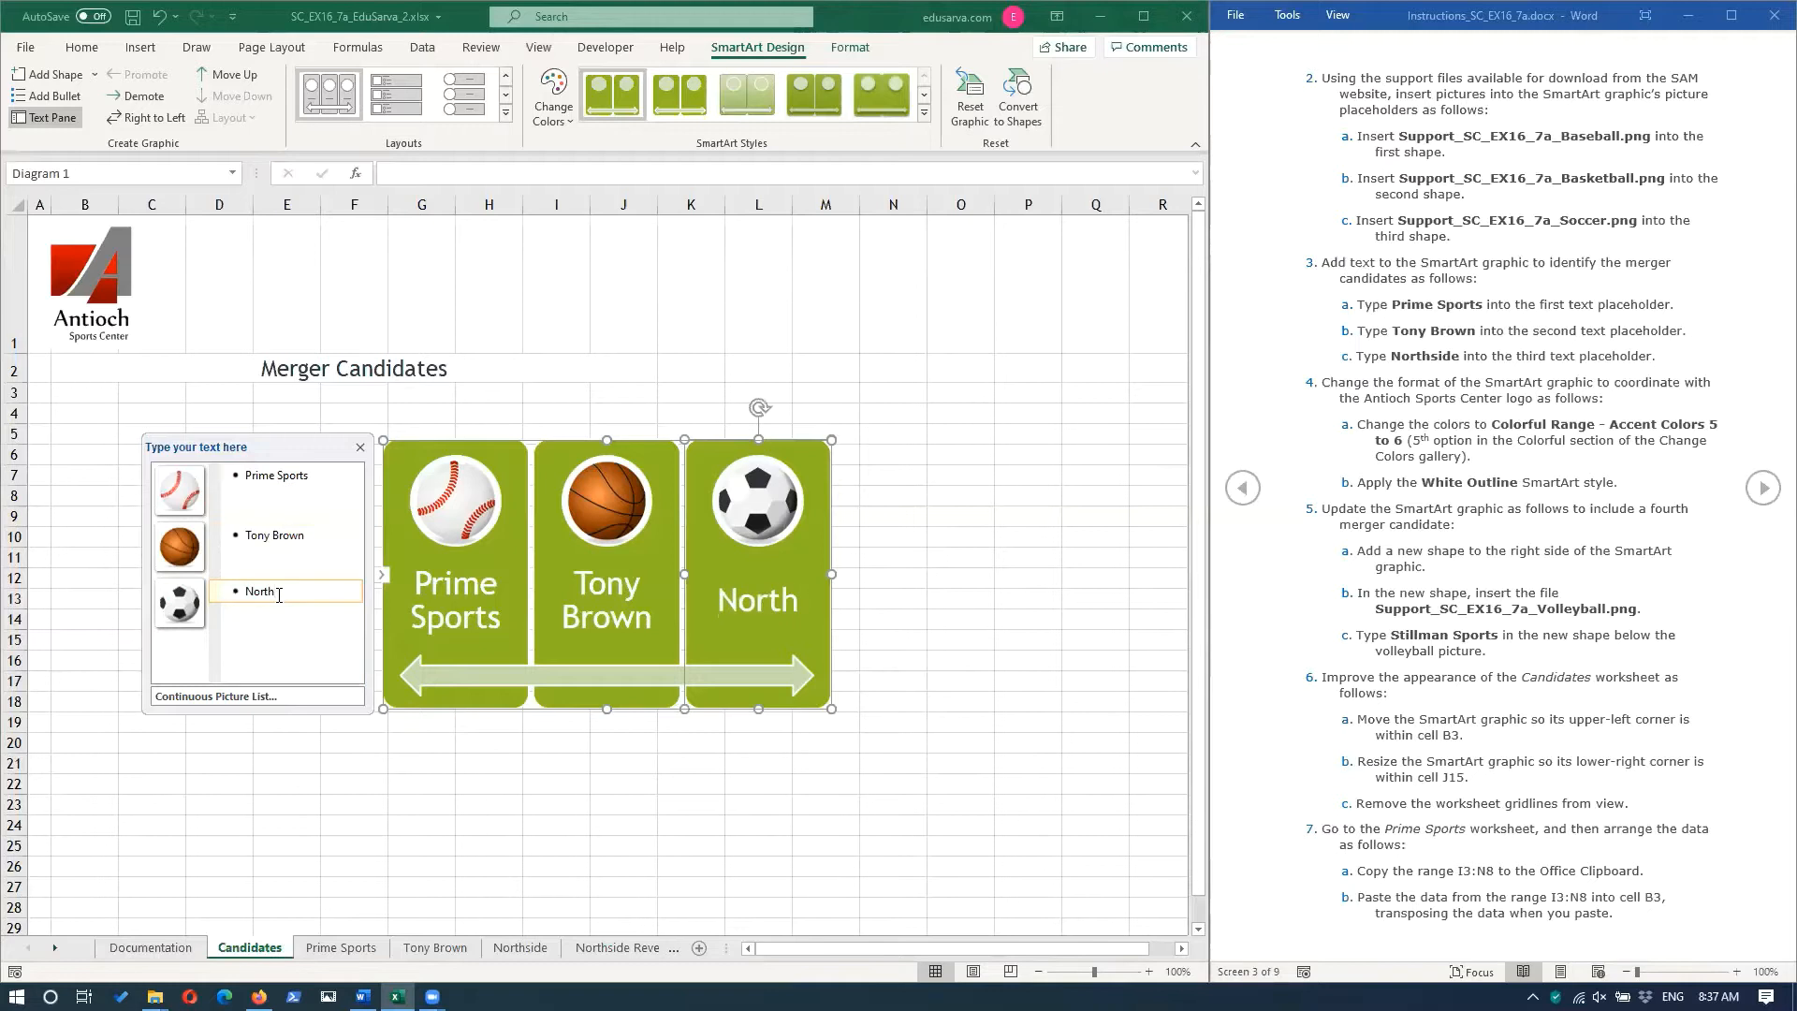
pyautogui.write('side')
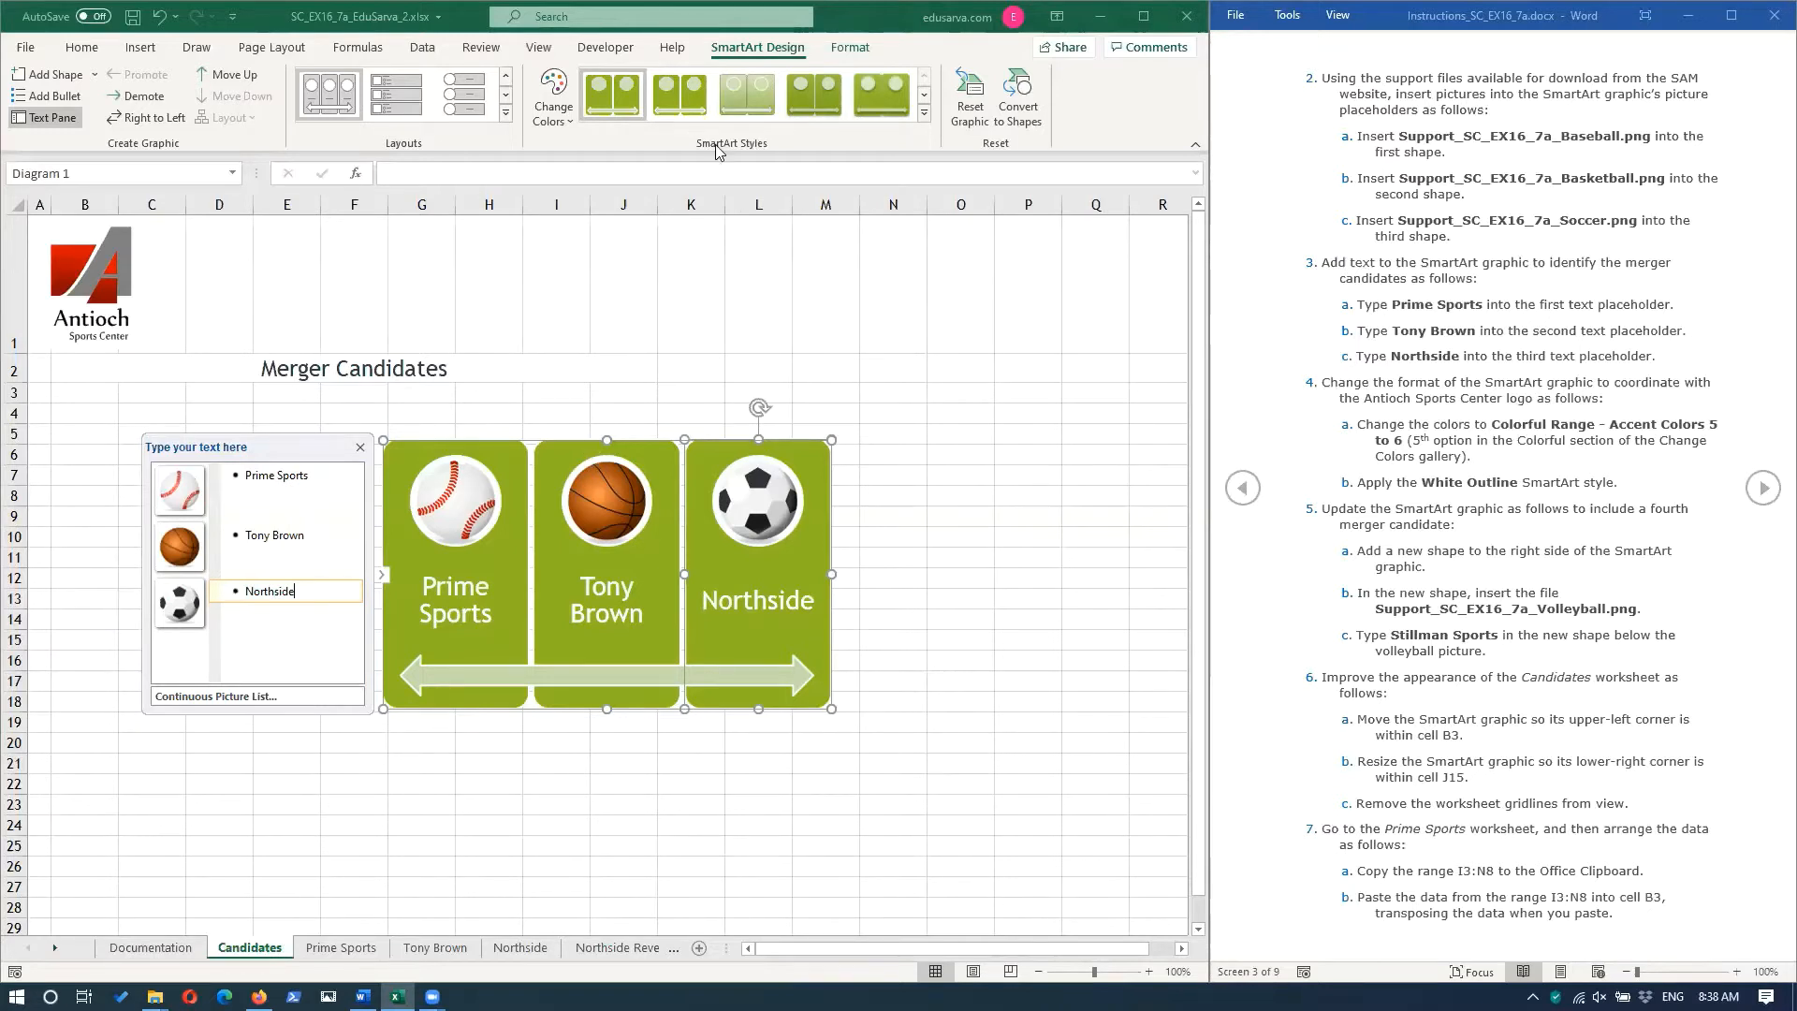
# Change the SmartArt's colors to Colorful Range - Accent Colors 5 to 6 and apply the White Outline style.
pyautogui.click(563, 132)
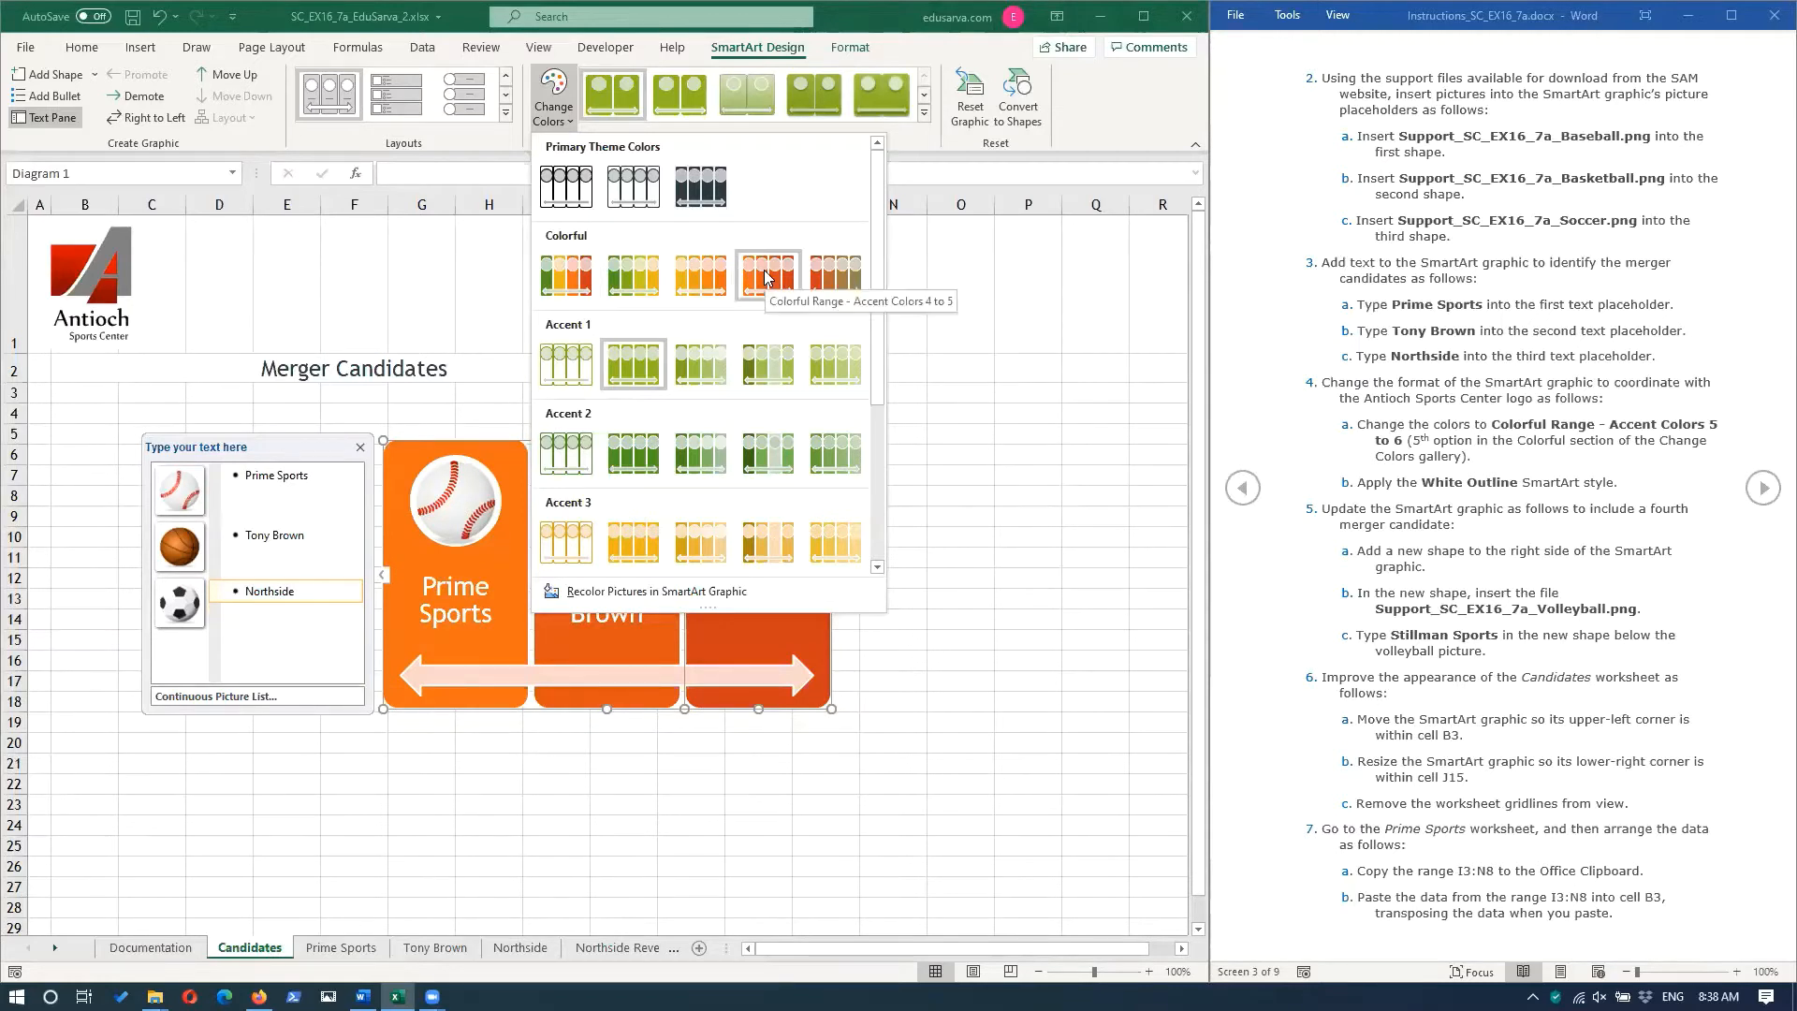
pyautogui.click(846, 279)
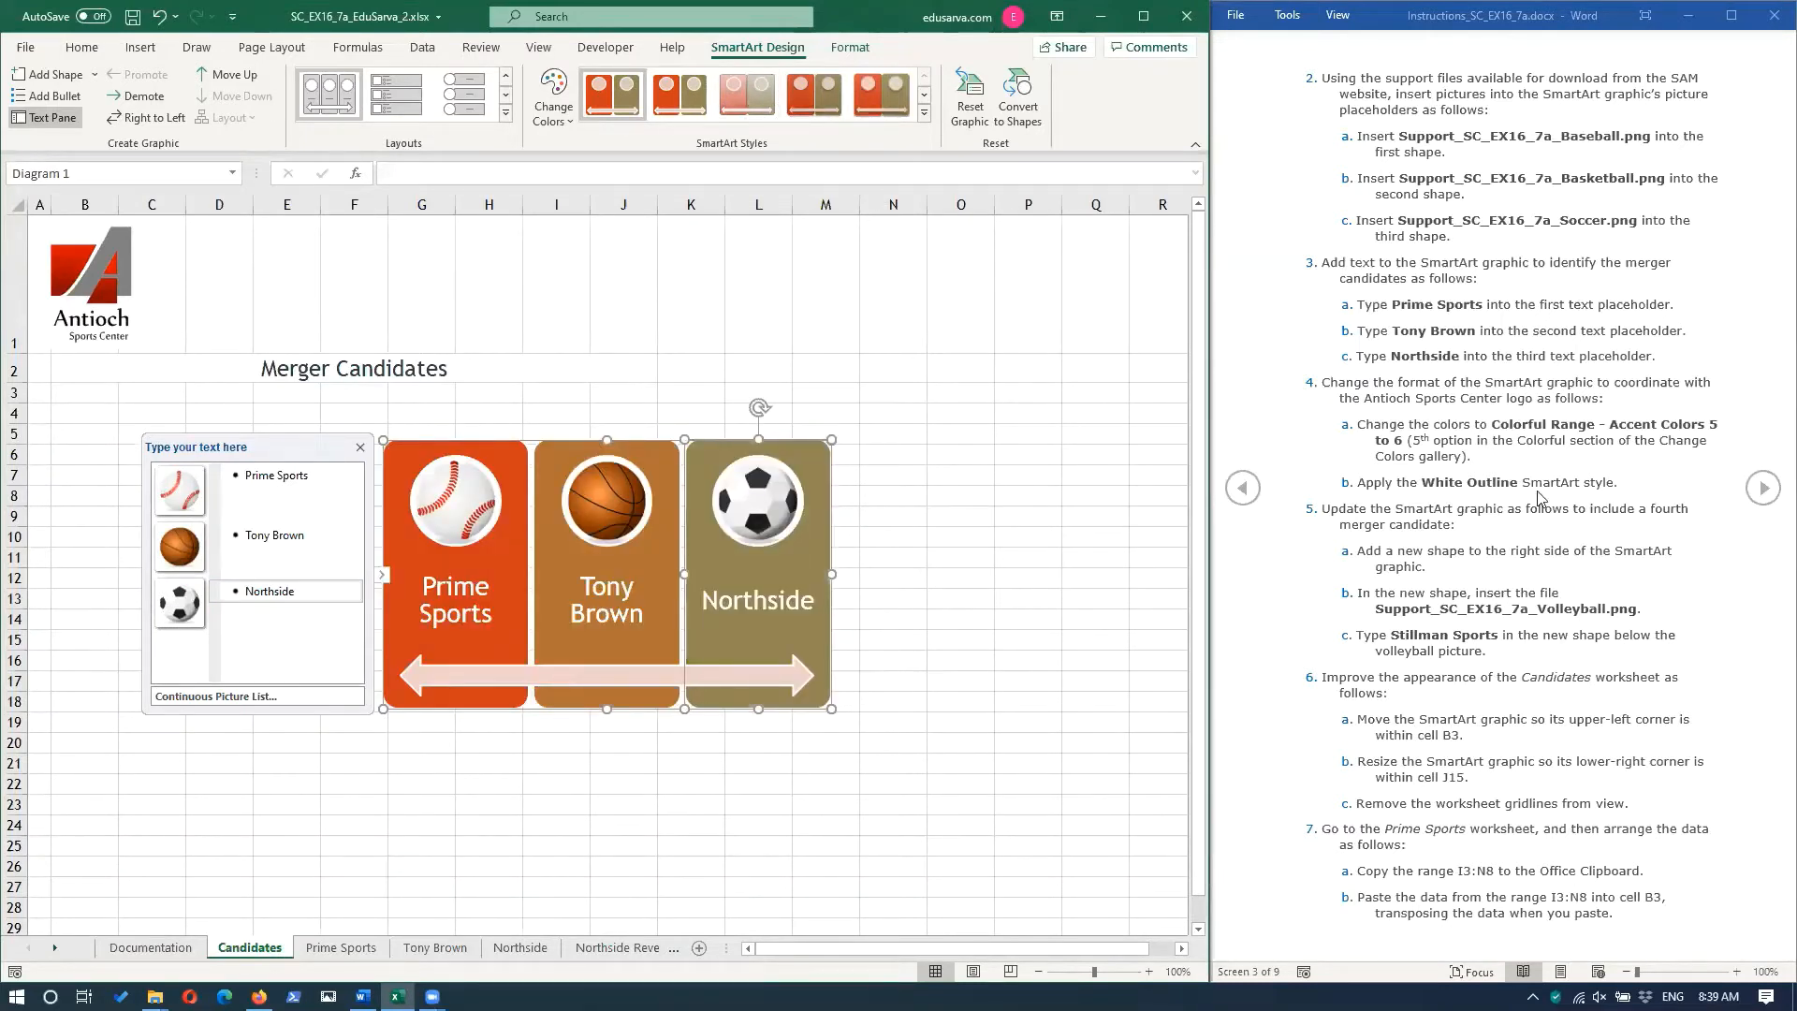
pyautogui.click(924, 113)
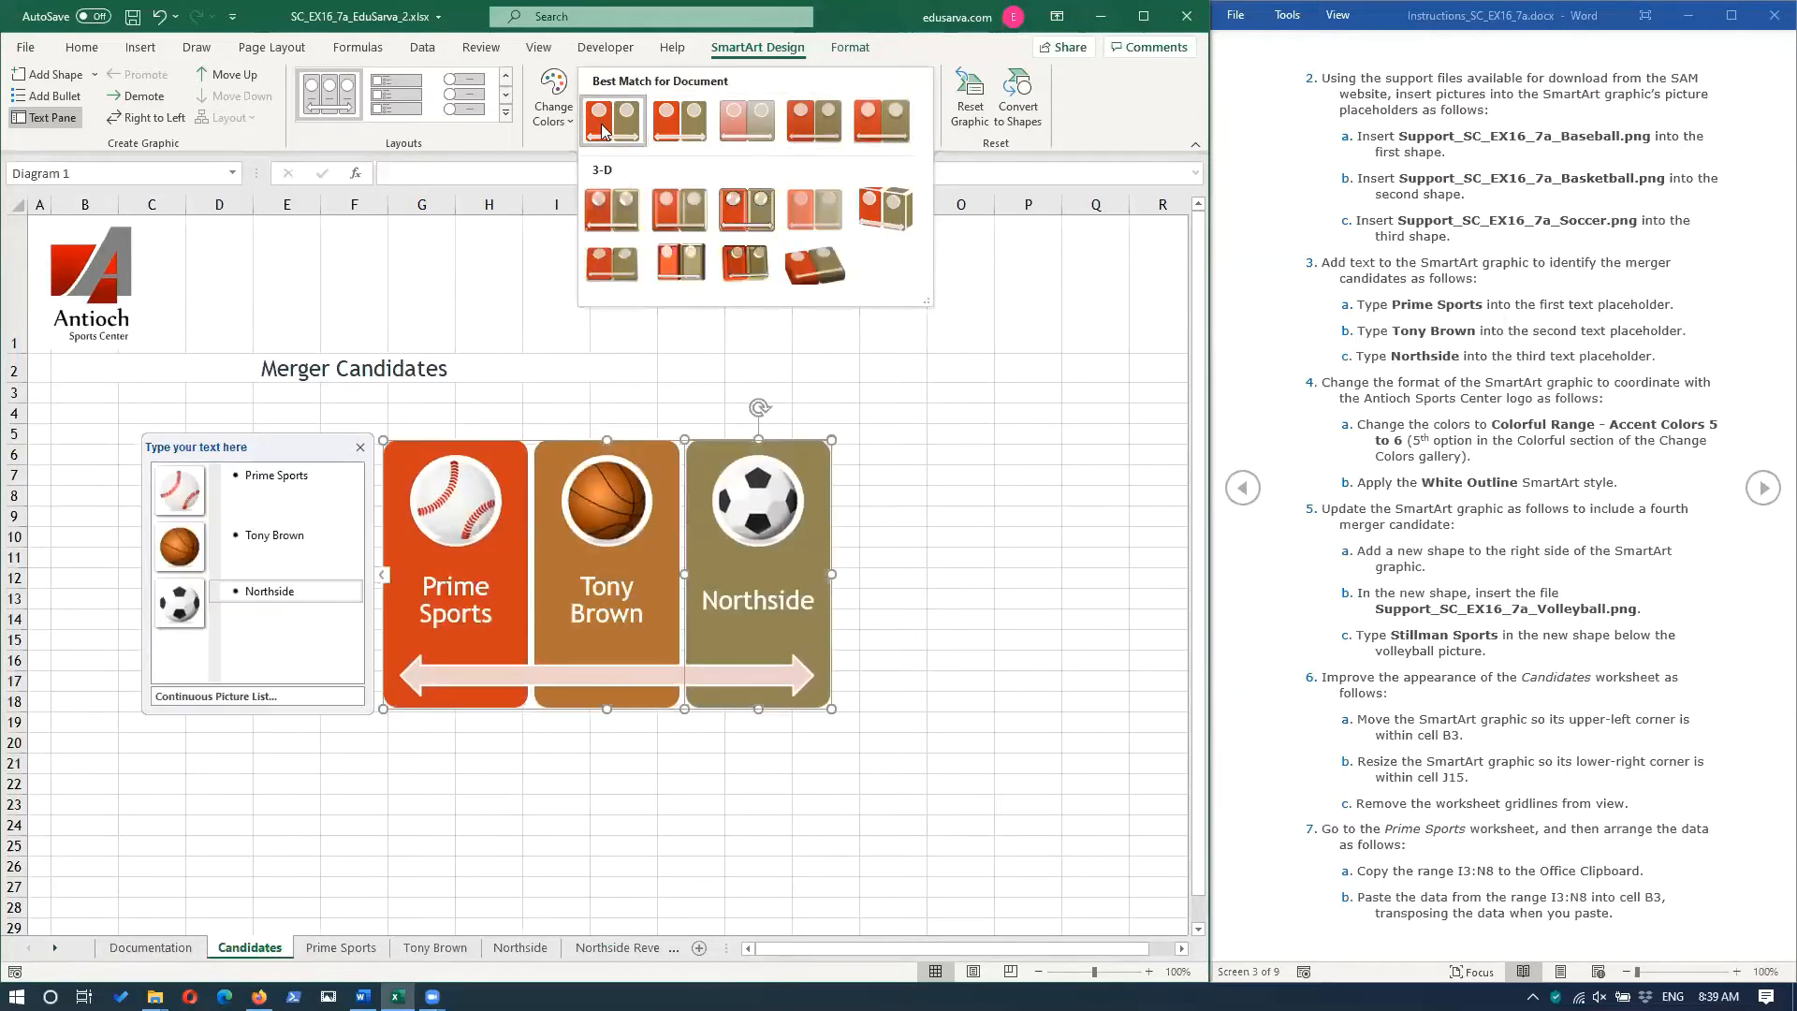
pyautogui.click(680, 120)
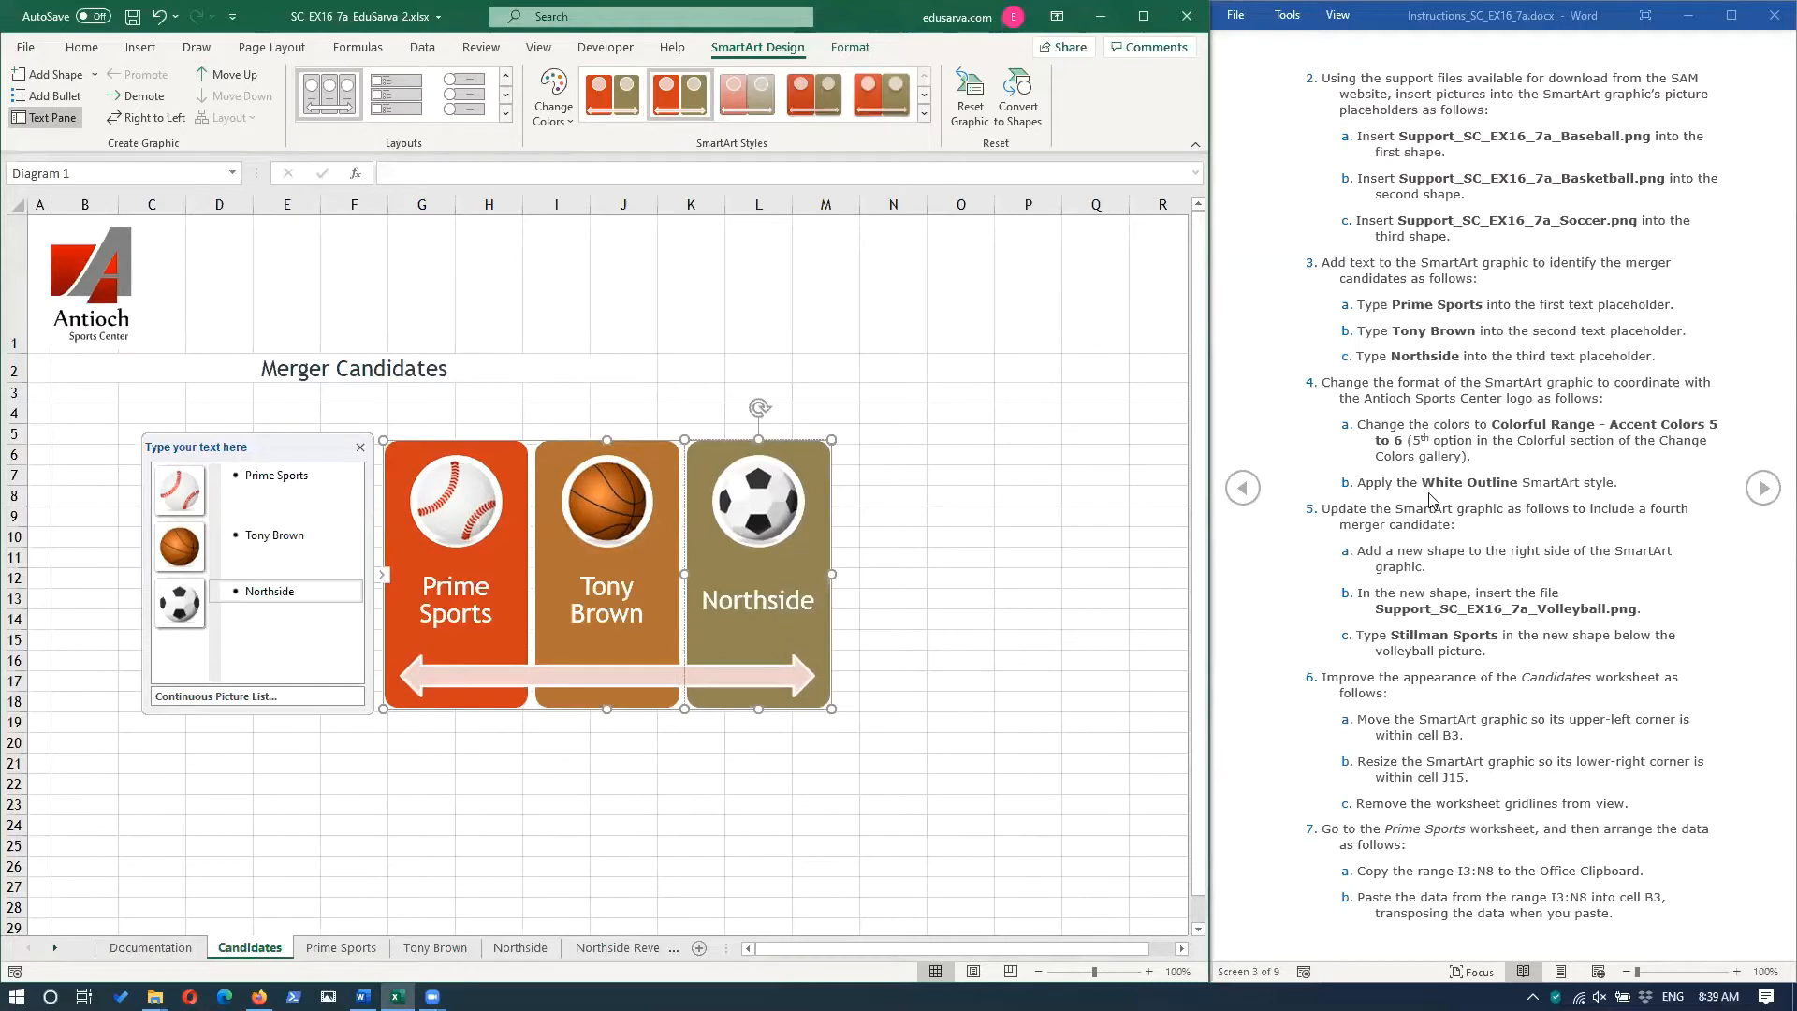
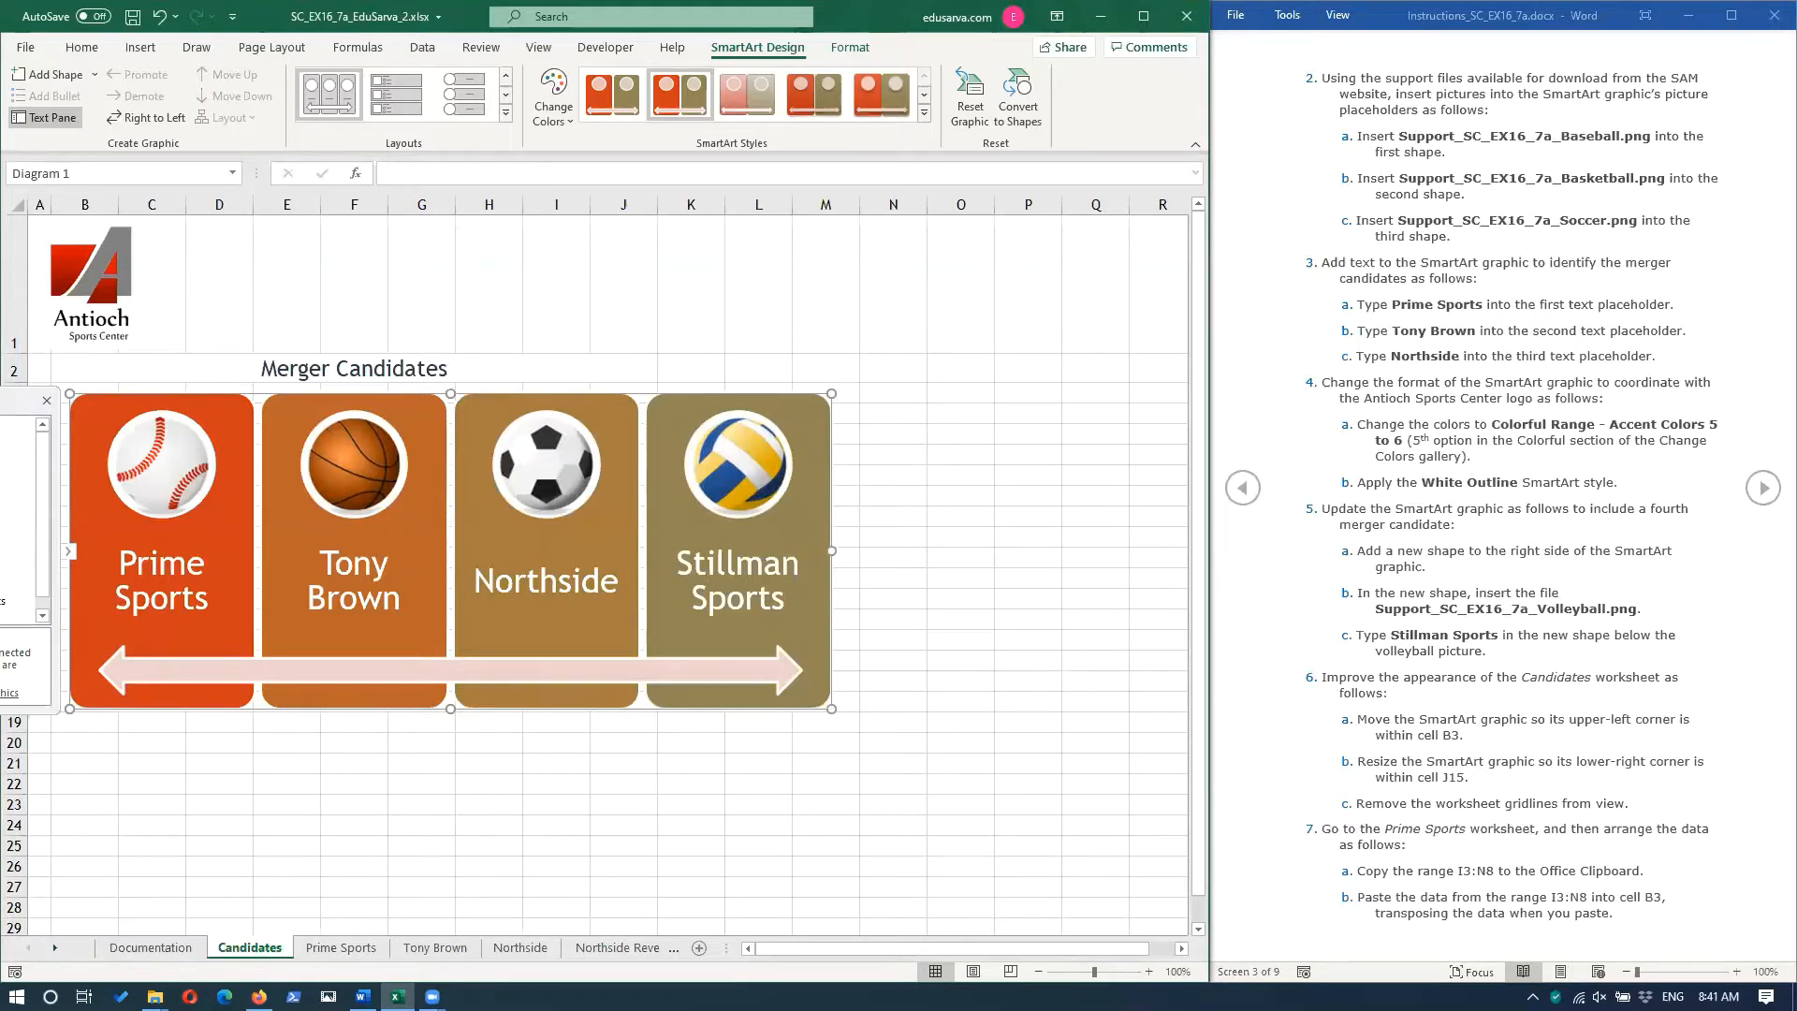
# Undo the last SmartArt resize, hide its text pane and extend the graphic's upper-left corner into cell B3.
pyautogui.hotkey('ctrl', 'z')
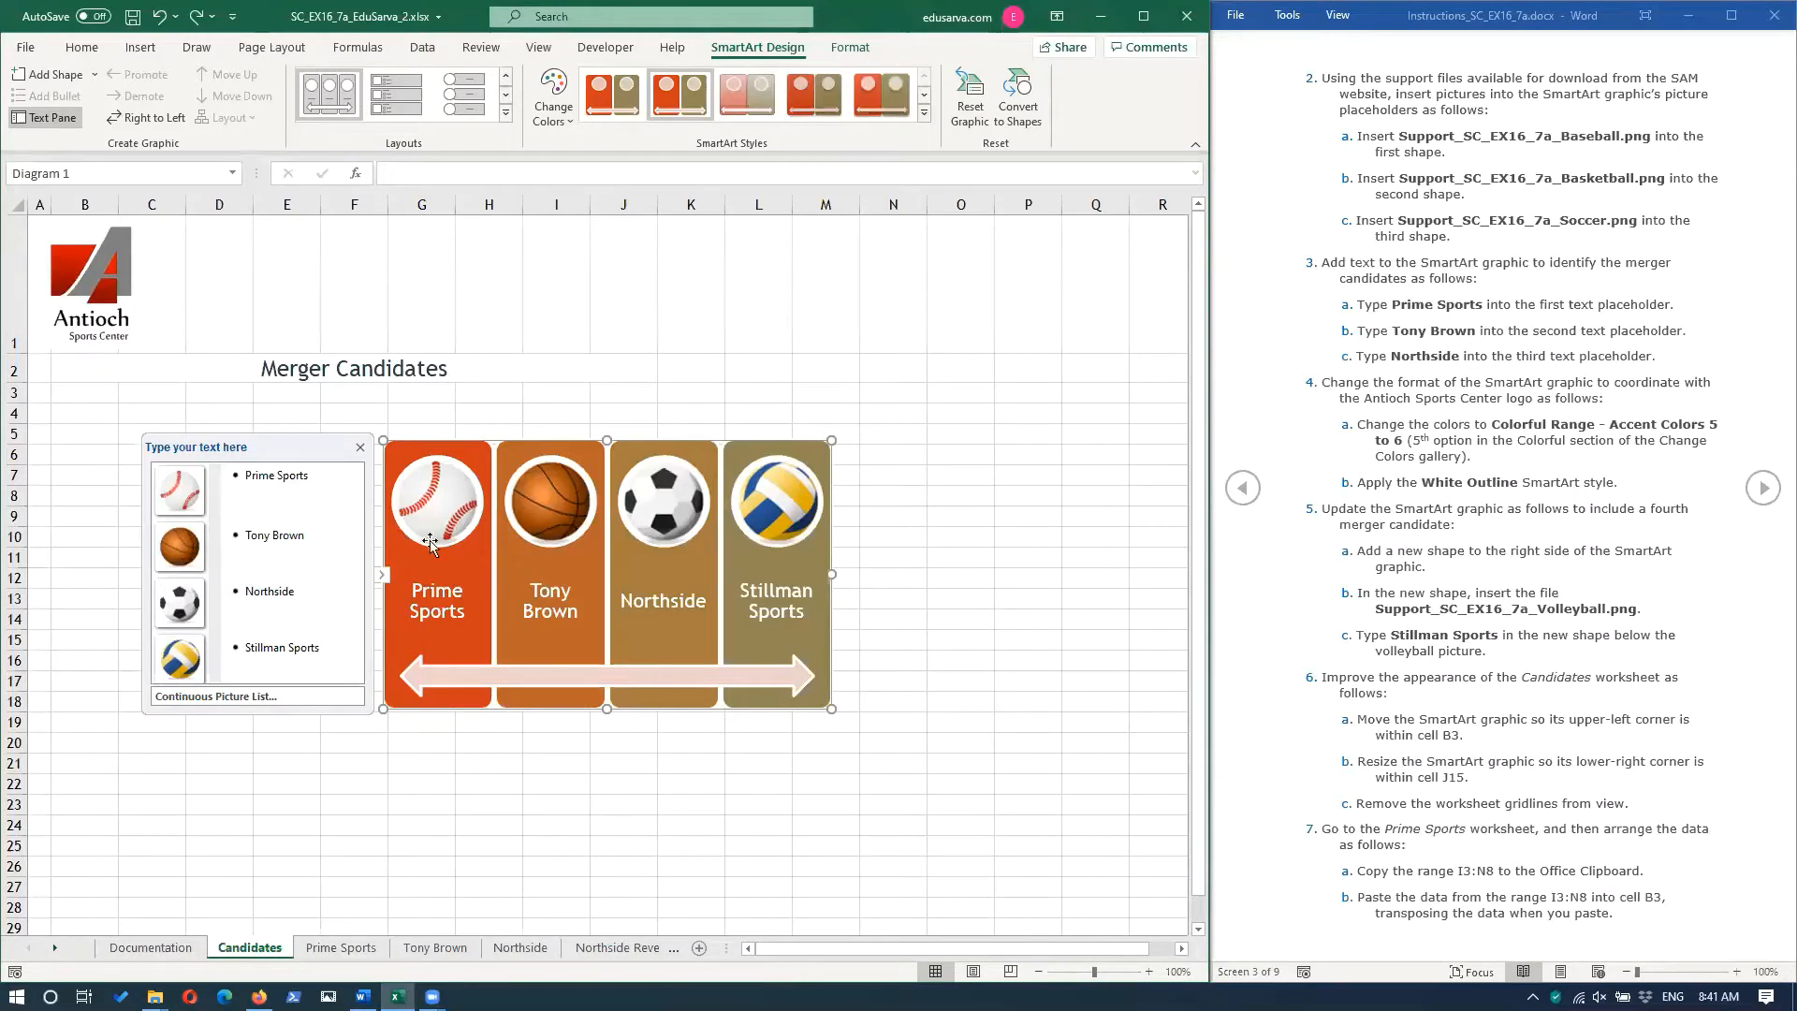
pyautogui.click(381, 579)
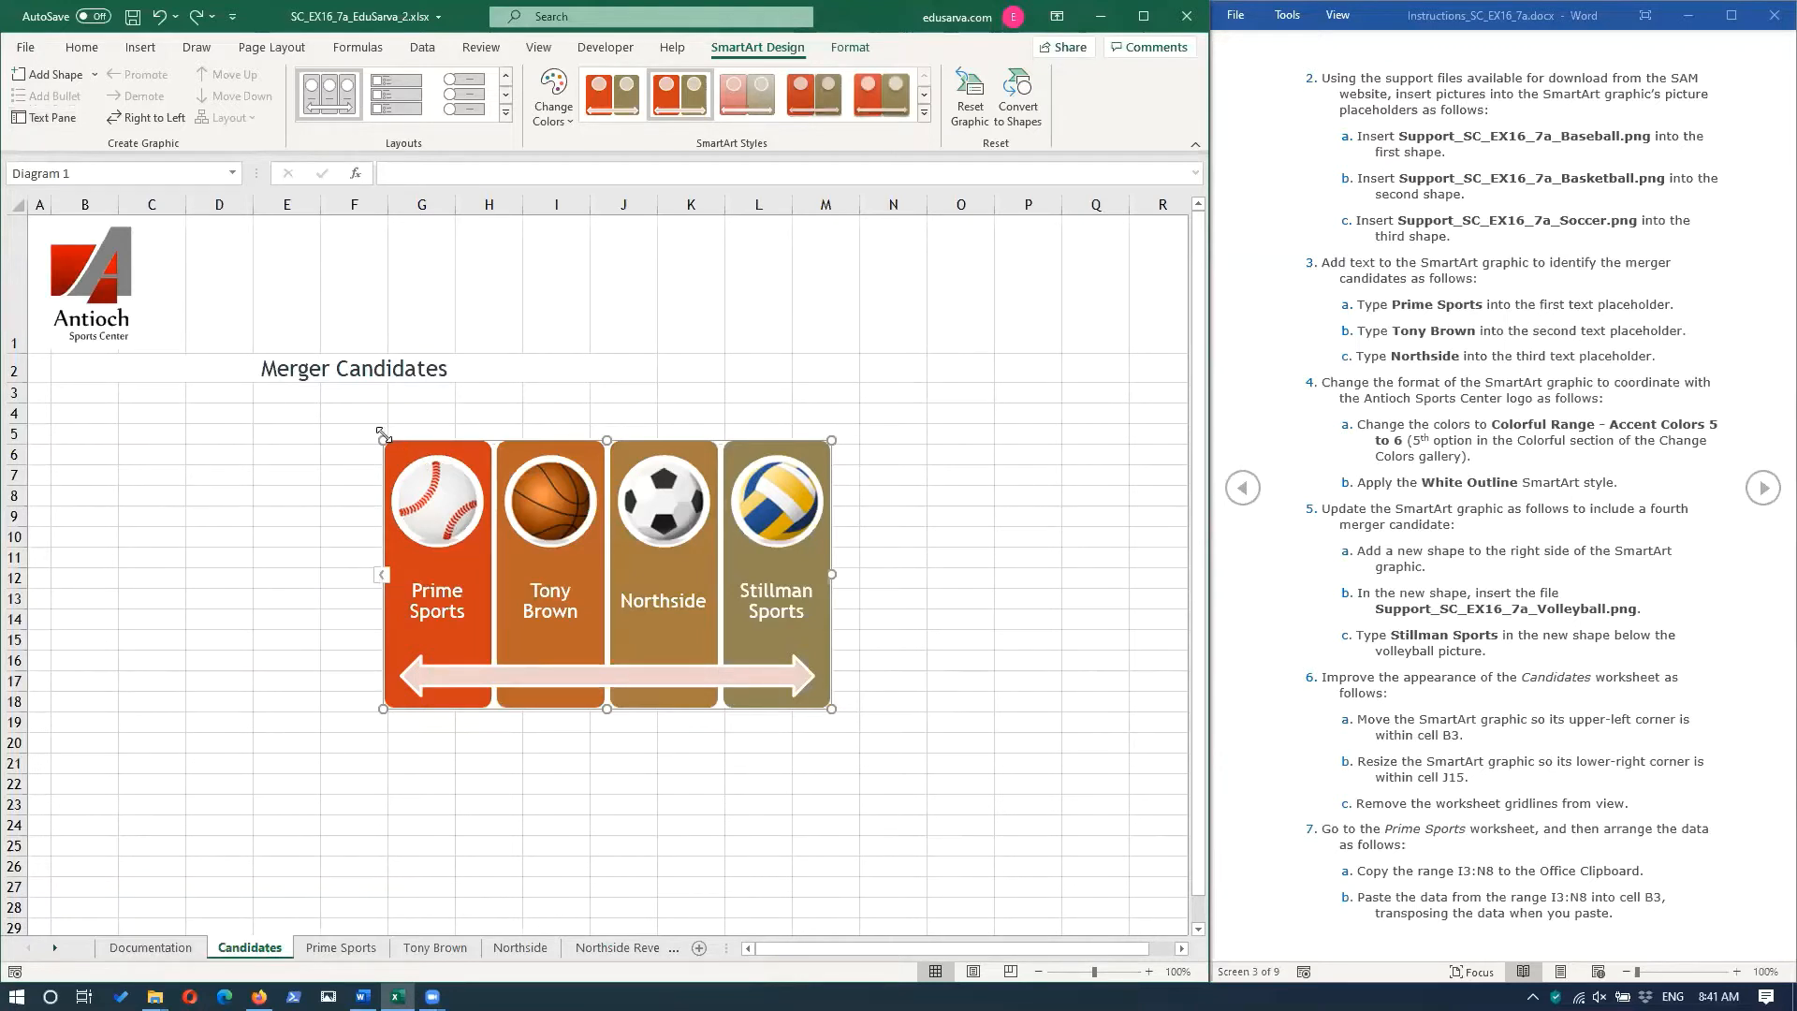
pyautogui.click(381, 579)
pyautogui.click(382, 581)
pyautogui.click(381, 578)
pyautogui.click(381, 578)
pyautogui.moveTo(381, 441); pyautogui.dragTo(63, 387)
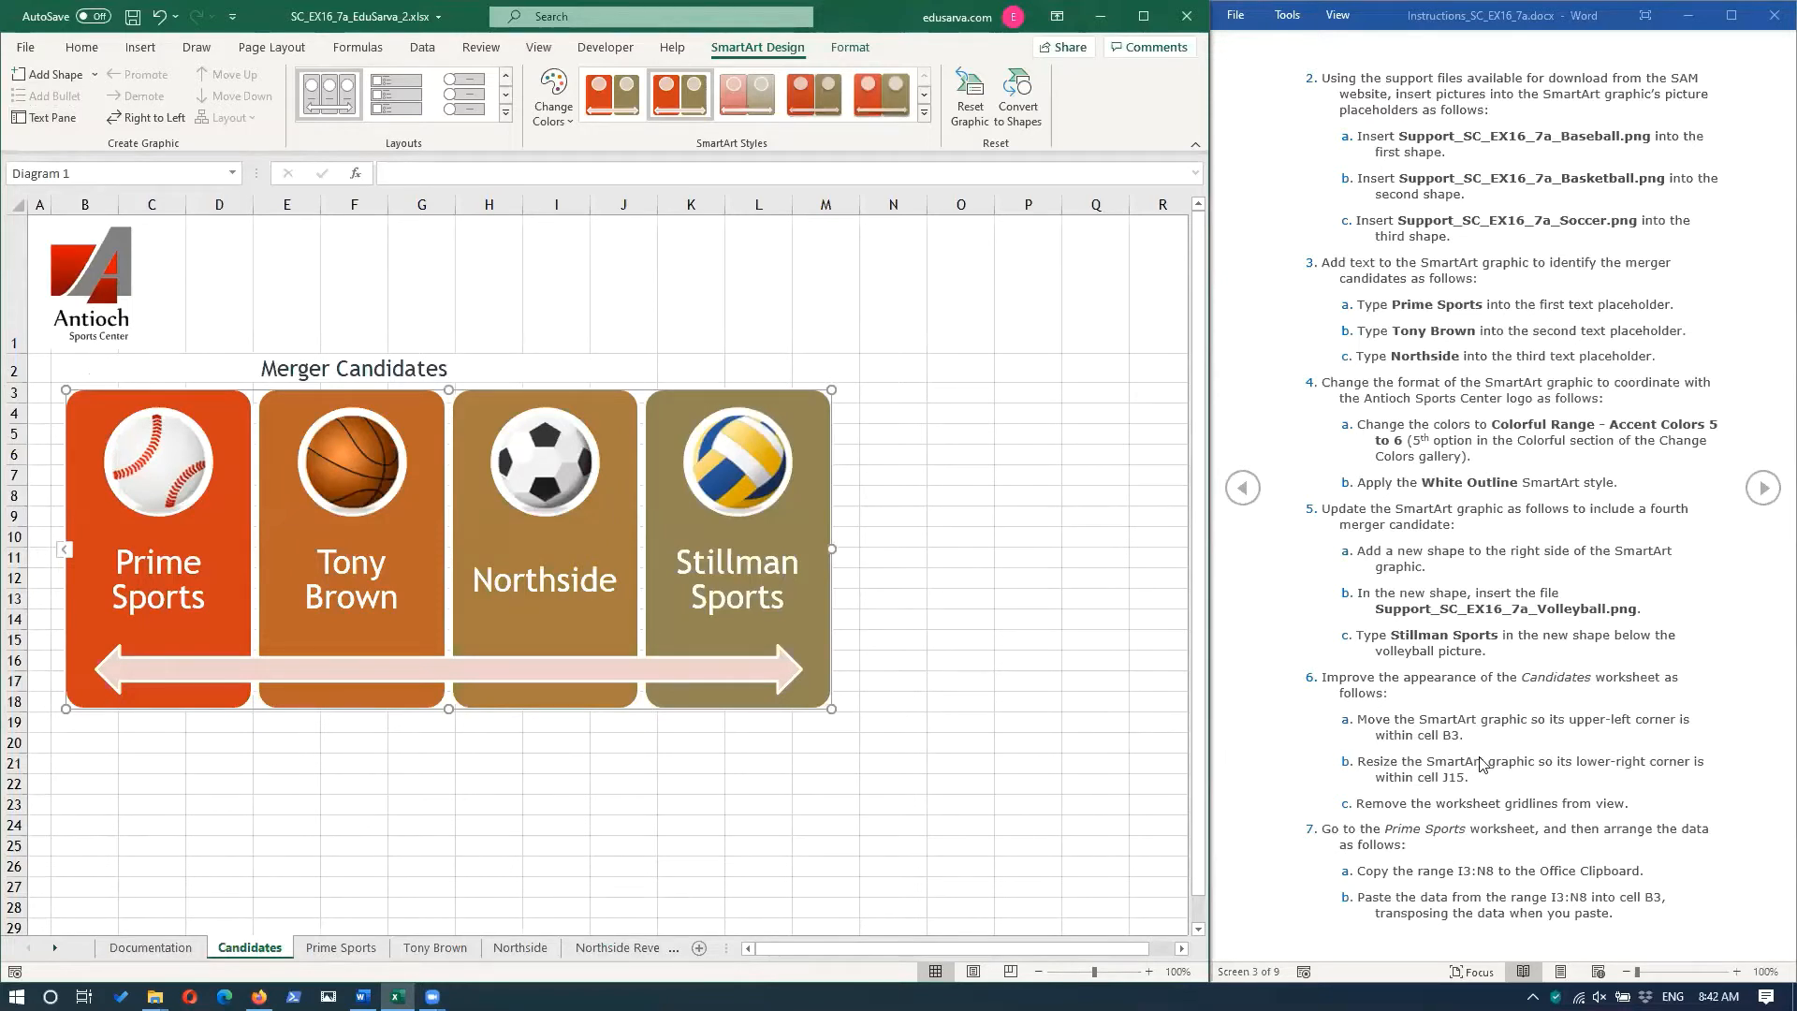
# Resize the SmartArt so its lower-right corner lies within cell J15, and hide the gridlines of the Candidates worksheet.
pyautogui.moveTo(829, 709); pyautogui.dragTo(829, 709)
pyautogui.moveTo(830, 710); pyautogui.dragTo(643, 643)
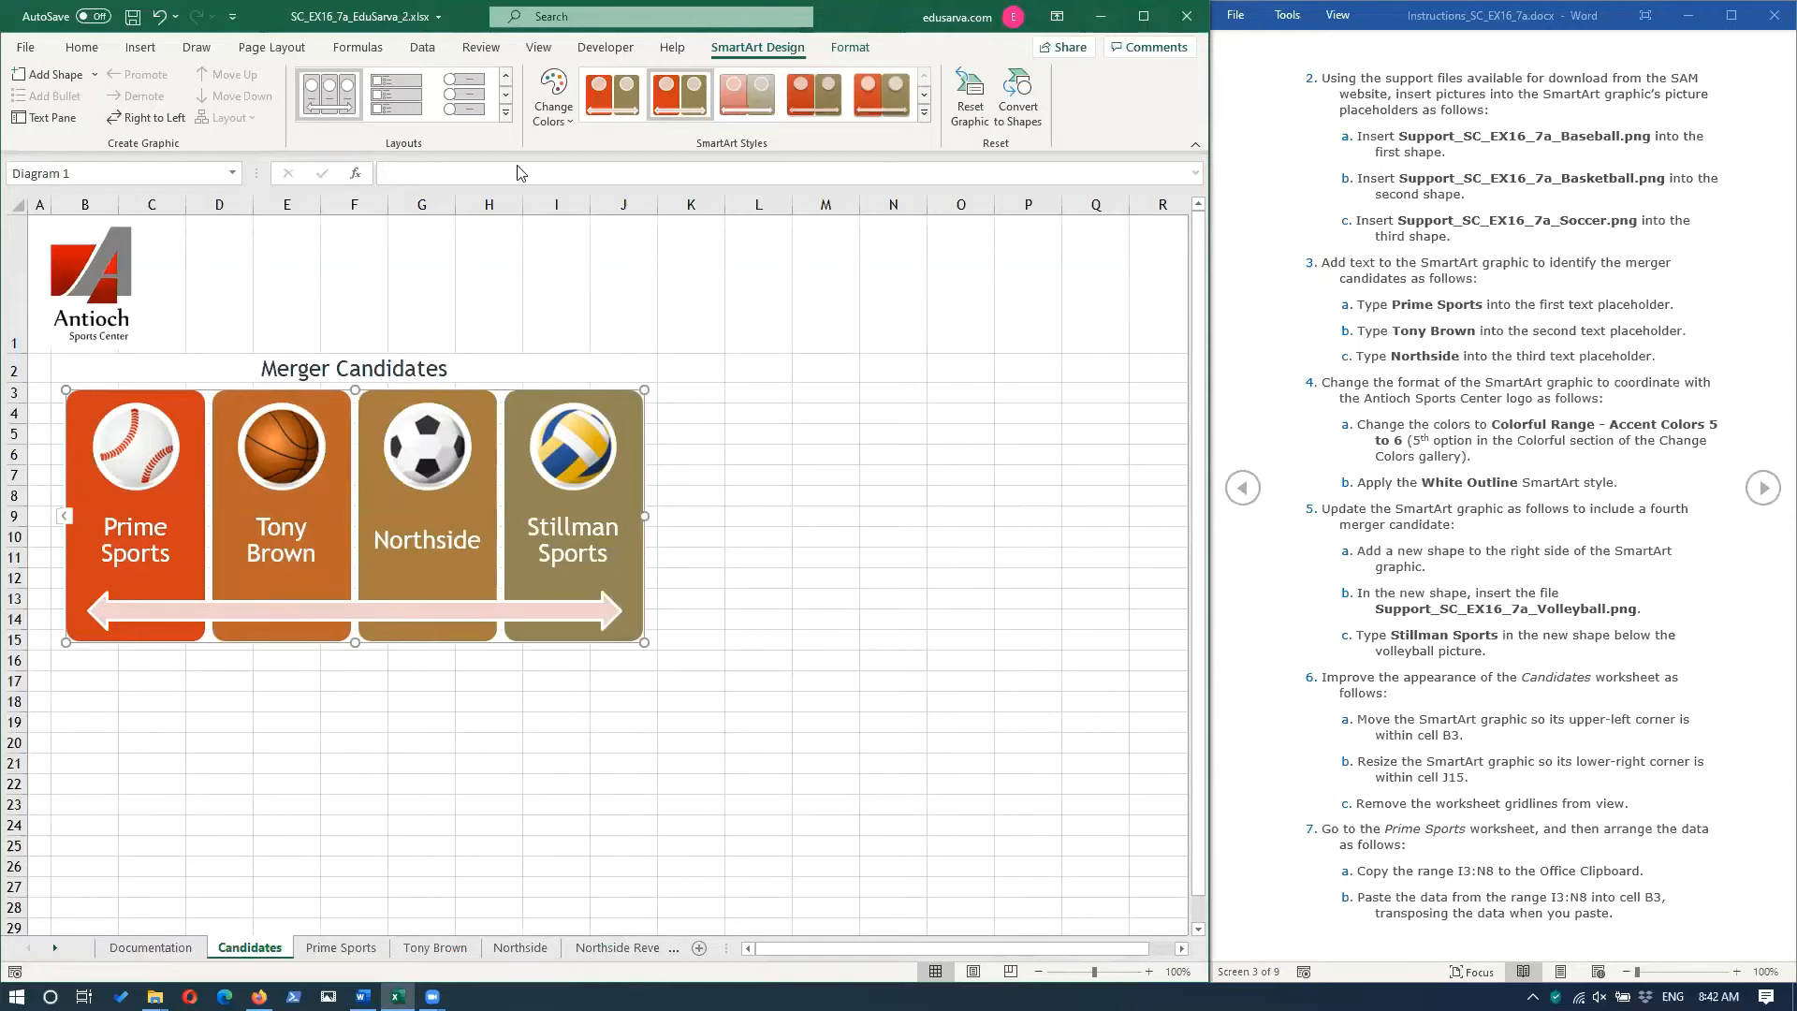
pyautogui.click(541, 49)
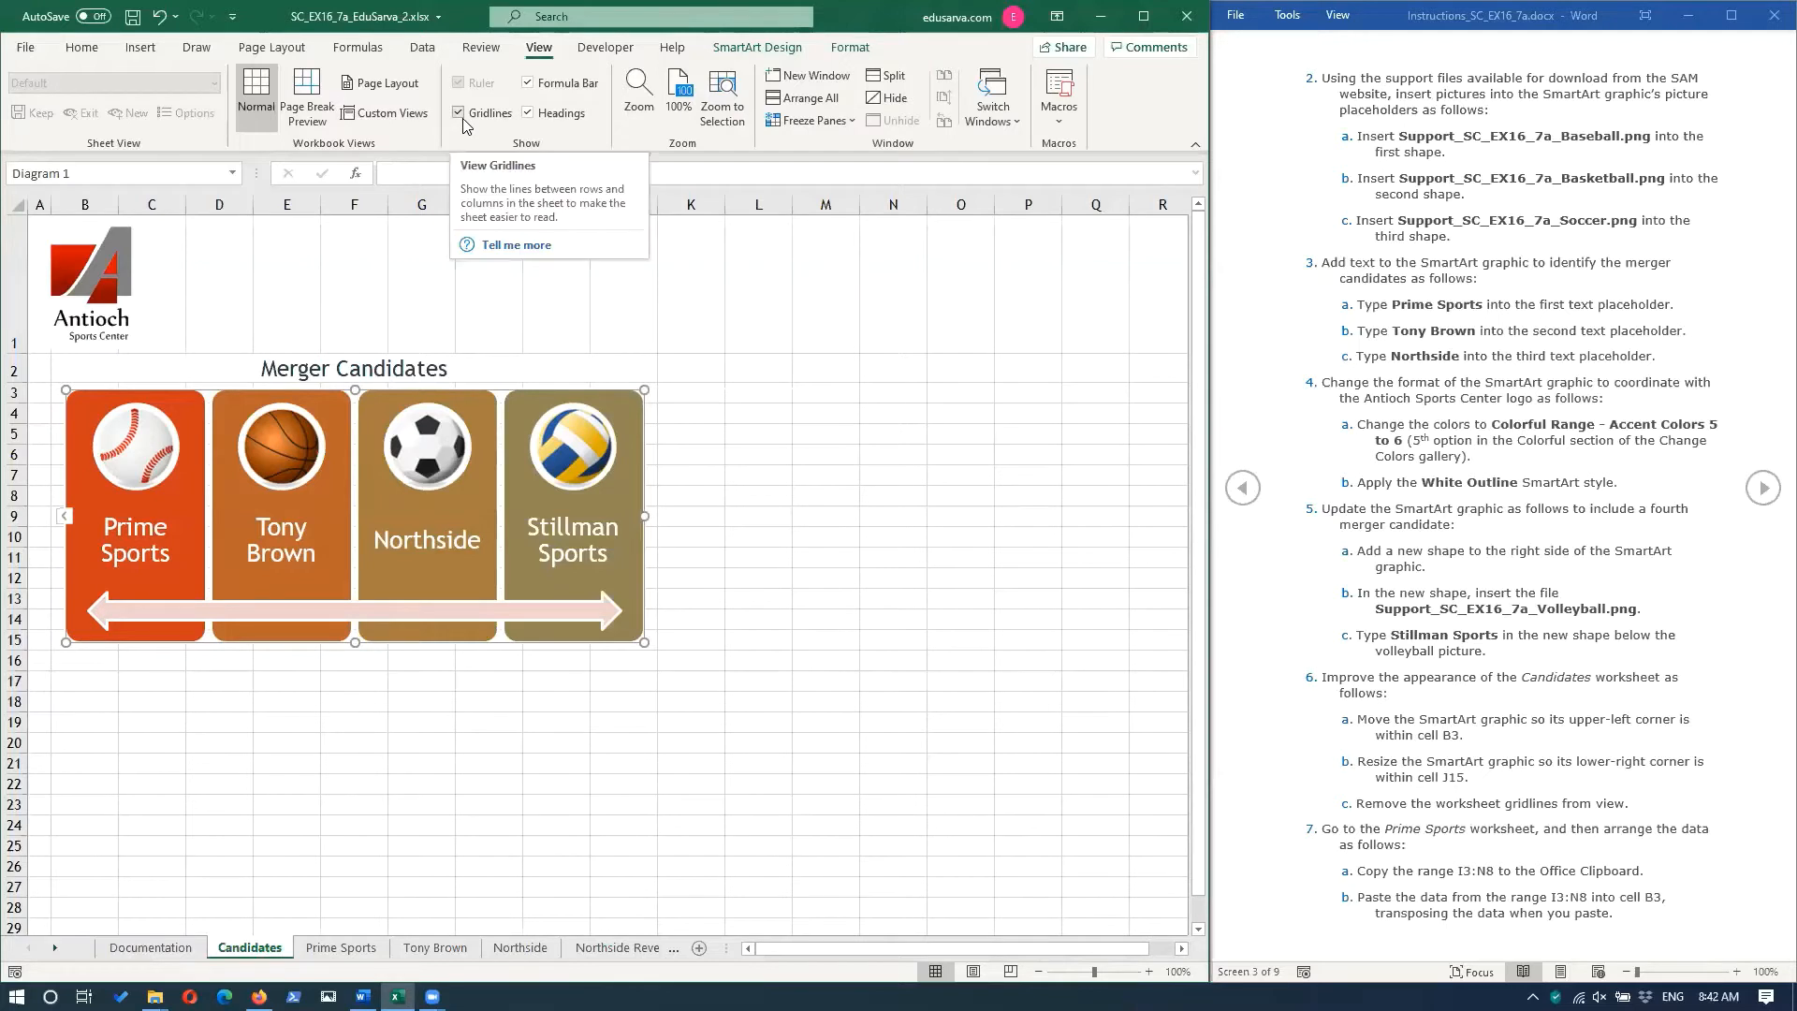
pyautogui.click(460, 114)
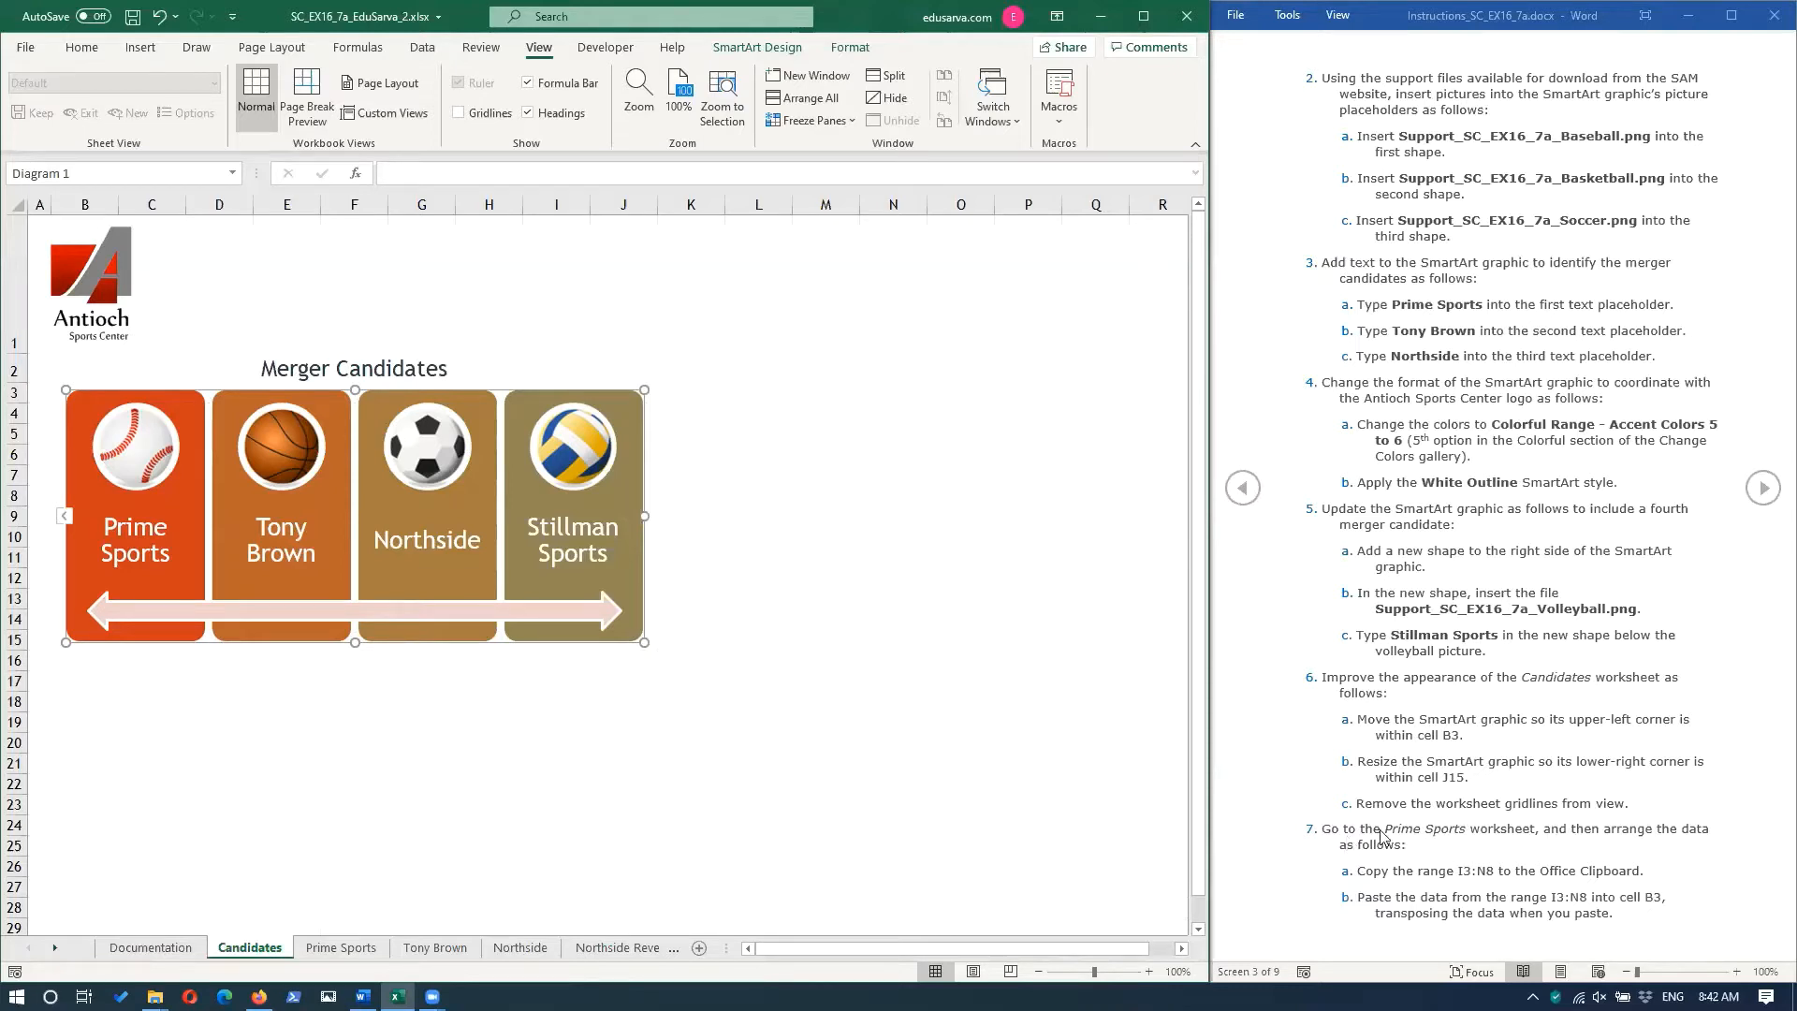
# Go to the Prime Sports worksheet and copy the range I3:N8.
pyautogui.click(341, 947)
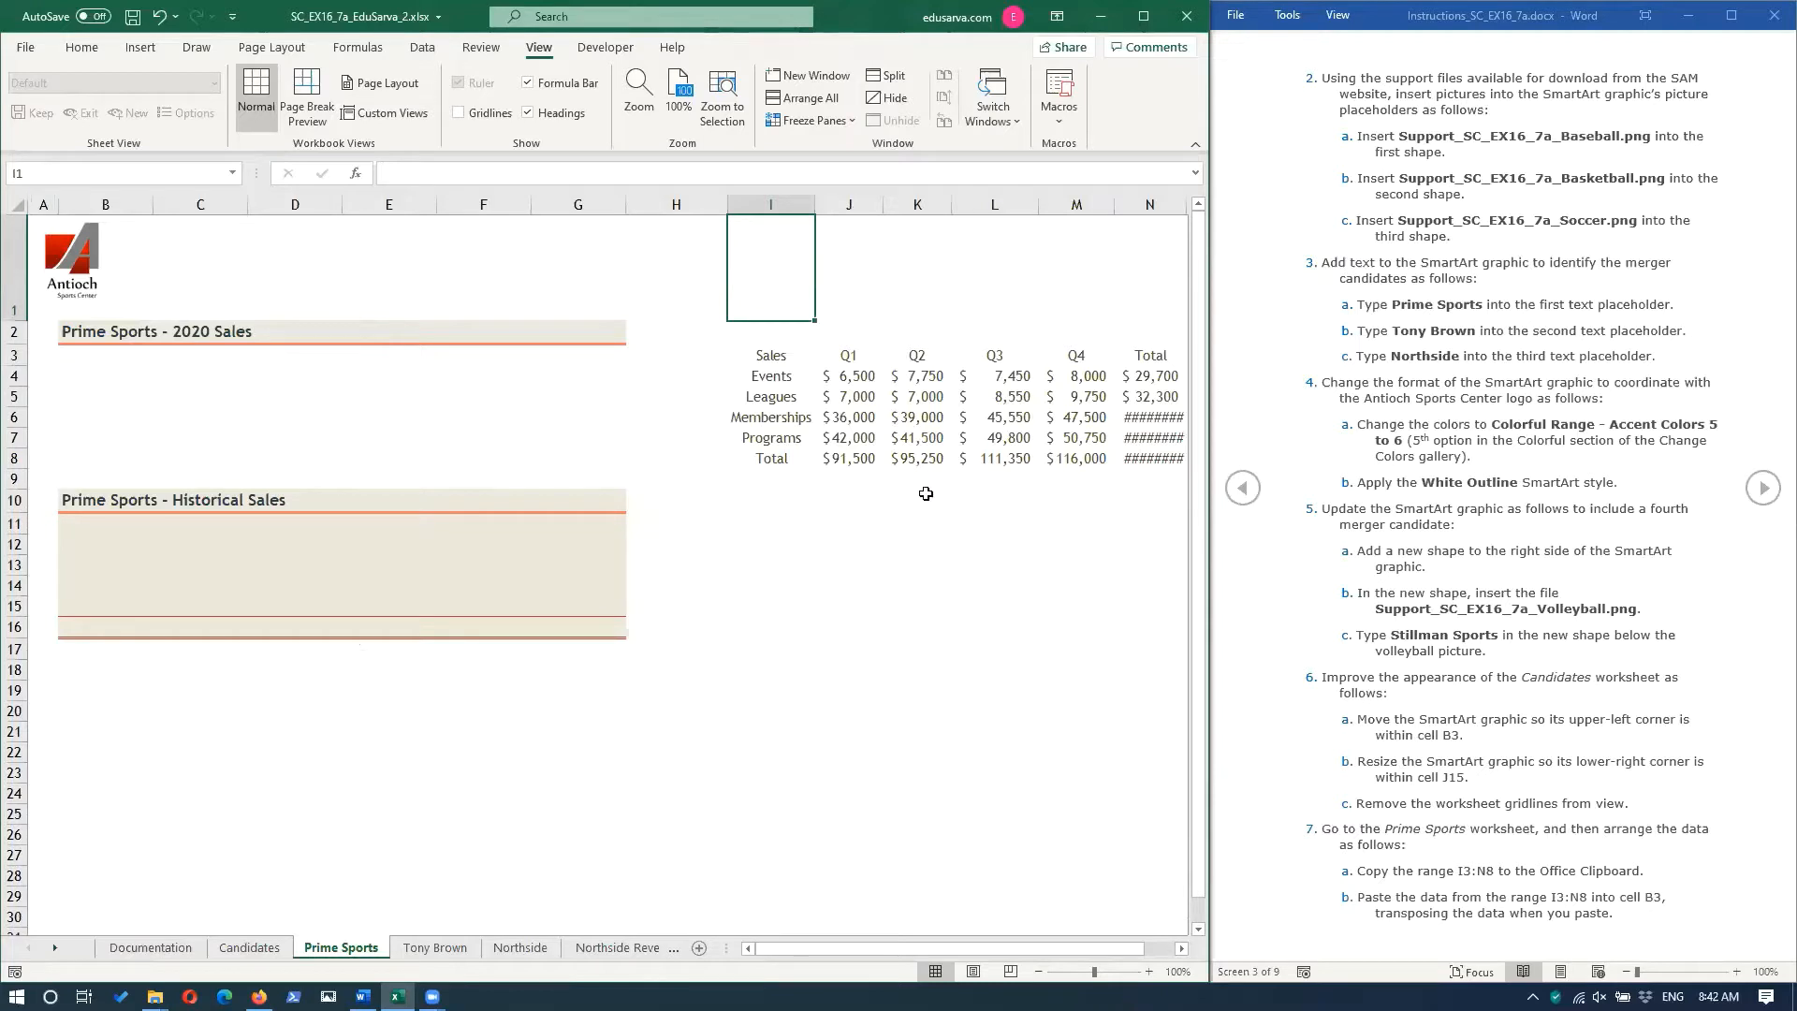
pyautogui.click(766, 360)
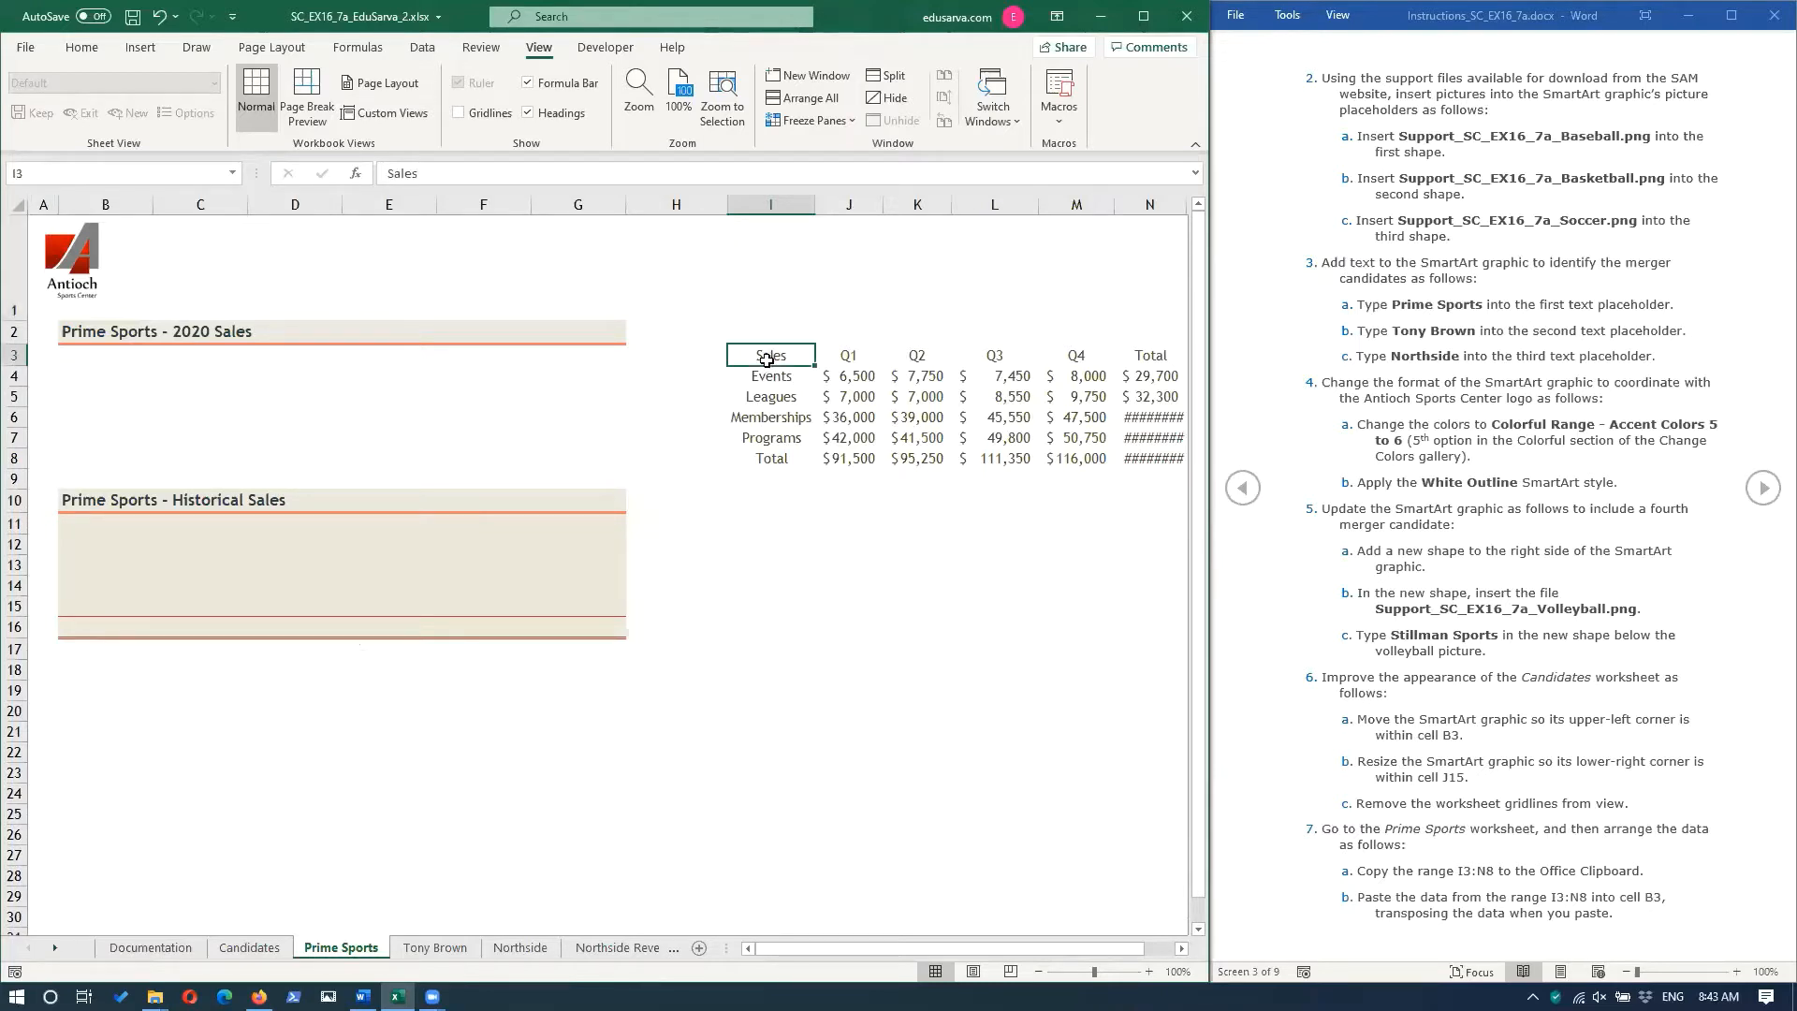
pyautogui.moveTo(766, 360); pyautogui.dragTo(1150, 454)
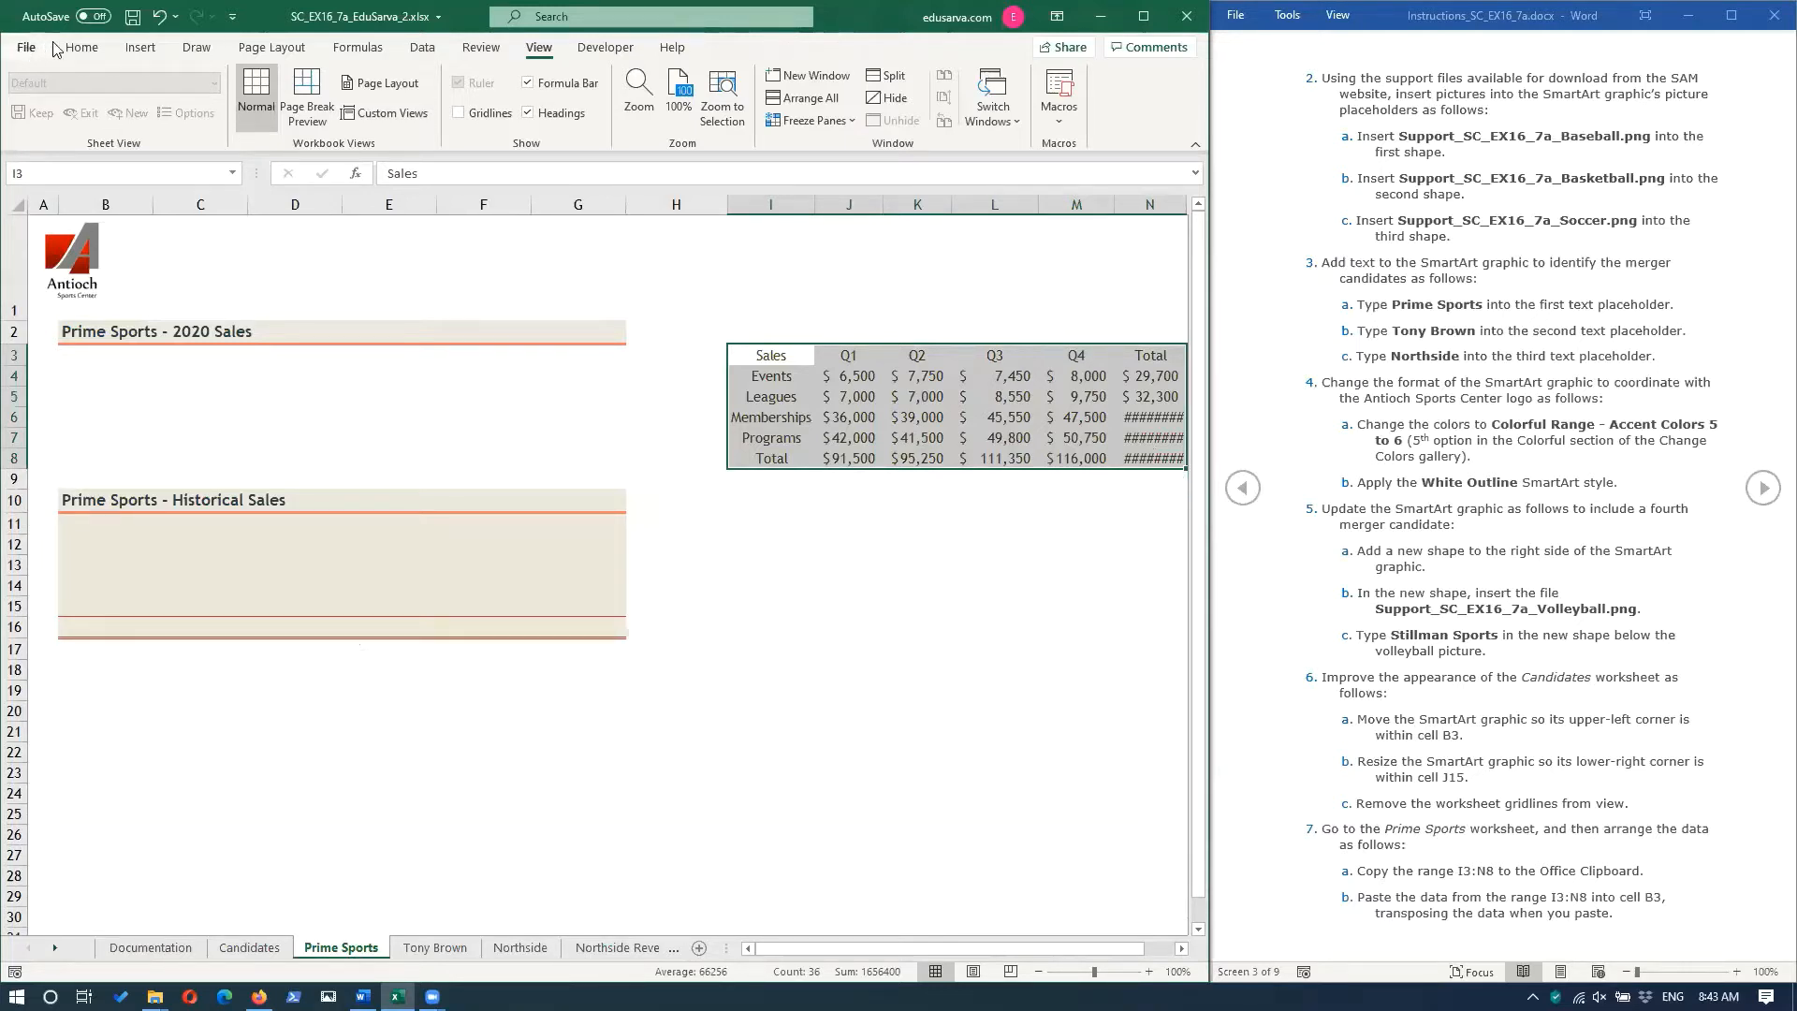
pyautogui.click(82, 48)
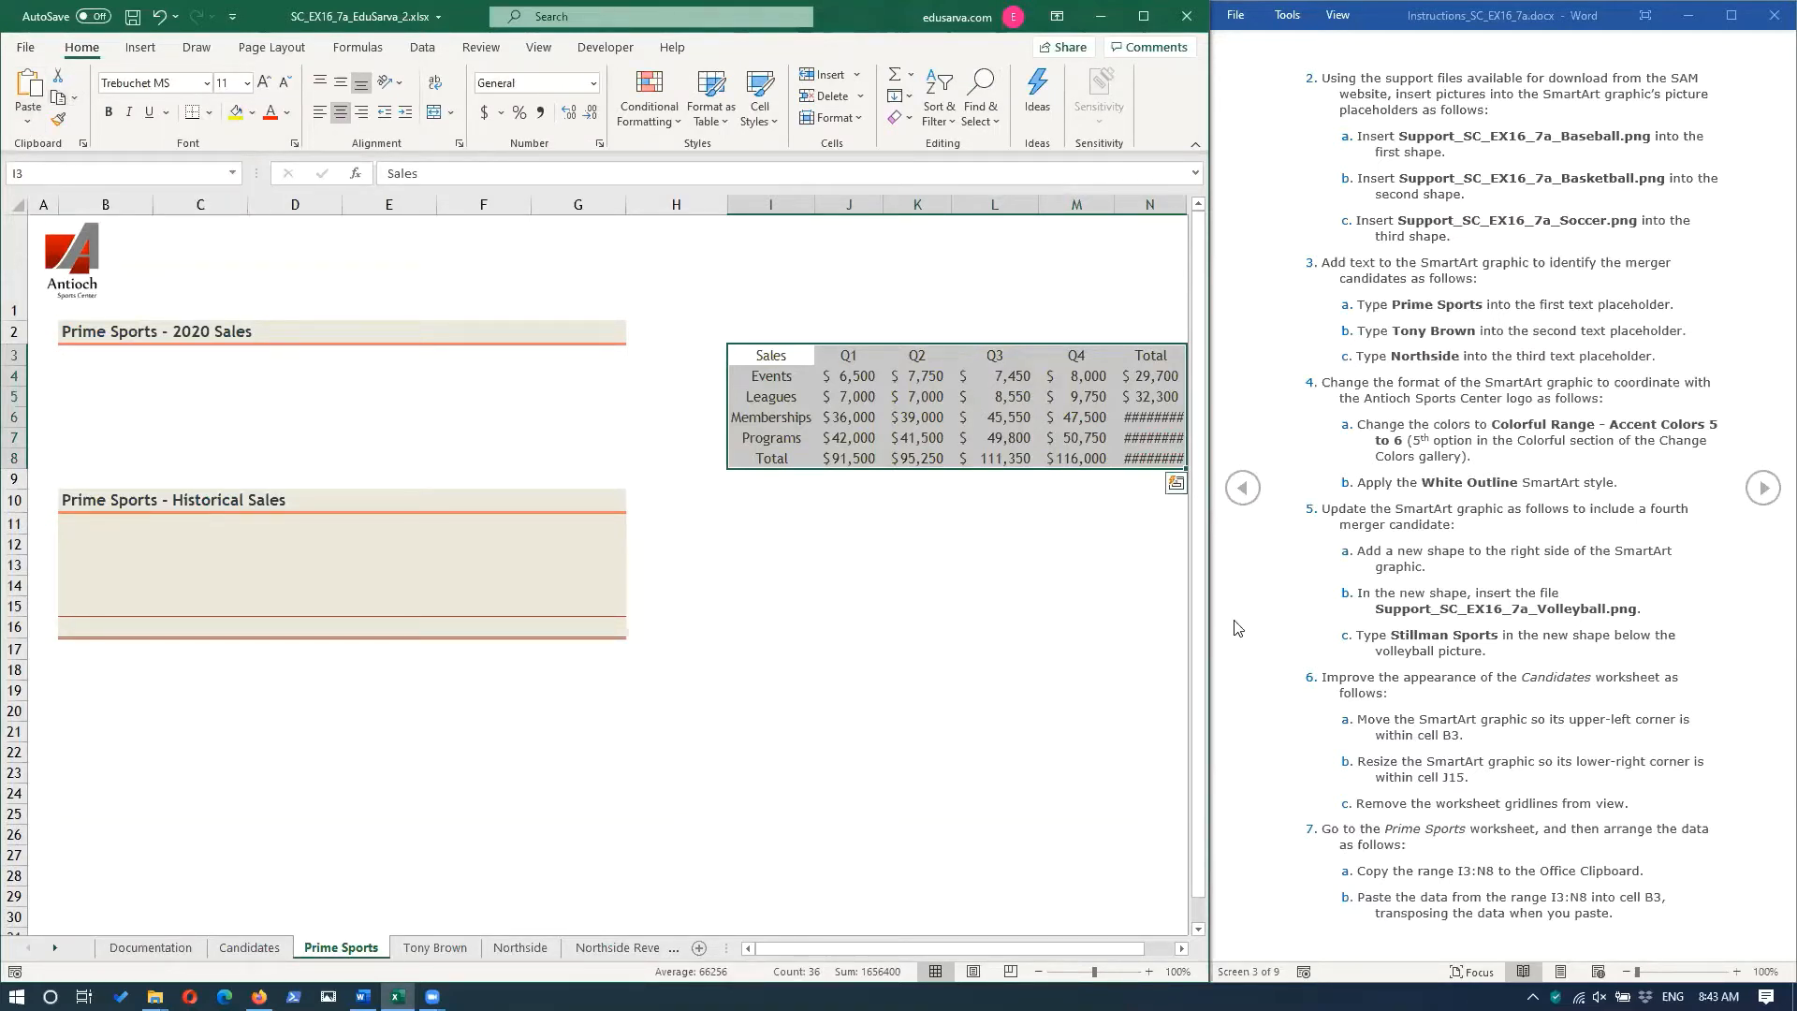
pyautogui.click(73, 100)
pyautogui.click(97, 114)
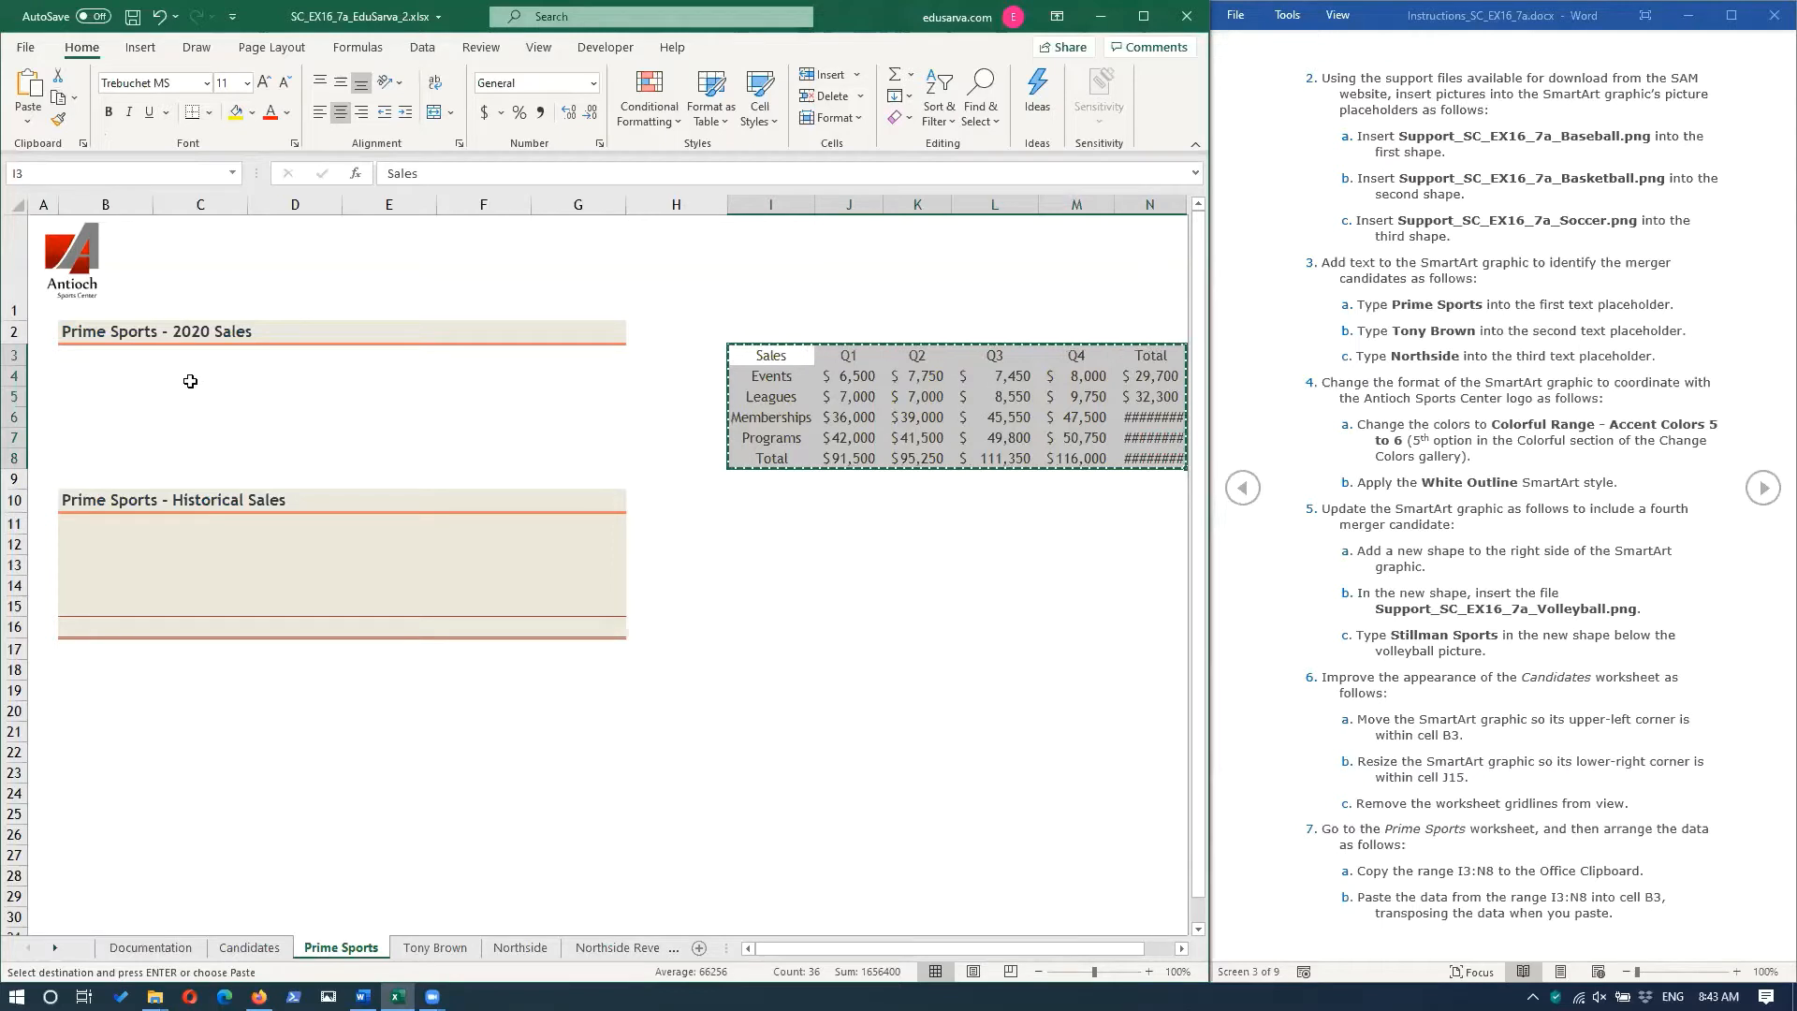
# Paste the copied sales data into cell B3 with rows and columns transposed.
pyautogui.click(72, 352)
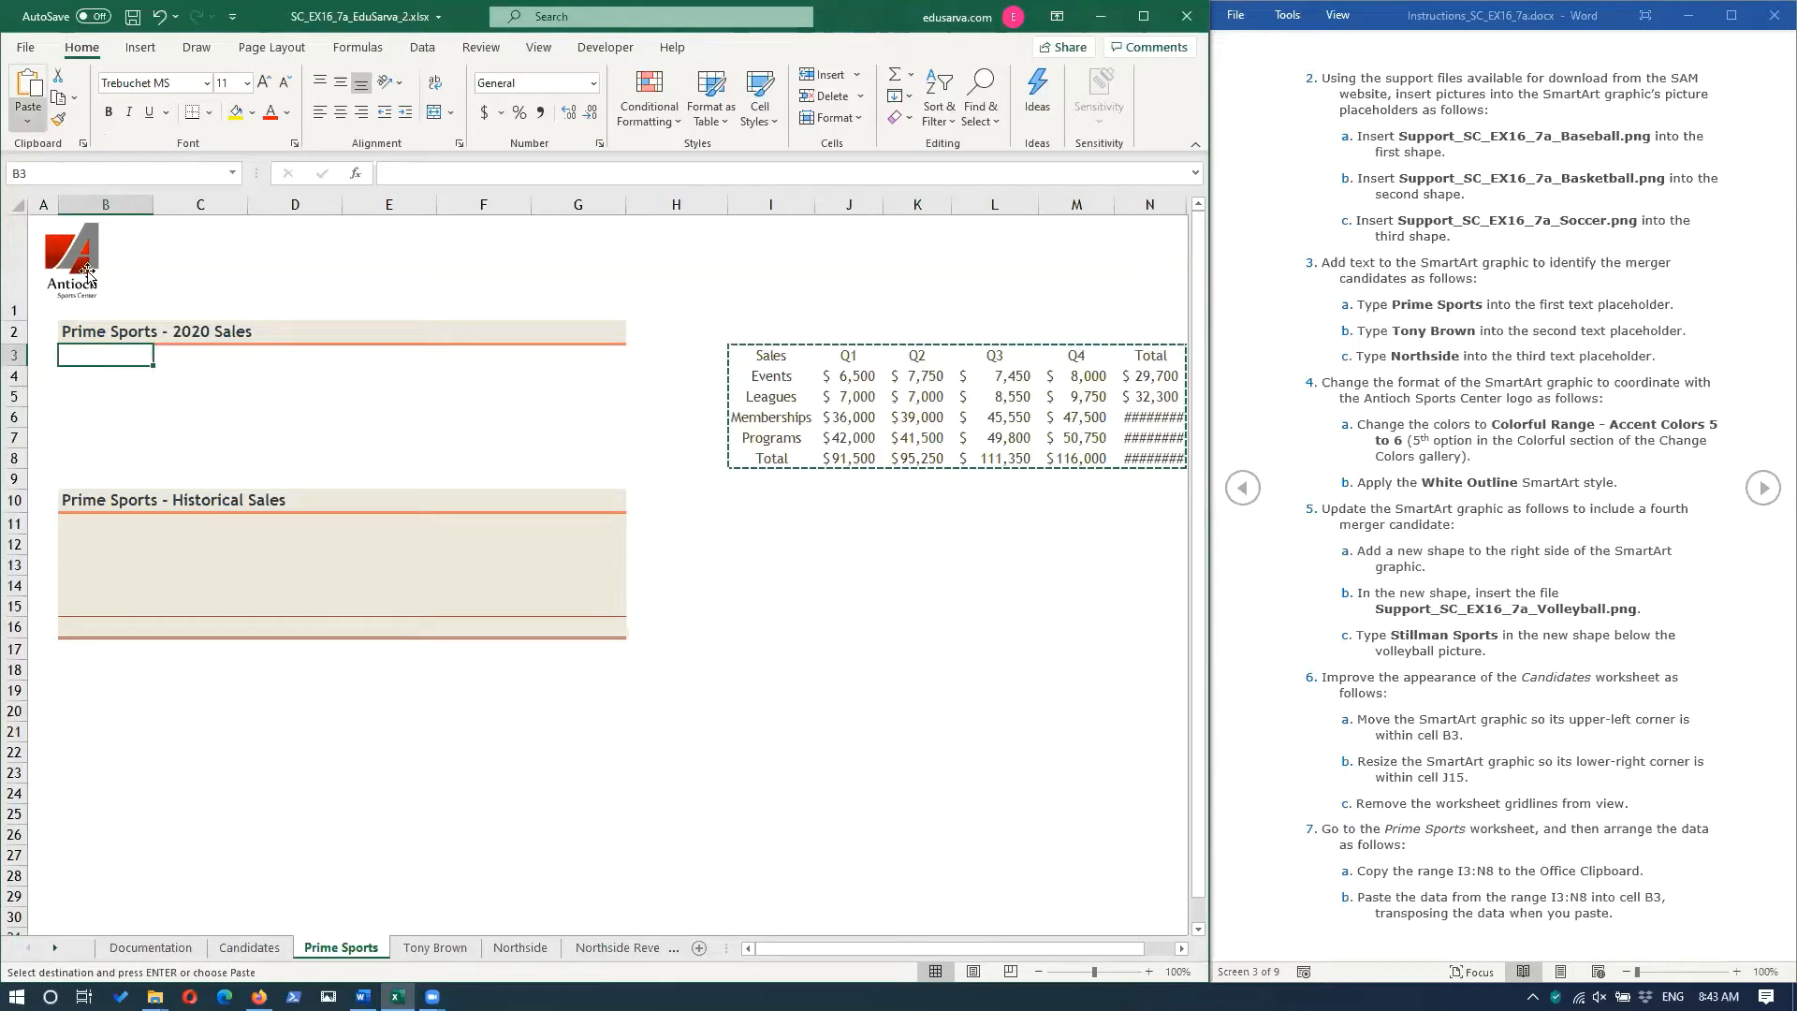
pyautogui.rightClick(99, 355)
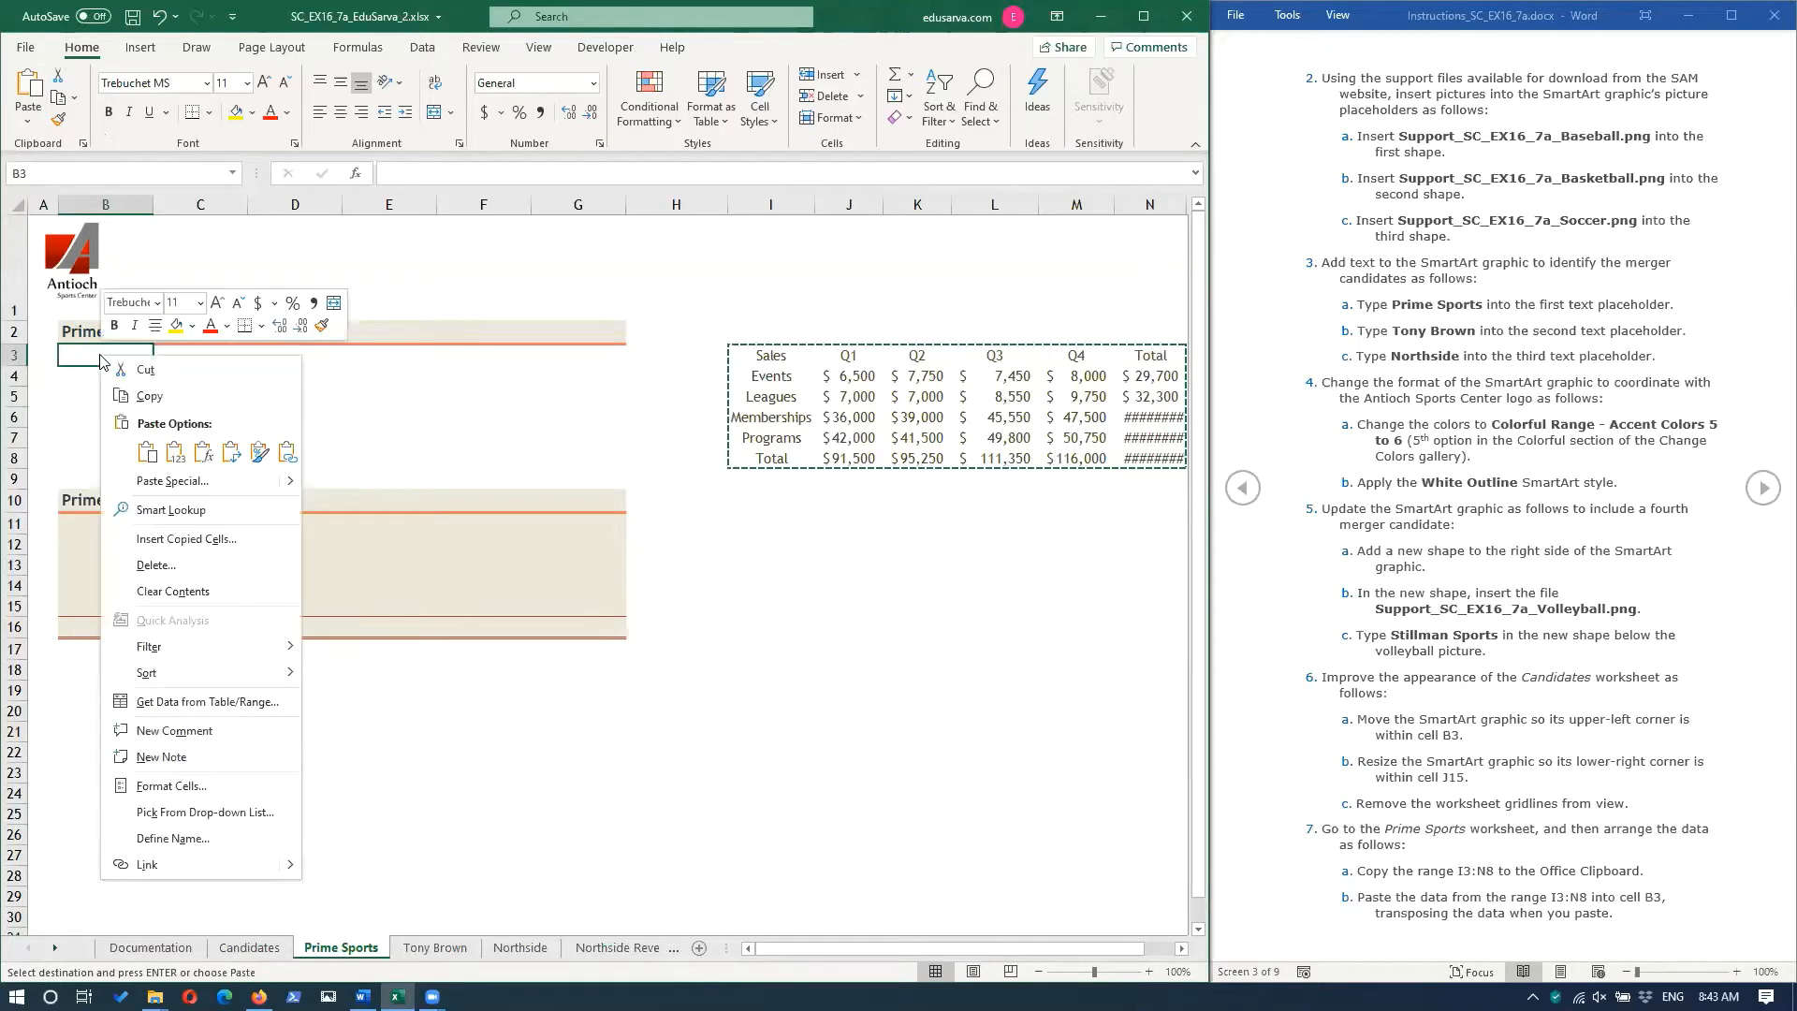
pyautogui.click(230, 453)
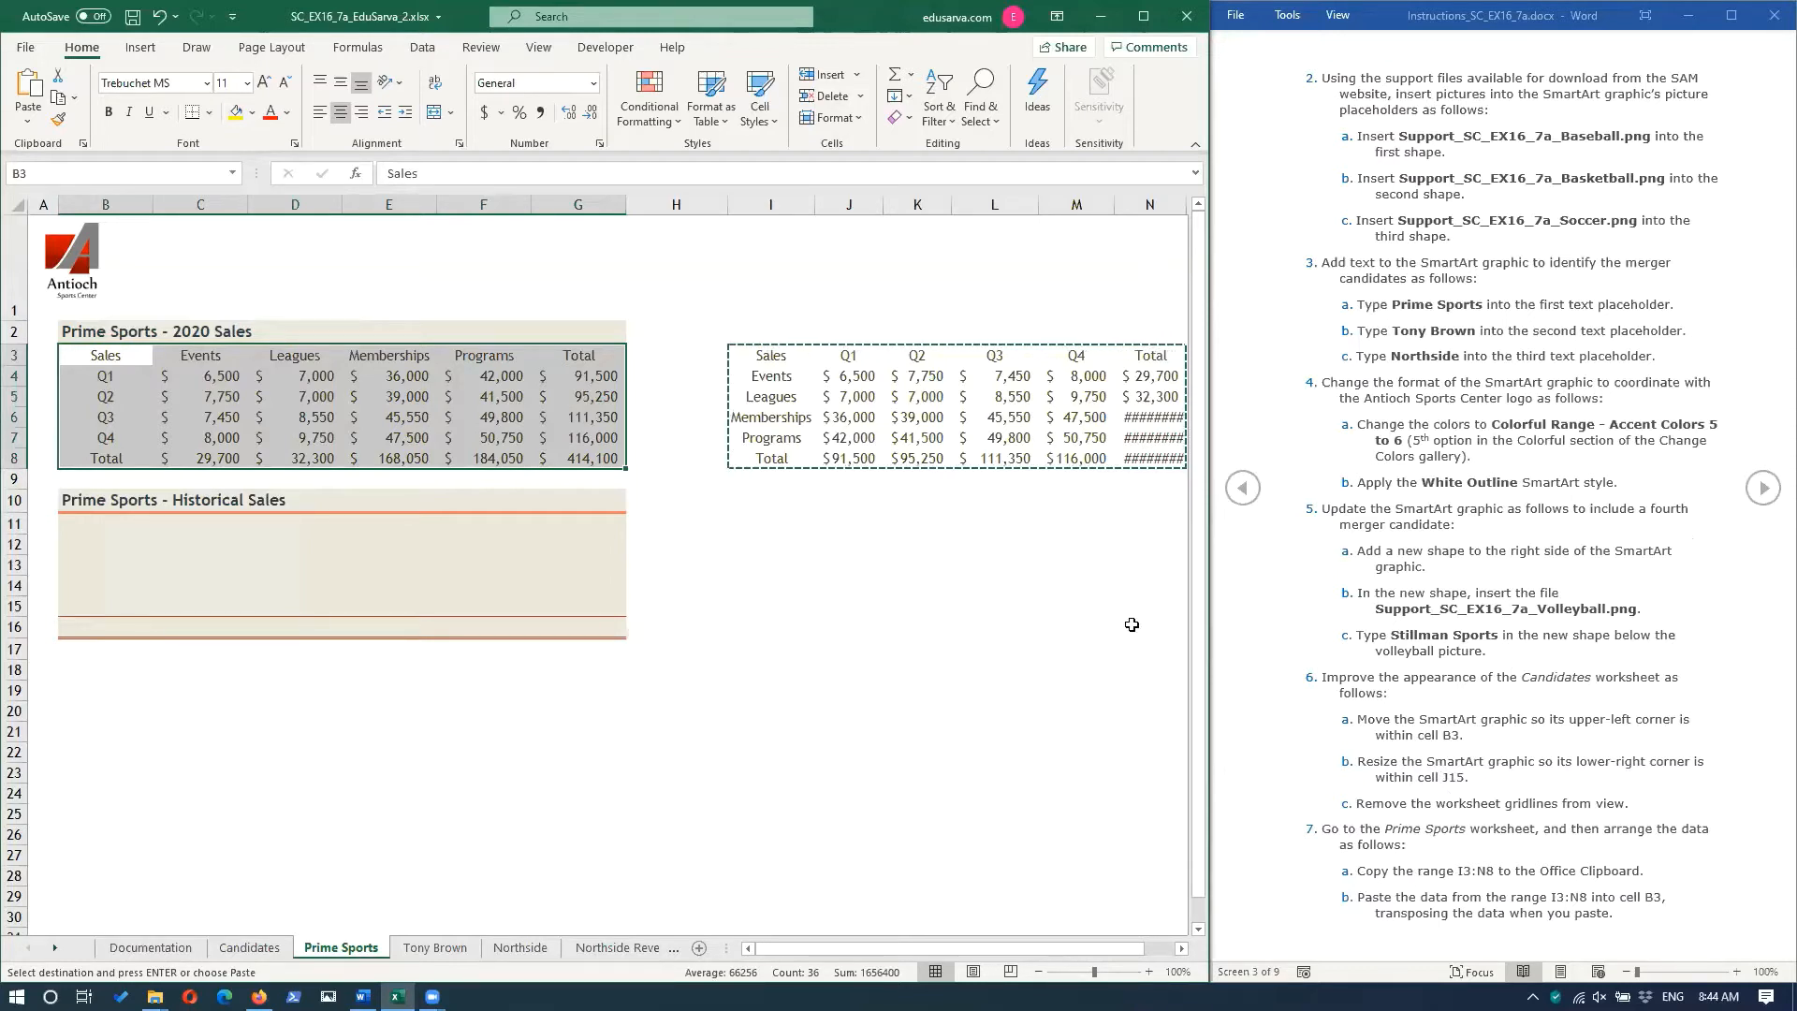
# Delete the contents of the range I3:N8 on the Prime Sports worksheet.
pyautogui.click(1763, 488)
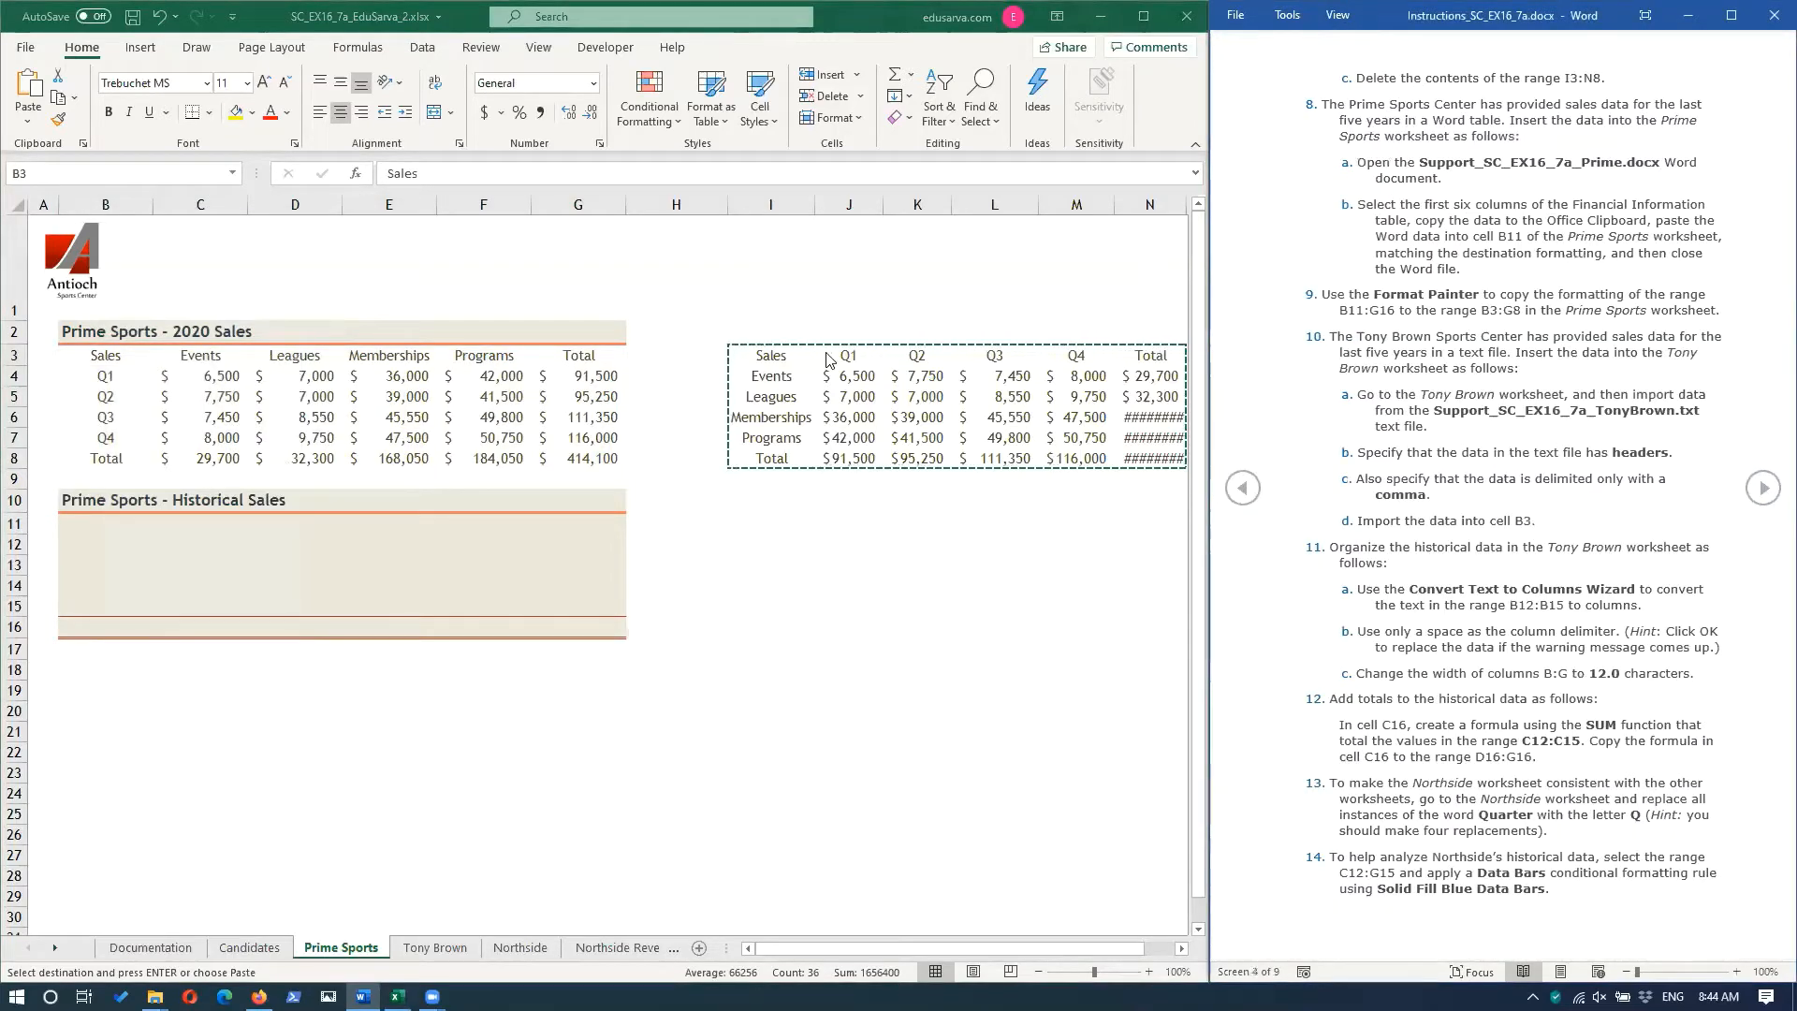
pyautogui.click(756, 357)
pyautogui.moveTo(756, 356)
pyautogui.mouseDown()
pyautogui.moveTo(1067, 404)
pyautogui.moveTo(1076, 426)
pyautogui.moveTo(1162, 452)
pyautogui.mouseUp()
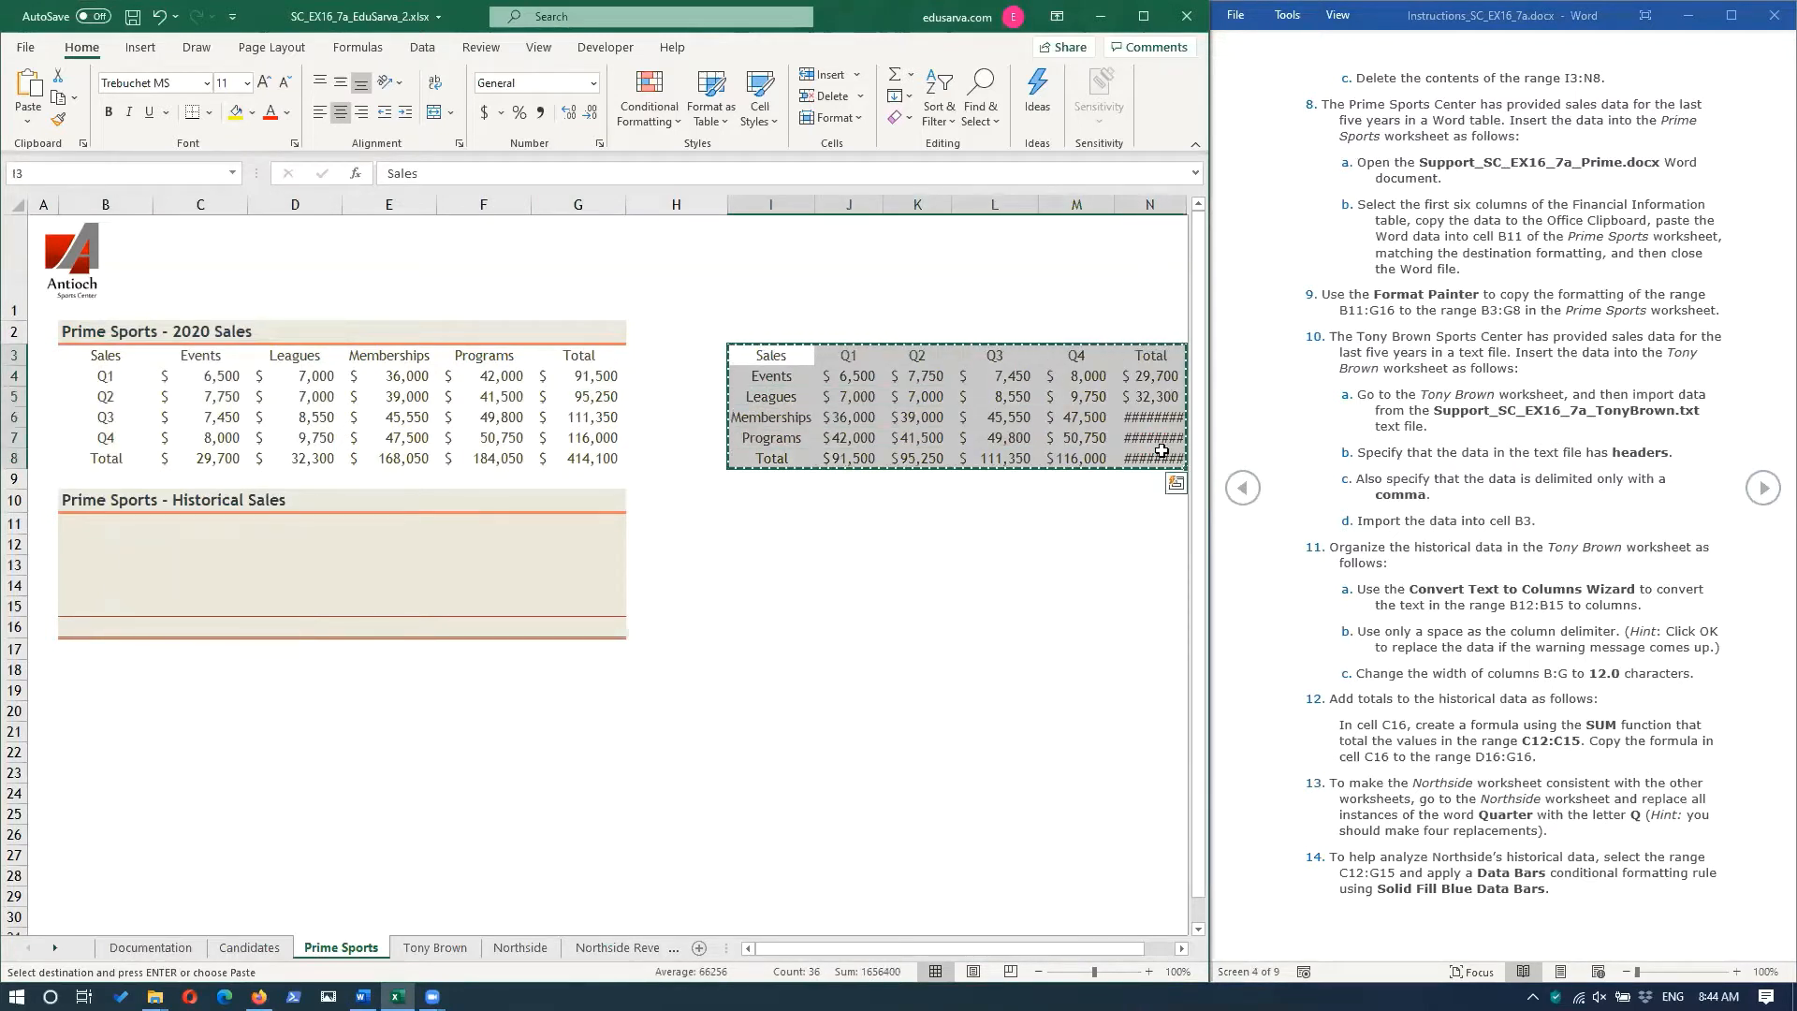
pyautogui.press('Delete')
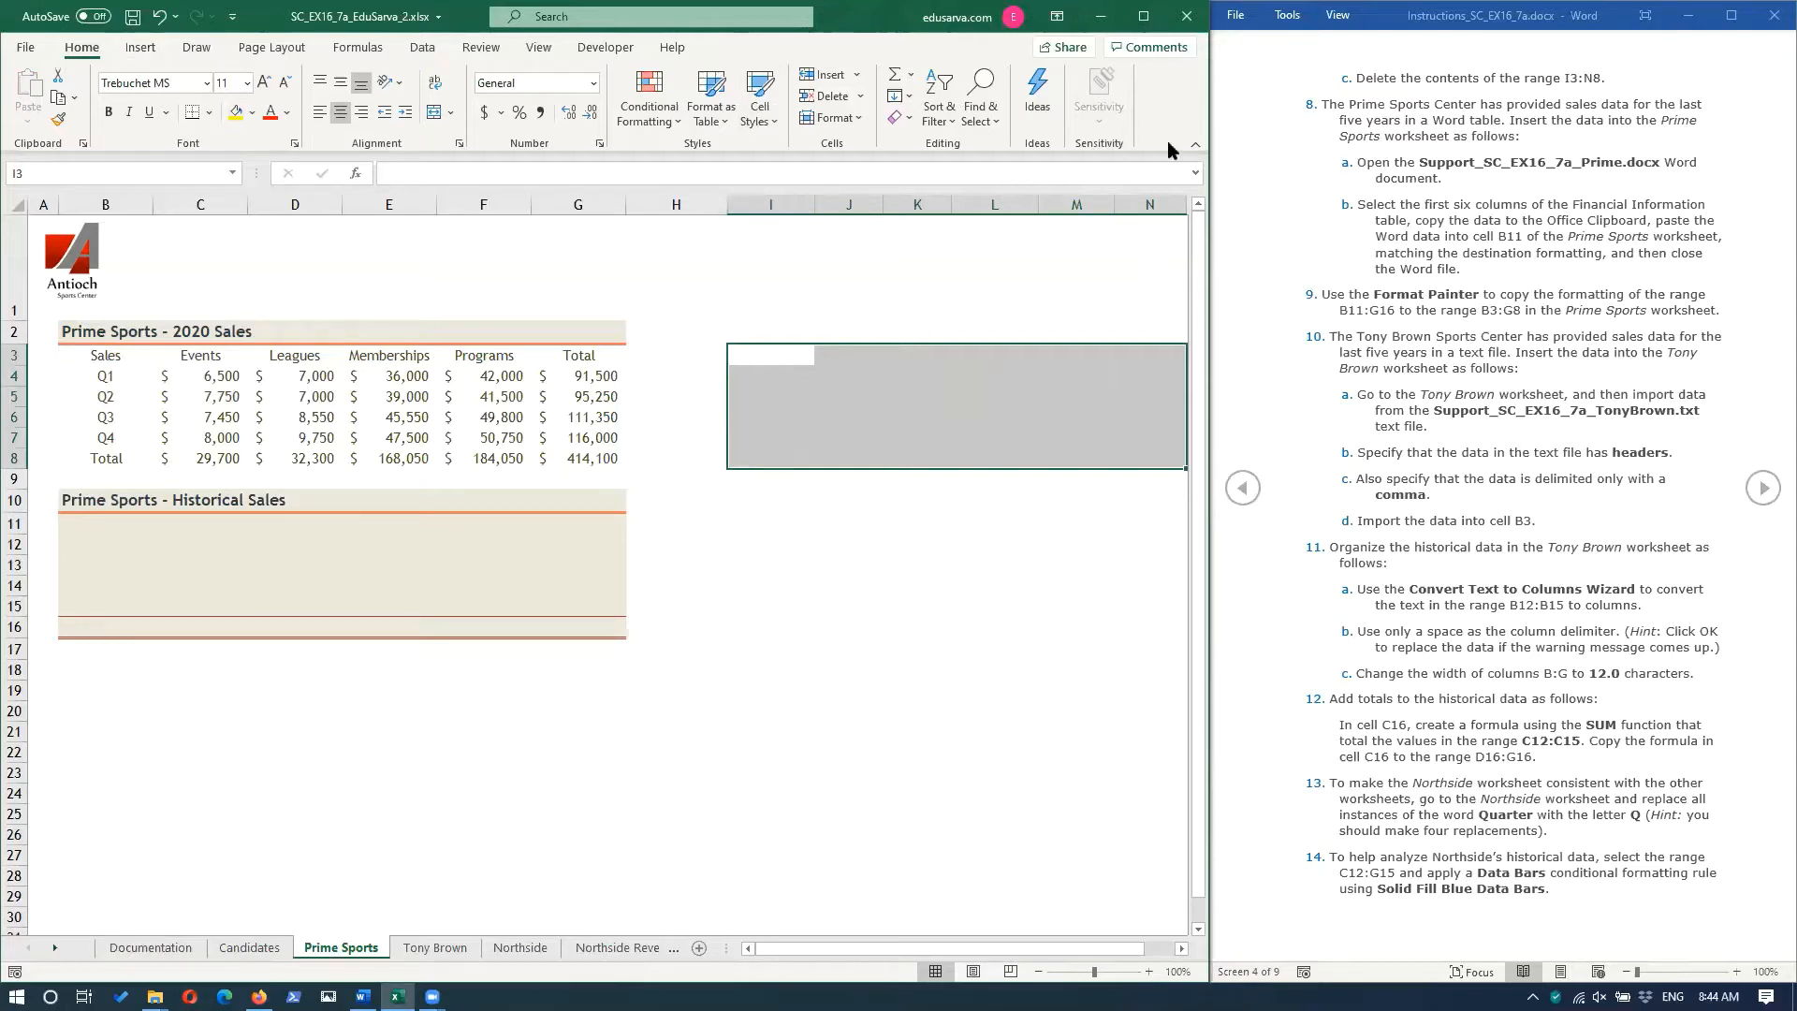
pyautogui.click(909, 119)
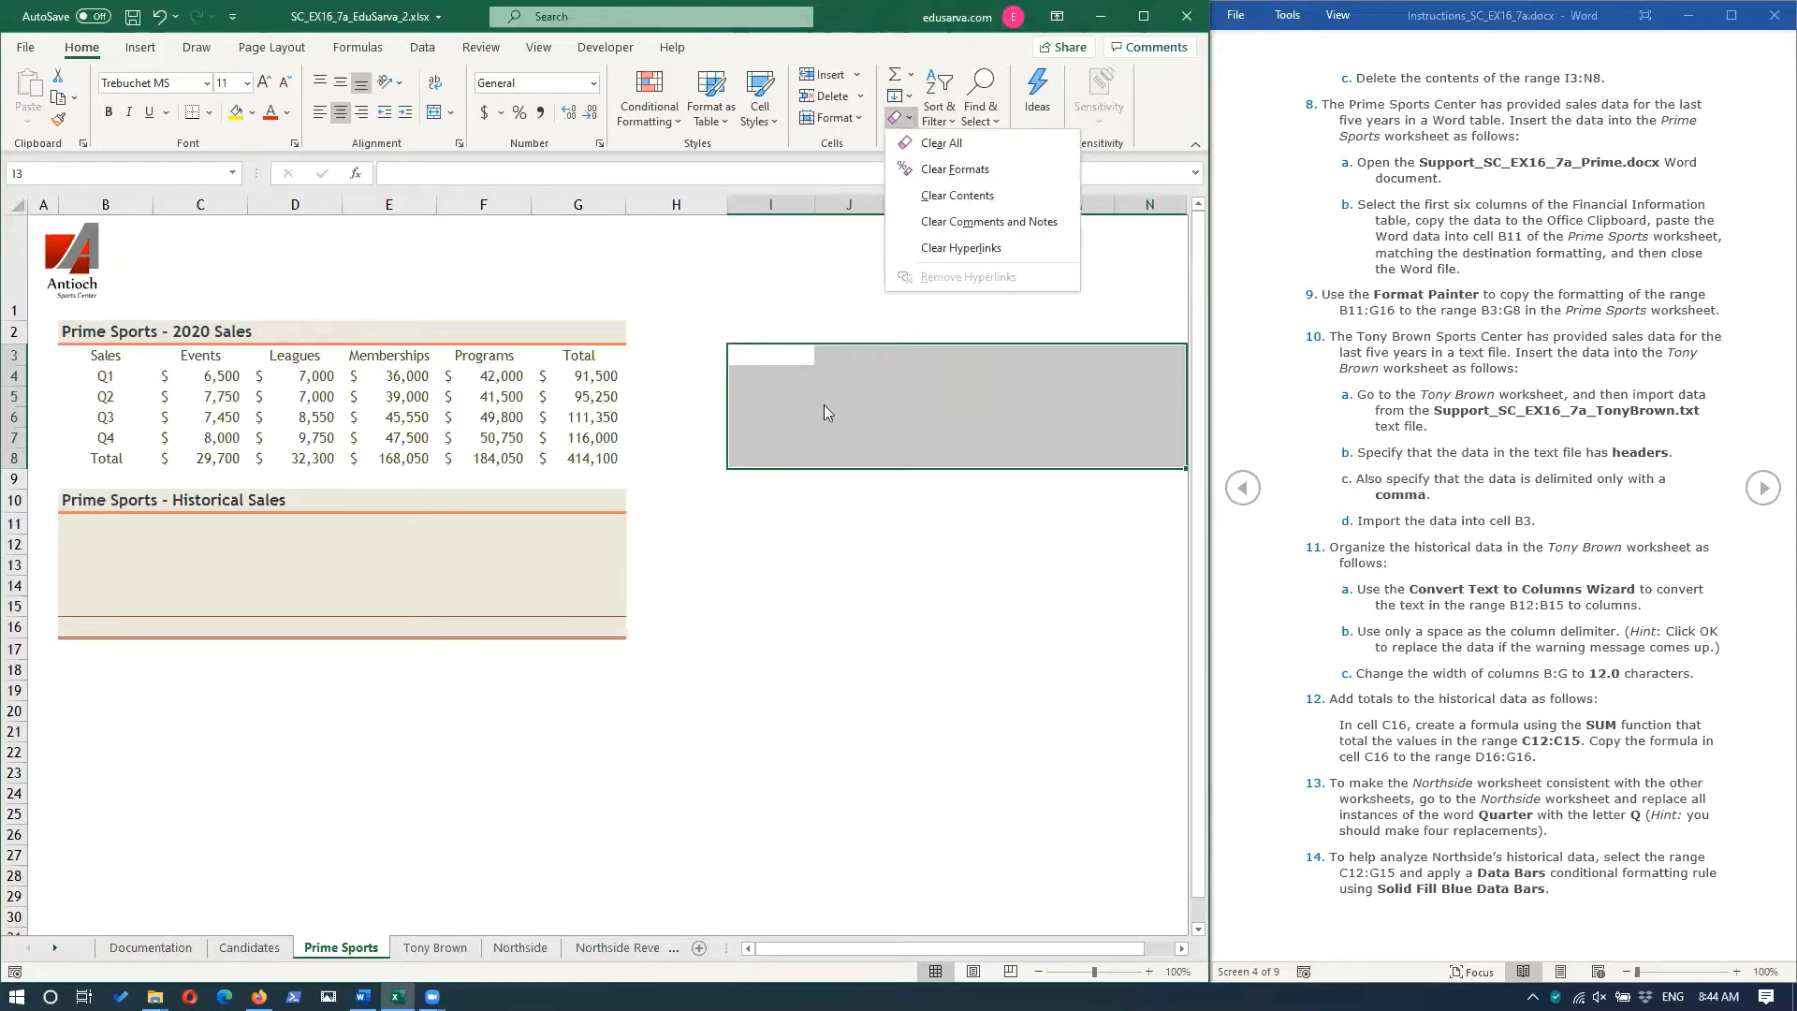
pyautogui.click(882, 542)
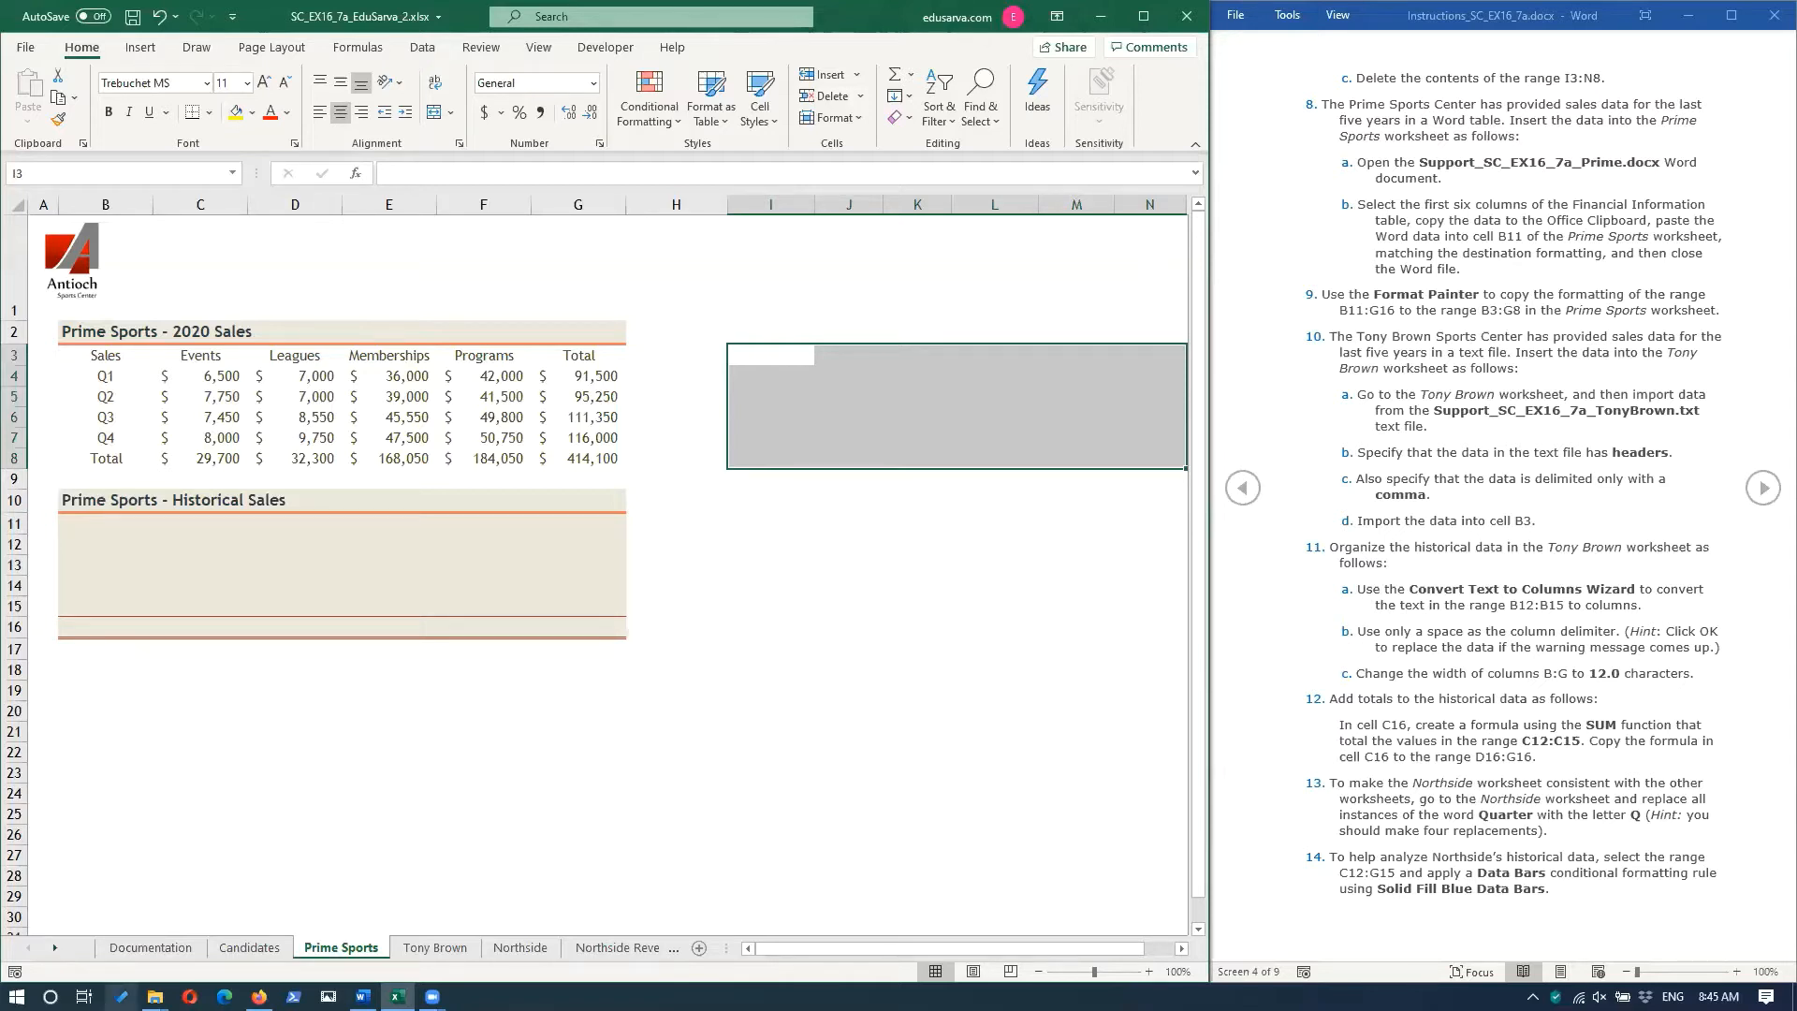
# Open Support_SC_EX16_7a_Prime.docx from the Downloads folder in Word and show it in Print Layout.
pyautogui.moveTo(154, 996)
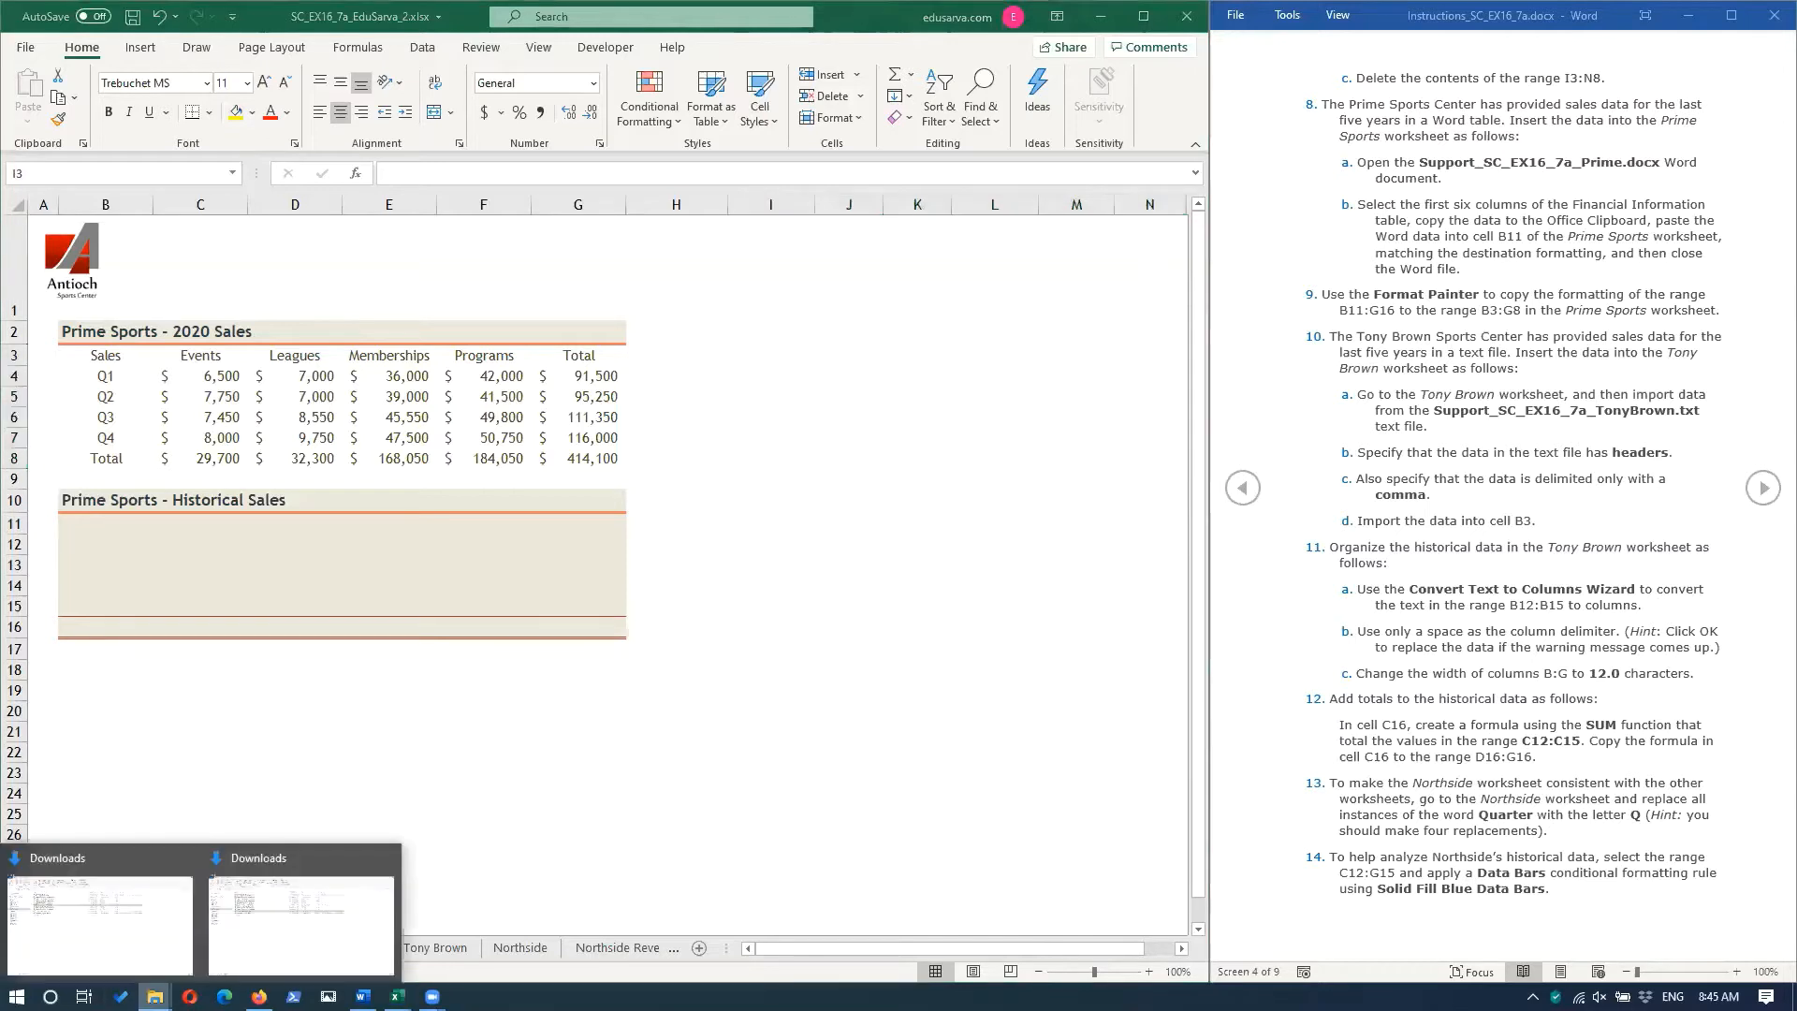
pyautogui.click(249, 922)
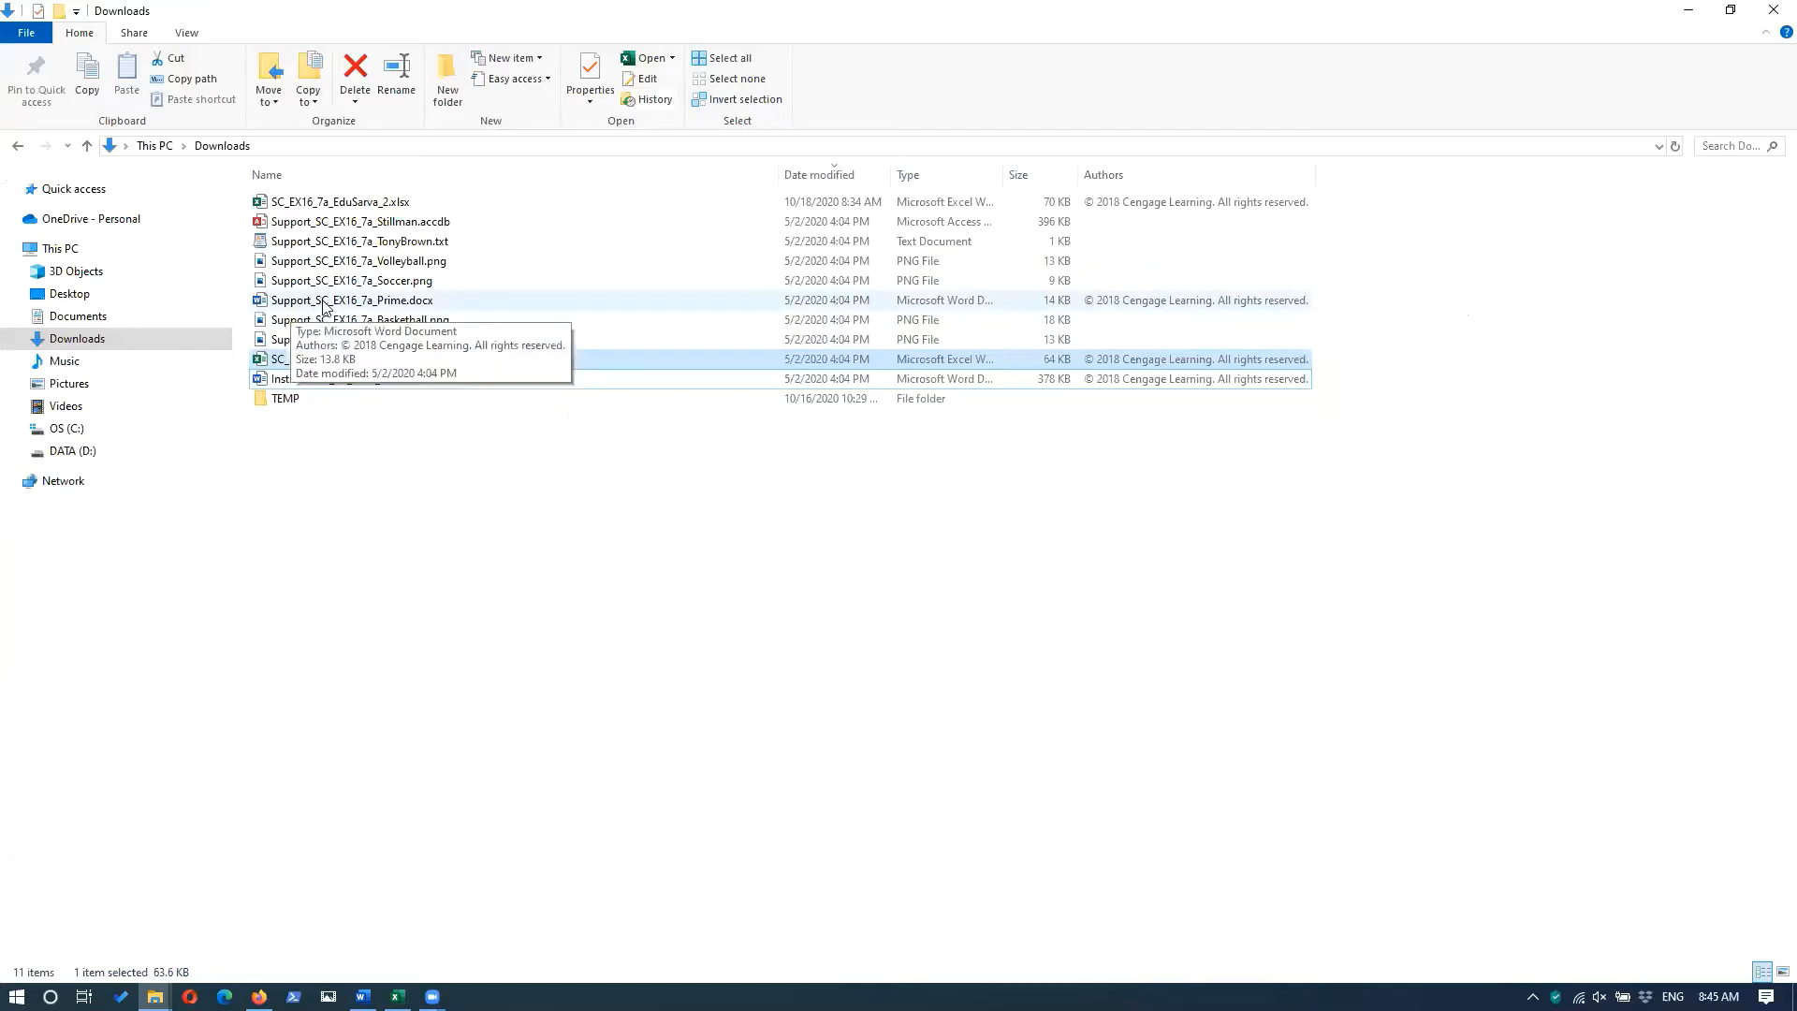
pyautogui.doubleClick(391, 305)
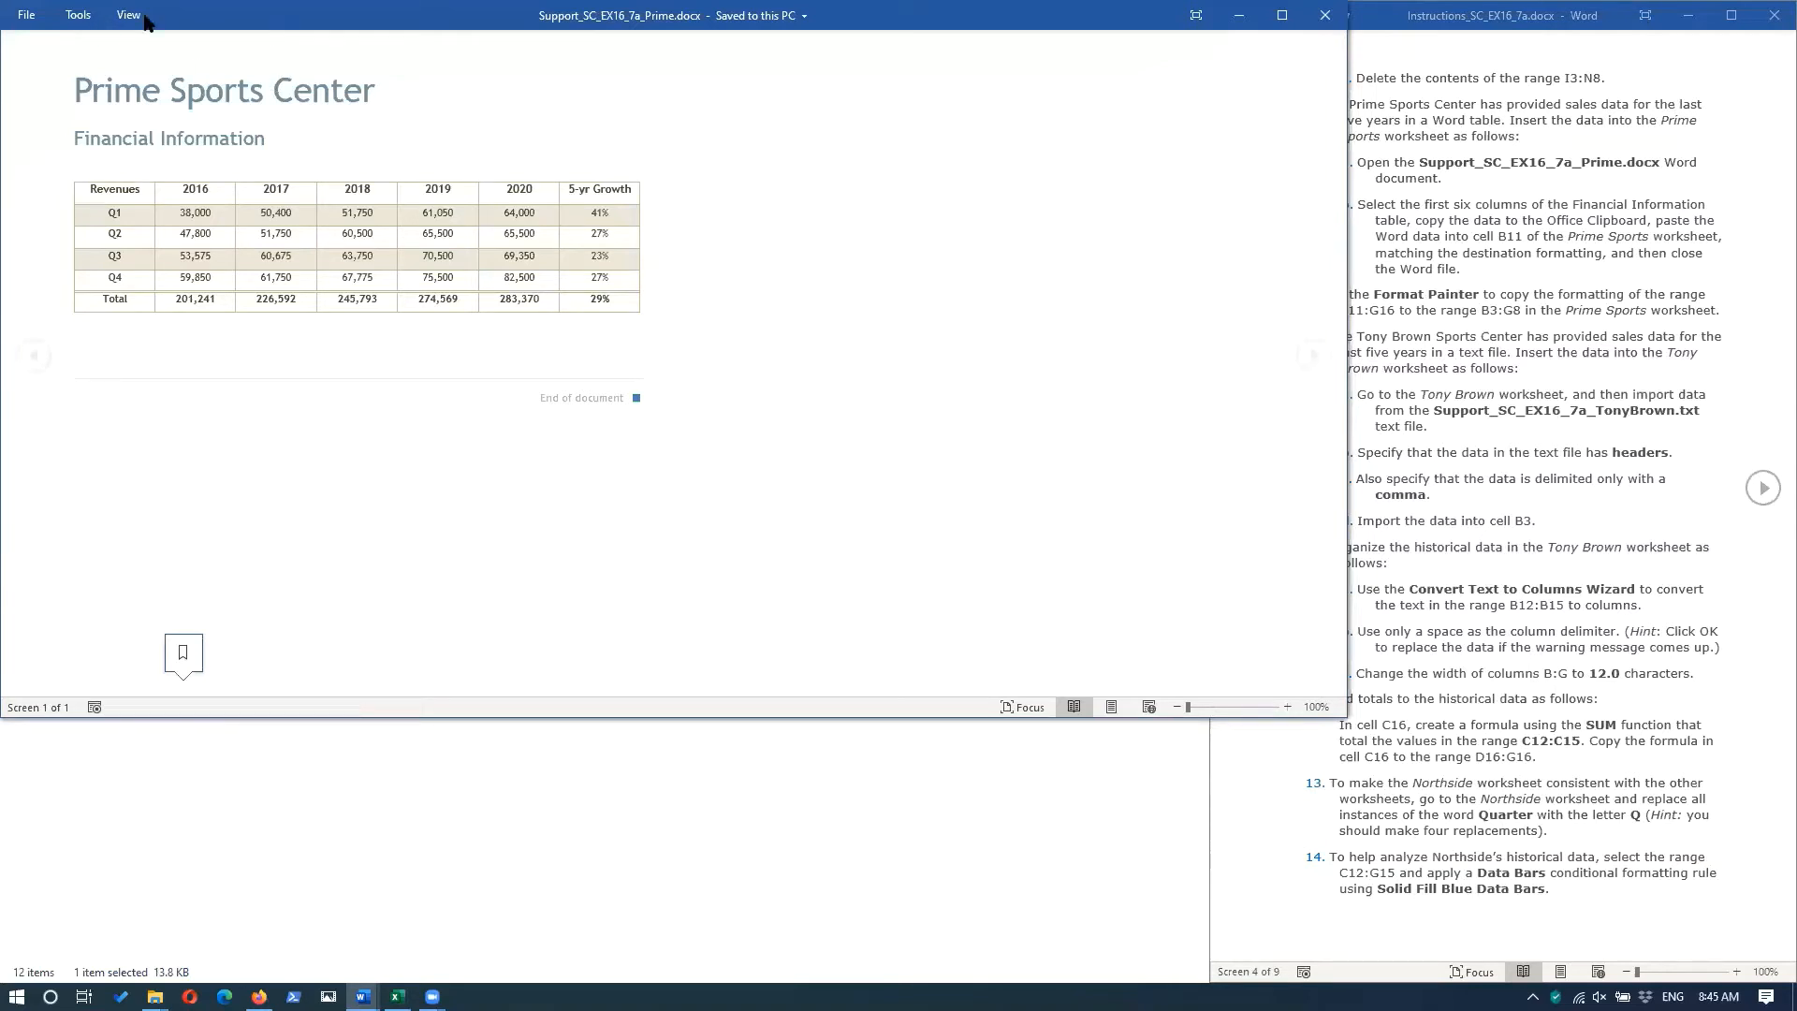
pyautogui.click(77, 16)
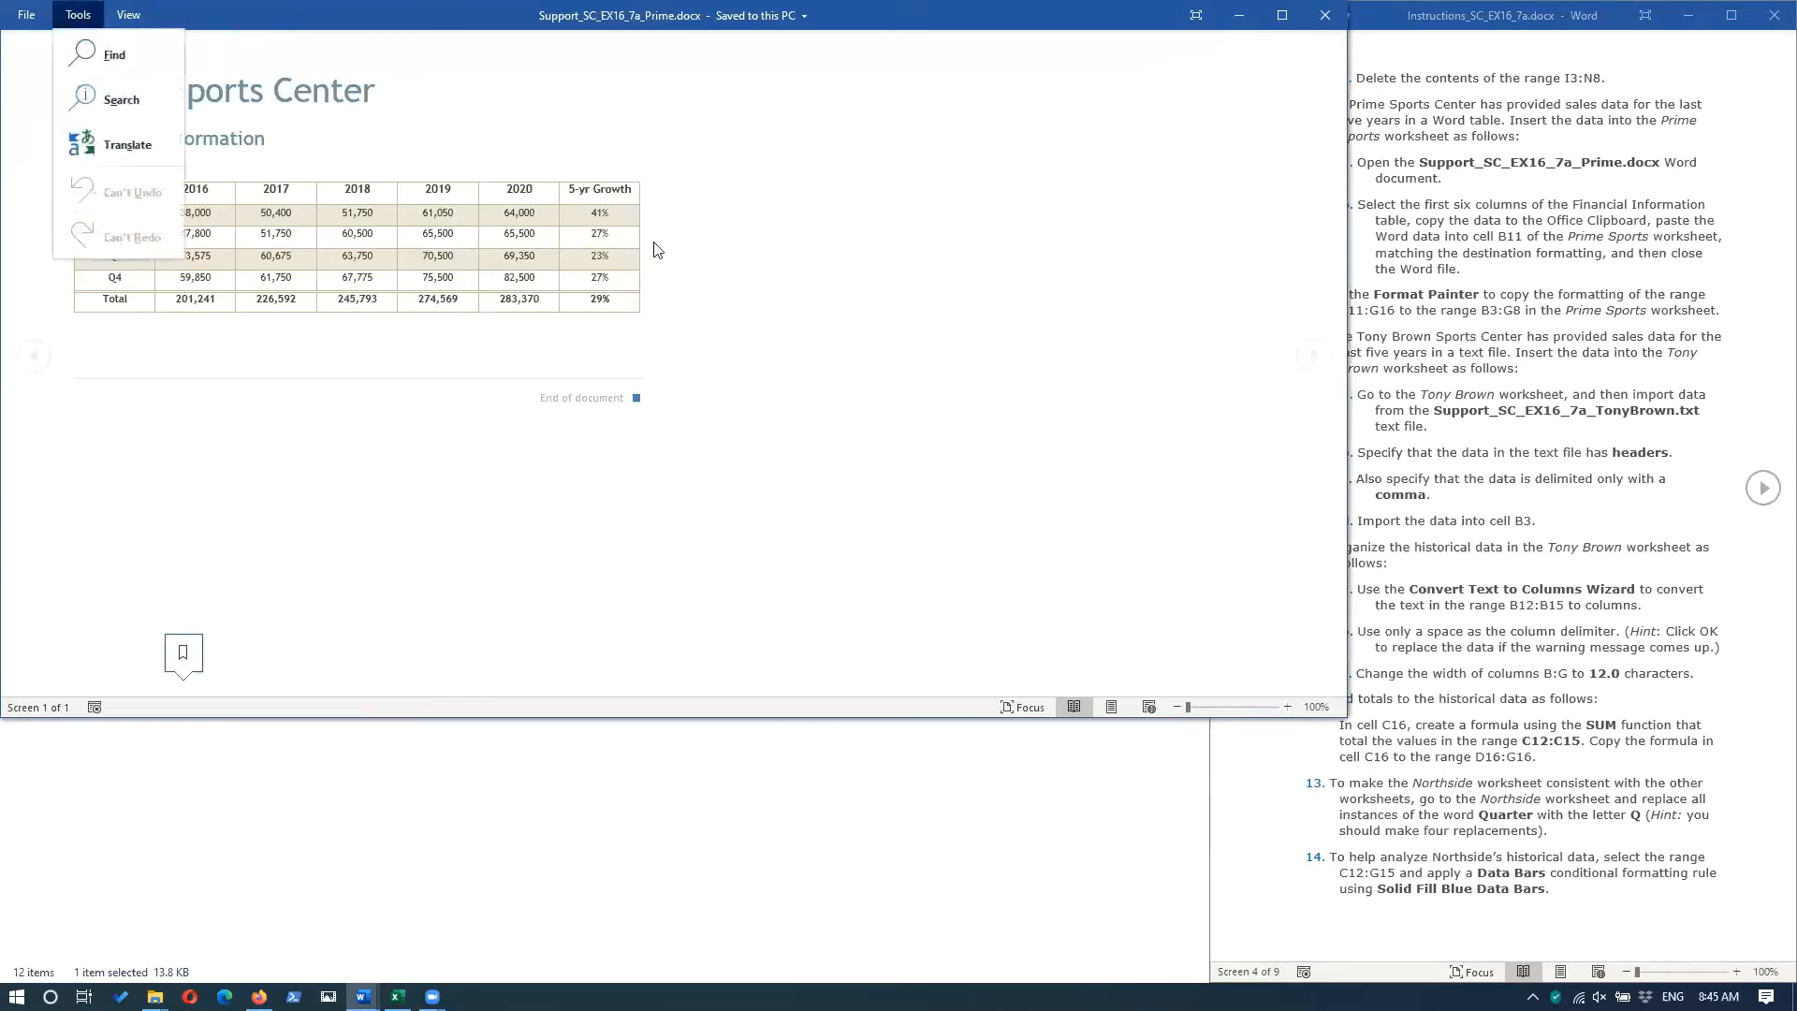
pyautogui.click(793, 330)
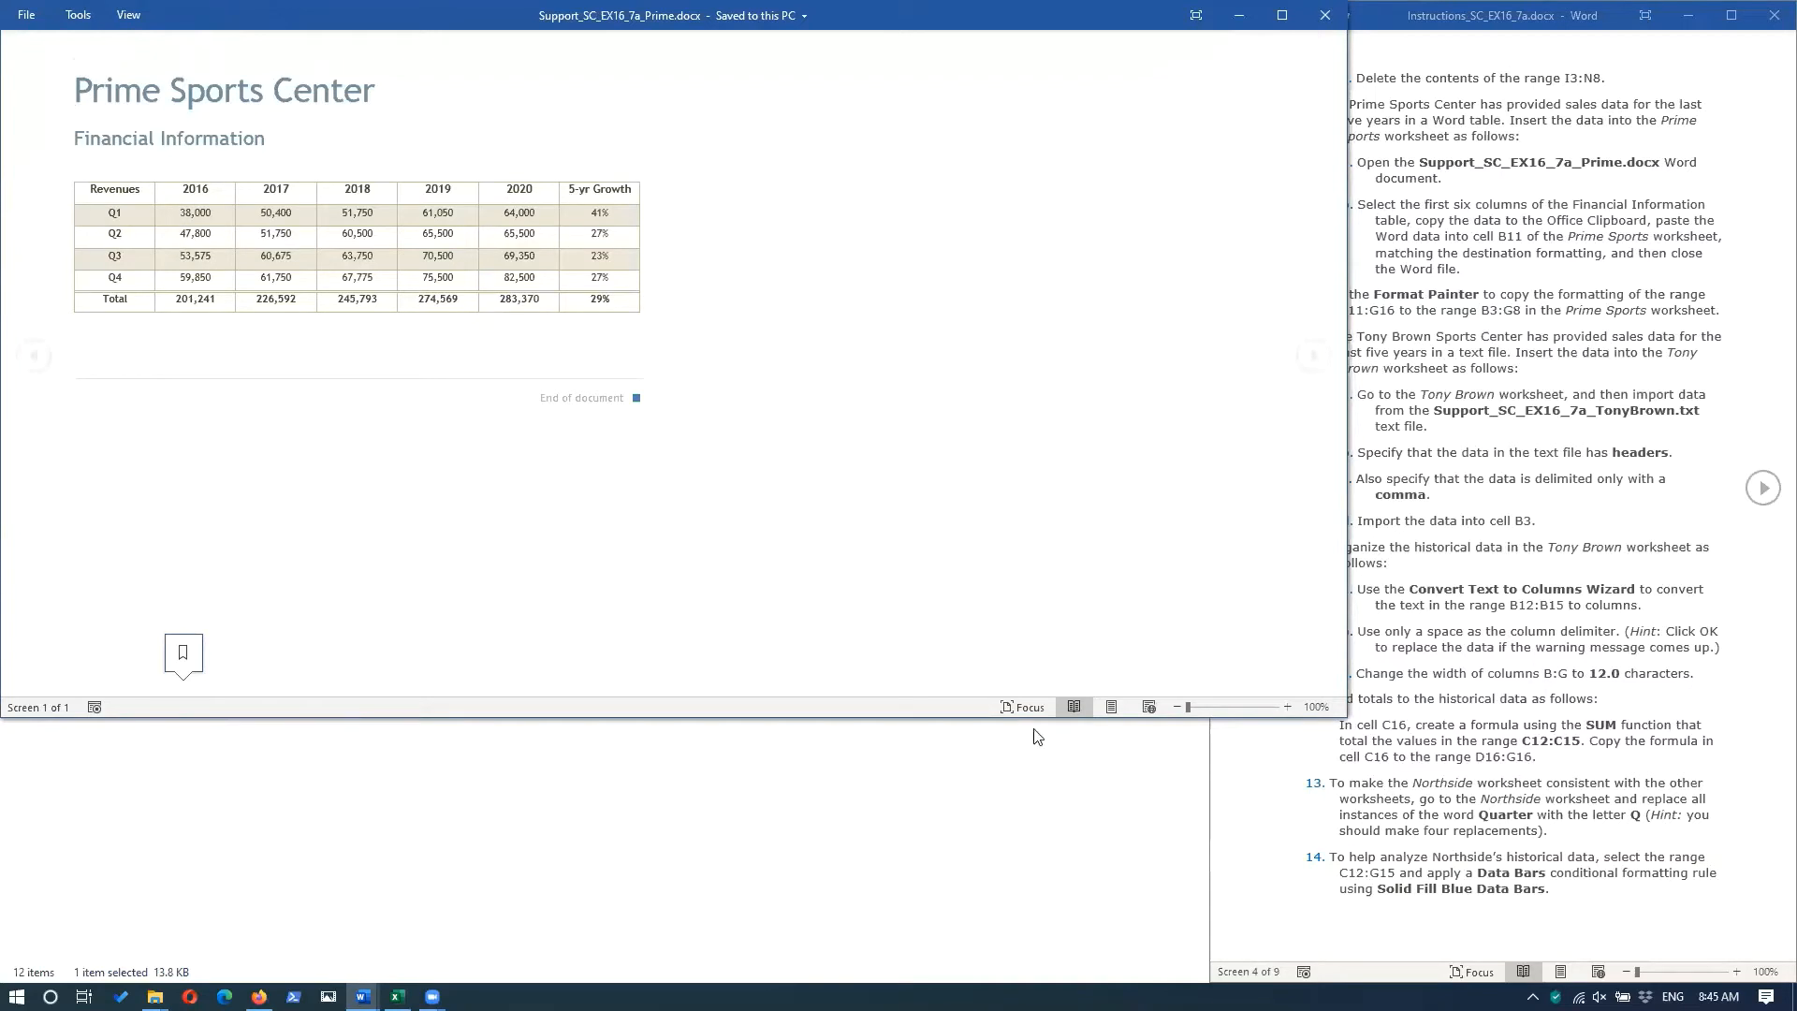
pyautogui.click(1112, 708)
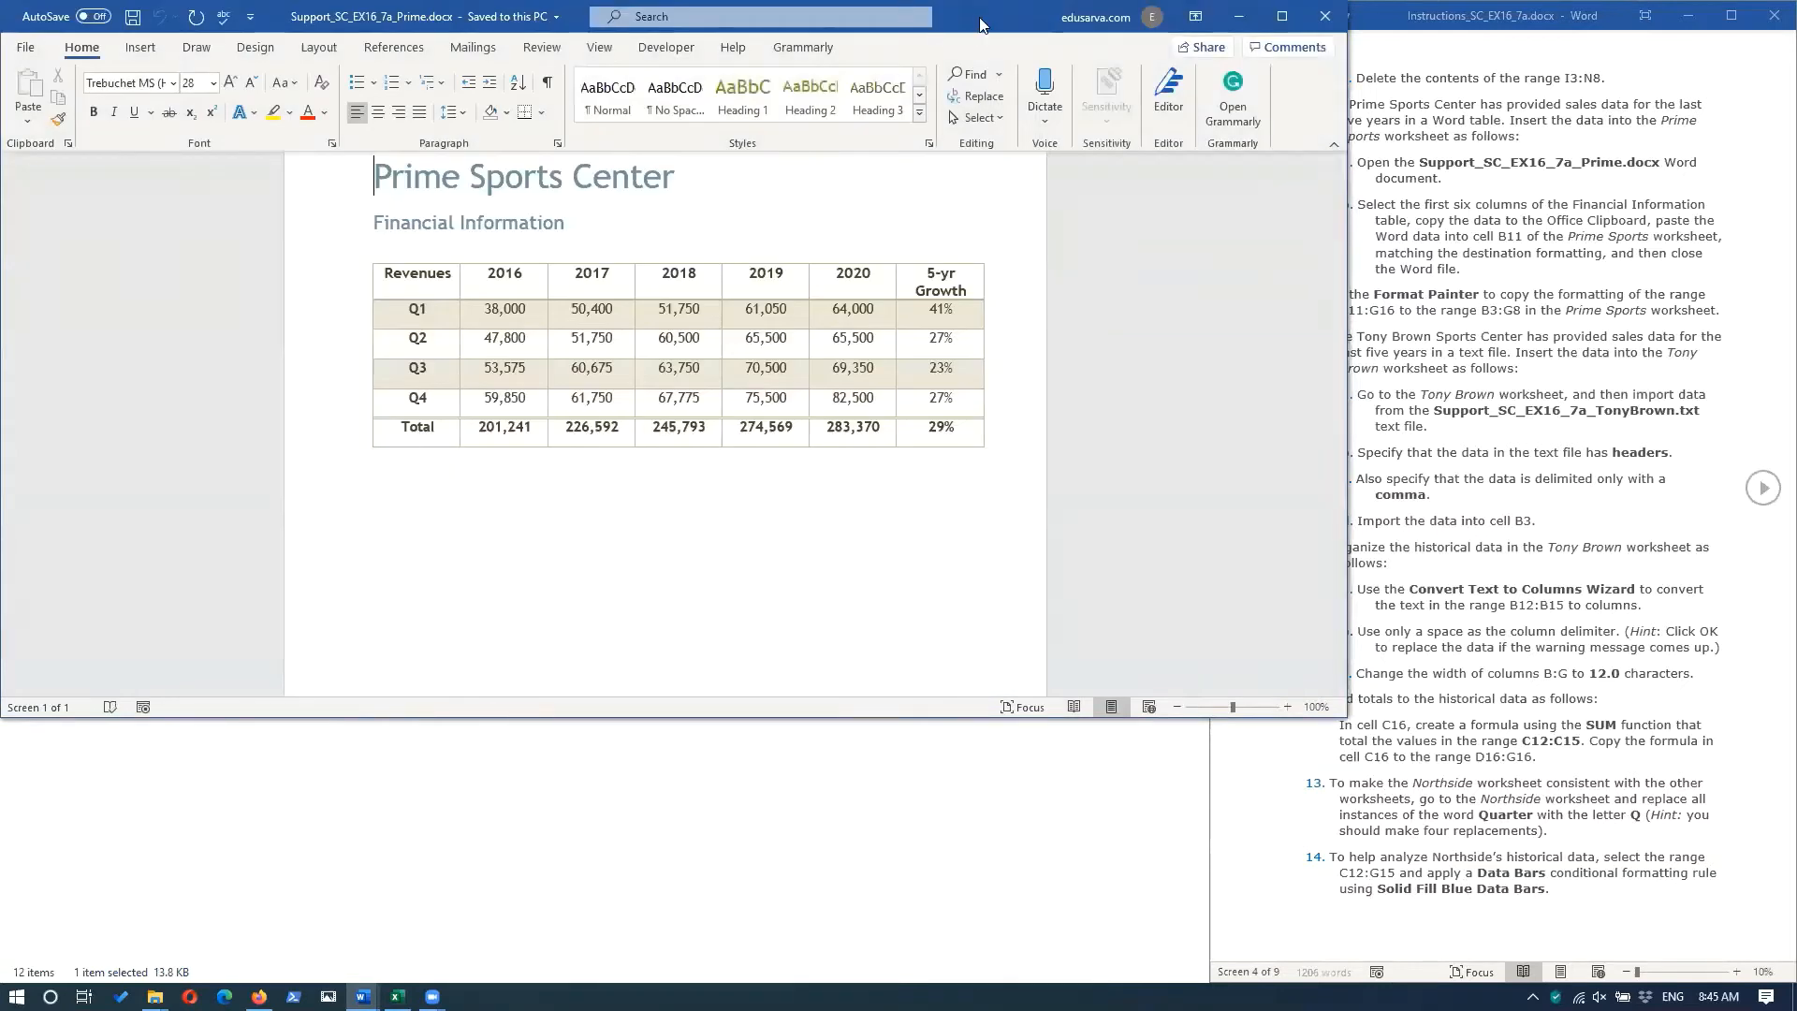
pyautogui.moveTo(980, 25); pyautogui.dragTo(985, 122)
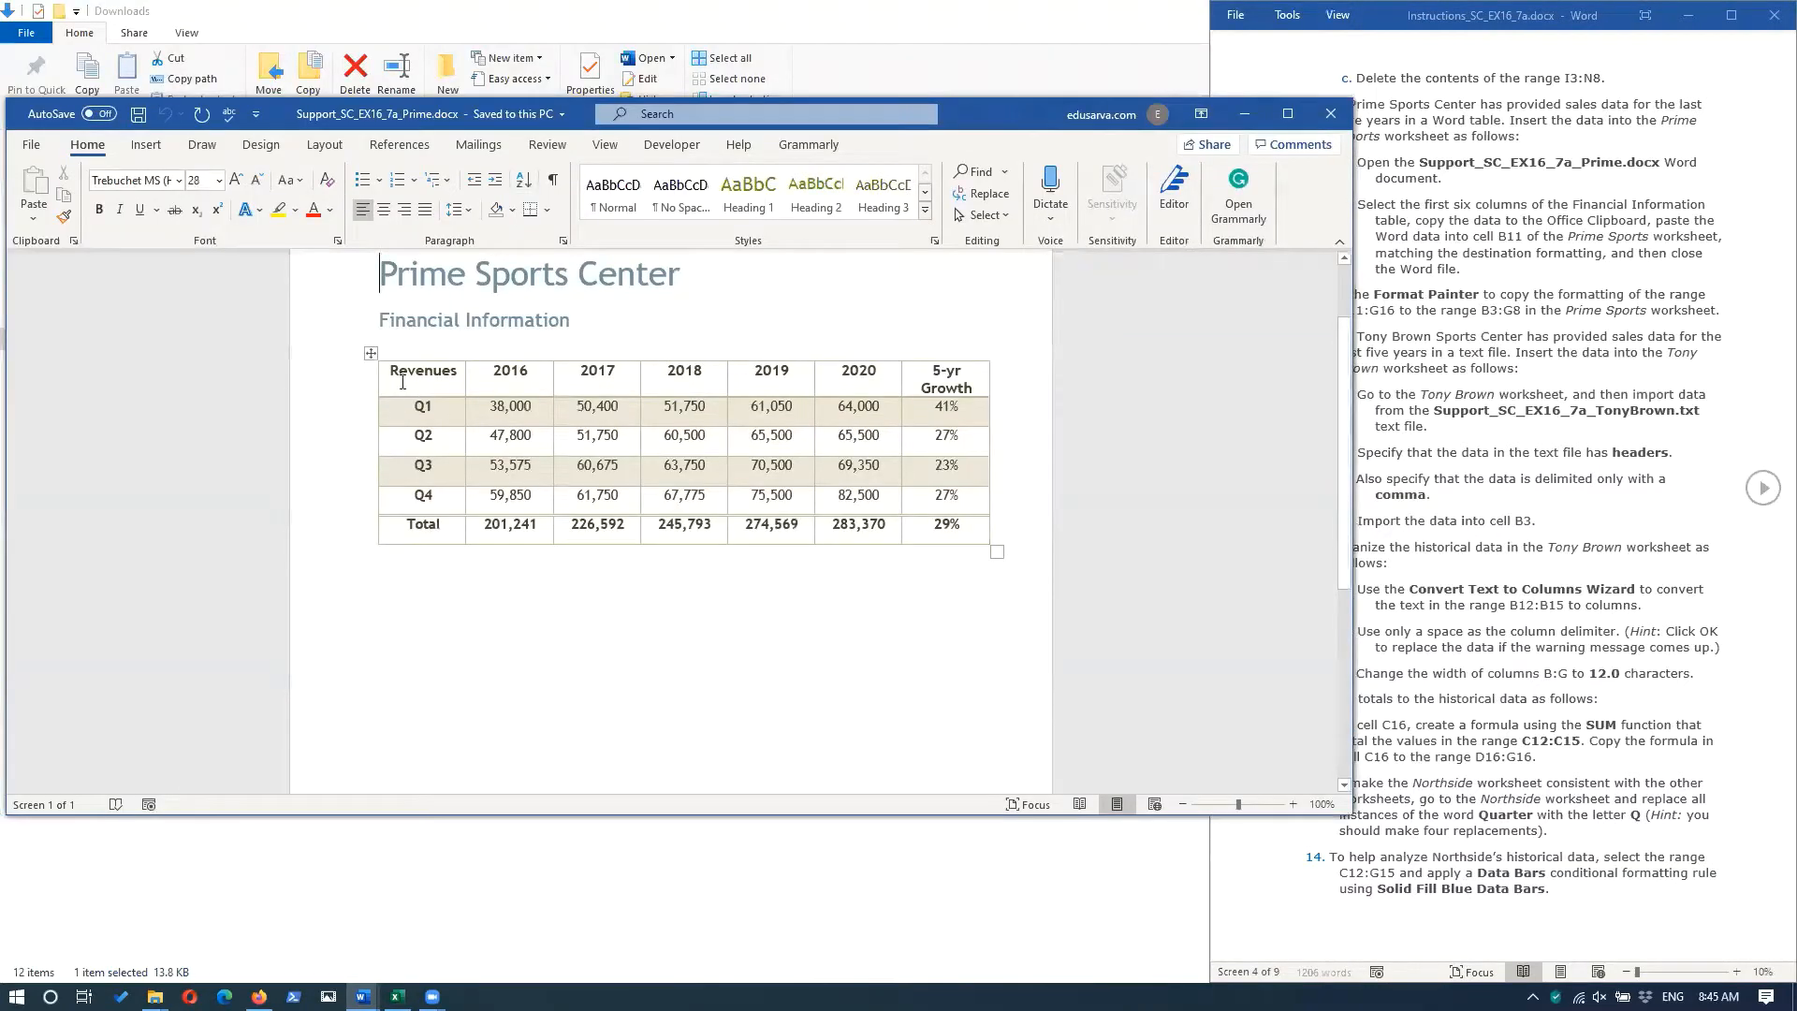
# Copy the first six columns of the Financial Information table, Revenues through 2020.
pyautogui.moveTo(453, 388); pyautogui.dragTo(836, 544)
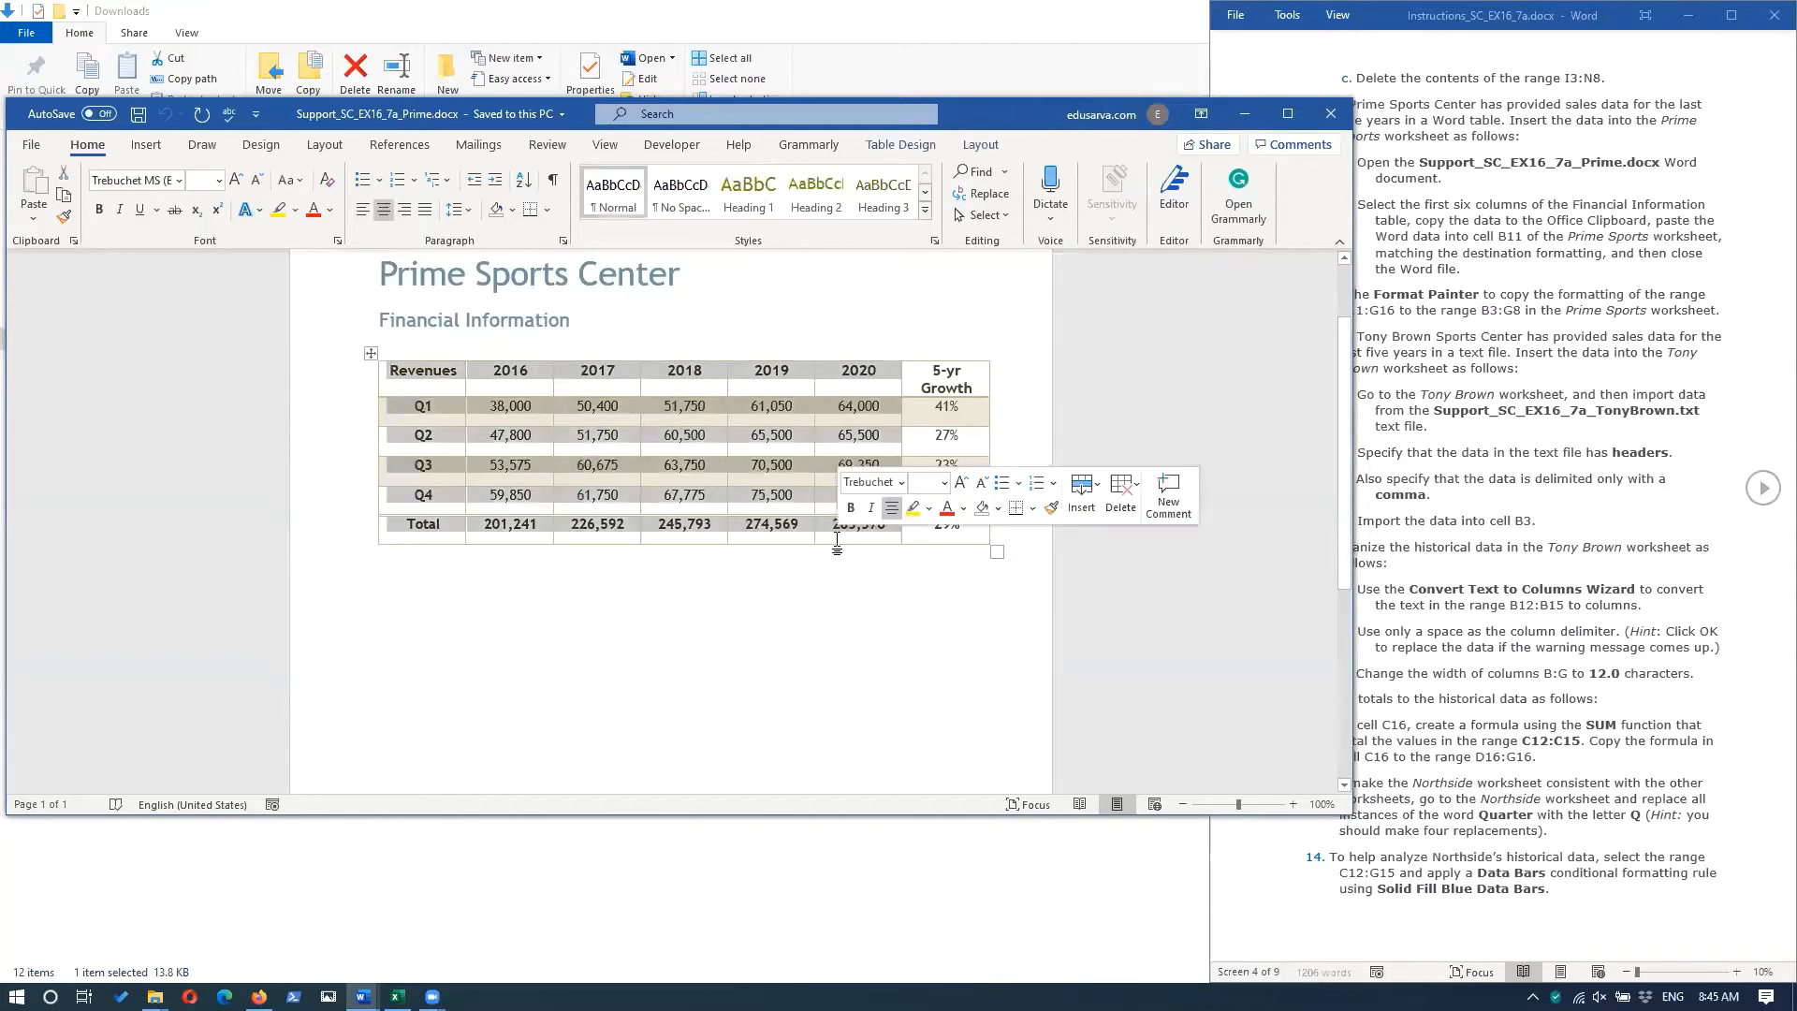
pyautogui.click(792, 587)
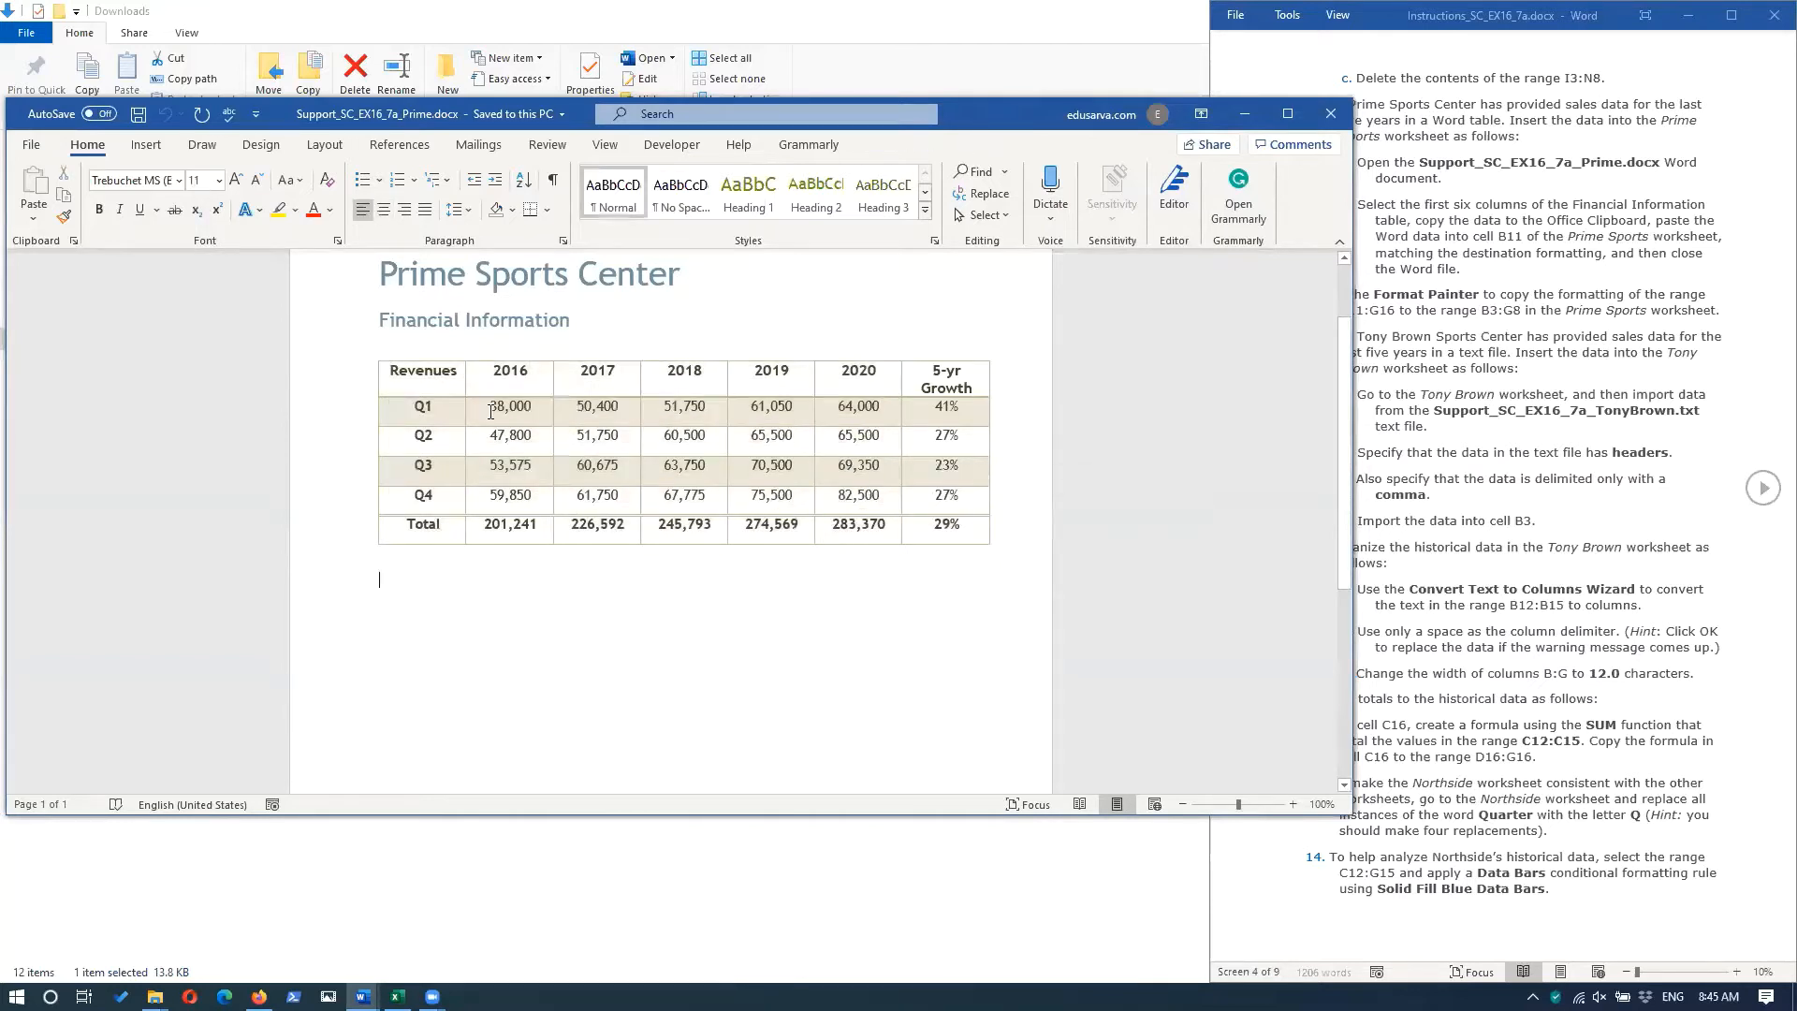
pyautogui.moveTo(428, 376); pyautogui.dragTo(861, 535)
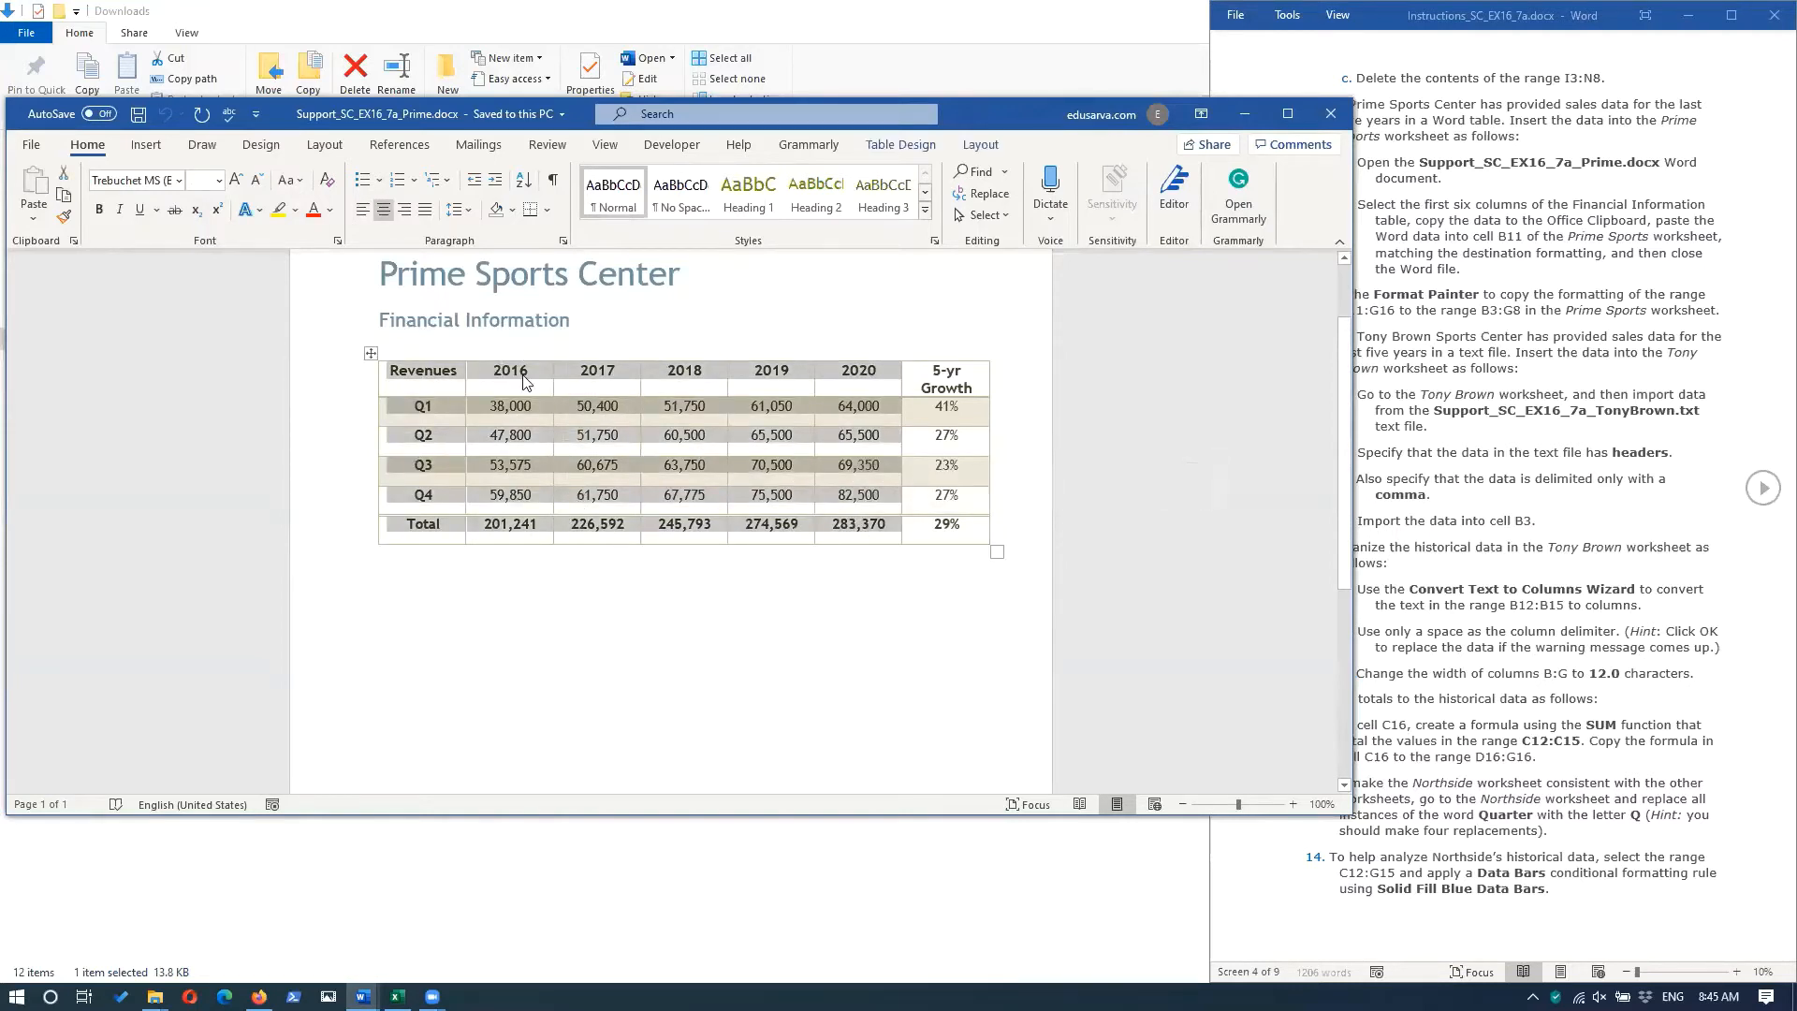
pyautogui.rightClick(525, 380)
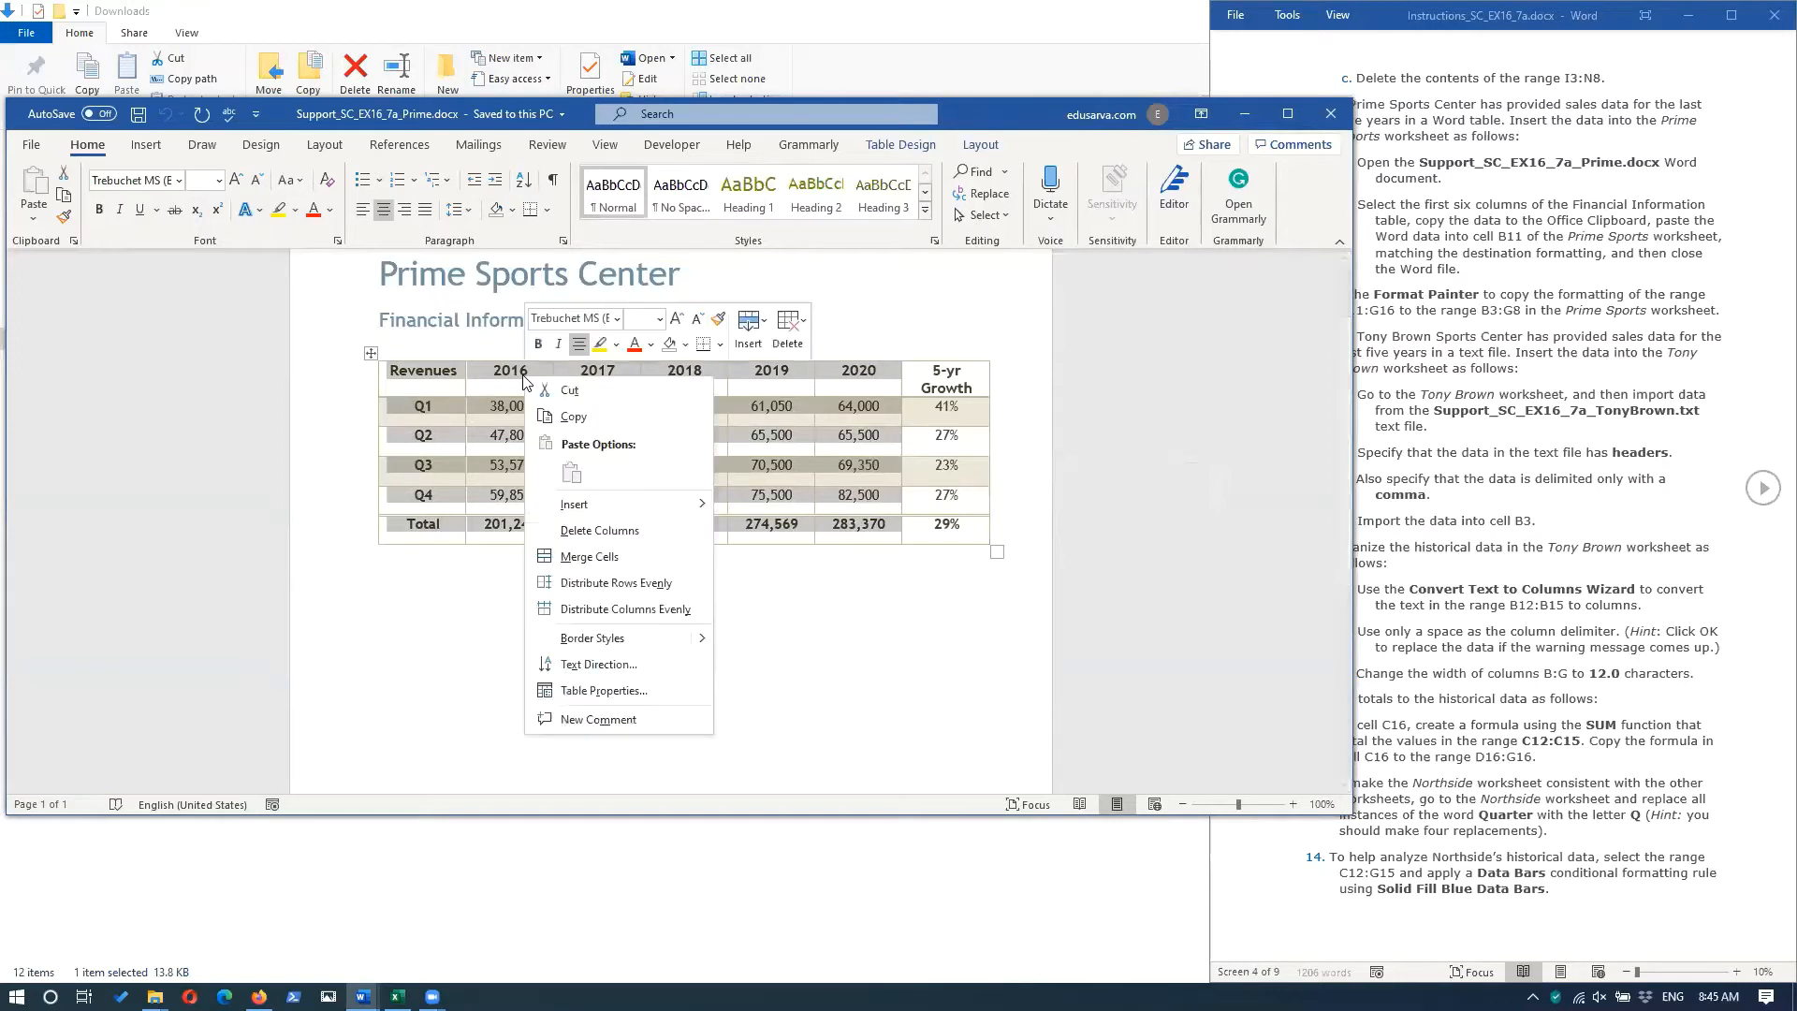
pyautogui.click(582, 417)
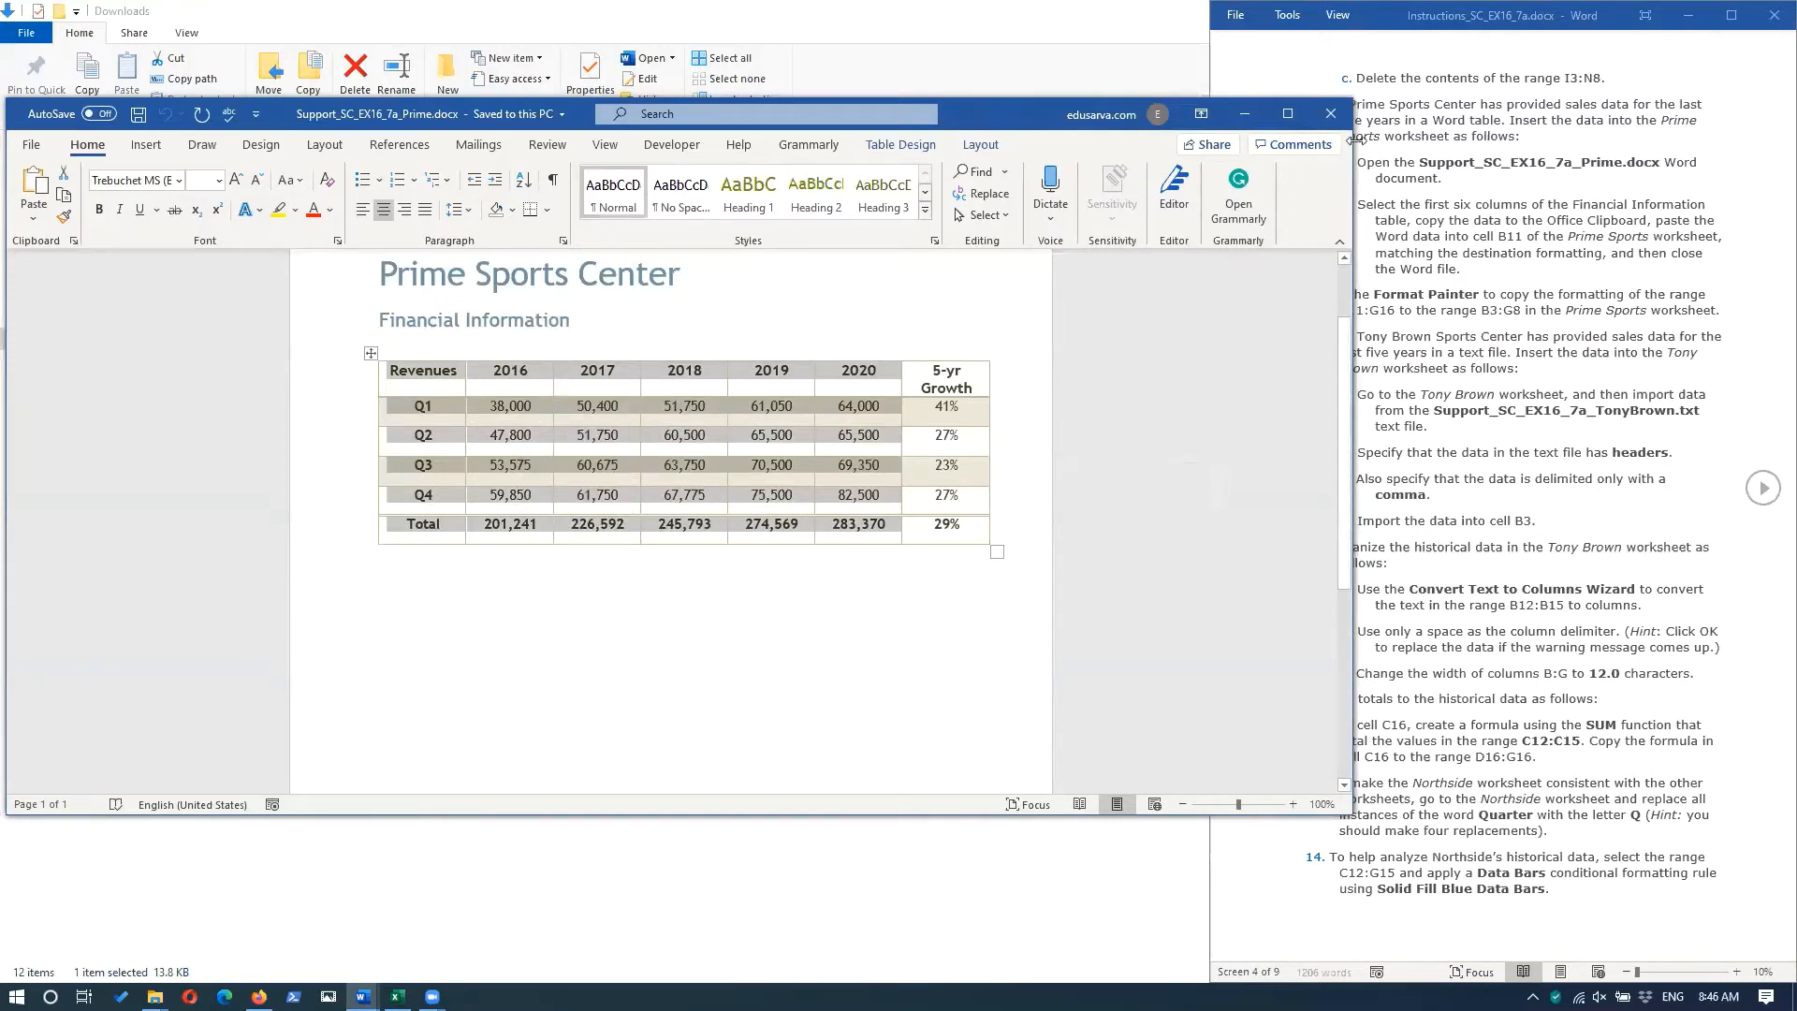
# Close the Prime Word document and return to the SC_EX16_7a_EduSarva_2.xlsx workbook in Excel.
pyautogui.click(1330, 113)
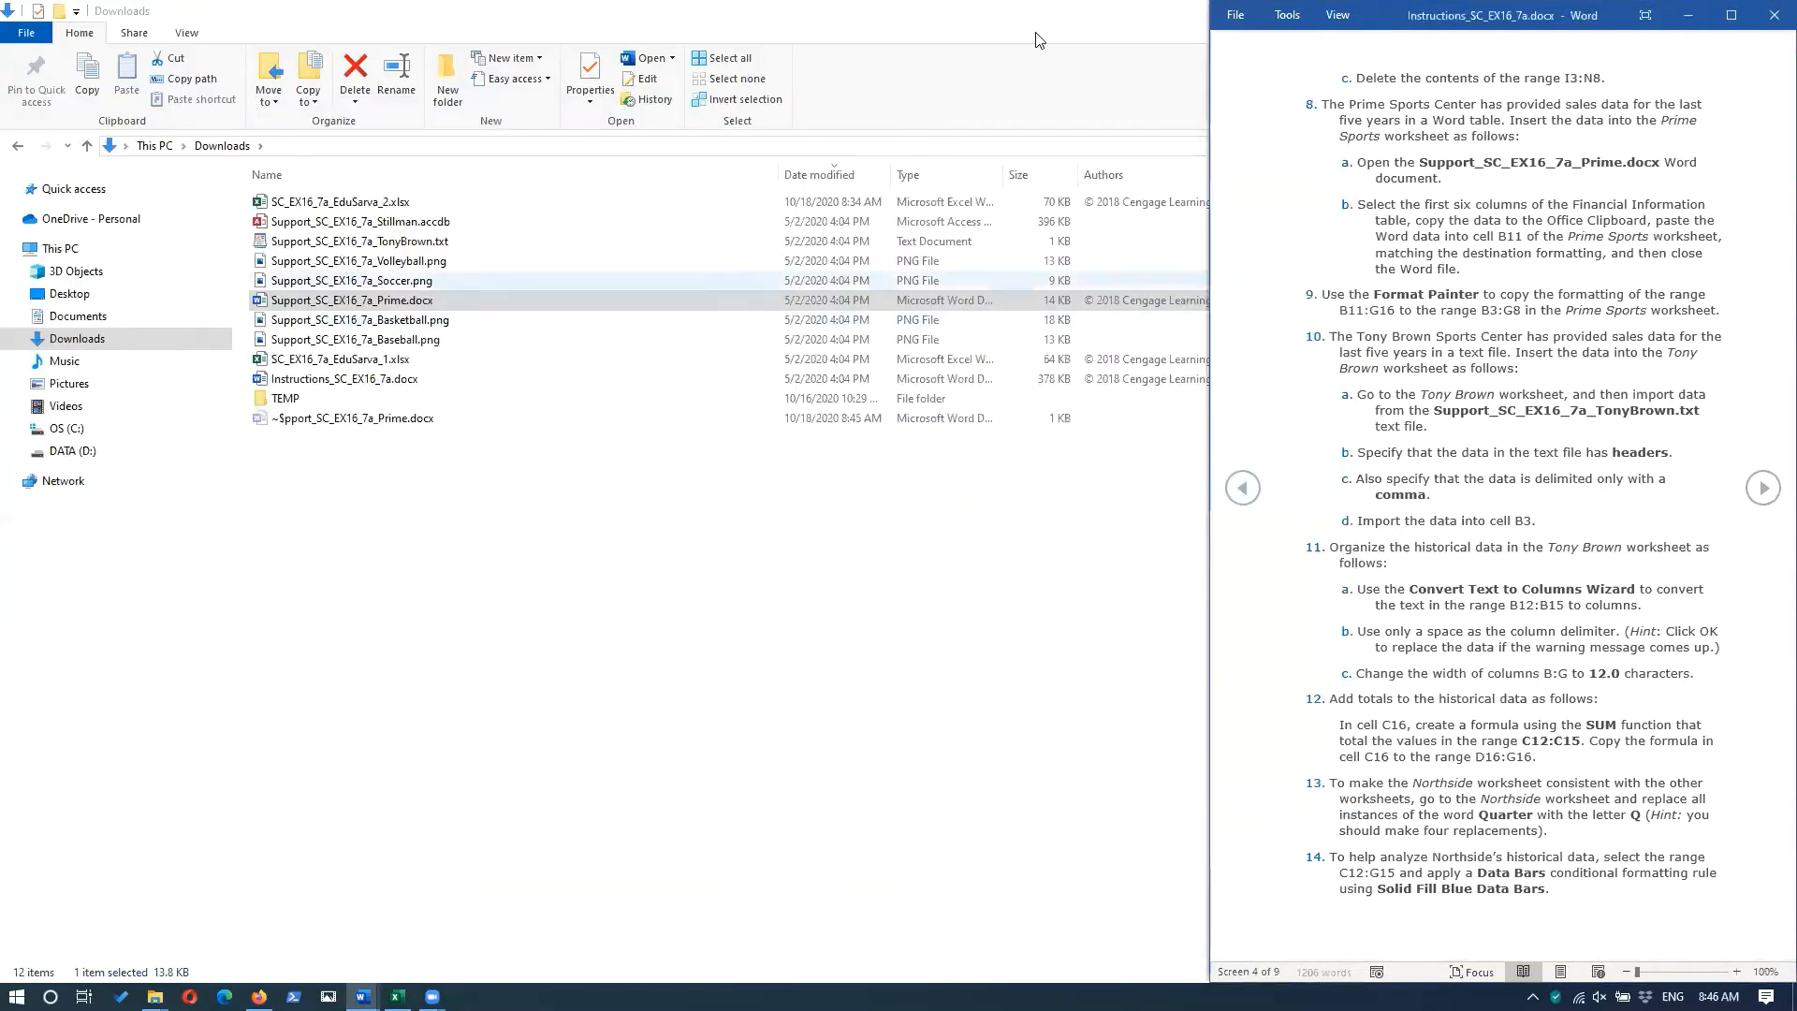
pyautogui.click(1097, 14)
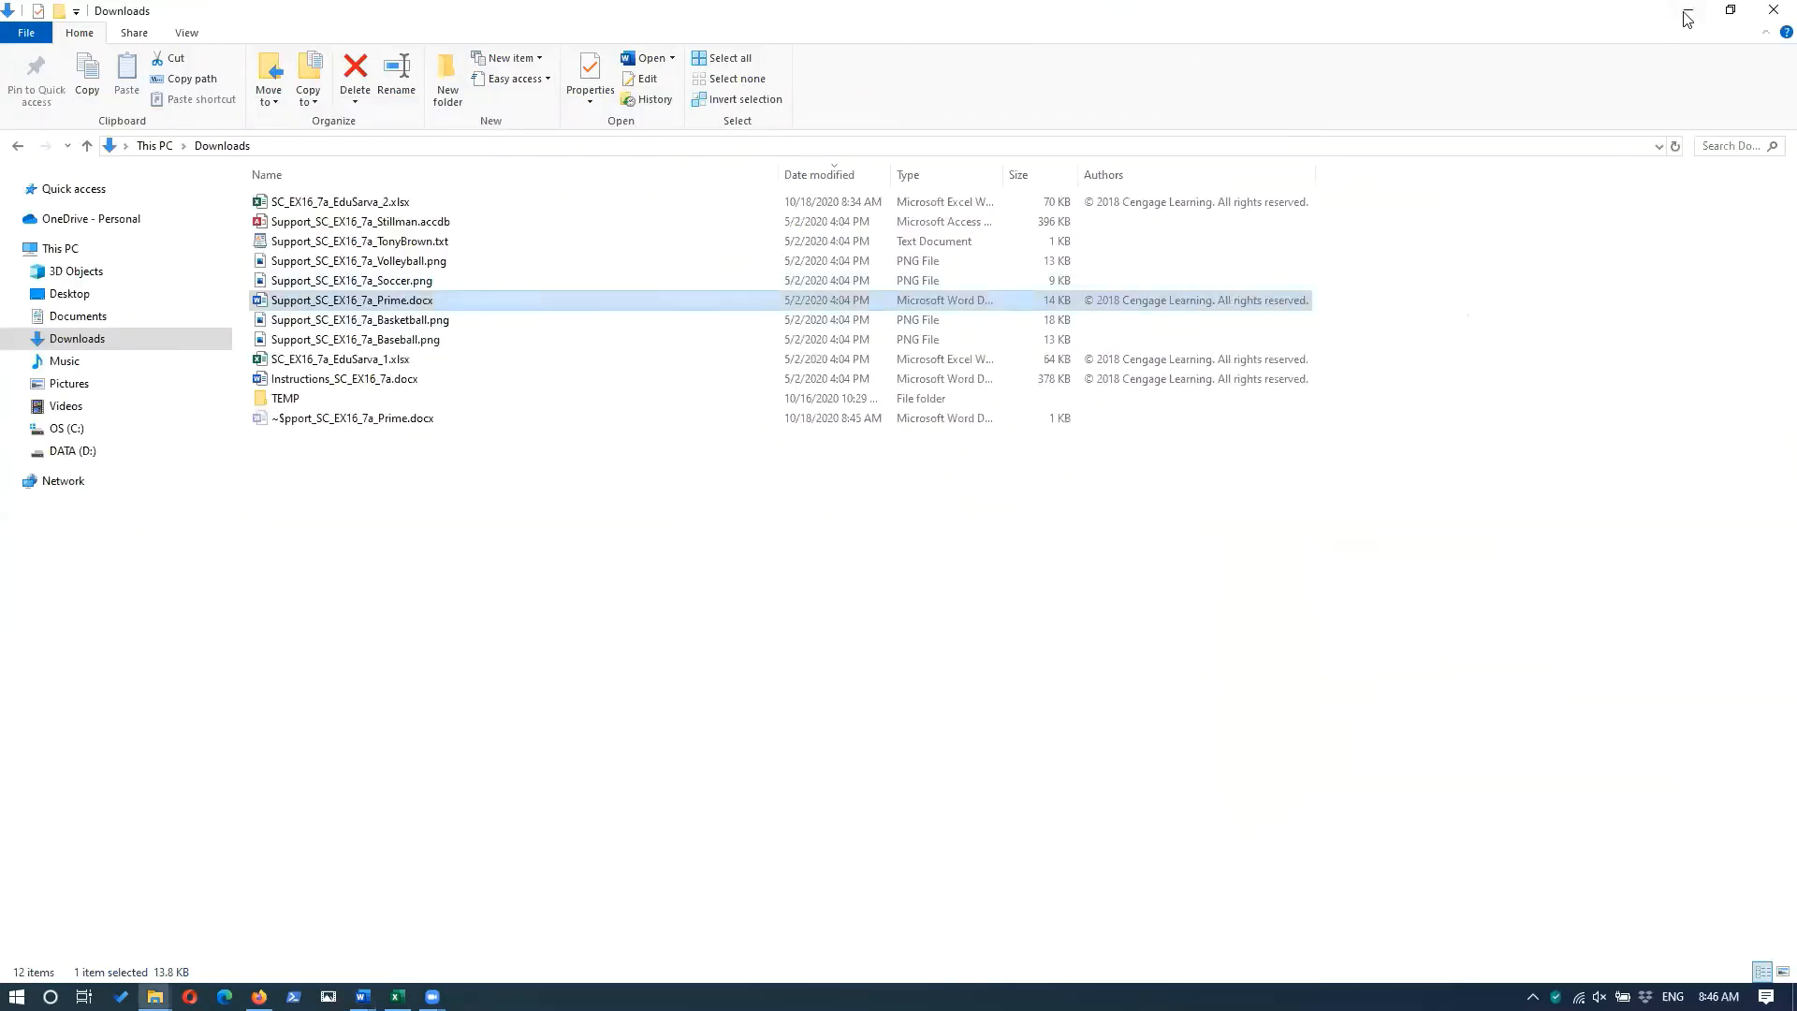
pyautogui.click(1687, 10)
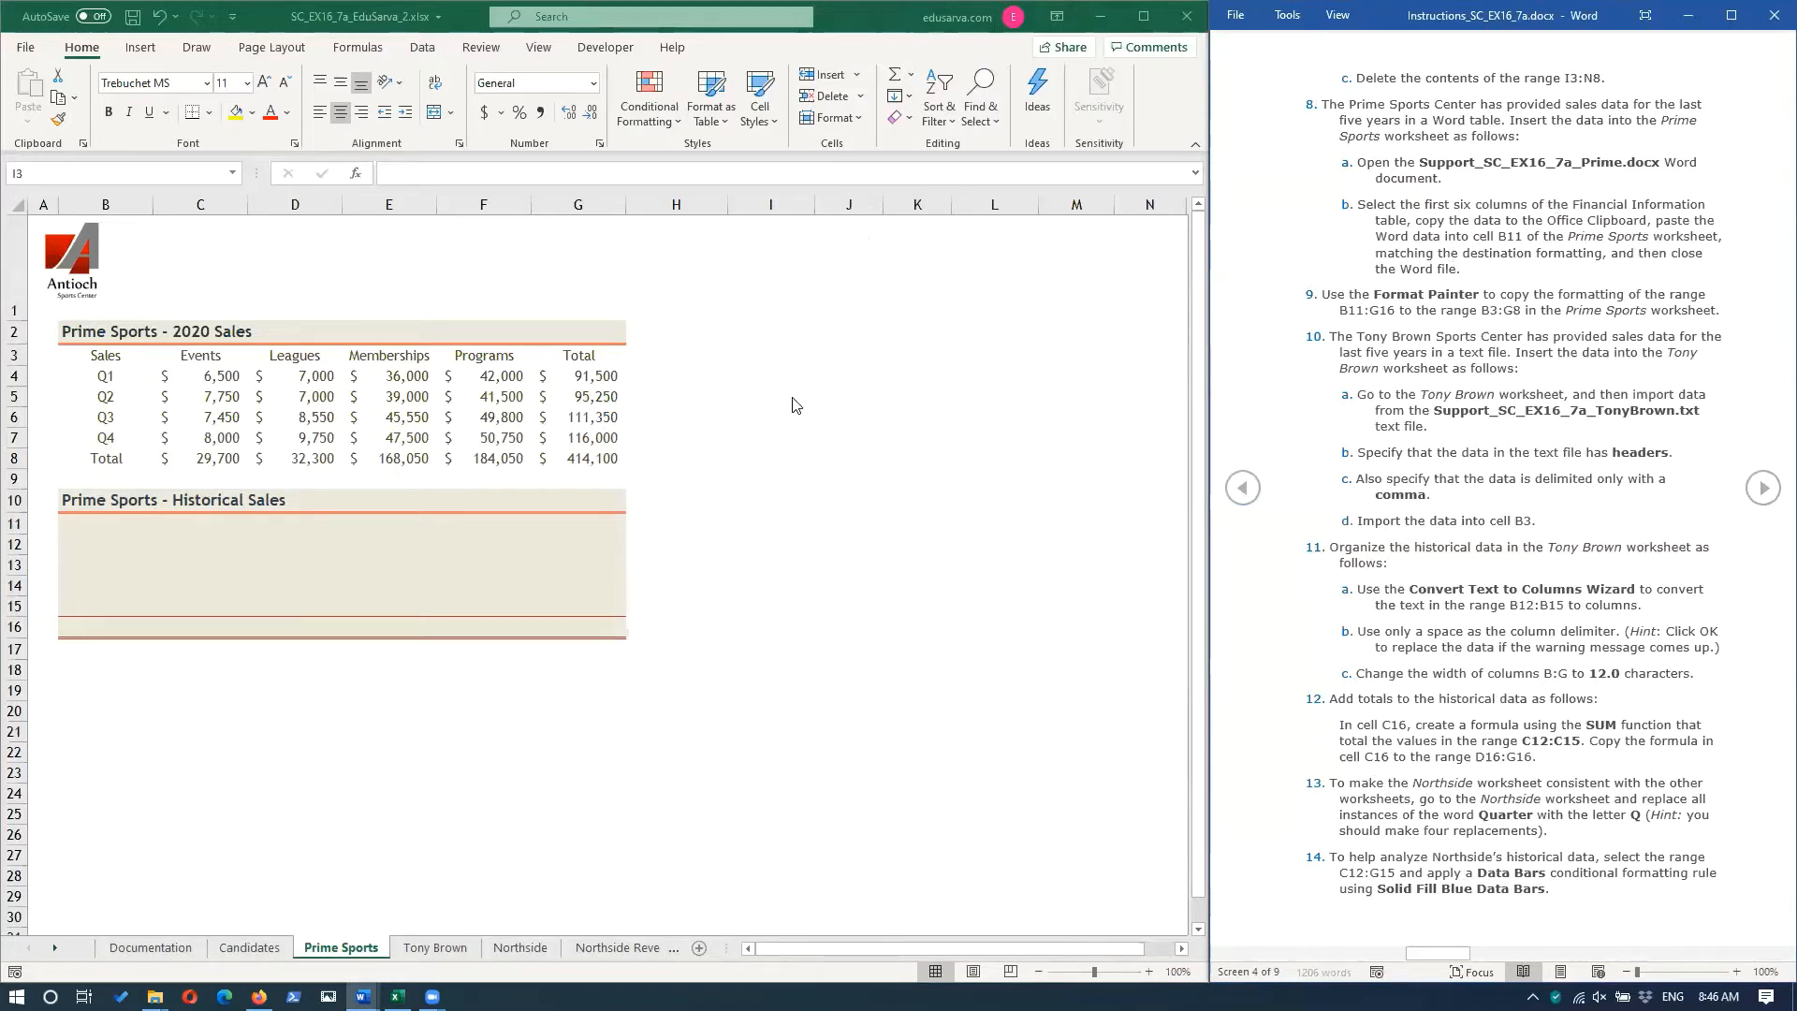
# Paste the copied Word table data into cell B11 of the Prime Sports worksheet, matching the destination formatting.
pyautogui.click(85, 519)
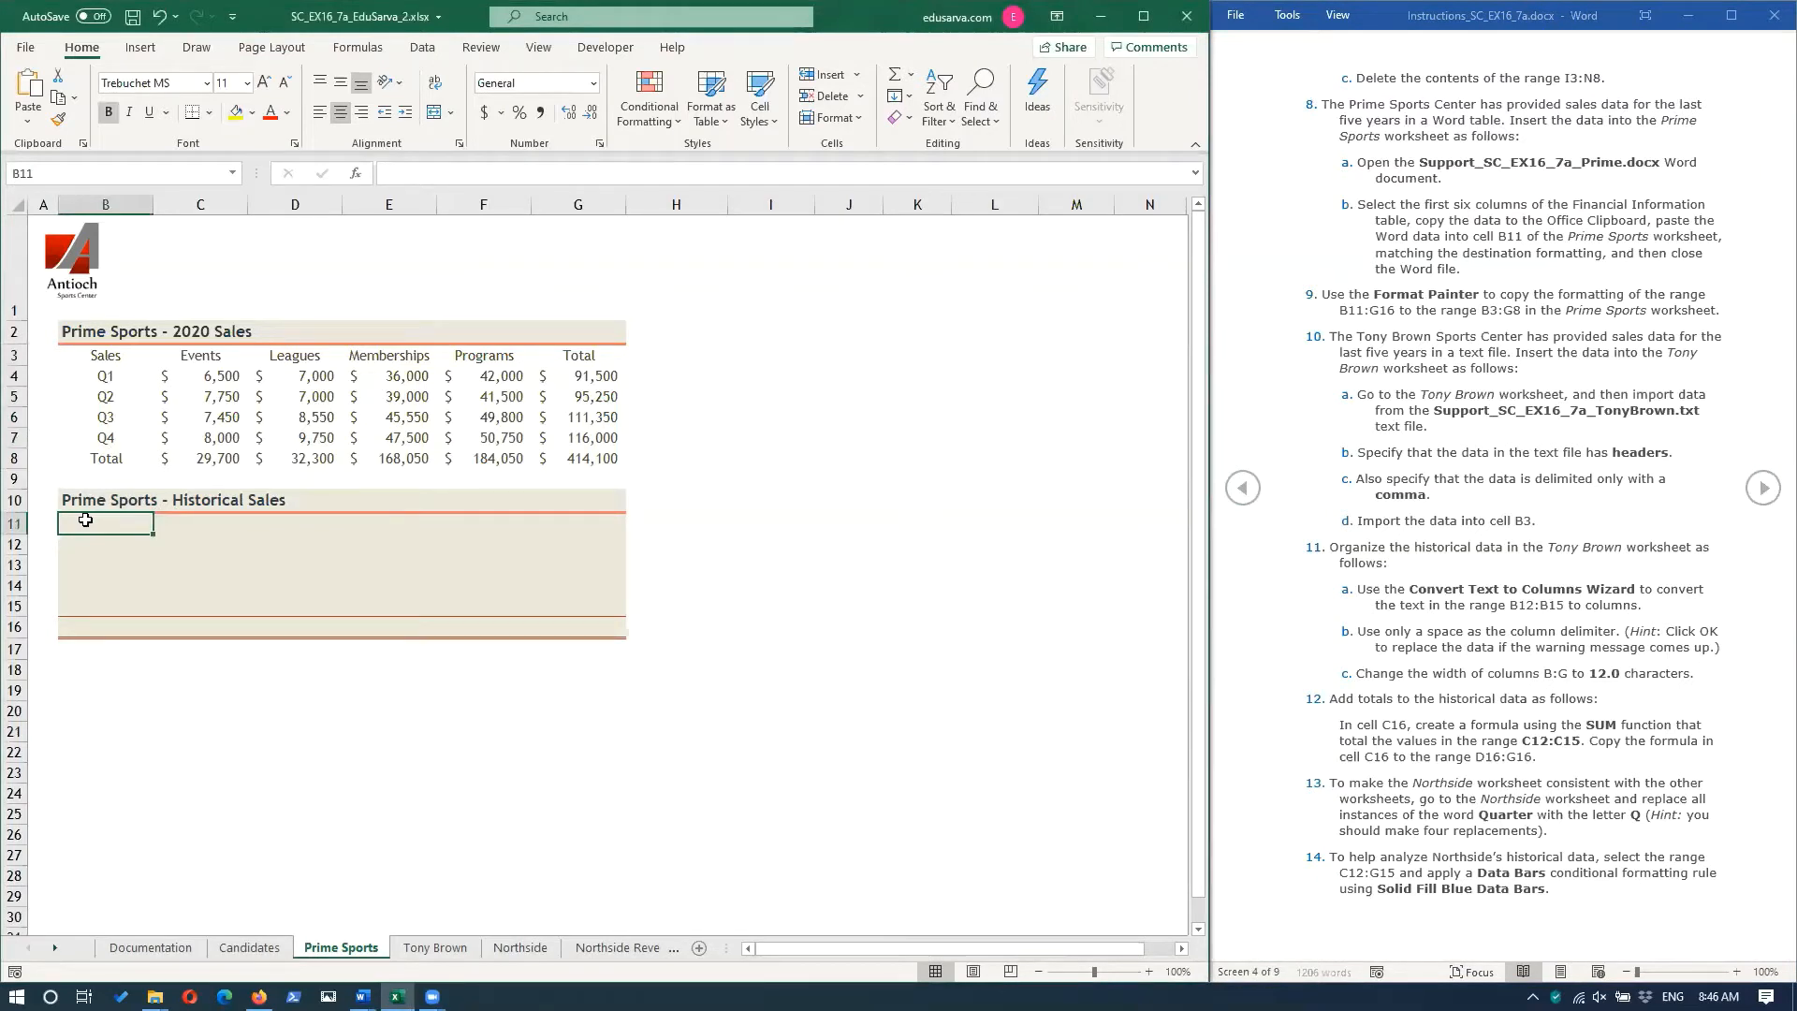
pyautogui.rightClick(86, 521)
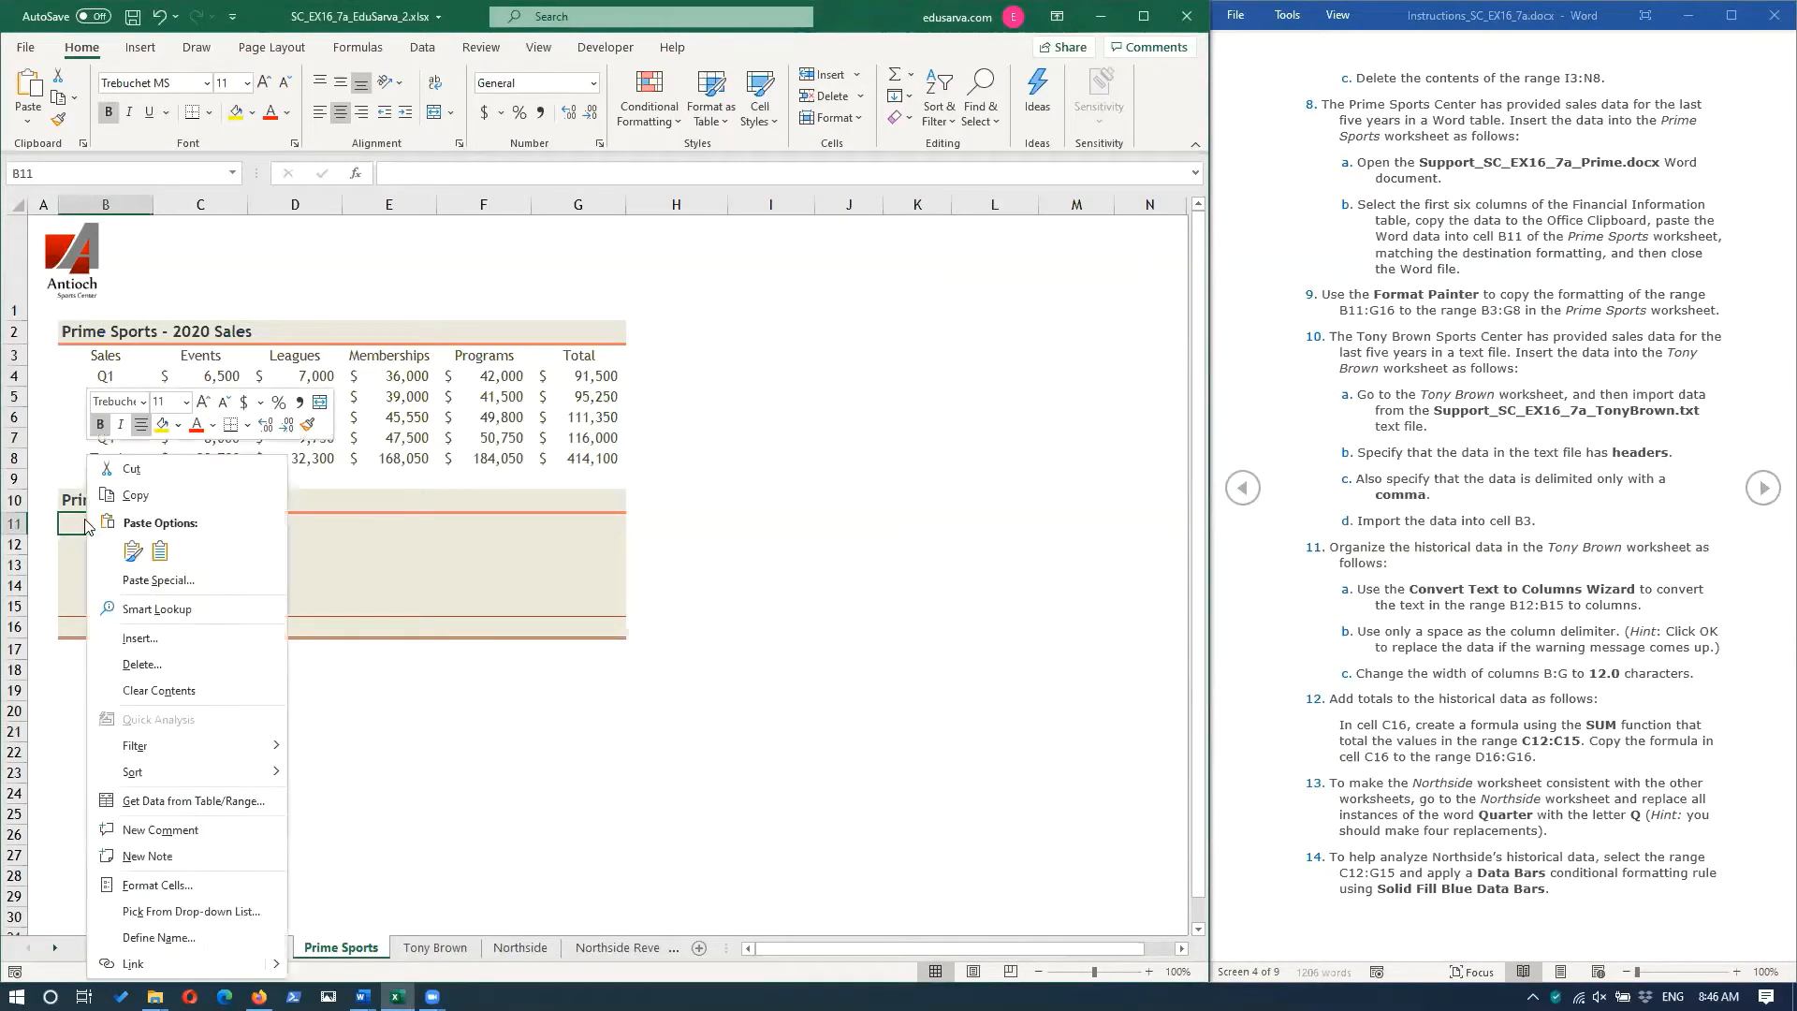
pyautogui.click(160, 550)
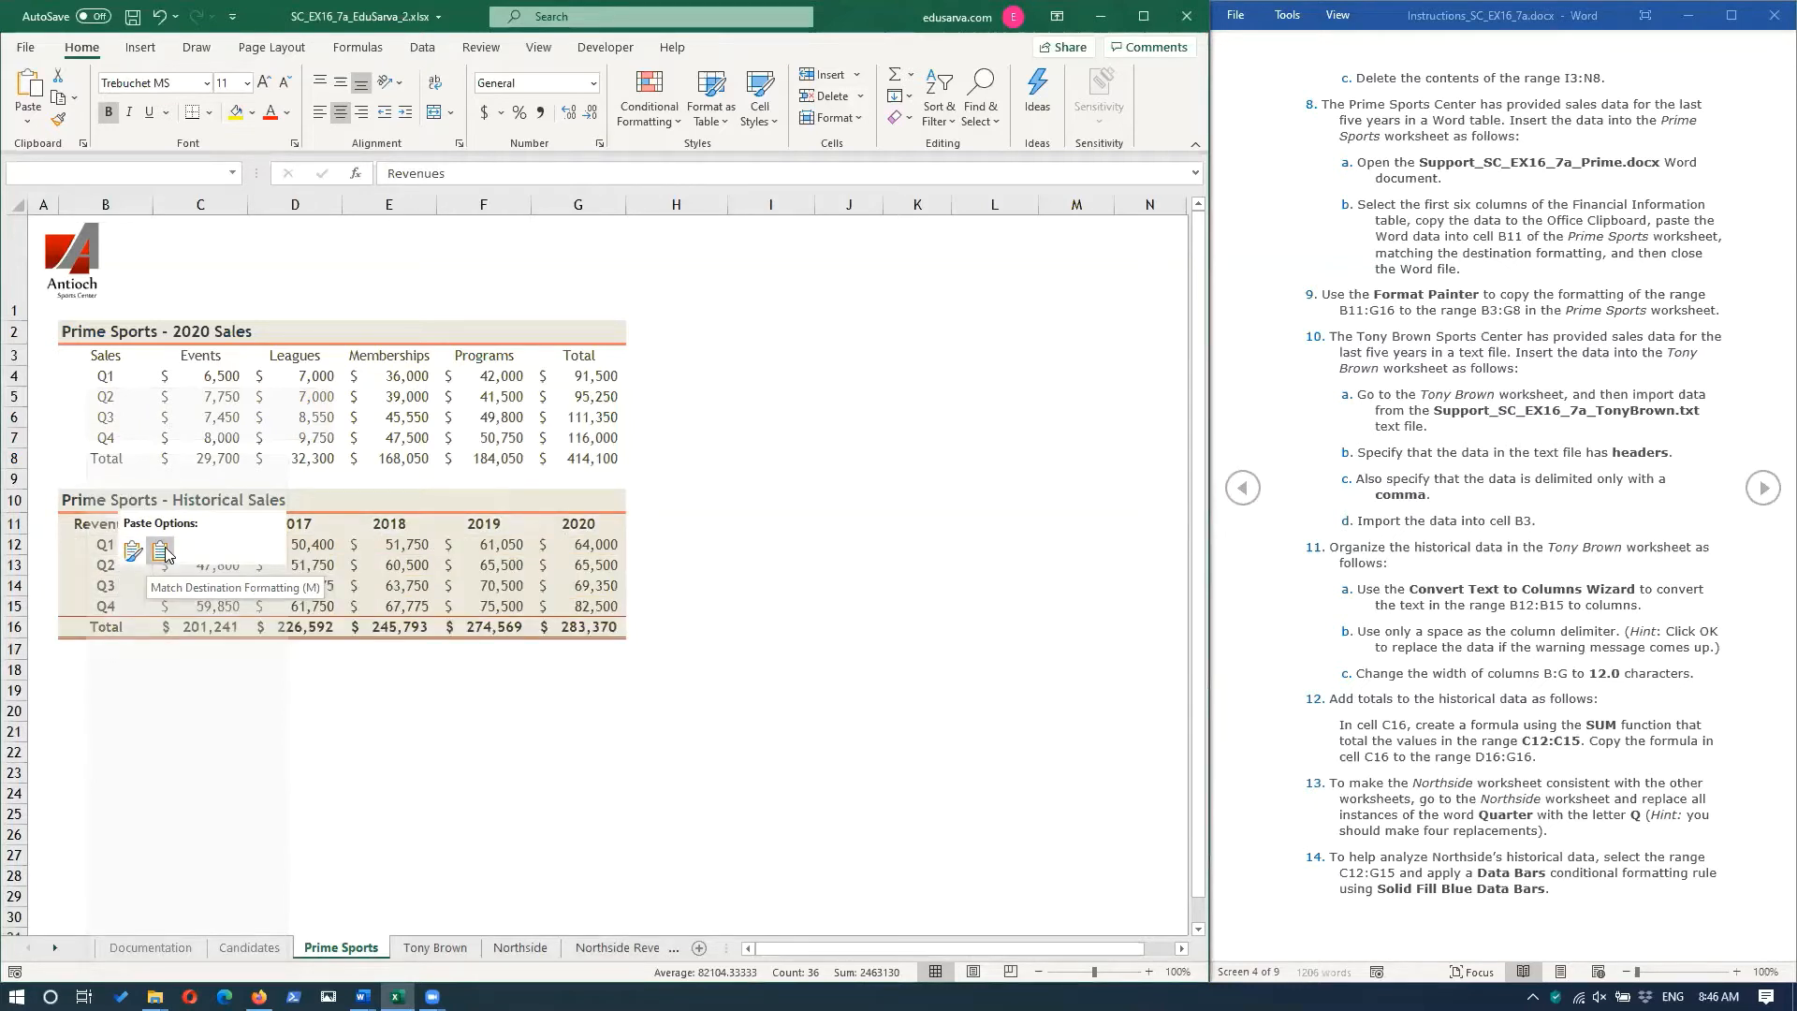
pyautogui.click(161, 551)
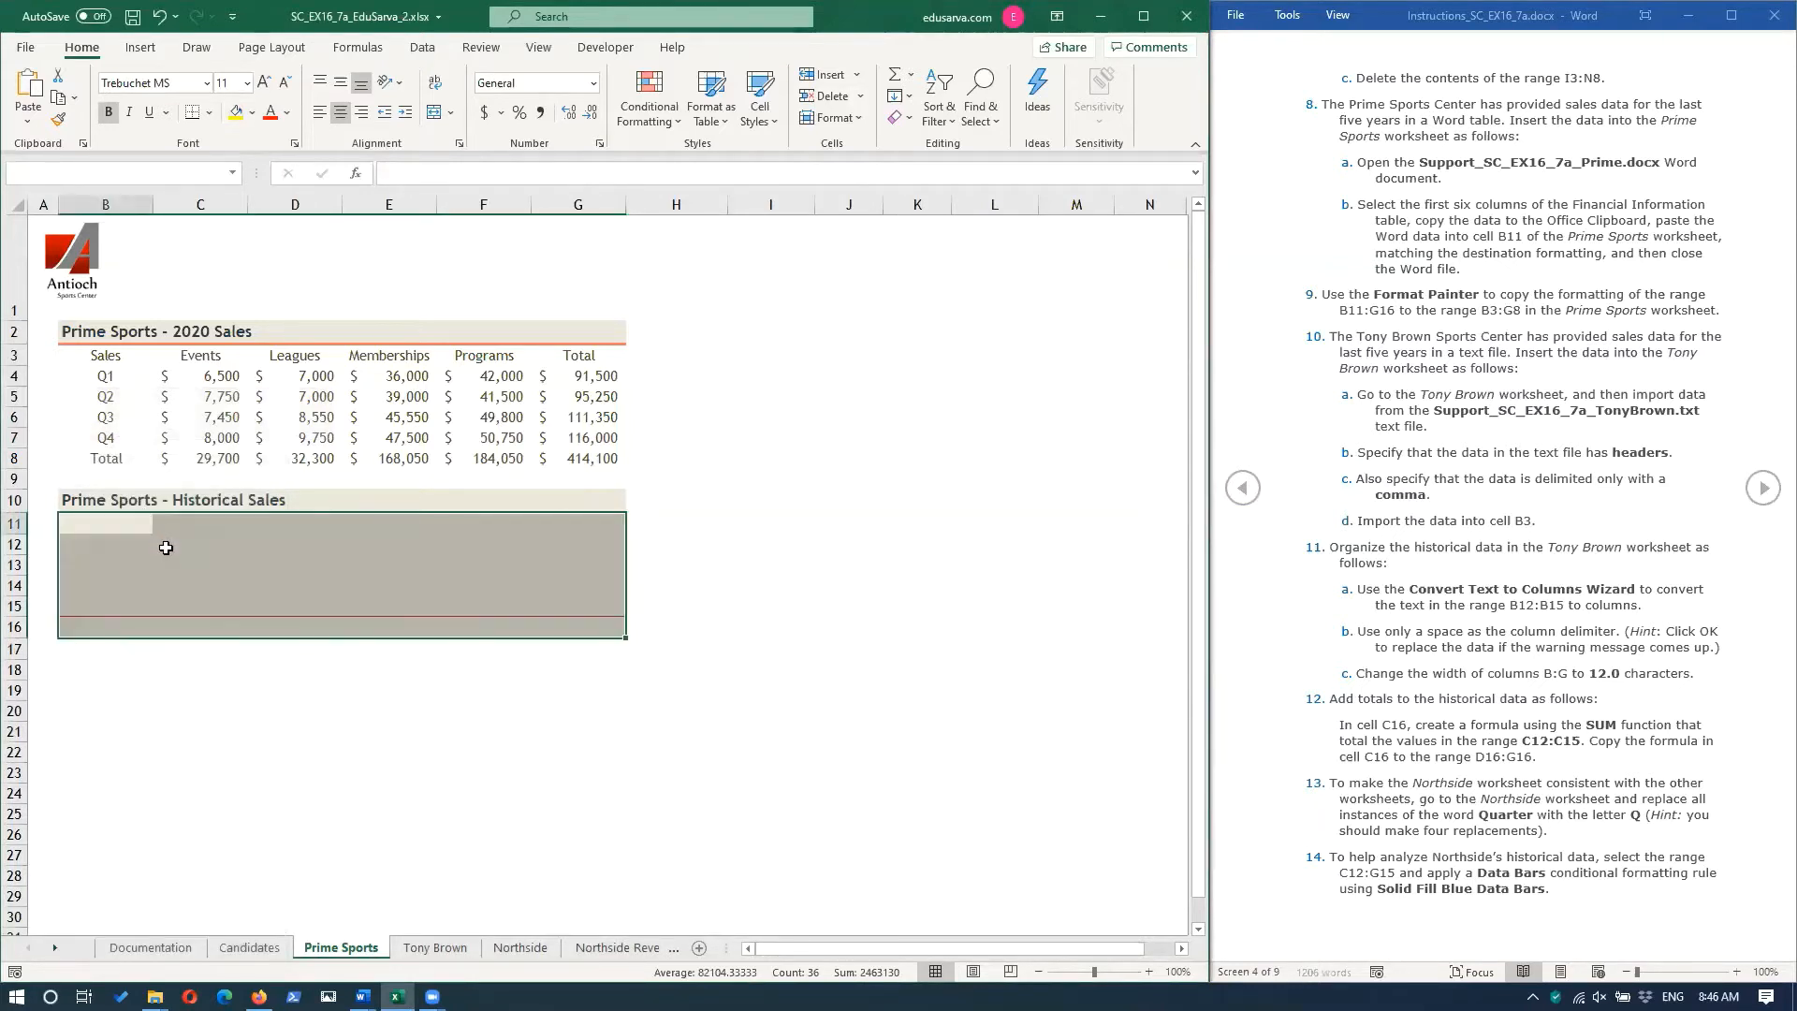
pyautogui.click(384, 732)
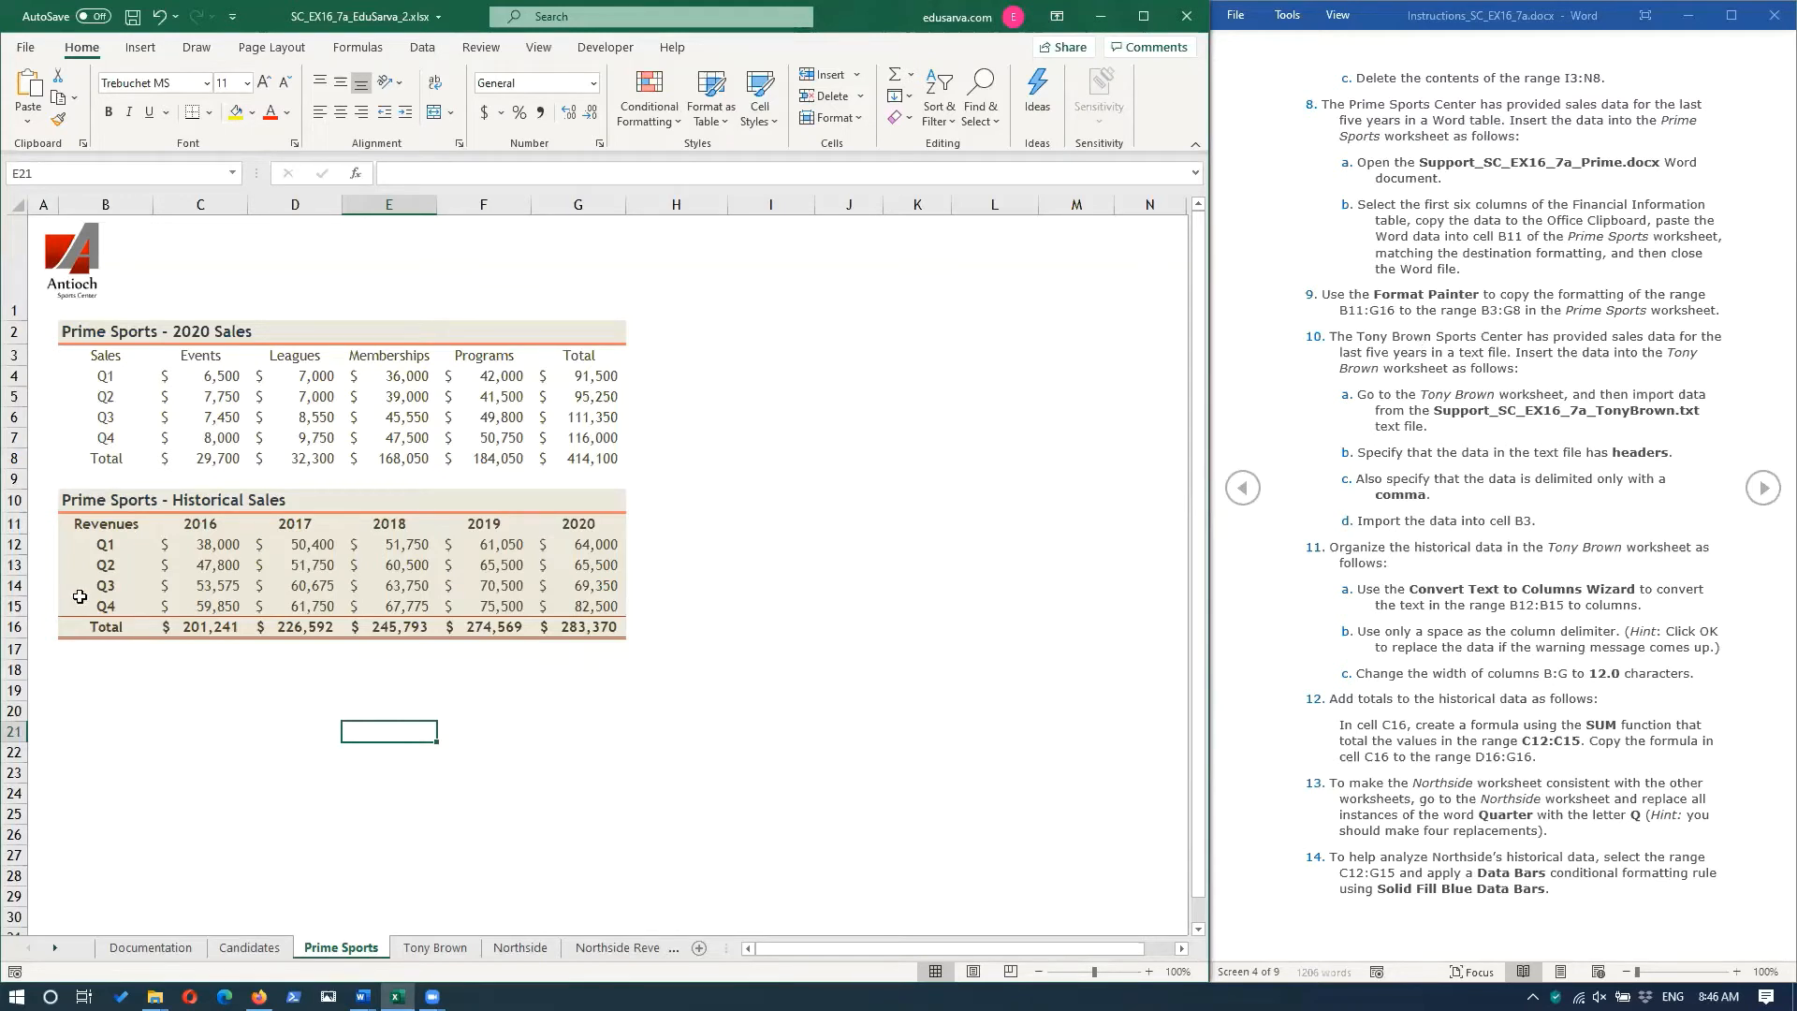
# Copy the formatting of the range B11:G16 to the range B3:G8 with the Format Painter.
pyautogui.click(96, 527)
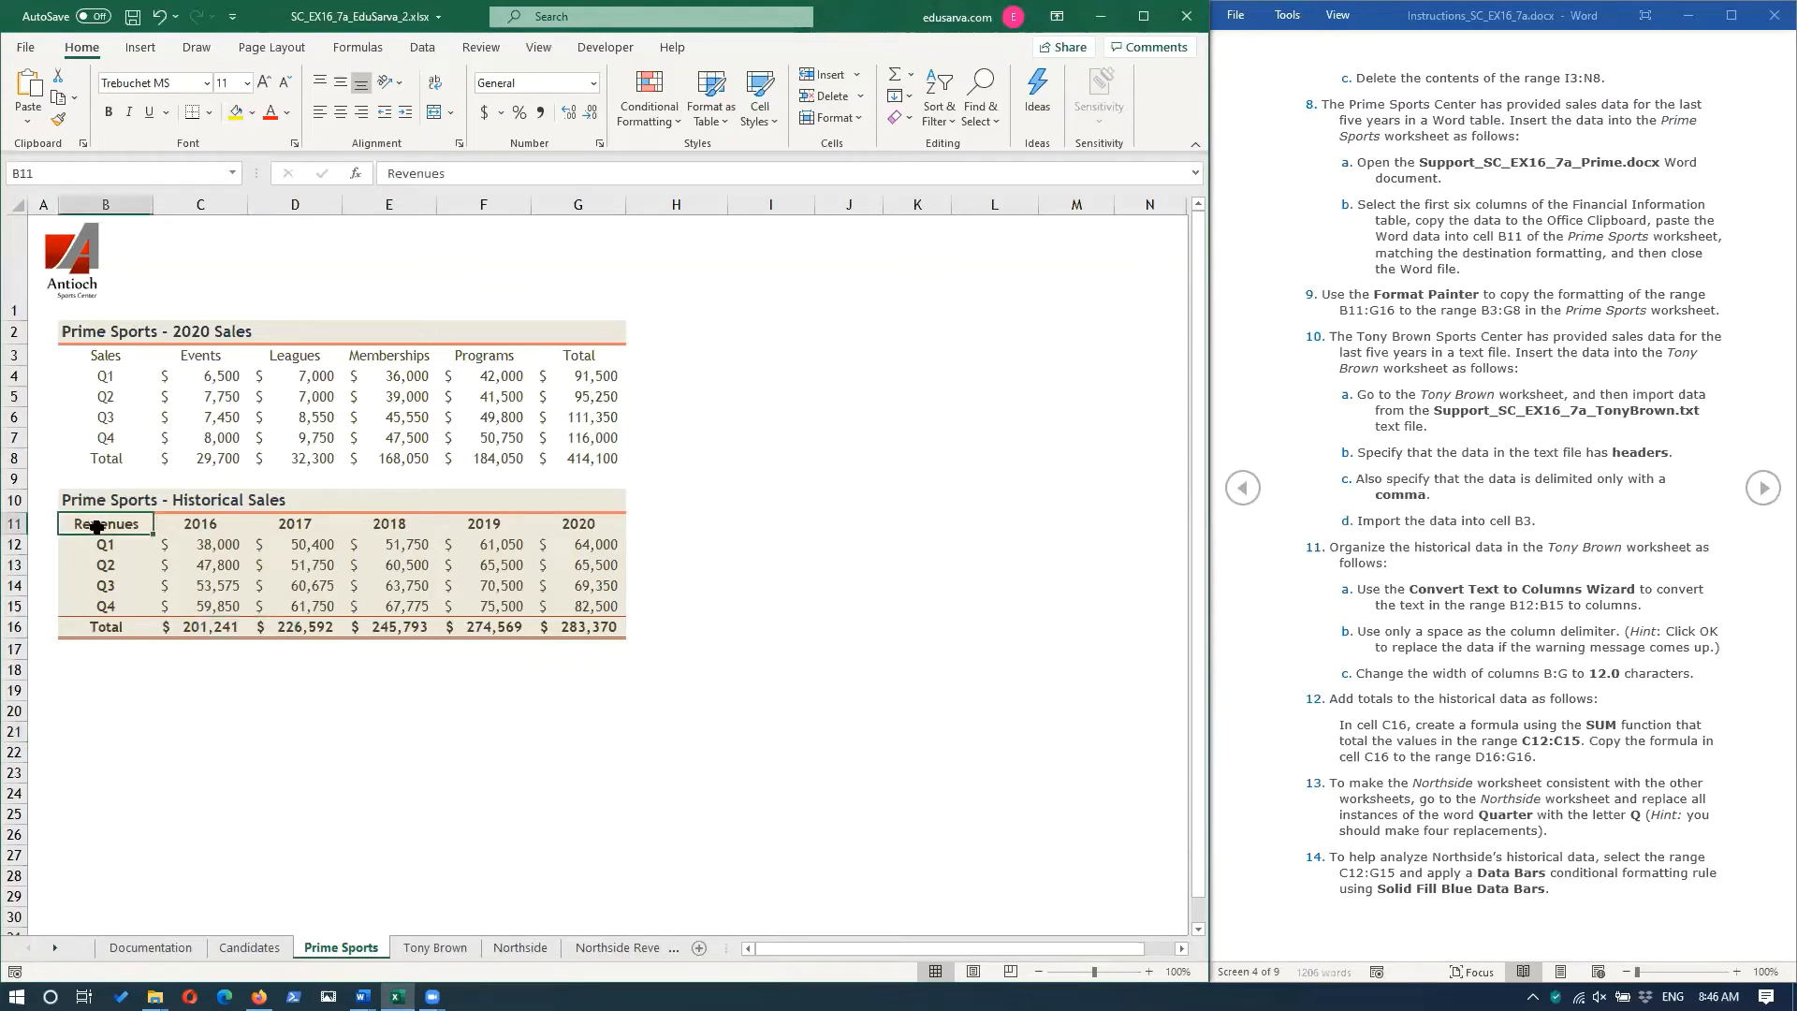
pyautogui.keyDown('shift'); pyautogui.click(574, 636); pyautogui.keyUp('shift')
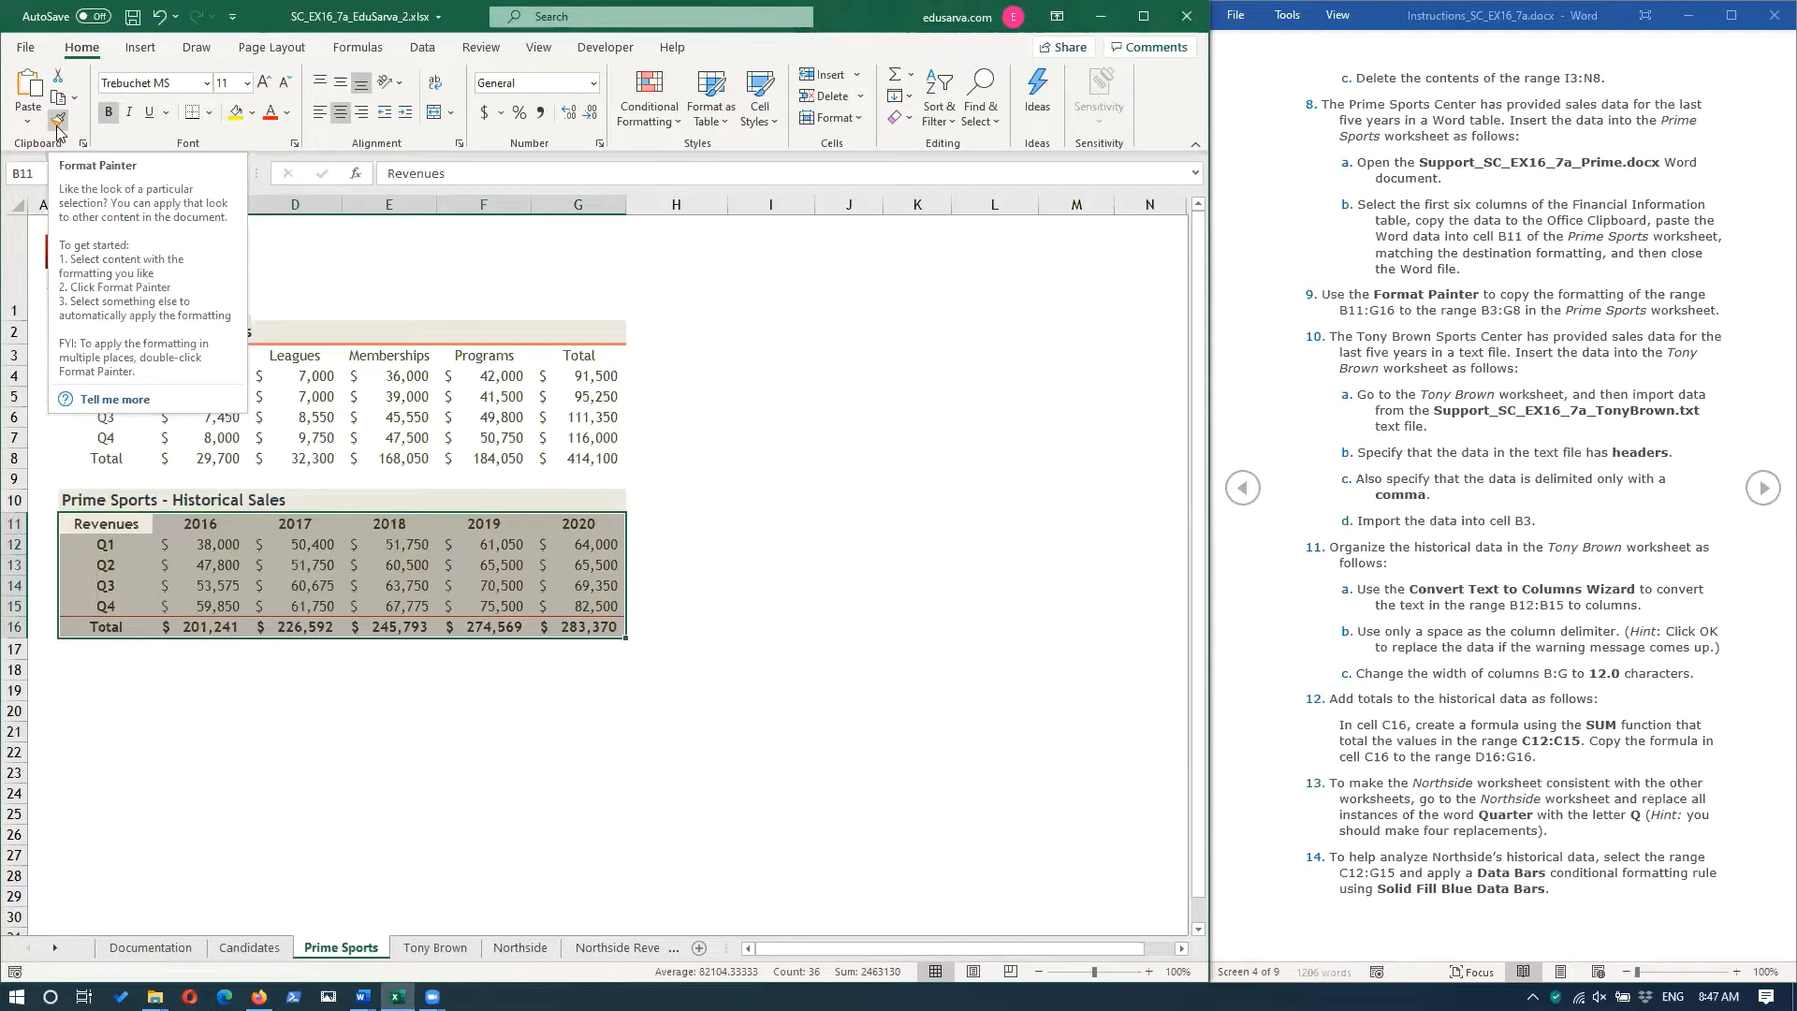
pyautogui.click(58, 122)
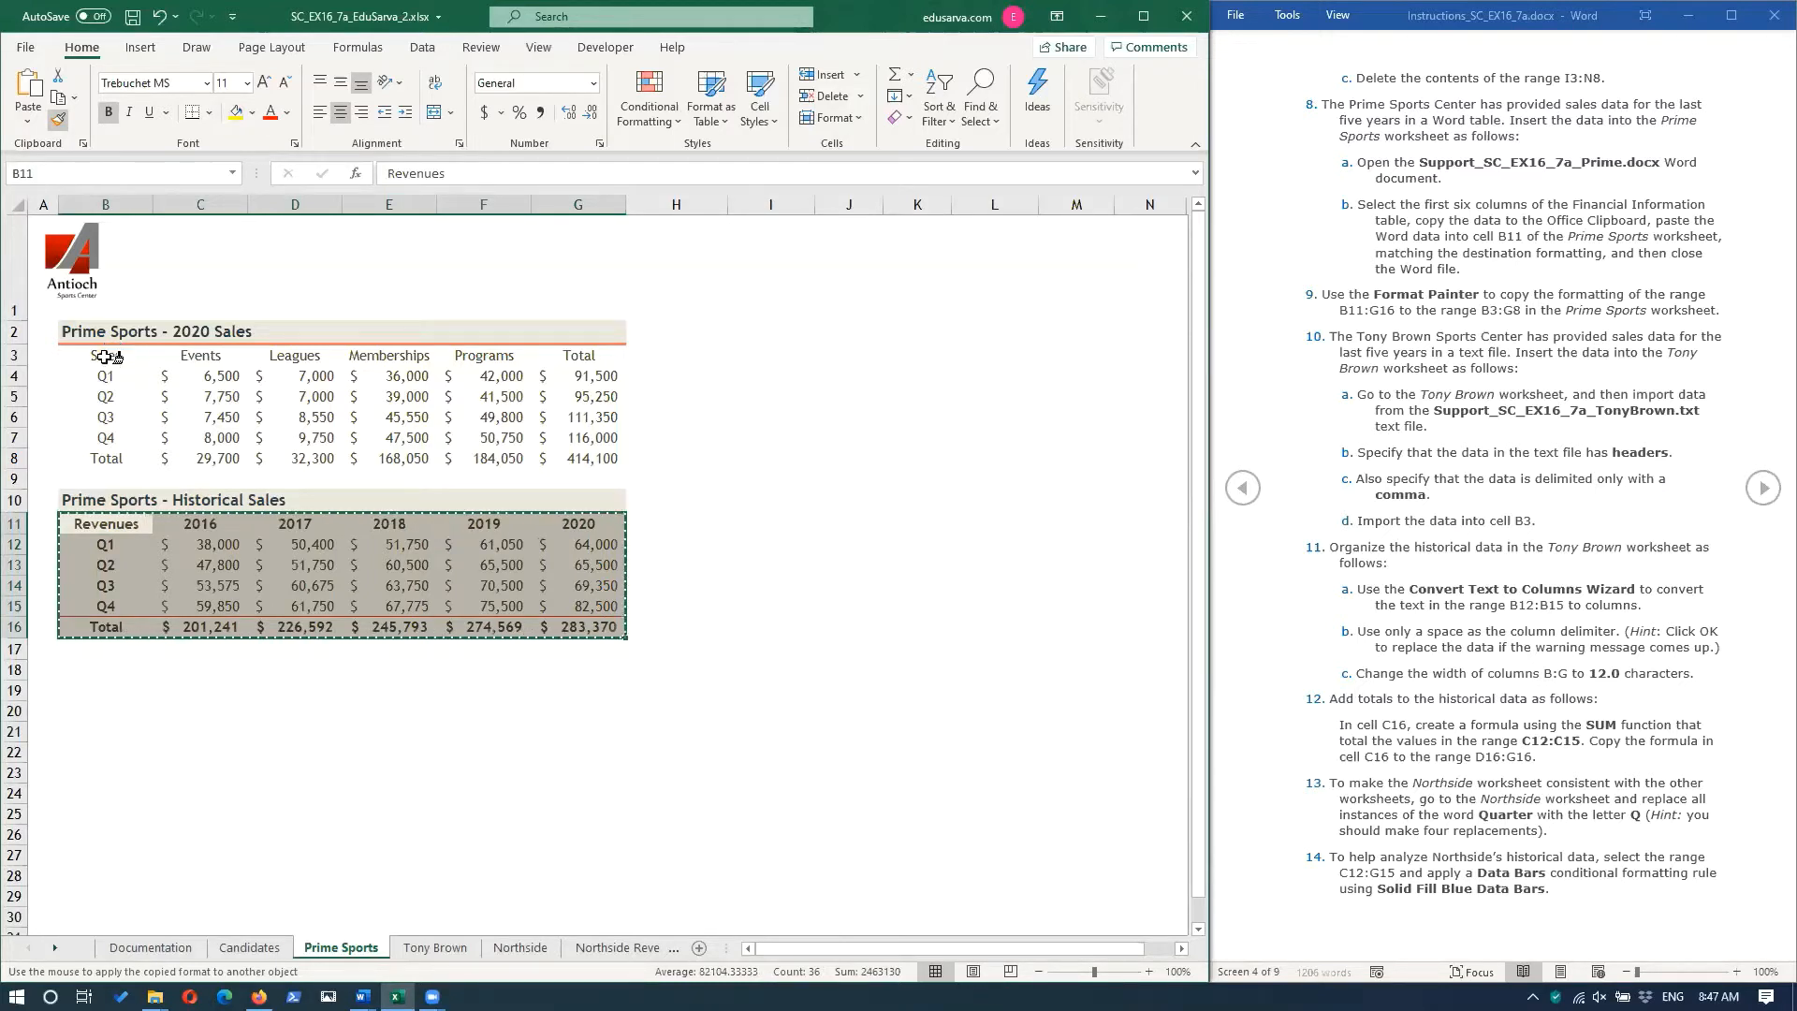
pyautogui.moveTo(126, 357); pyautogui.dragTo(586, 457)
pyautogui.click(668, 674)
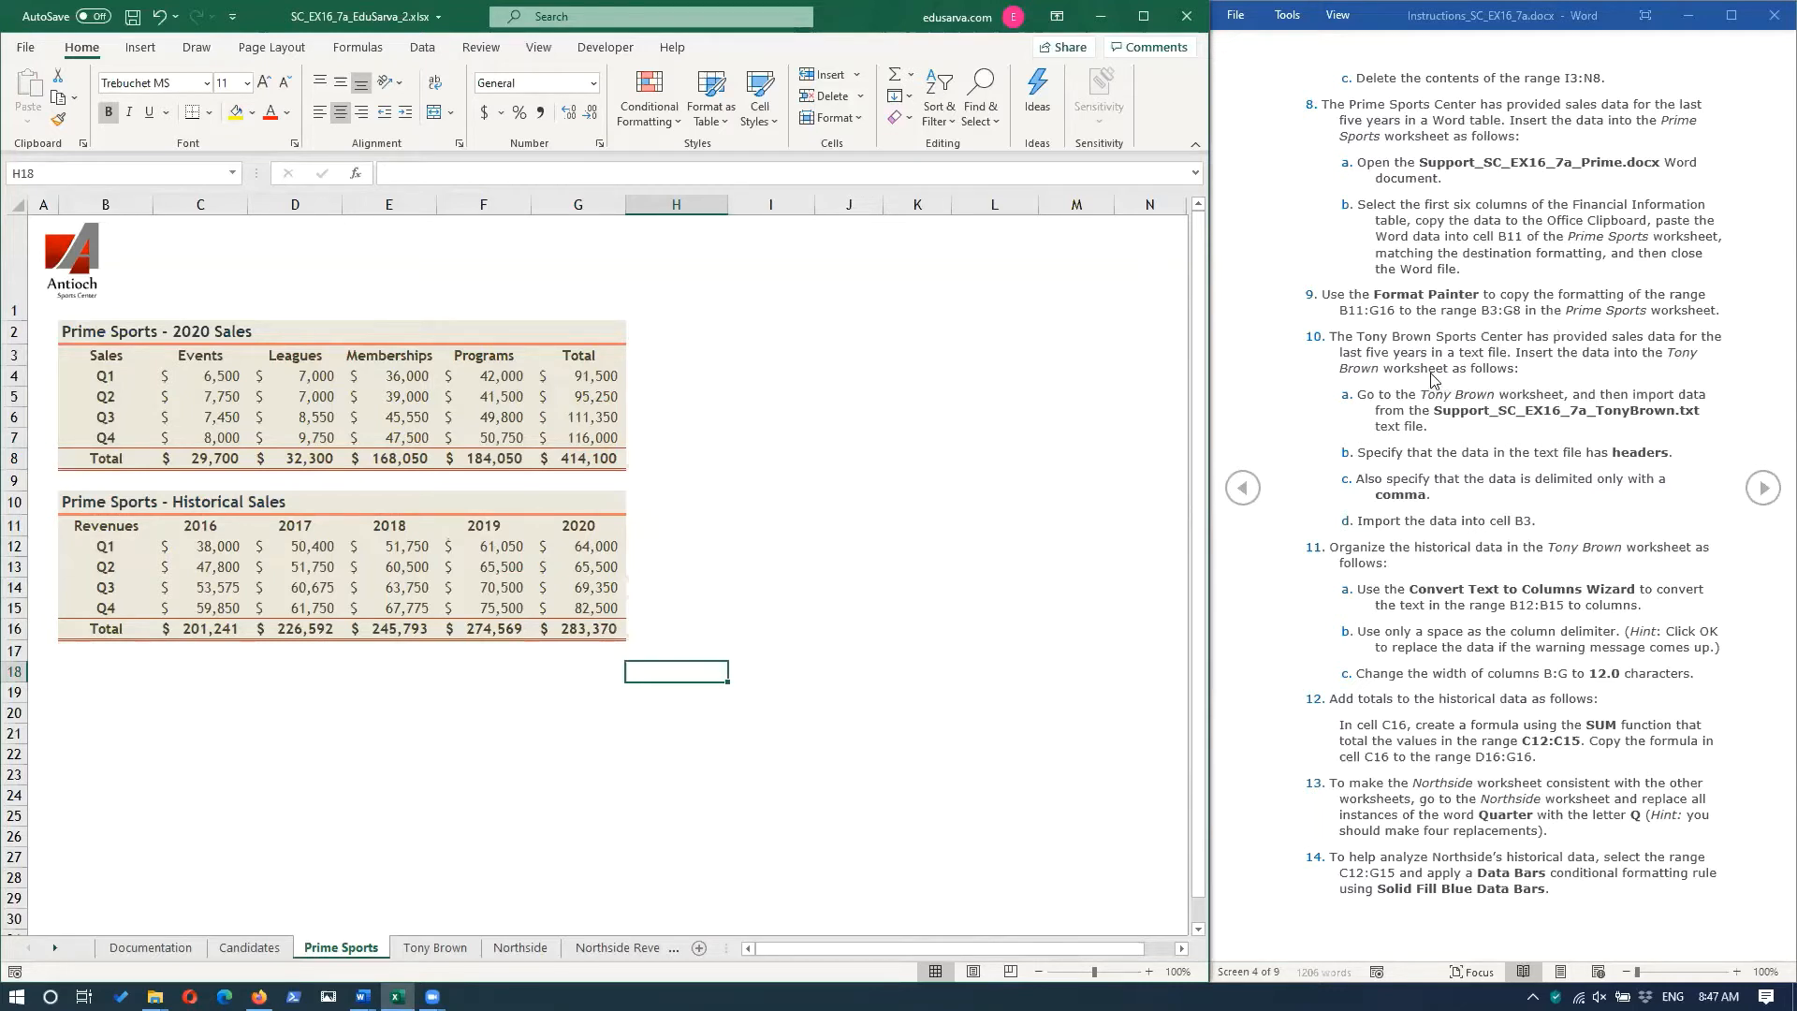
# Go to the Tony Brown worksheet and review the contents of Support_SC_EX16_7a_TonyBrown.txt from the Downloads folder.
pyautogui.click(436, 947)
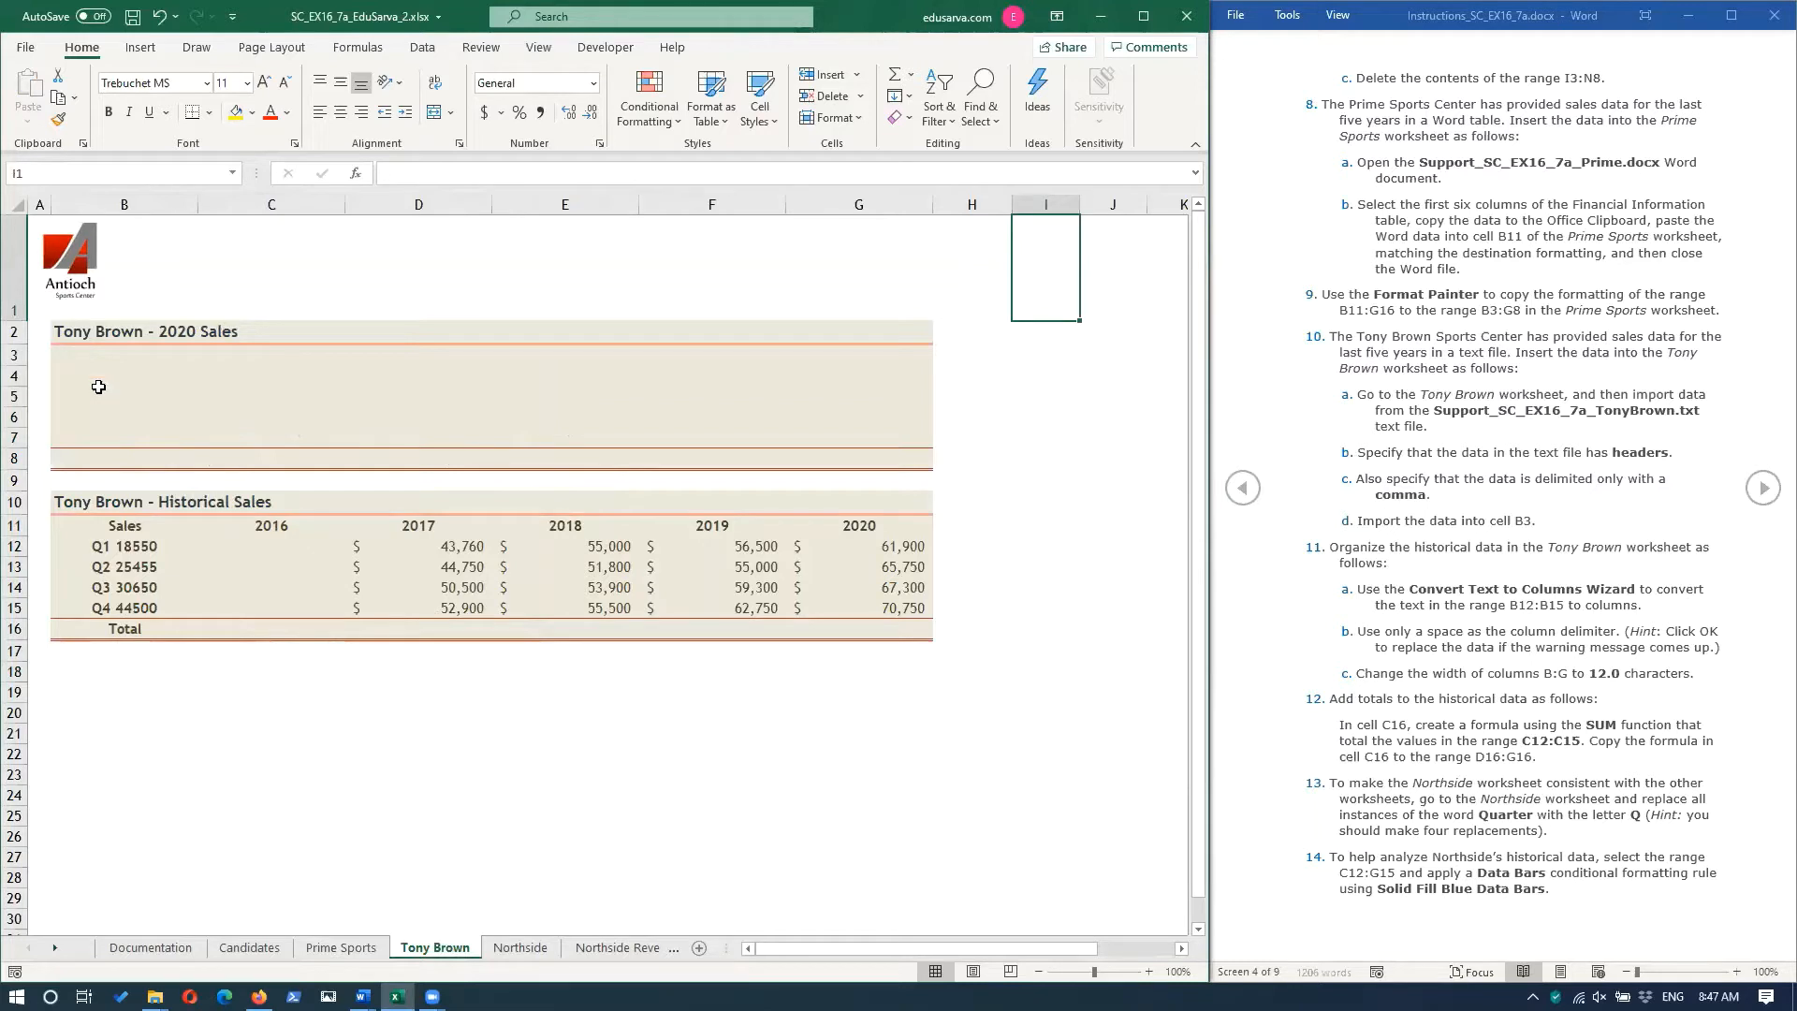
pyautogui.moveTo(155, 997)
pyautogui.moveTo(136, 931)
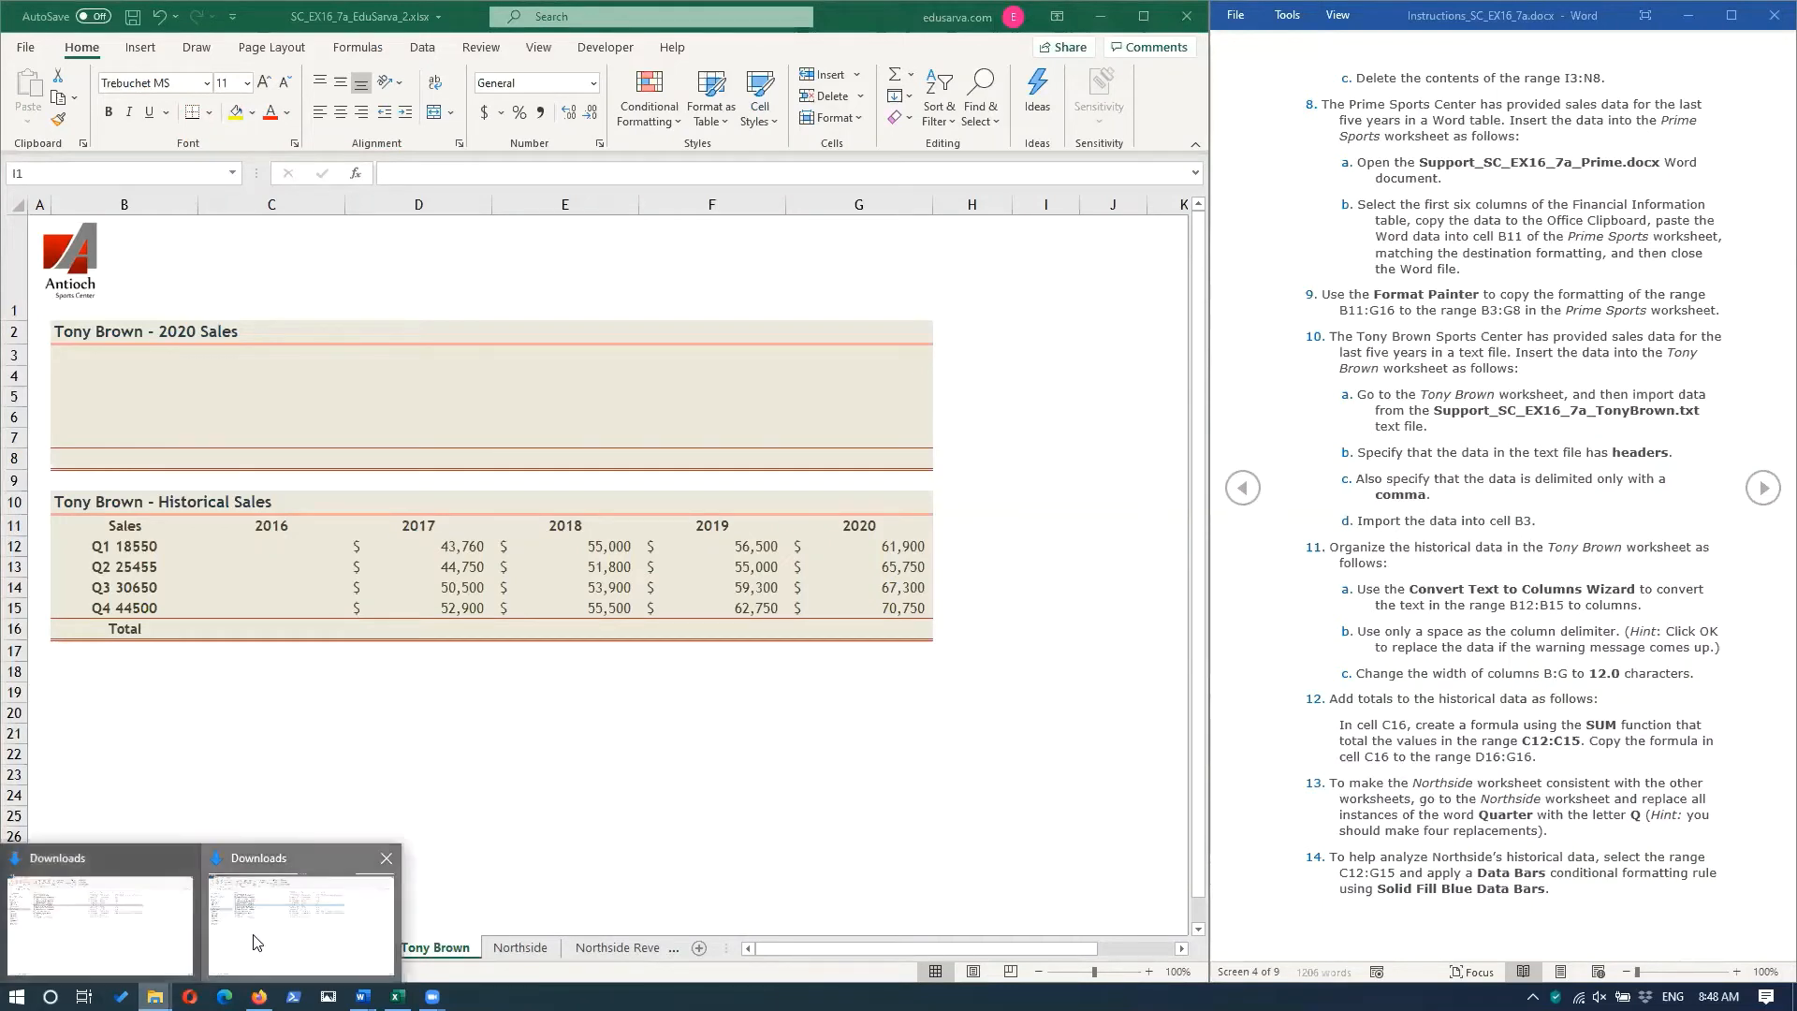
pyautogui.click(257, 942)
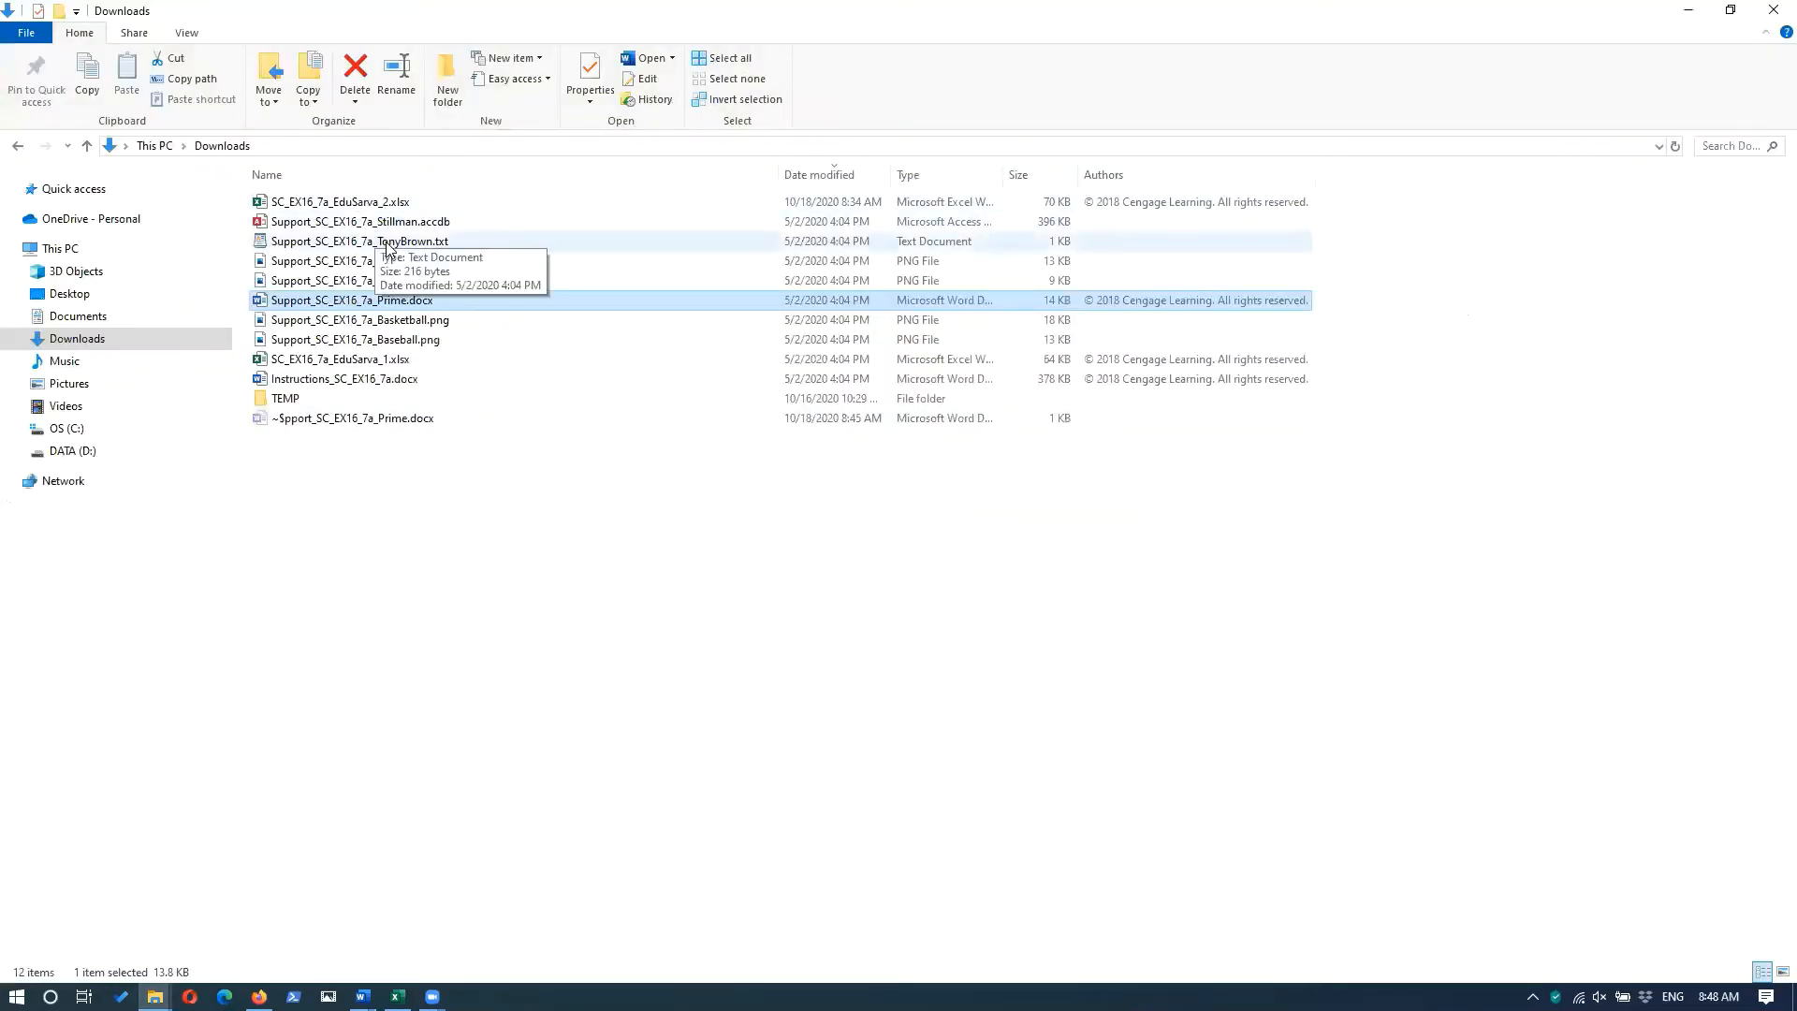
pyautogui.doubleClick(389, 246)
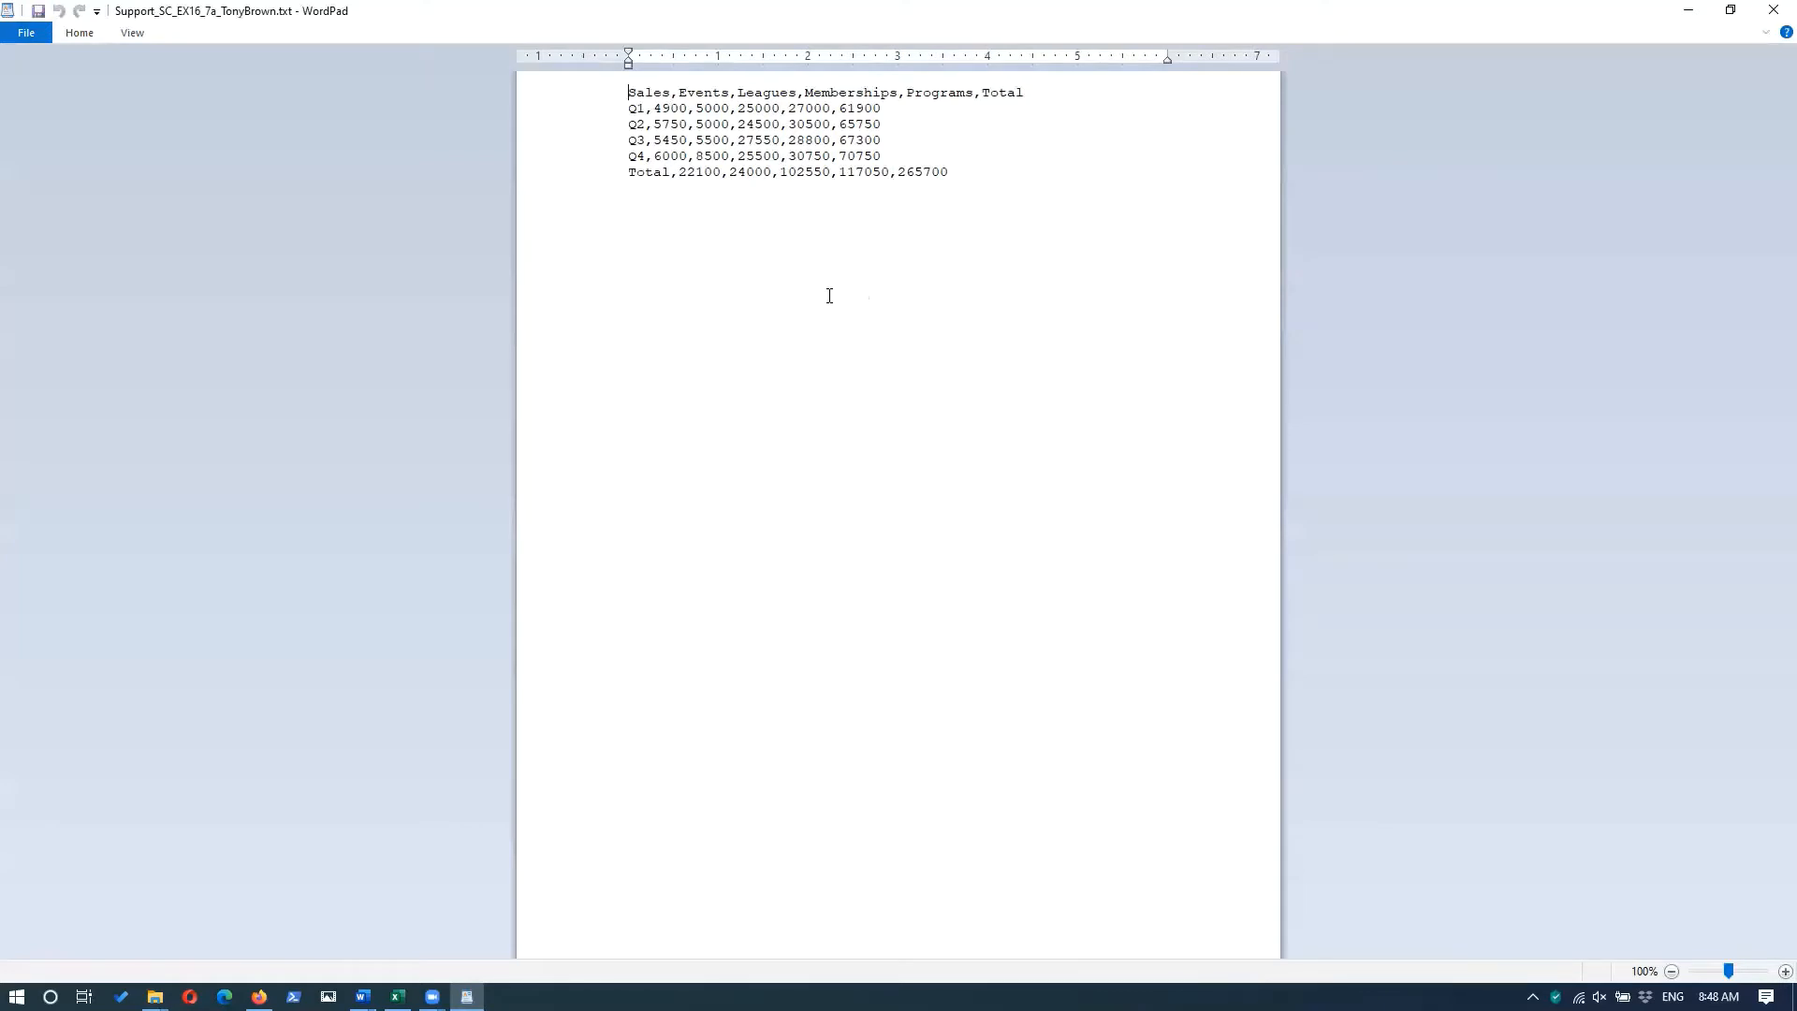
pyautogui.click(1770, 12)
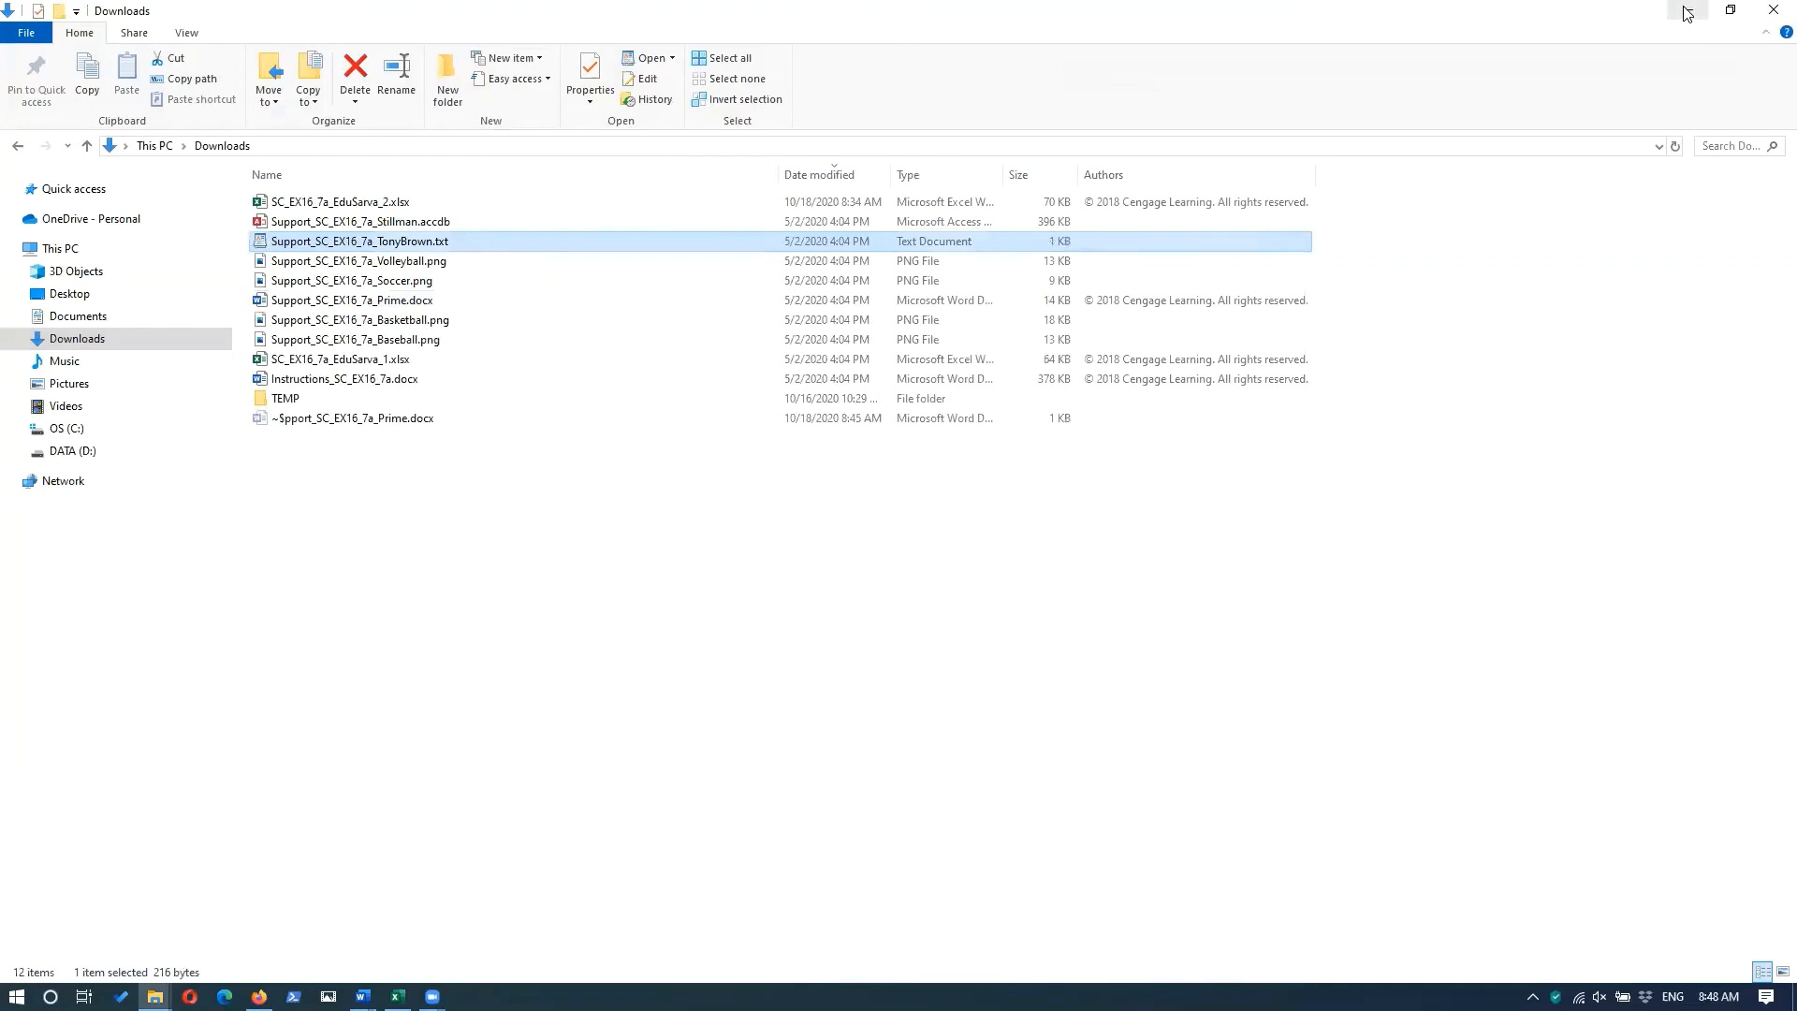
pyautogui.click(1687, 13)
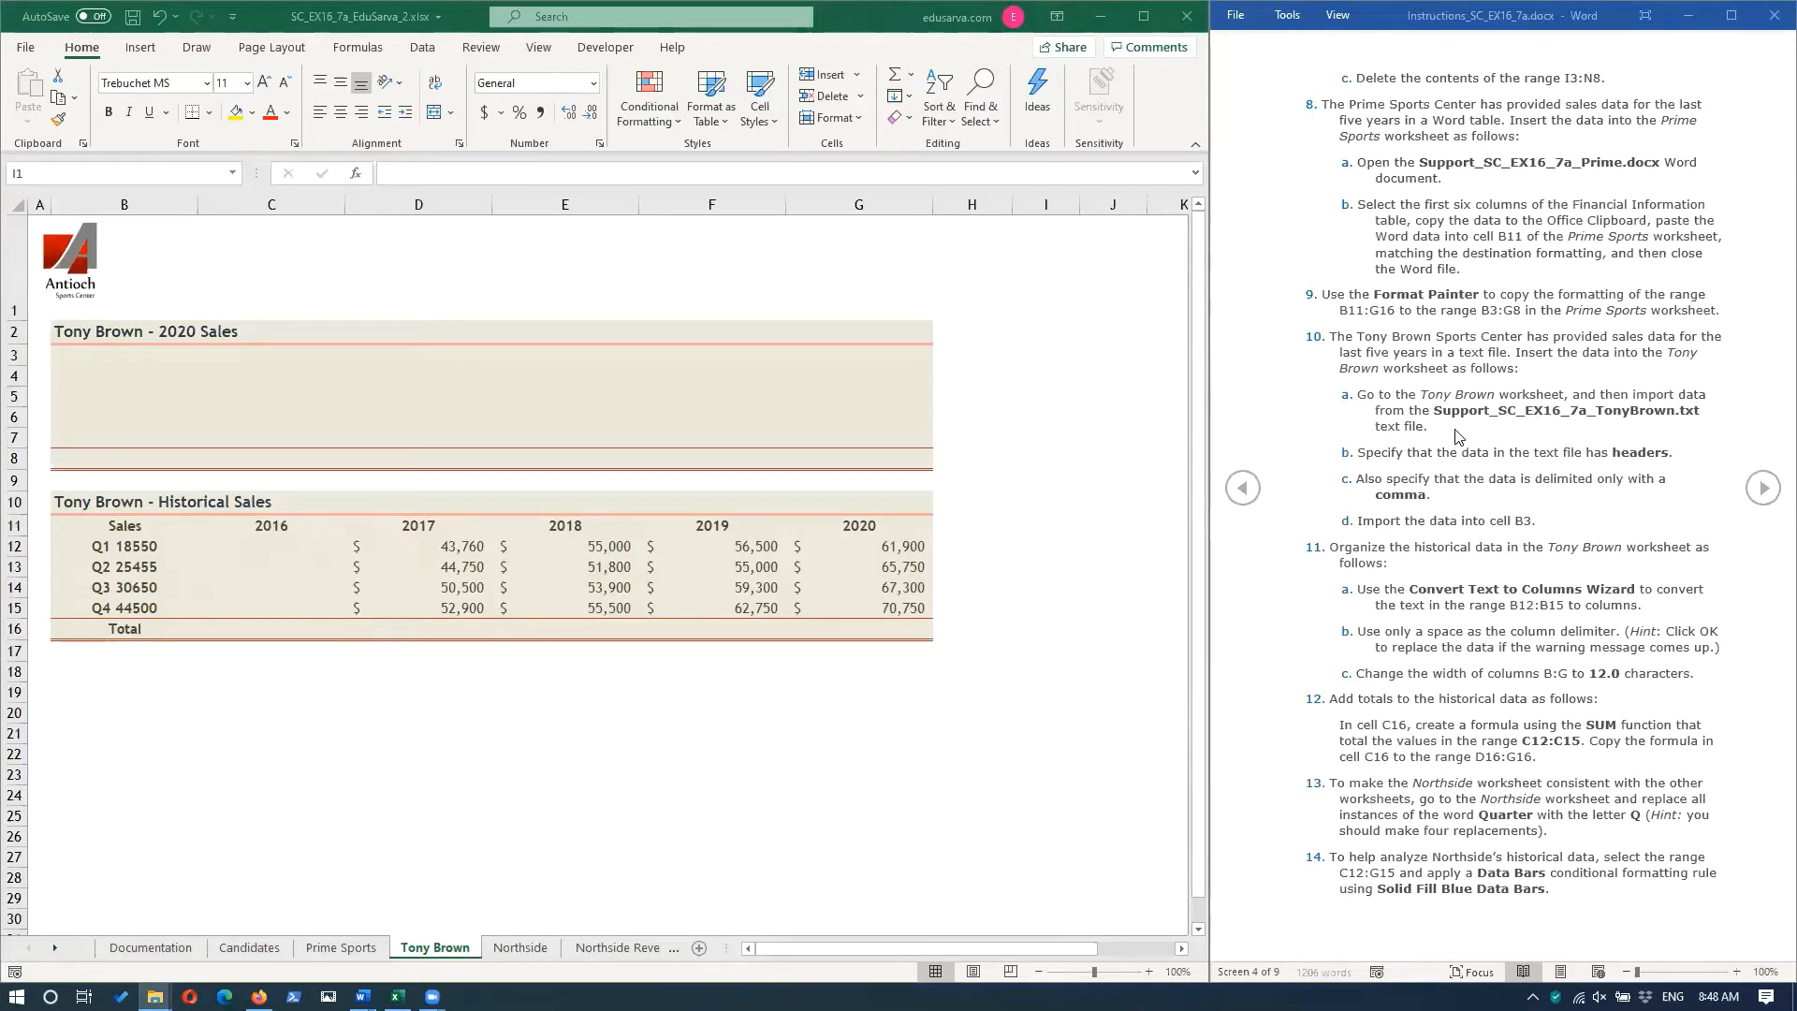
# Start a text file import at cell B3 of the Tony Brown worksheet, using Support_SC_EX16_7a_TonyBrown.txt as the source.
pyautogui.click(66, 351)
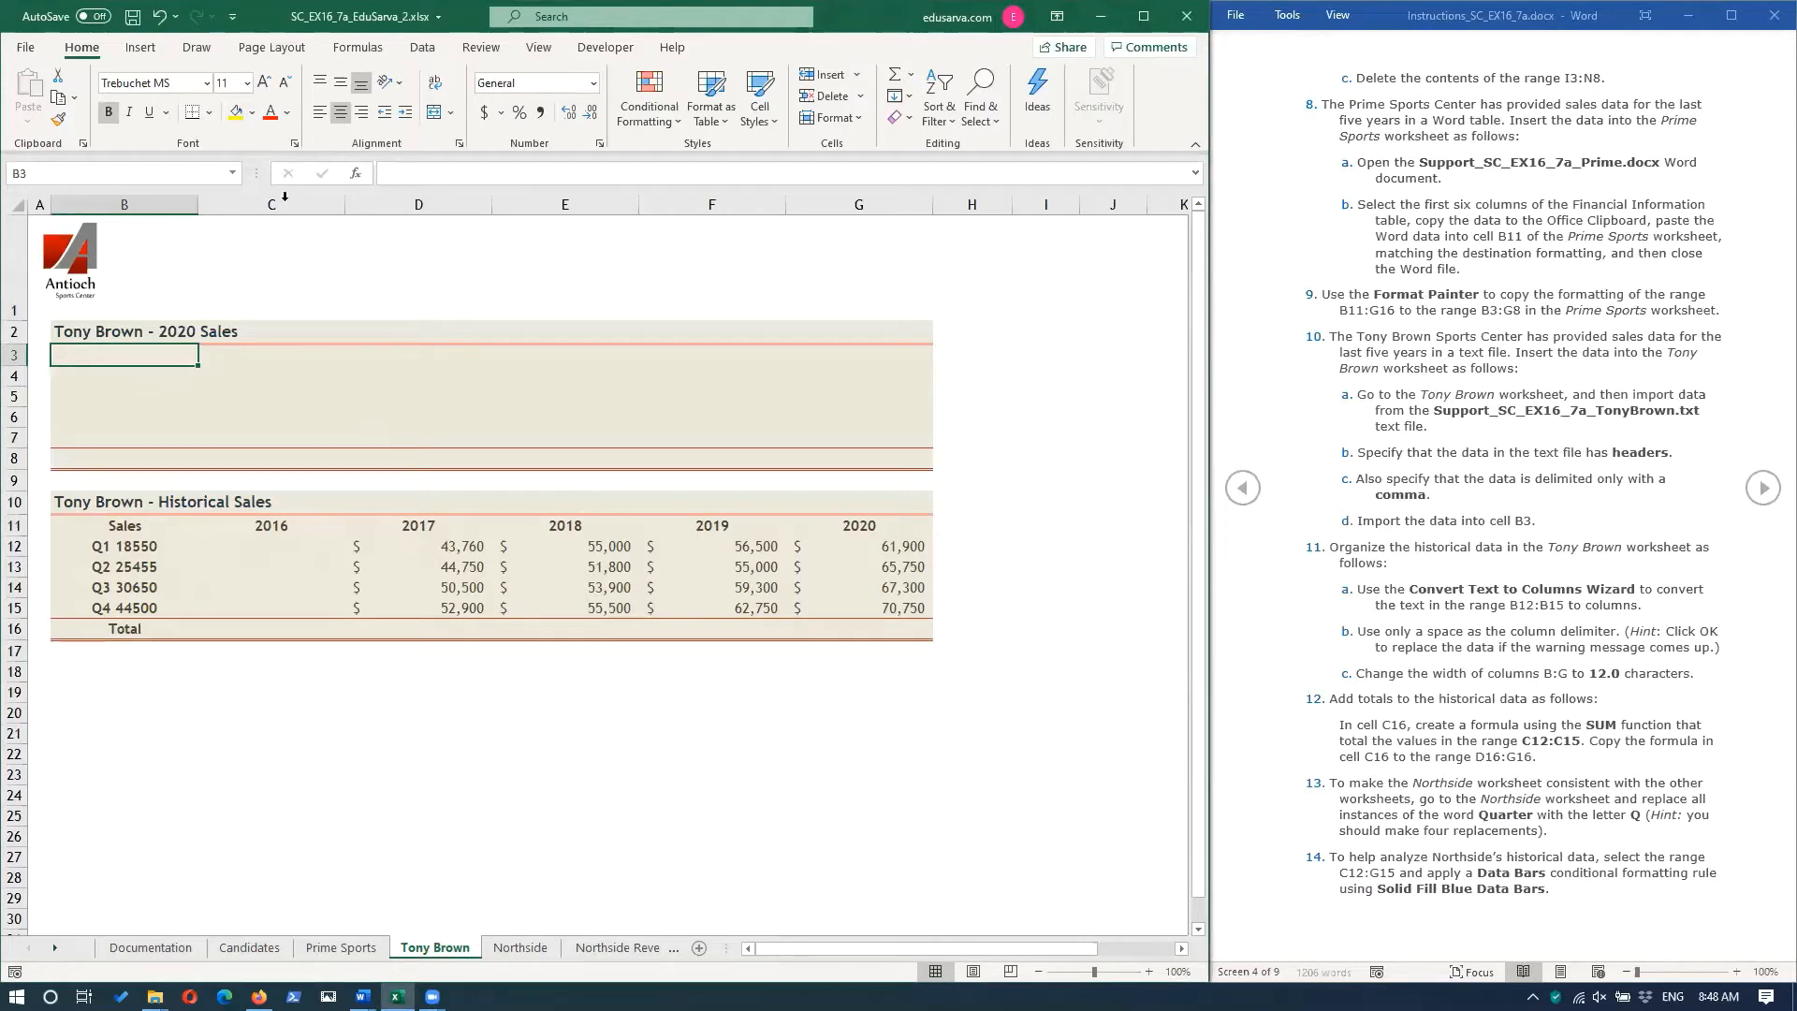
pyautogui.click(422, 46)
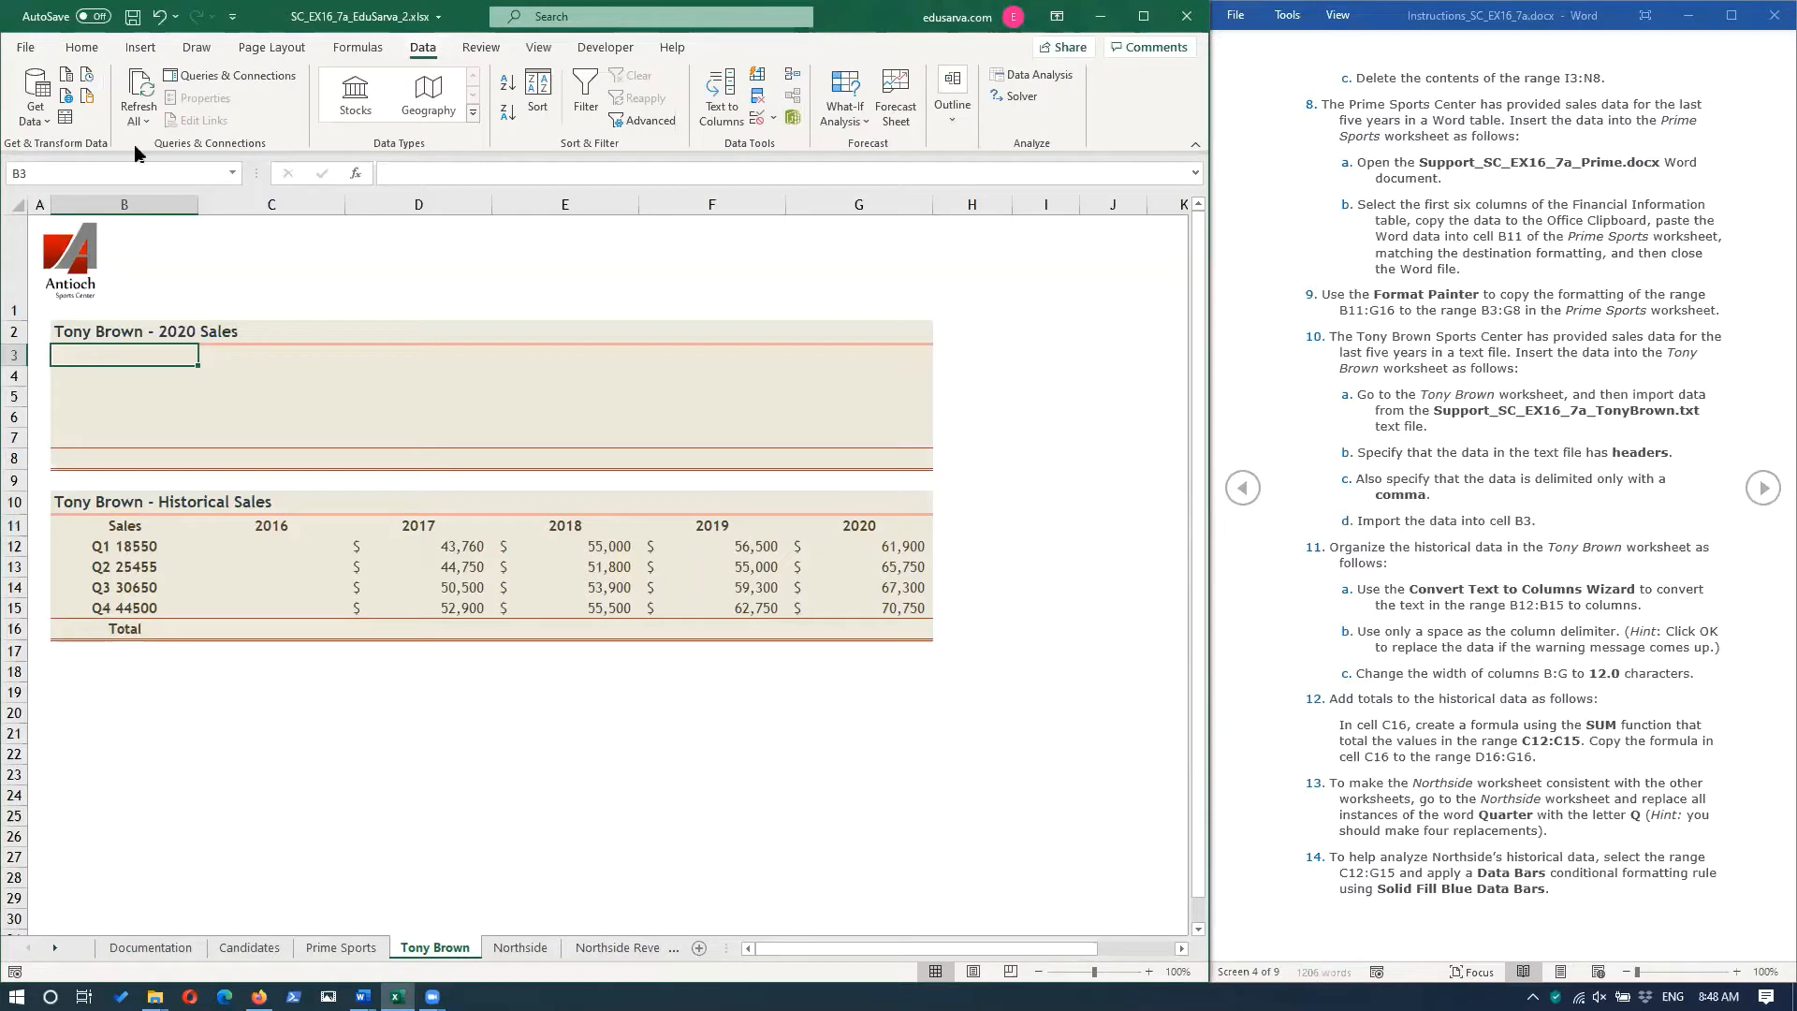
pyautogui.click(41, 120)
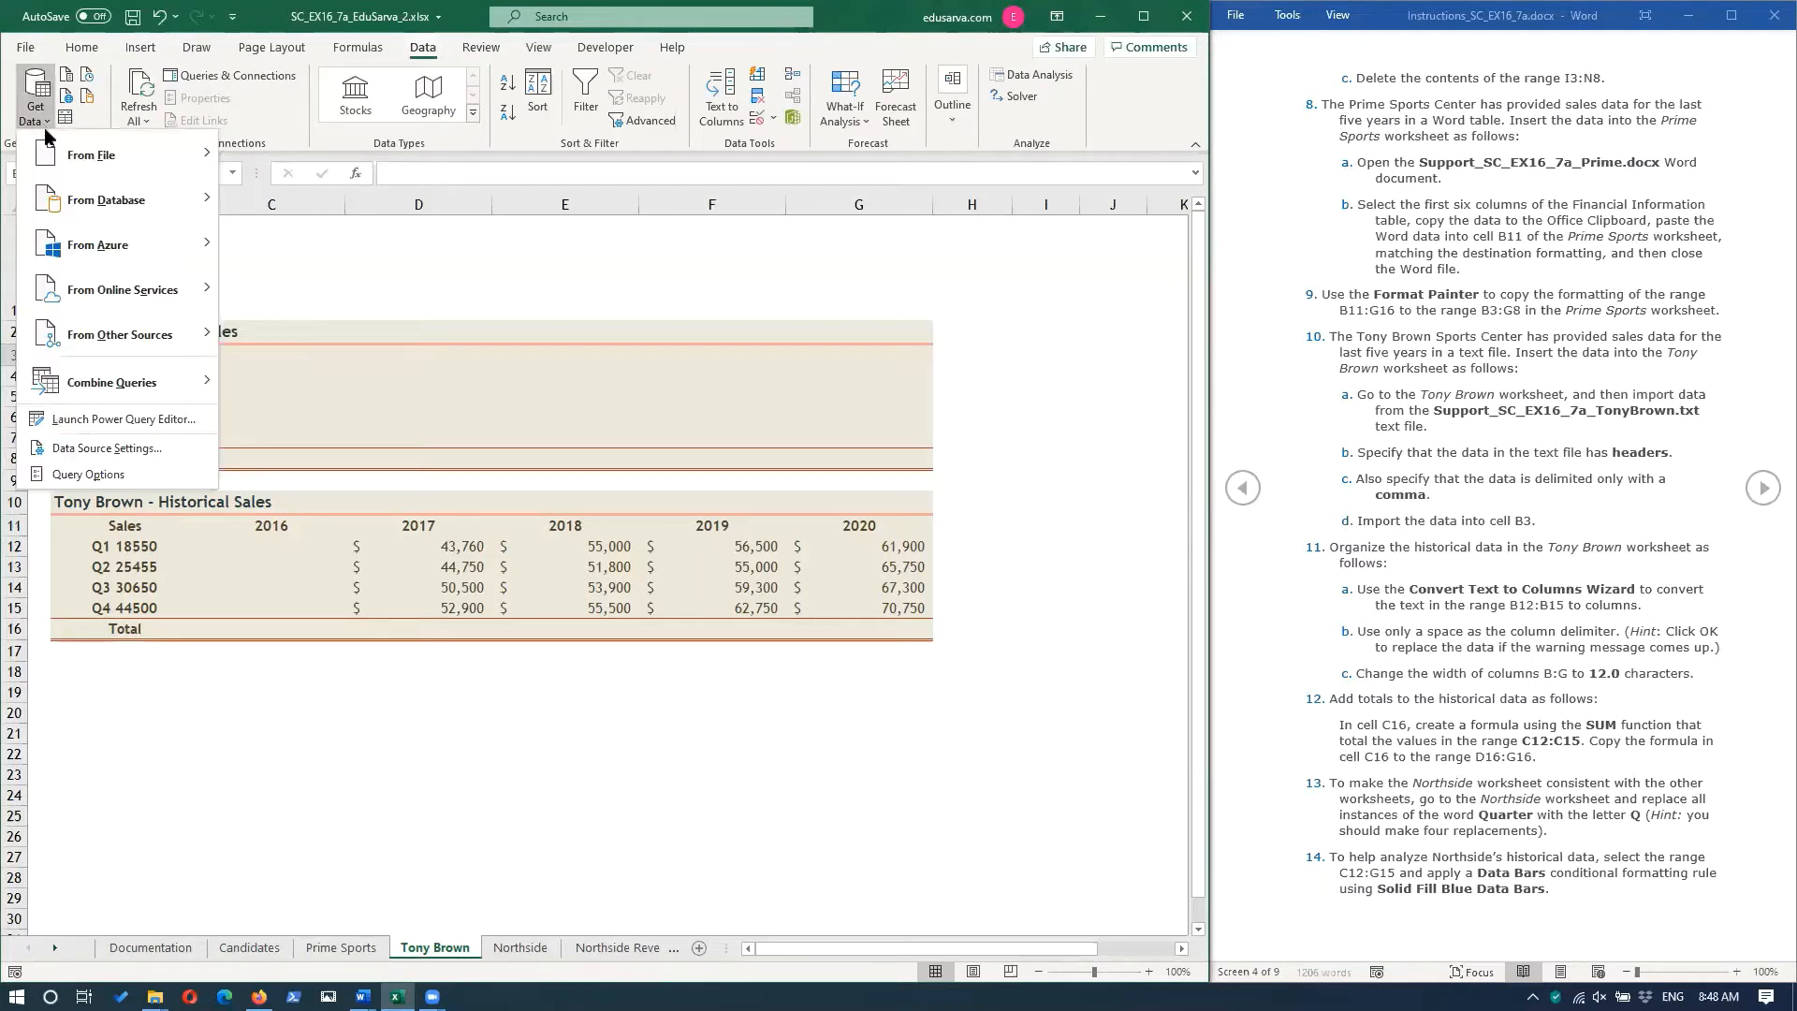
pyautogui.moveTo(89, 168)
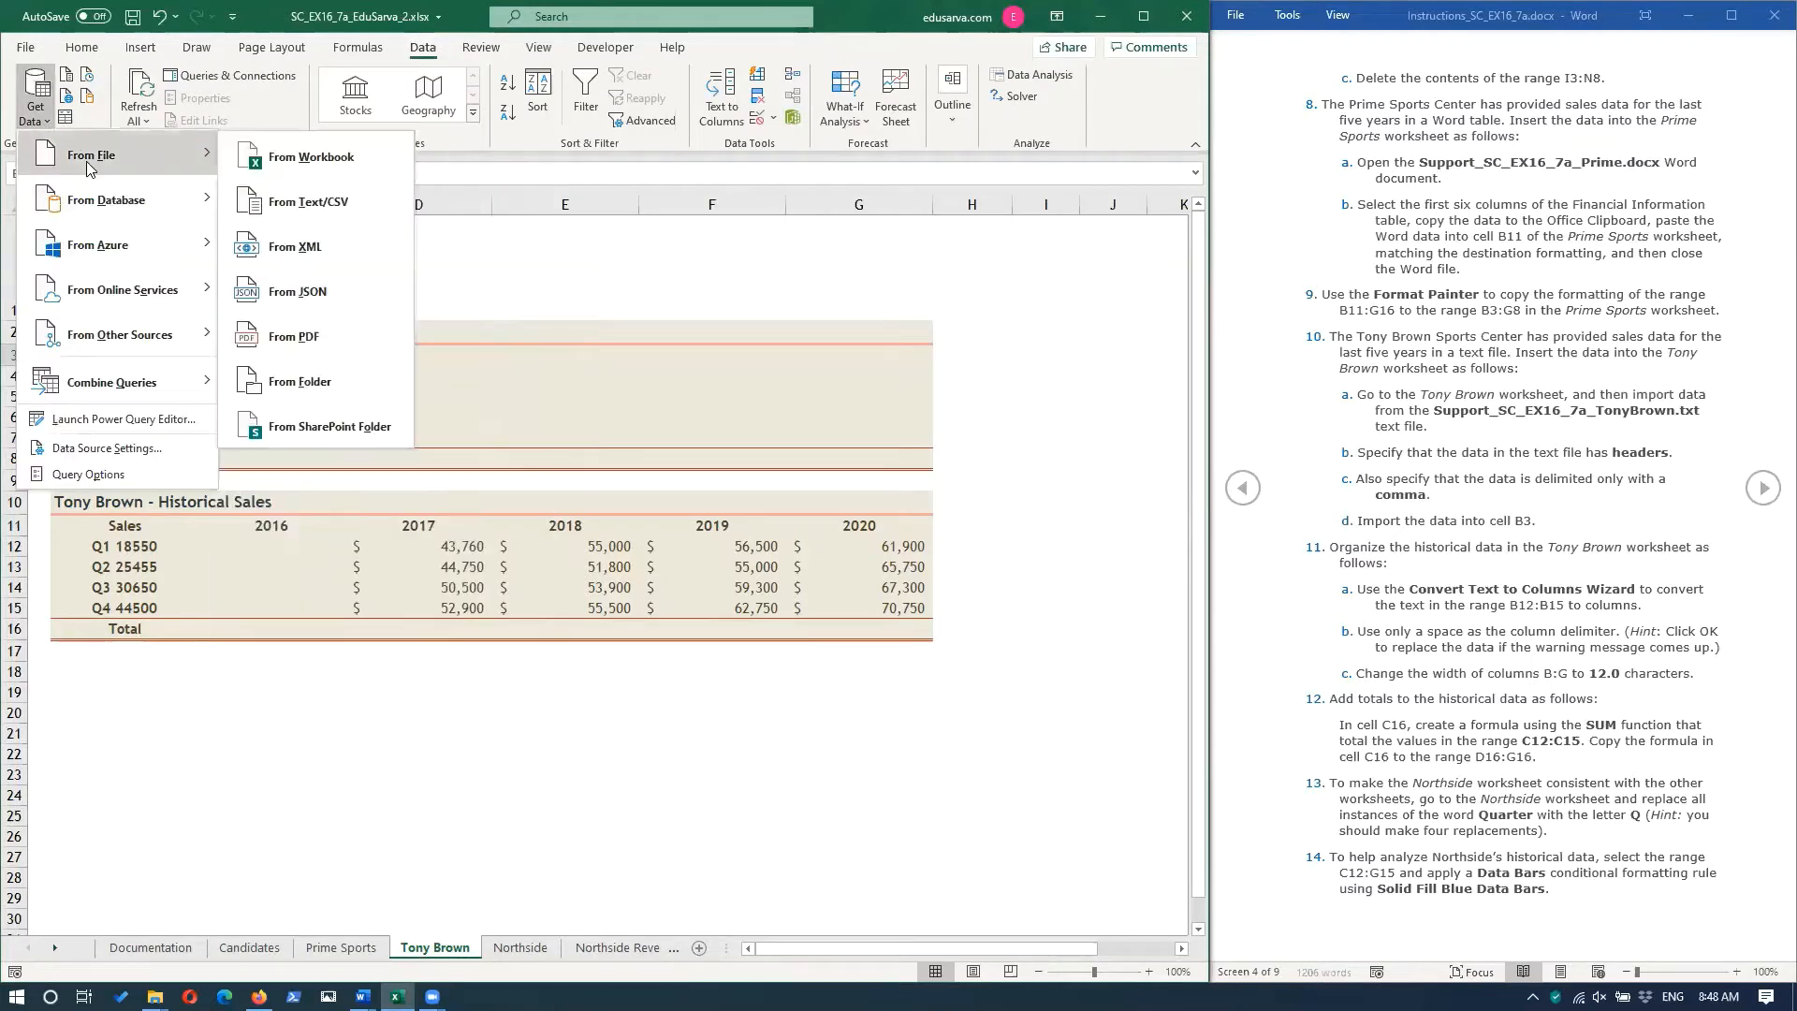
pyautogui.click(334, 202)
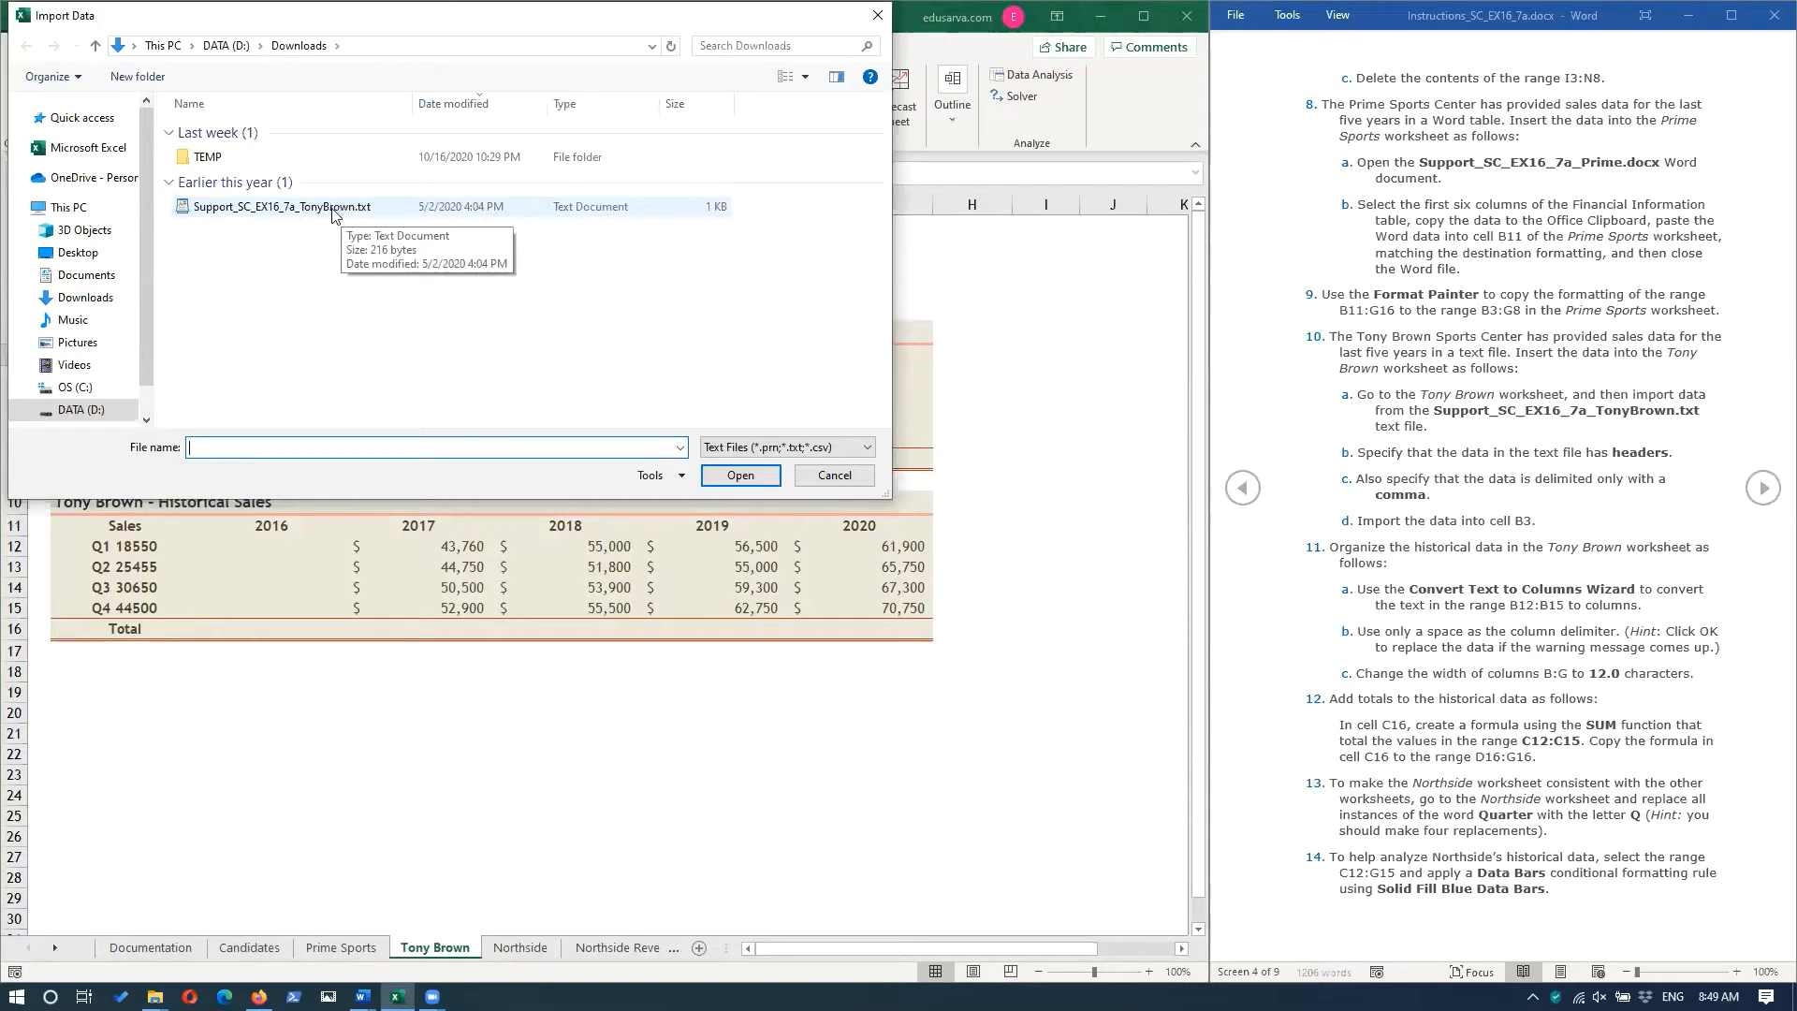
pyautogui.click(262, 215)
pyautogui.click(744, 483)
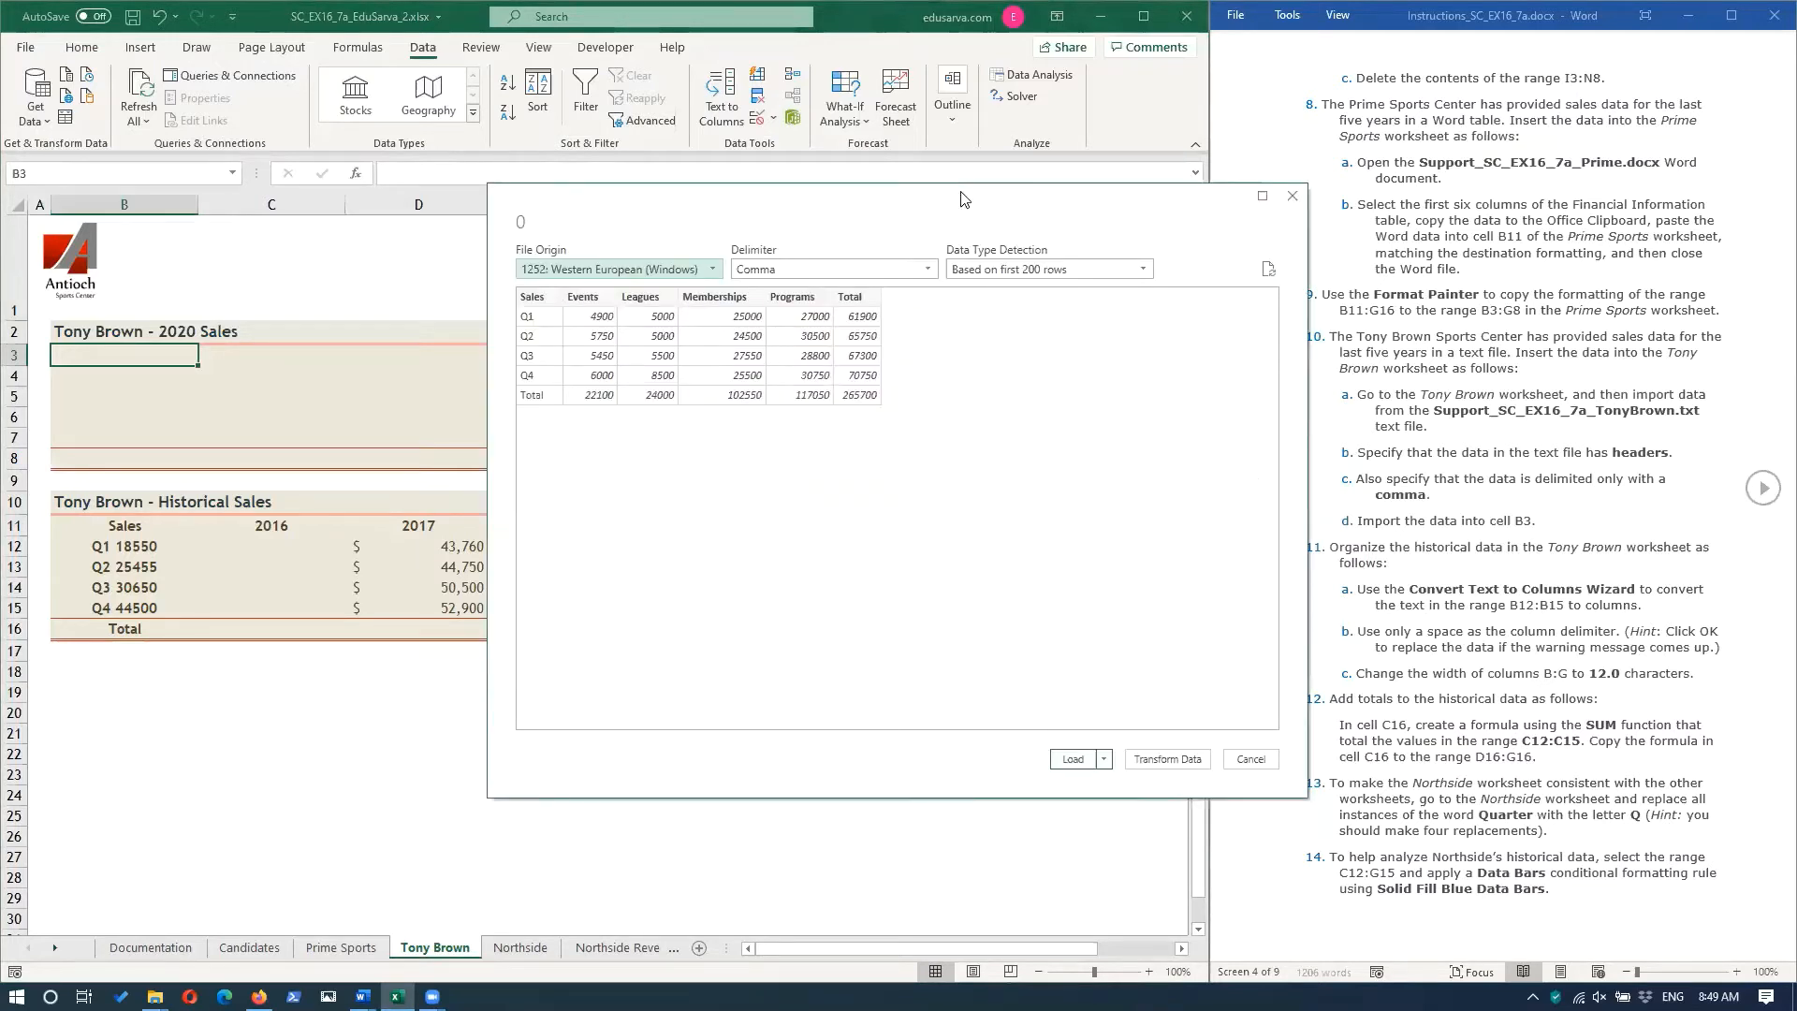
# Specify Comma as the delimiter for the imported text data.
pyautogui.moveTo(963, 199); pyautogui.dragTo(732, 239)
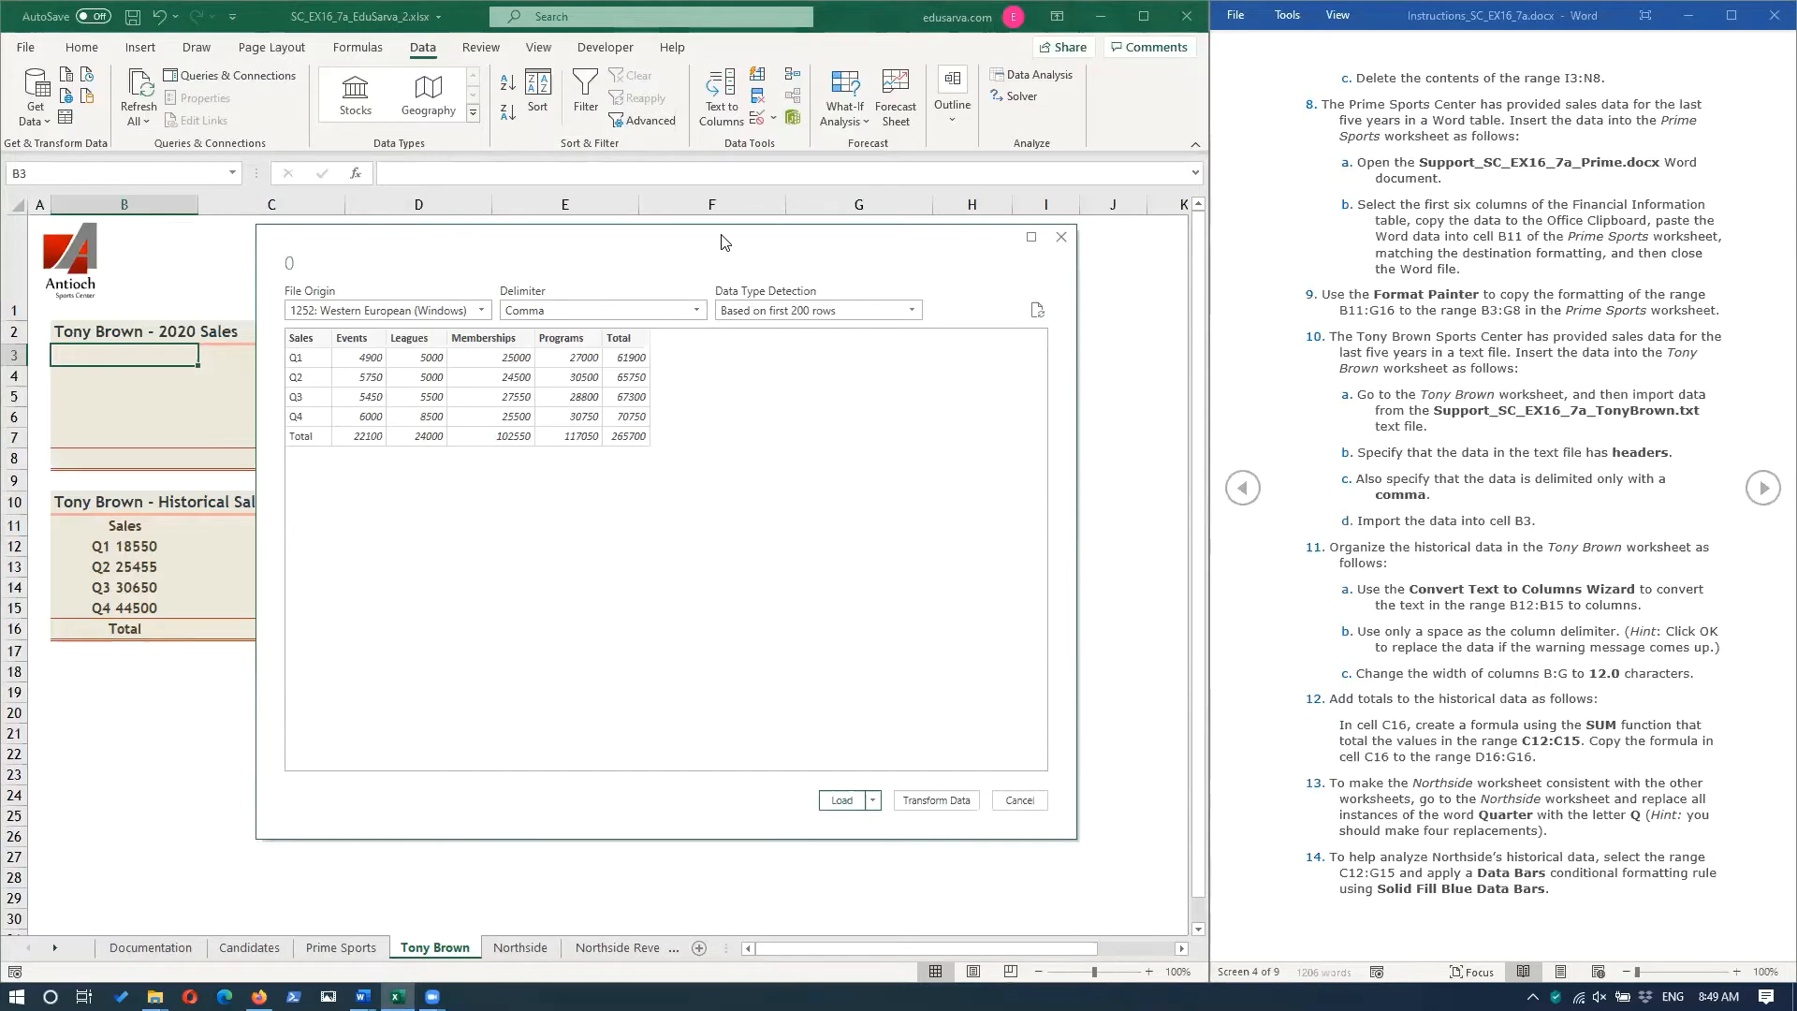
pyautogui.moveTo(722, 242); pyautogui.dragTo(713, 280)
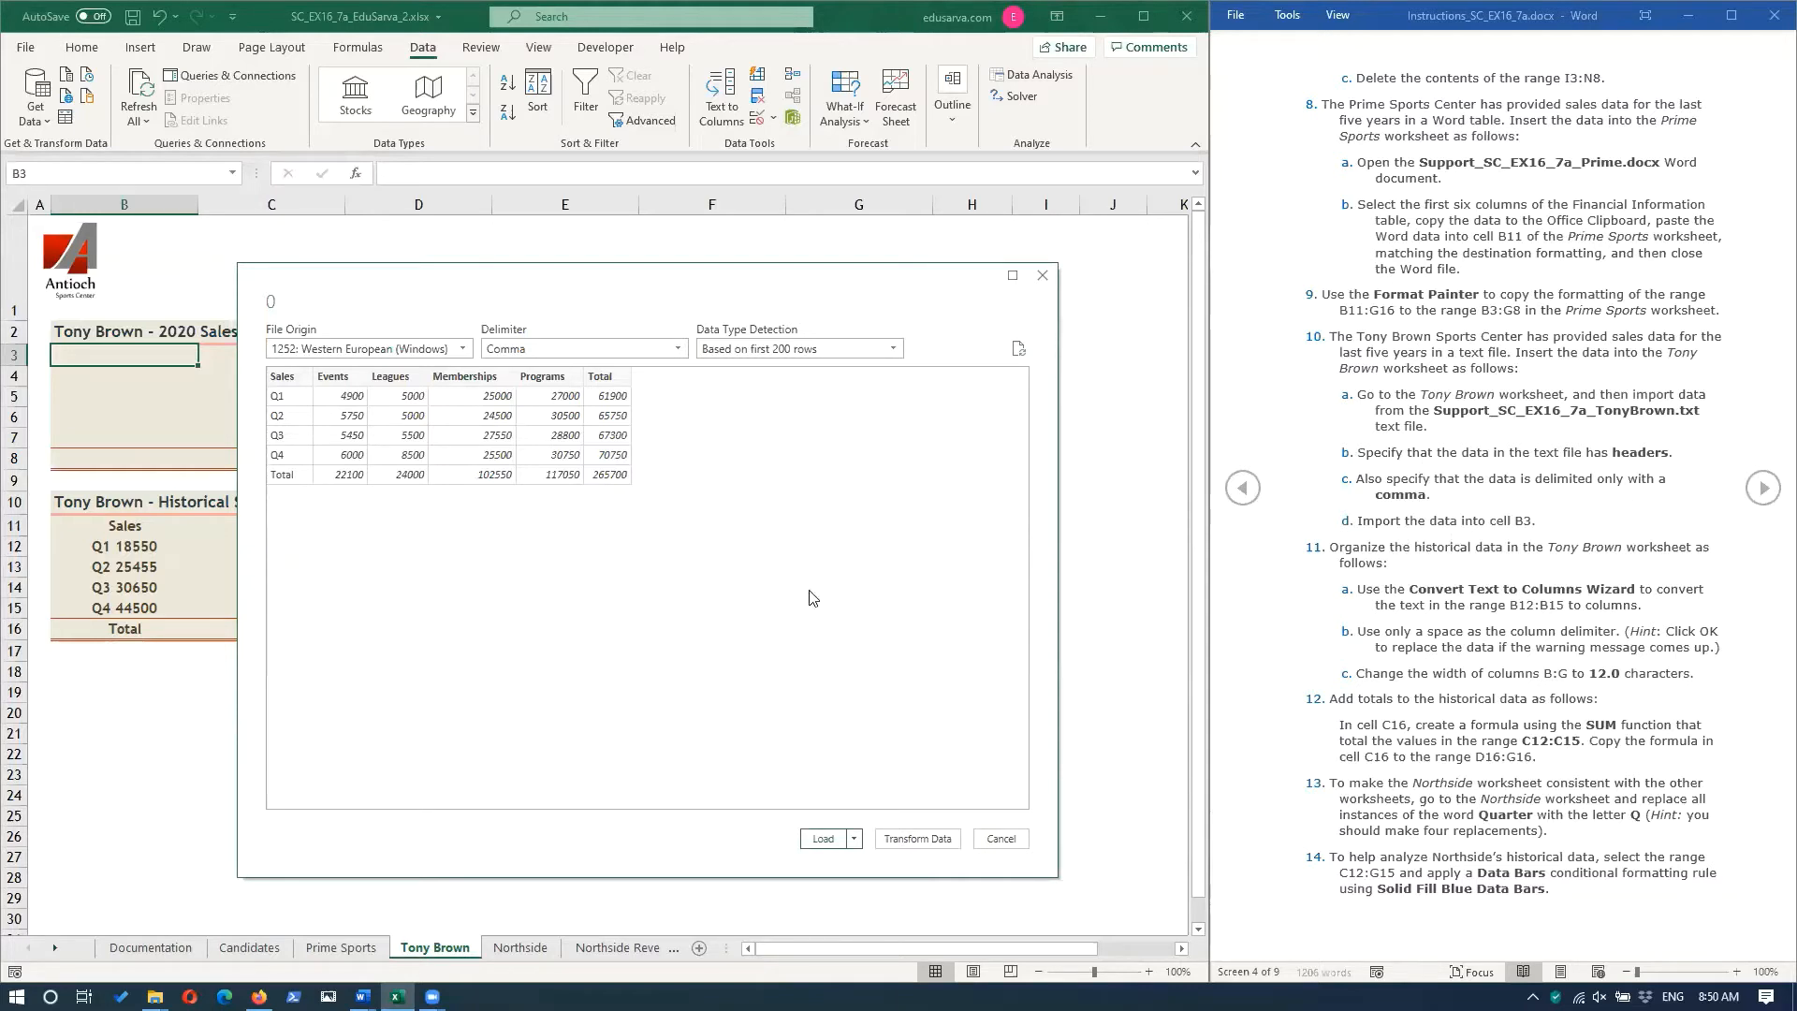
pyautogui.click(672, 349)
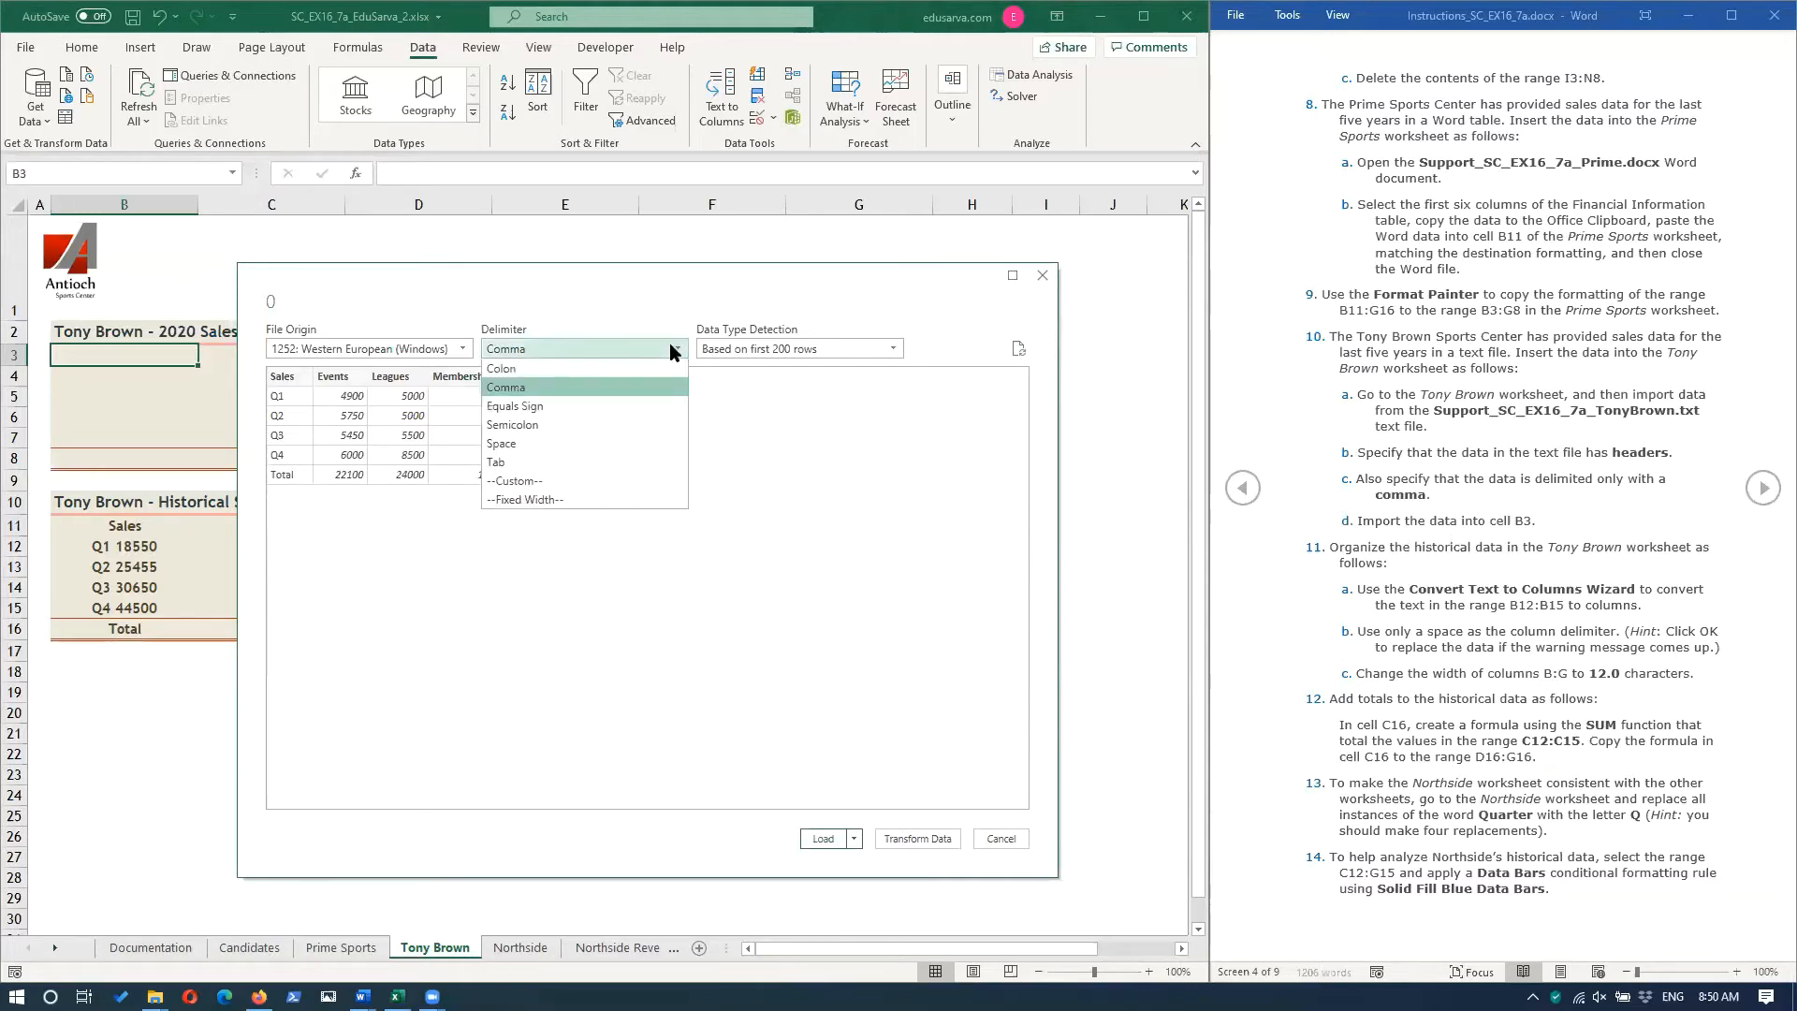
pyautogui.click(540, 387)
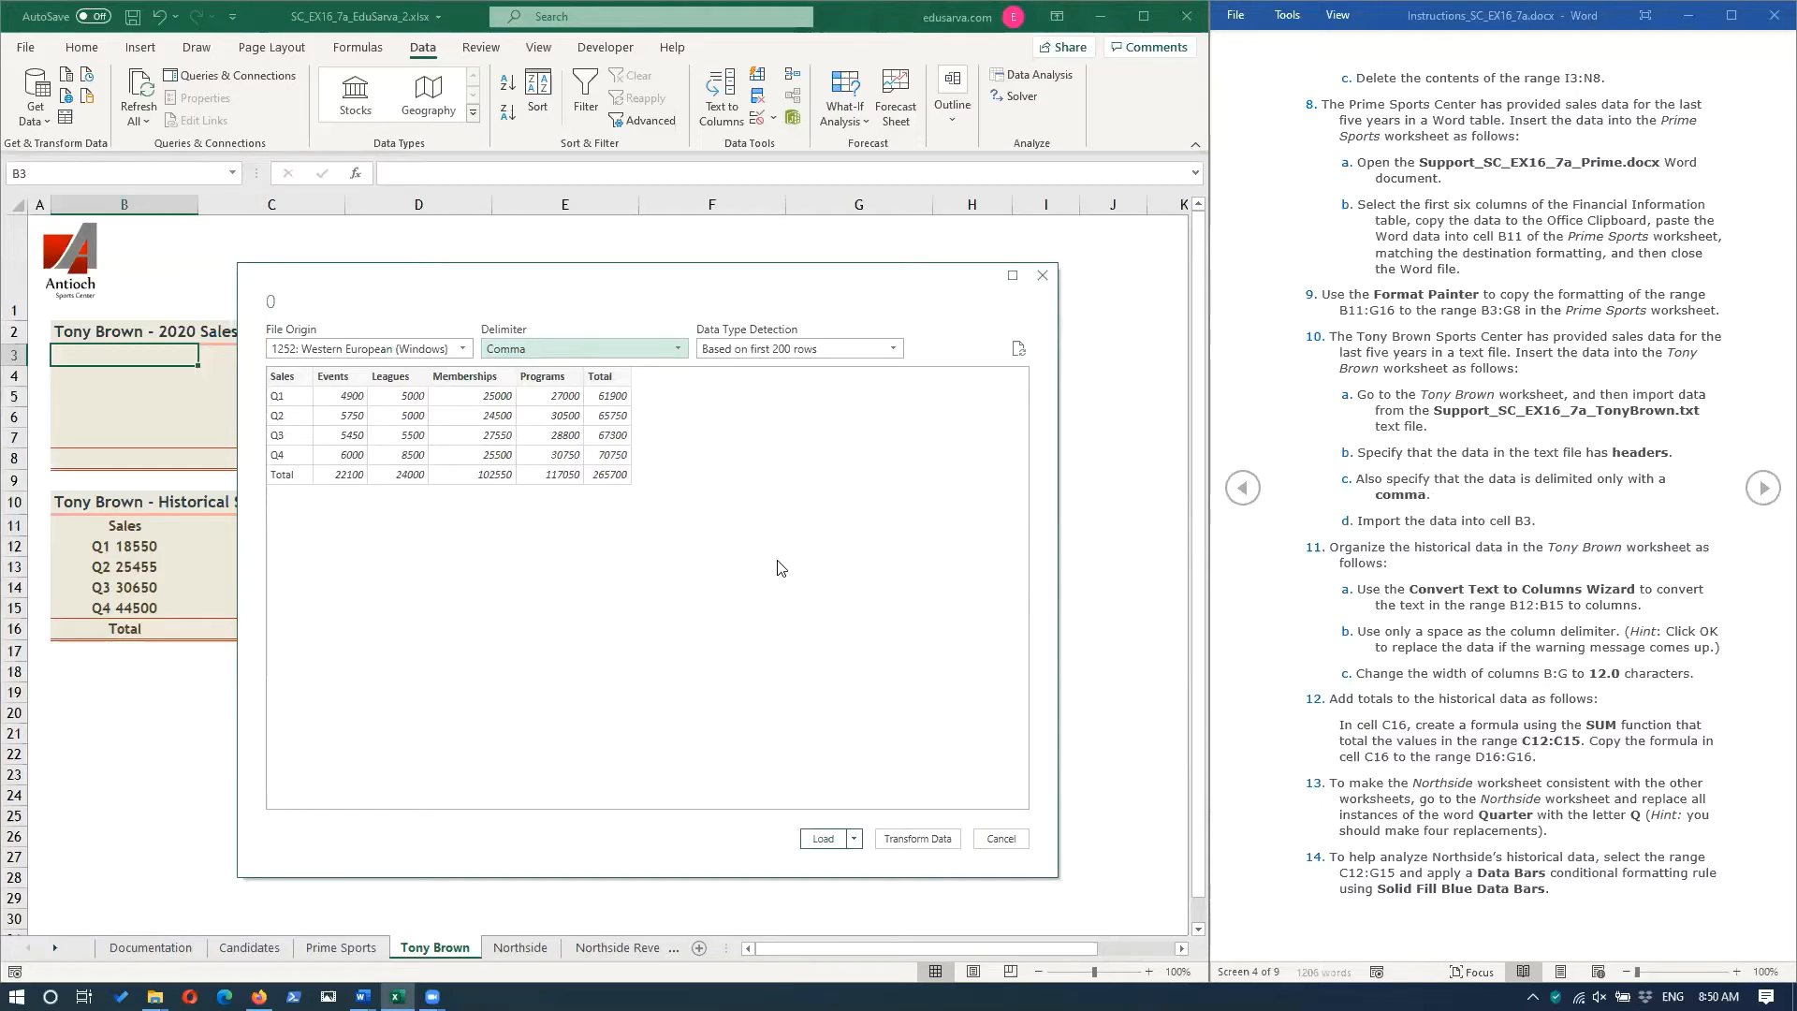
# Load the text data as a table into cell B3 of the existing worksheet and close the queries list.
pyautogui.click(854, 839)
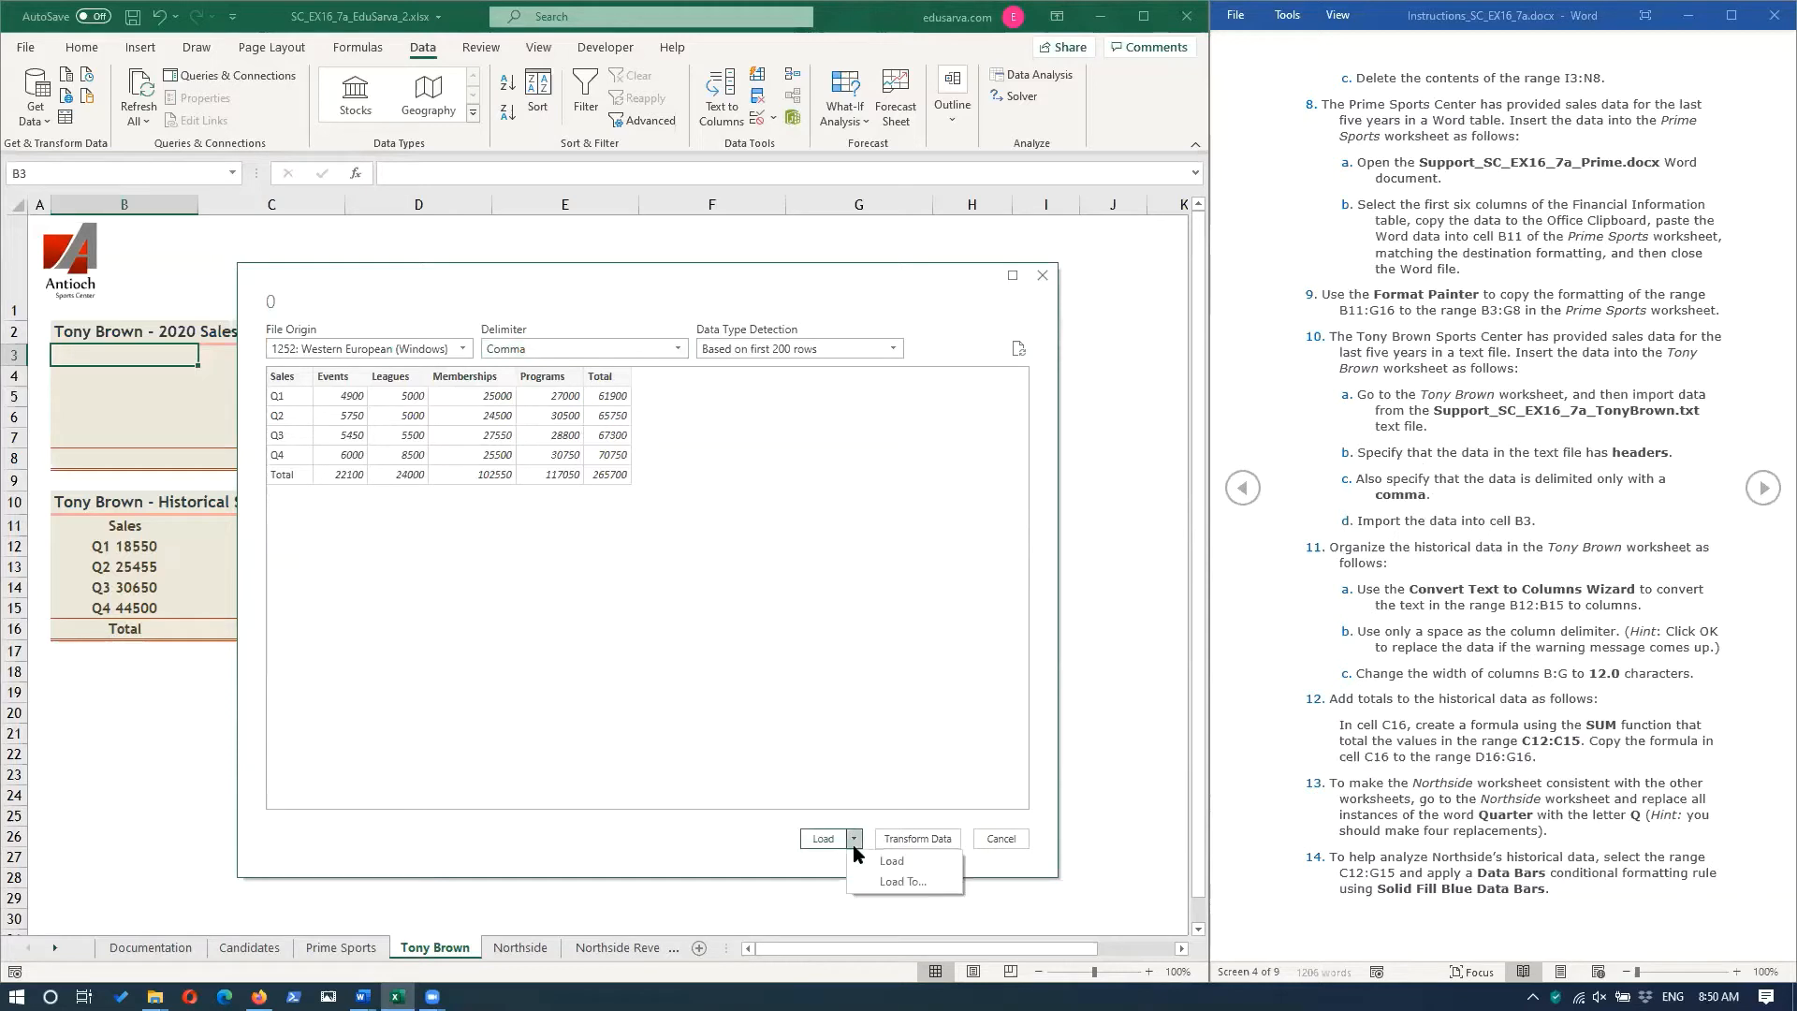
pyautogui.click(899, 882)
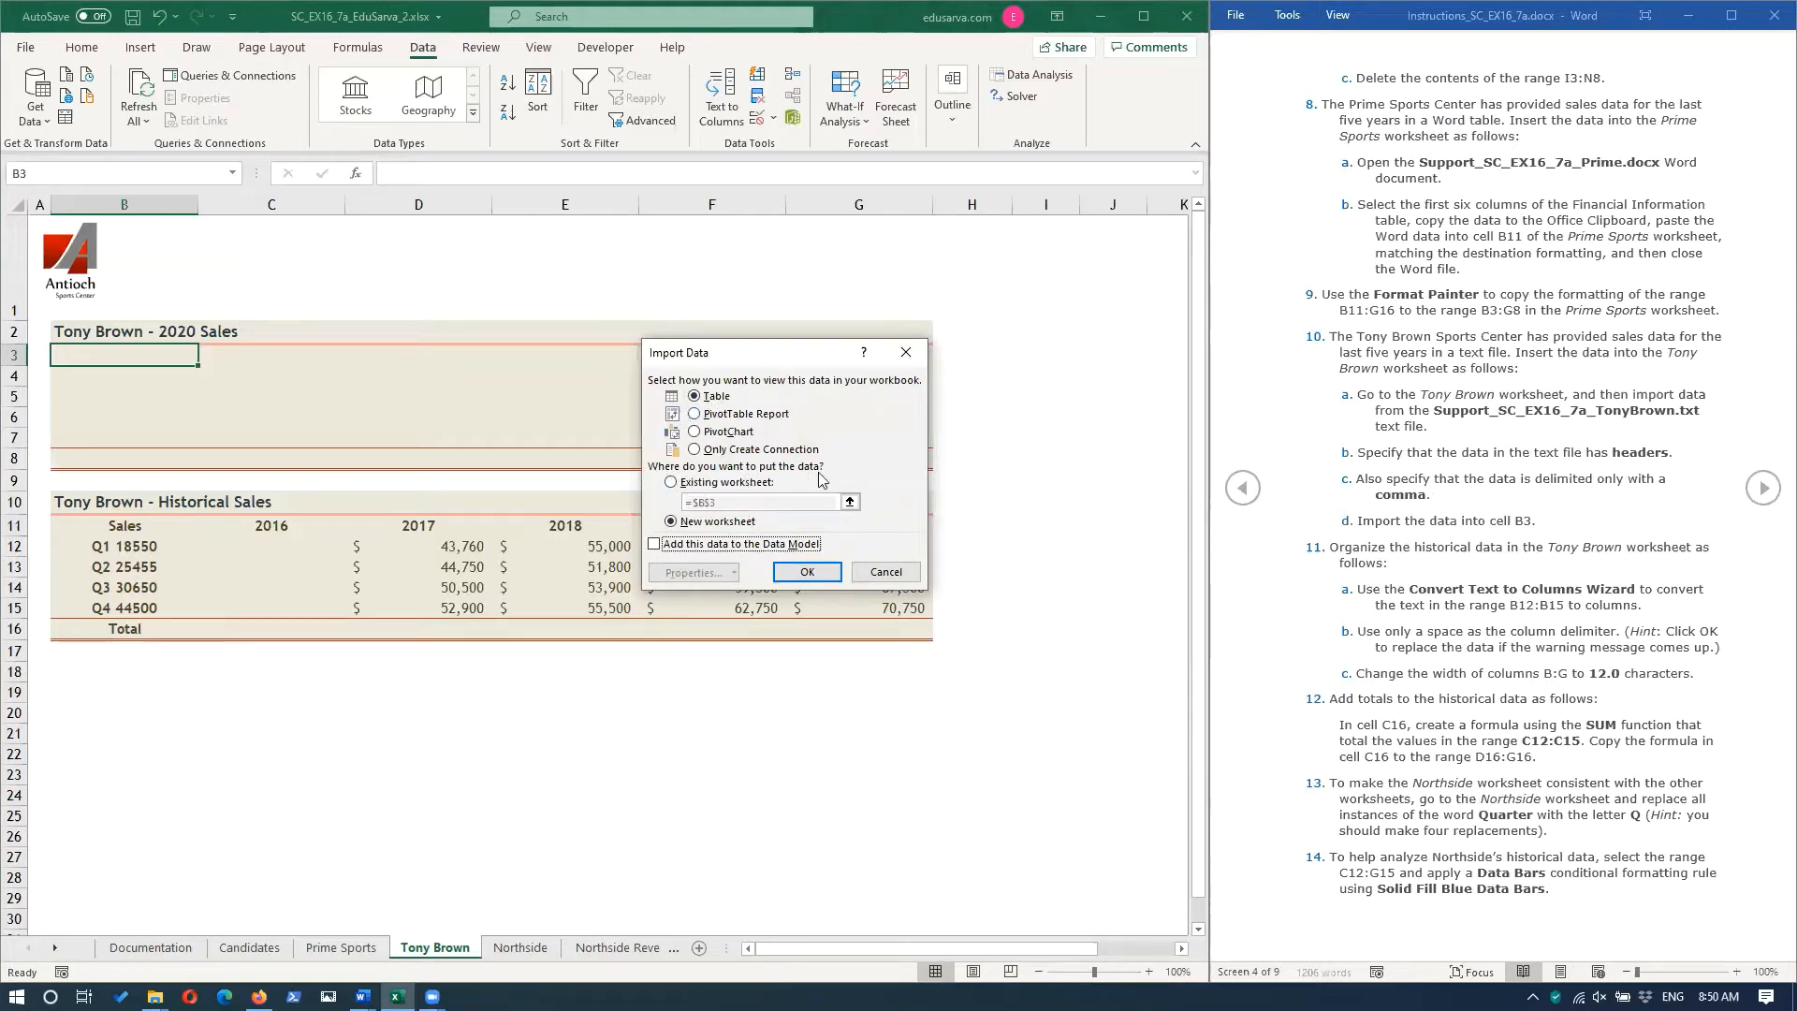
pyautogui.click(671, 482)
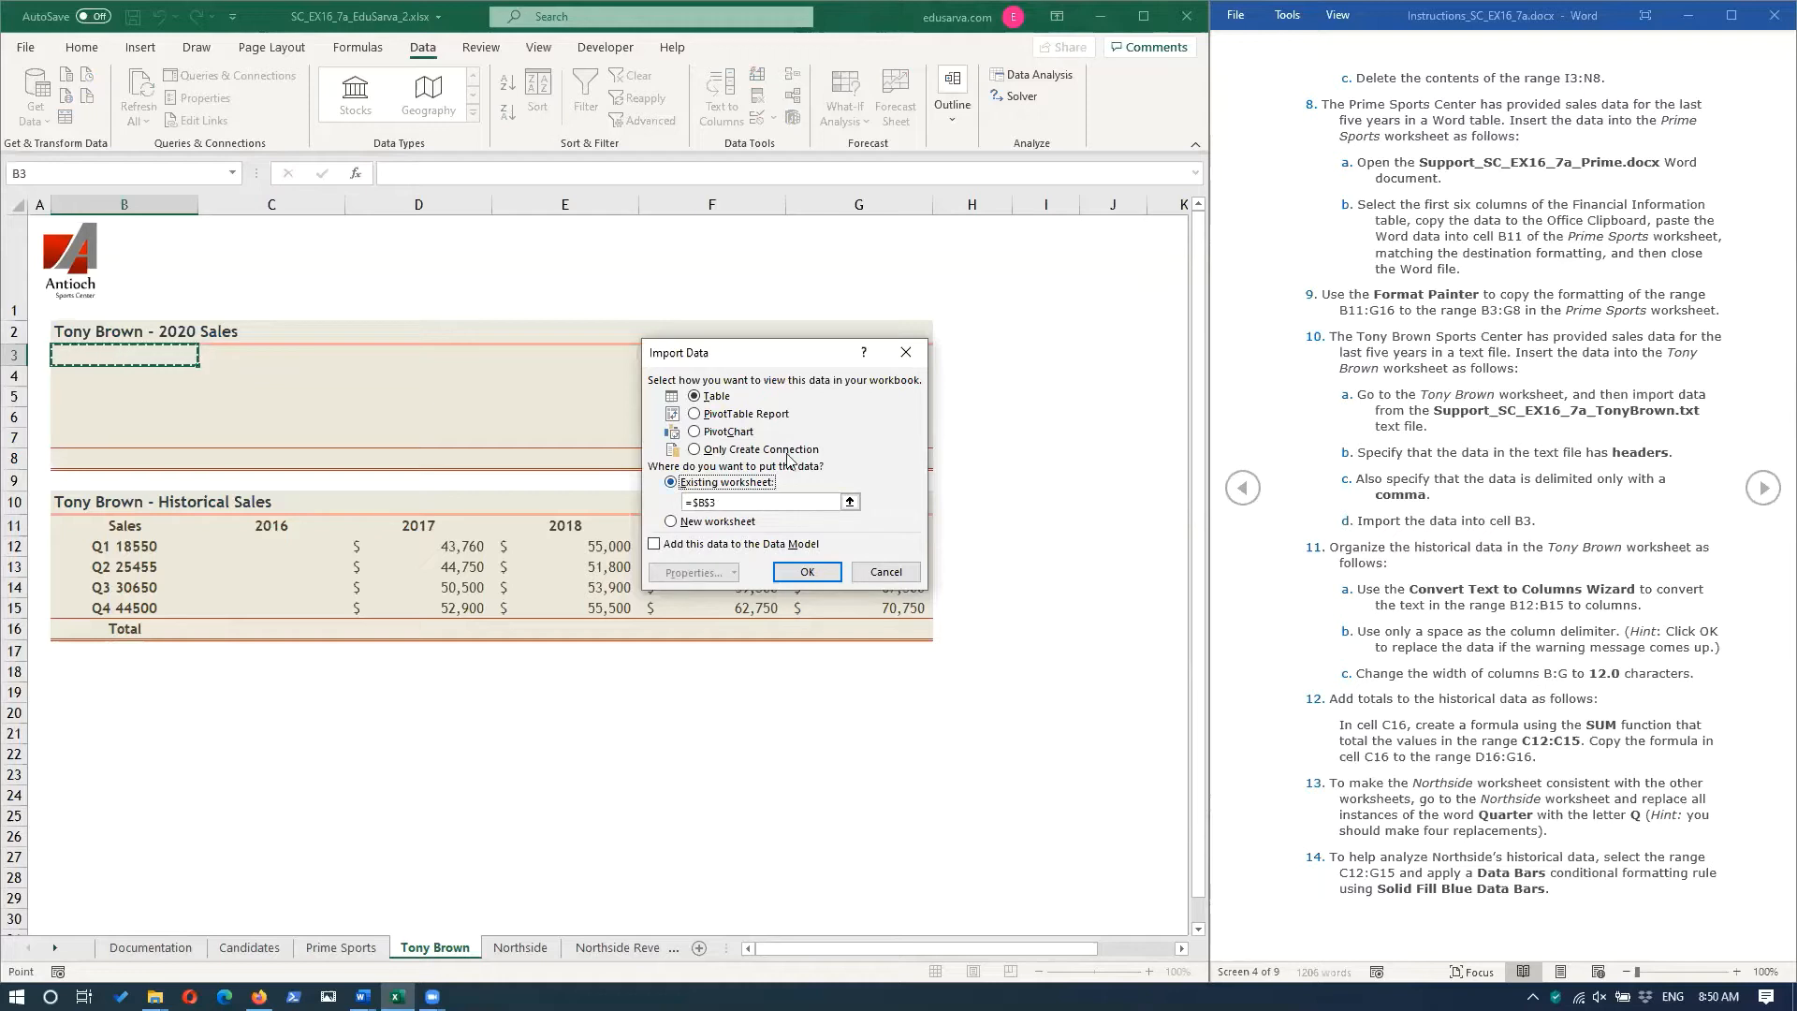
pyautogui.click(819, 576)
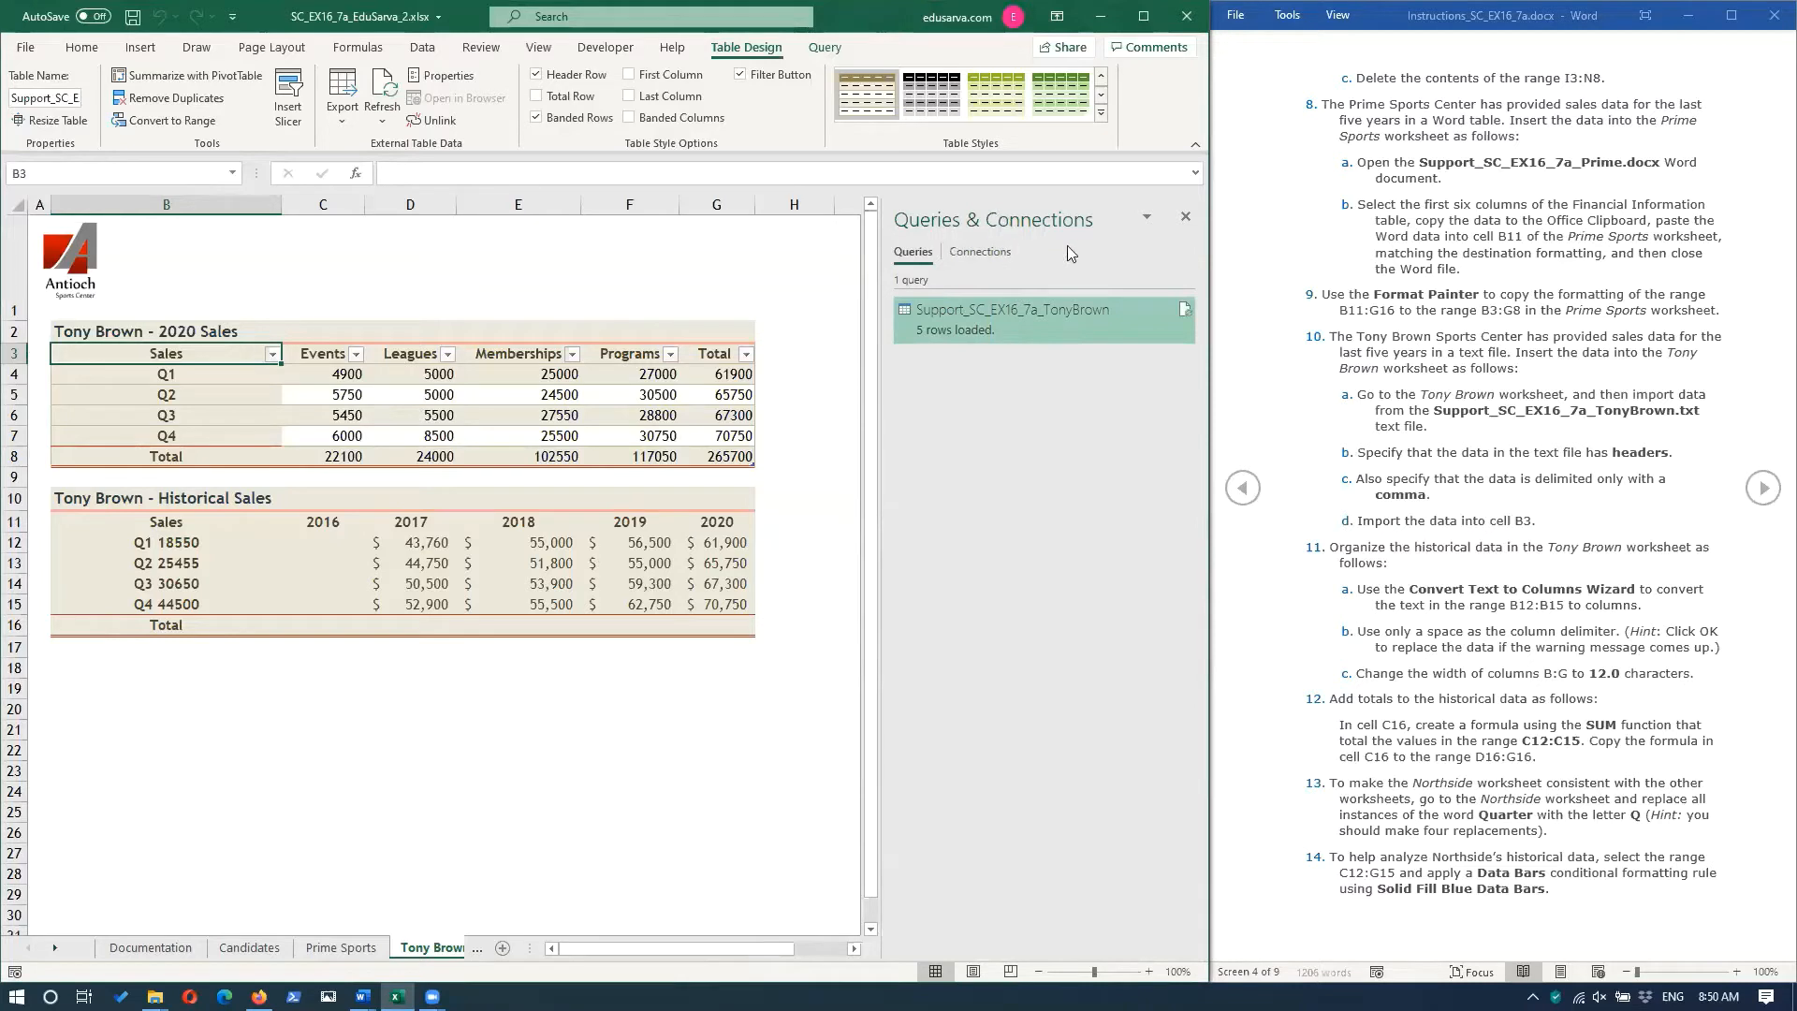
pyautogui.click(1186, 217)
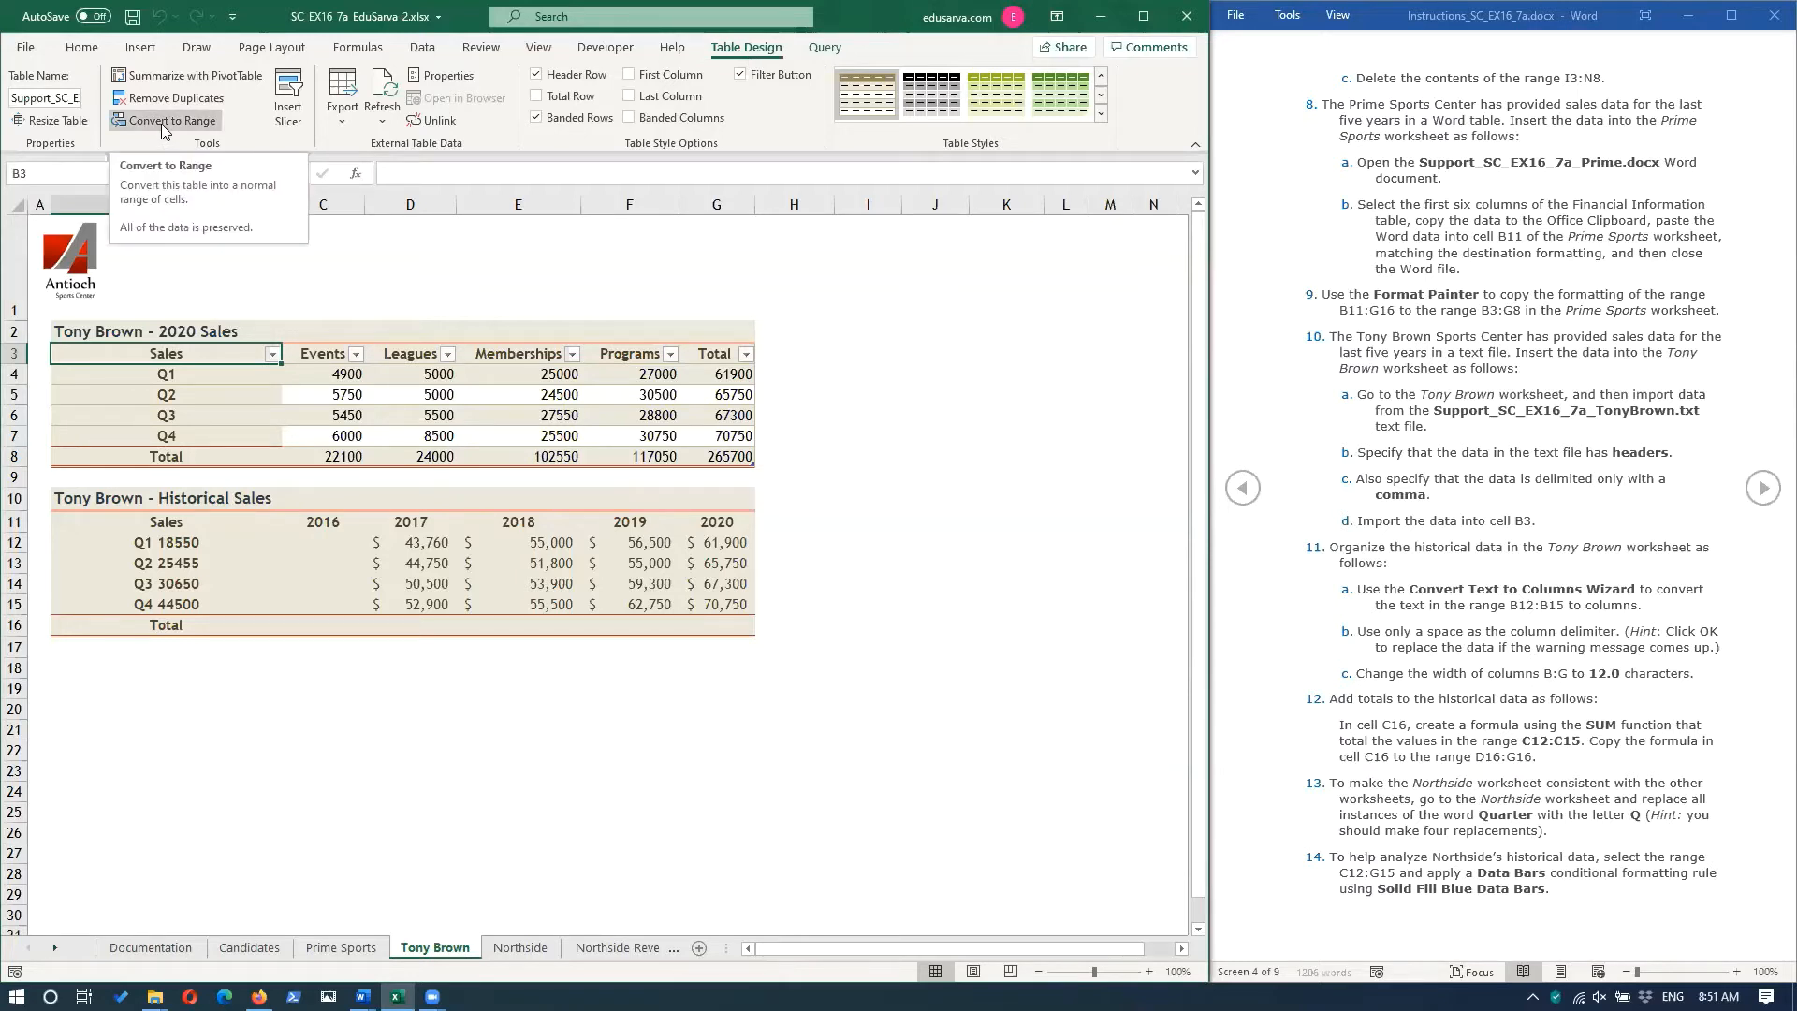
pyautogui.press('Right')
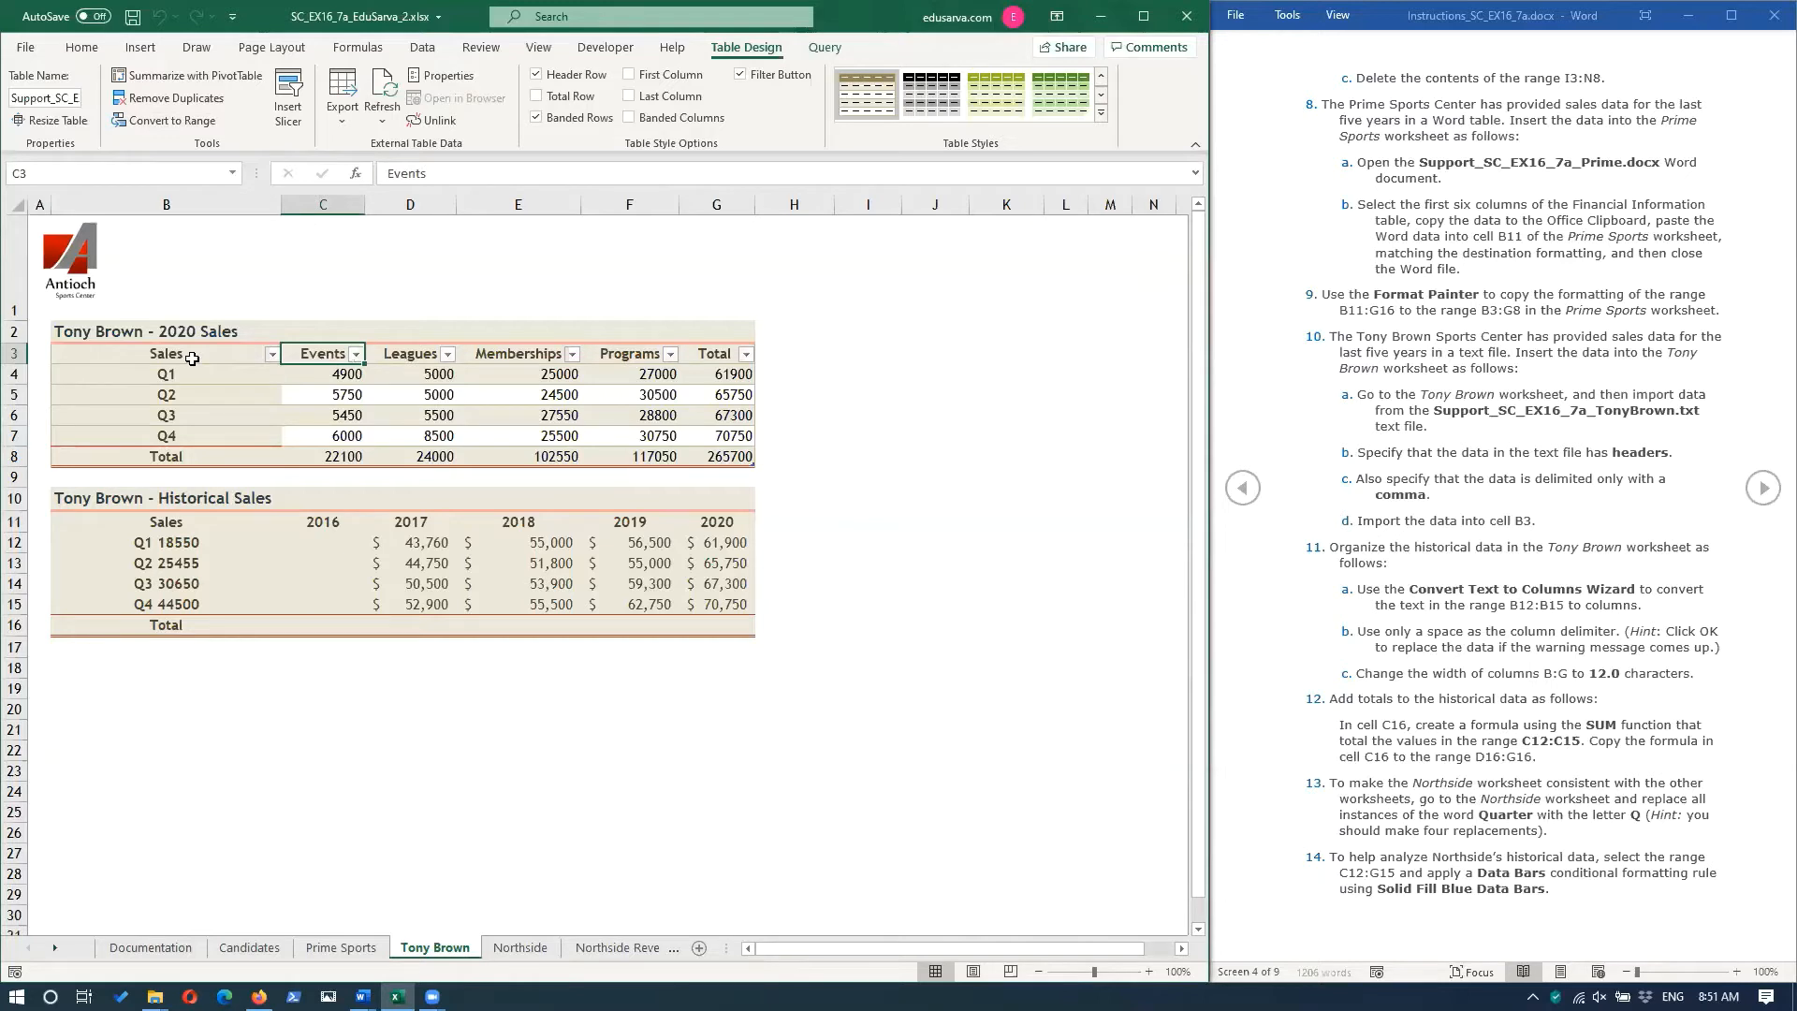
pyautogui.click(193, 358)
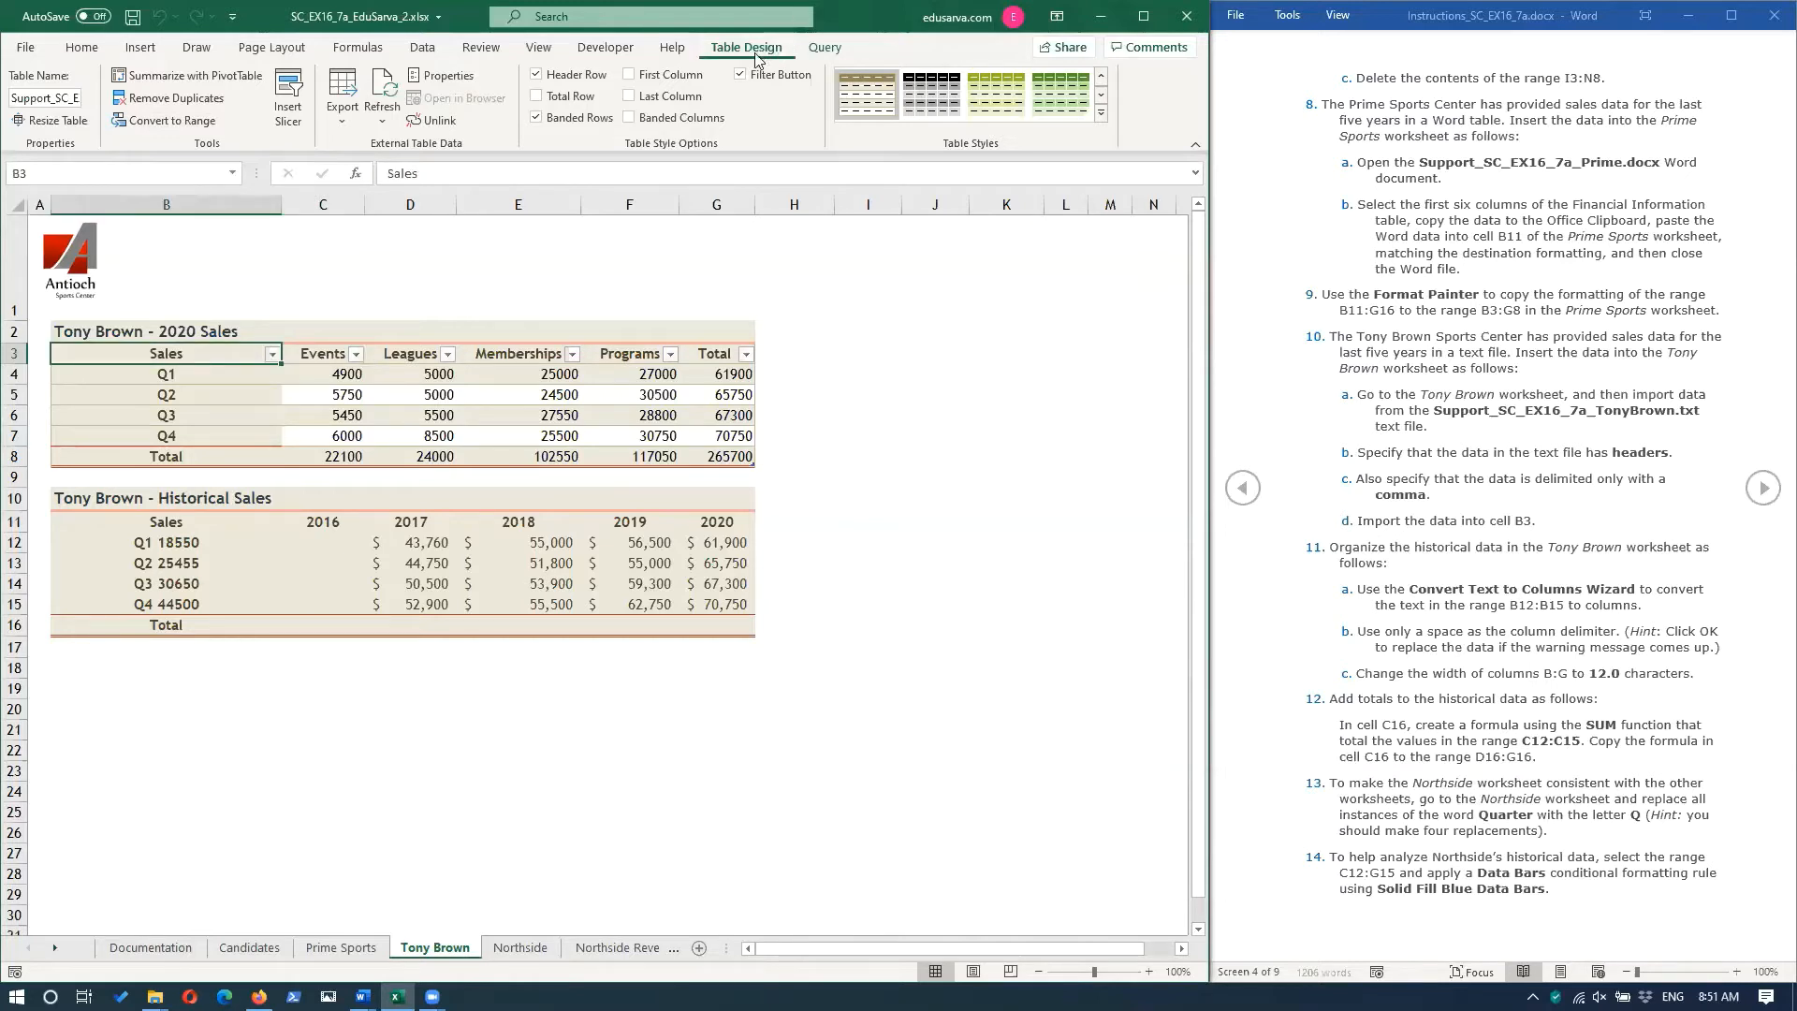
pyautogui.click(149, 122)
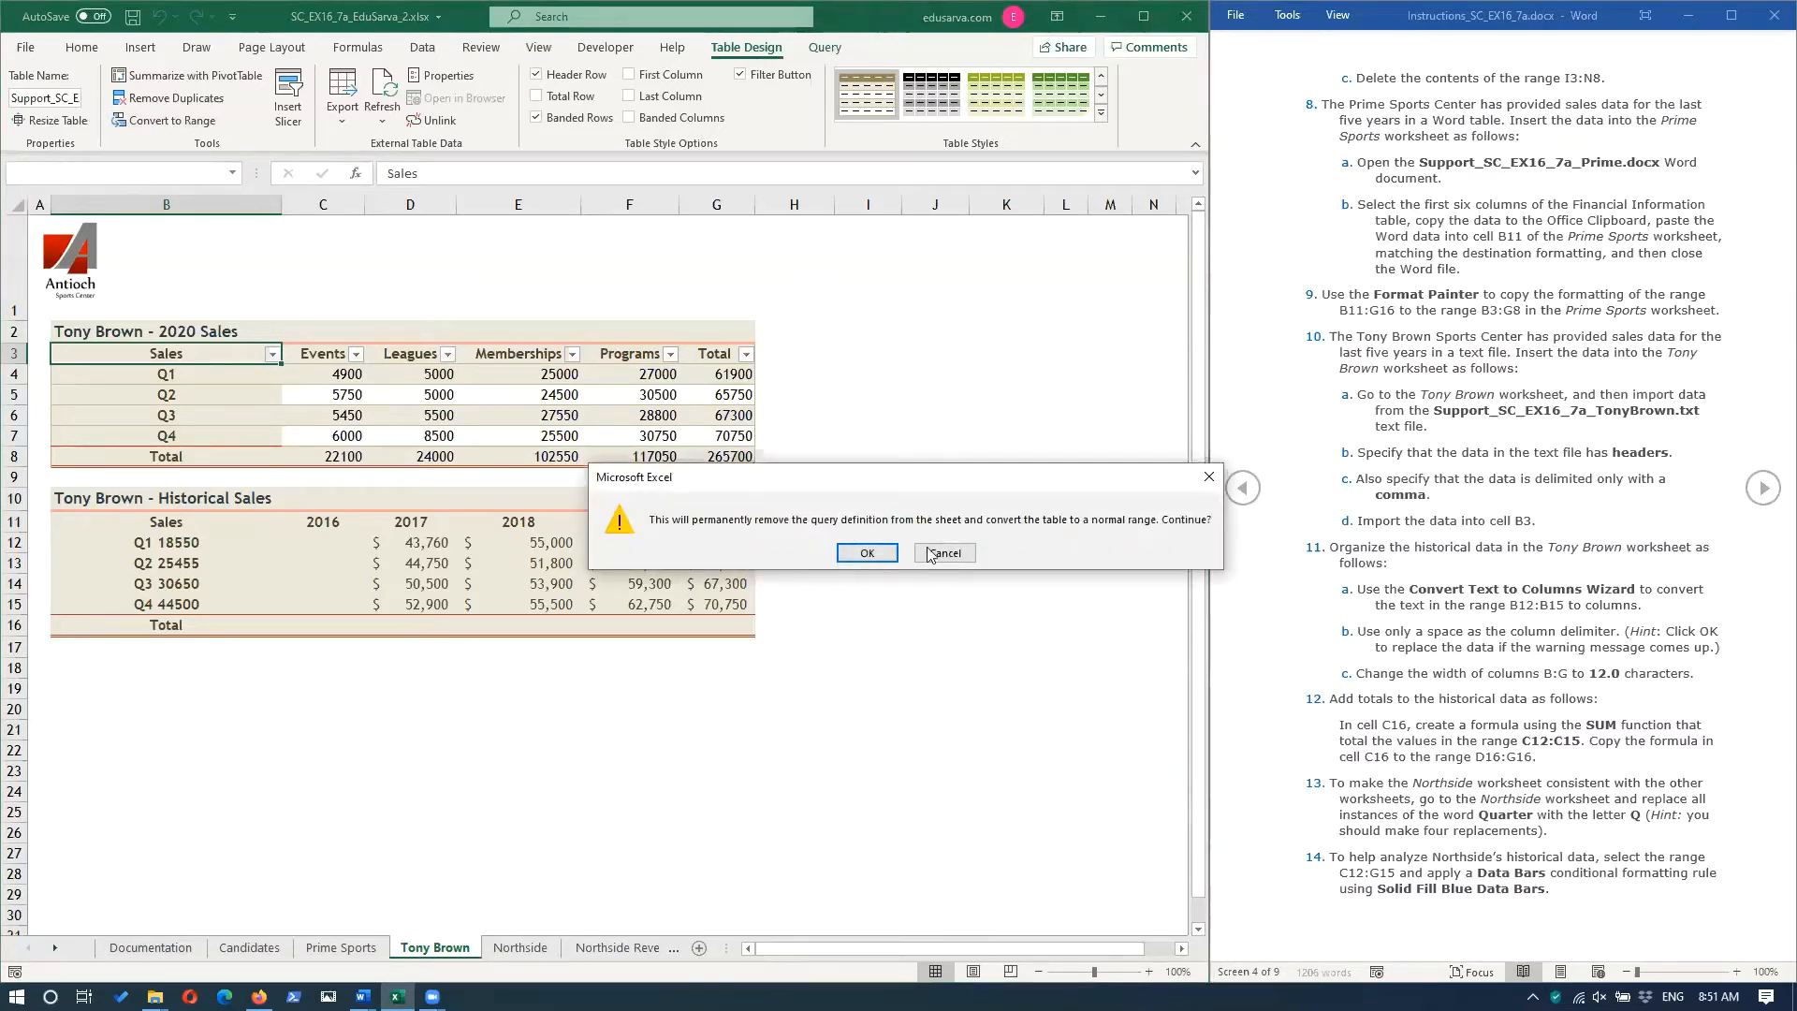
pyautogui.click(867, 553)
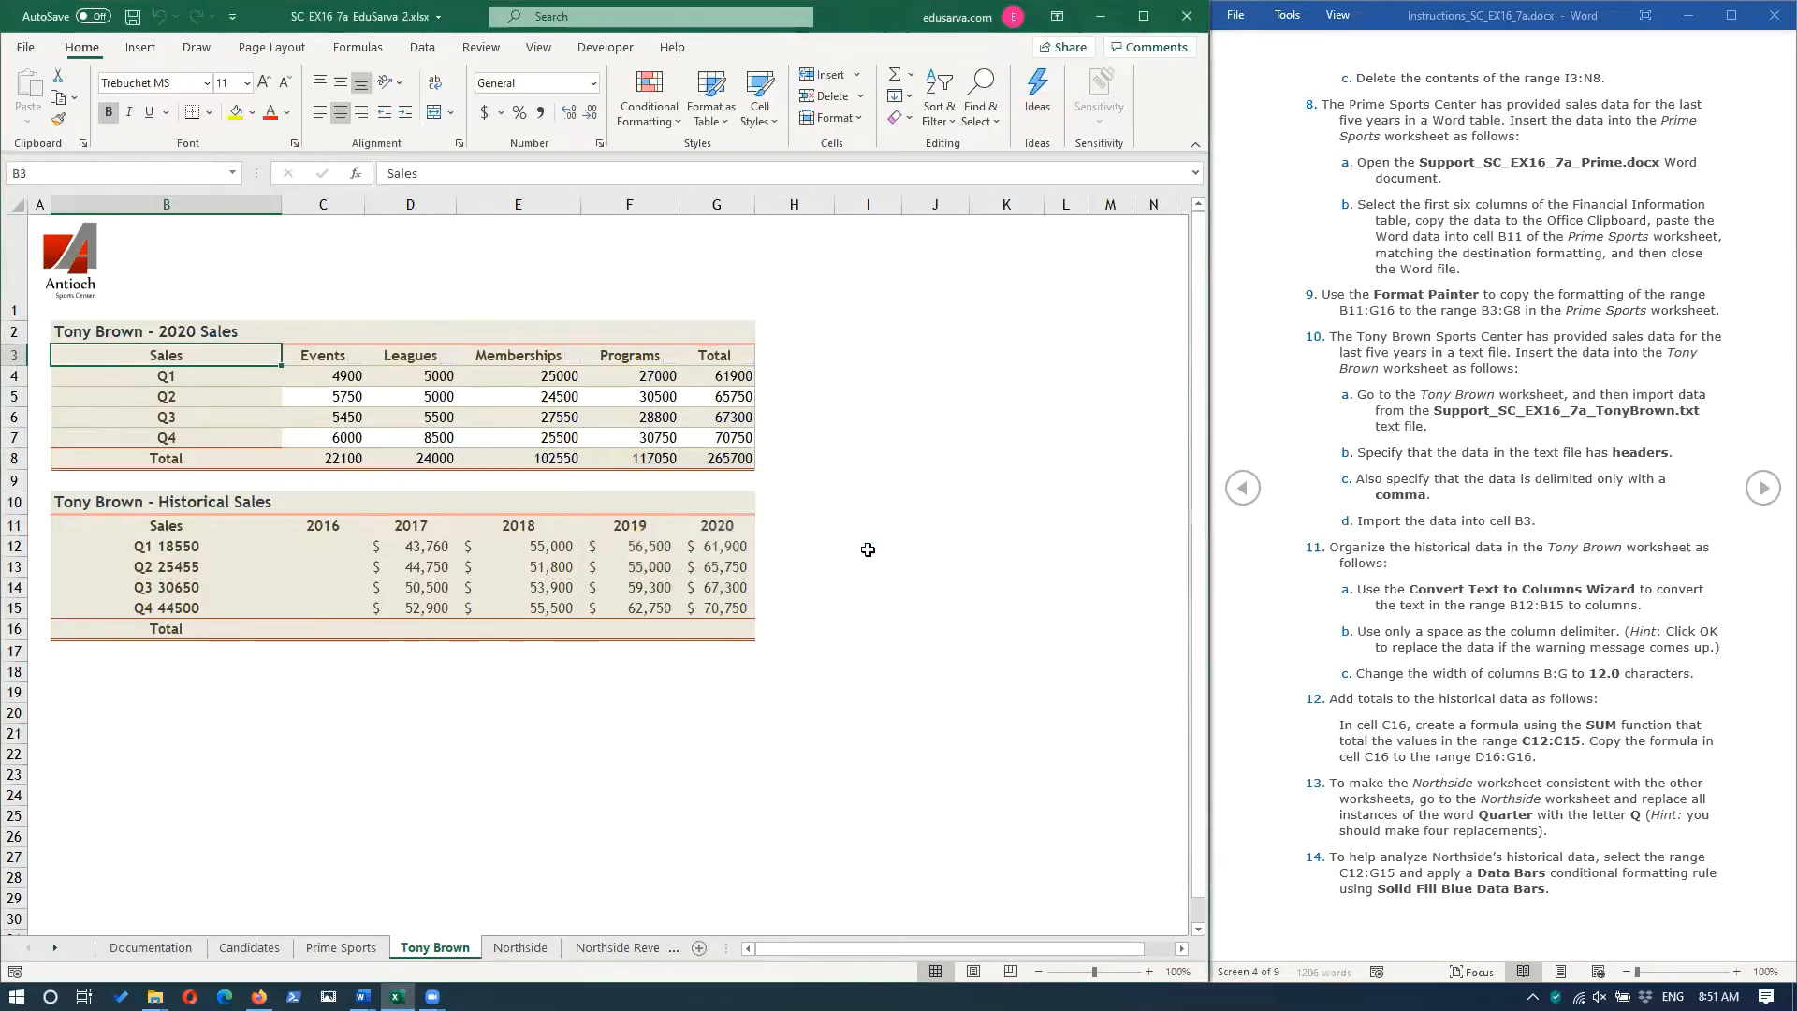
pyautogui.click(338, 382)
pyautogui.click(337, 394)
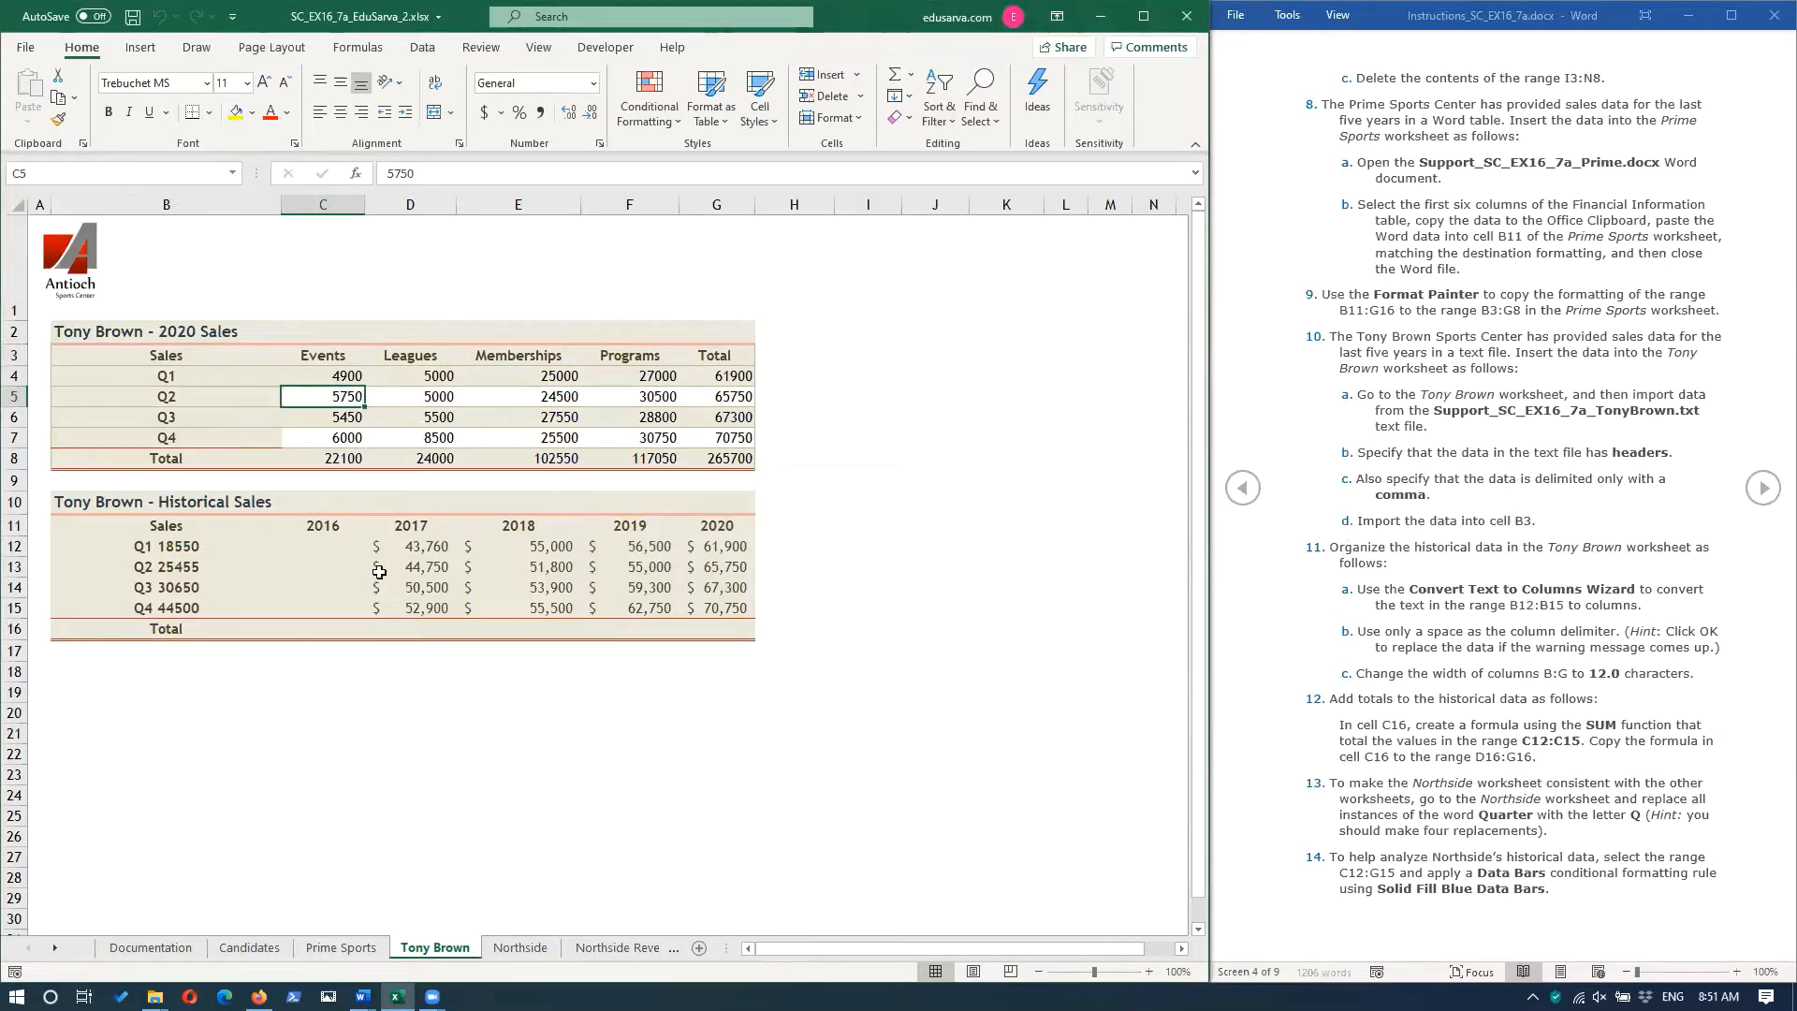
# Copy the formatting of range B11:G16 to range B3:G8 with Format Painter.
pyautogui.moveTo(79, 521); pyautogui.dragTo(713, 629)
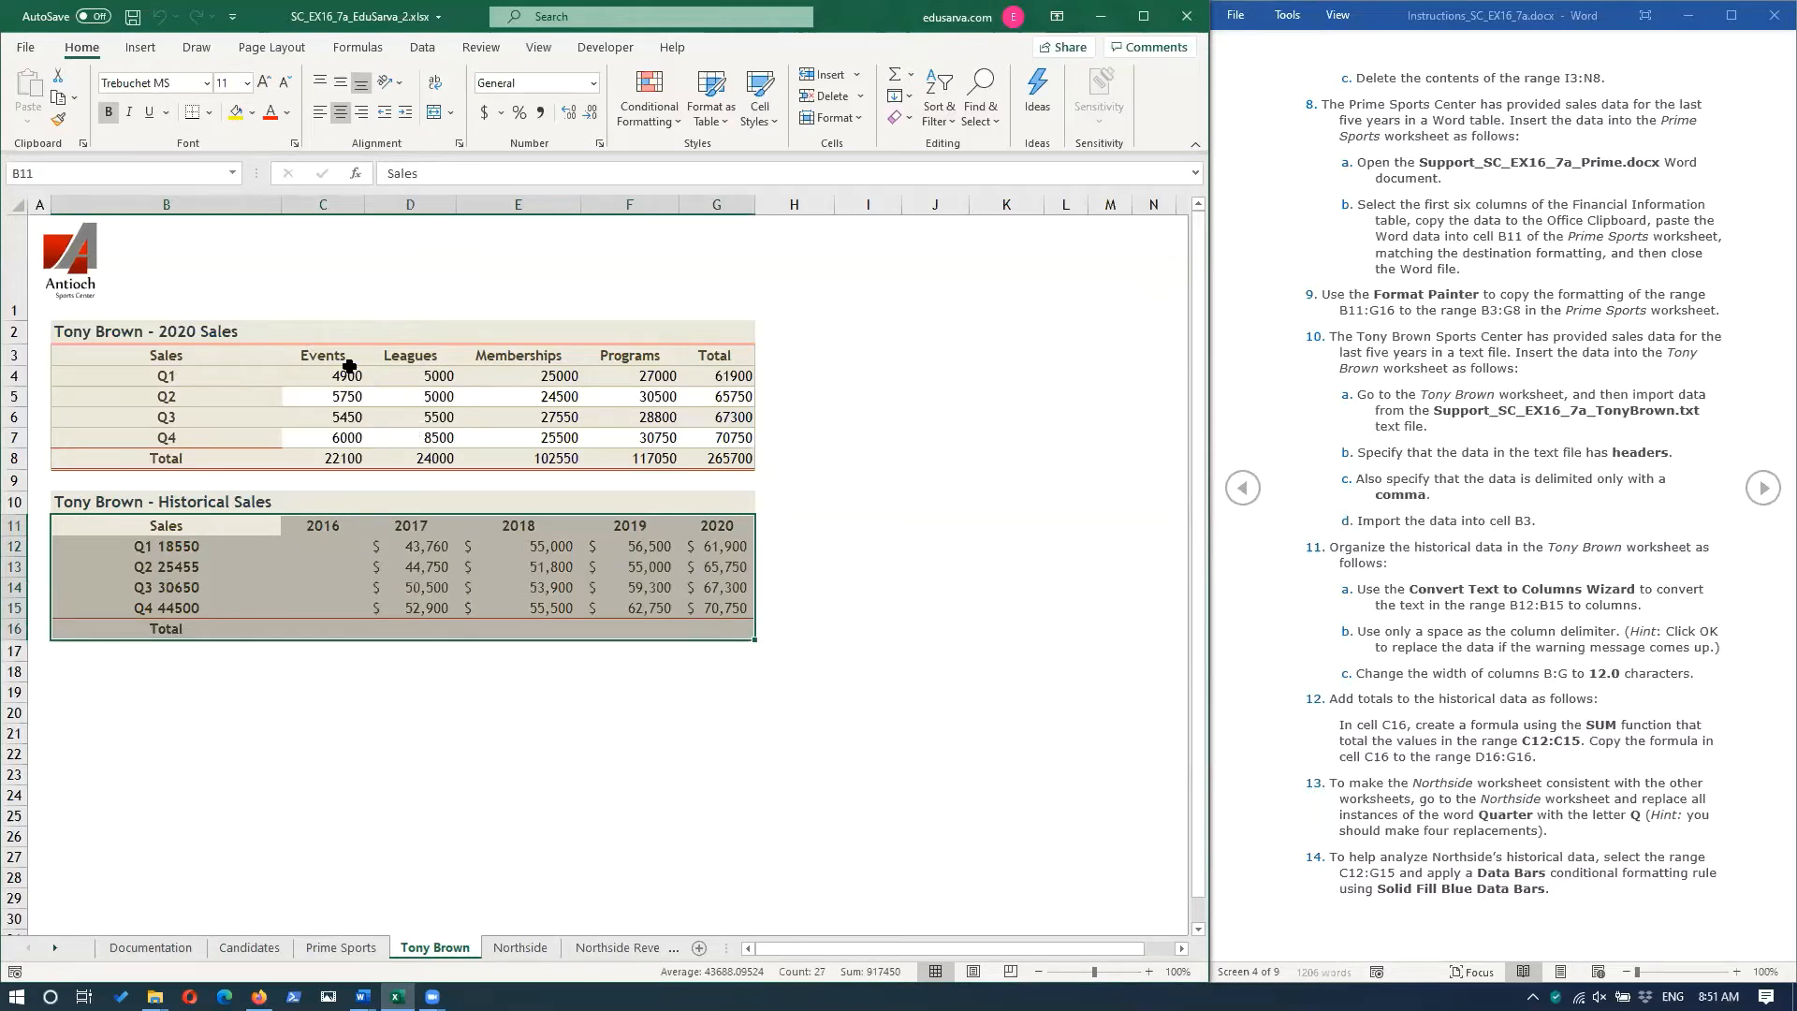
pyautogui.moveTo(112, 533); pyautogui.dragTo(734, 633)
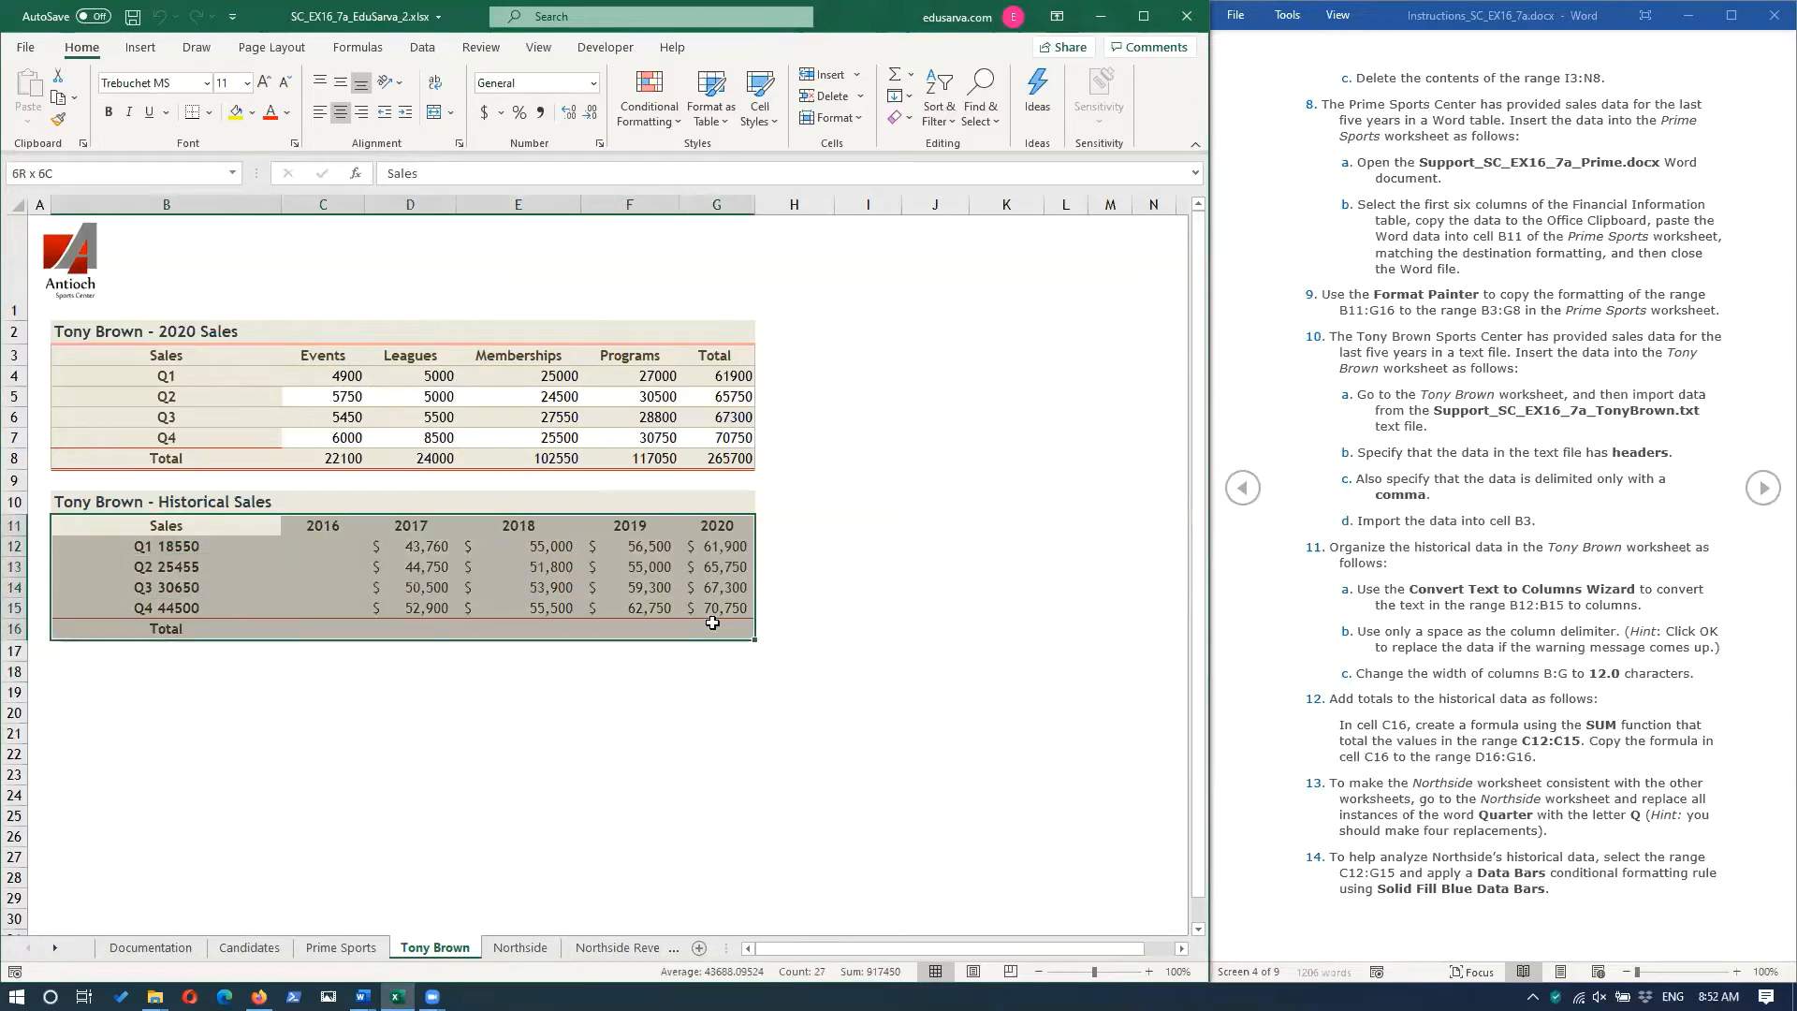
pyautogui.click(58, 124)
pyautogui.moveTo(101, 354); pyautogui.dragTo(745, 460)
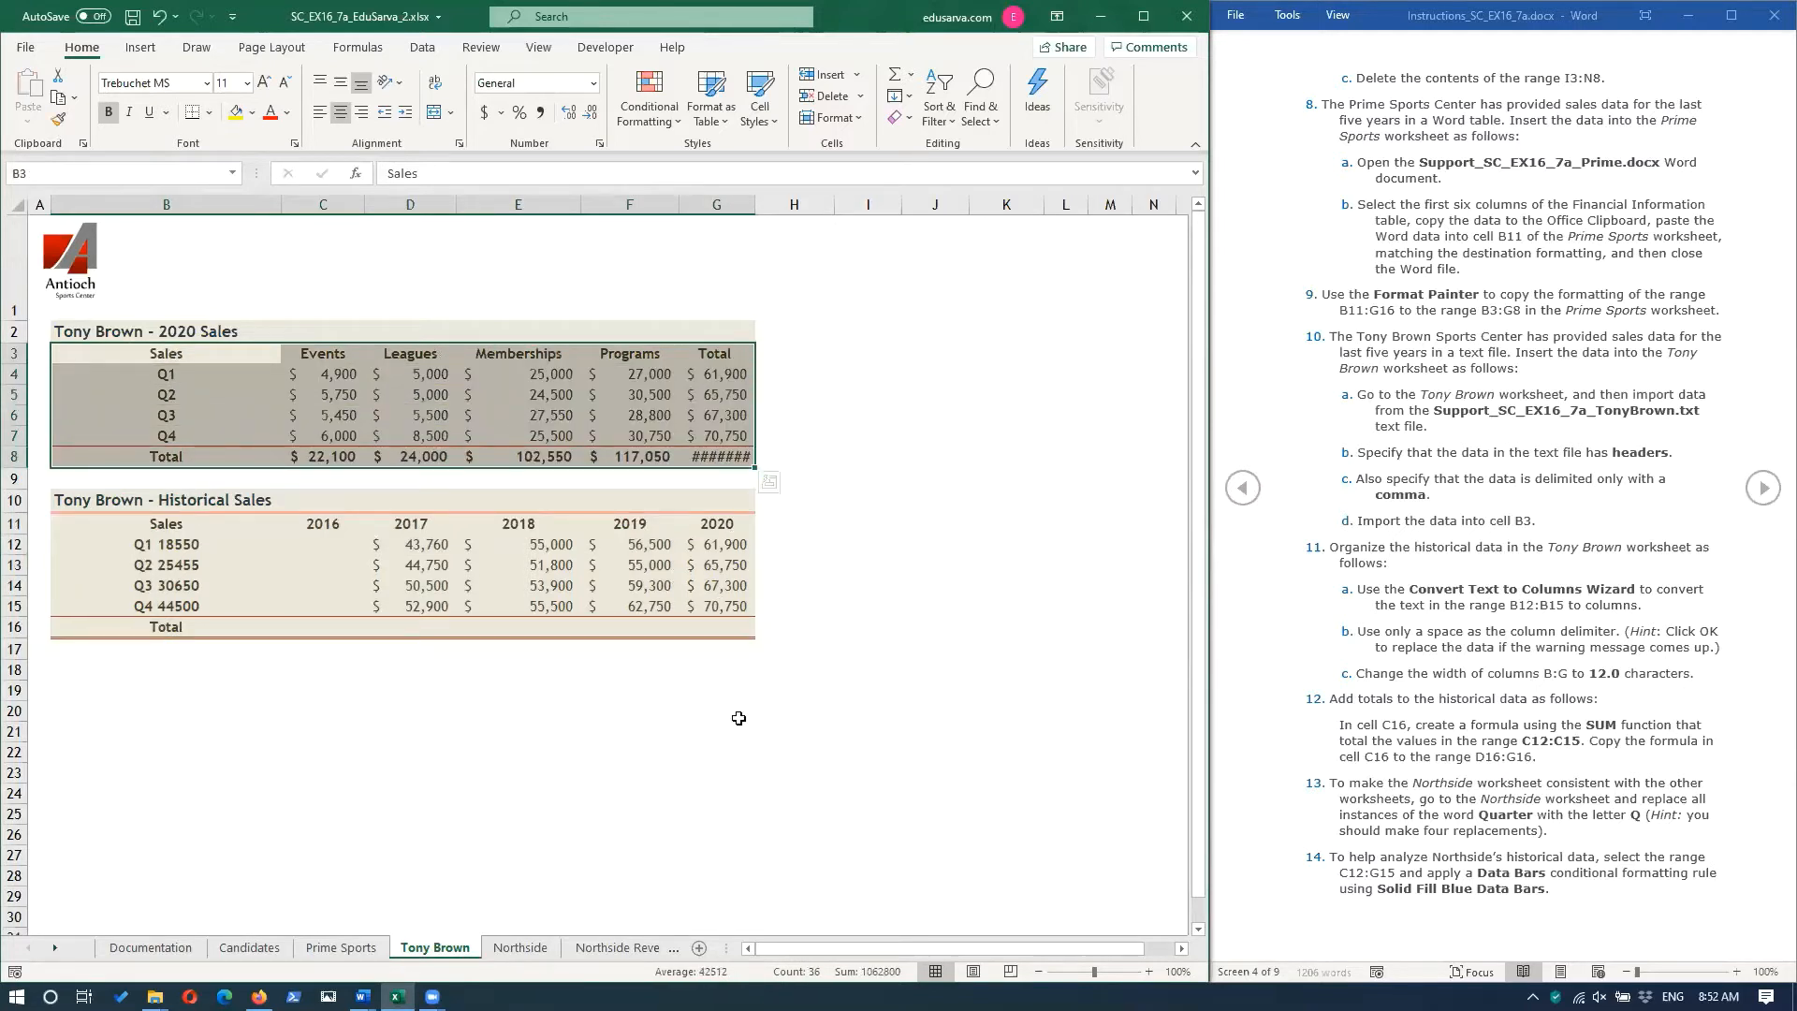
pyautogui.click(791, 730)
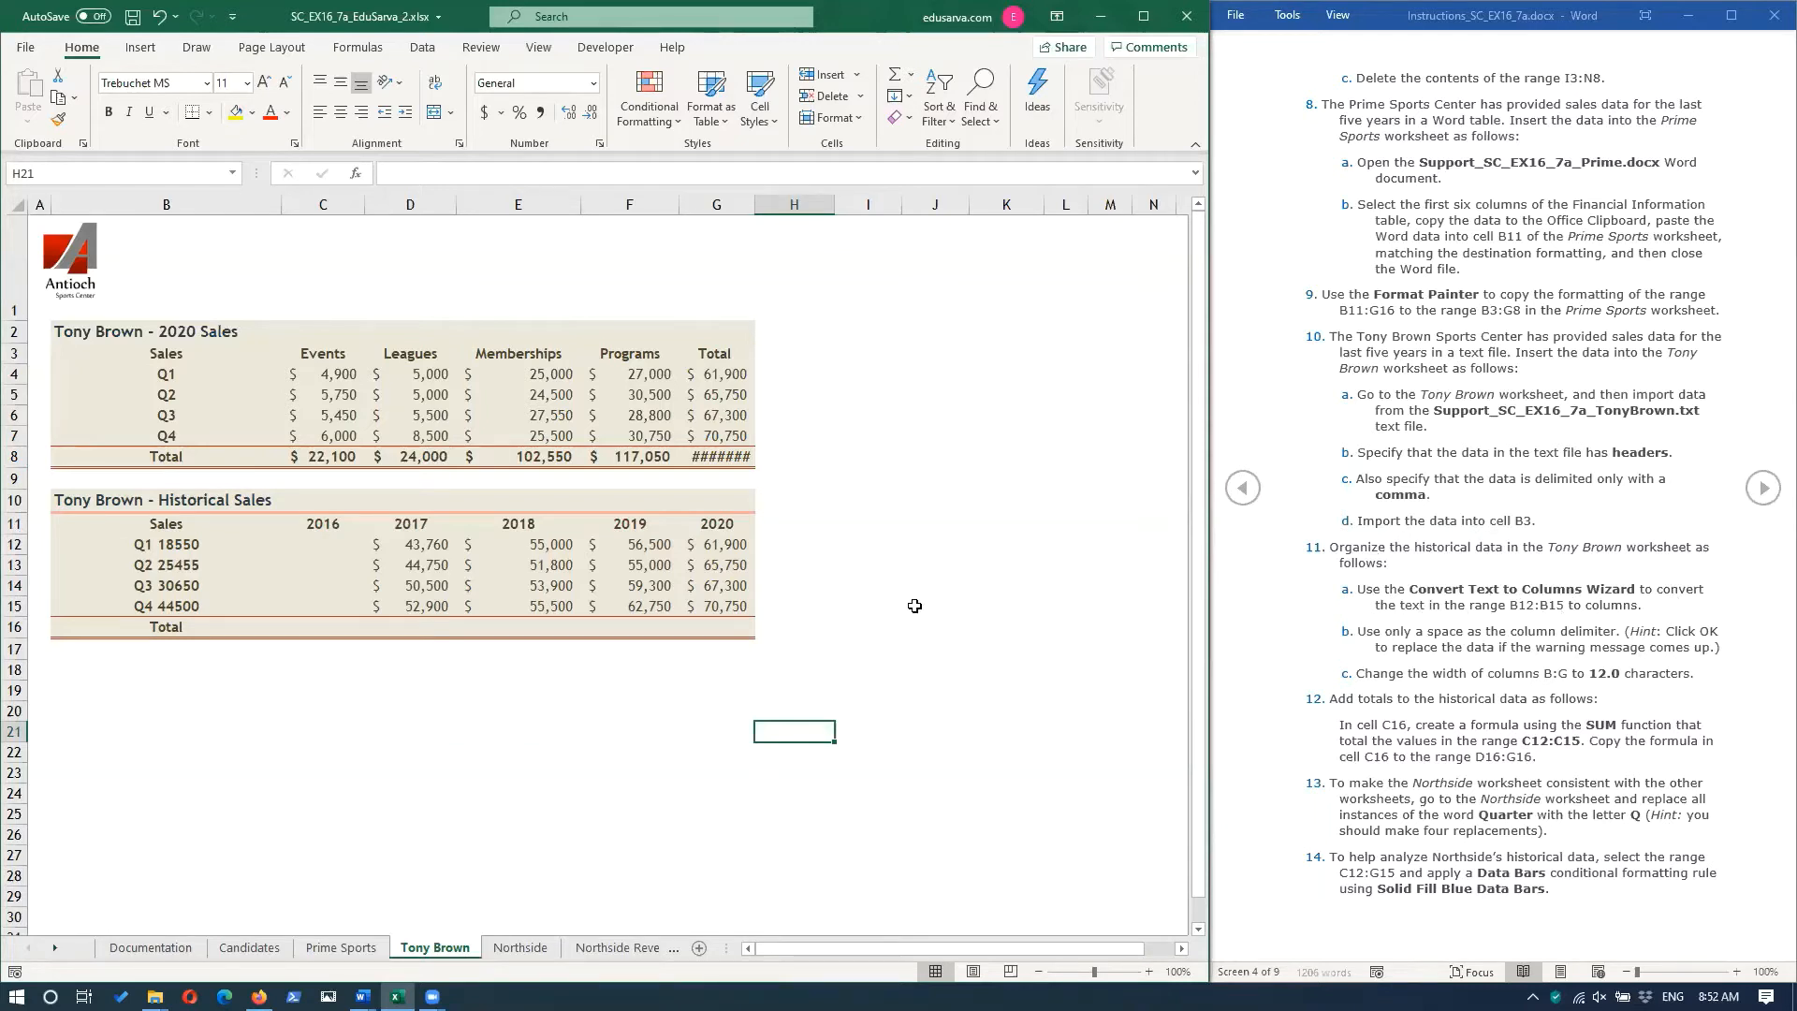
# Split the text in B12:B15 into columns using only a space as the delimiter, replacing the existing data.
pyautogui.click(173, 523)
pyautogui.moveTo(170, 546); pyautogui.dragTo(177, 605)
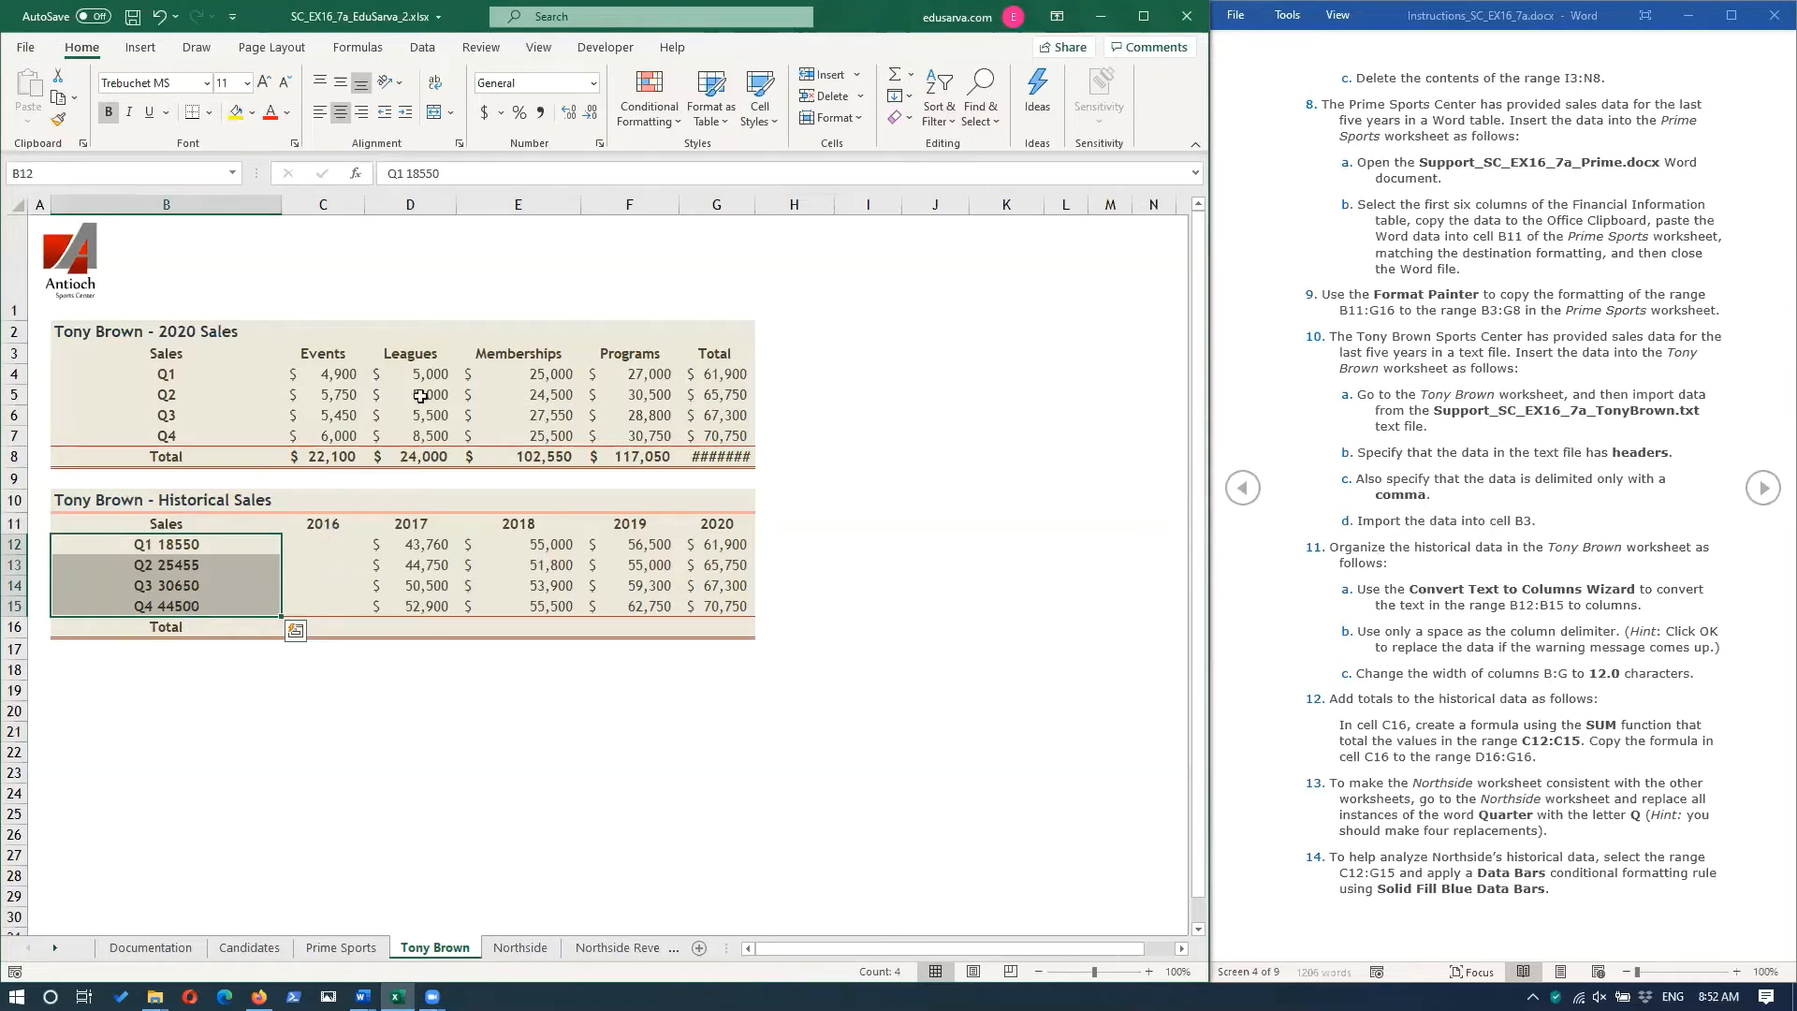
pyautogui.click(423, 48)
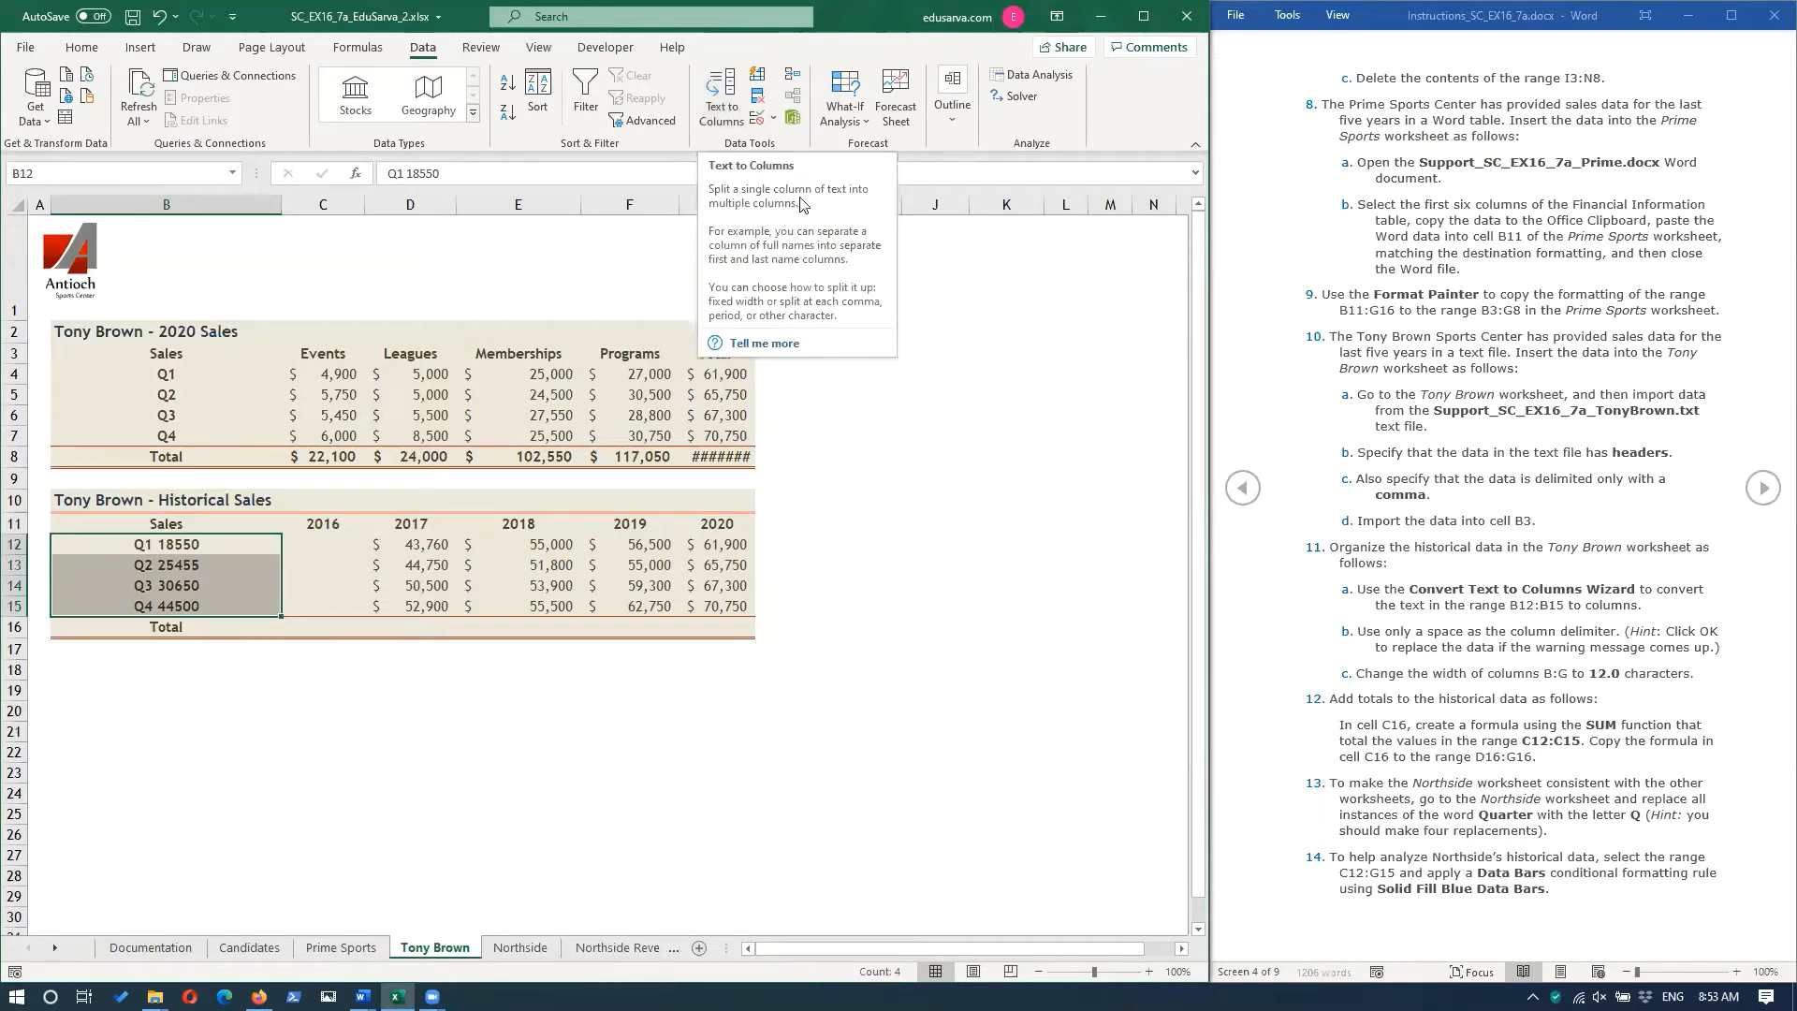
pyautogui.click(729, 92)
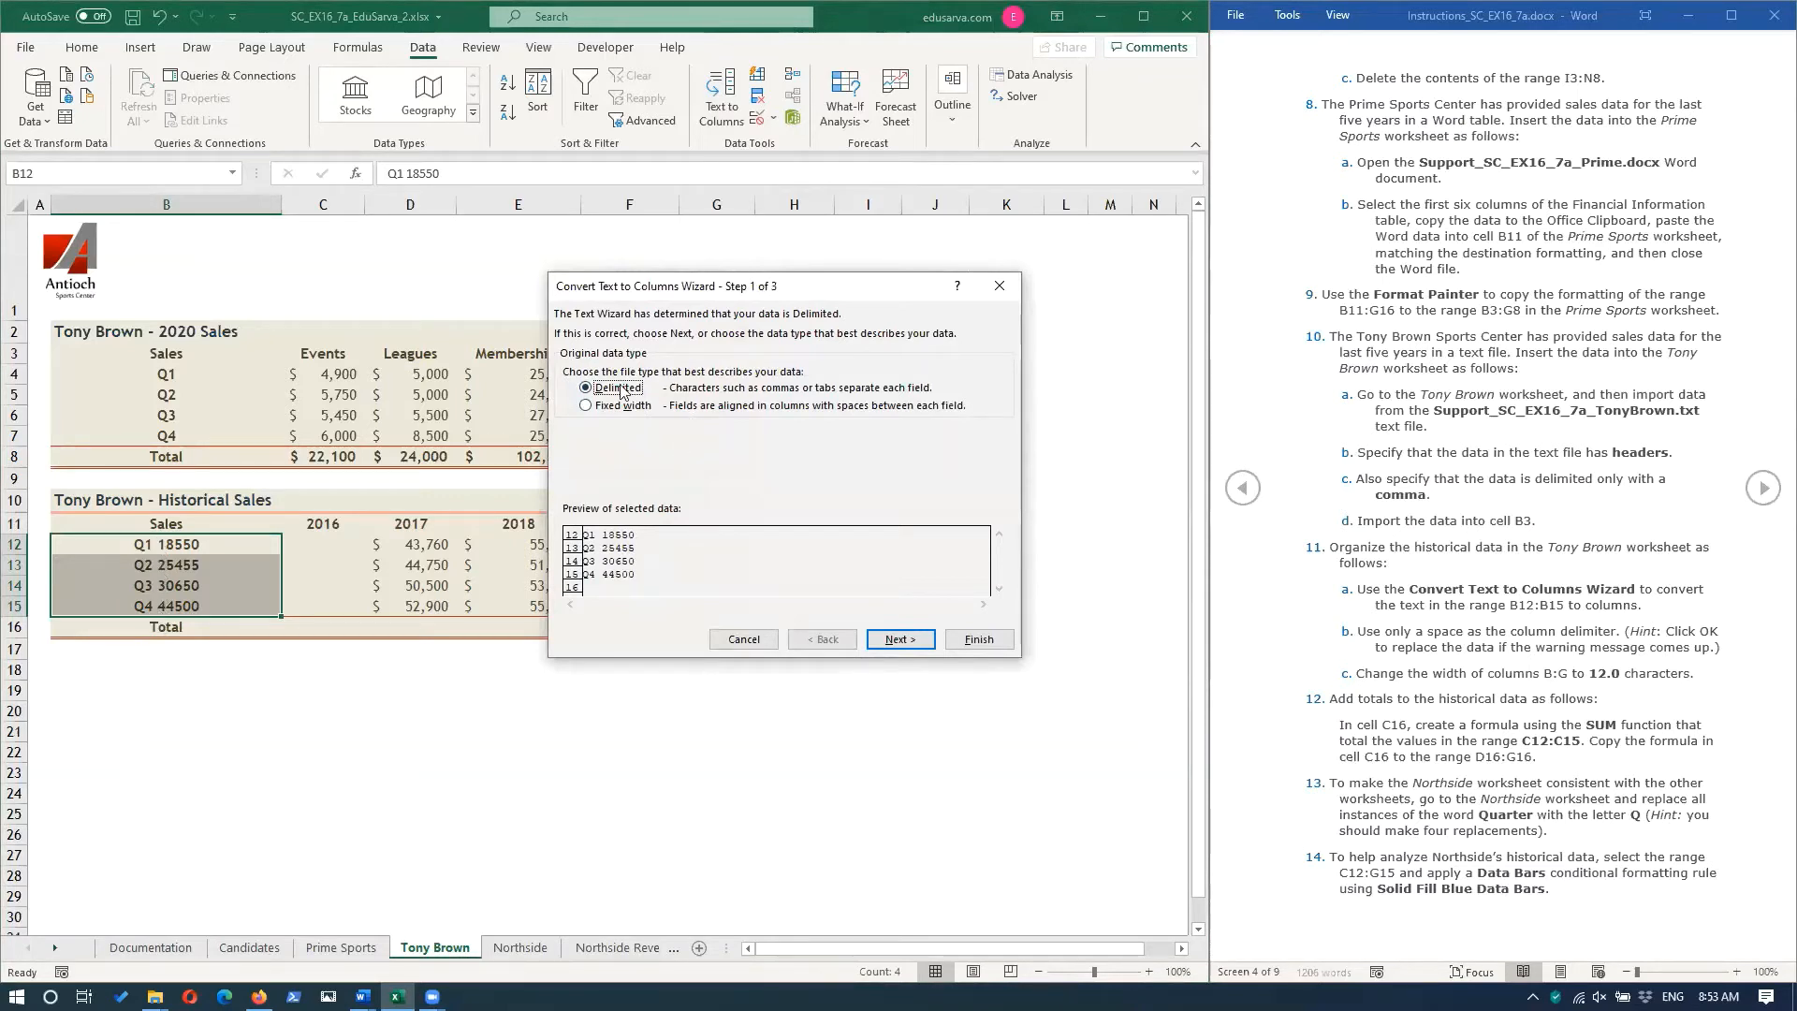
pyautogui.click(887, 643)
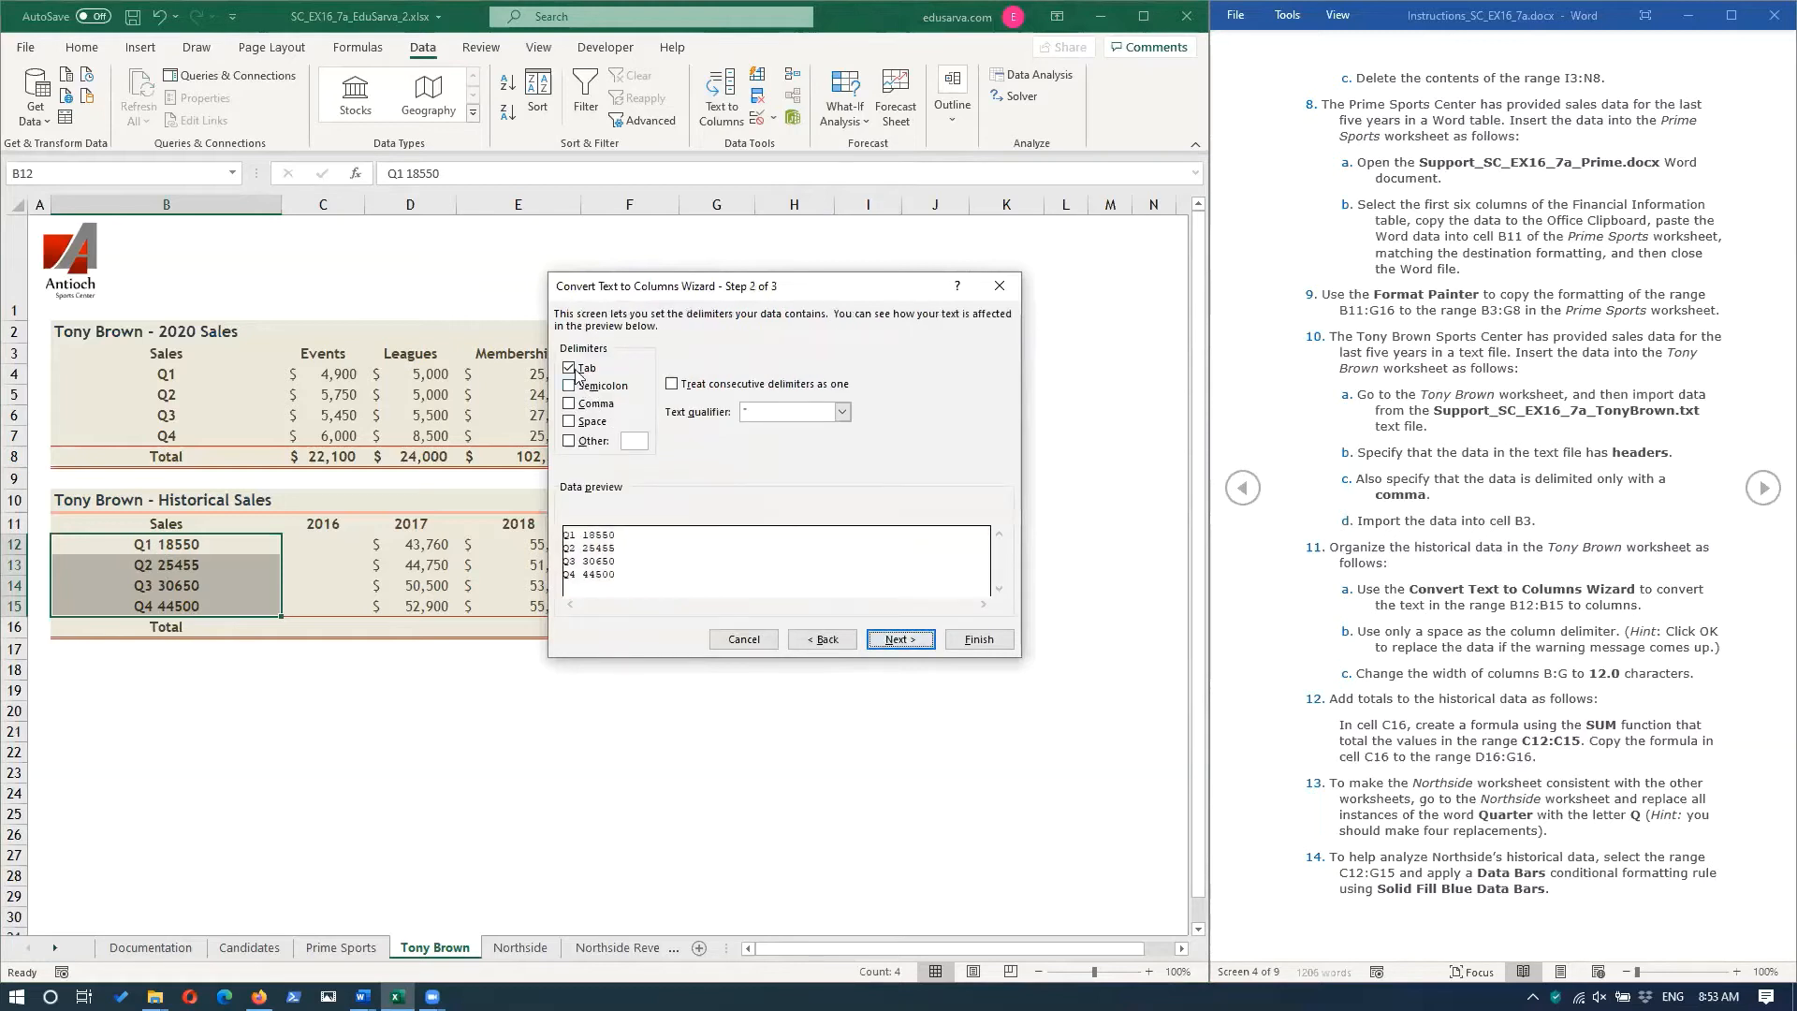
pyautogui.click(570, 368)
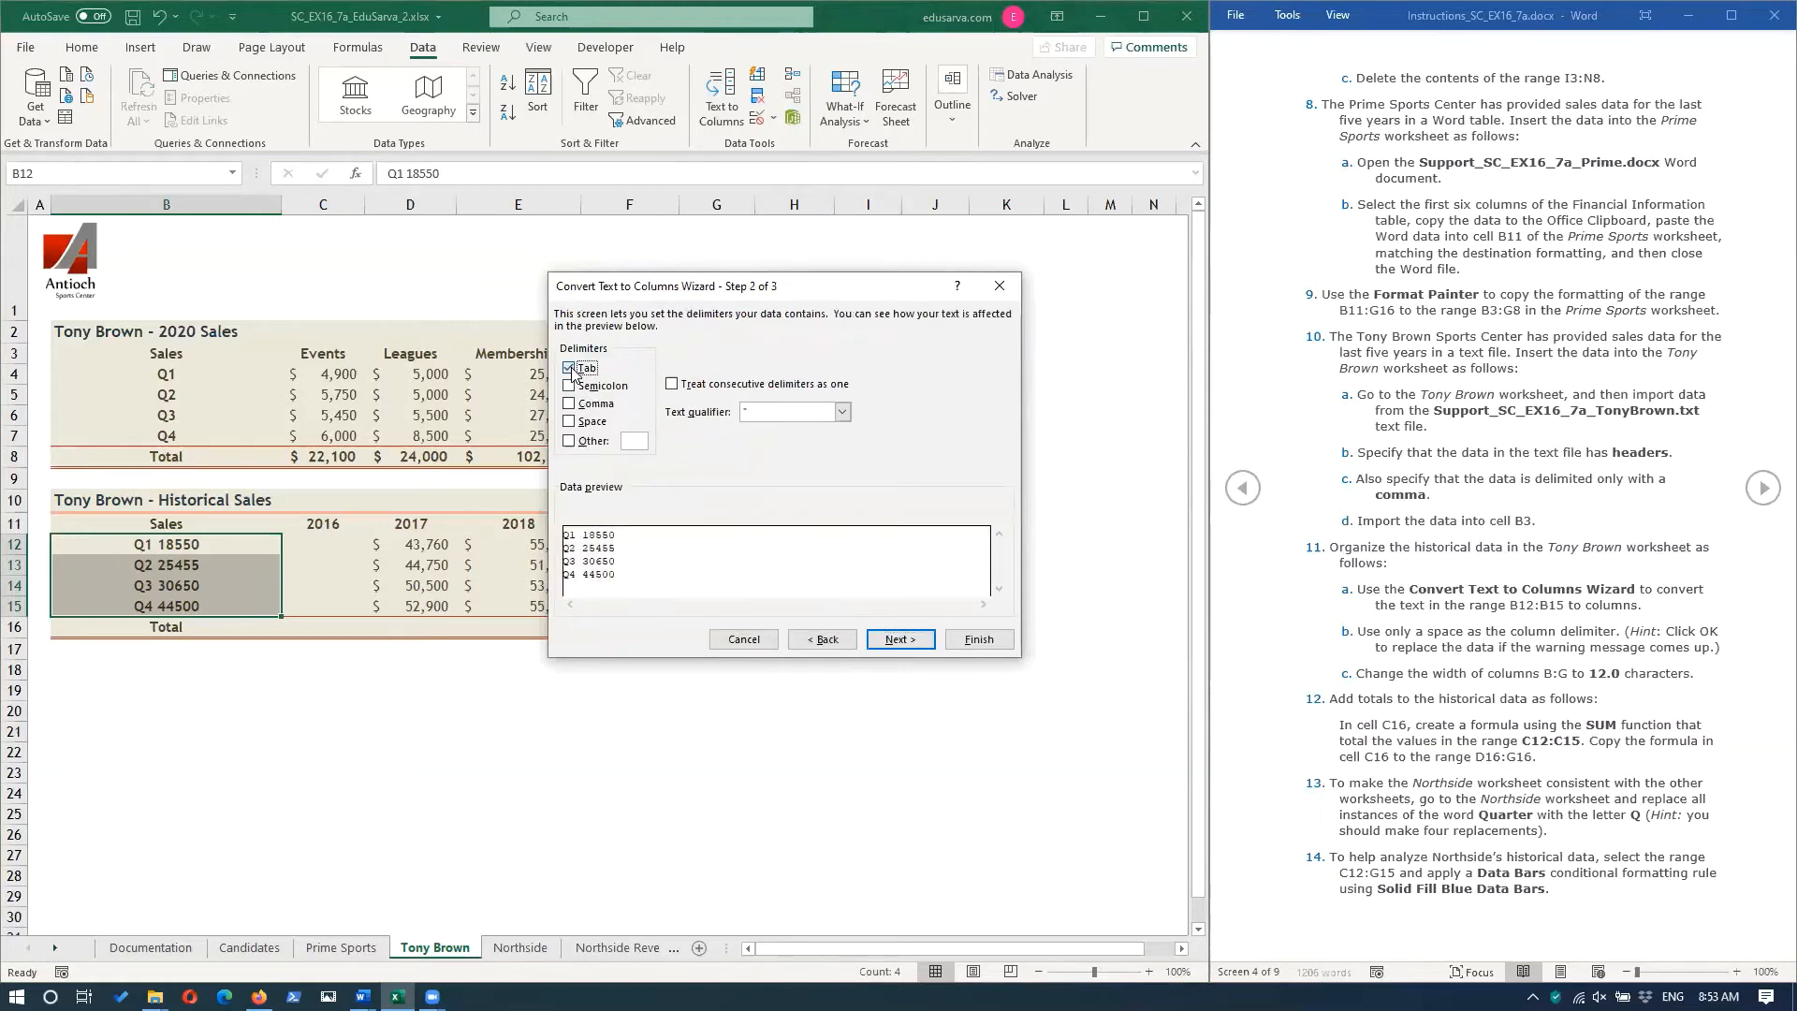
pyautogui.click(570, 421)
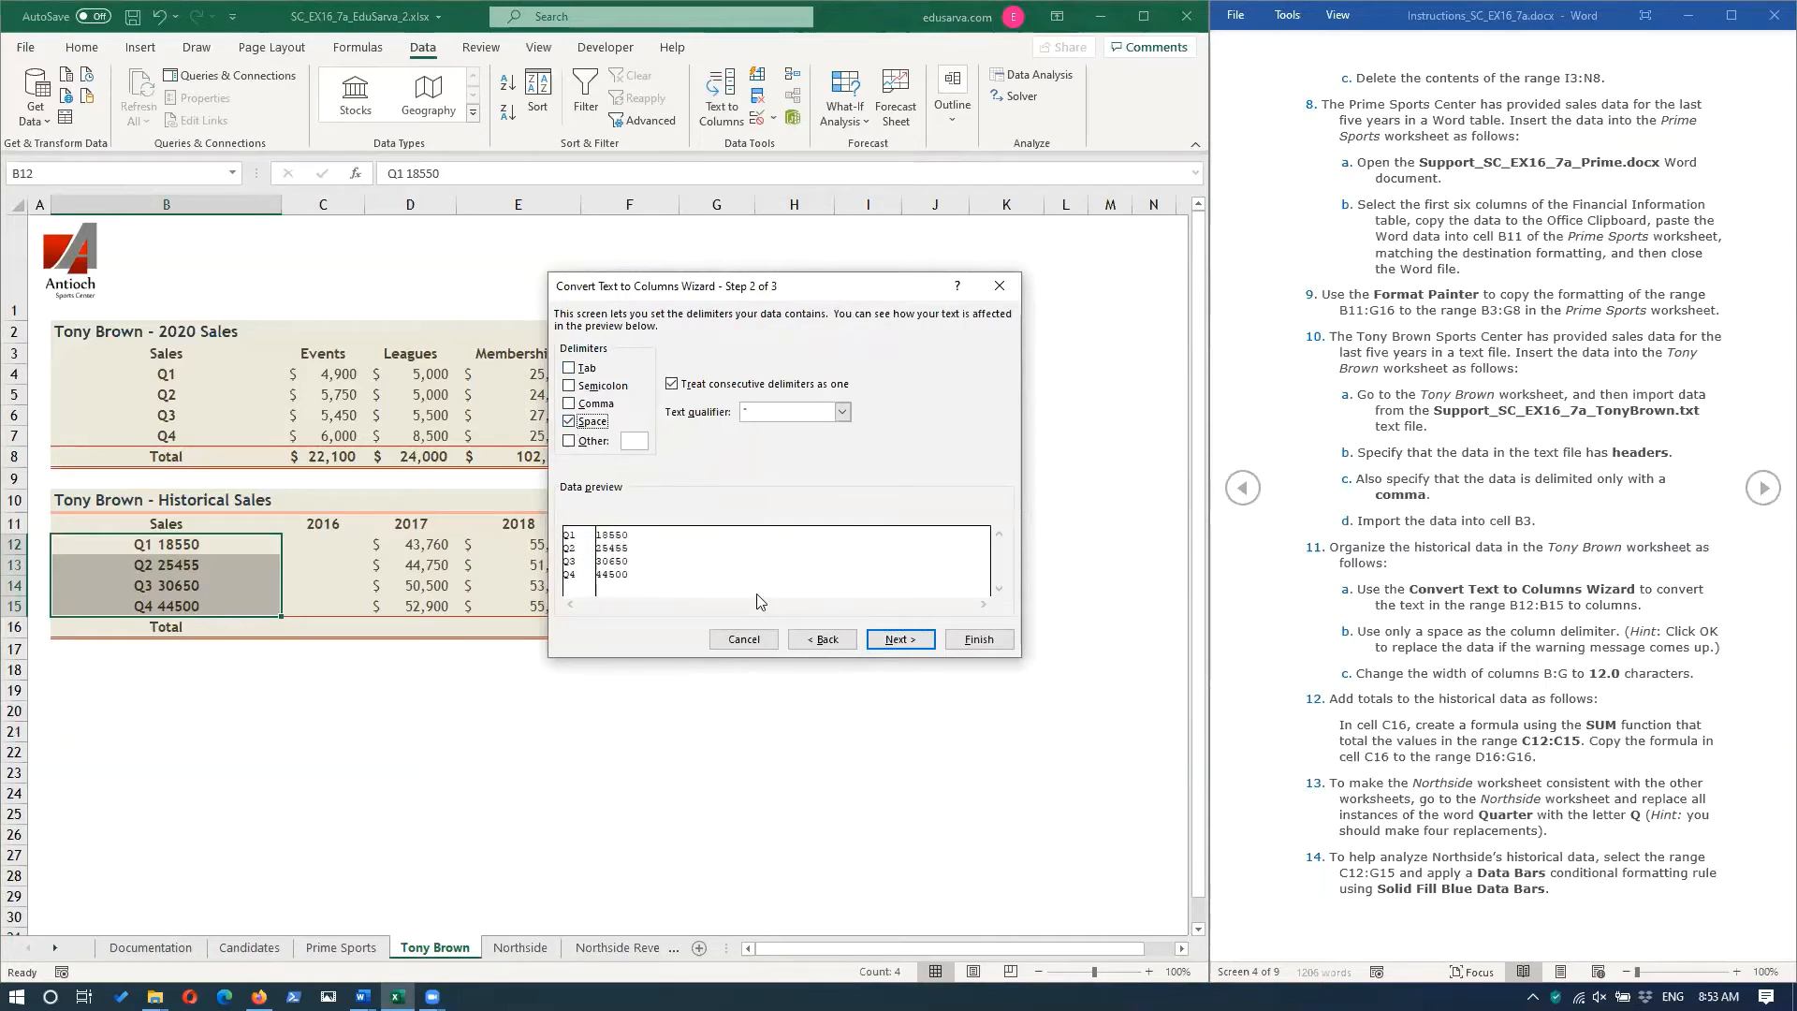
pyautogui.click(895, 640)
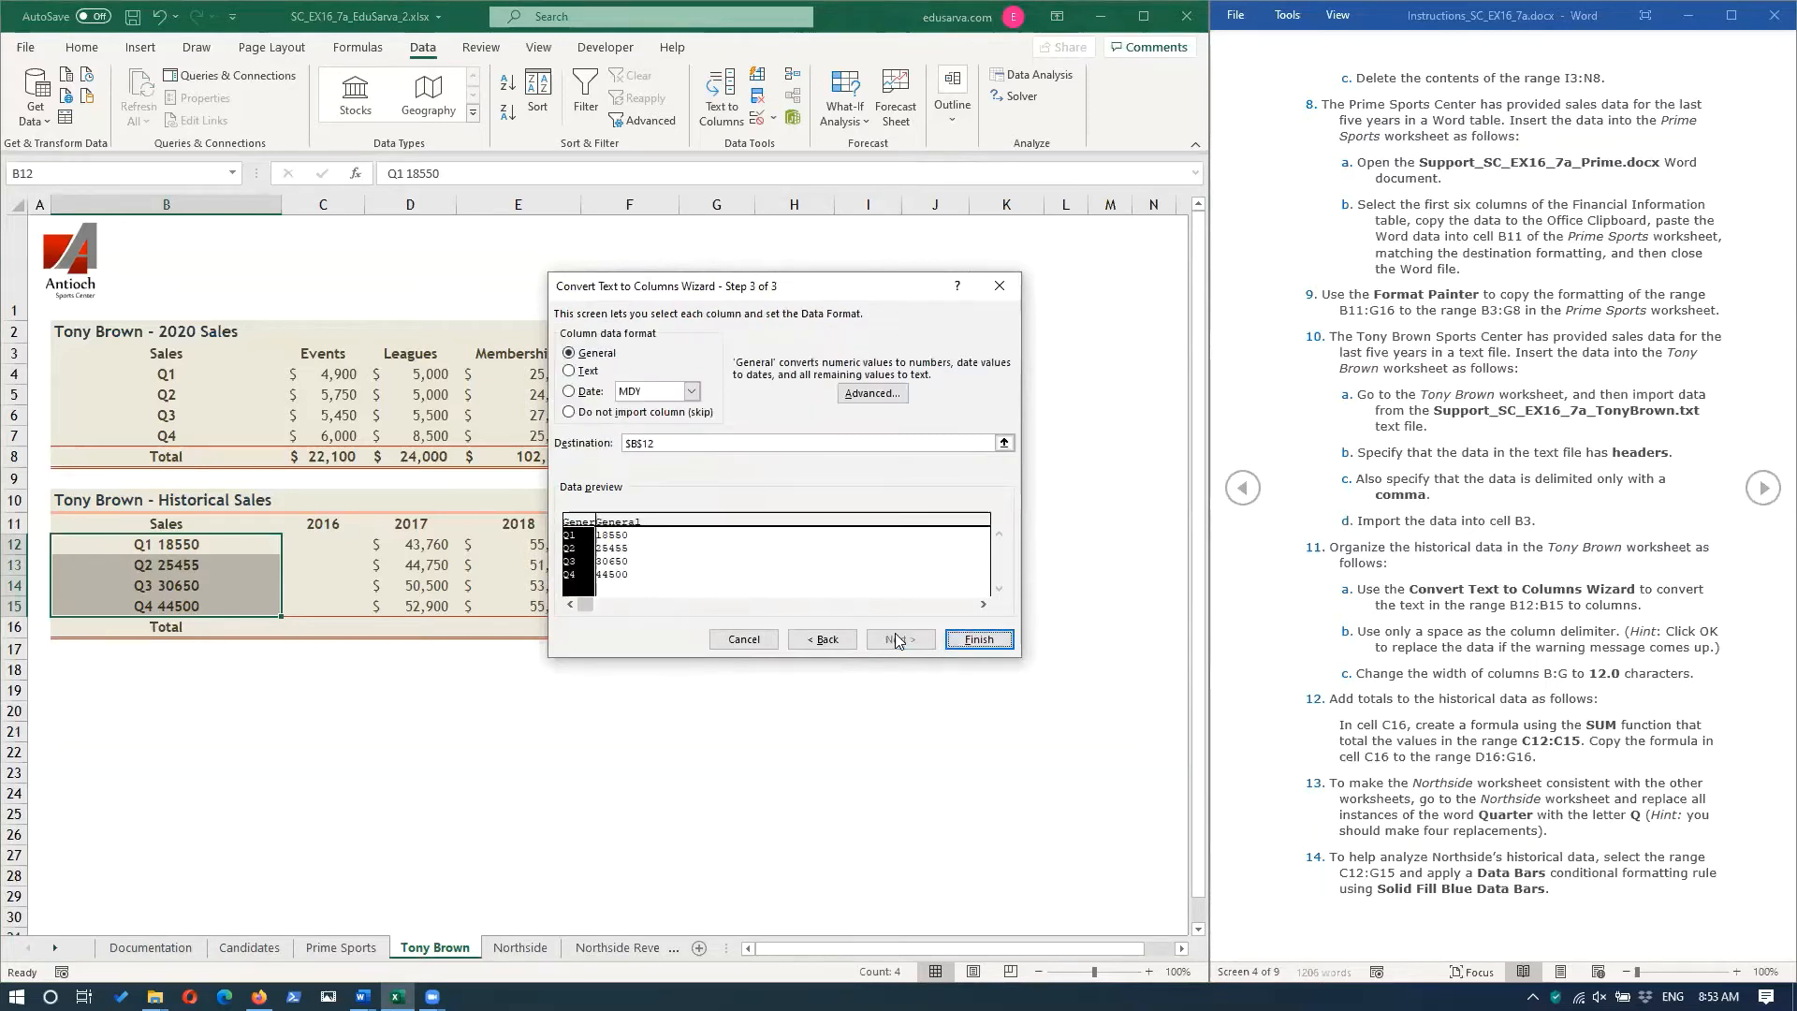
pyautogui.click(979, 639)
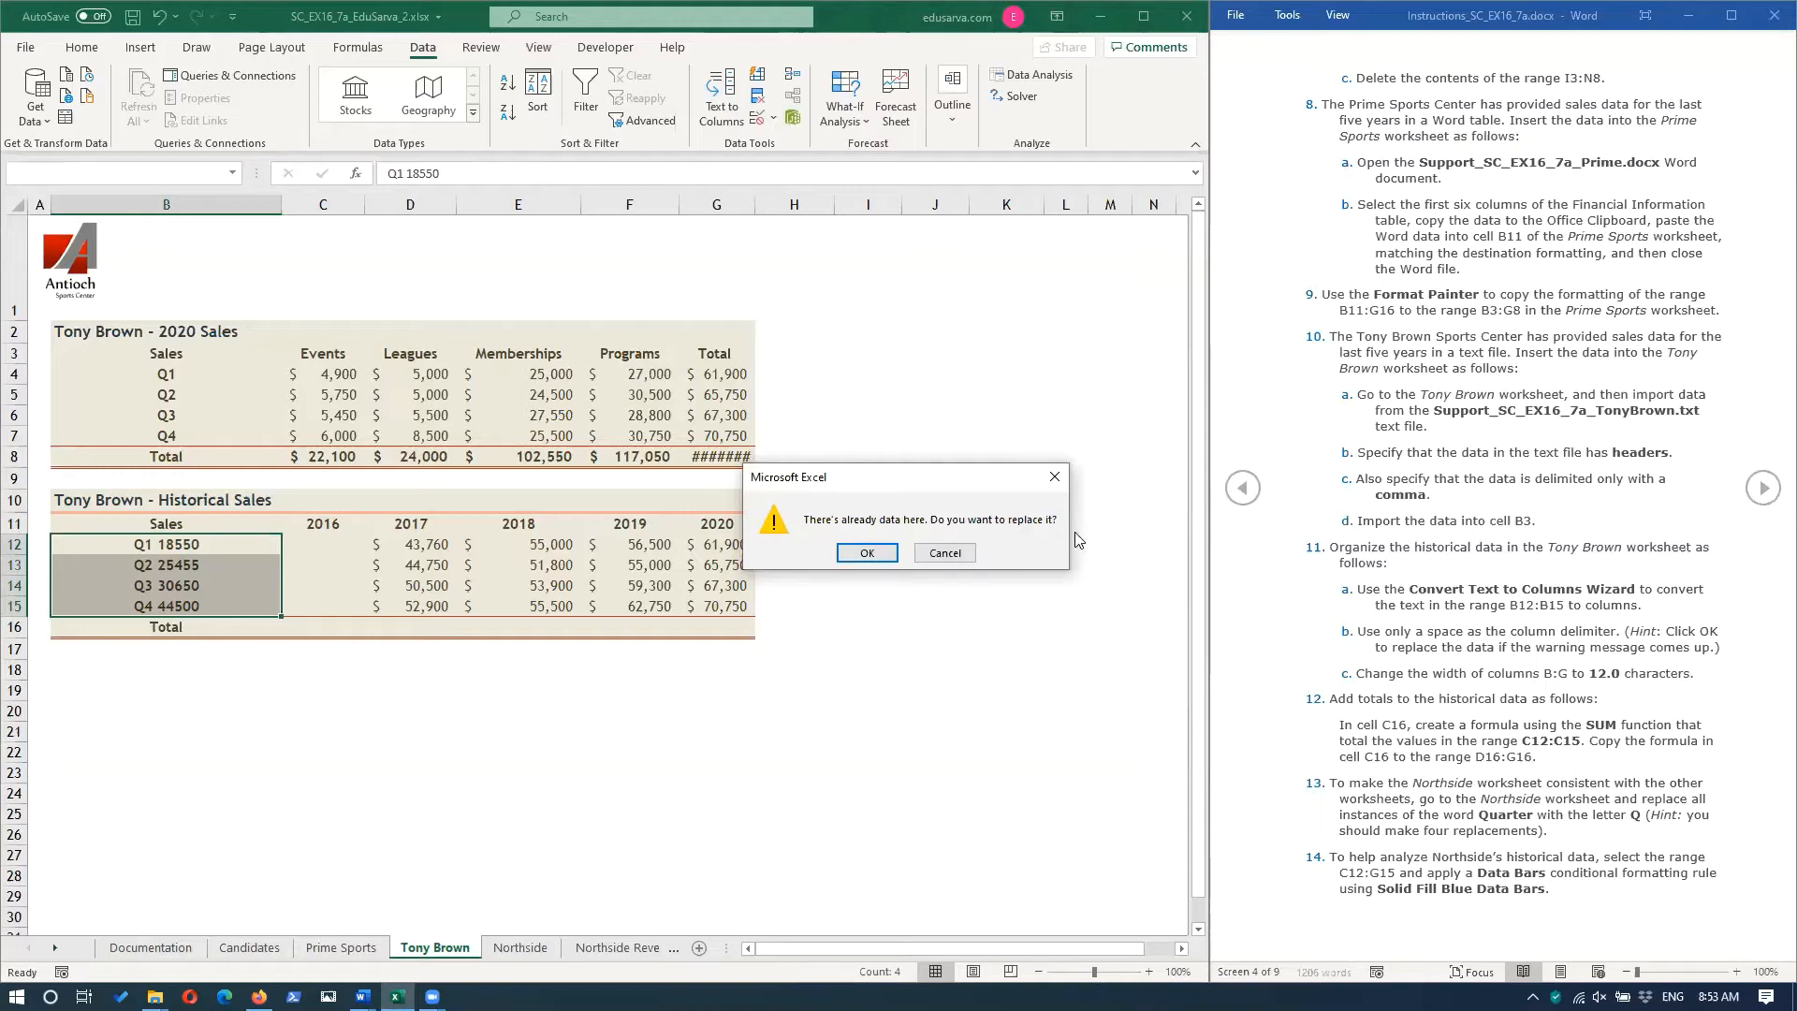
pyautogui.click(867, 553)
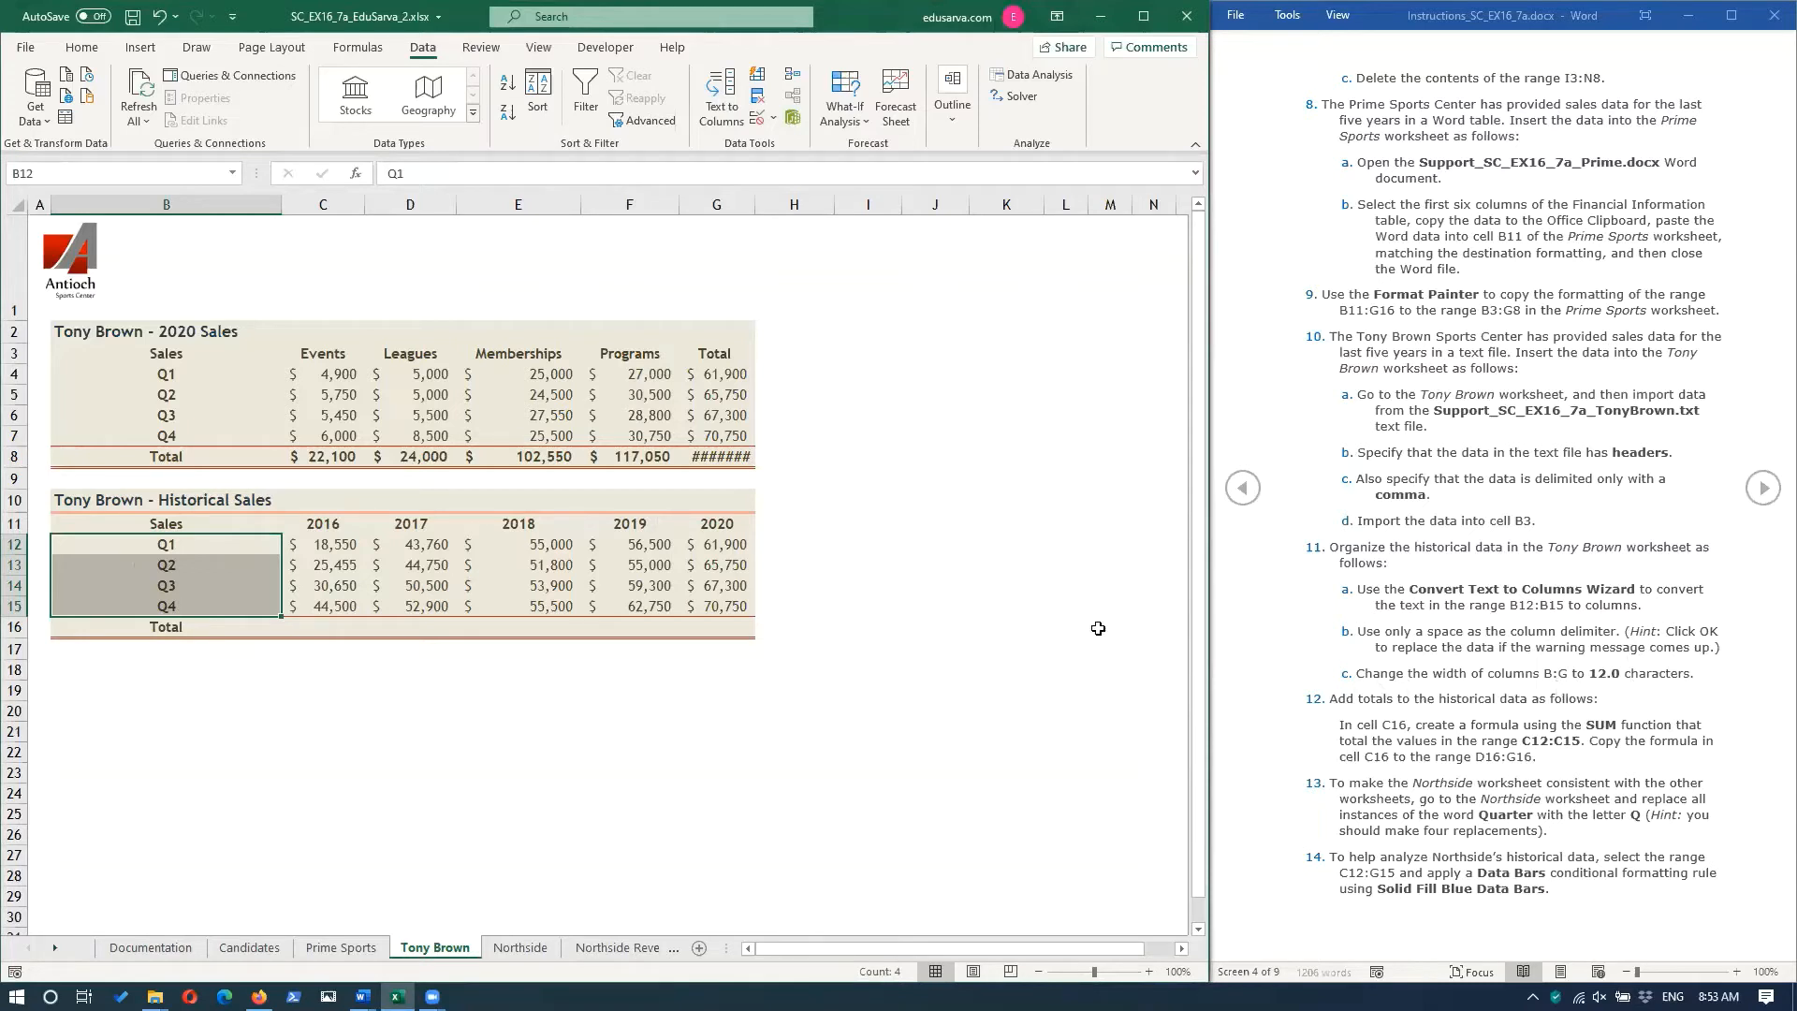
# Set the width of columns B:G to 12.0 characters.
pyautogui.click(161, 208)
pyautogui.moveTo(157, 204); pyautogui.dragTo(717, 205)
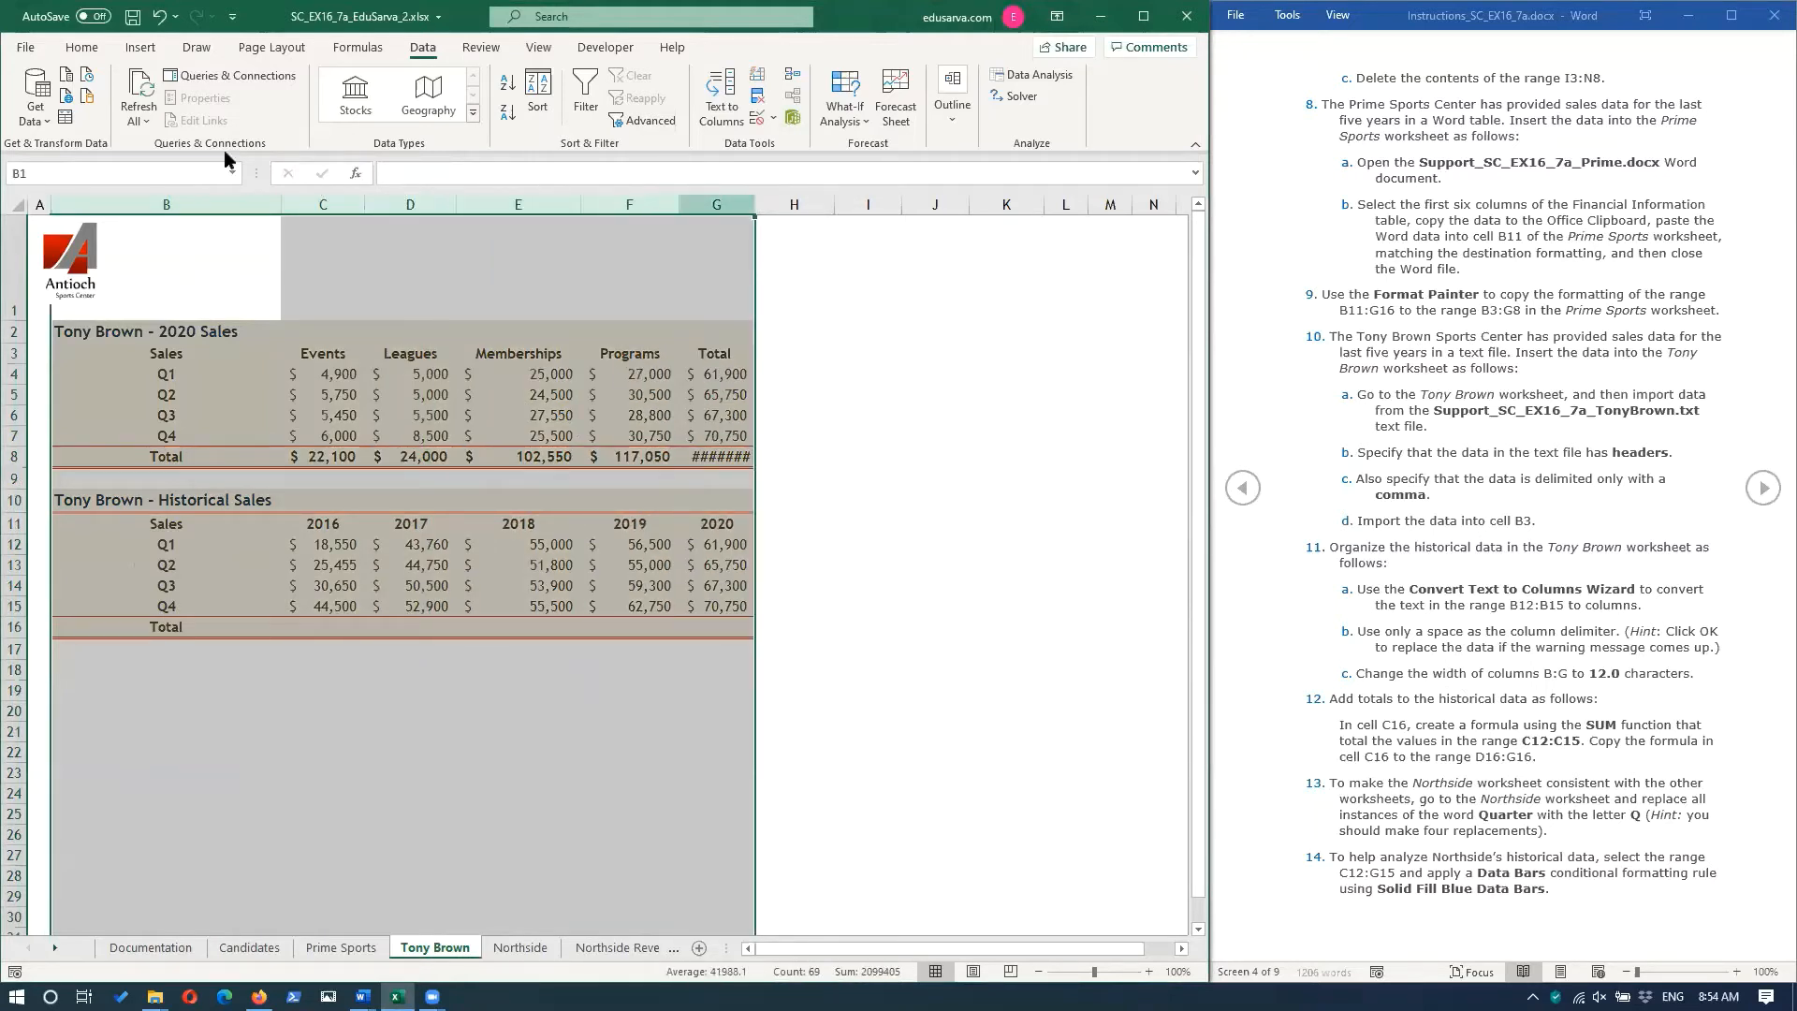
pyautogui.rightClick(728, 205)
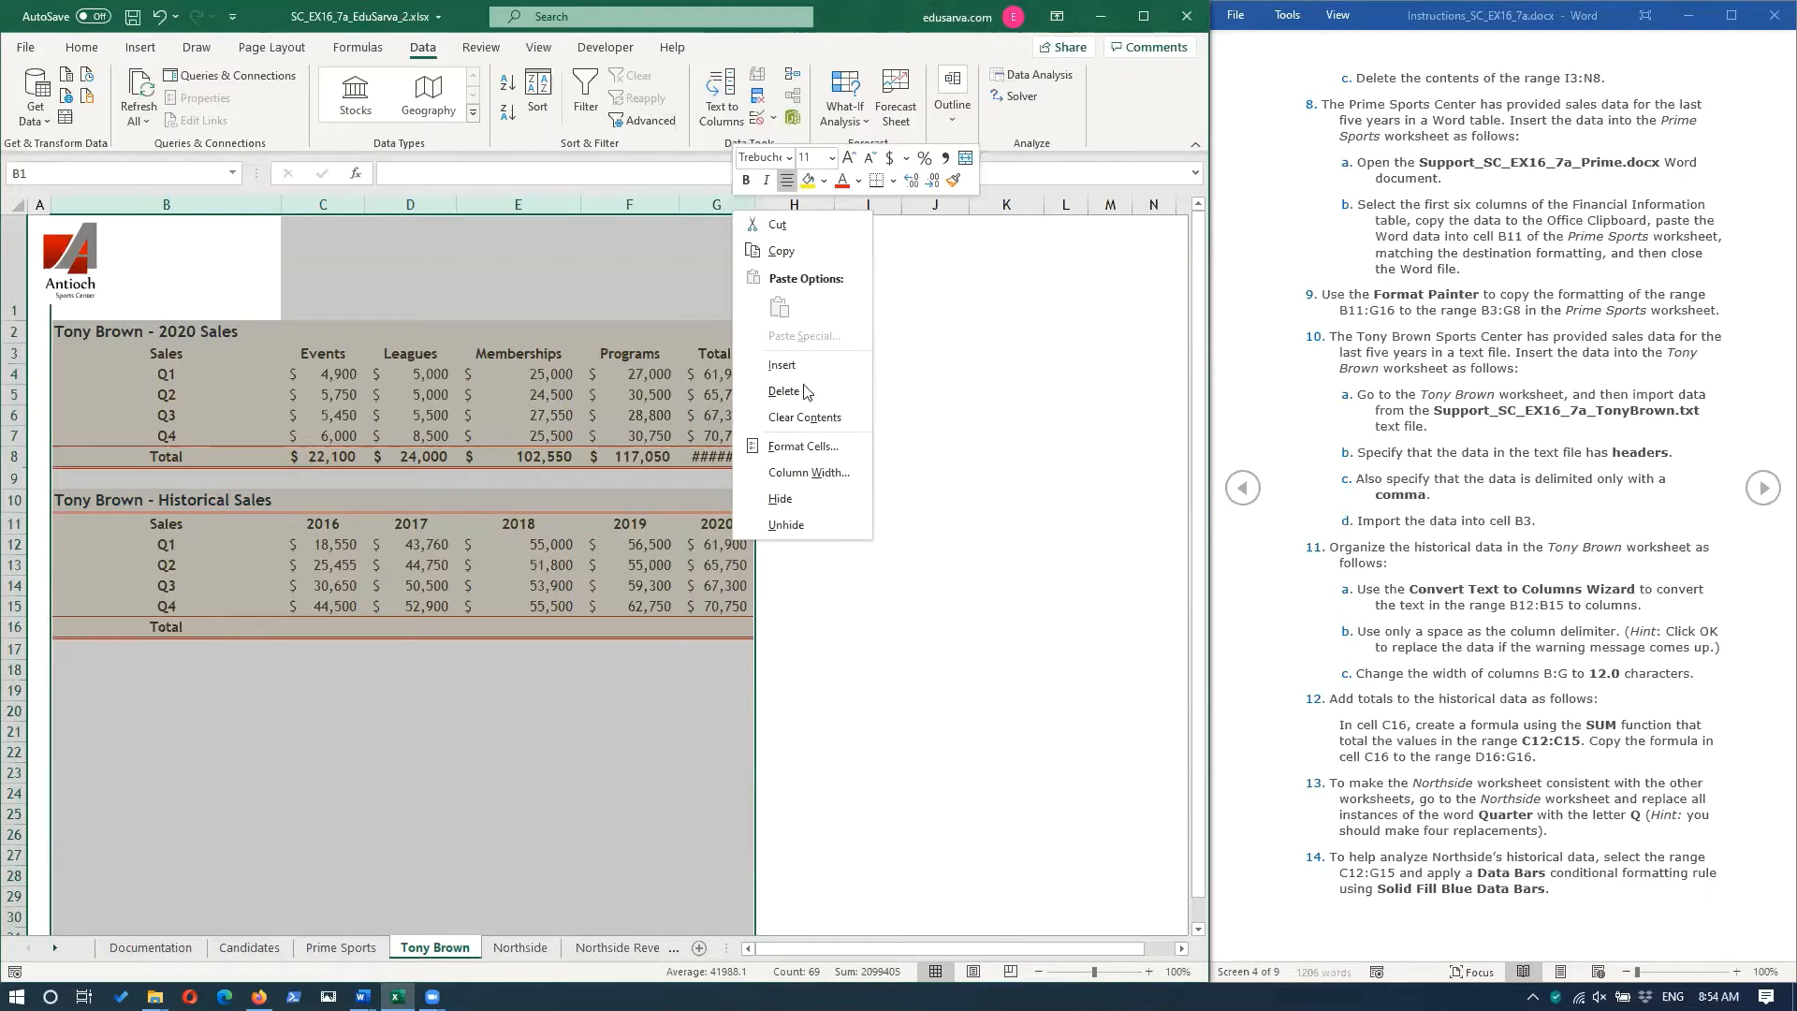
pyautogui.click(810, 473)
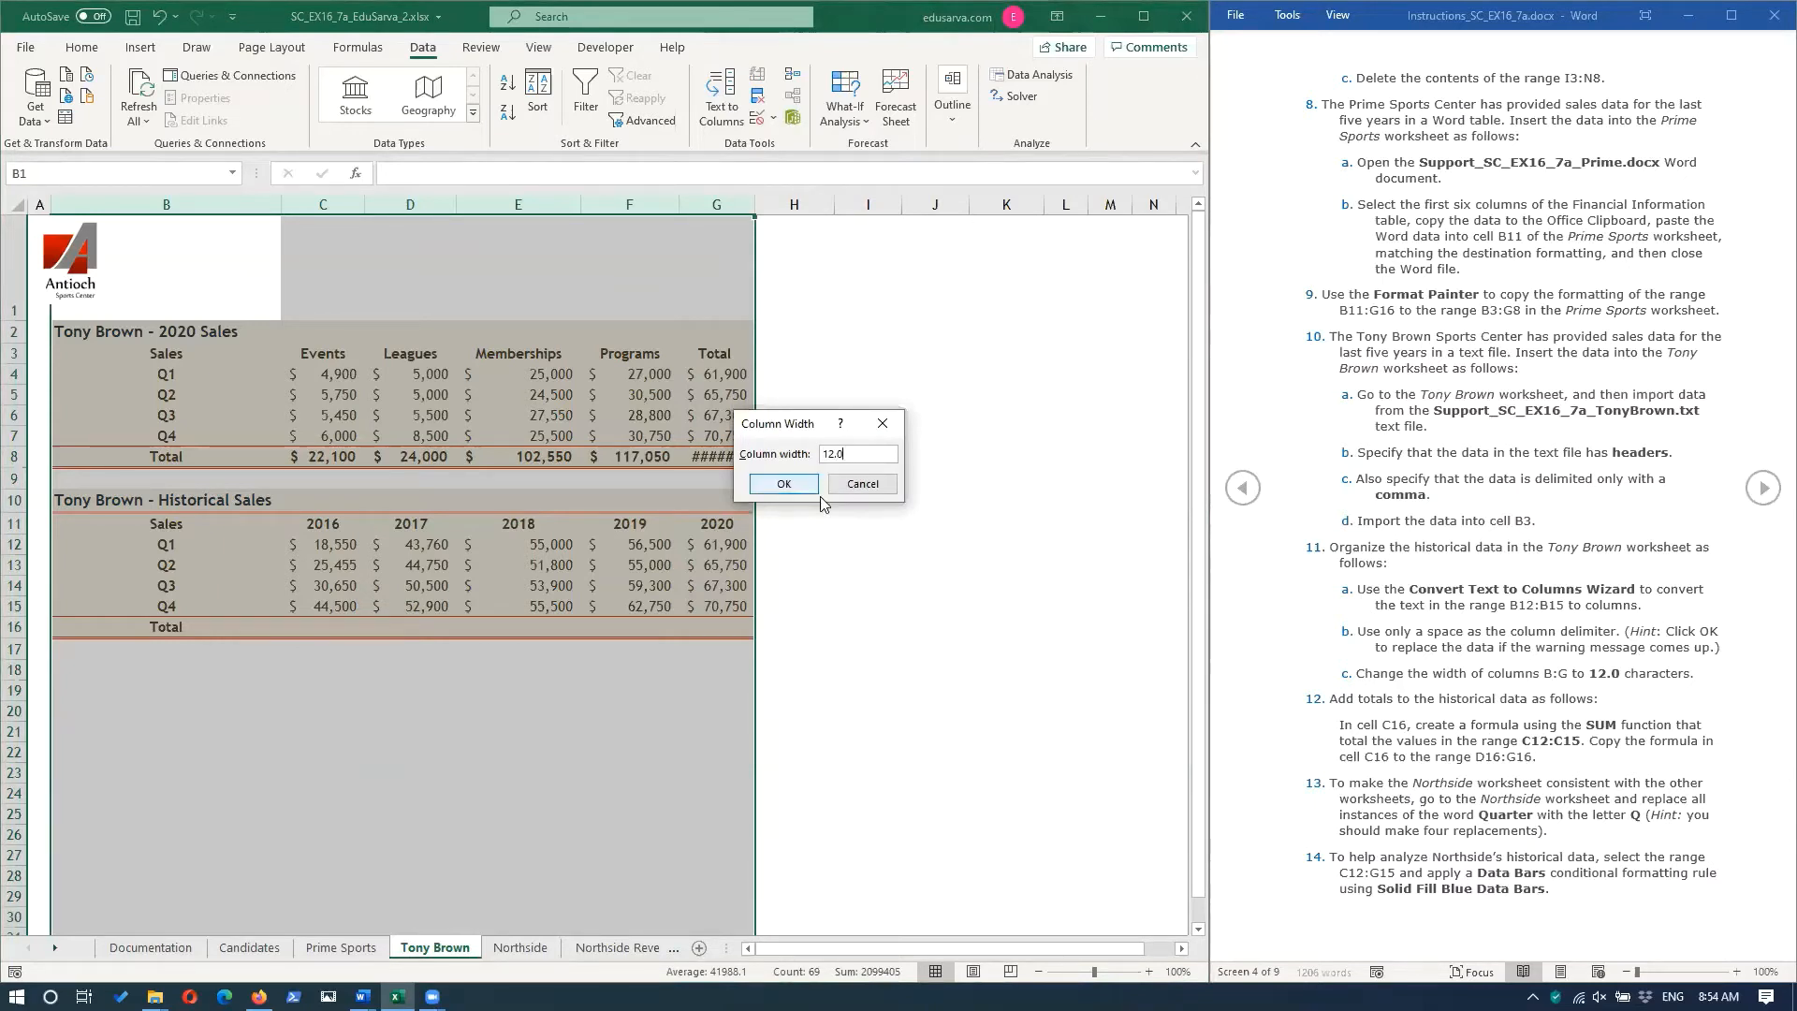
pyautogui.click(805, 483)
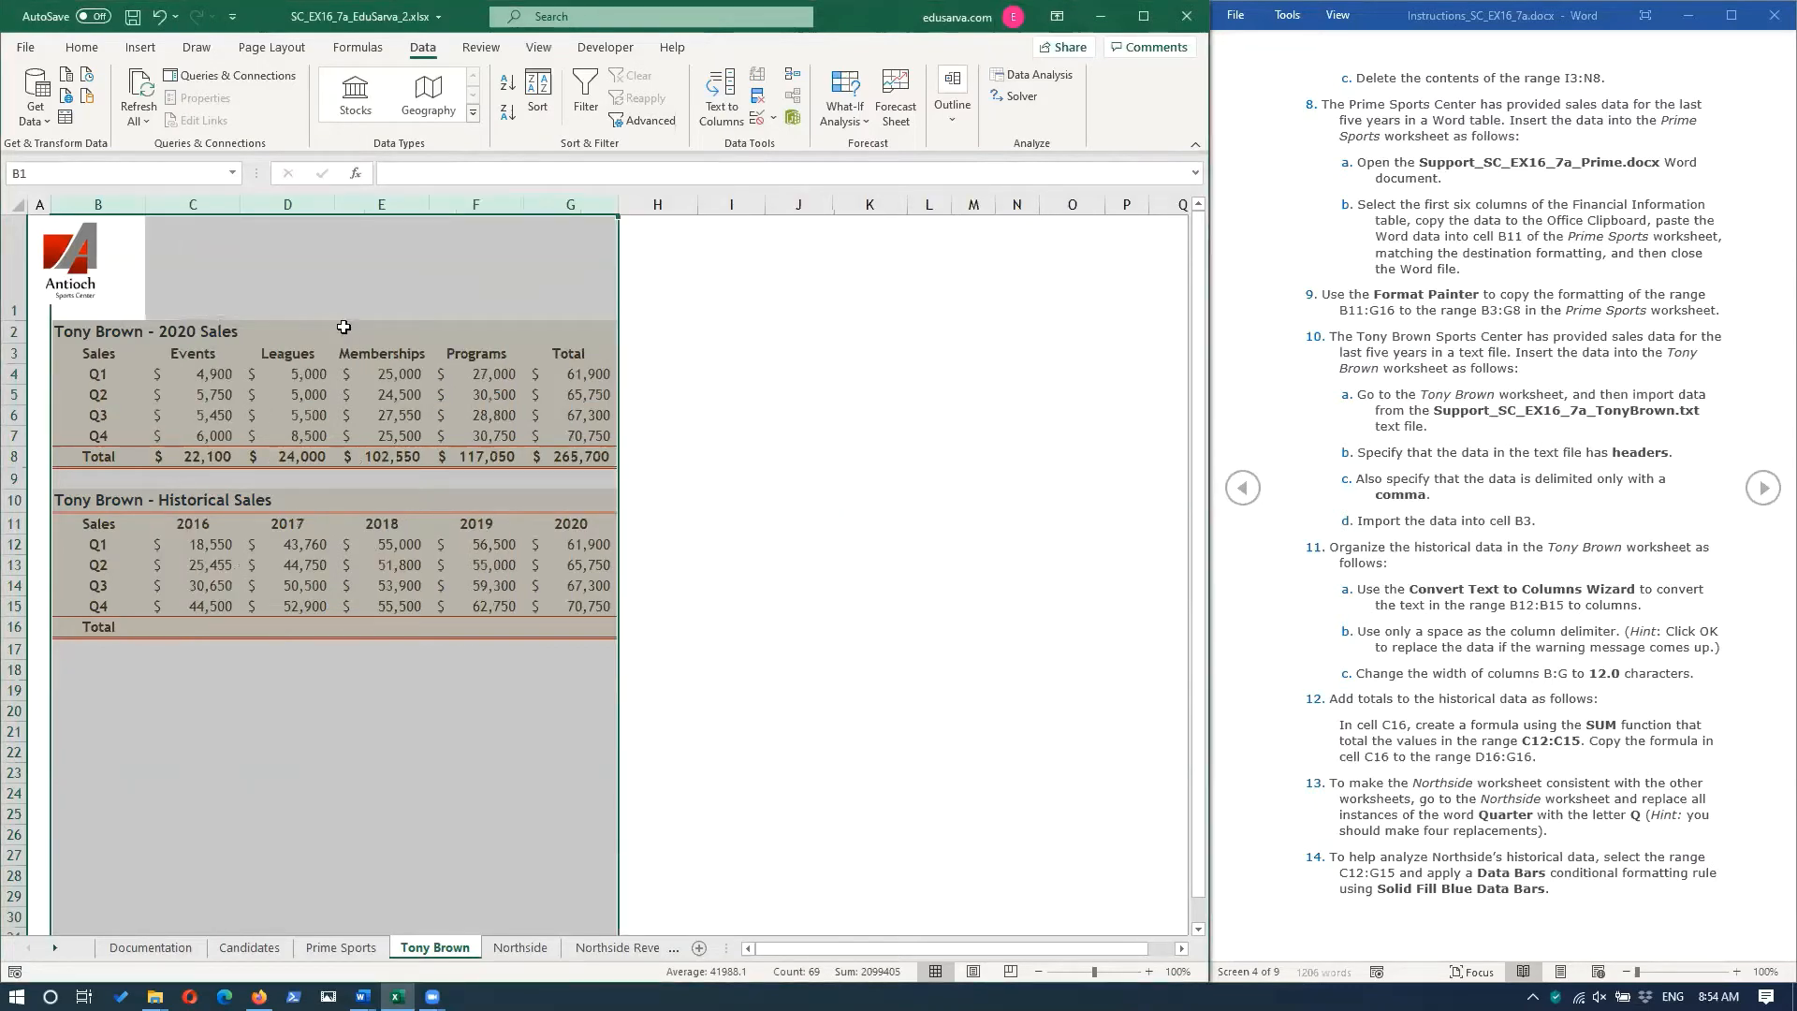
pyautogui.click(928, 585)
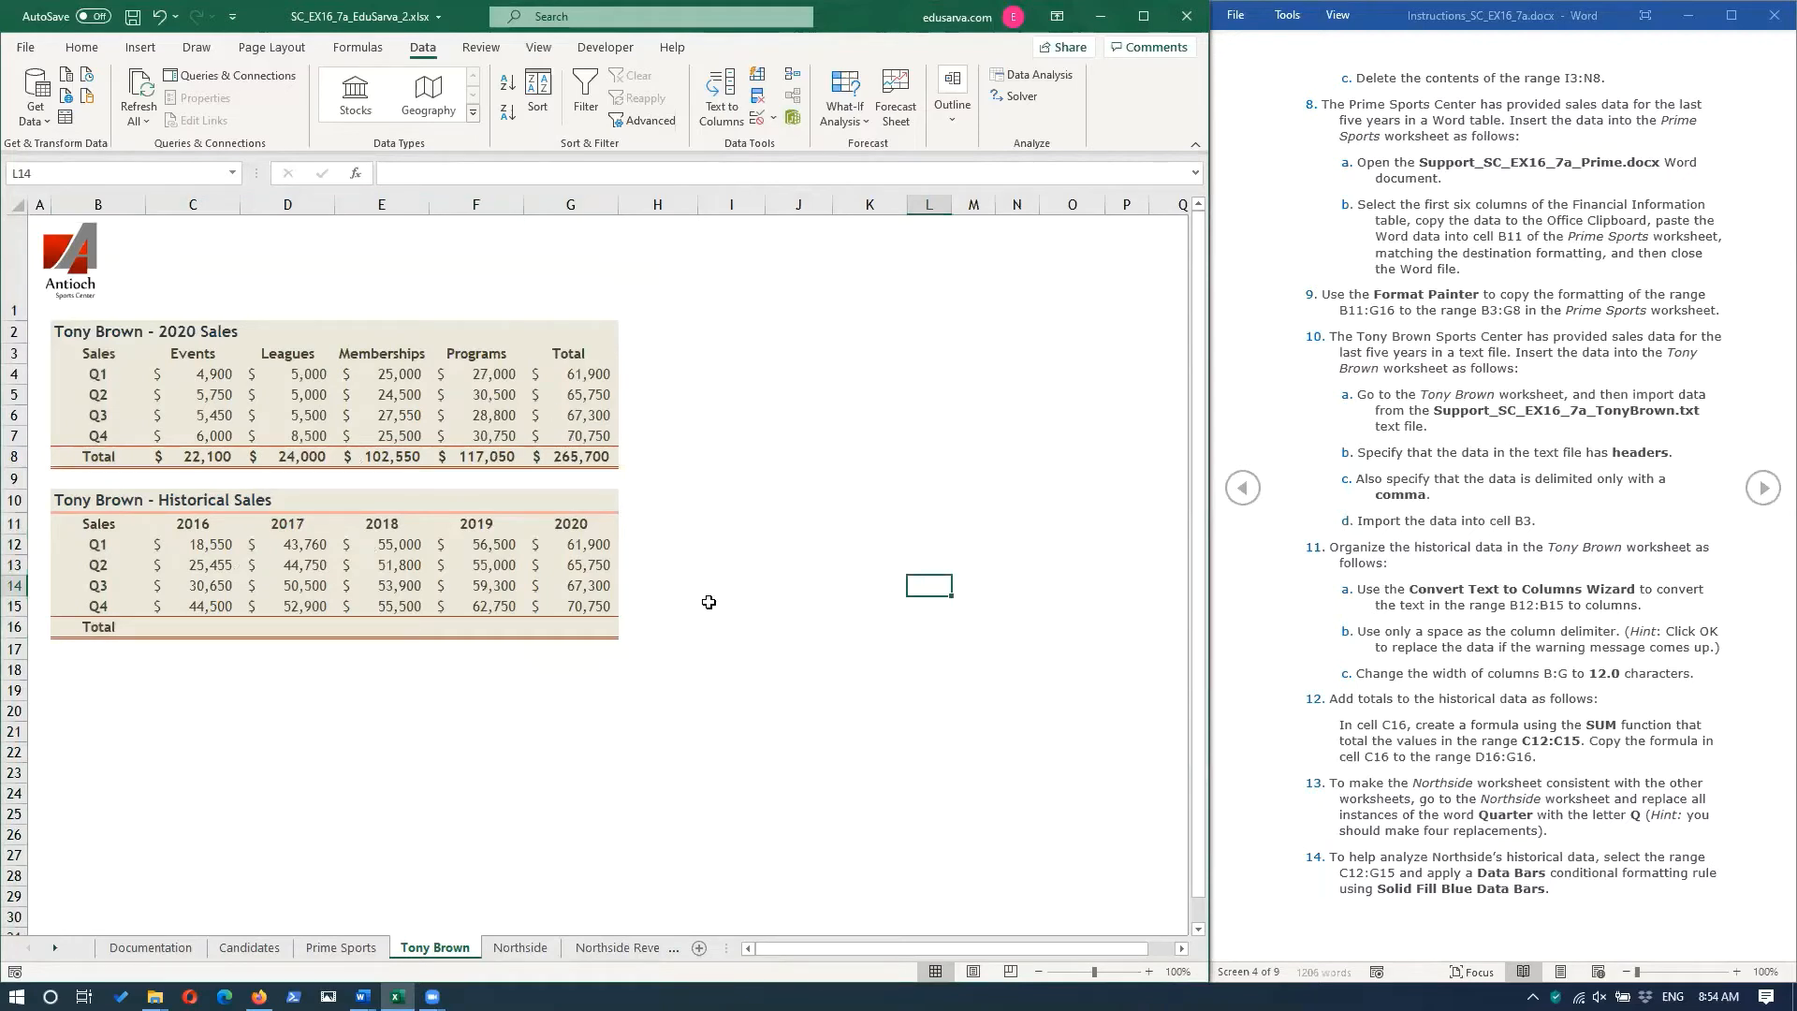
# Compare the layout with the Prime Sports worksheet and copy the formatting of B10:G16 to B2:G8 on Tony Brown with Format Painter.
pyautogui.click(351, 951)
pyautogui.click(450, 949)
pyautogui.click(328, 949)
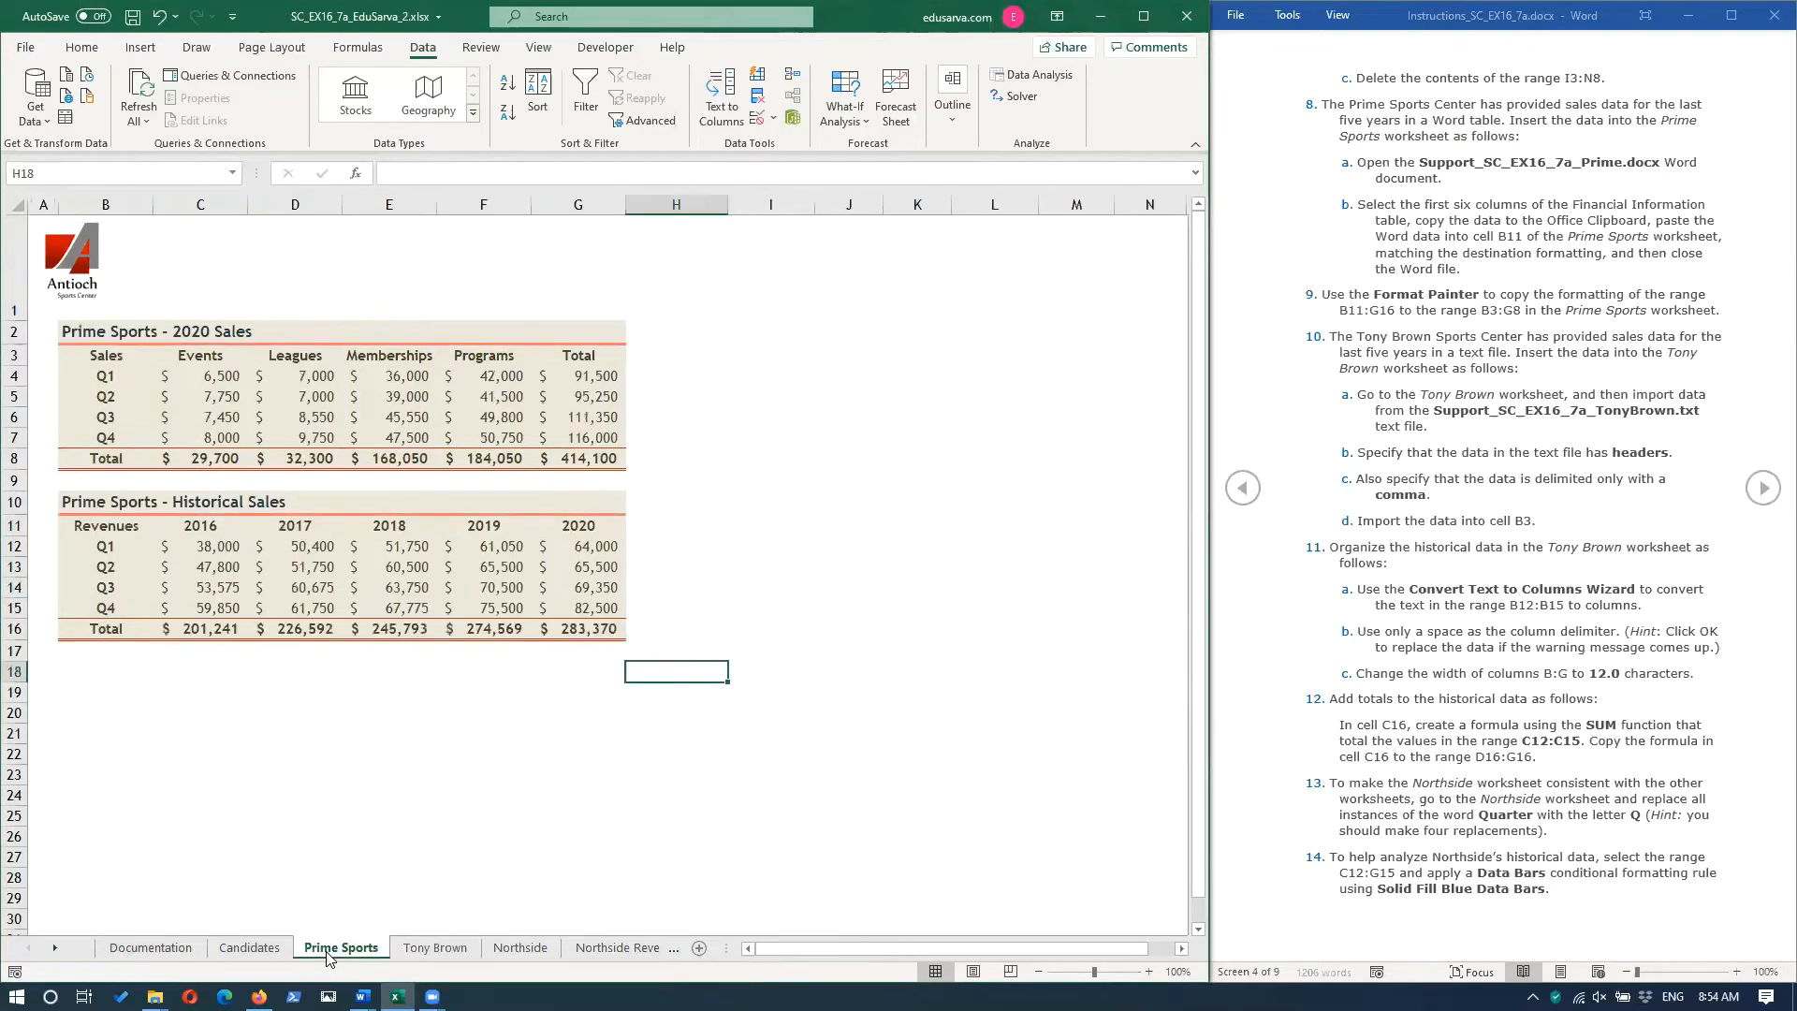
pyautogui.click(436, 948)
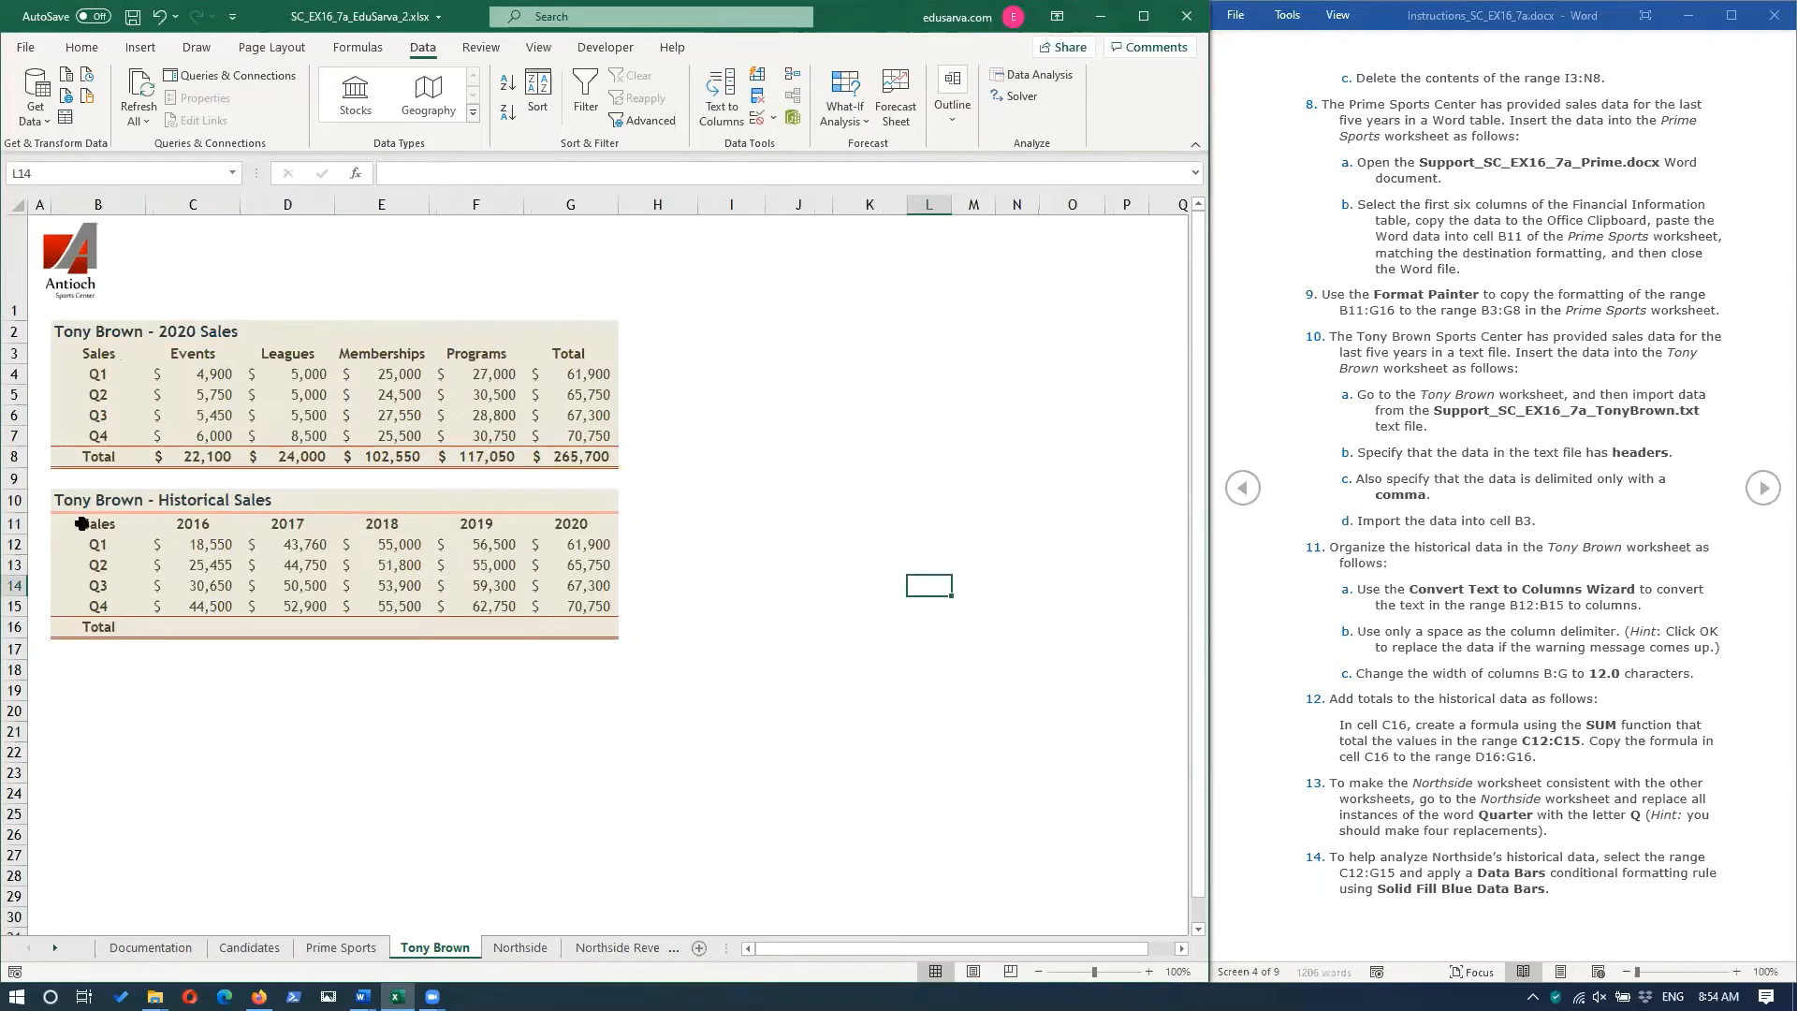
pyautogui.moveTo(88, 501); pyautogui.dragTo(608, 633)
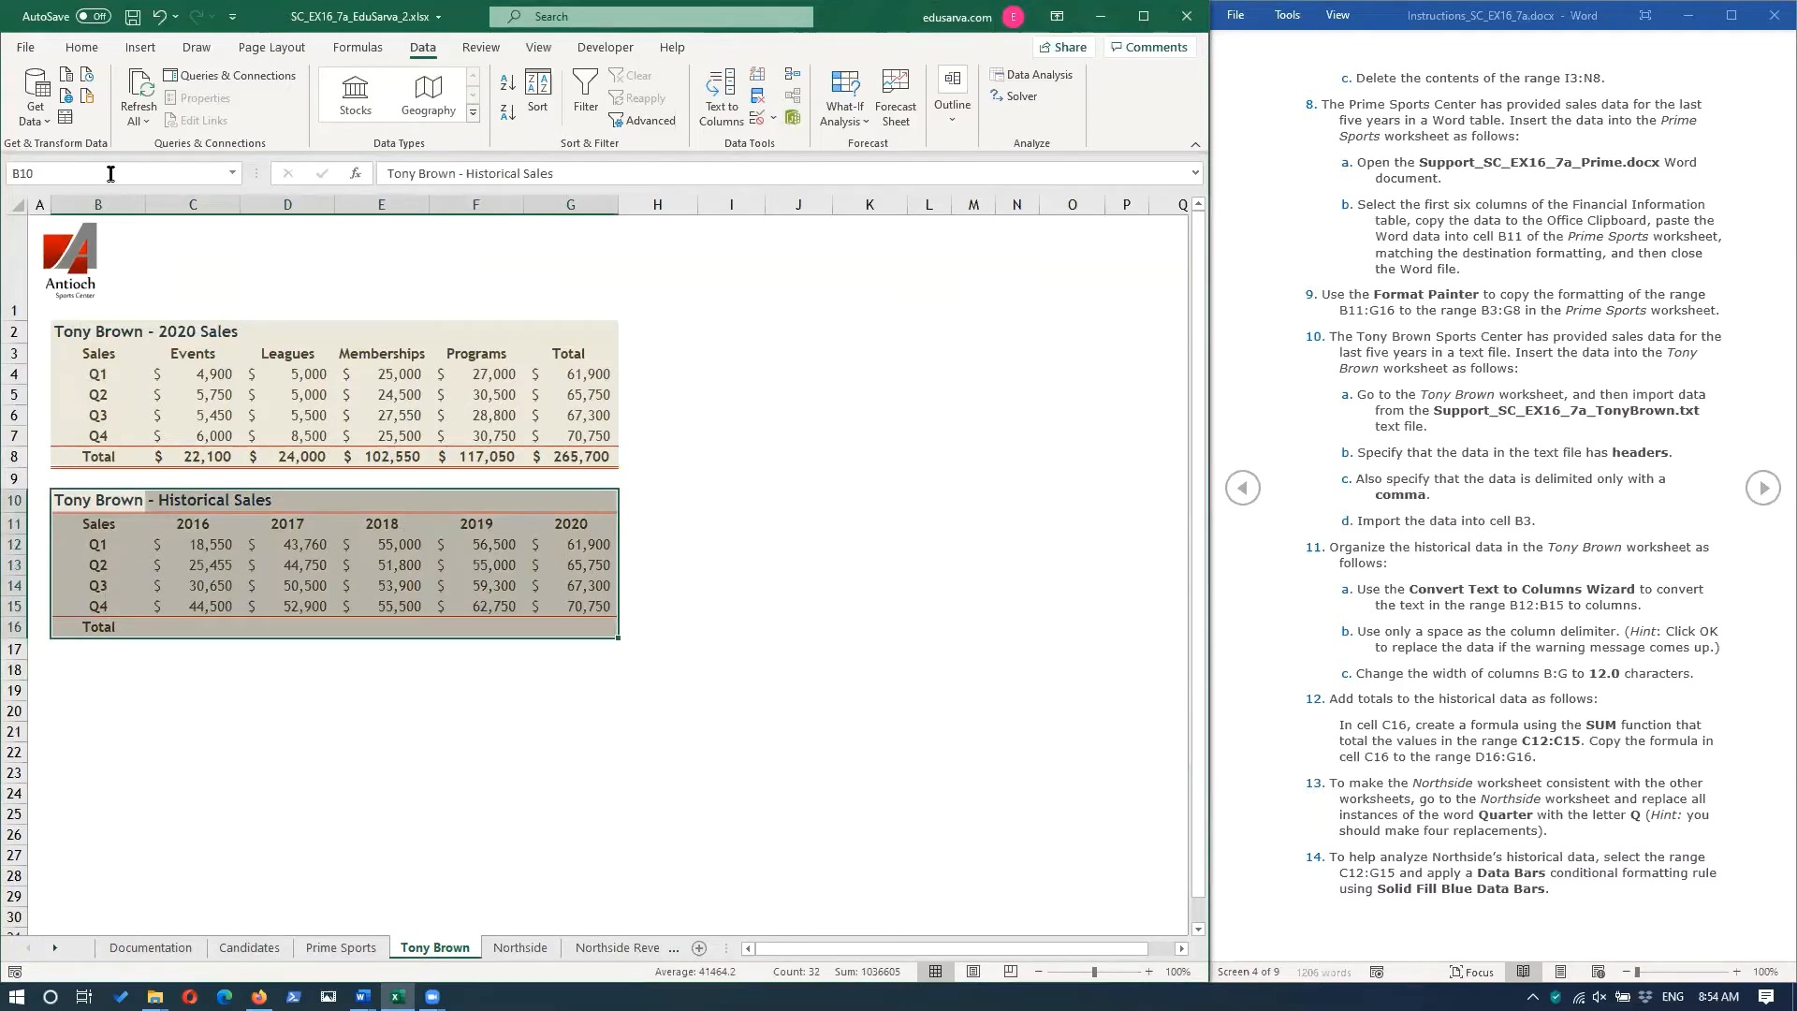
pyautogui.click(81, 47)
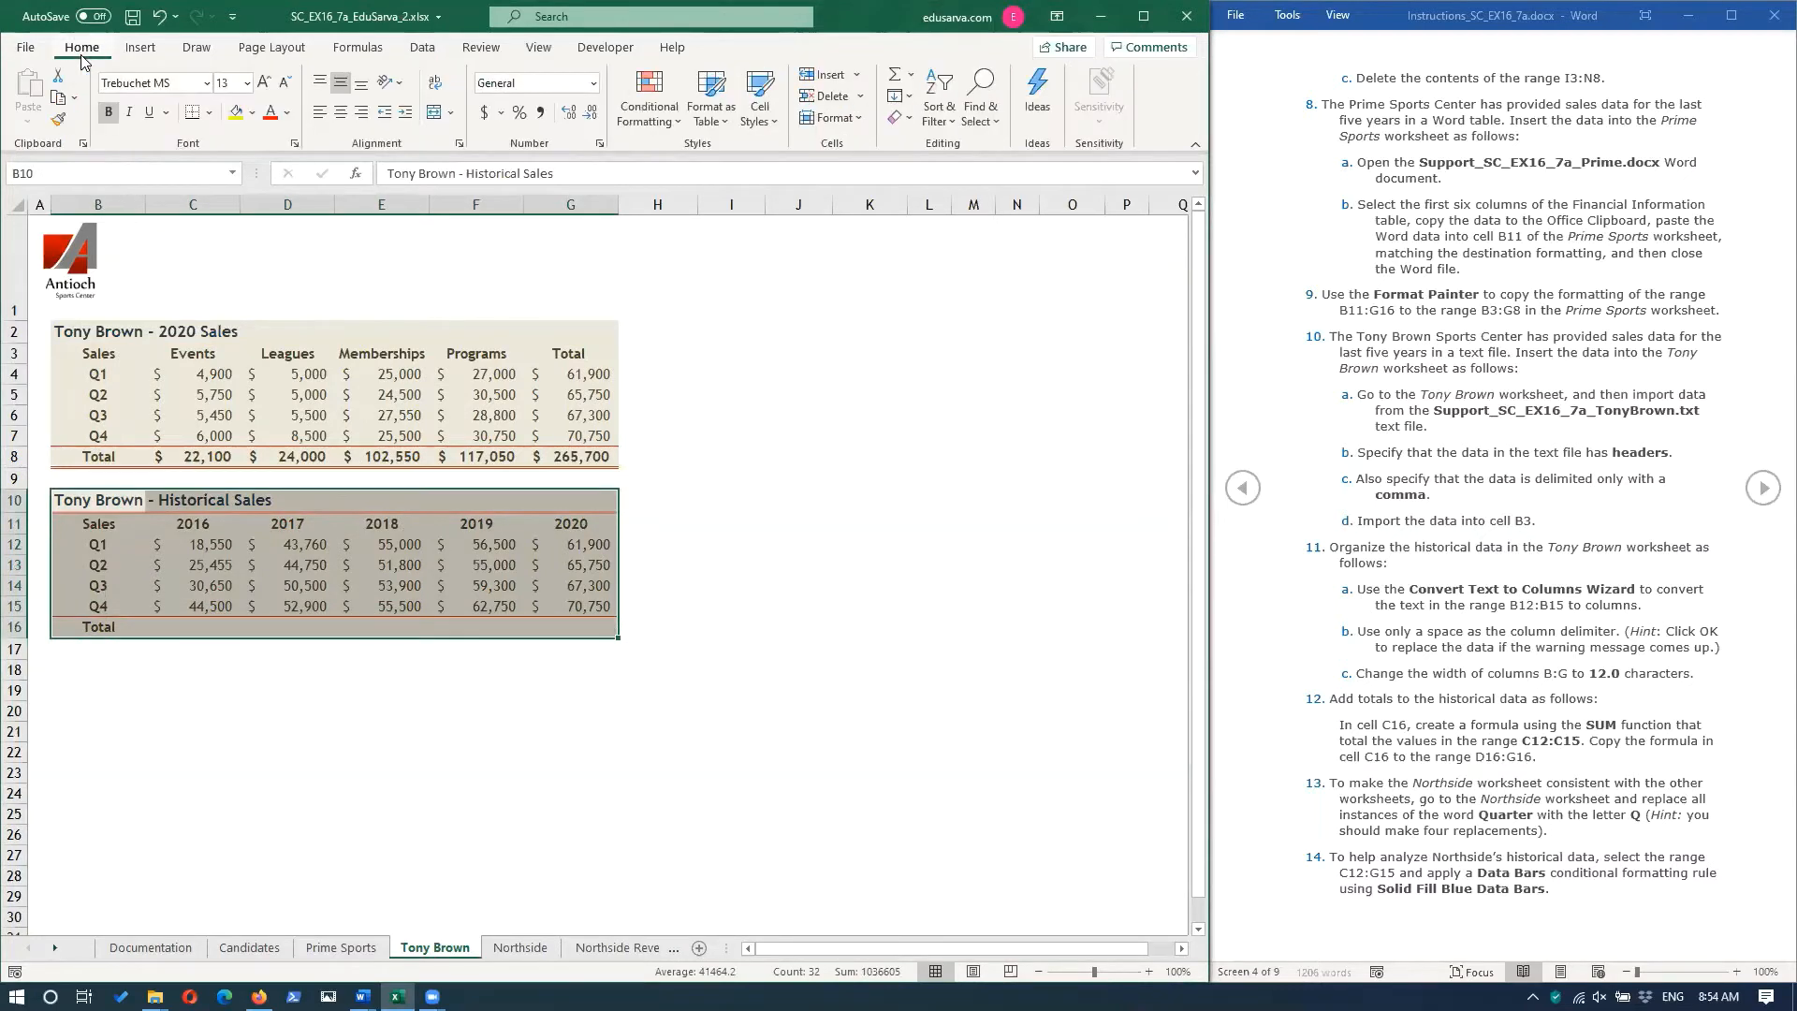
pyautogui.click(59, 122)
pyautogui.moveTo(70, 326)
pyautogui.mouseDown()
pyautogui.moveTo(449, 463)
pyautogui.moveTo(544, 469)
pyautogui.mouseUp()
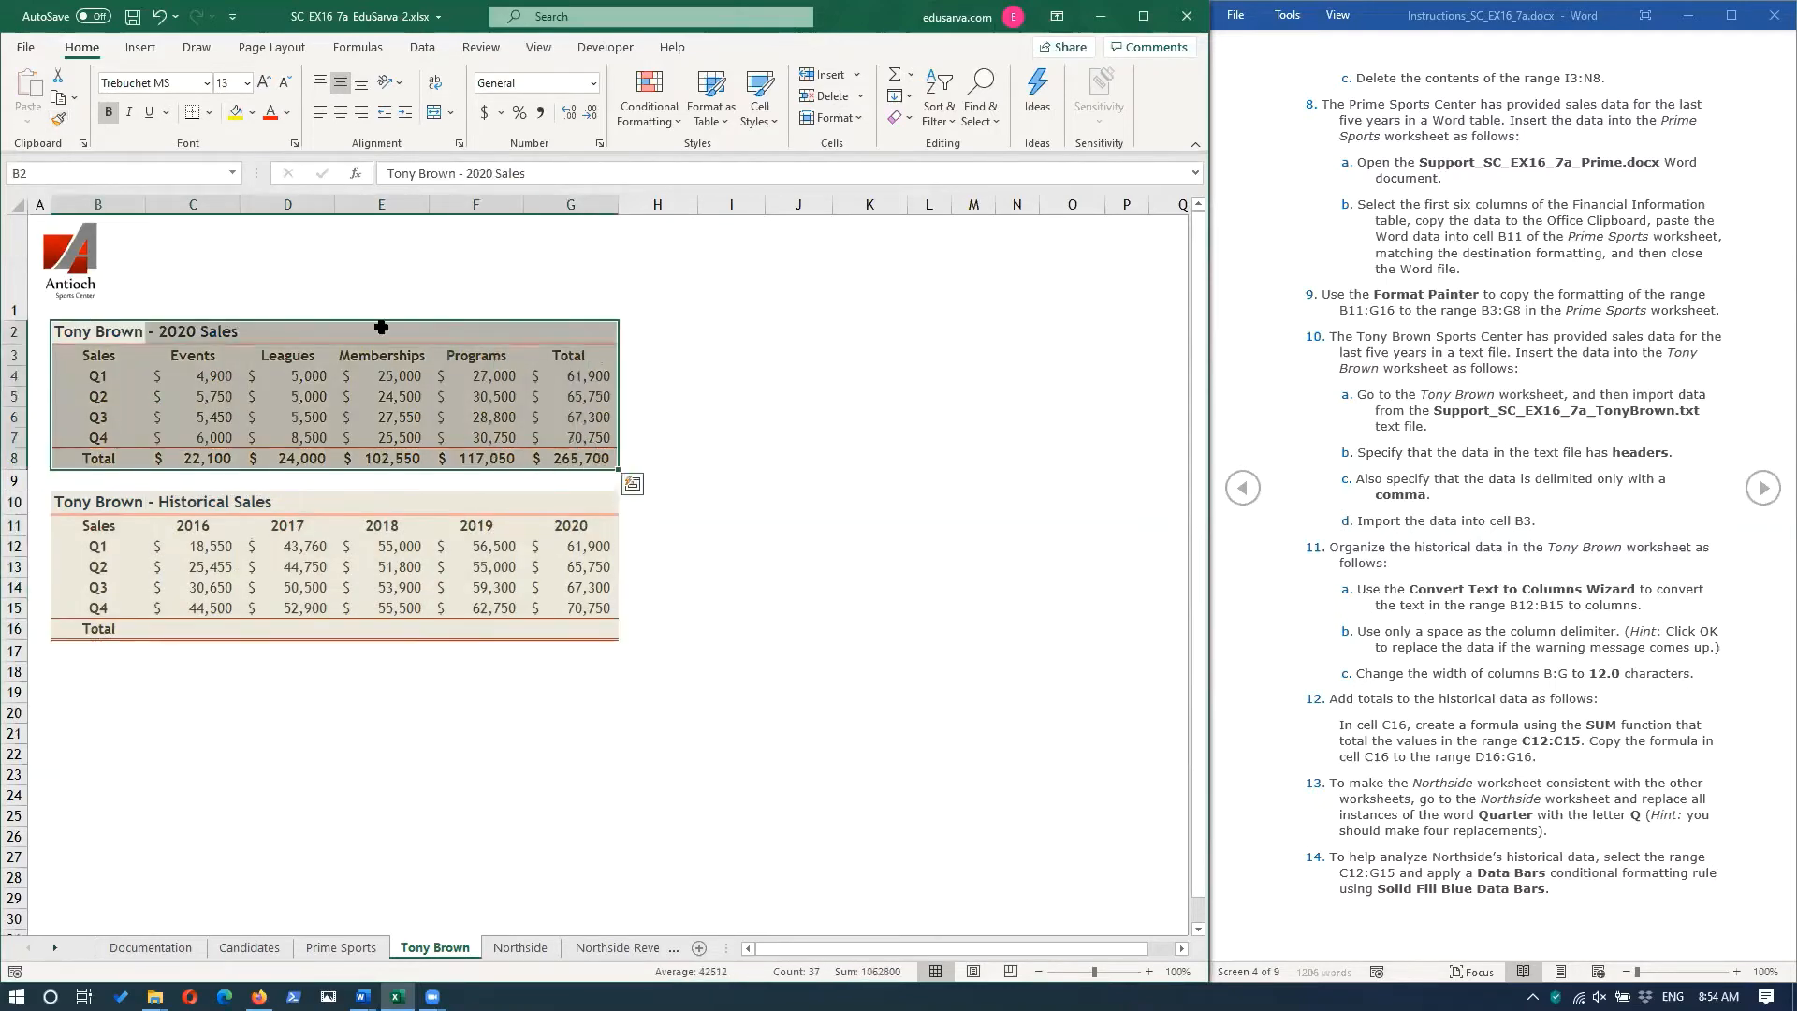
pyautogui.click(355, 955)
pyautogui.click(456, 958)
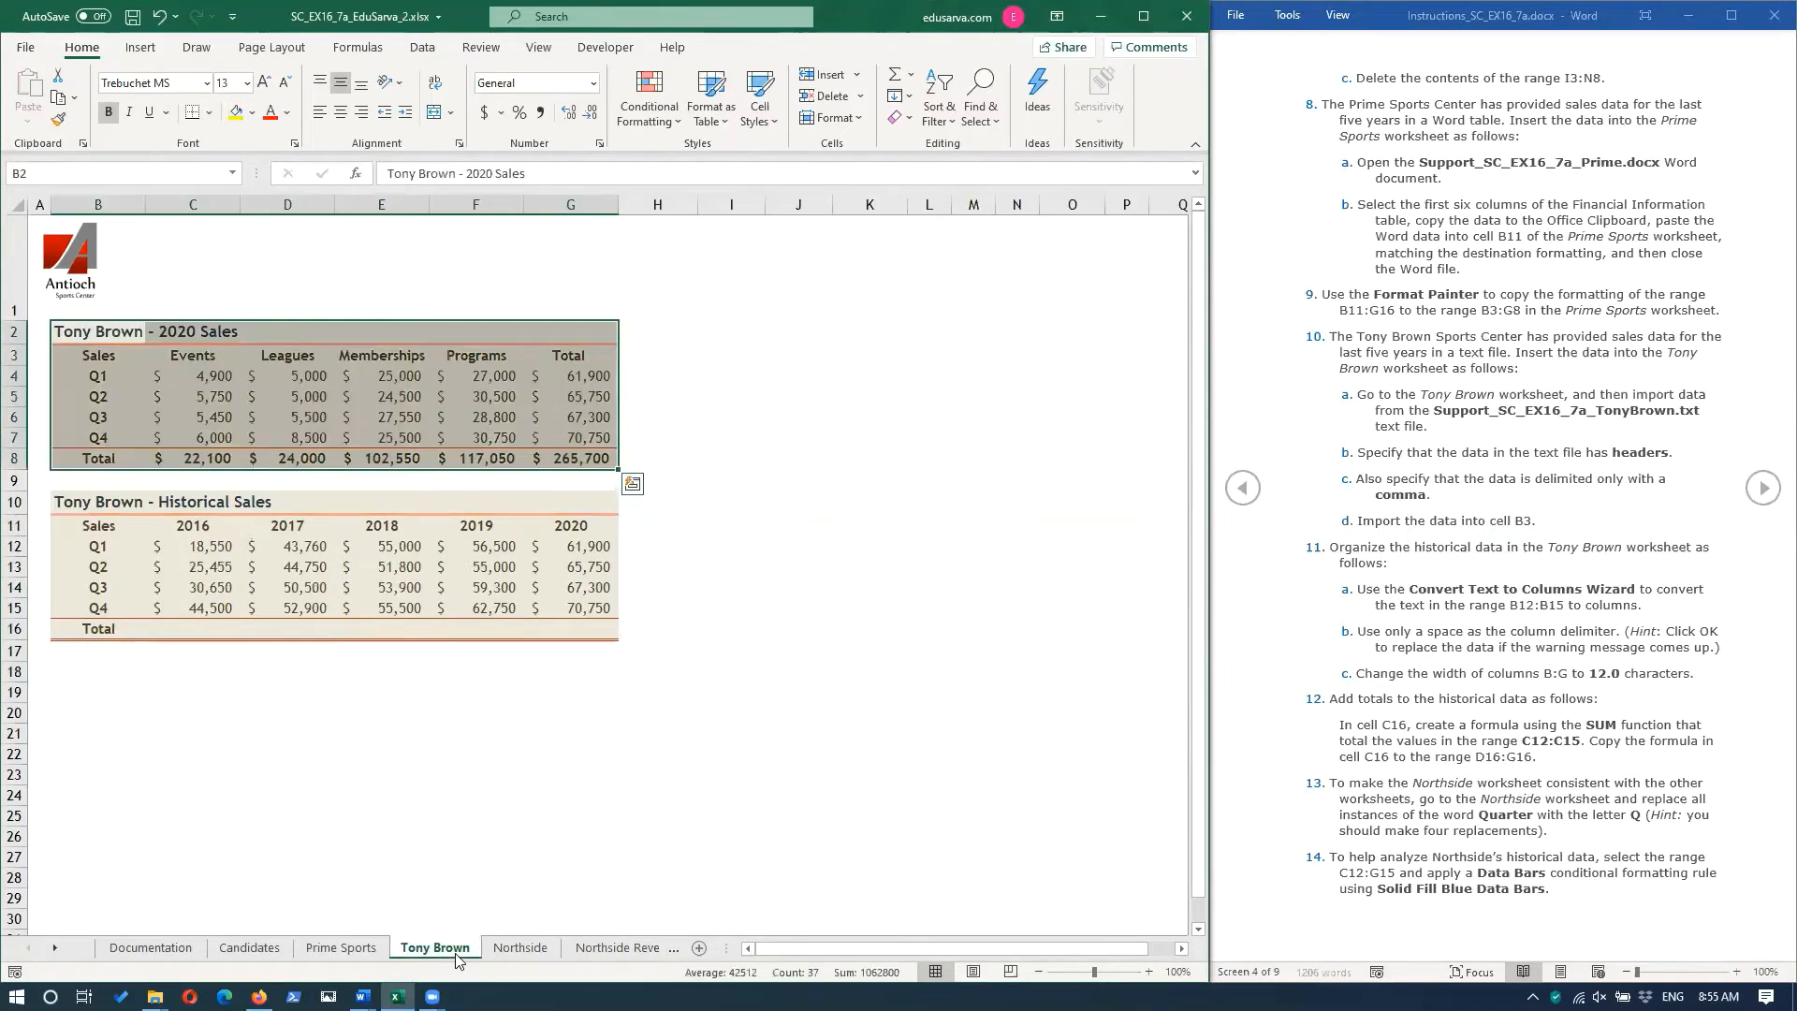
pyautogui.click(674, 775)
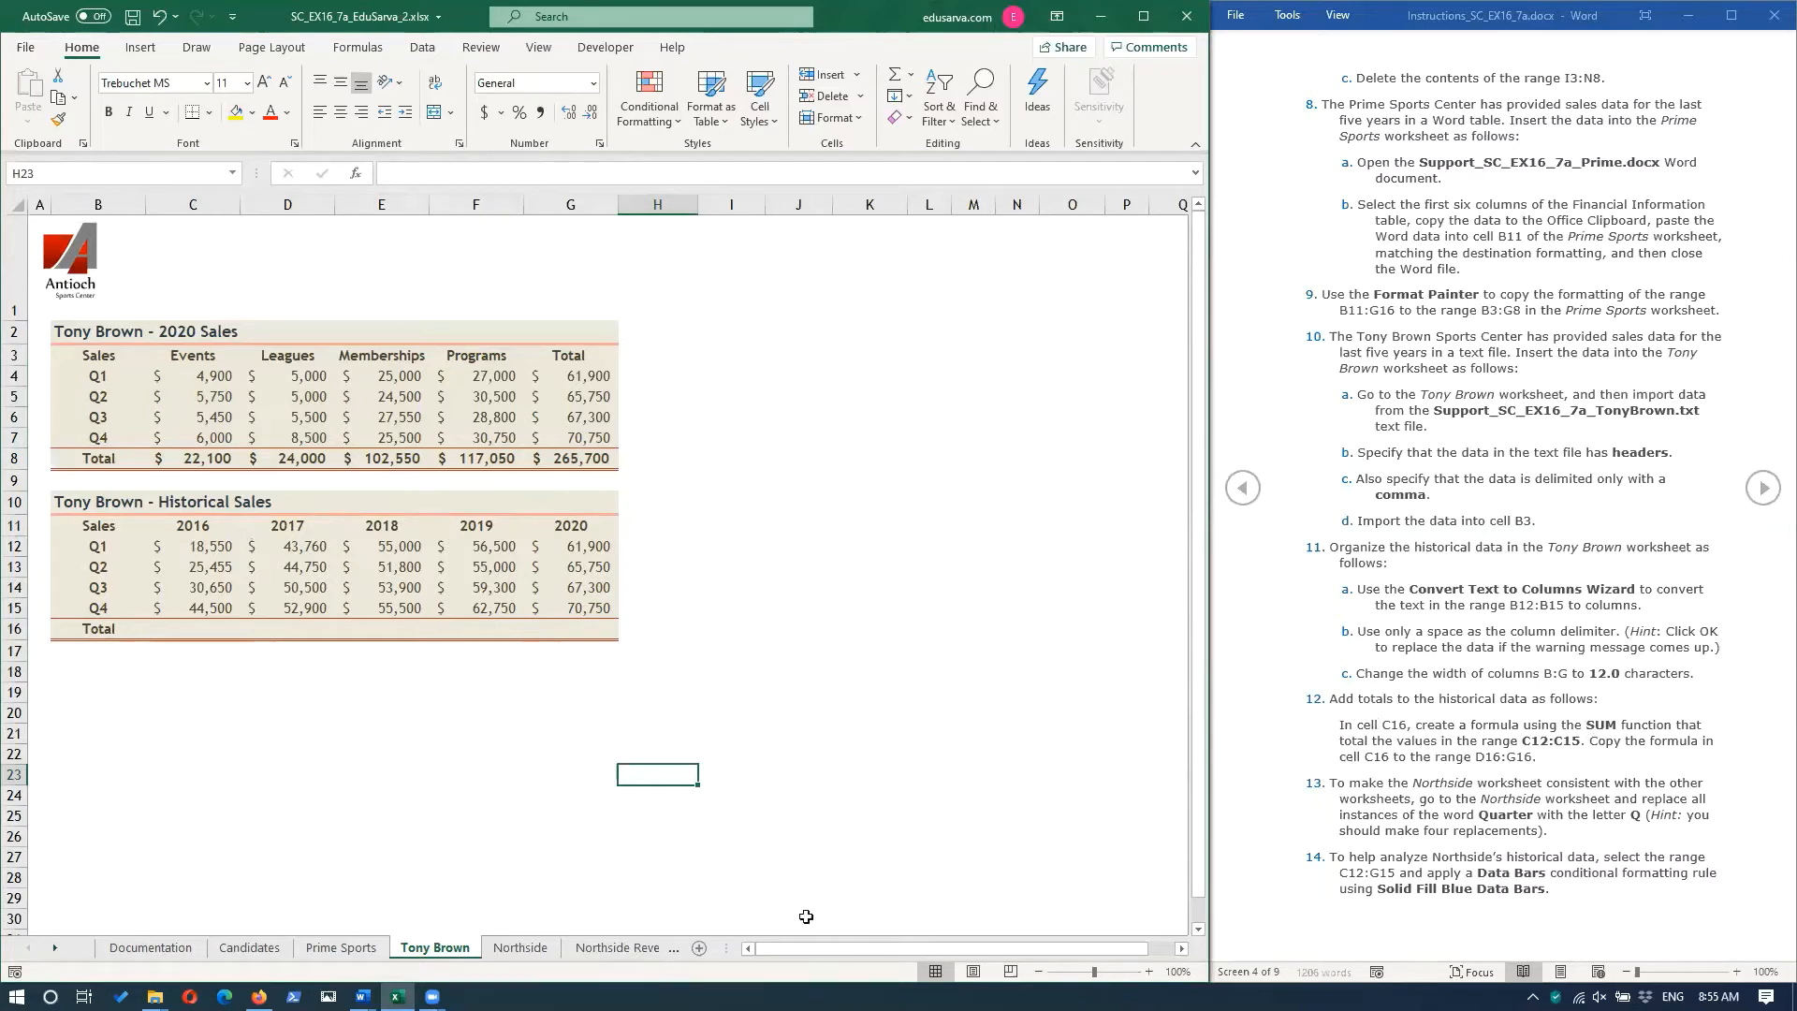
# Enter a SUM formula in cell C16 that totals the range C12:C15.
pyautogui.click(190, 628)
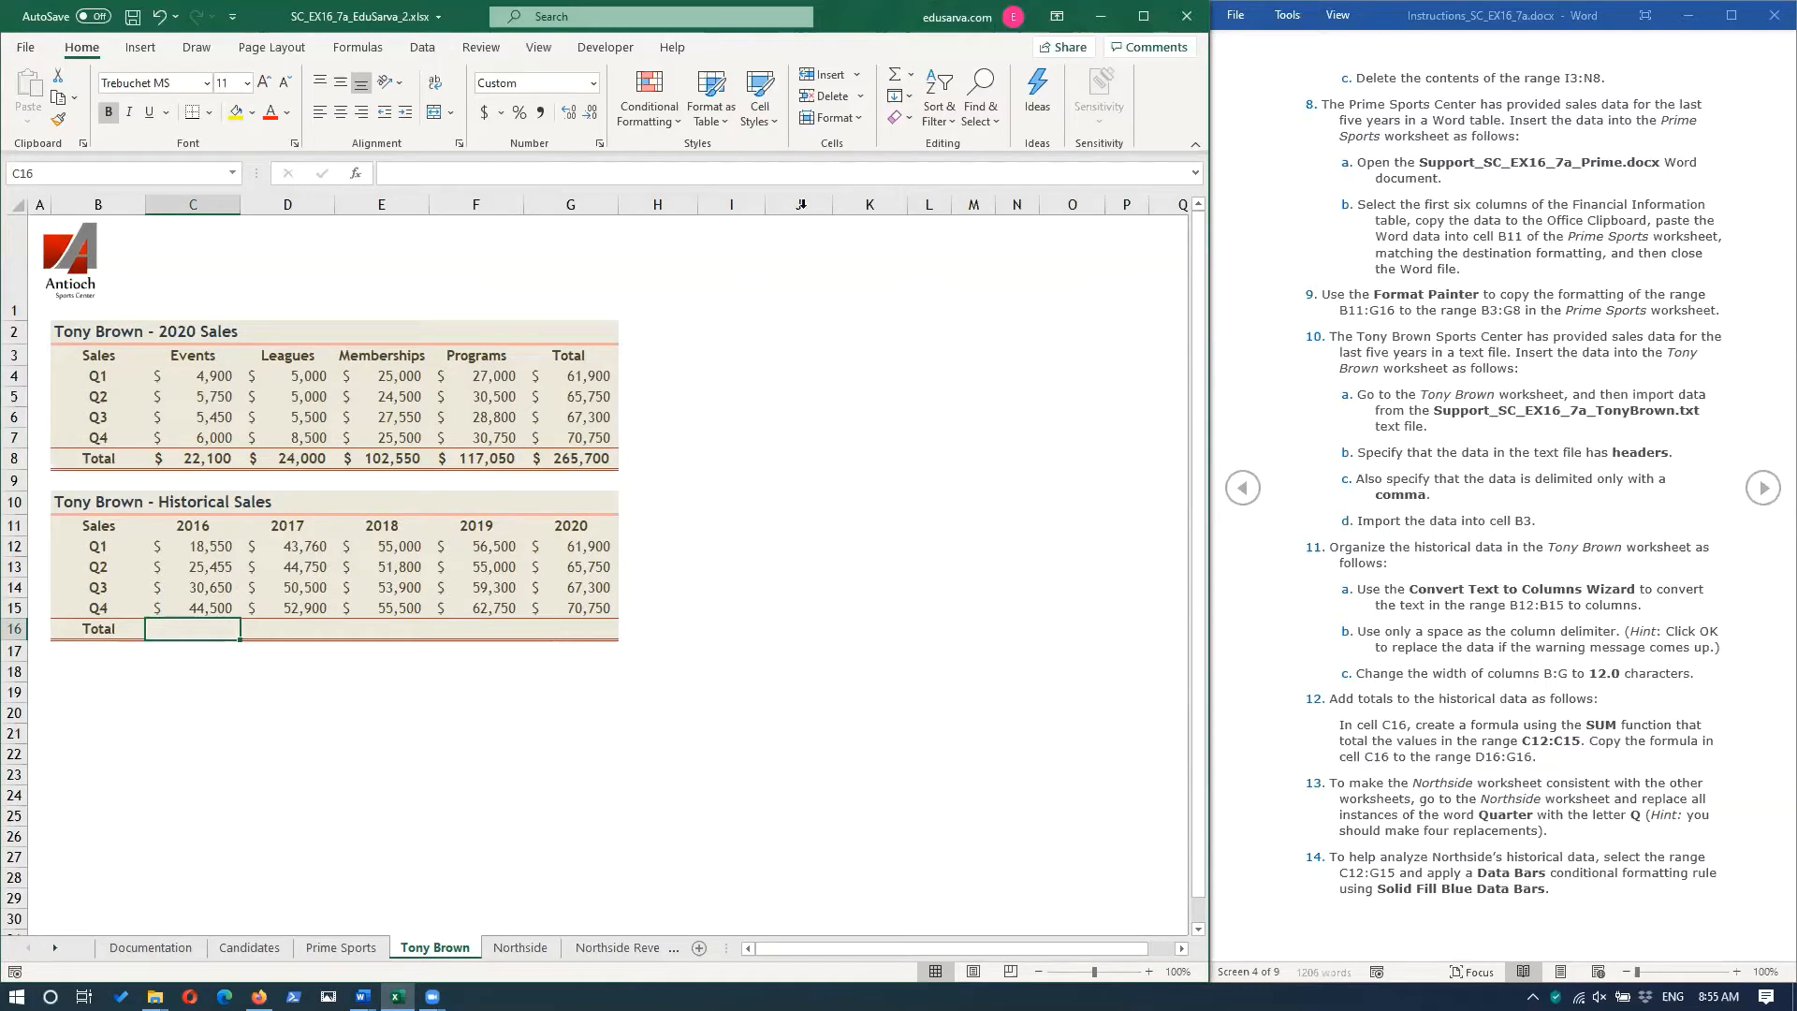
pyautogui.click(896, 75)
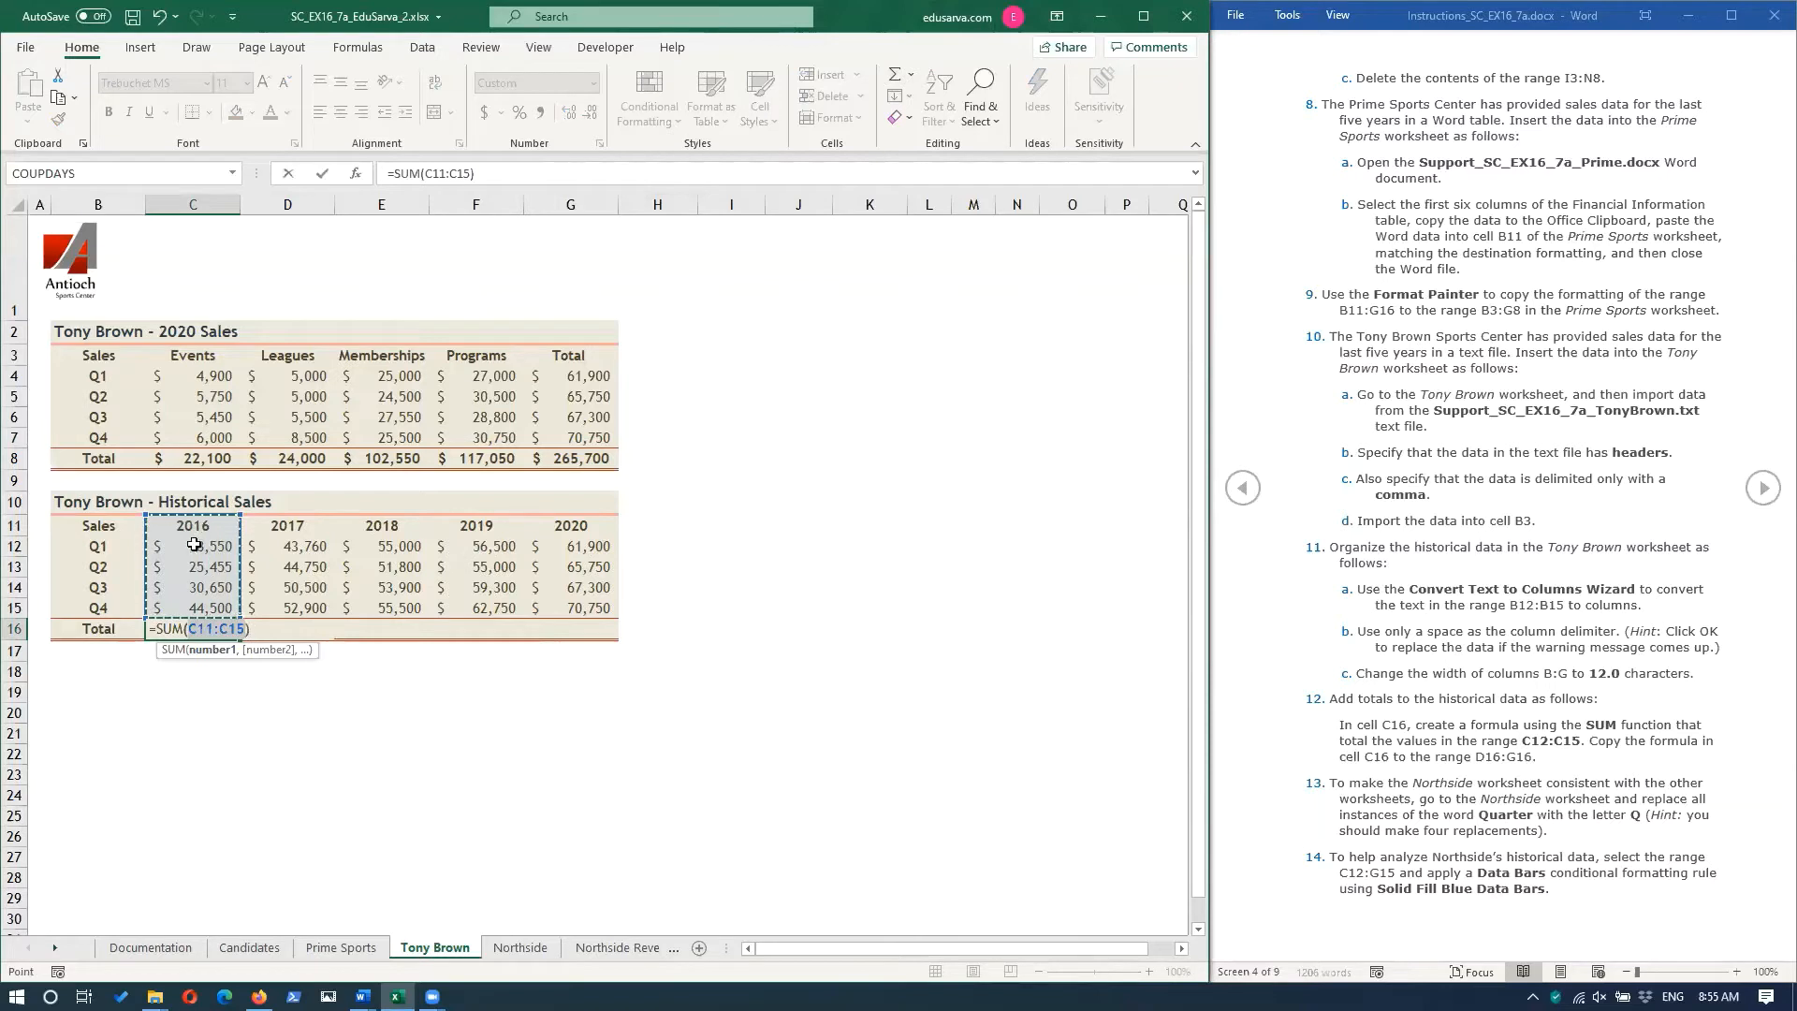
pyautogui.moveTo(193, 545); pyautogui.dragTo(196, 607)
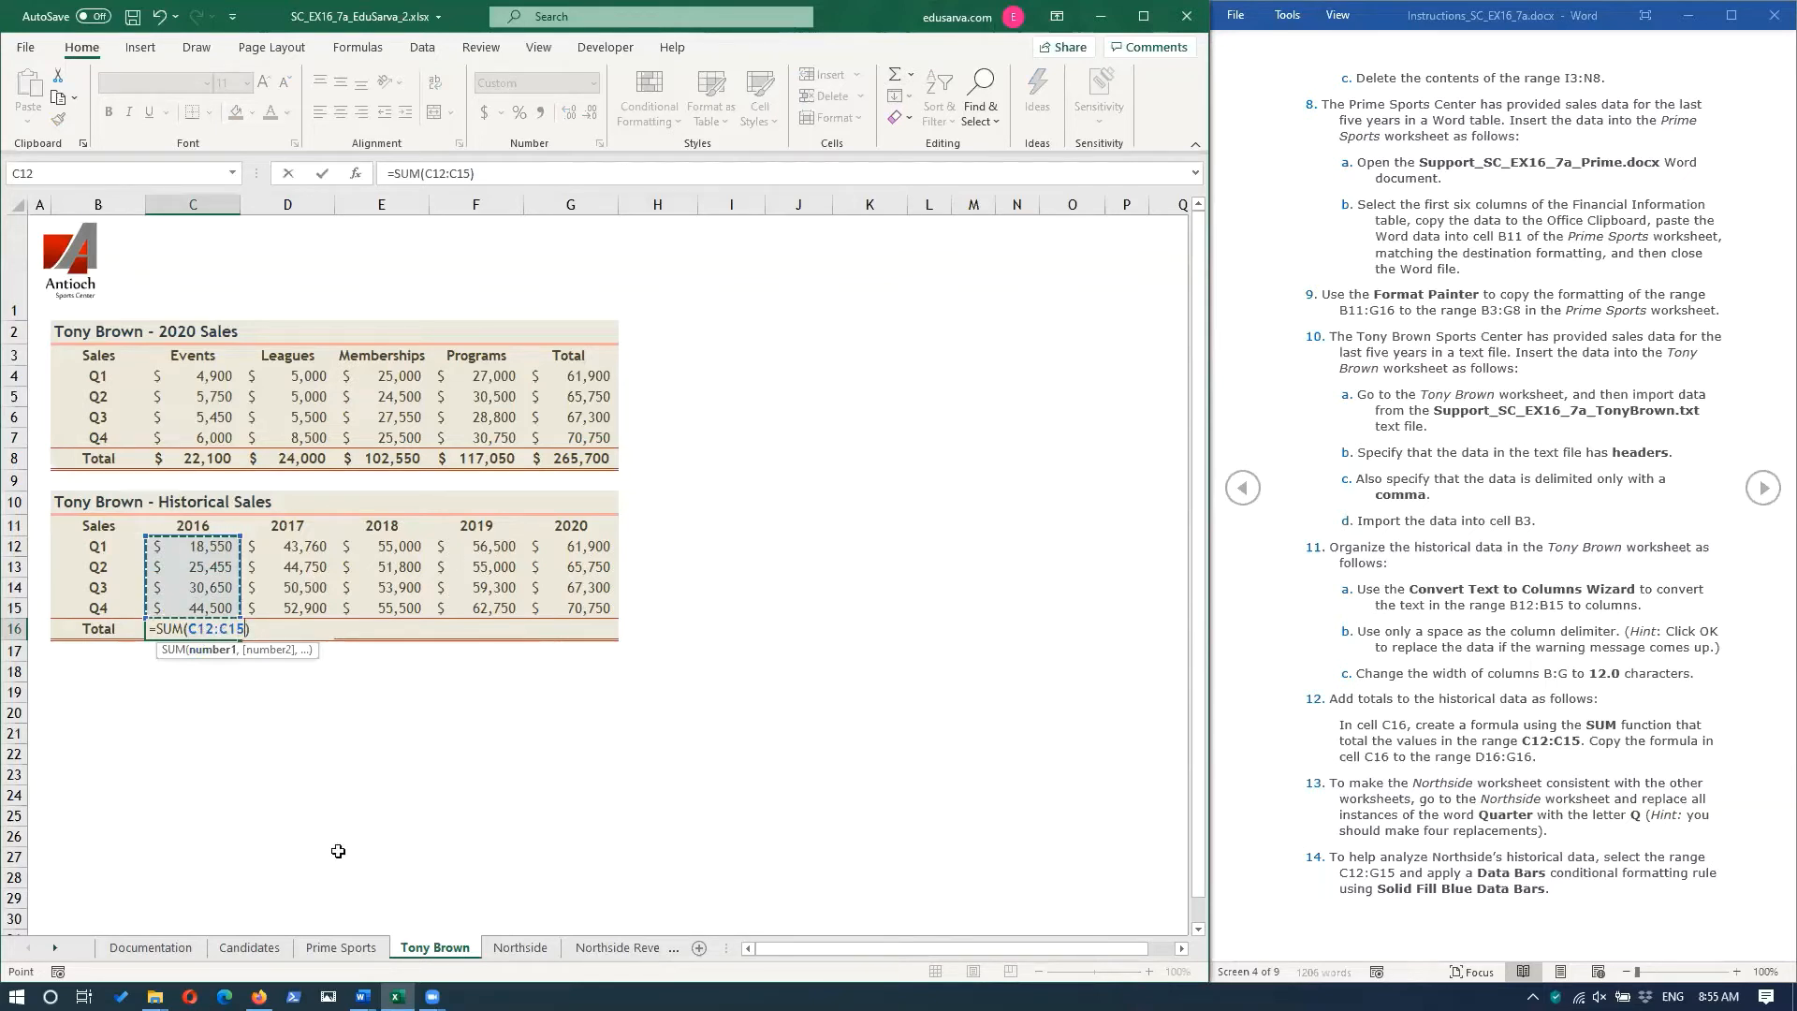
pyautogui.press('Return')
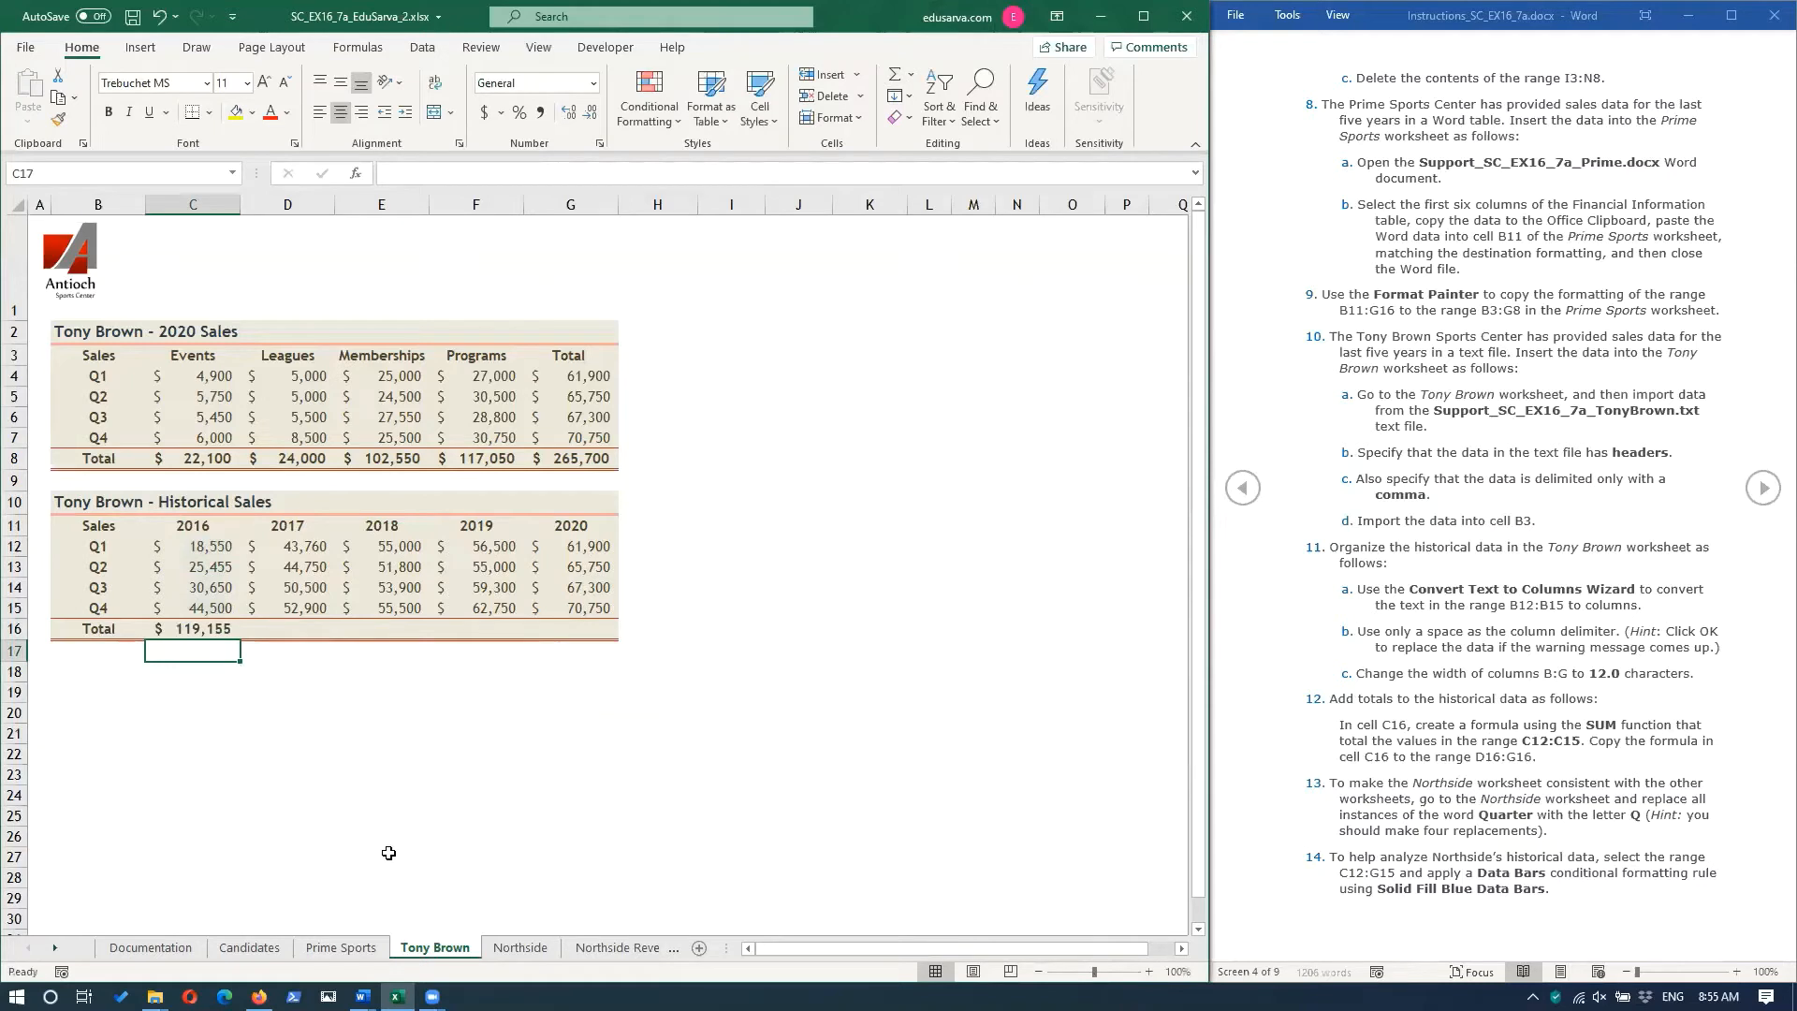
# Copy the total formula in cell C16 across to the range D16:G16.
pyautogui.click(192, 628)
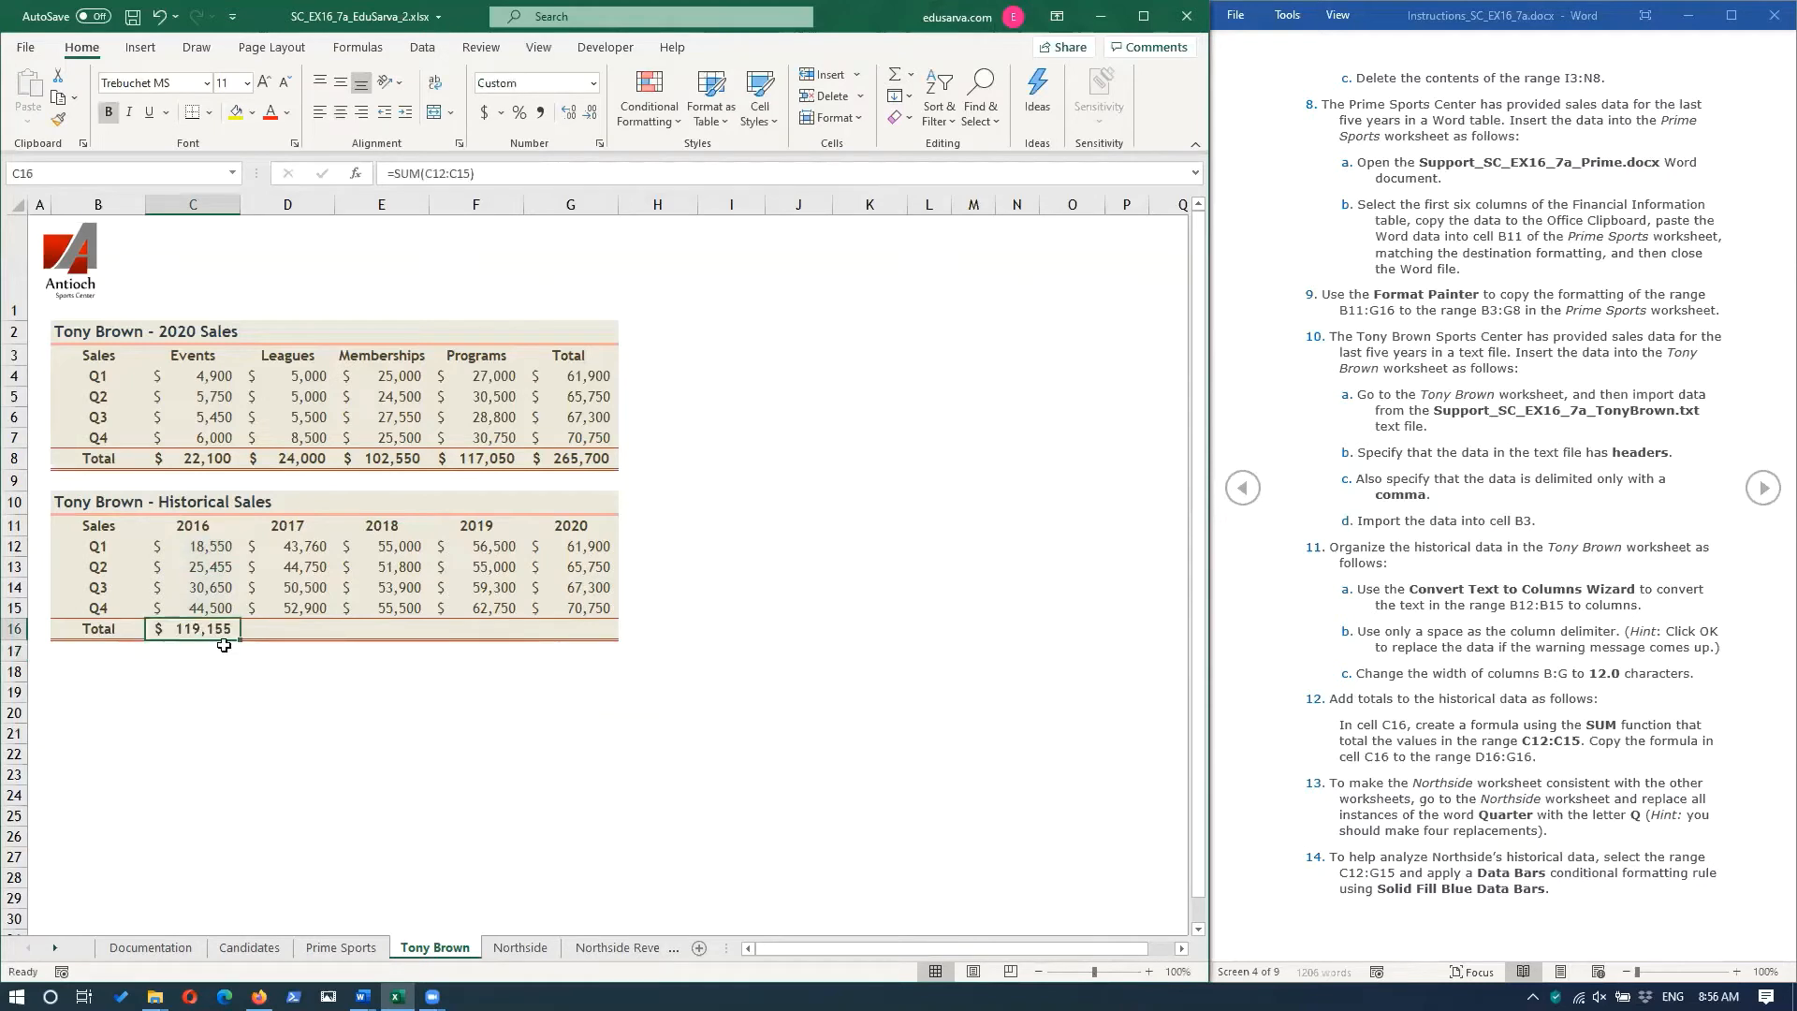
pyautogui.moveTo(241, 642)
pyautogui.mouseDown()
pyautogui.moveTo(269, 644)
pyautogui.moveTo(241, 642)
pyautogui.mouseUp()
pyautogui.moveTo(241, 639); pyautogui.dragTo(241, 638)
pyautogui.moveTo(389, 649); pyautogui.dragTo(605, 646)
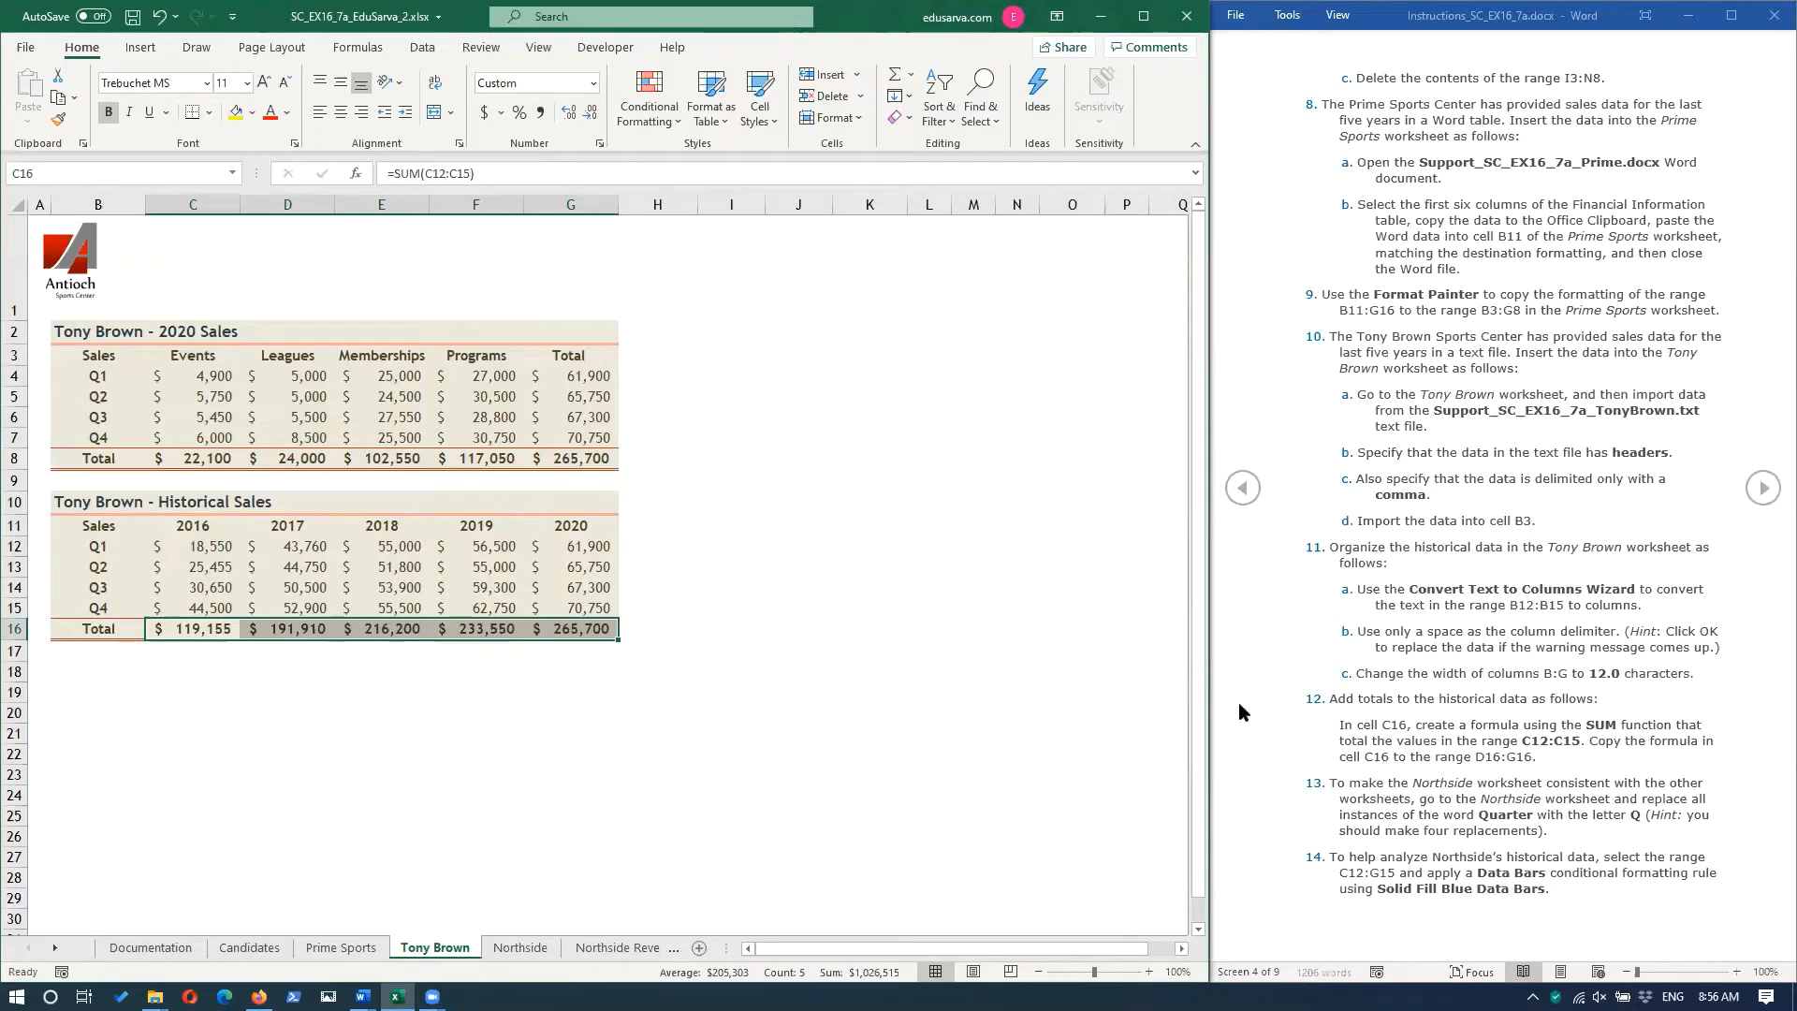
# On the Northside worksheet, replace all instances of the word Quarter with the letter Q in the range B12:B15.
pyautogui.click(1012, 776)
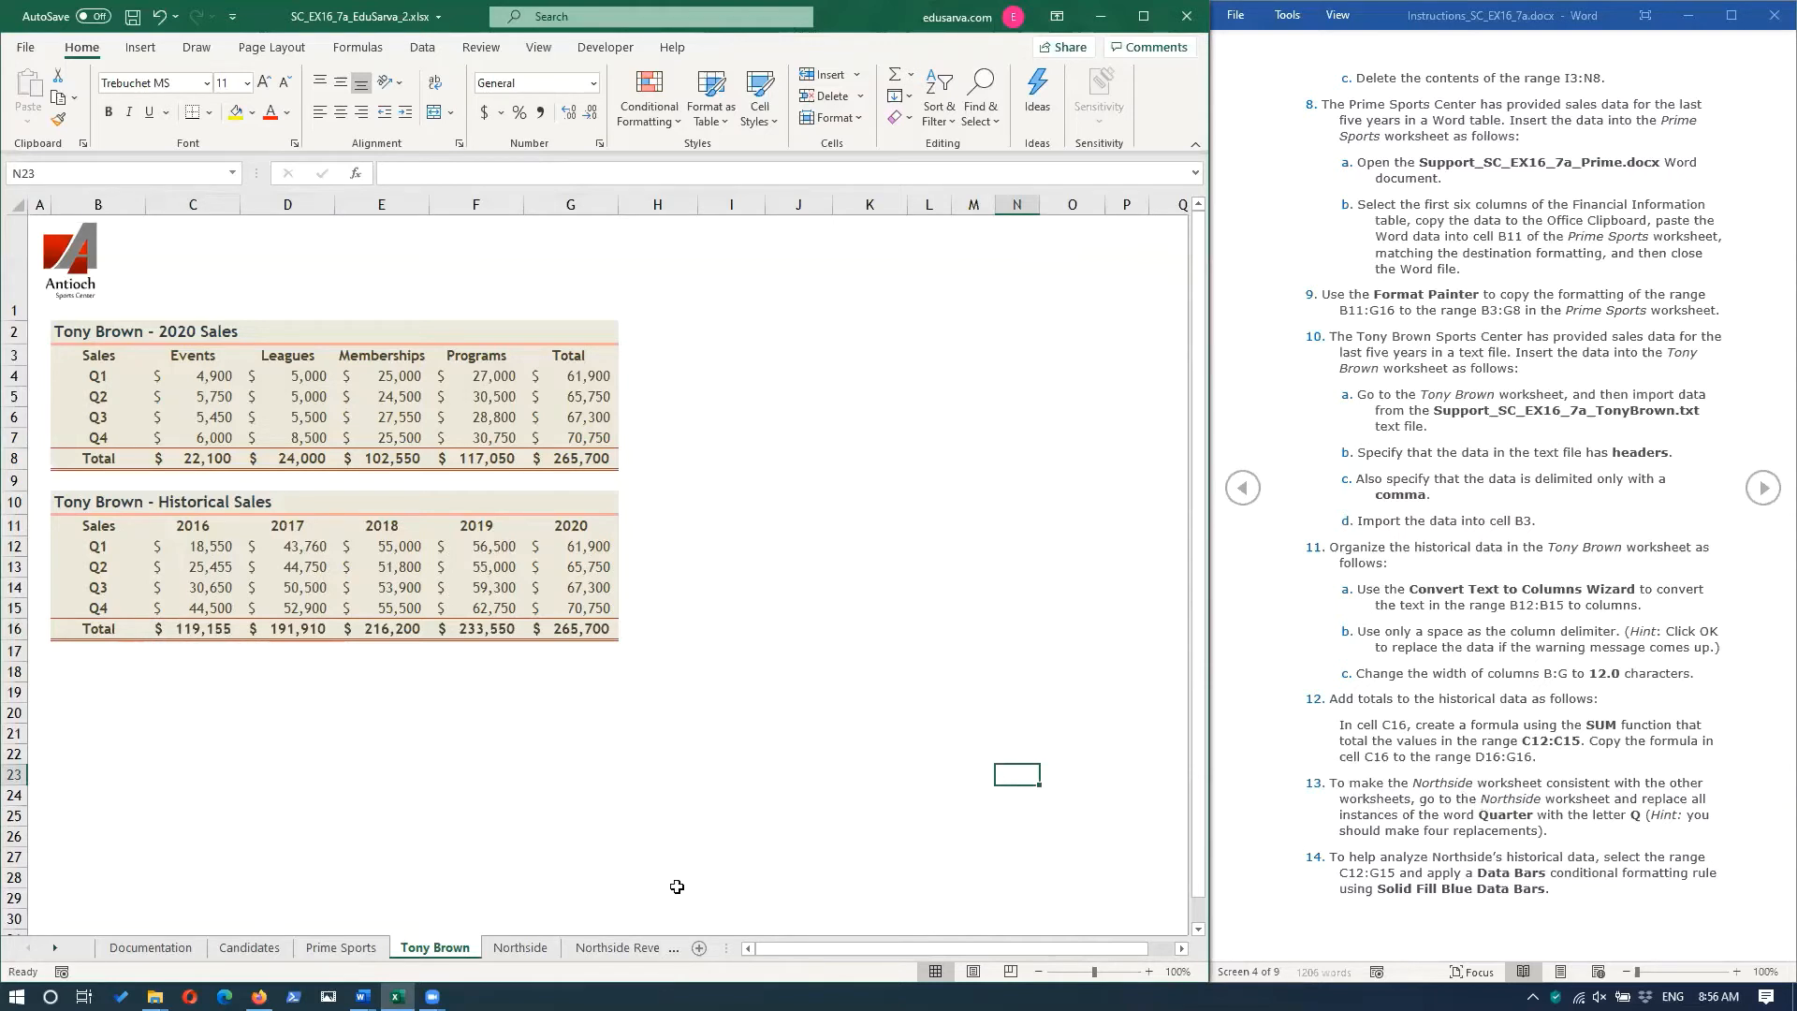
pyautogui.hotkey('ctrl', 'pagedown')
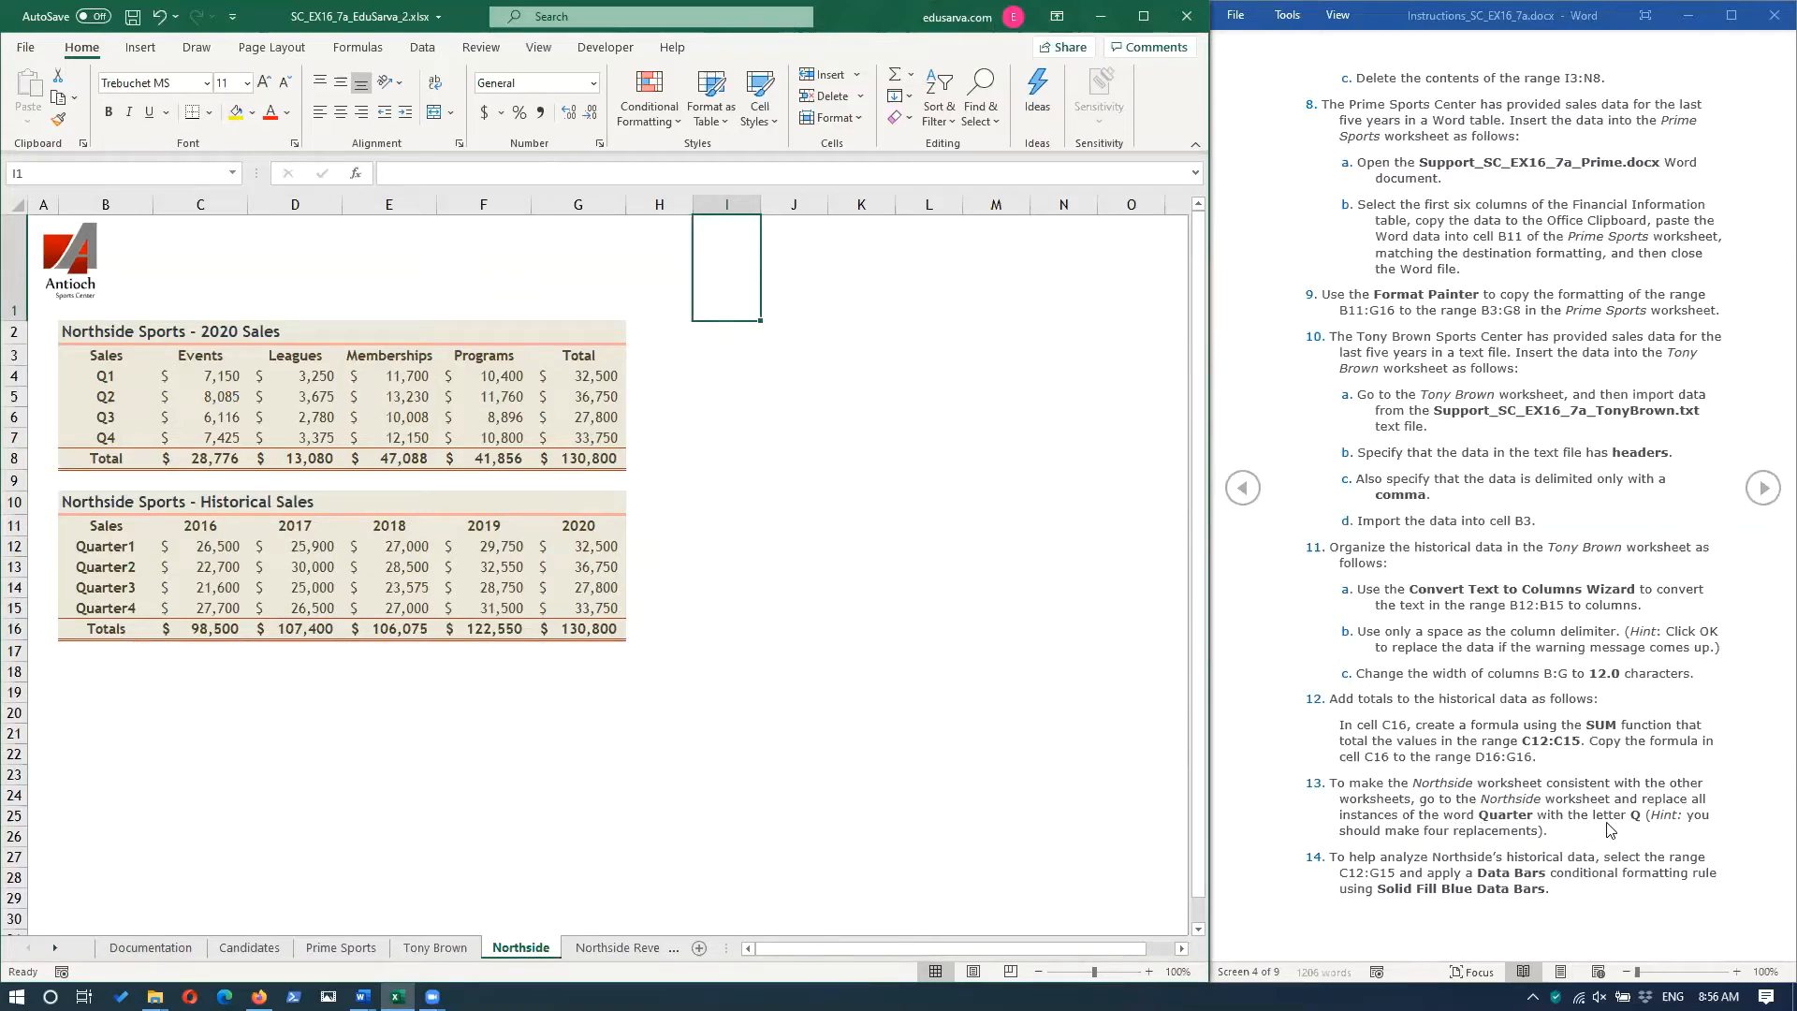
pyautogui.moveTo(114, 544); pyautogui.dragTo(123, 600)
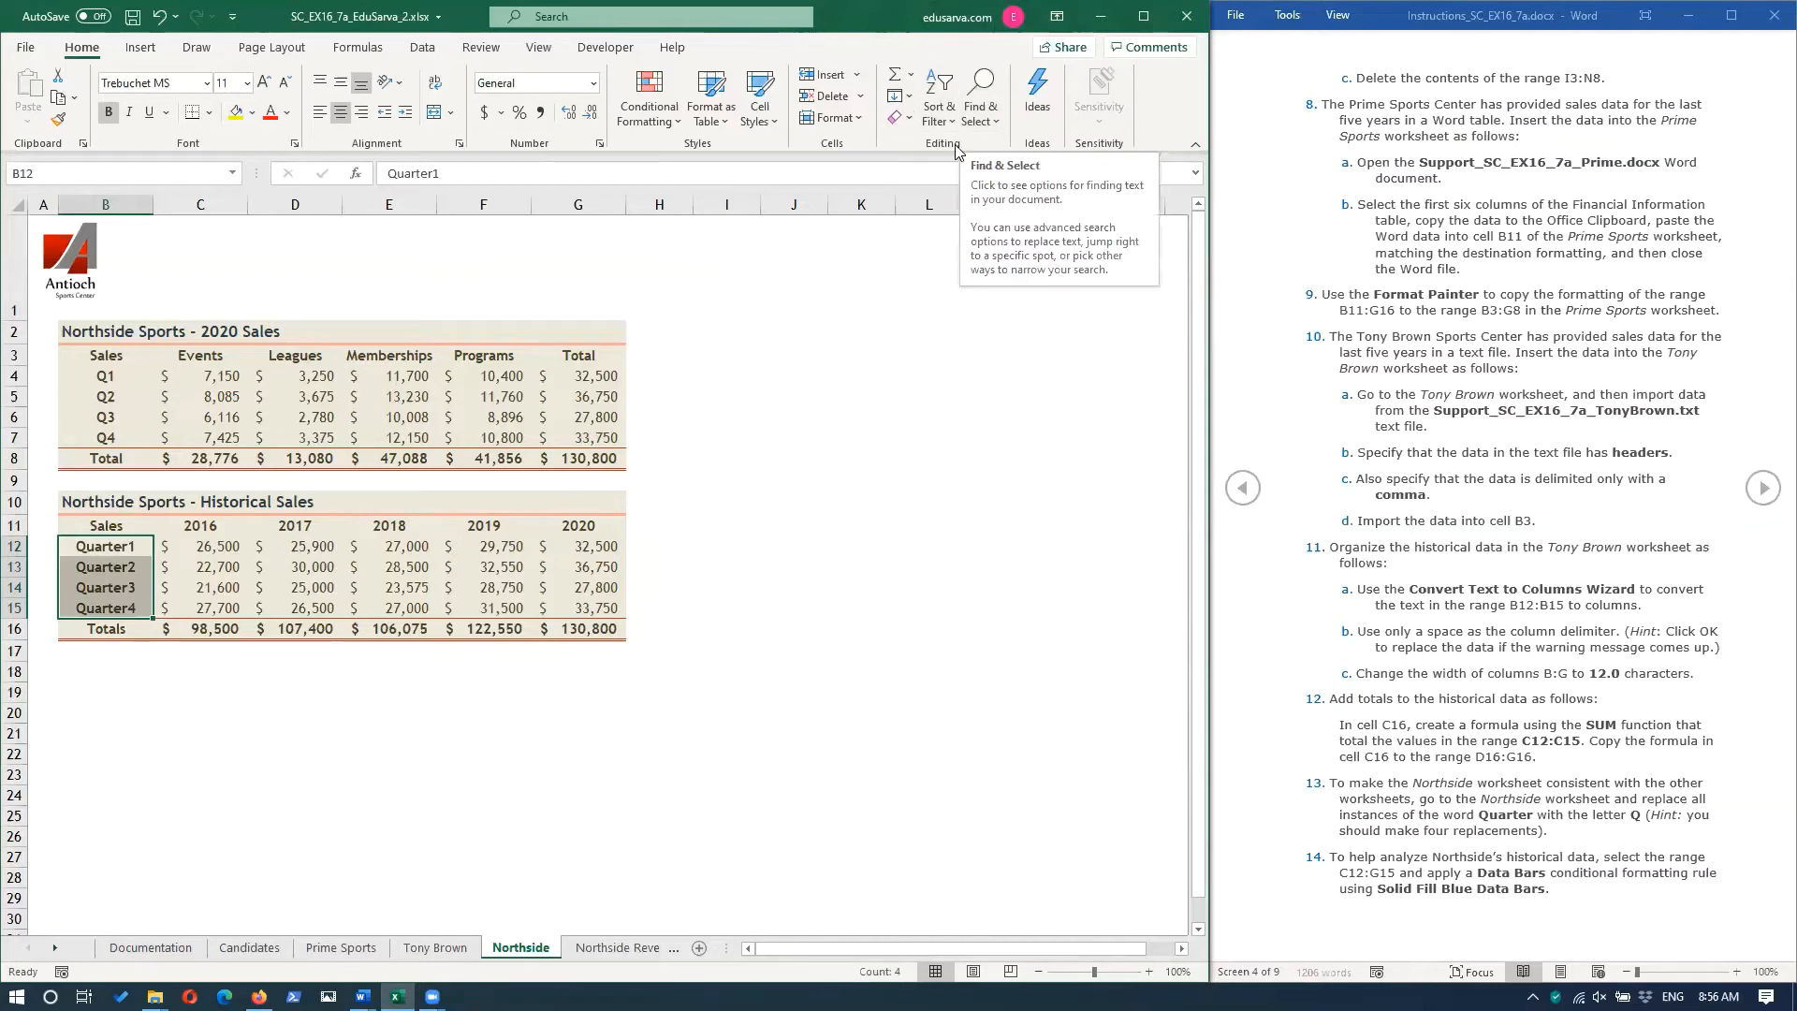
pyautogui.click(988, 120)
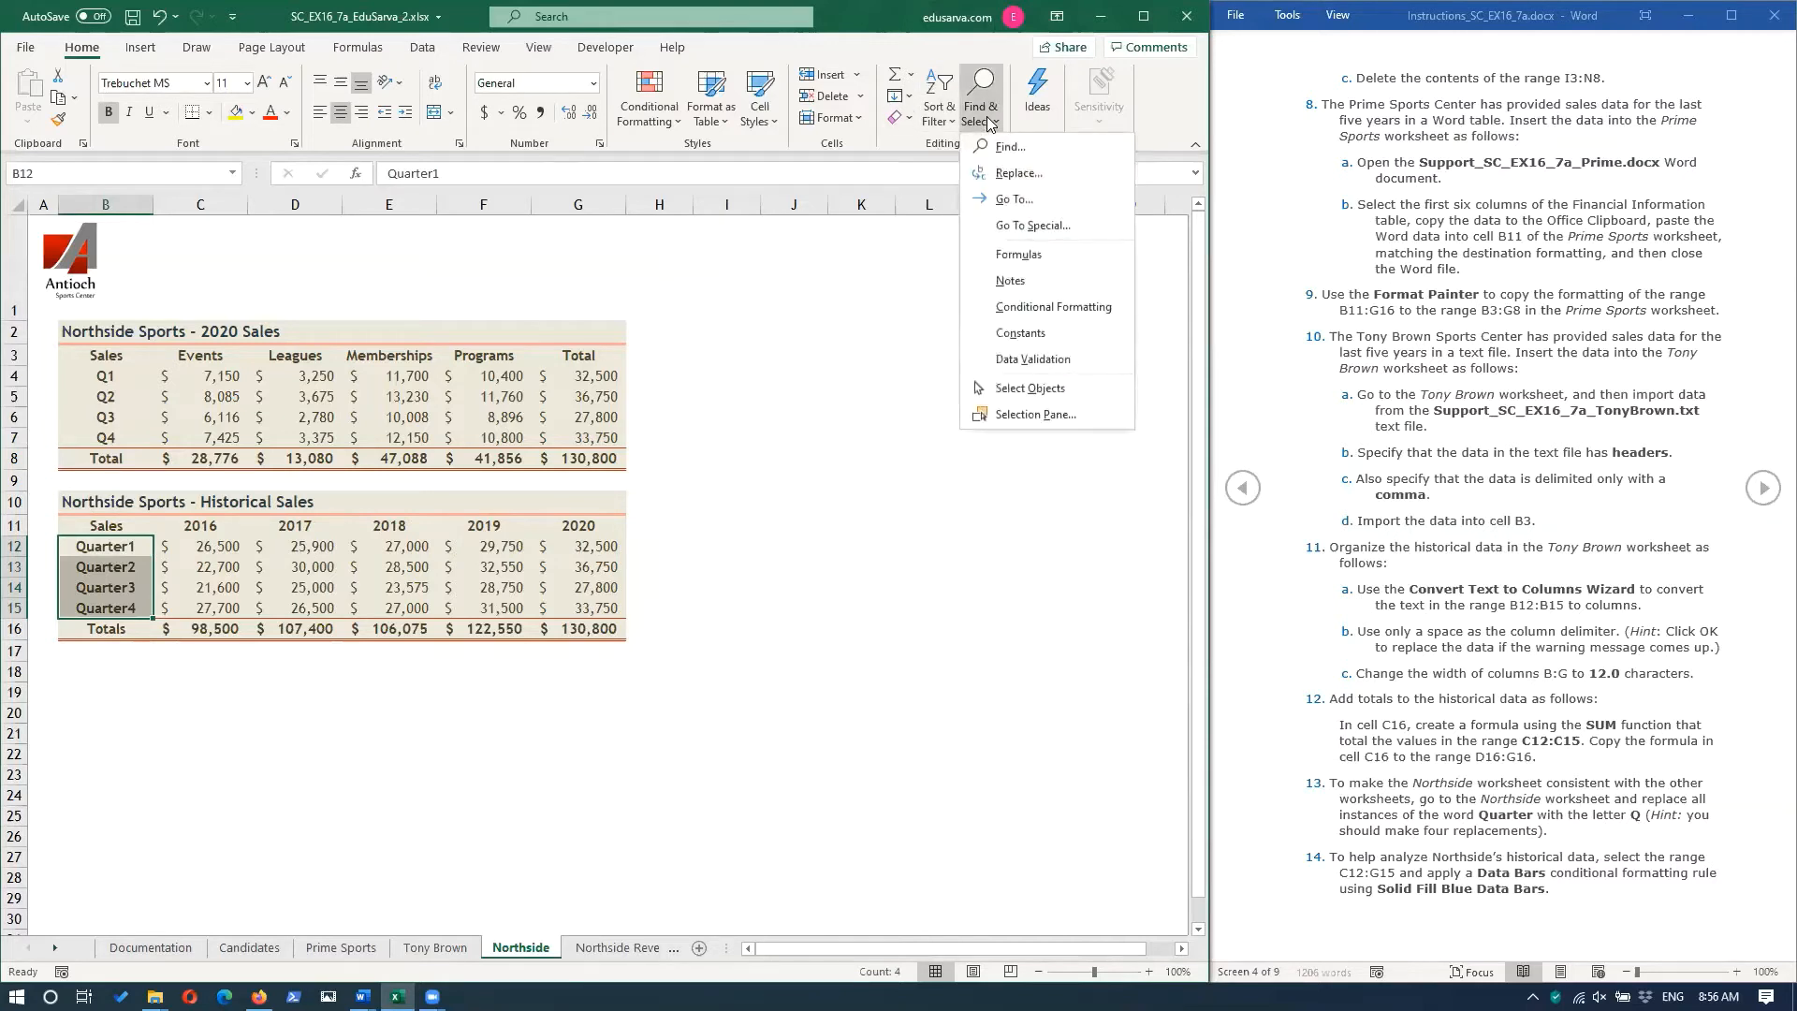
pyautogui.click(1019, 173)
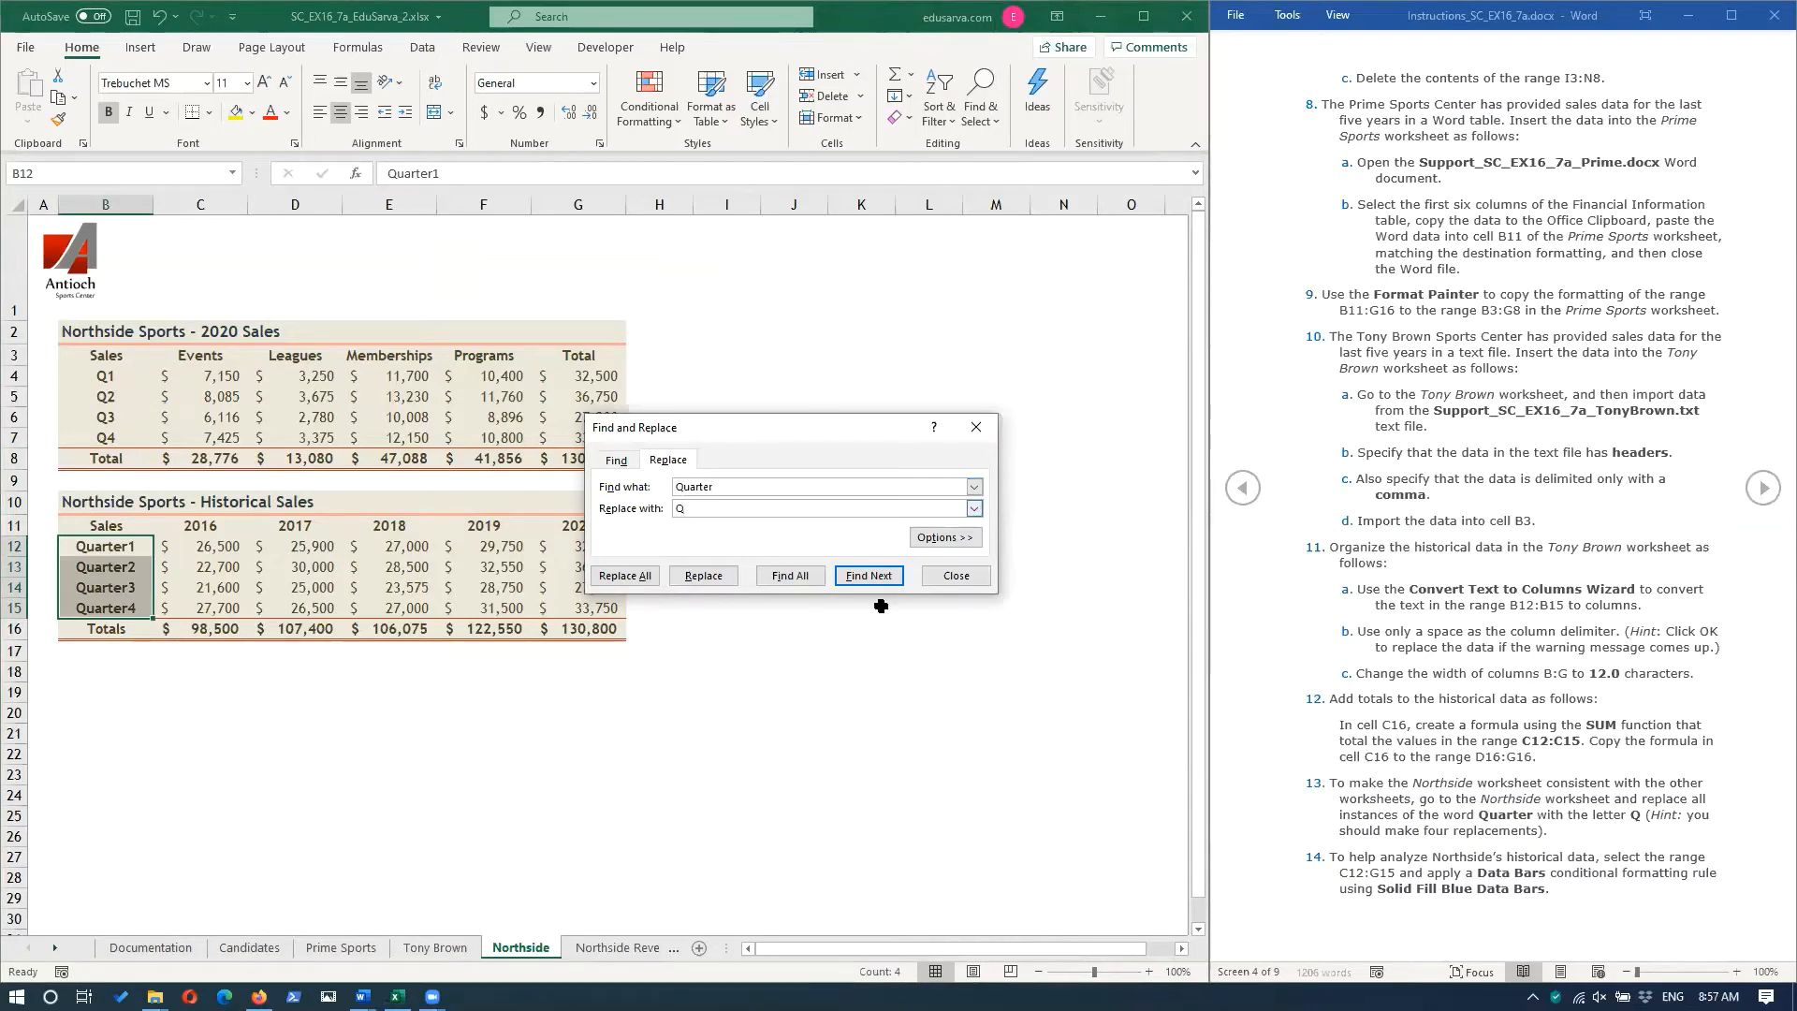
pyautogui.click(625, 576)
pyautogui.click(944, 537)
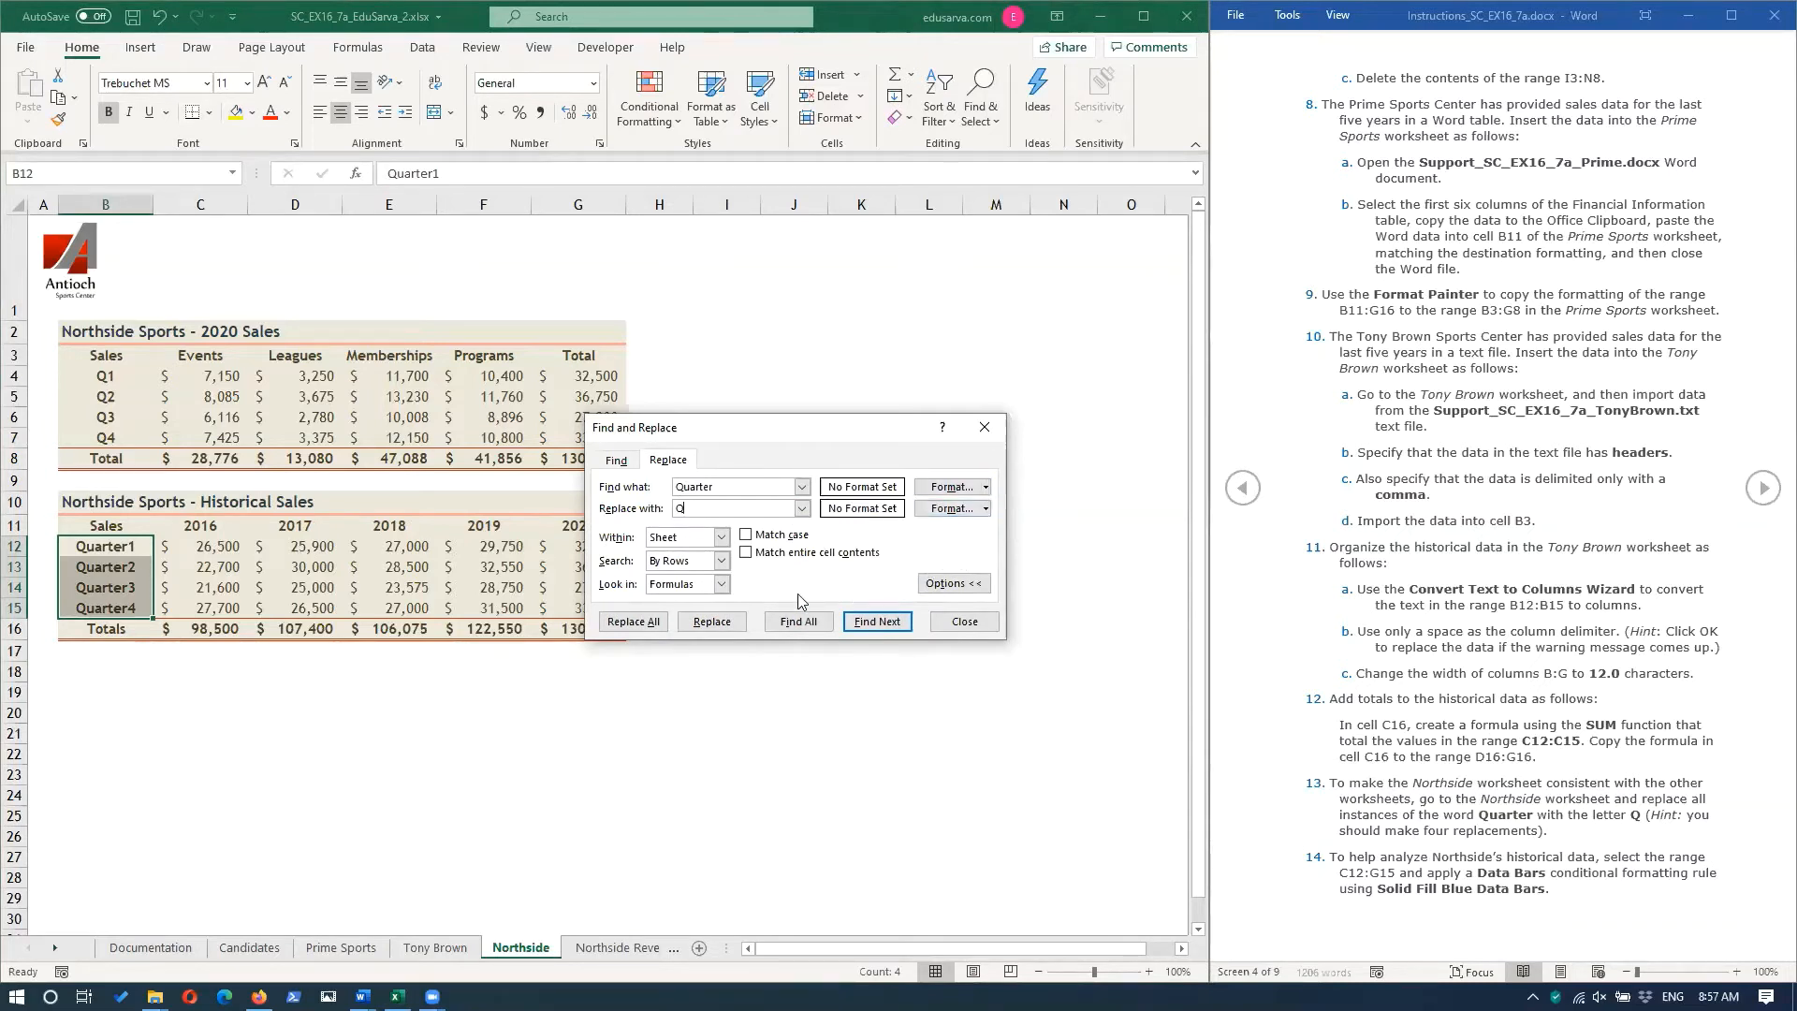
pyautogui.click(725, 541)
pyautogui.click(725, 540)
pyautogui.click(954, 582)
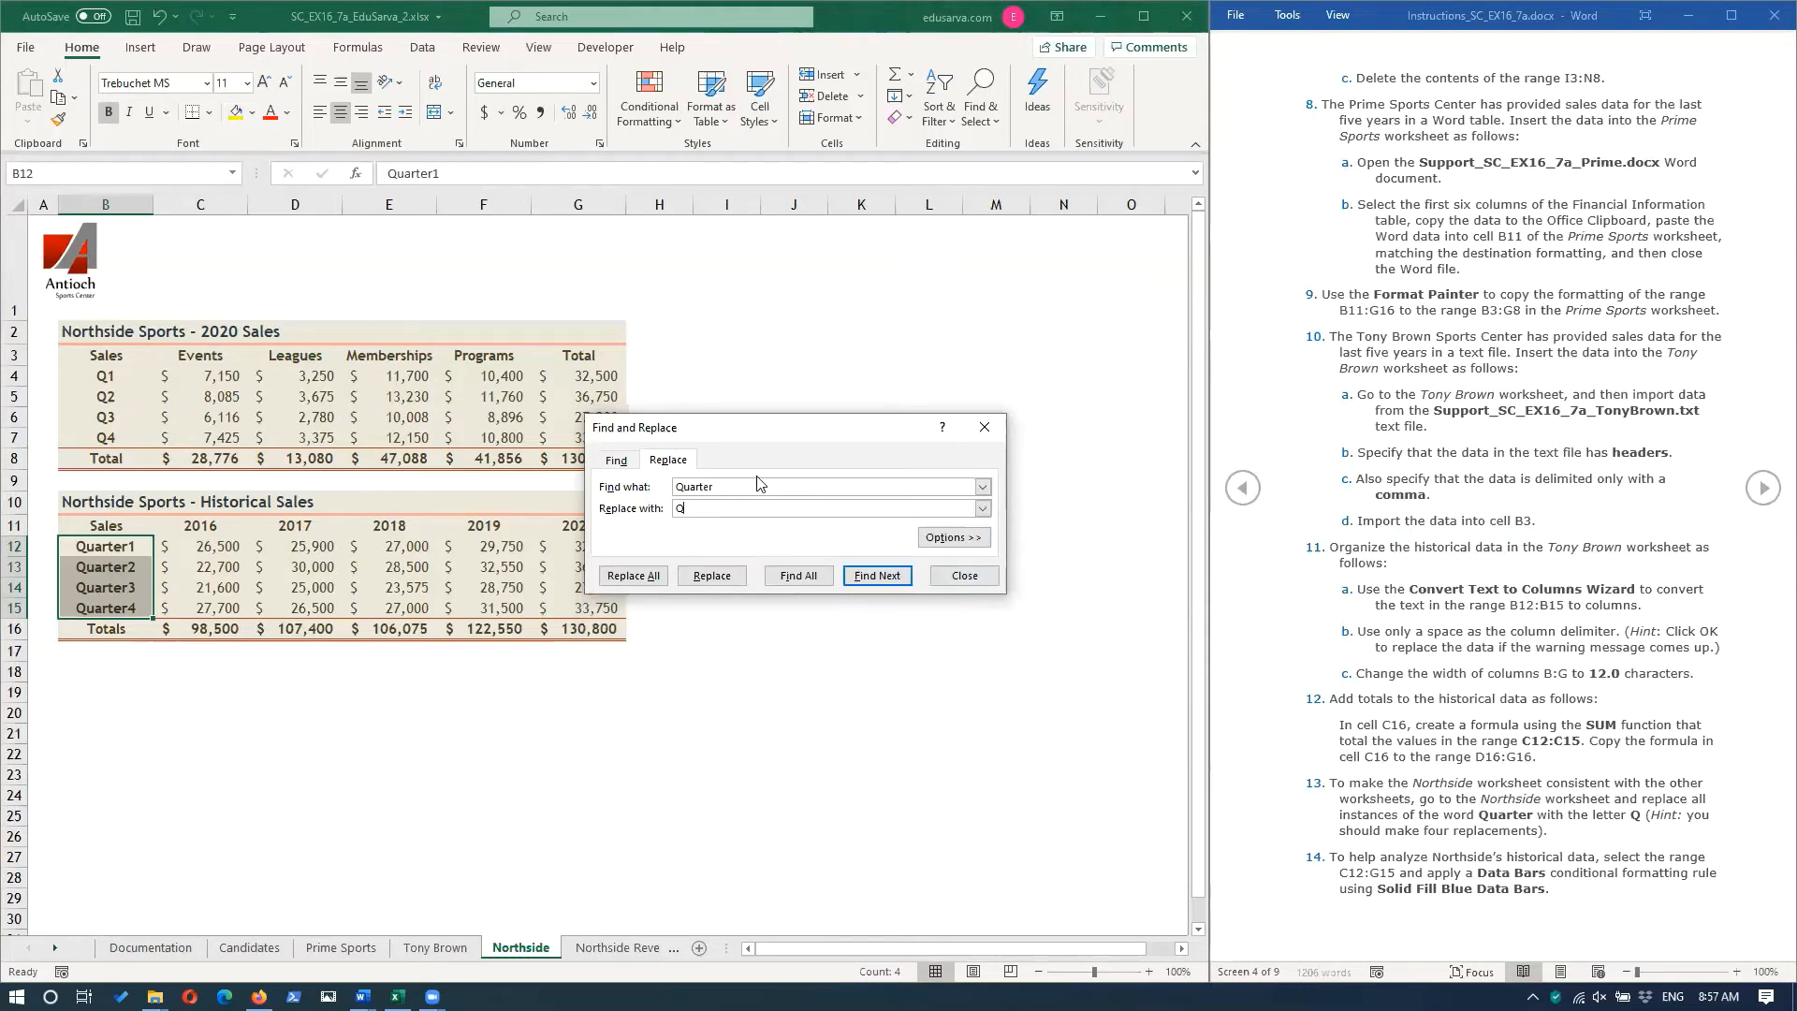
pyautogui.click(633, 576)
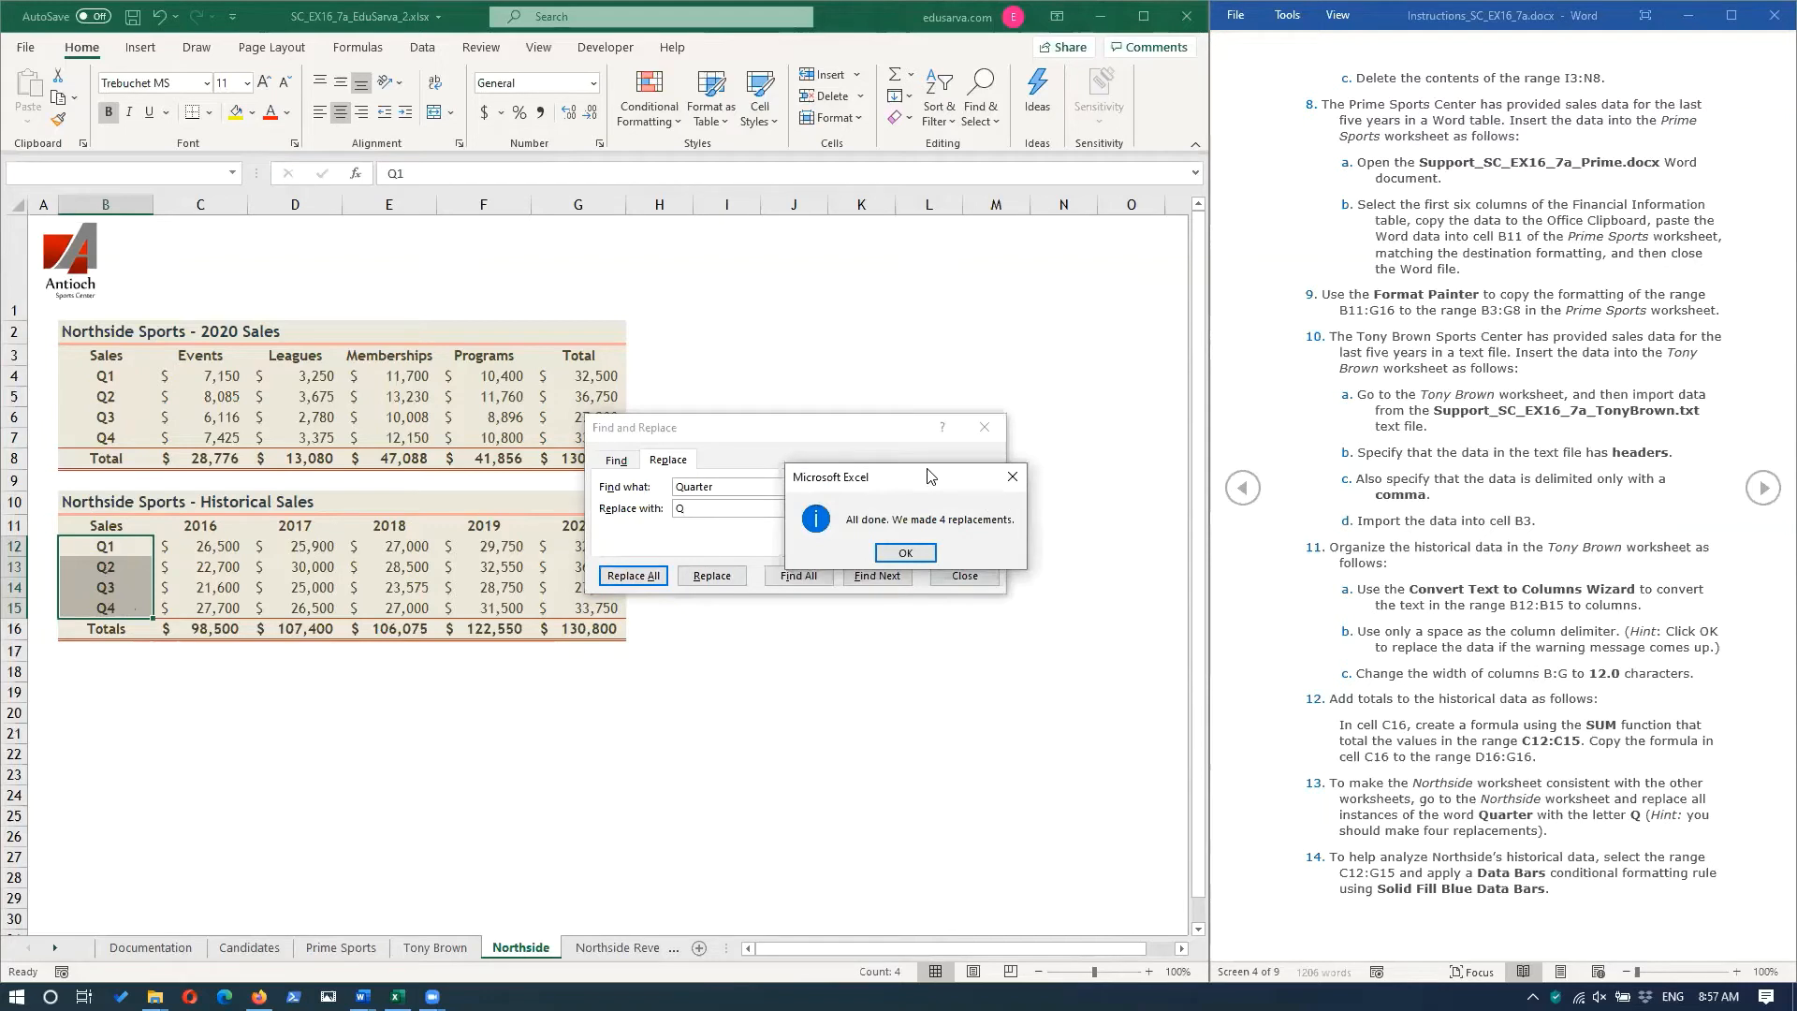
pyautogui.moveTo(929, 476); pyautogui.dragTo(831, 656)
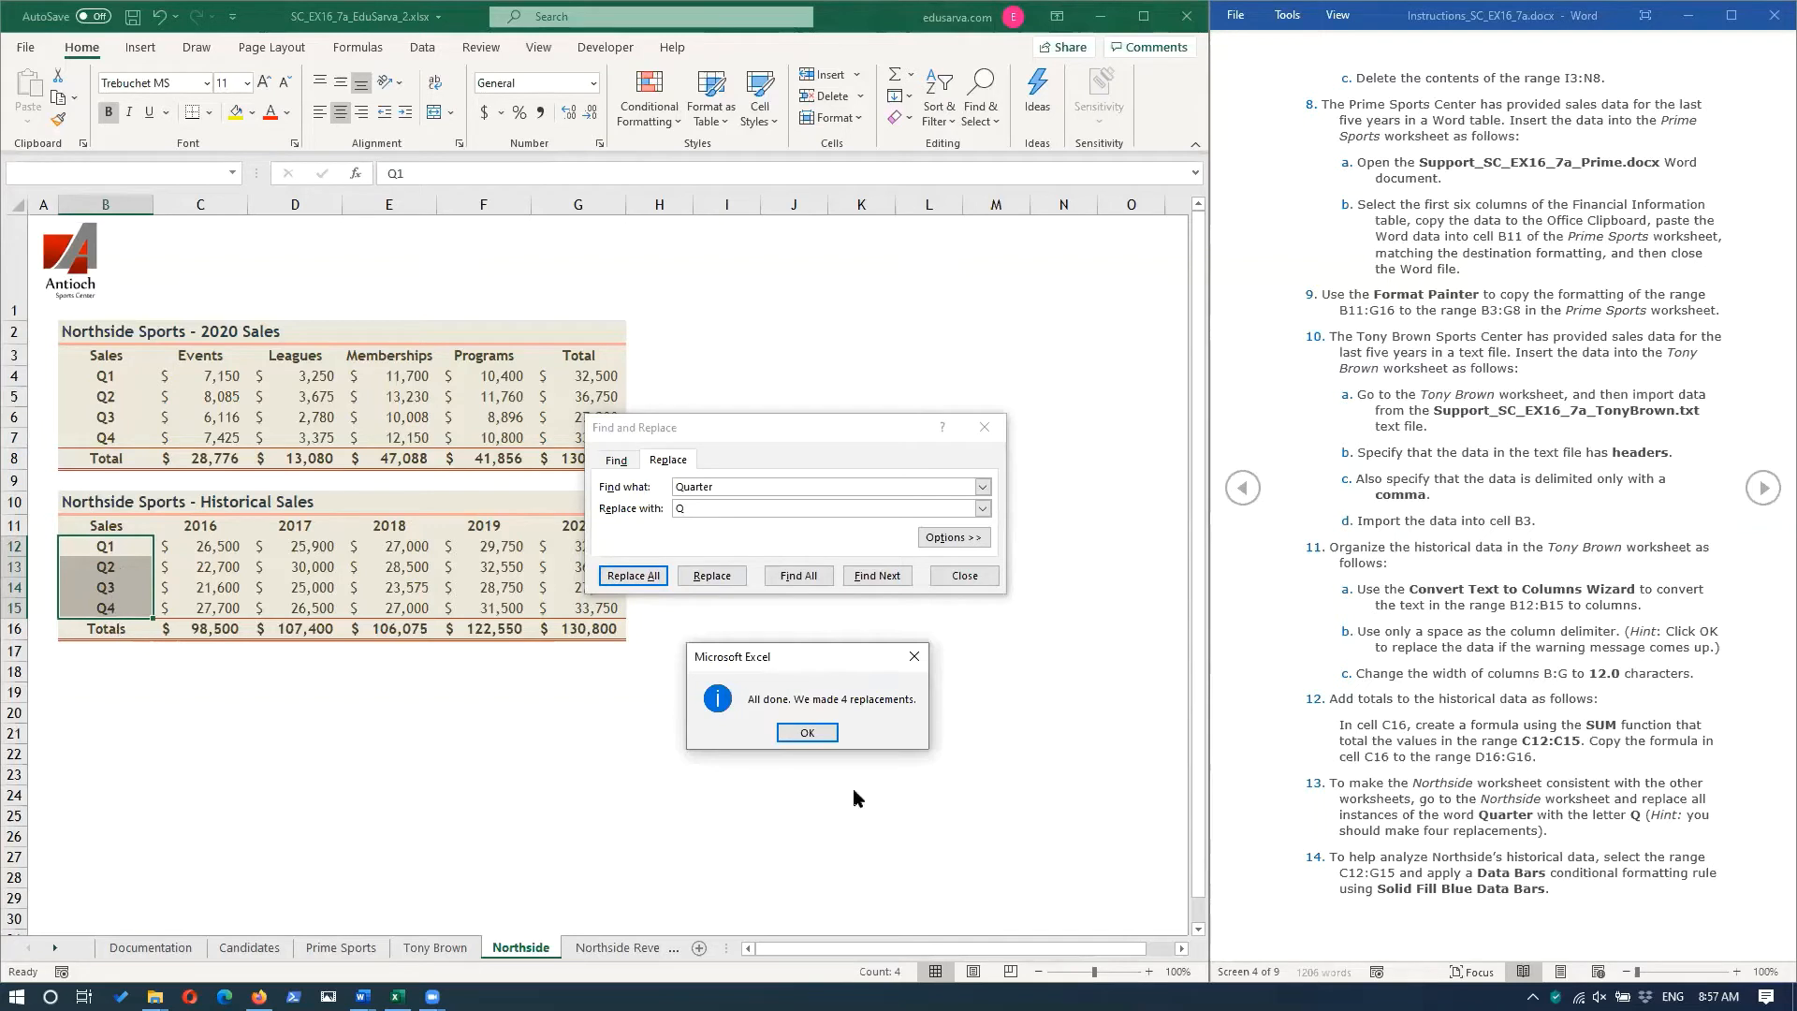
pyautogui.click(807, 735)
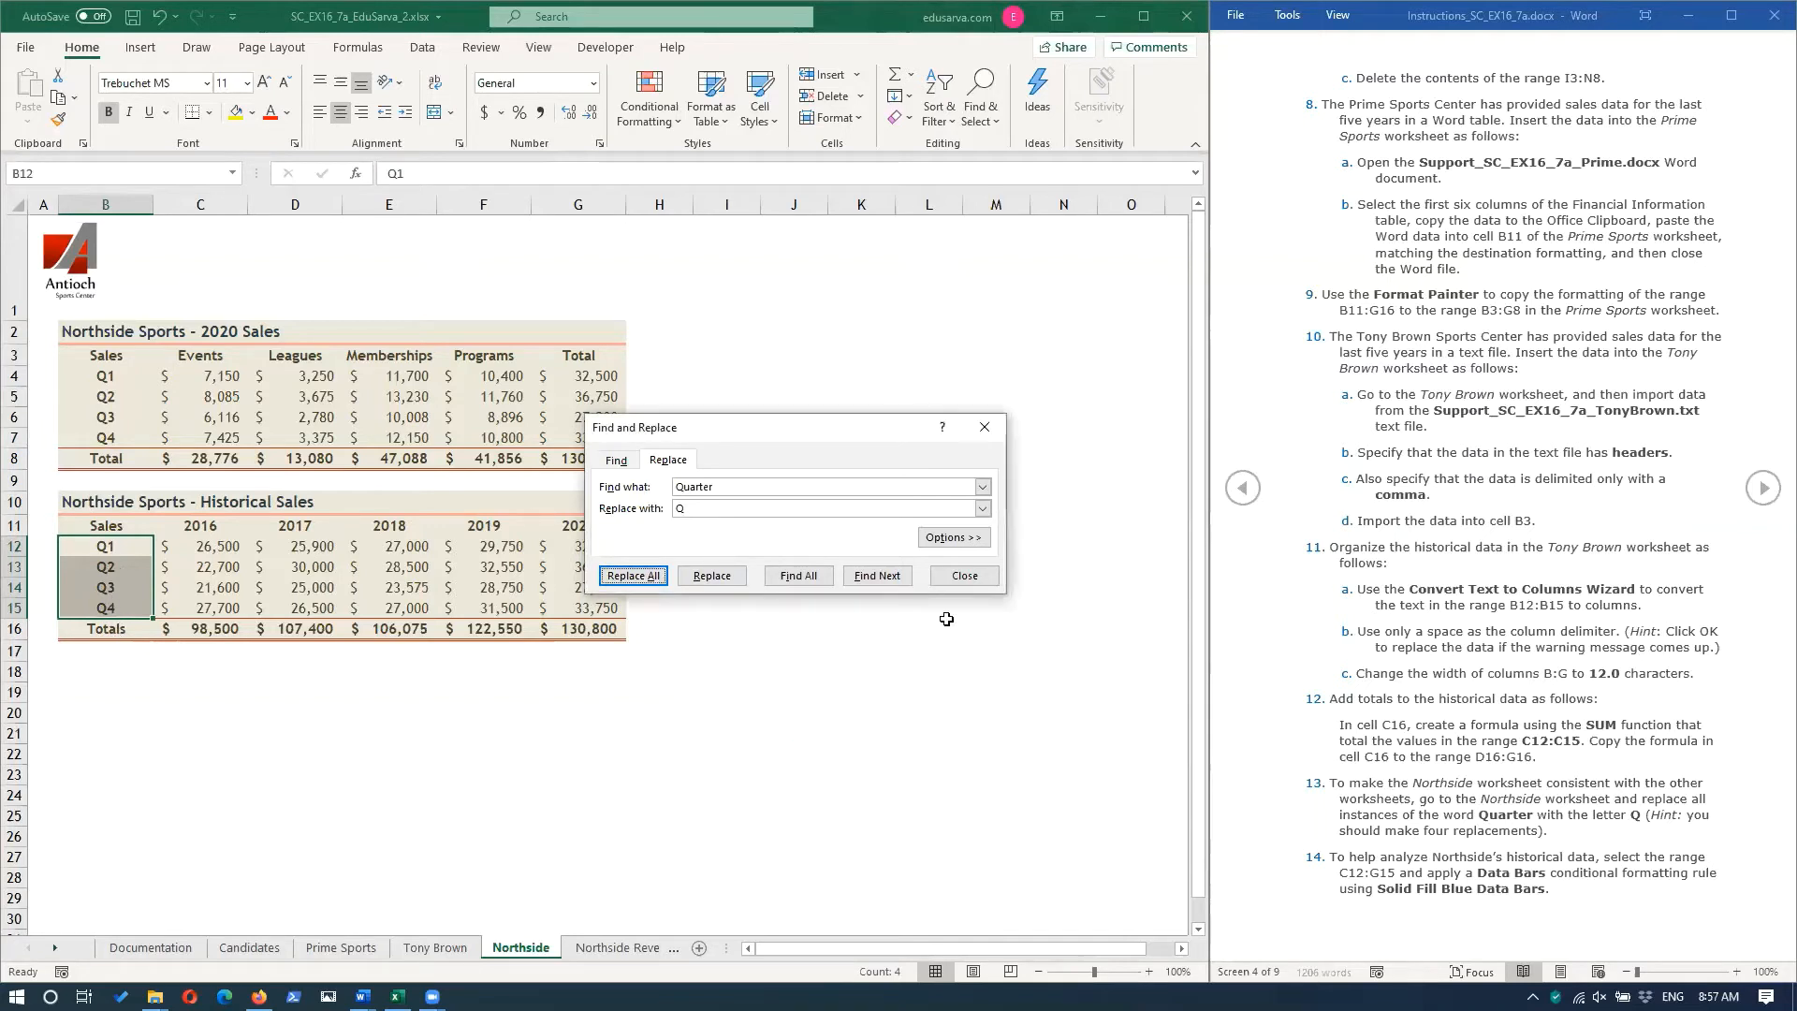
pyautogui.click(982, 589)
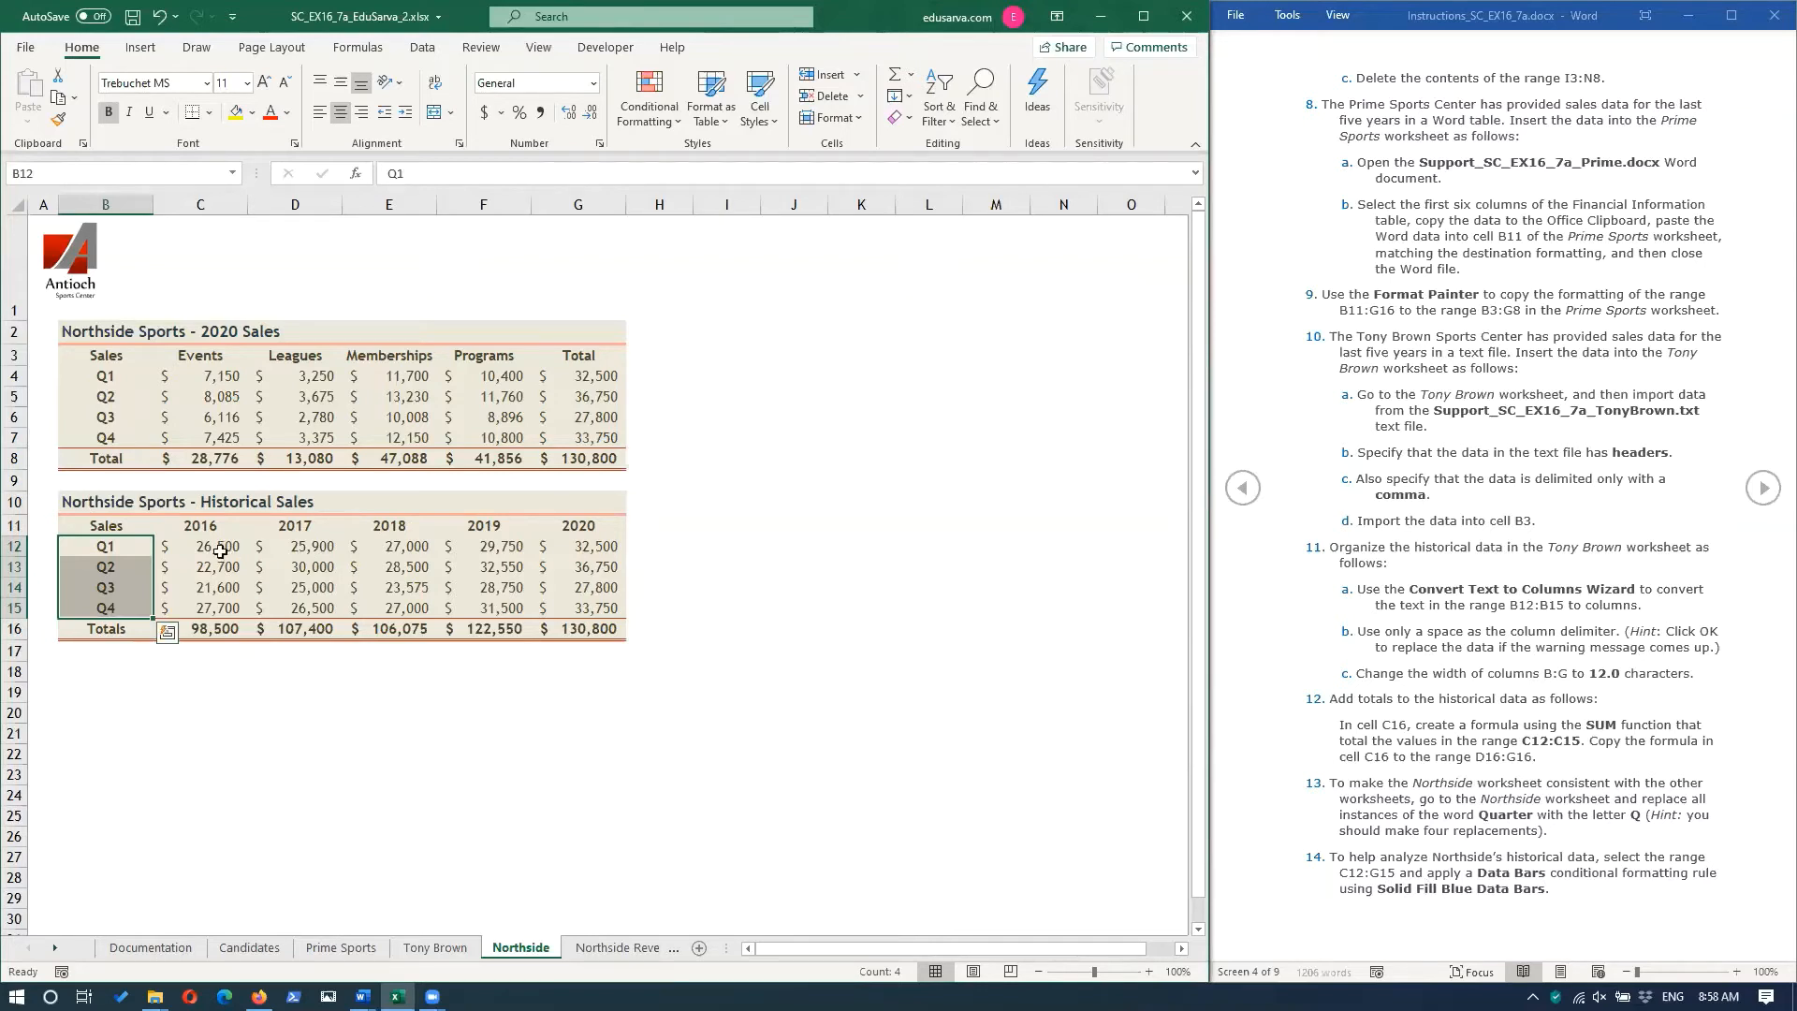
# Apply Solid Fill Blue Data Bars conditional formatting to the range C12:G15 of Northside's historical sales.
pyautogui.click(174, 556)
pyautogui.moveTo(174, 556); pyautogui.dragTo(606, 614)
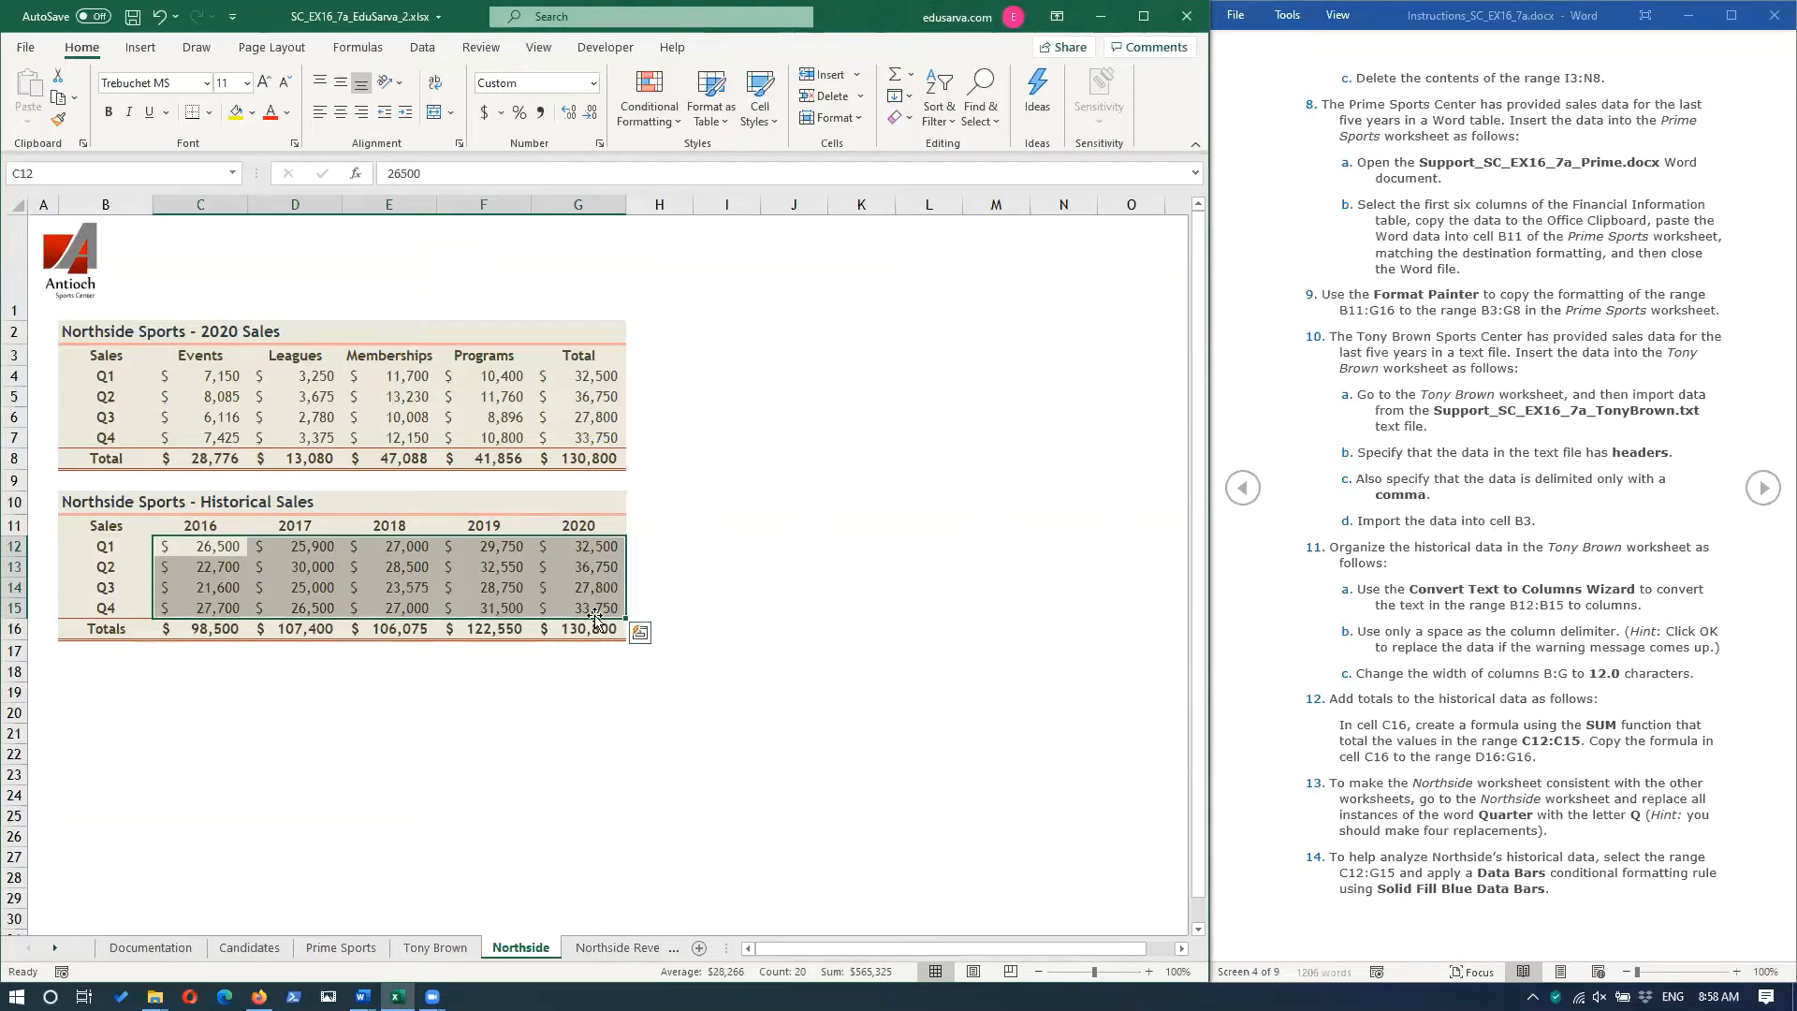
pyautogui.click(660, 124)
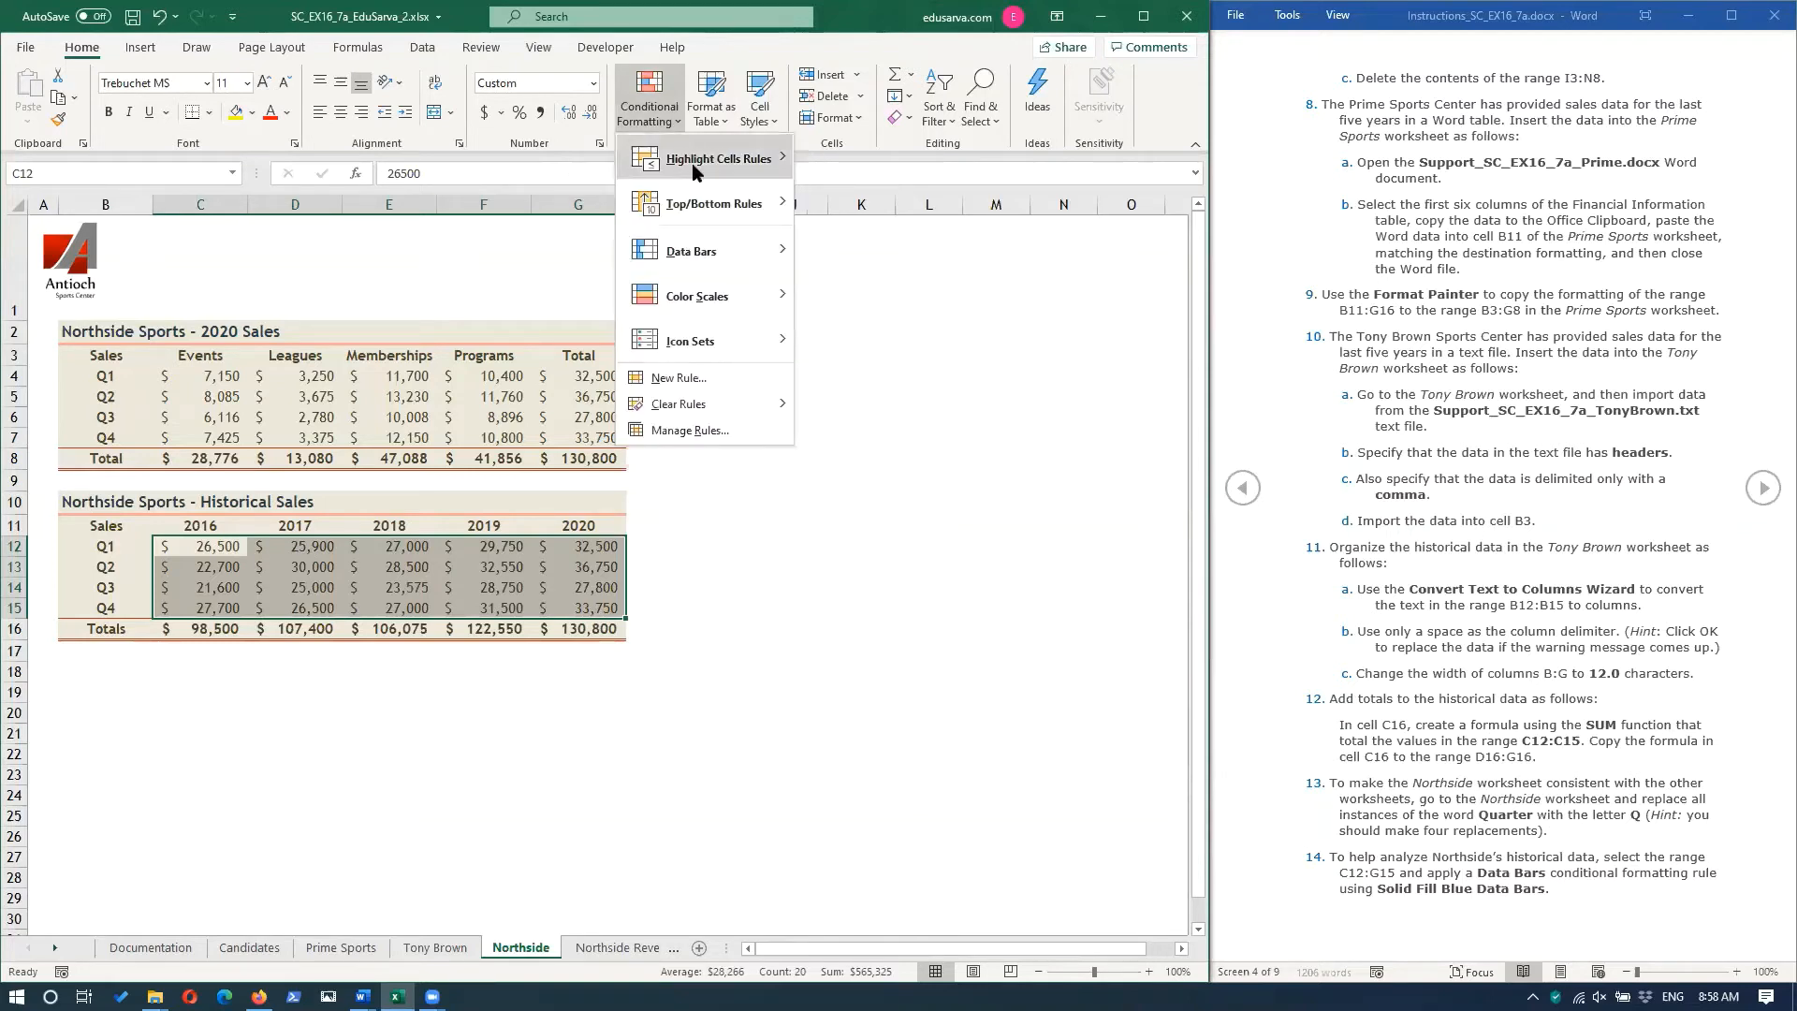
pyautogui.moveTo(713, 260)
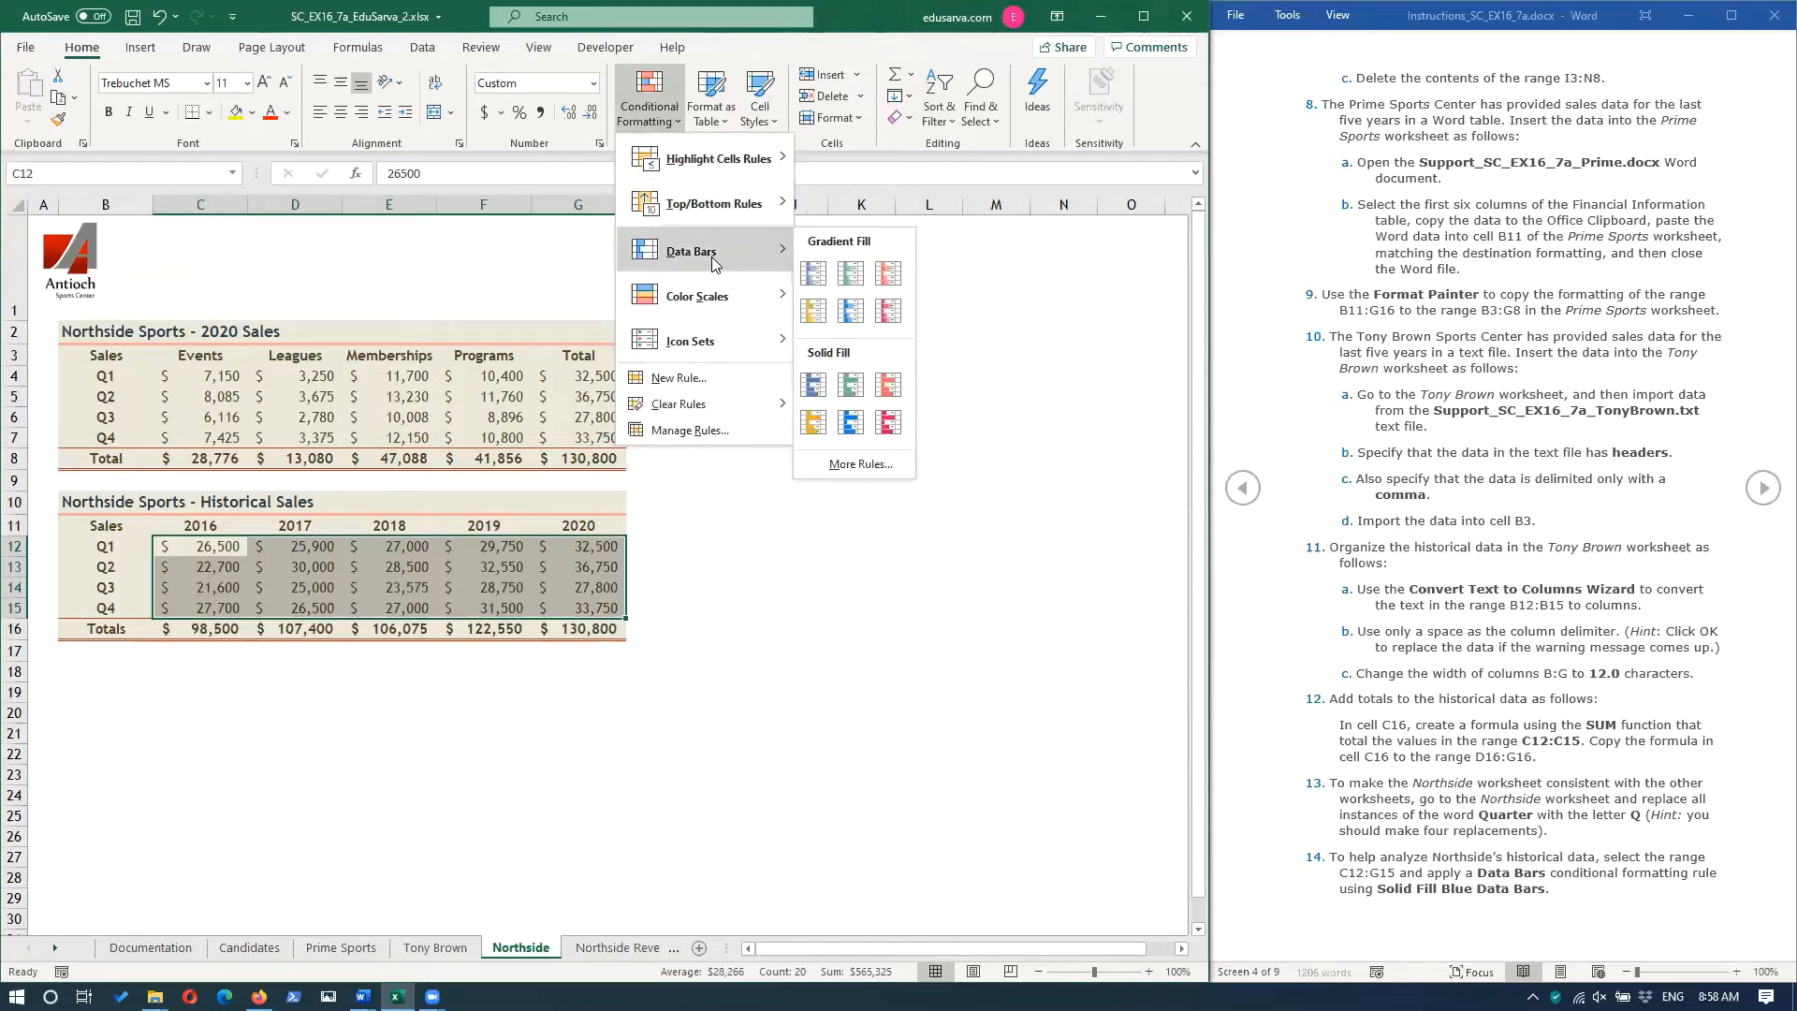
pyautogui.click(811, 394)
pyautogui.click(366, 711)
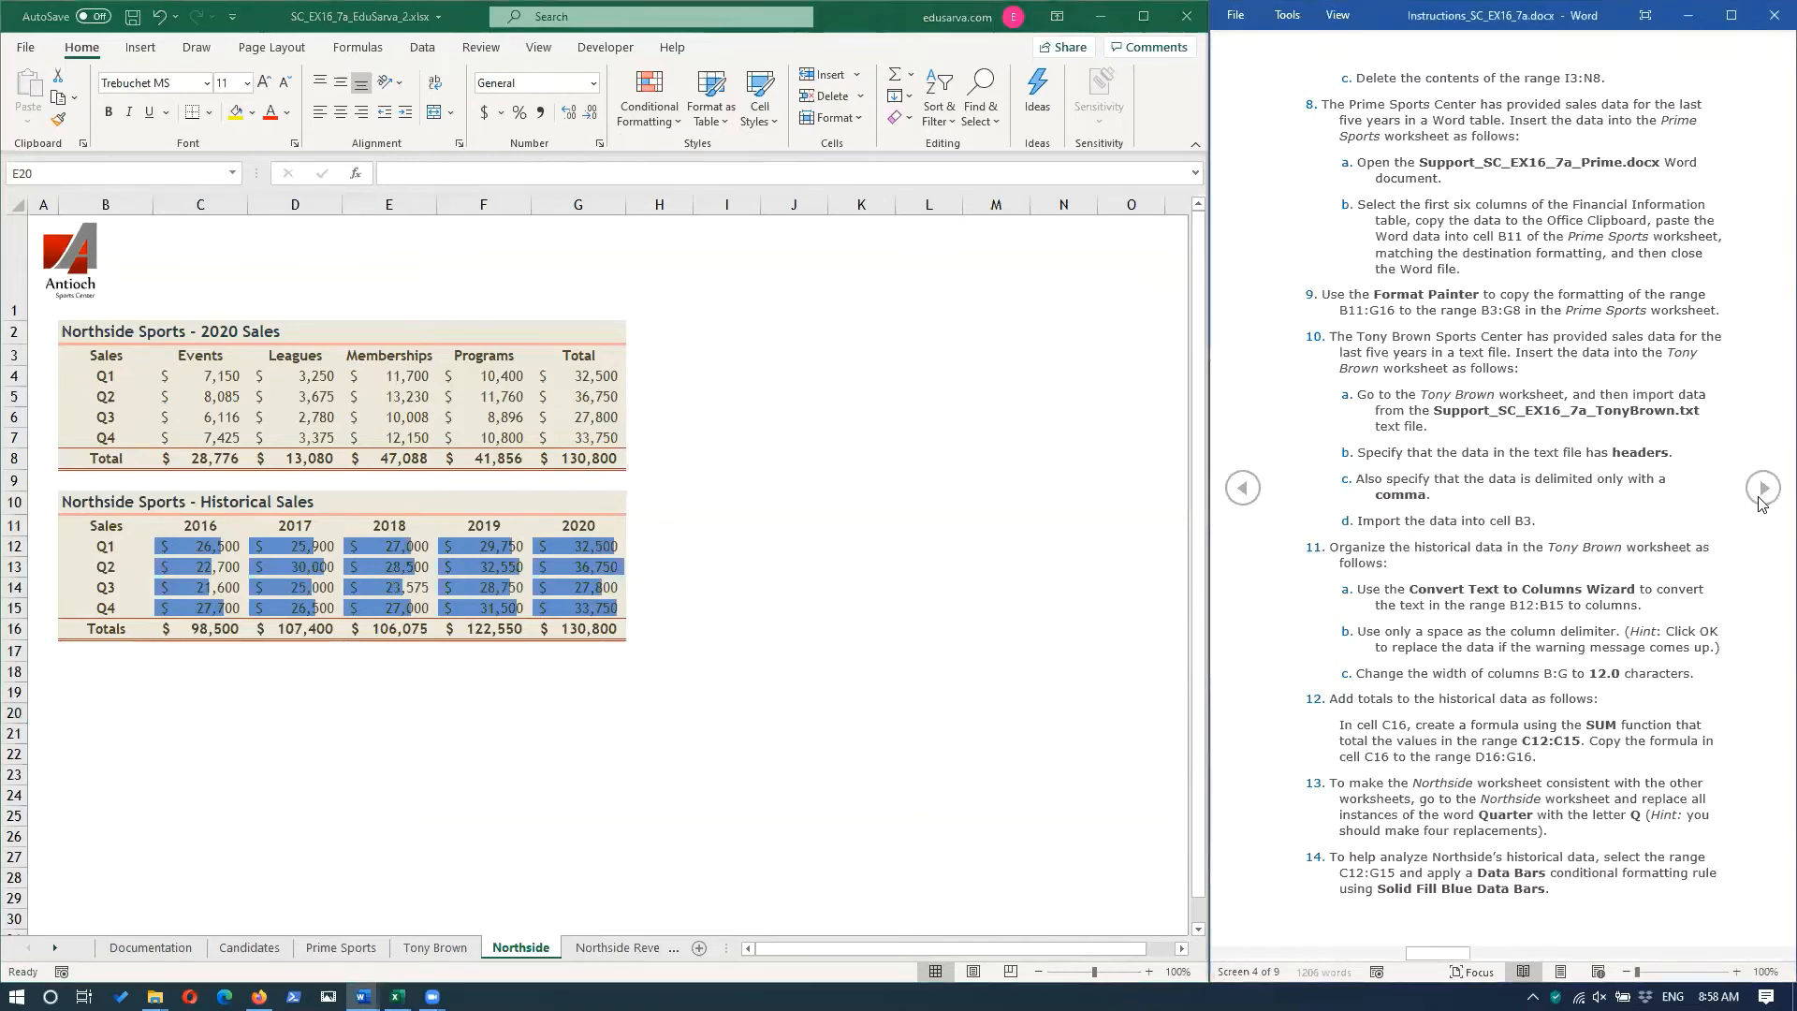
# Advance to the next page of instructions and change the bar chart on the Northside Revenue Chart sheet to Style 3.
pyautogui.click(1761, 487)
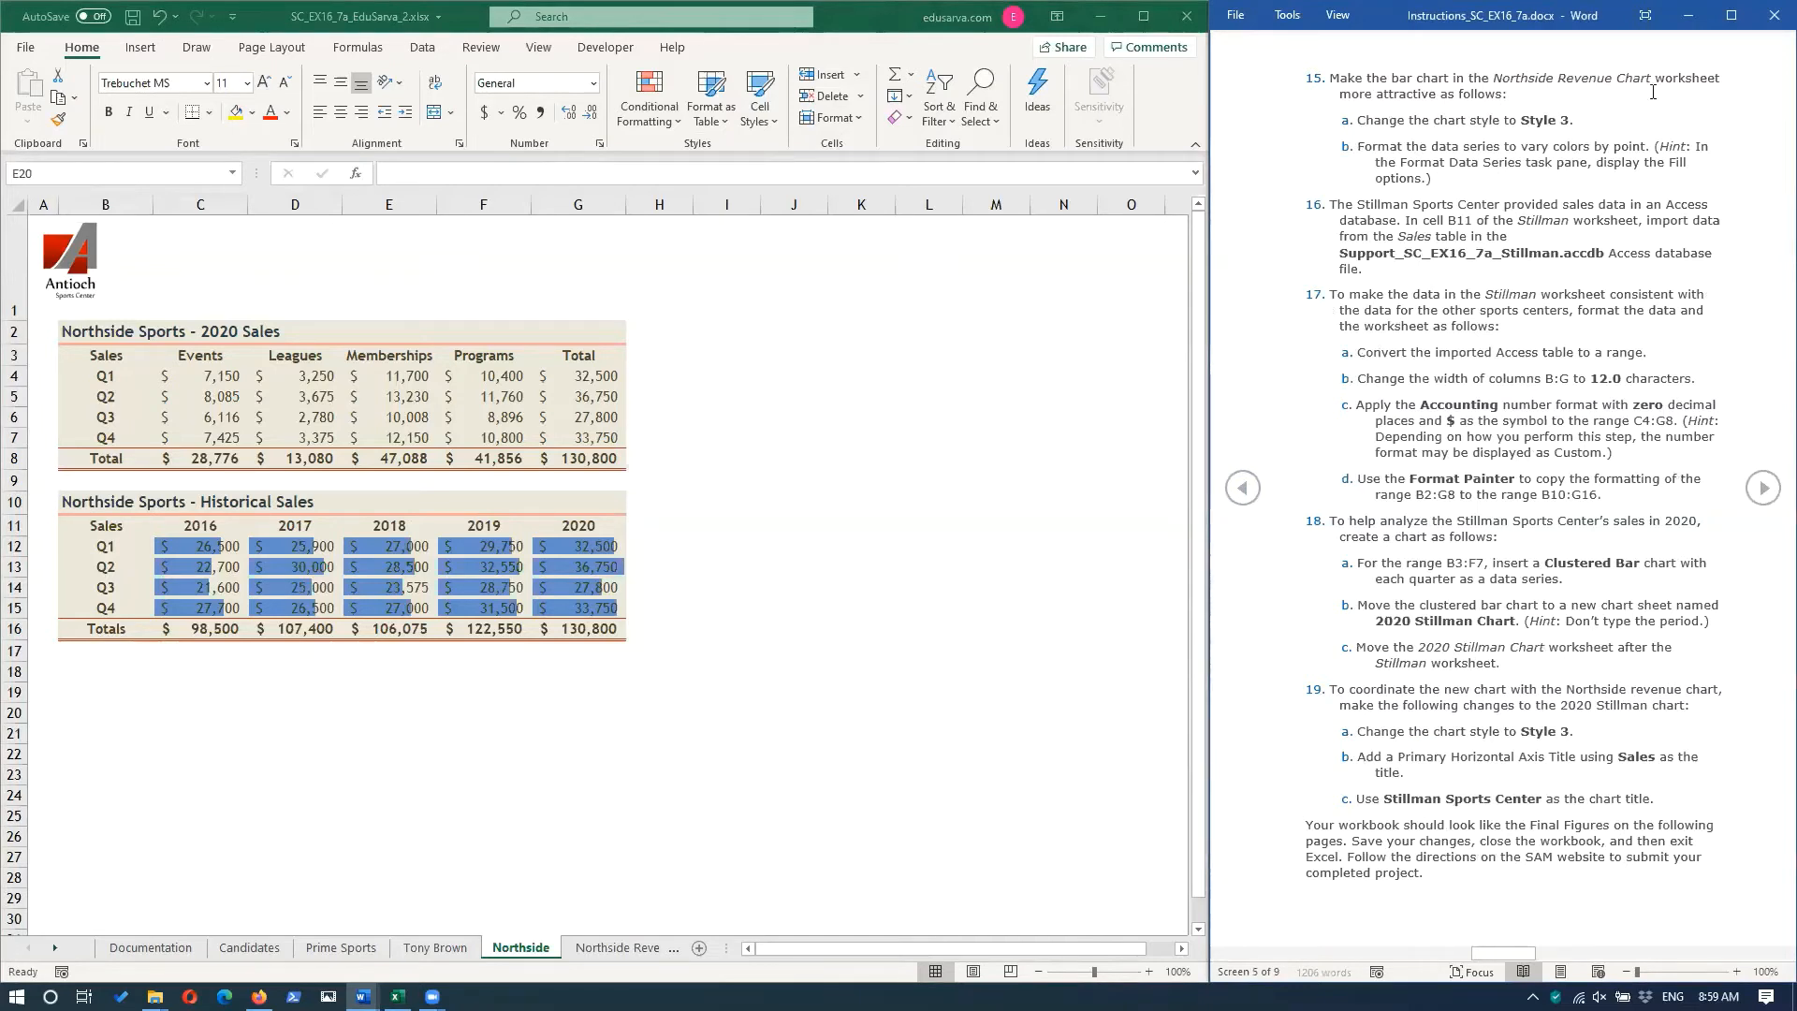
pyautogui.click(614, 947)
pyautogui.click(614, 947)
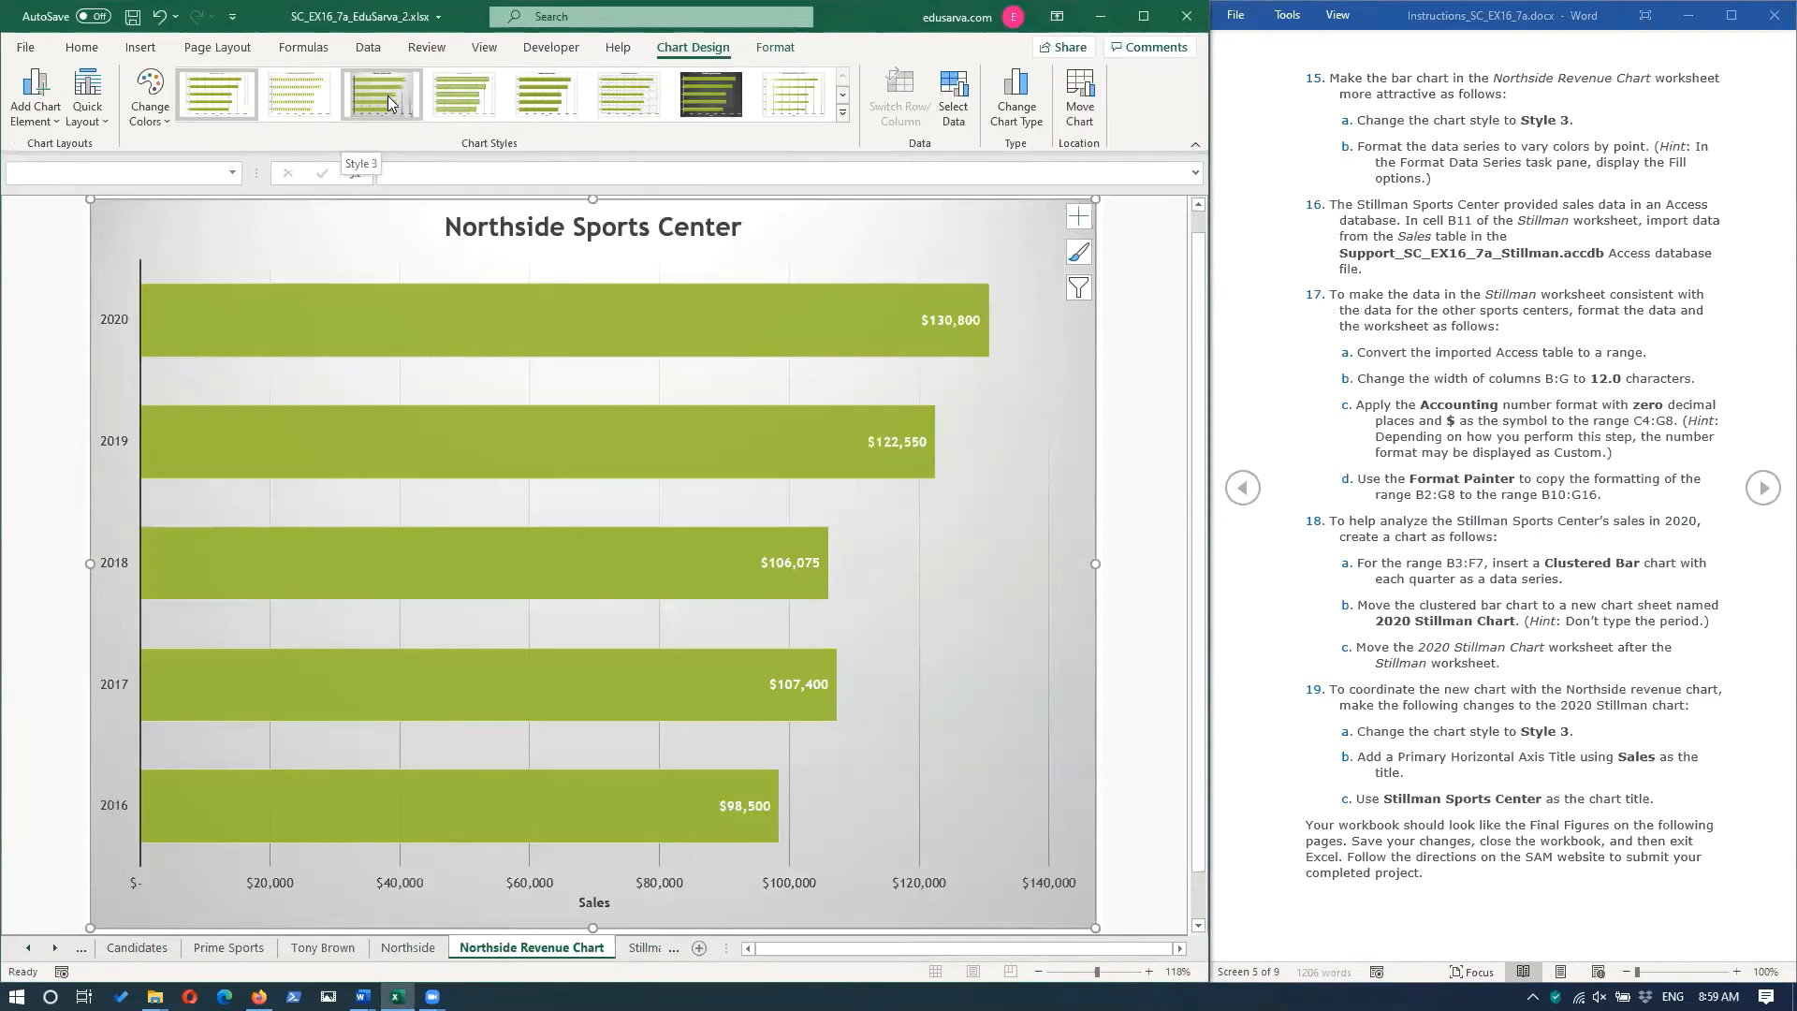
pyautogui.click(388, 96)
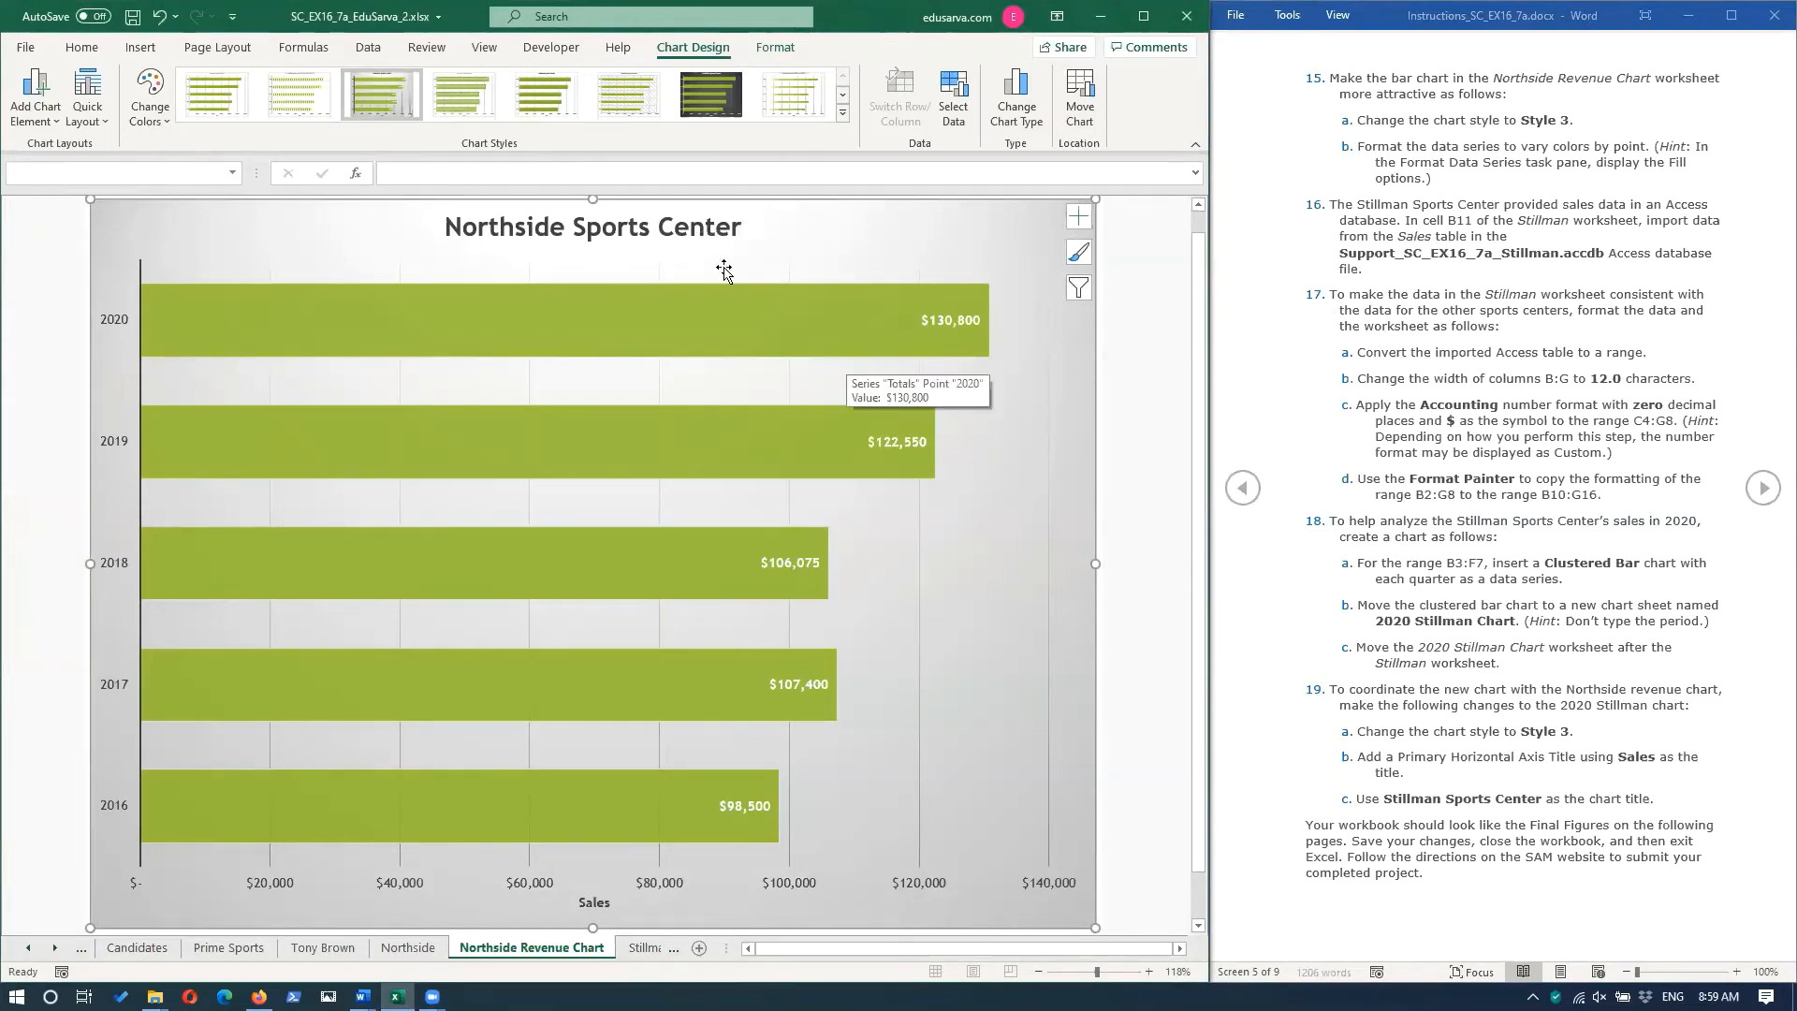
# Format the Northside chart's Totals data series so its fill varies colors by point.
pyautogui.moveTo(821, 321)
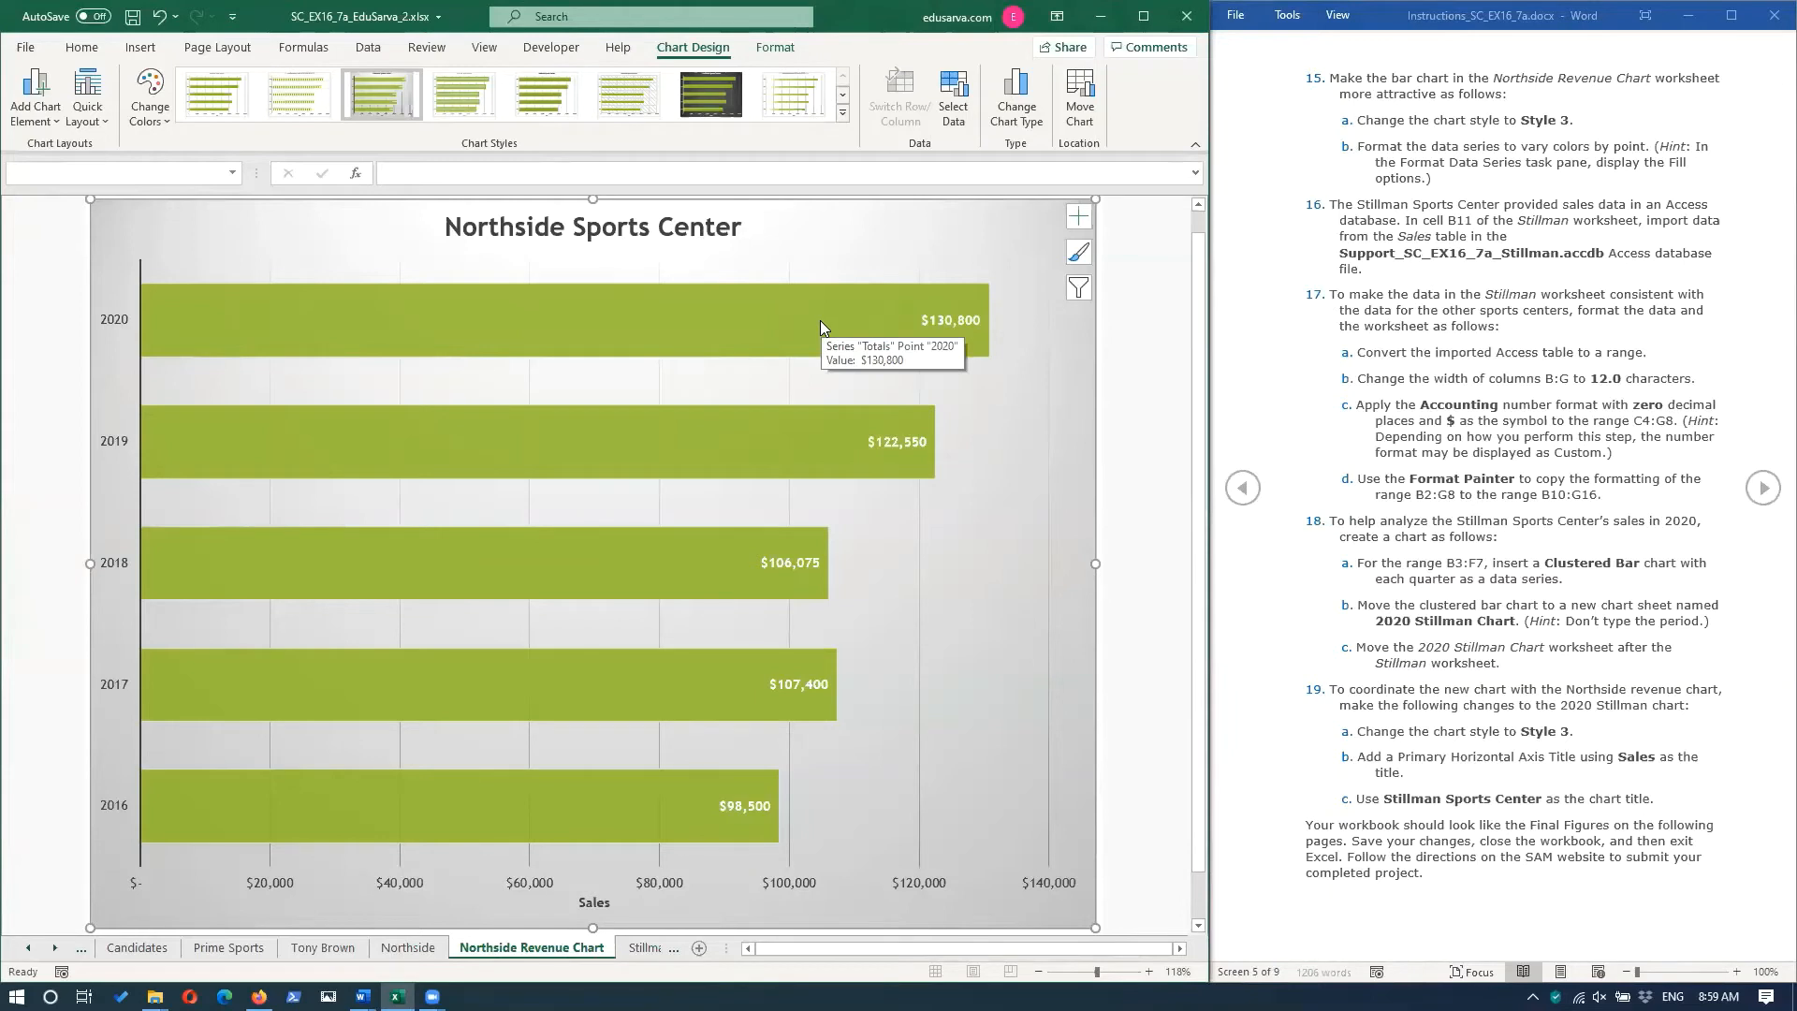
pyautogui.rightClick(678, 311)
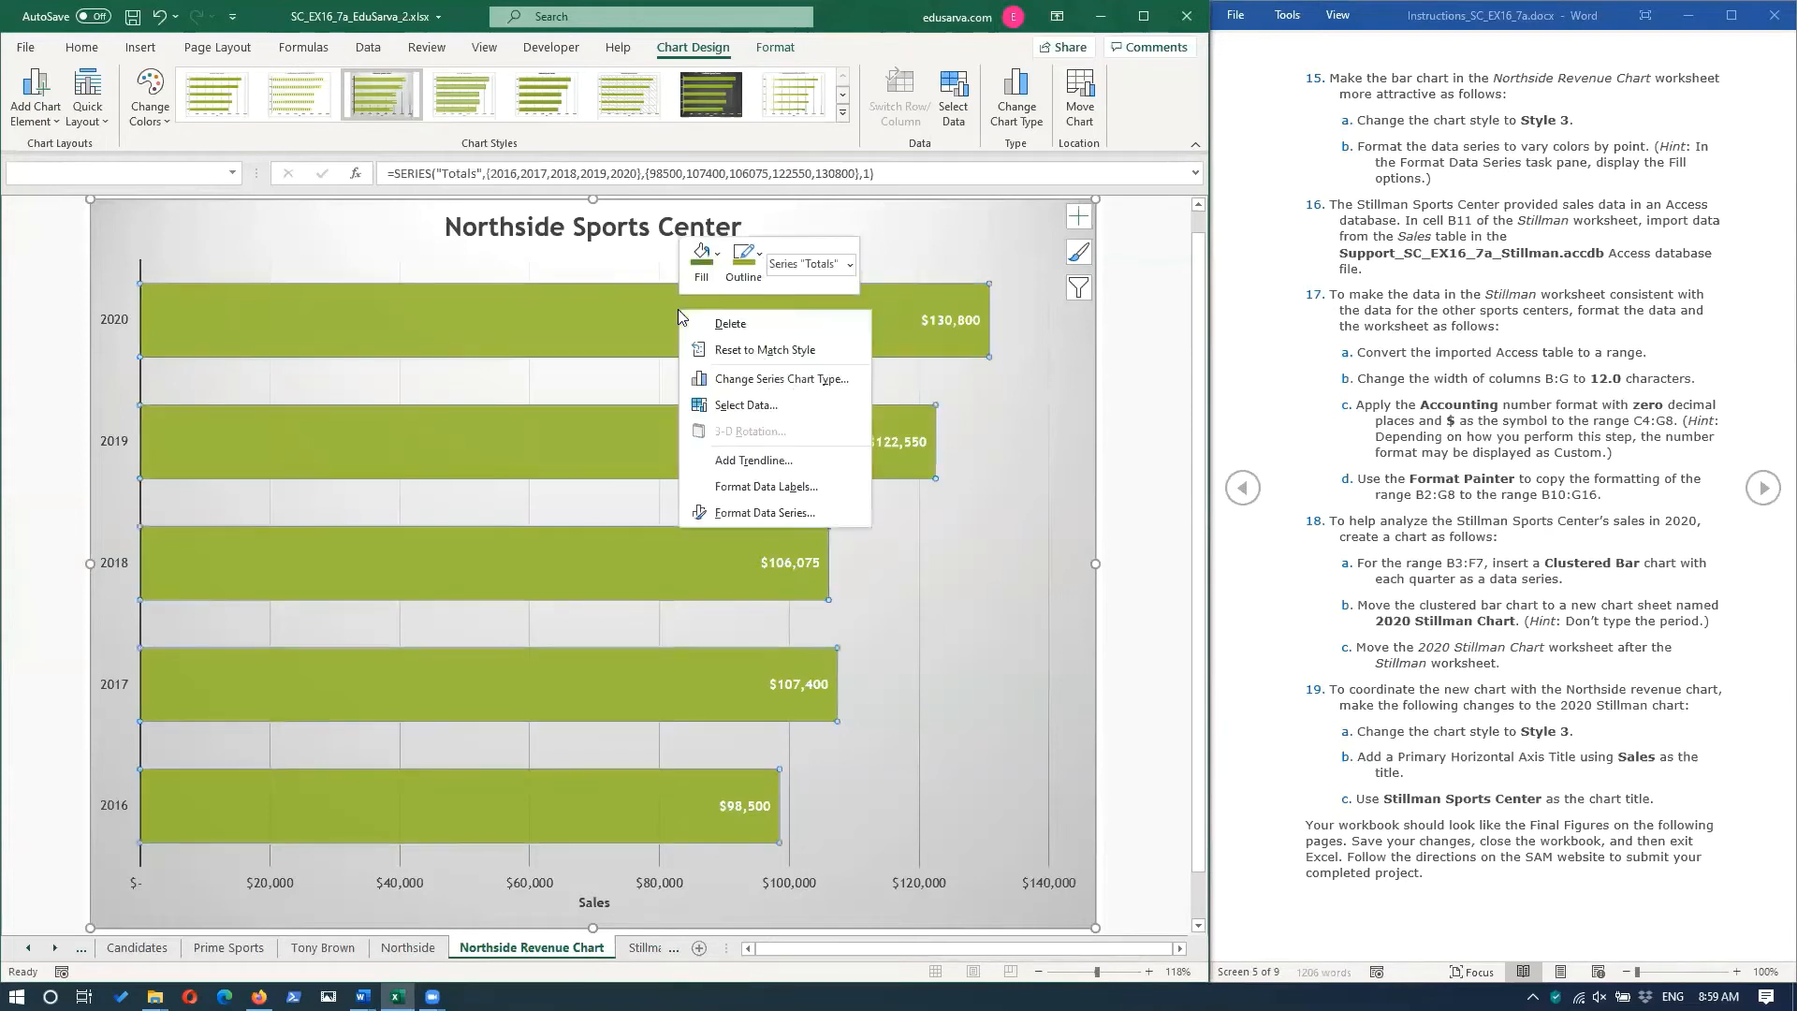
pyautogui.click(766, 514)
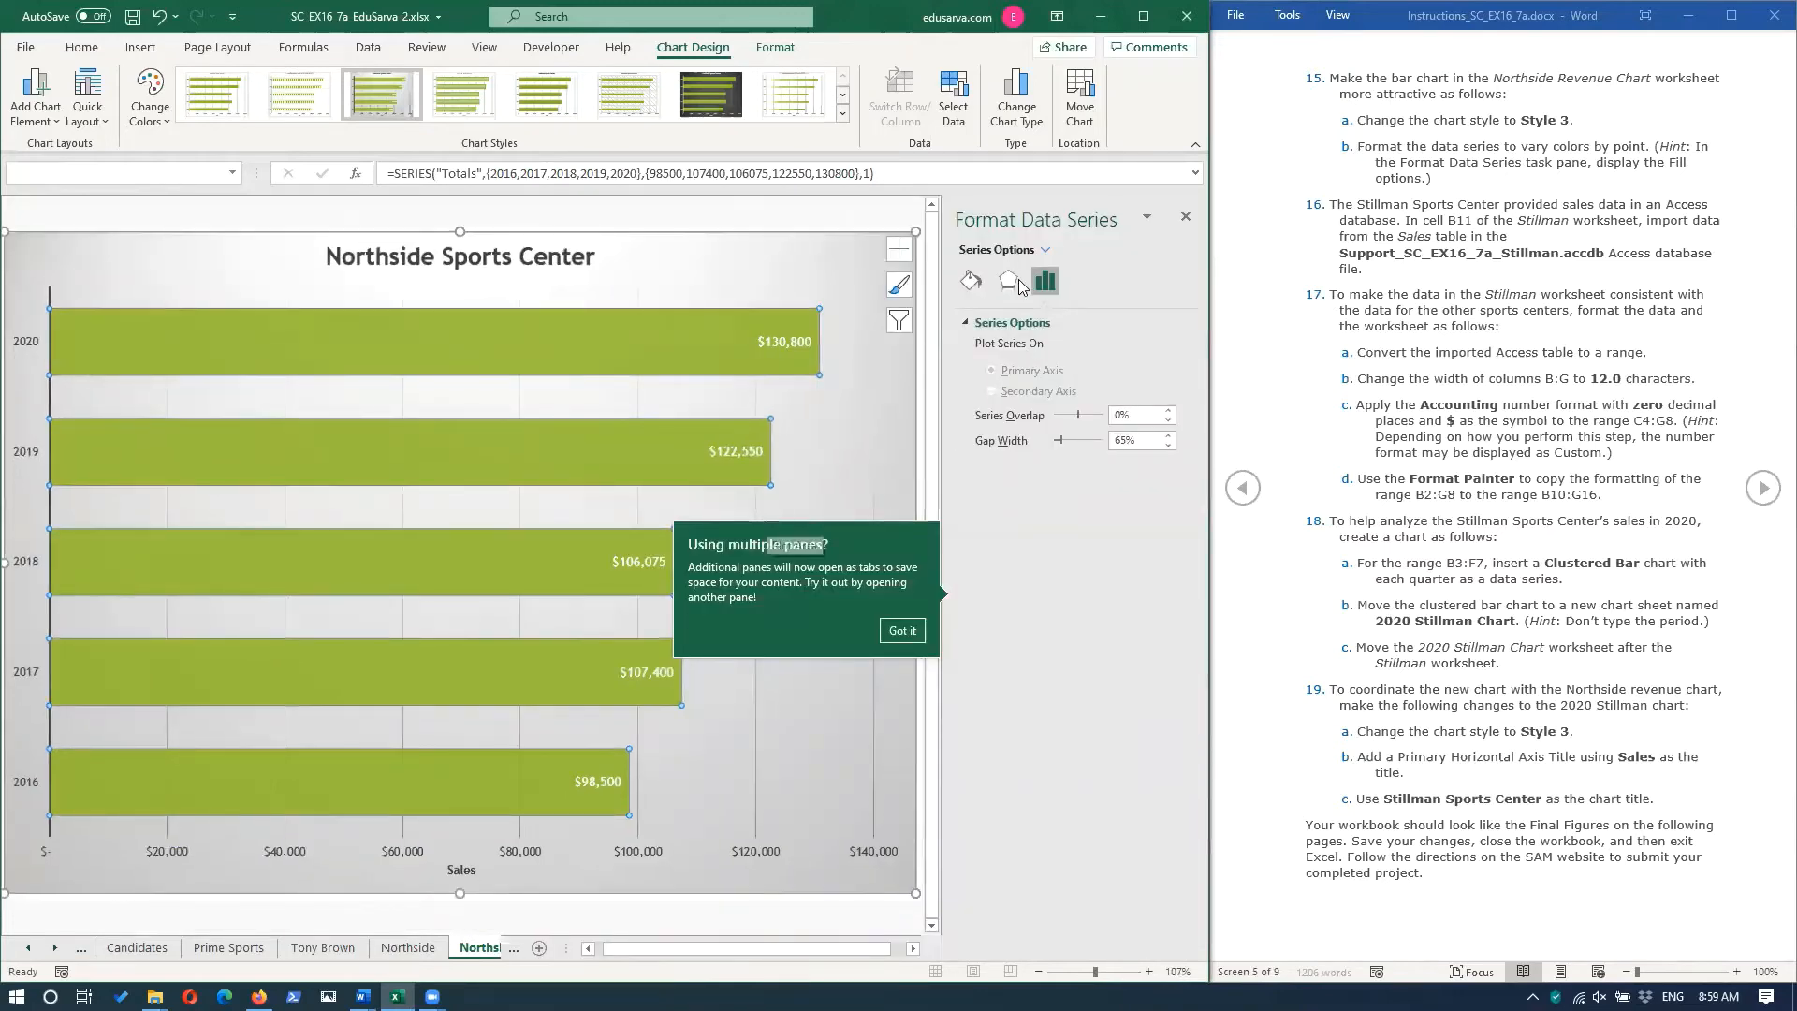
pyautogui.click(969, 282)
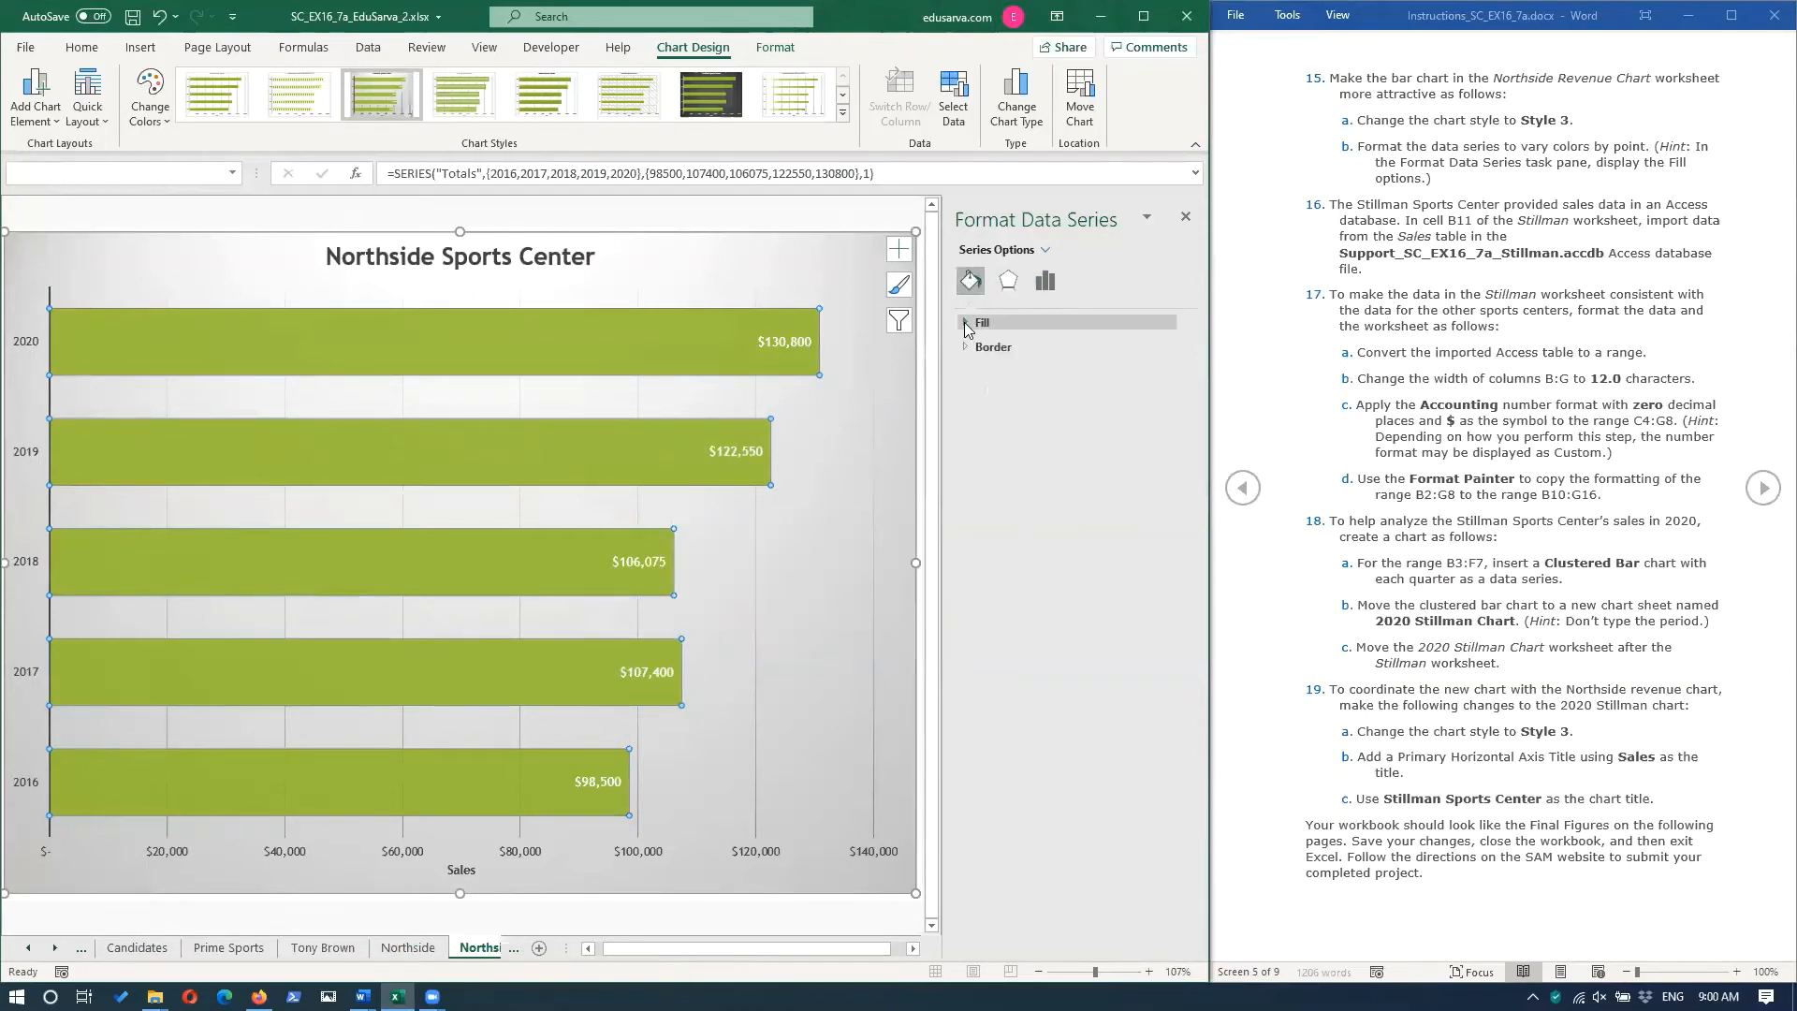
pyautogui.click(966, 325)
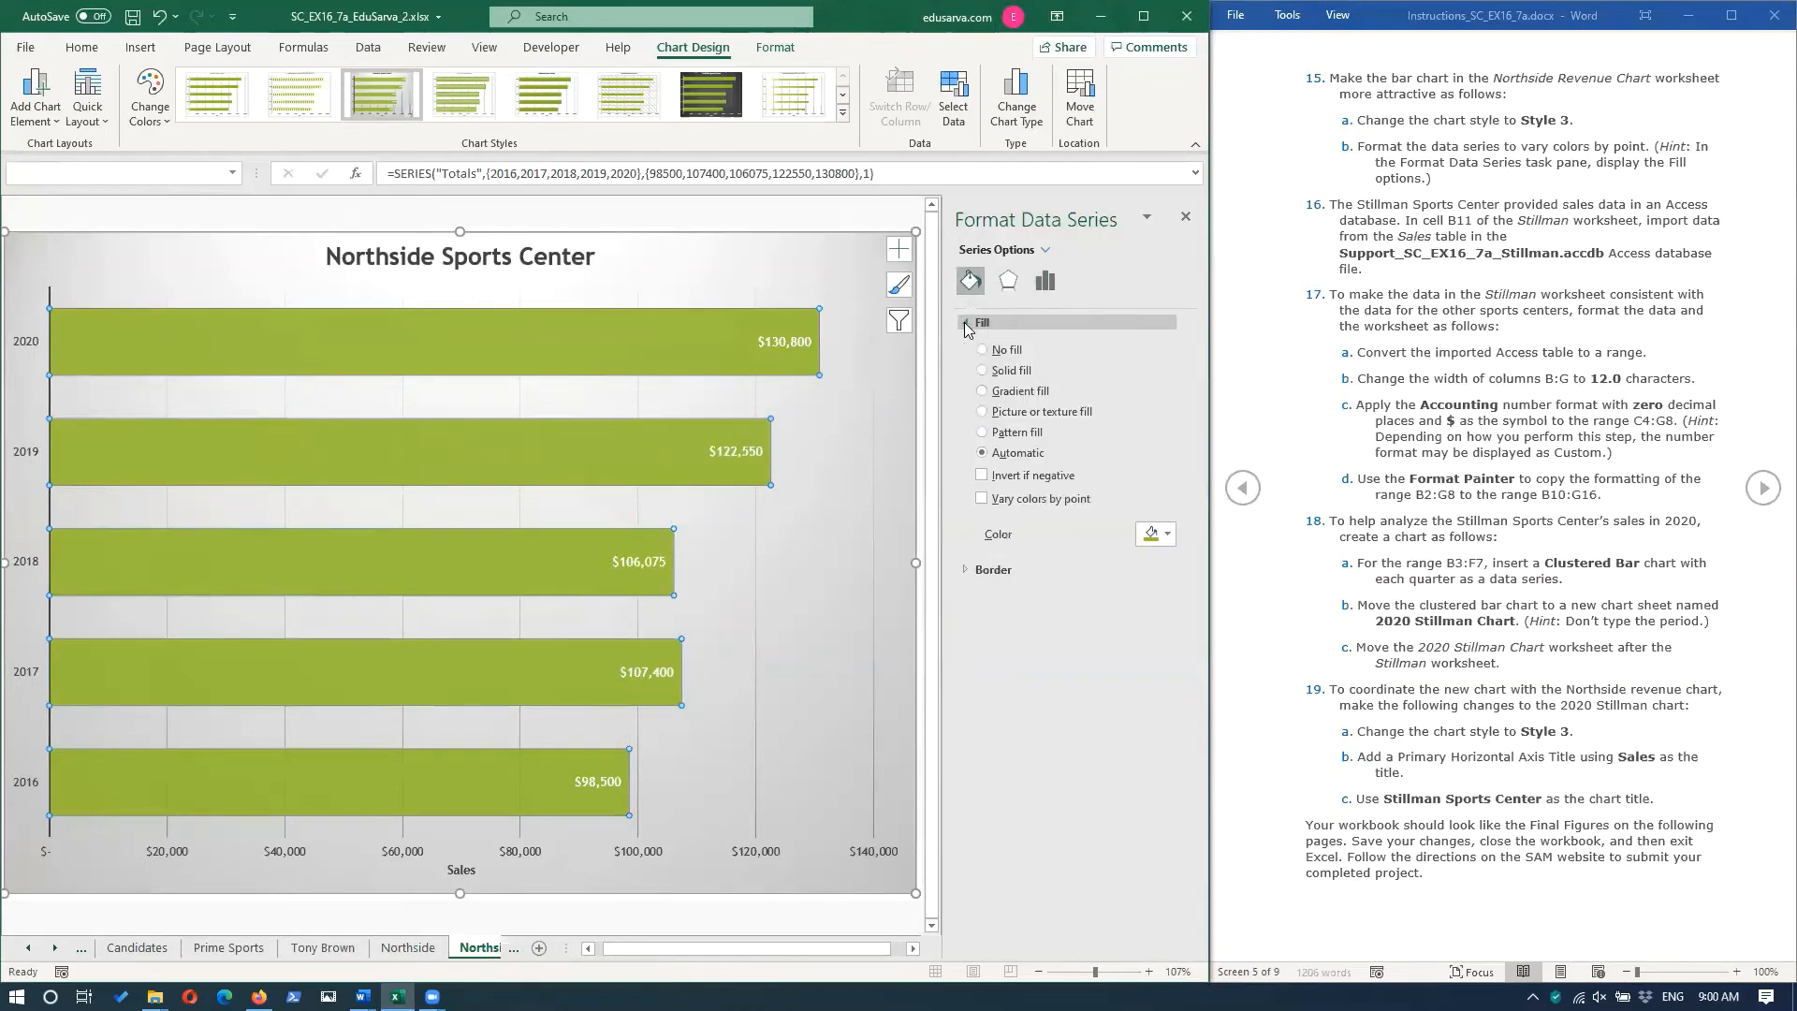
pyautogui.click(983, 501)
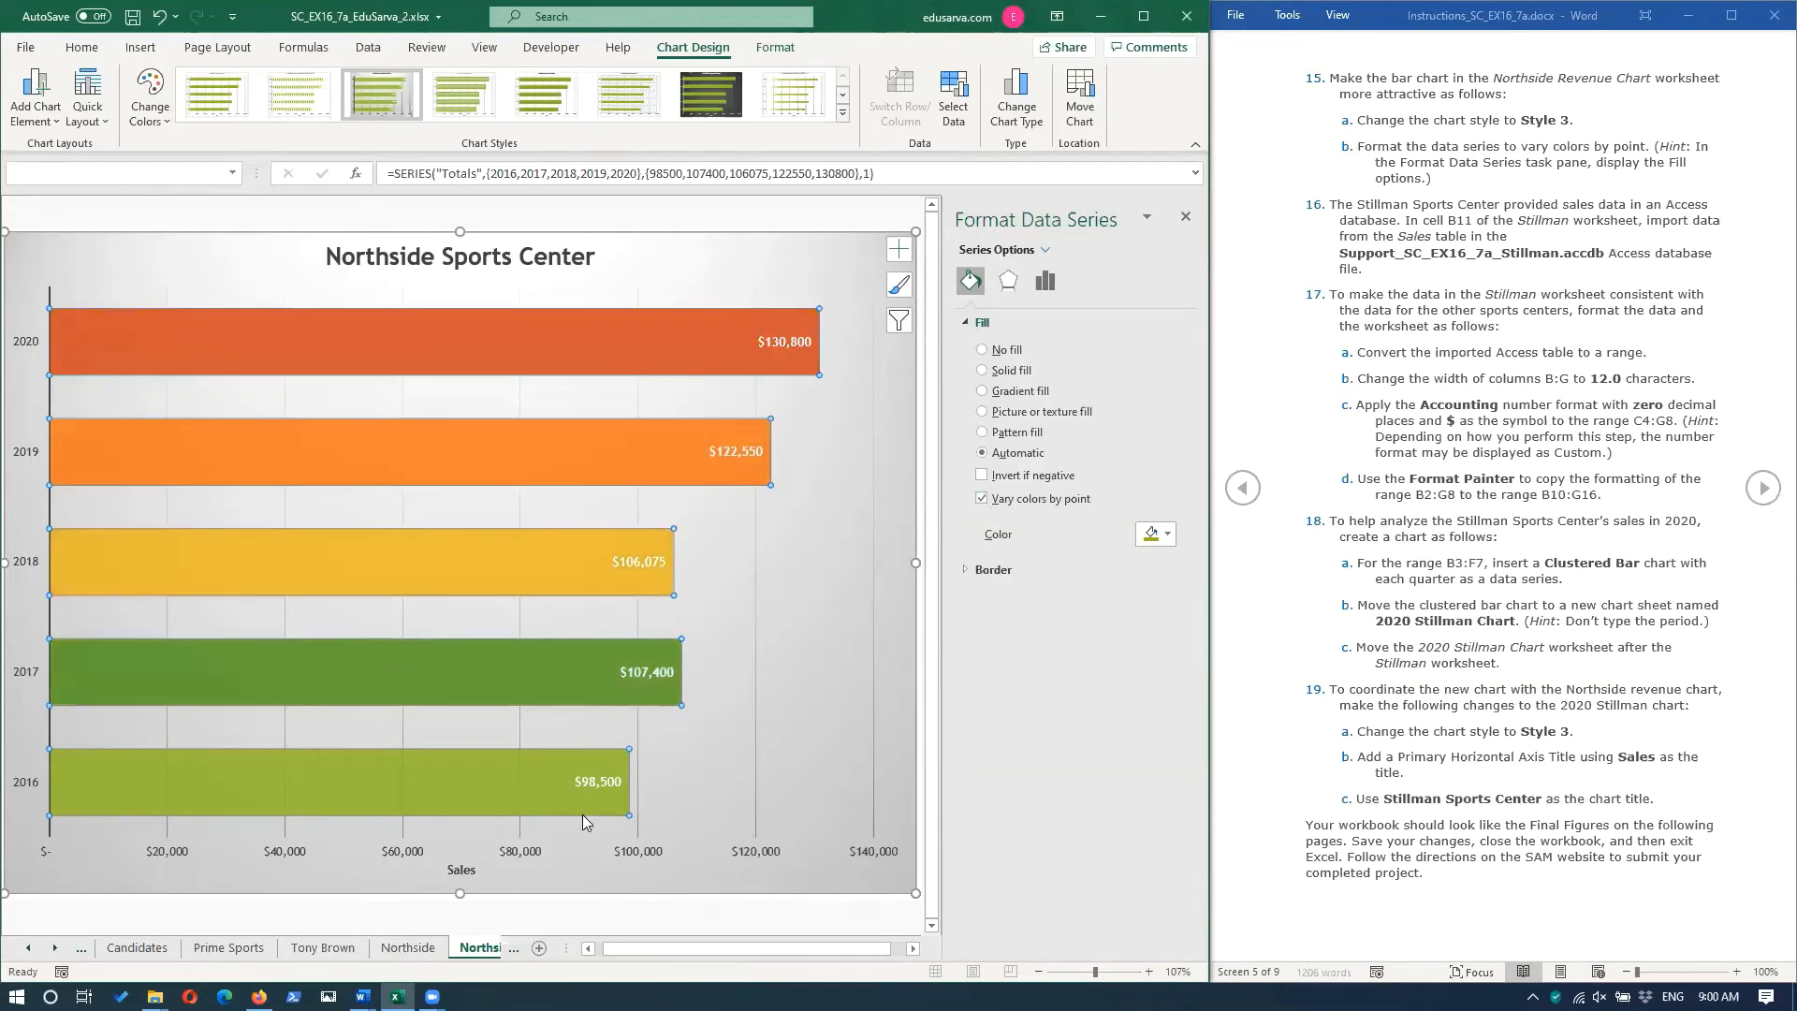
pyautogui.moveTo(583, 751)
pyautogui.click(1185, 219)
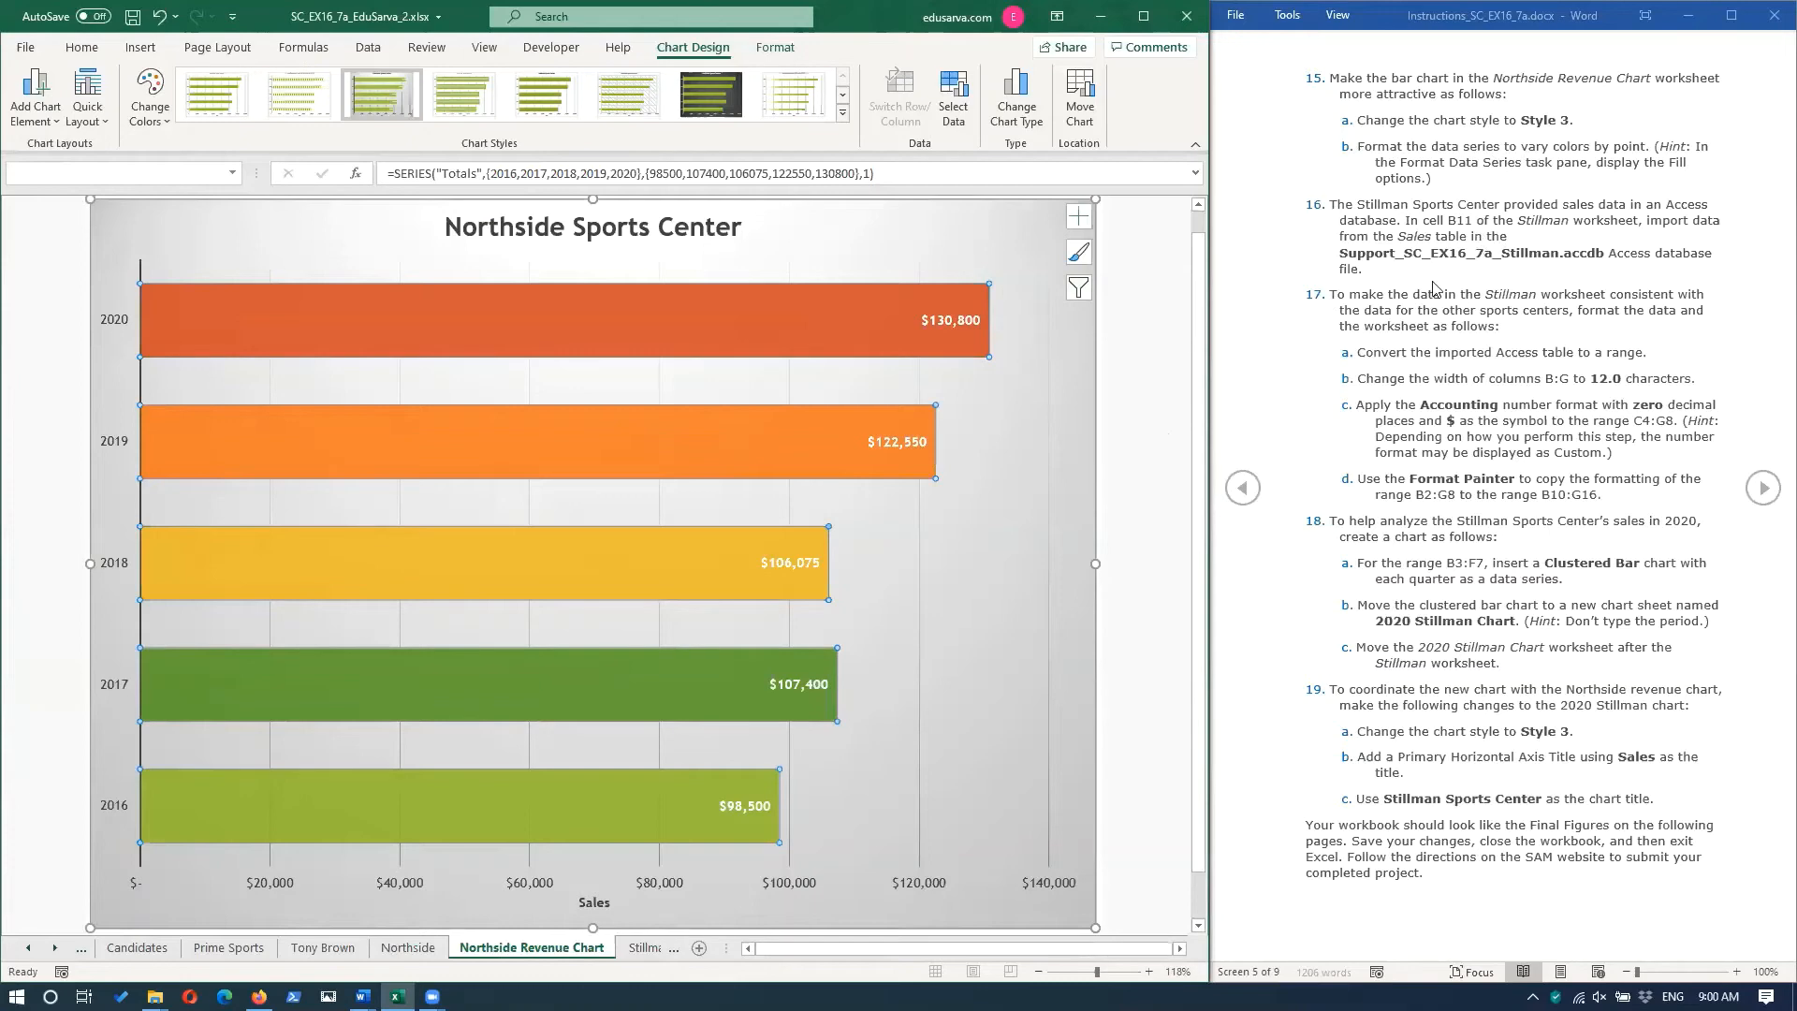
# From cell B11 of the Stillman worksheet, start a data import from the Access database Support_SC_EX16_7a_Stillman.accdb.
pyautogui.click(659, 948)
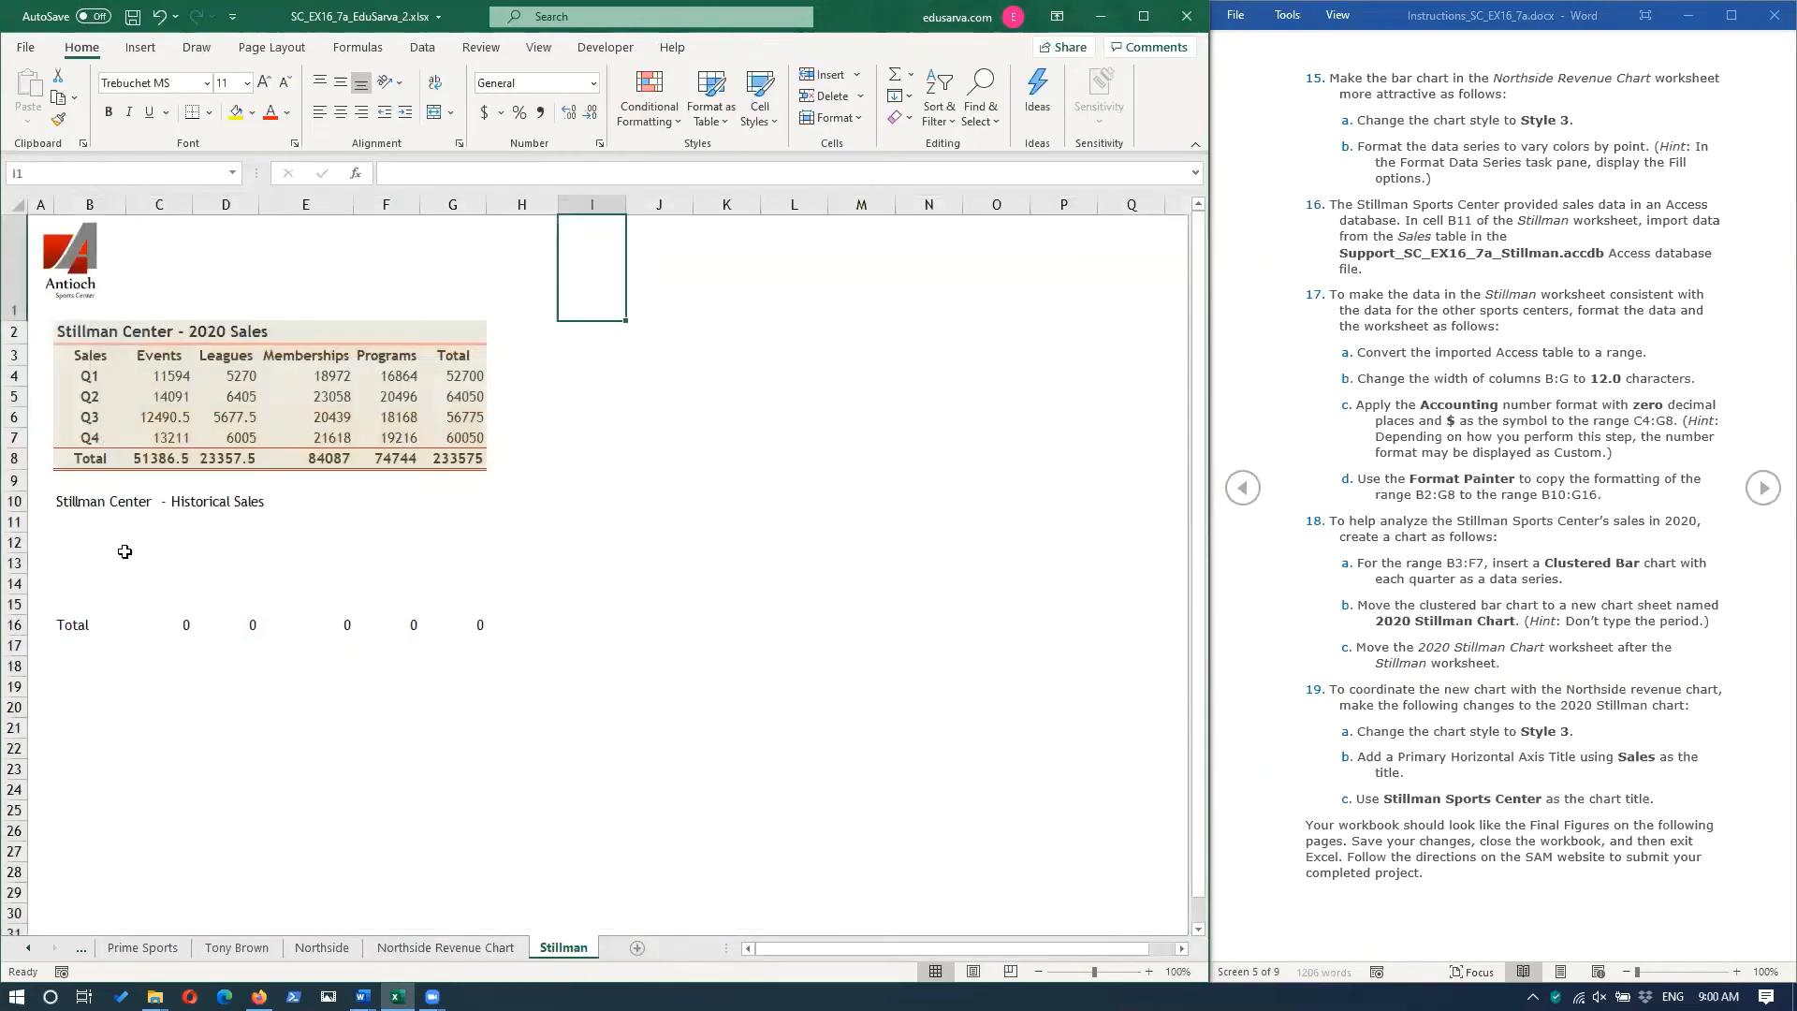
pyautogui.click(69, 526)
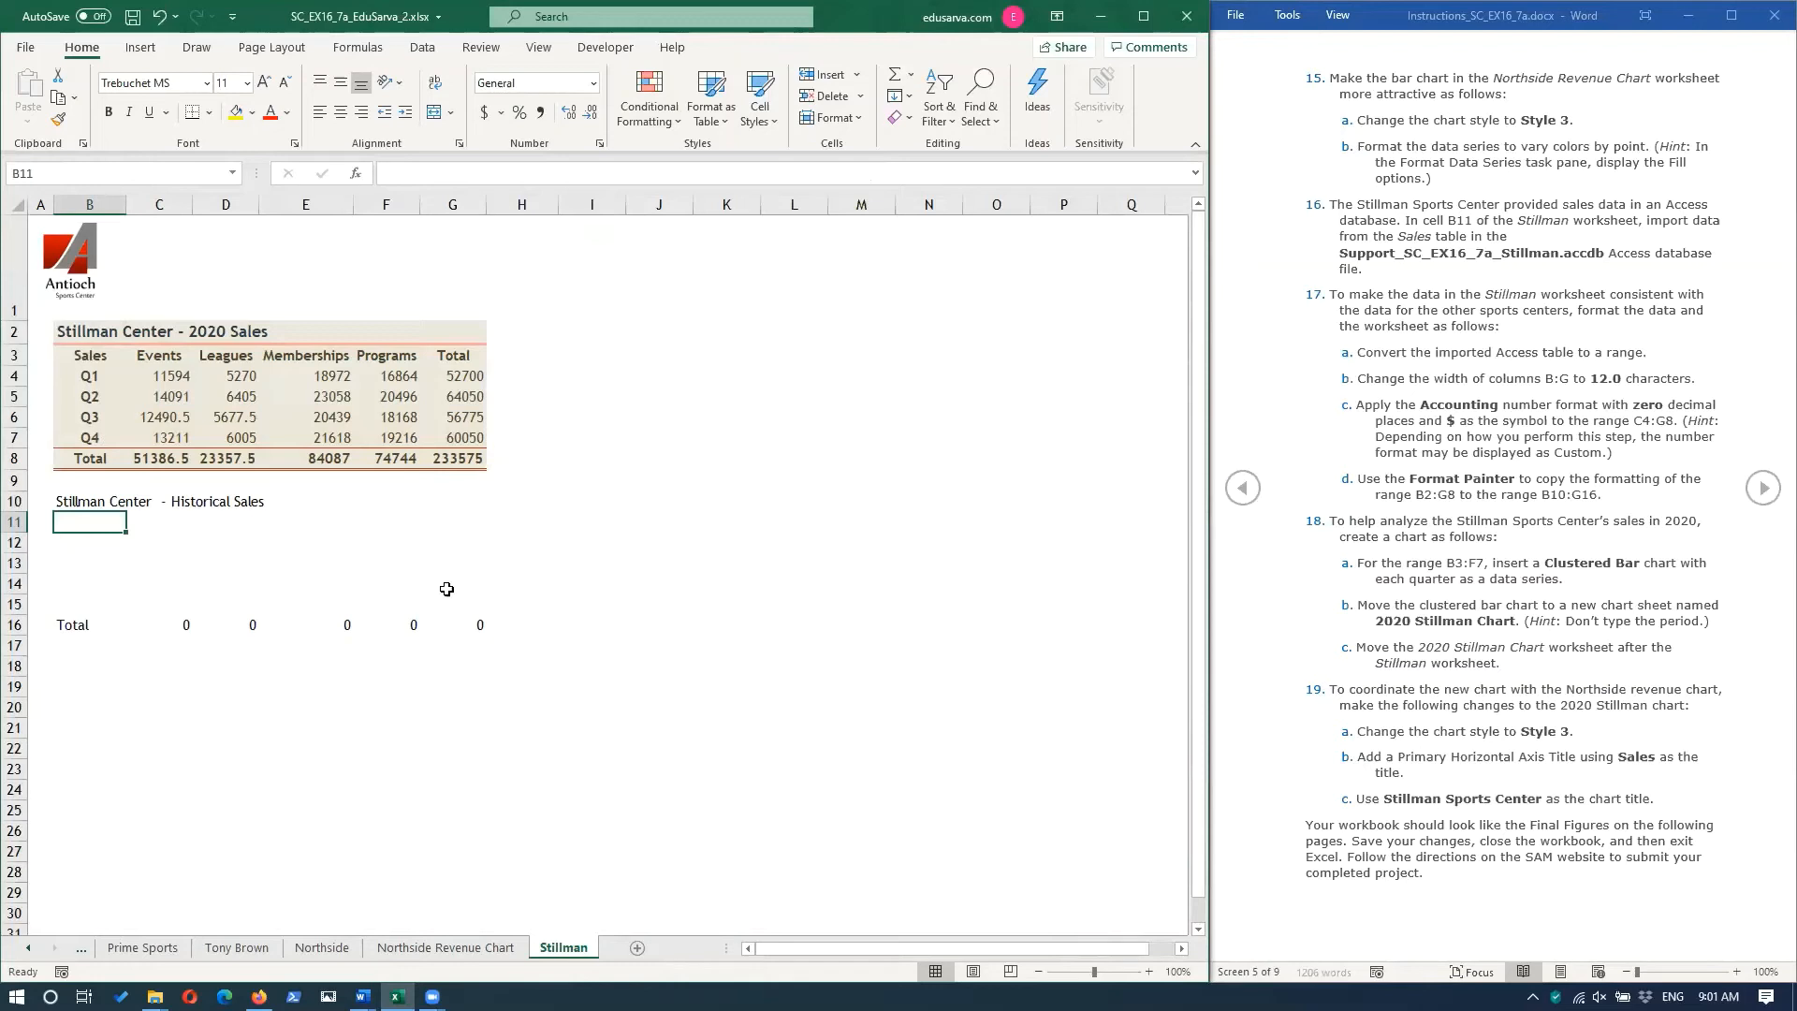
pyautogui.click(425, 48)
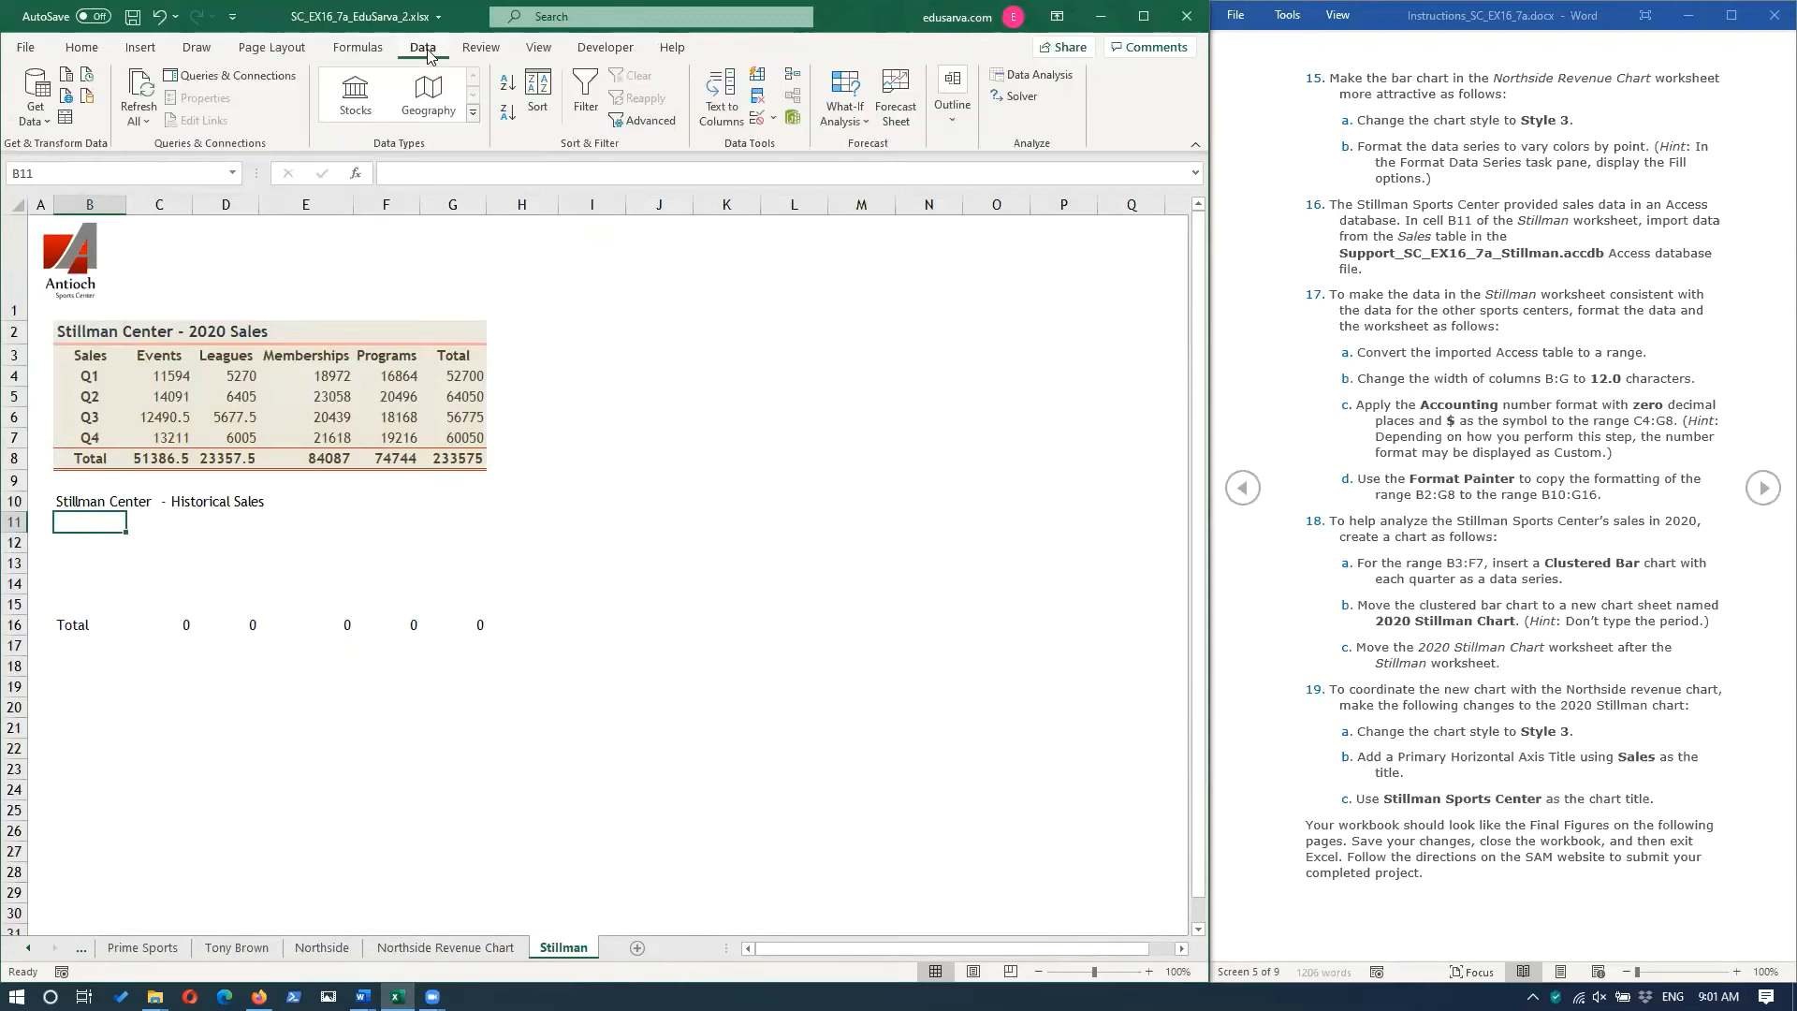
pyautogui.click(31, 120)
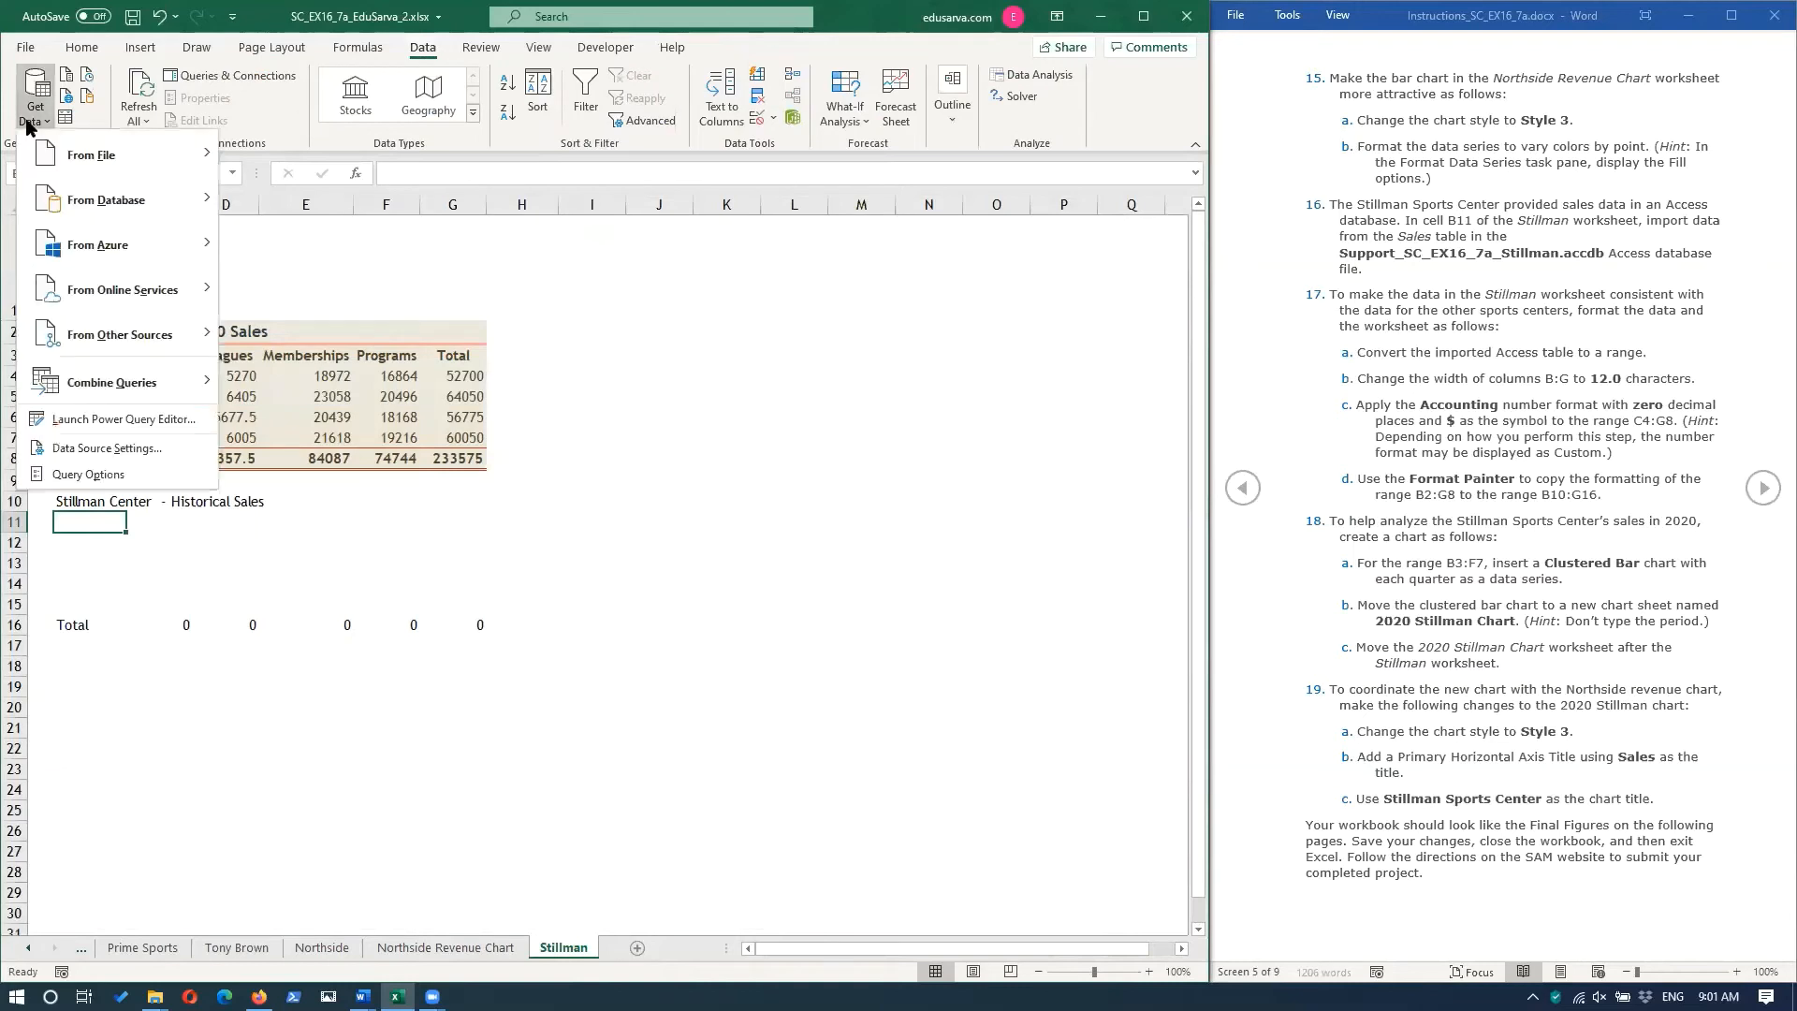
pyautogui.moveTo(110, 200)
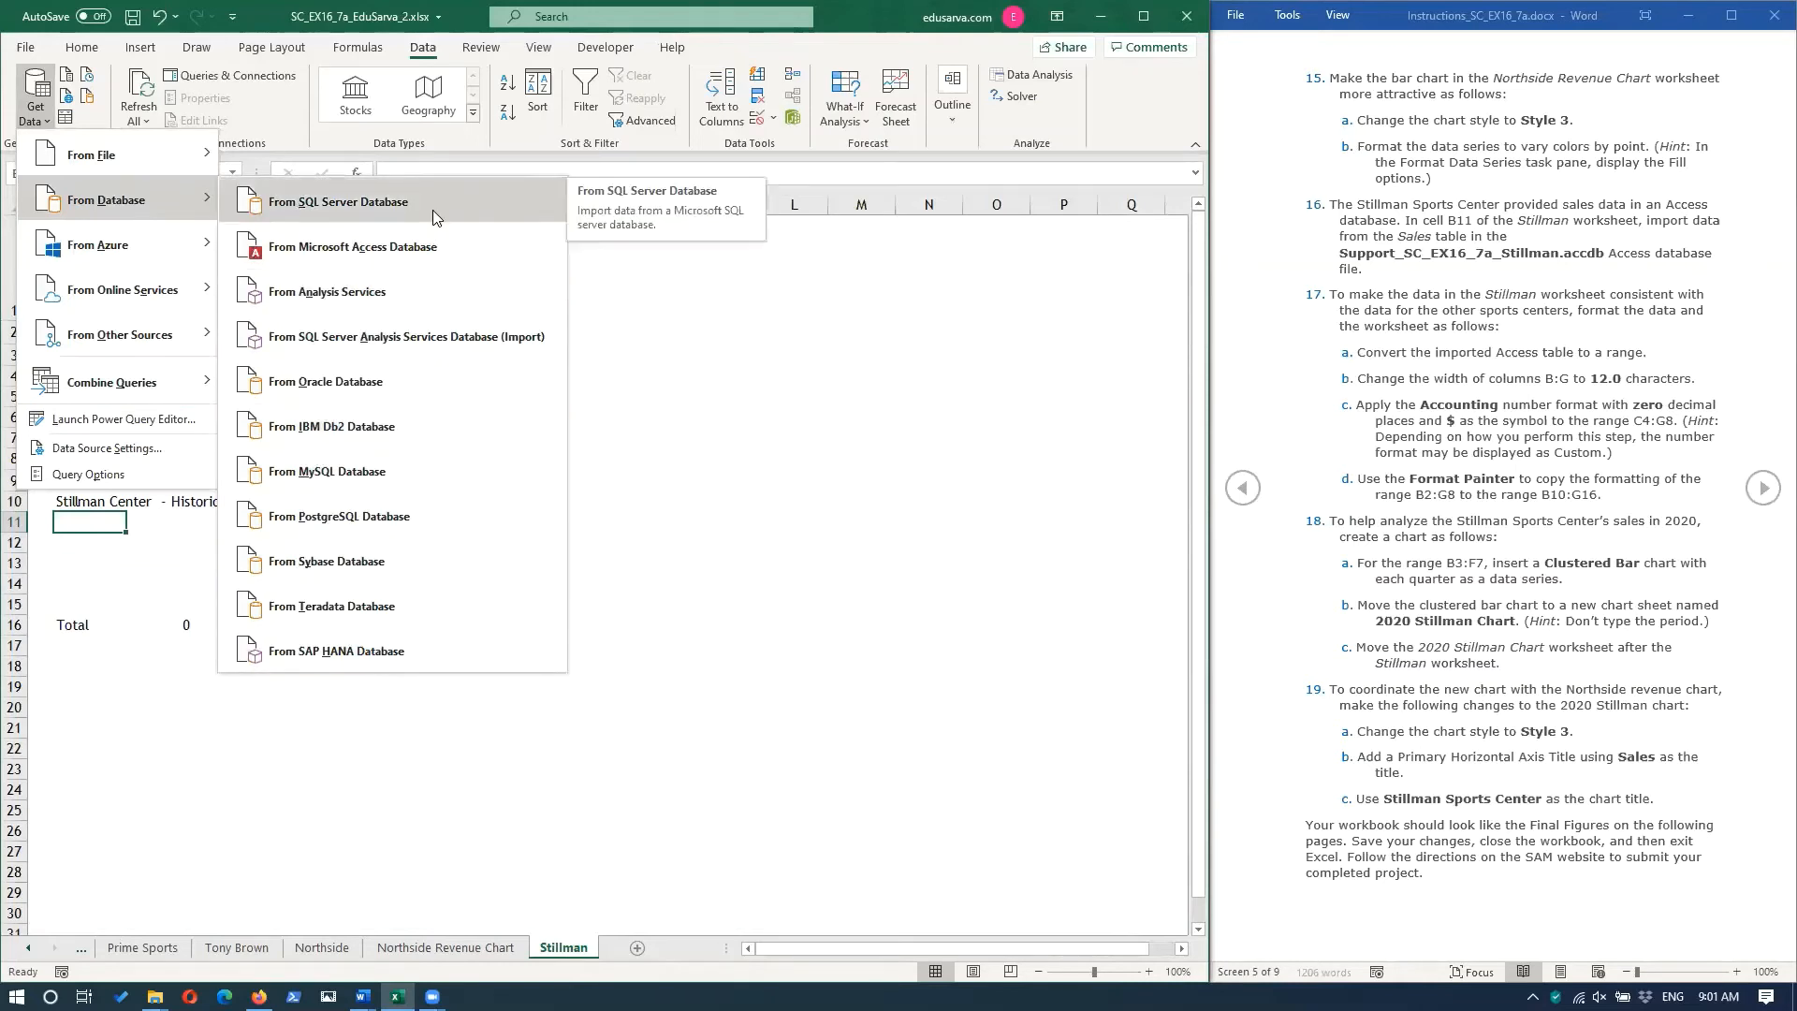
pyautogui.click(388, 250)
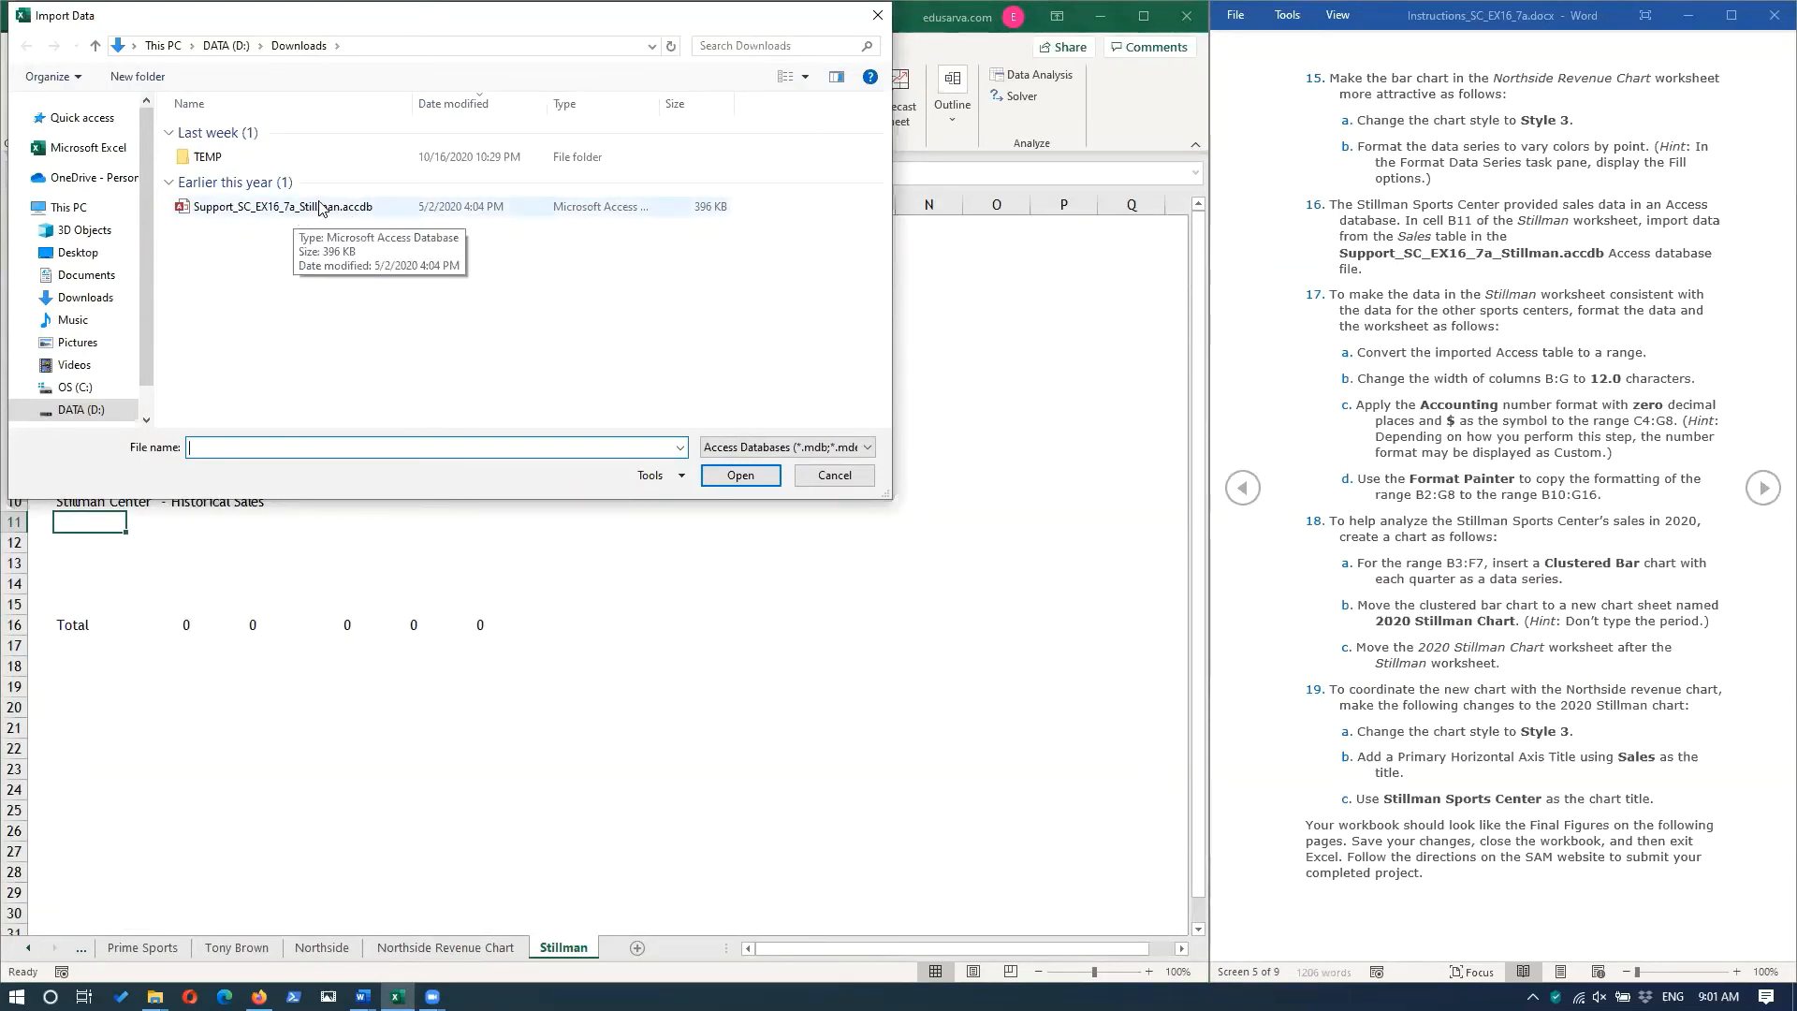
pyautogui.click(319, 207)
pyautogui.click(749, 476)
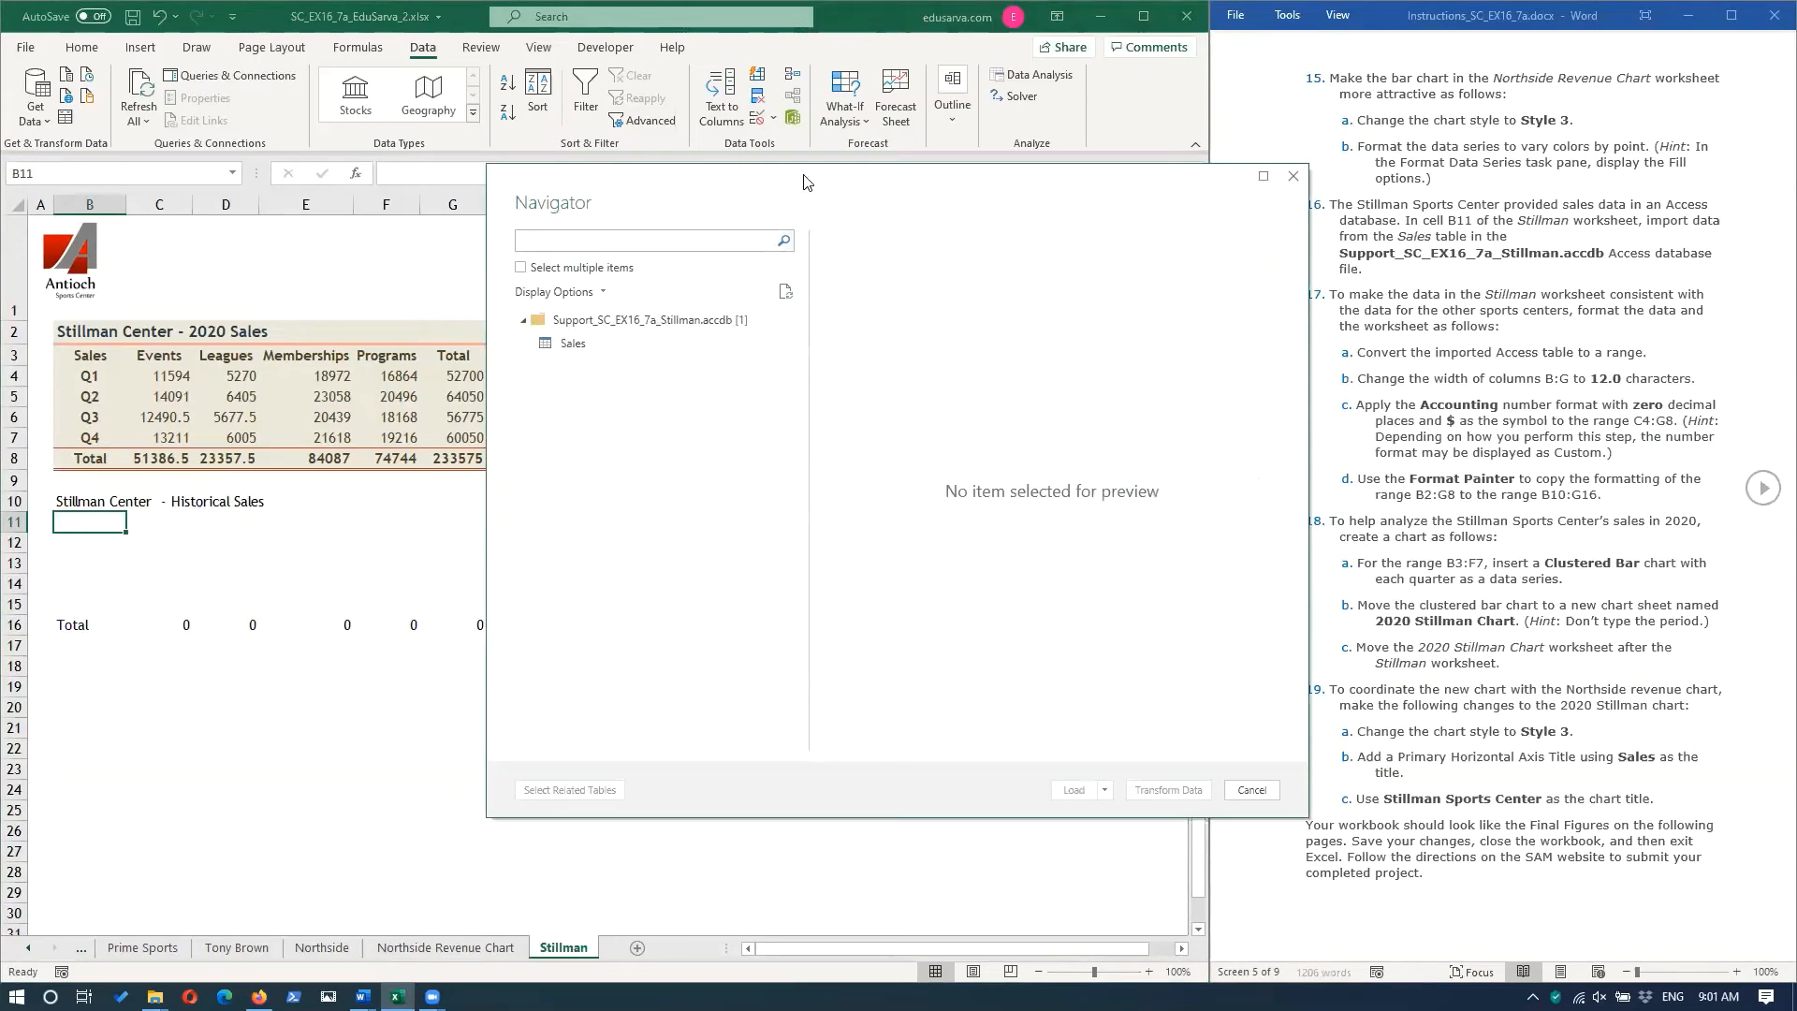
# Load the Sales table from the Access database into the existing worksheet at cell B11 and convert it to a normal range.
pyautogui.moveTo(803, 181); pyautogui.dragTo(601, 269)
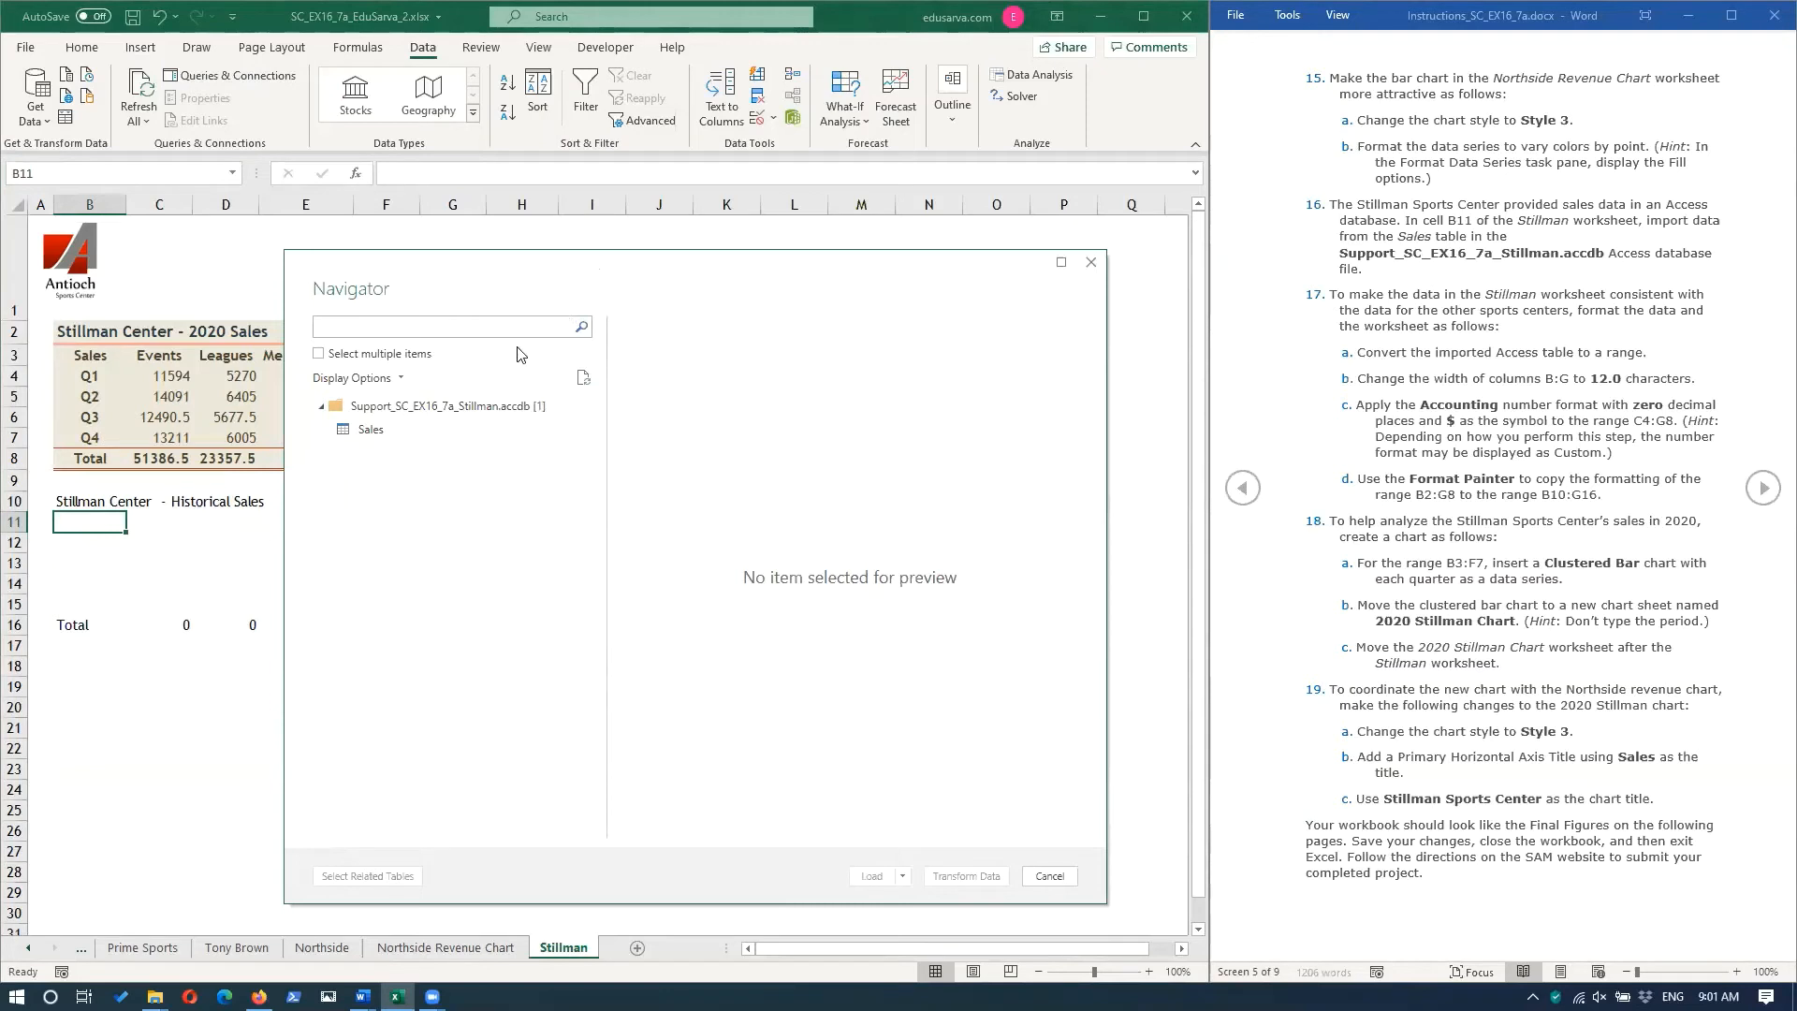
pyautogui.click(371, 430)
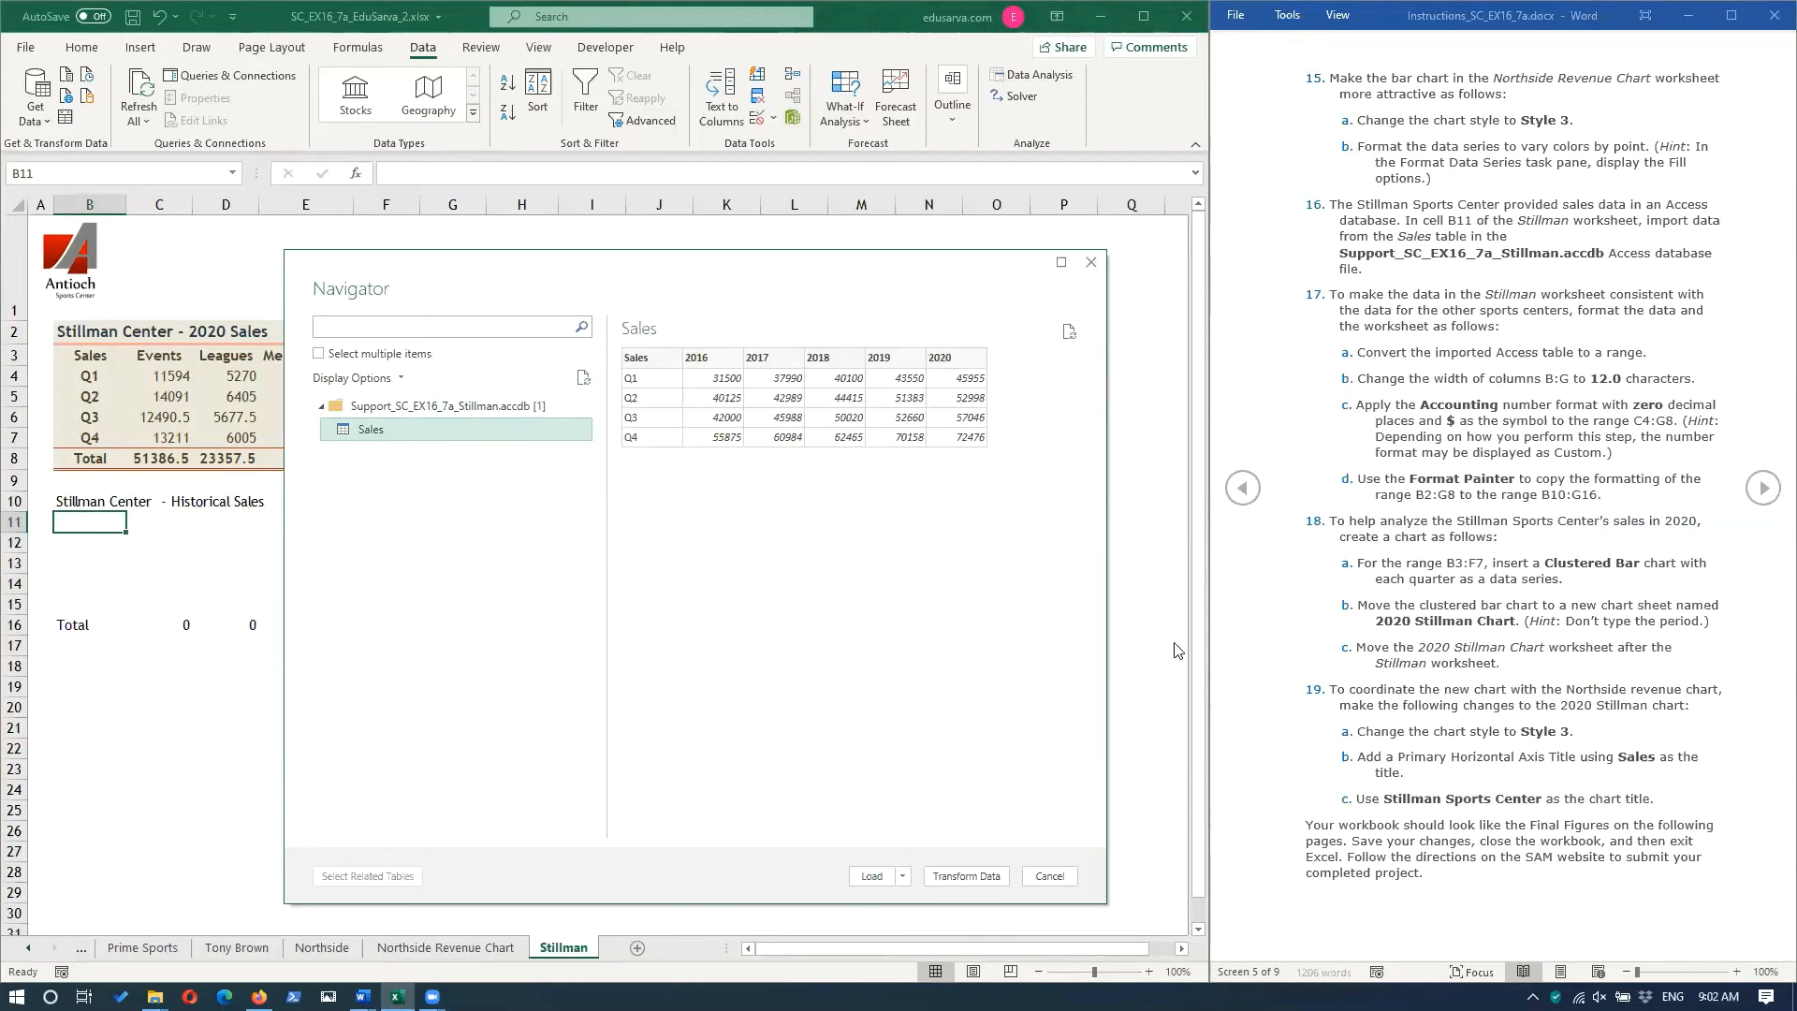
pyautogui.click(902, 876)
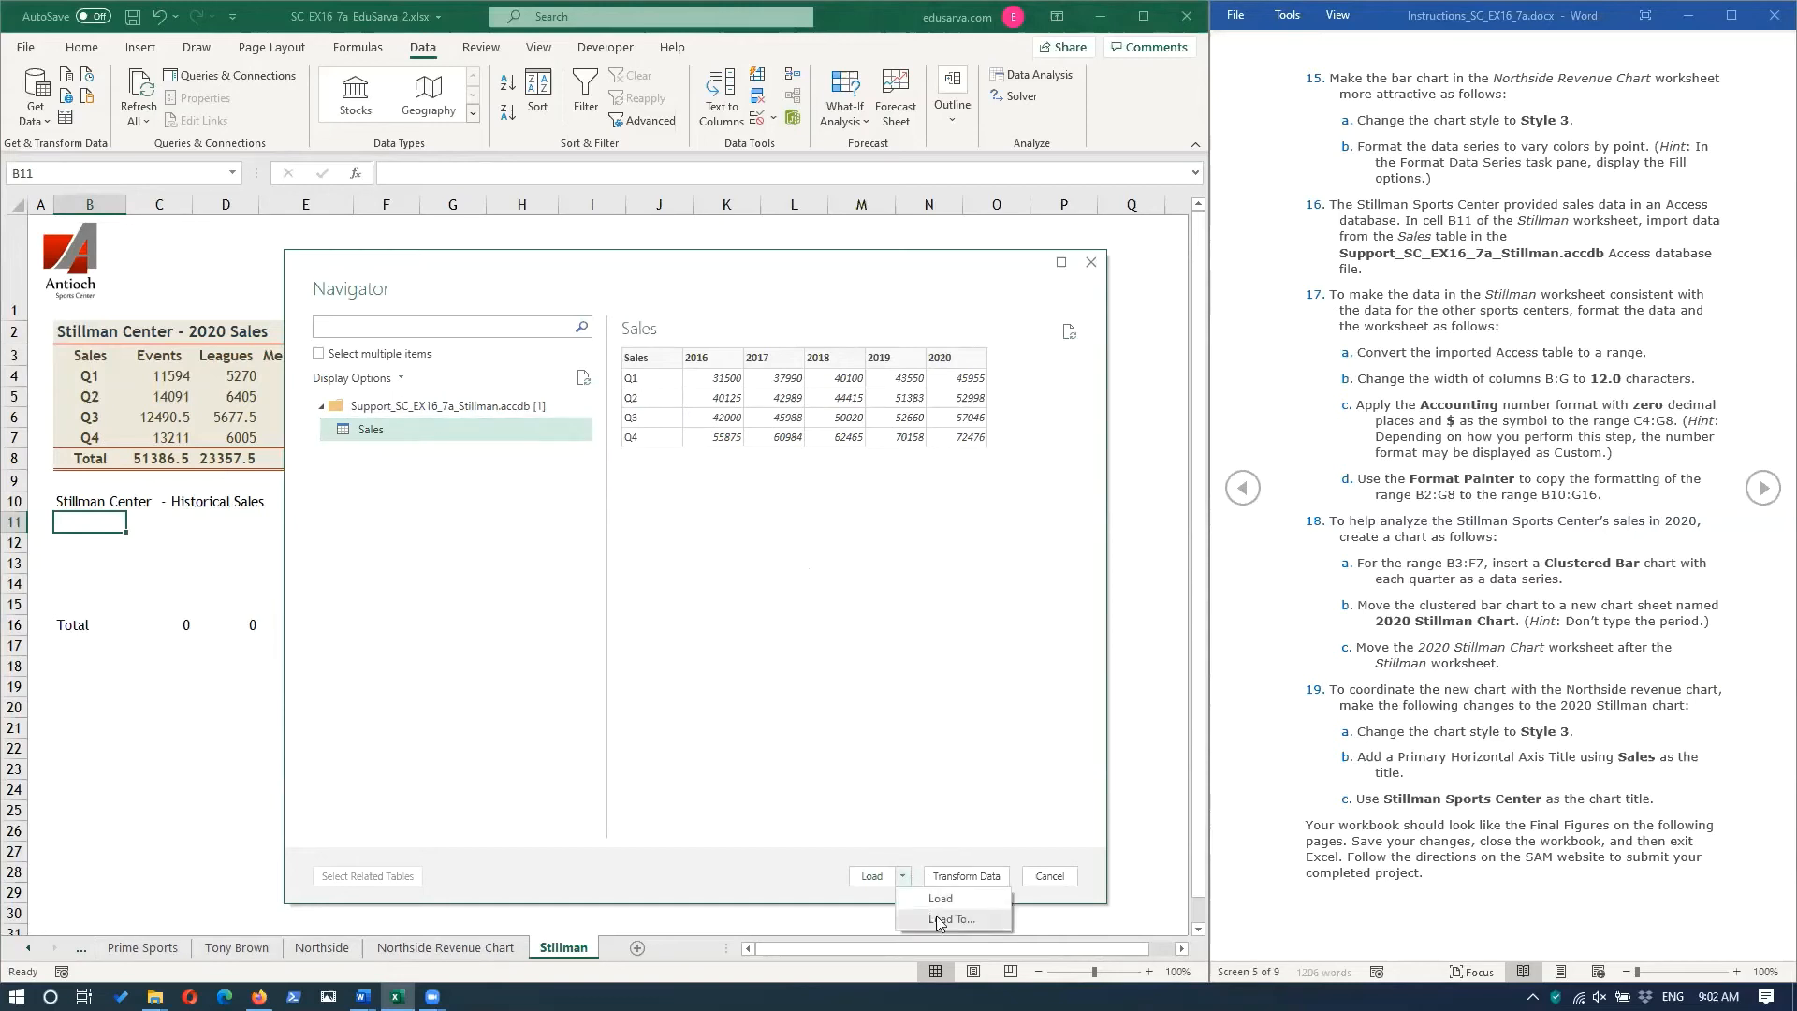
pyautogui.click(940, 920)
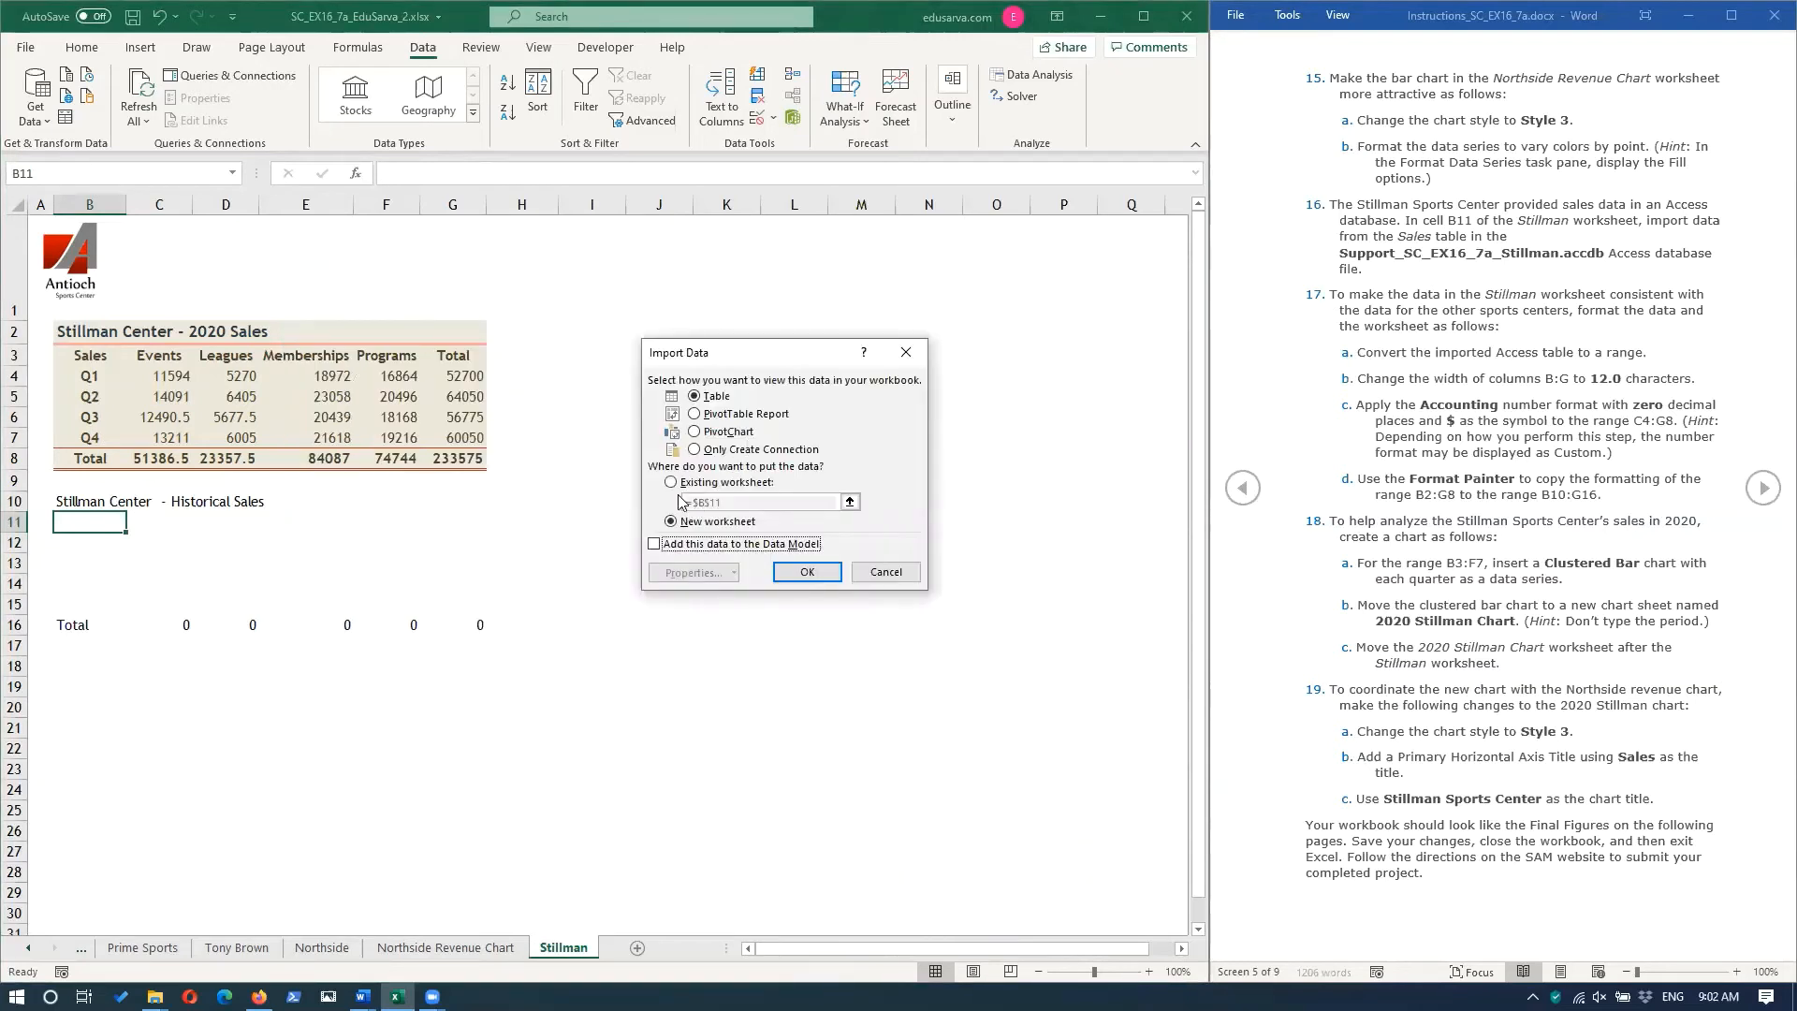
pyautogui.click(671, 483)
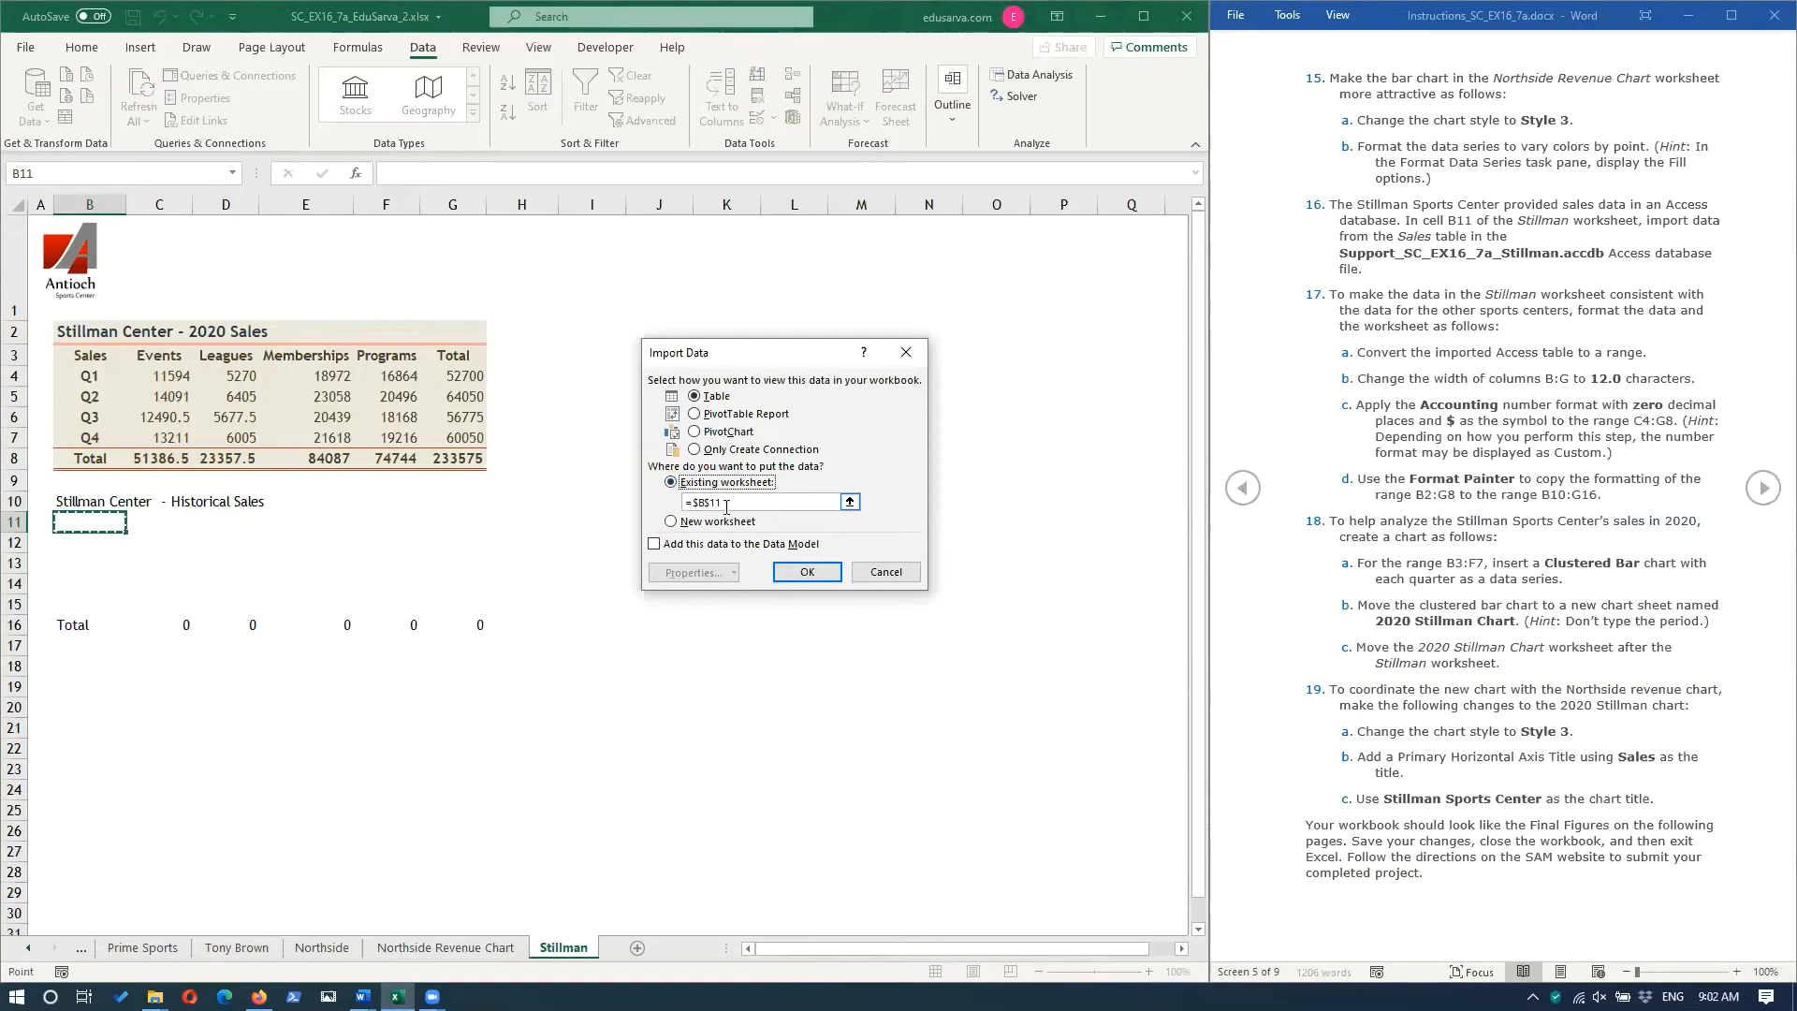
pyautogui.click(811, 574)
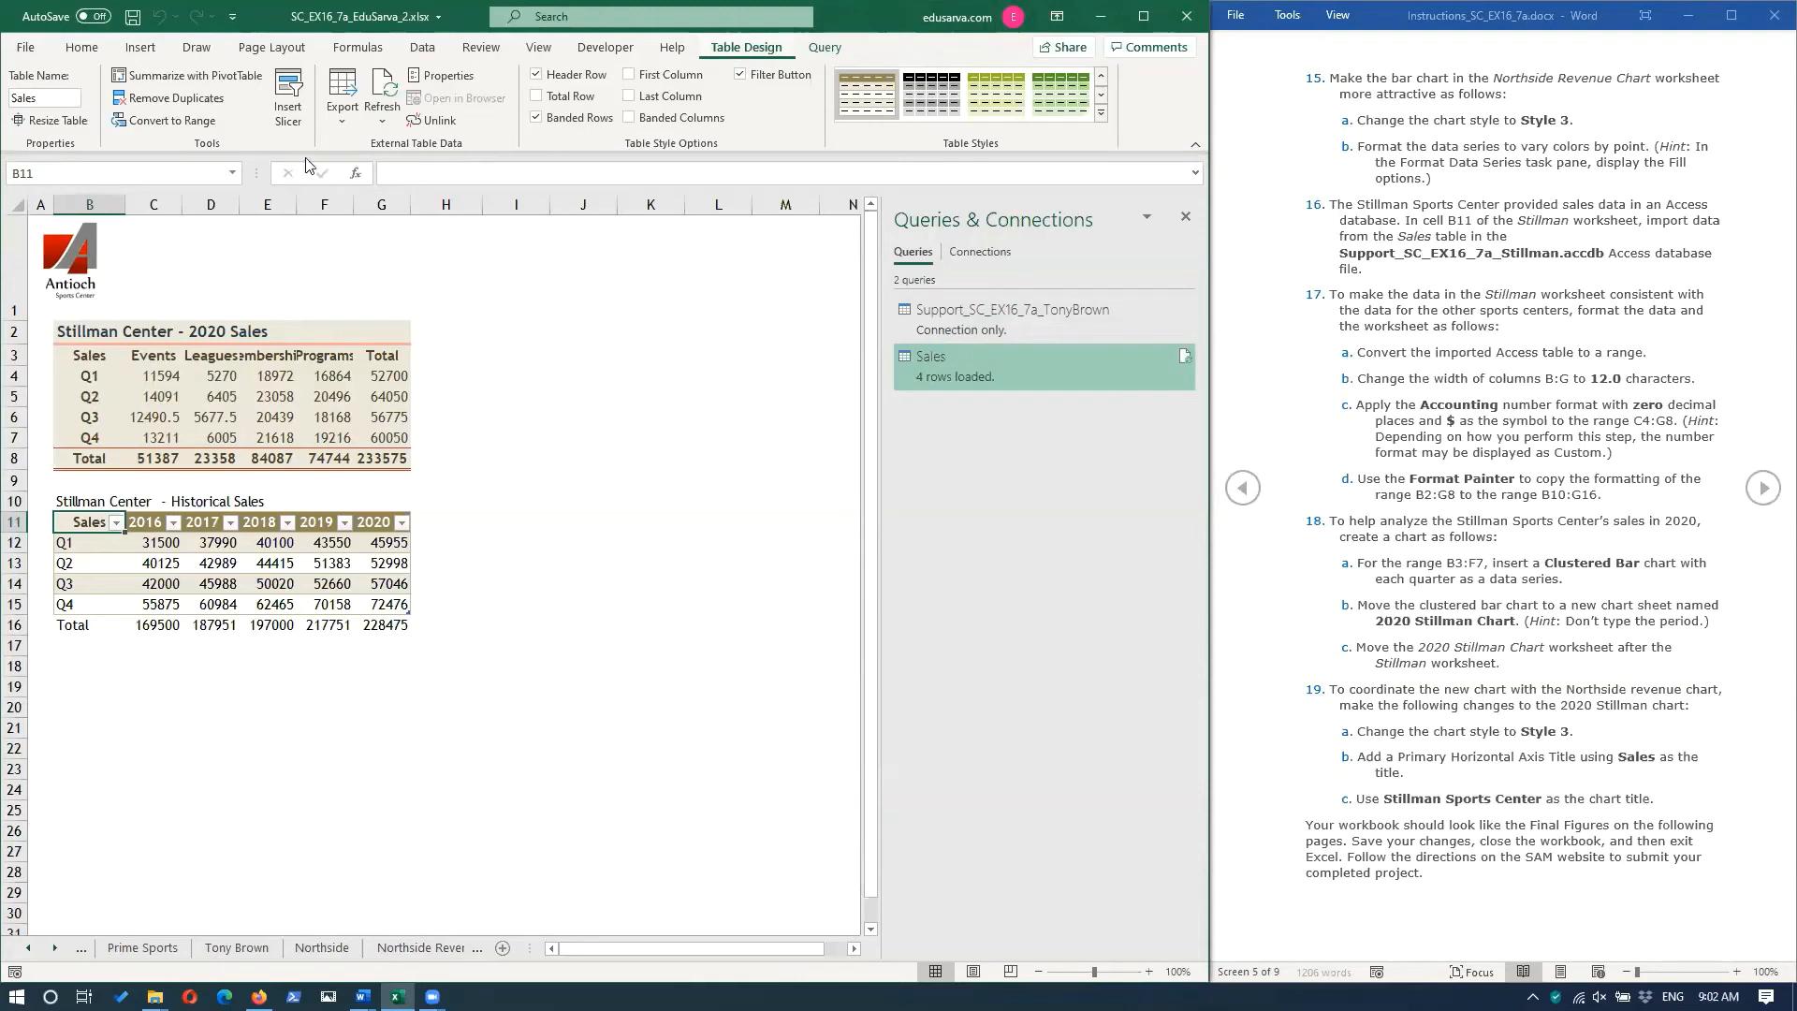
pyautogui.click(161, 121)
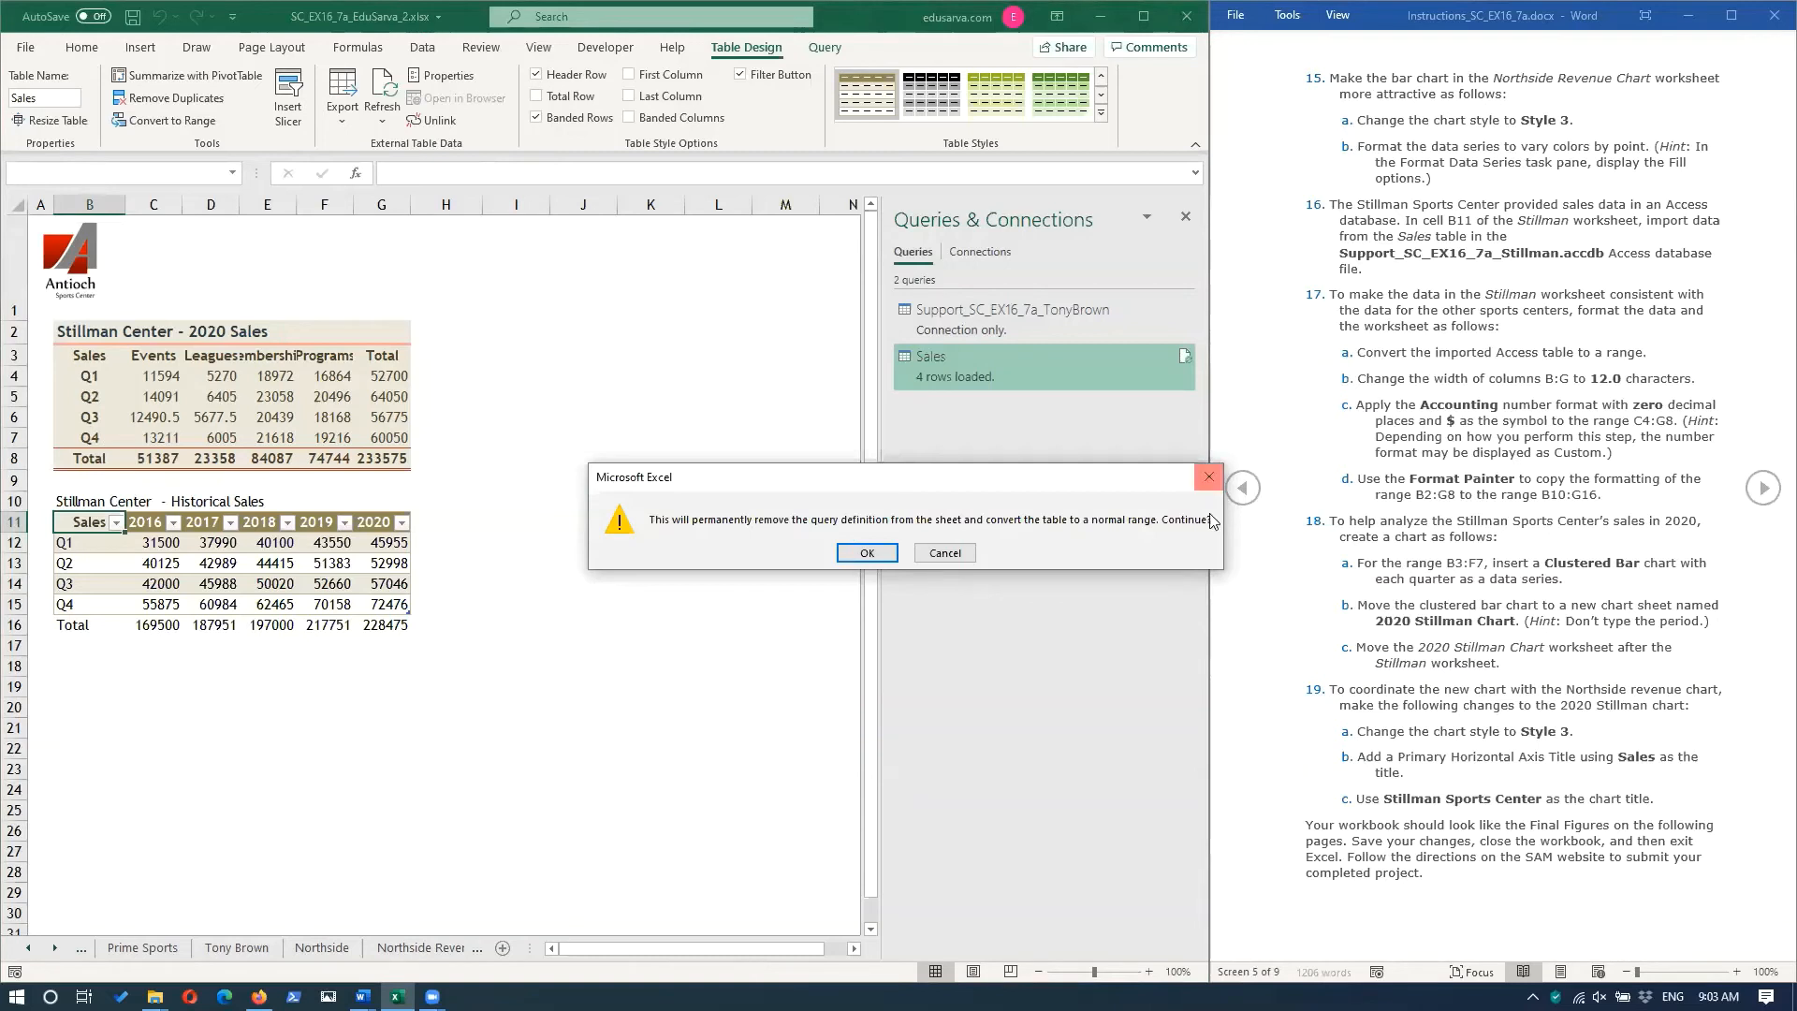
pyautogui.click(868, 554)
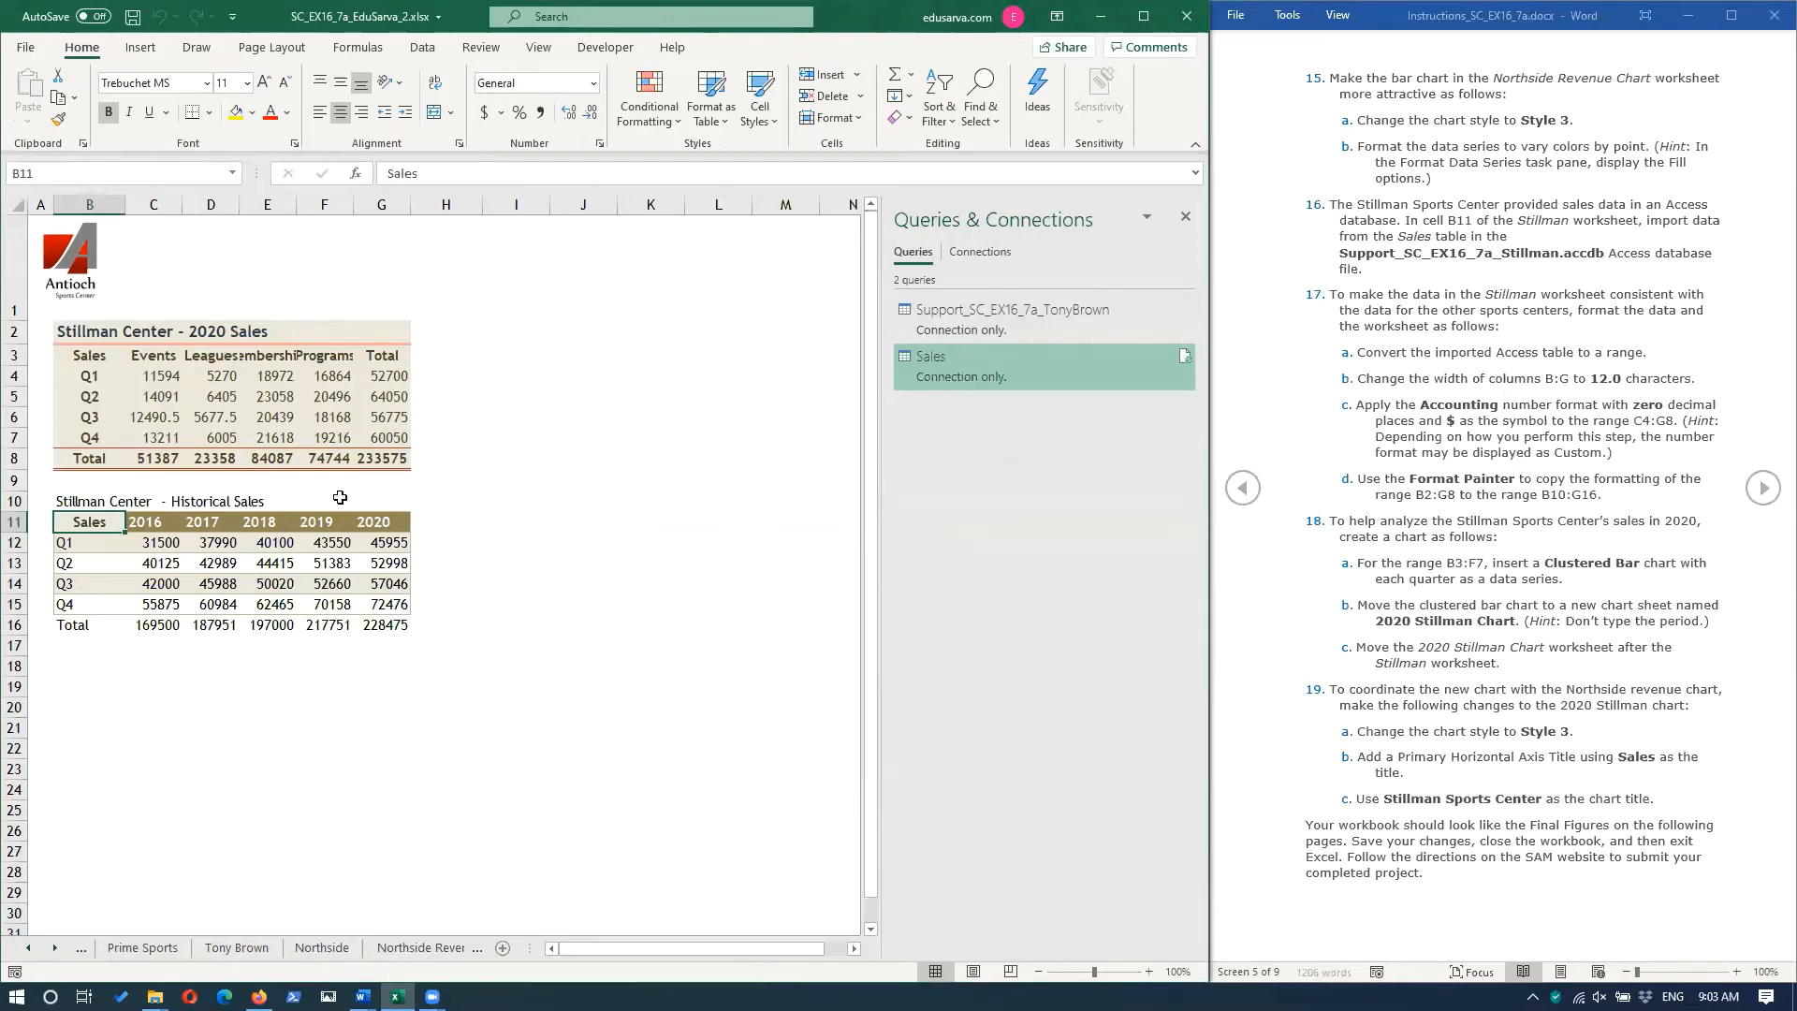
# Set the width of columns B:G on the Stillman worksheet to 12 characters.
pyautogui.click(86, 204)
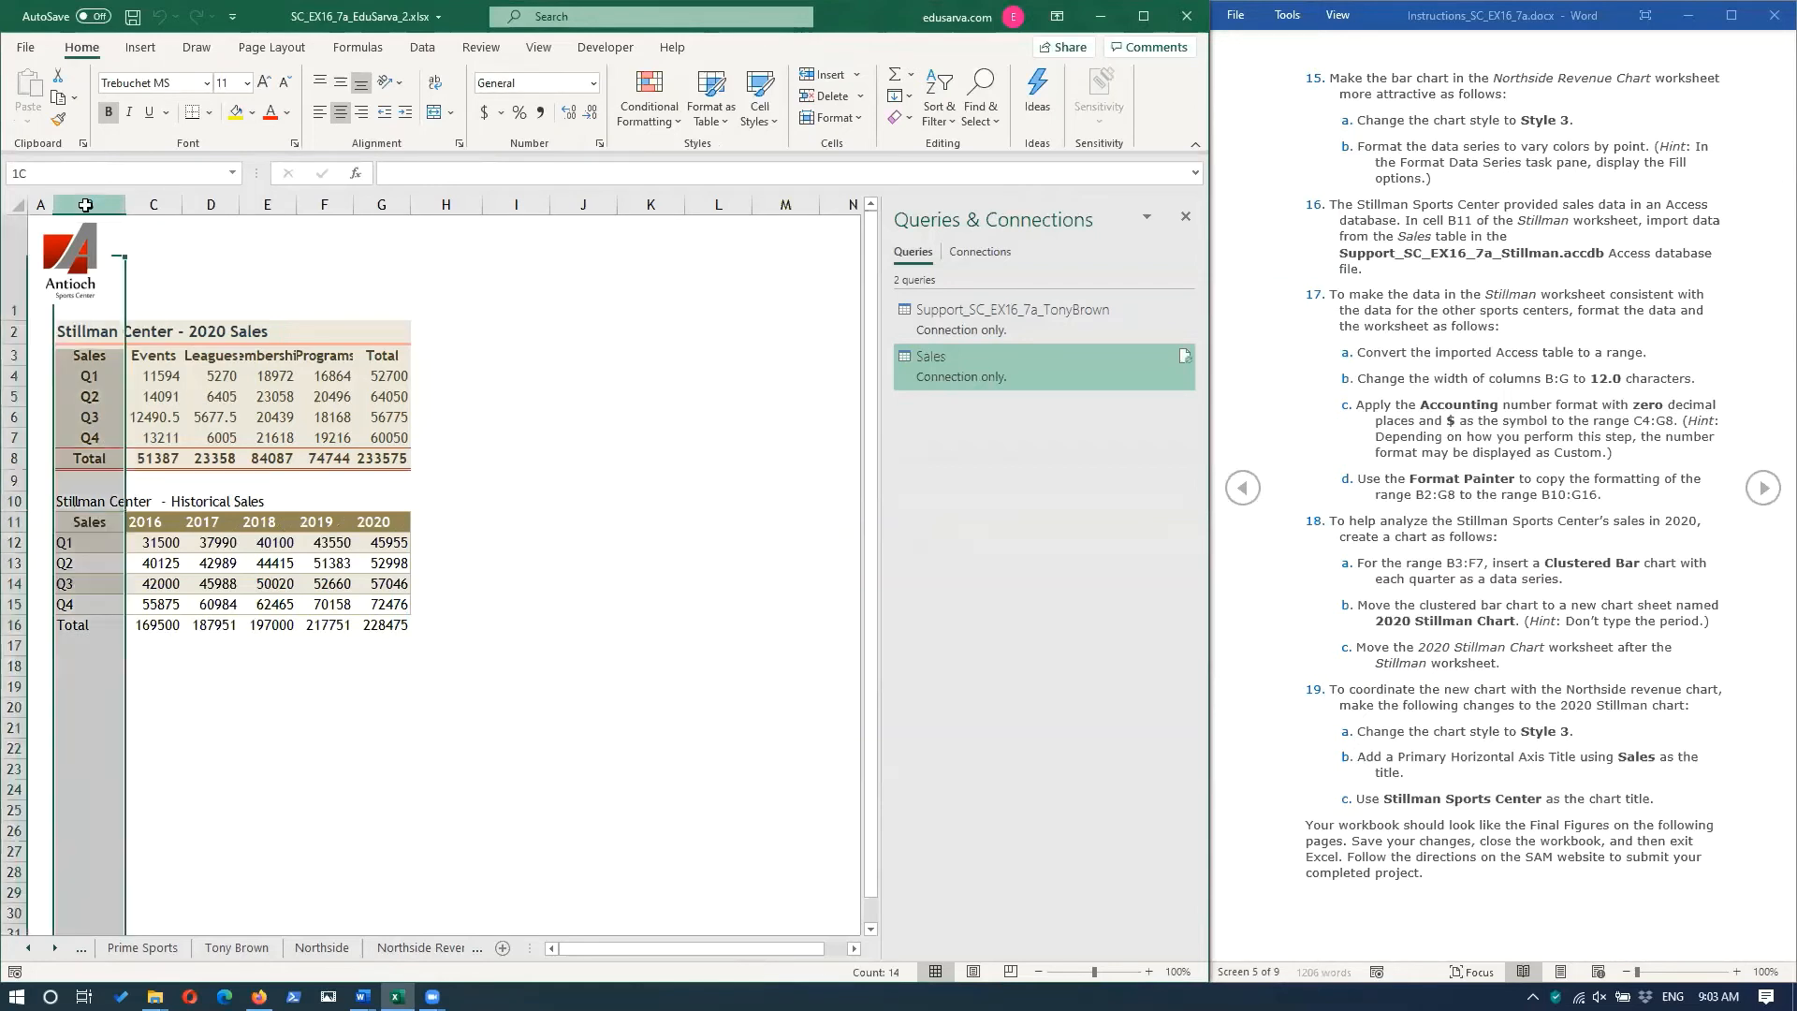
pyautogui.moveTo(85, 204); pyautogui.dragTo(384, 204)
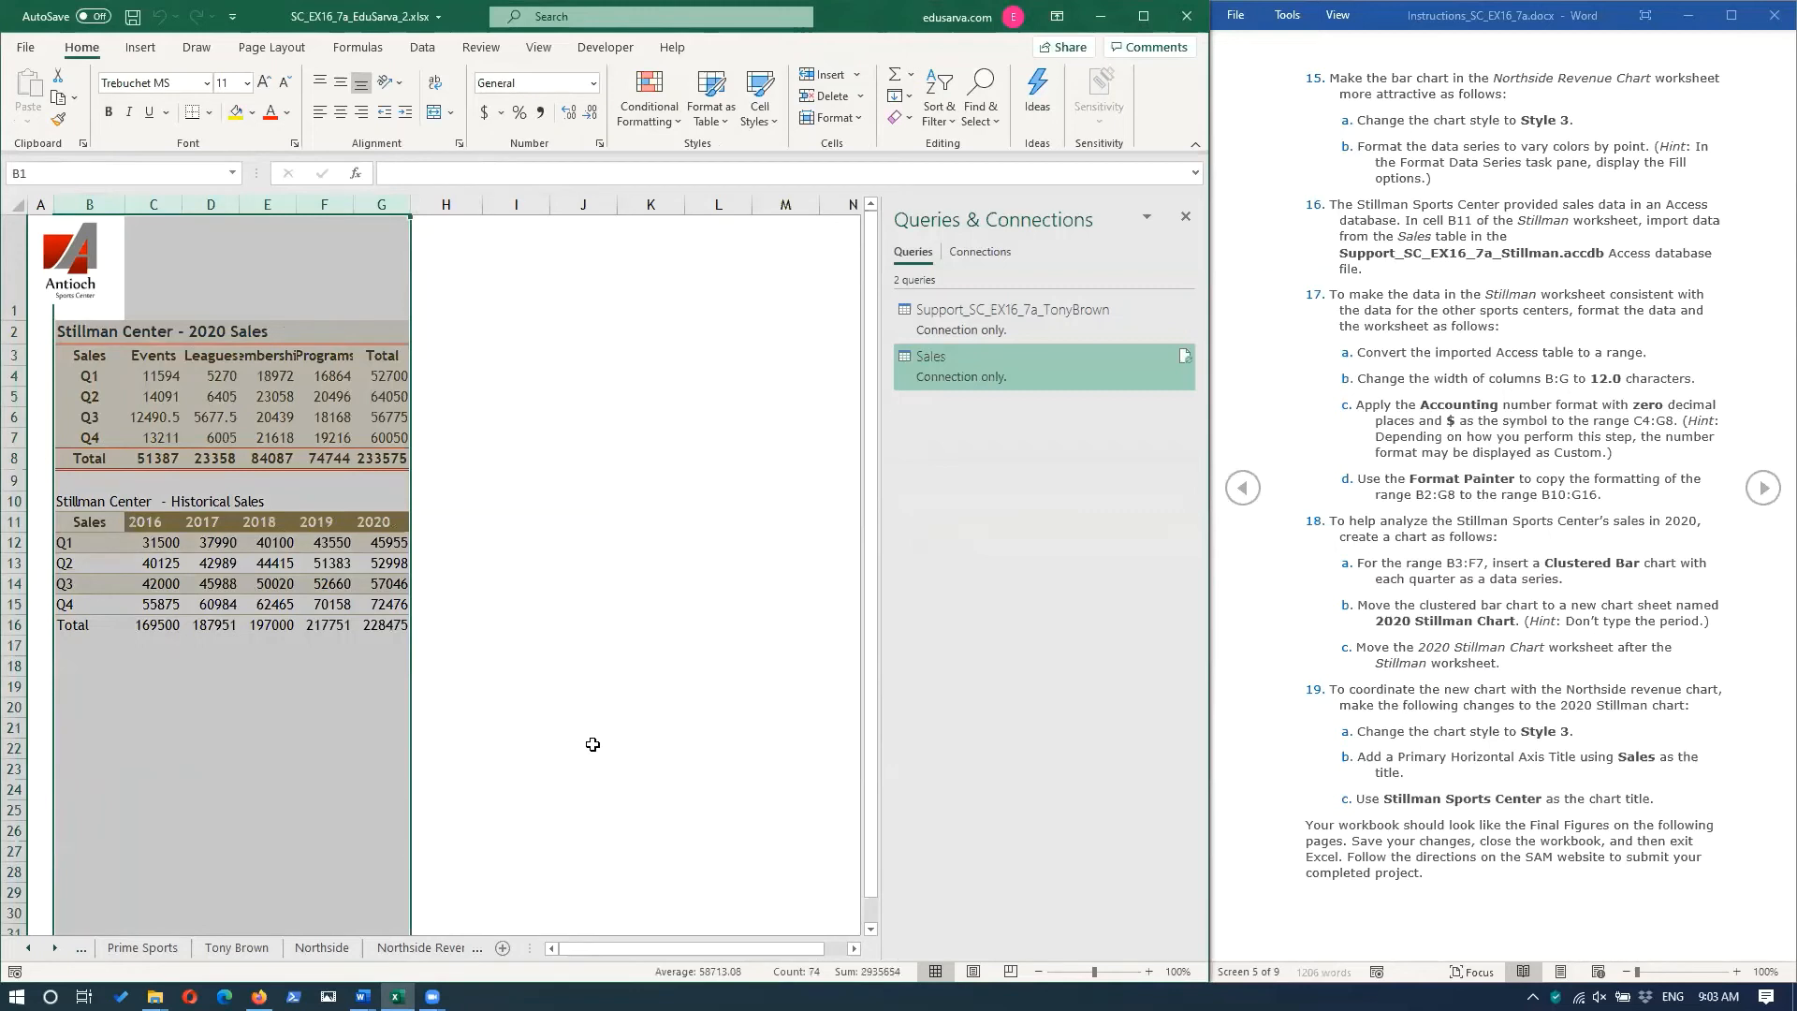
pyautogui.rightClick(377, 195)
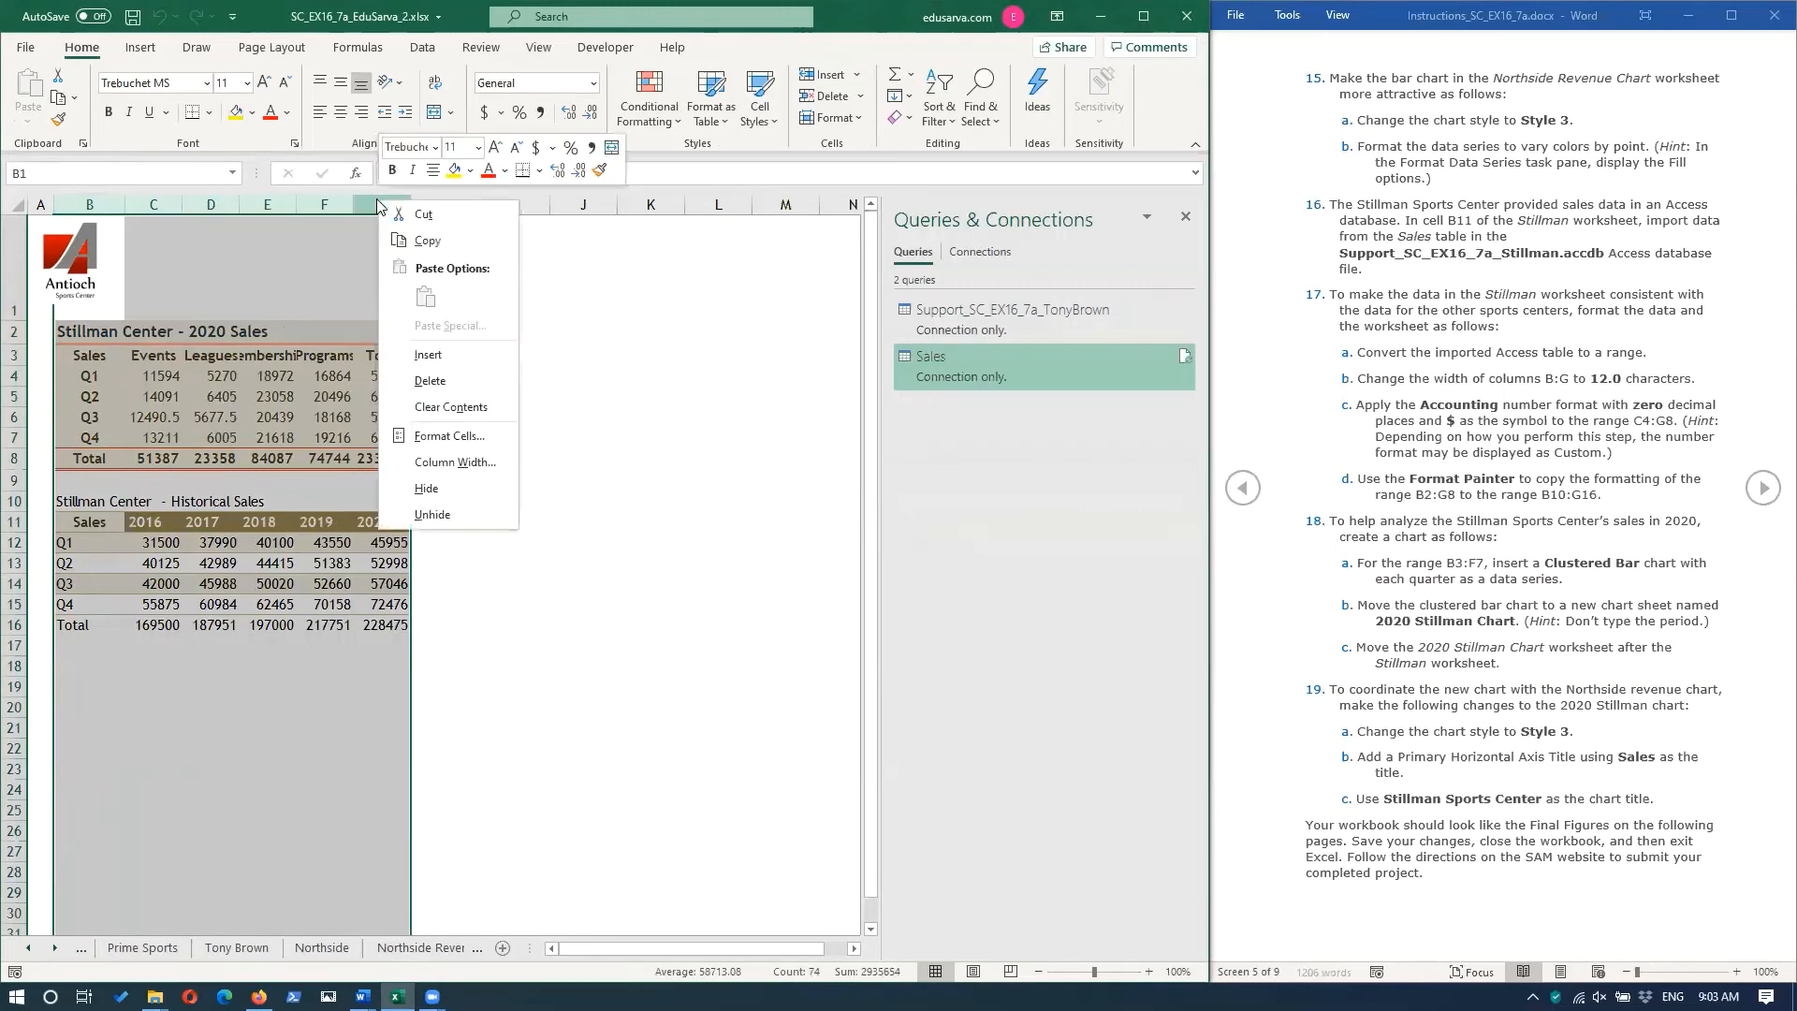
pyautogui.click(458, 461)
pyautogui.write('12')
pyautogui.press('Return')
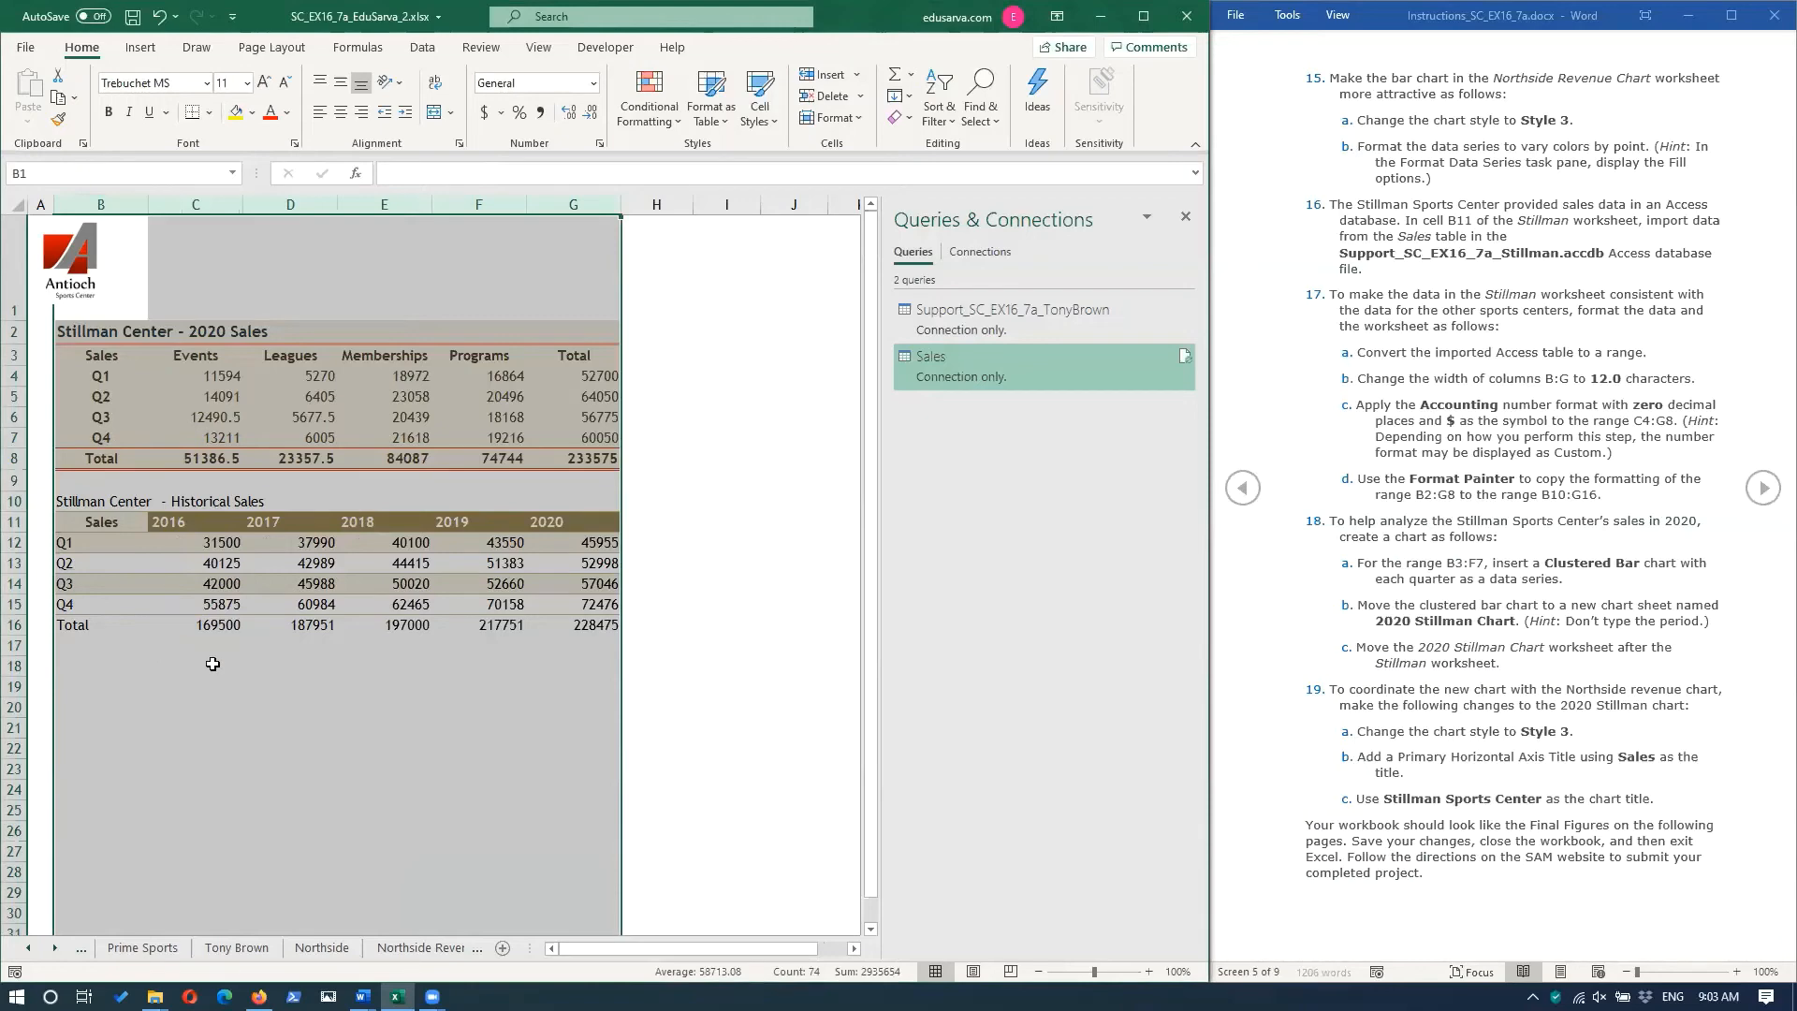
pyautogui.click(265, 678)
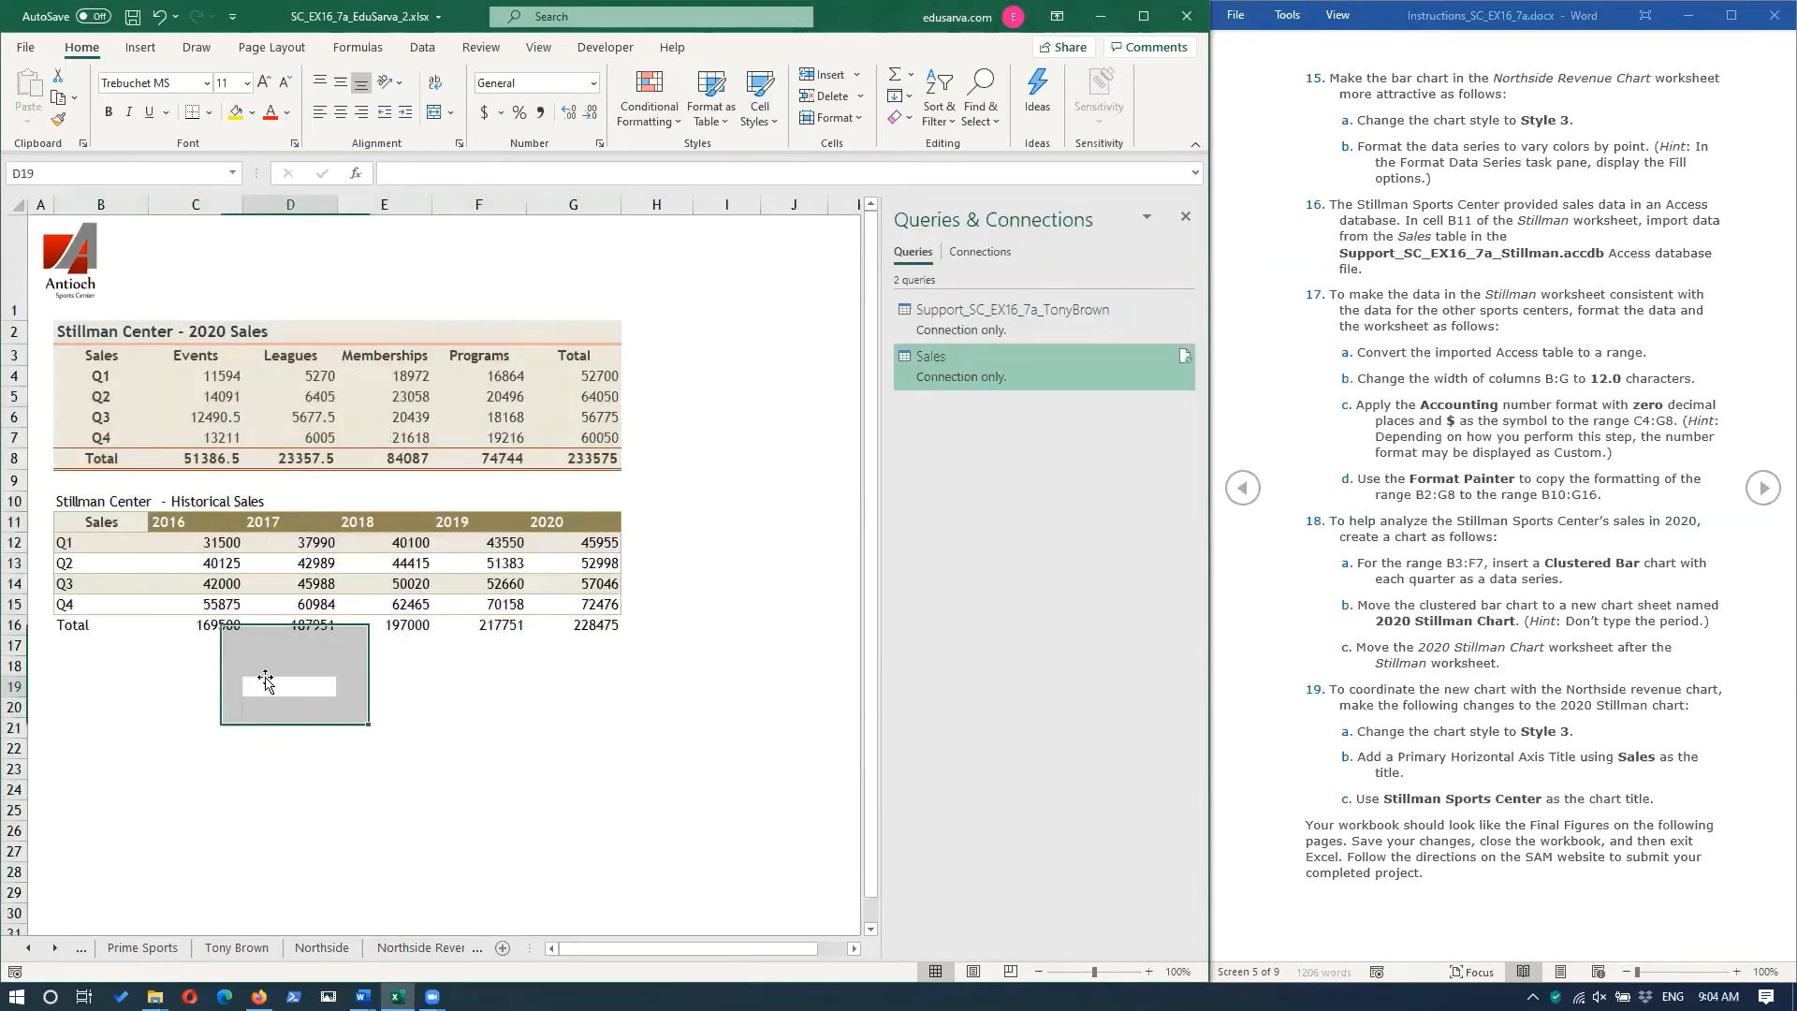
# Apply the Accounting number format with the $ symbol and zero decimal places to the range C4:G8.
pyautogui.moveTo(186, 374); pyautogui.dragTo(585, 459)
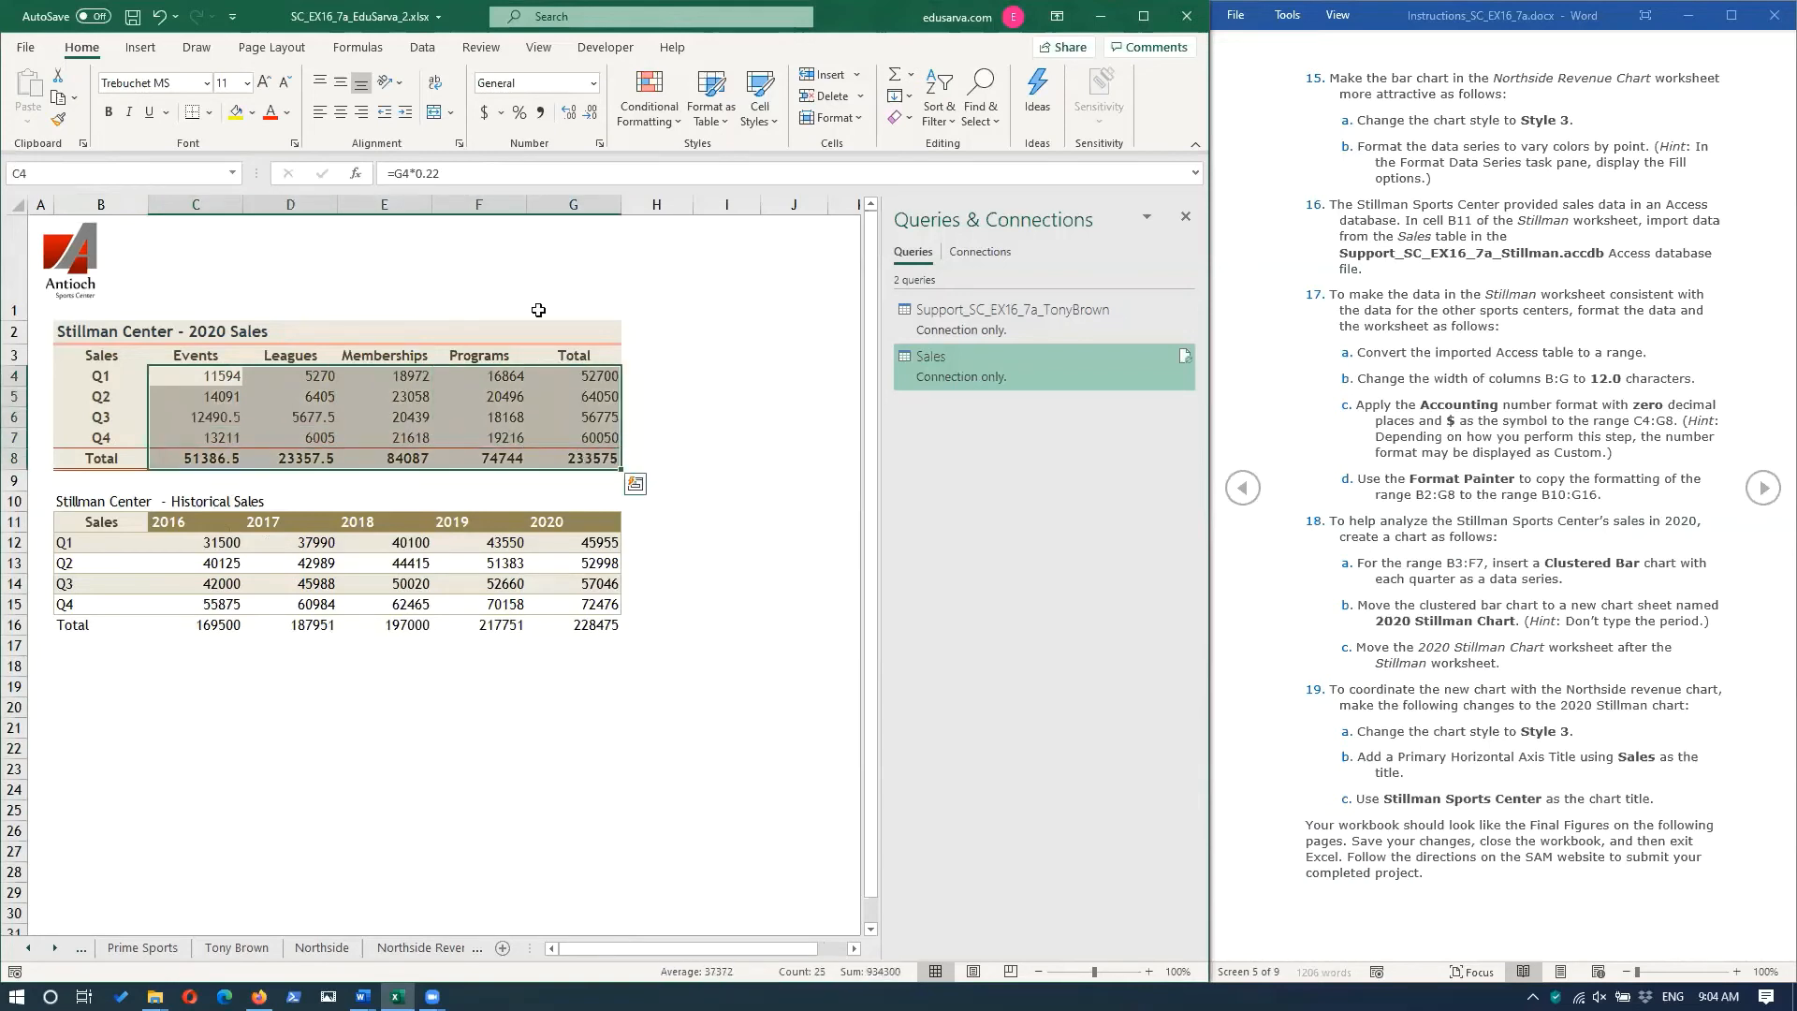
pyautogui.click(483, 114)
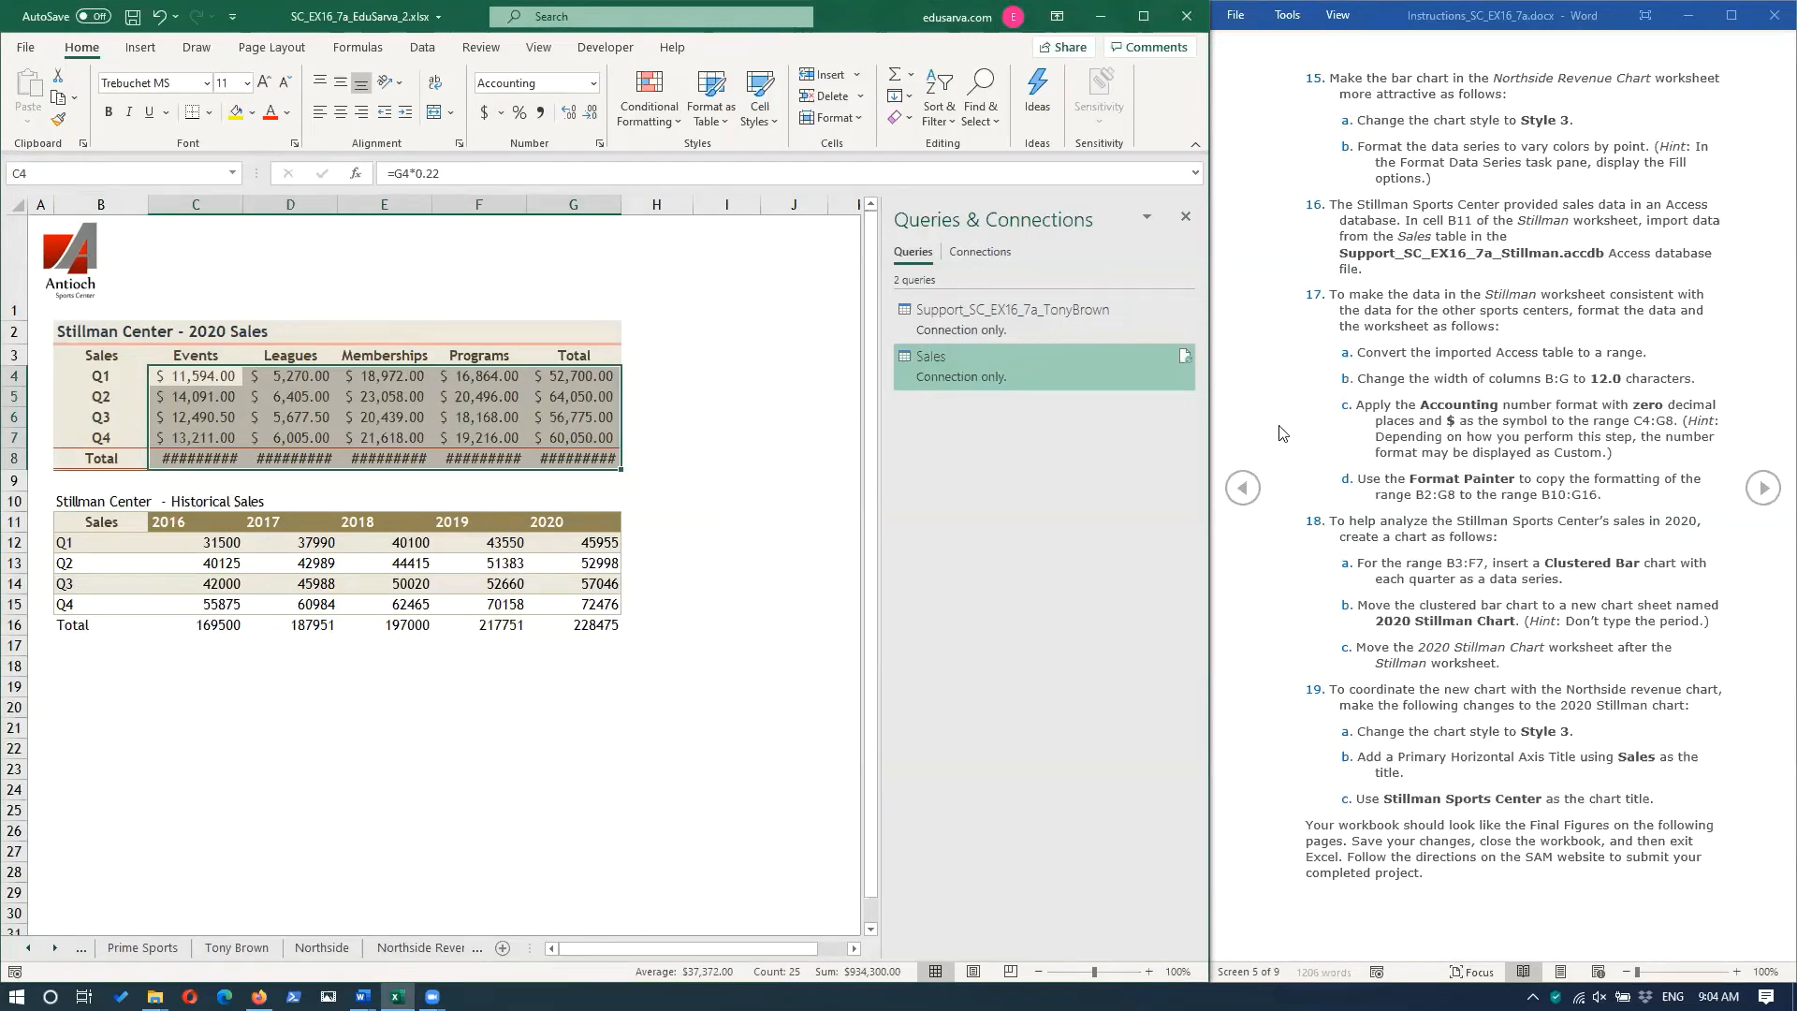
pyautogui.click(591, 113)
pyautogui.click(592, 113)
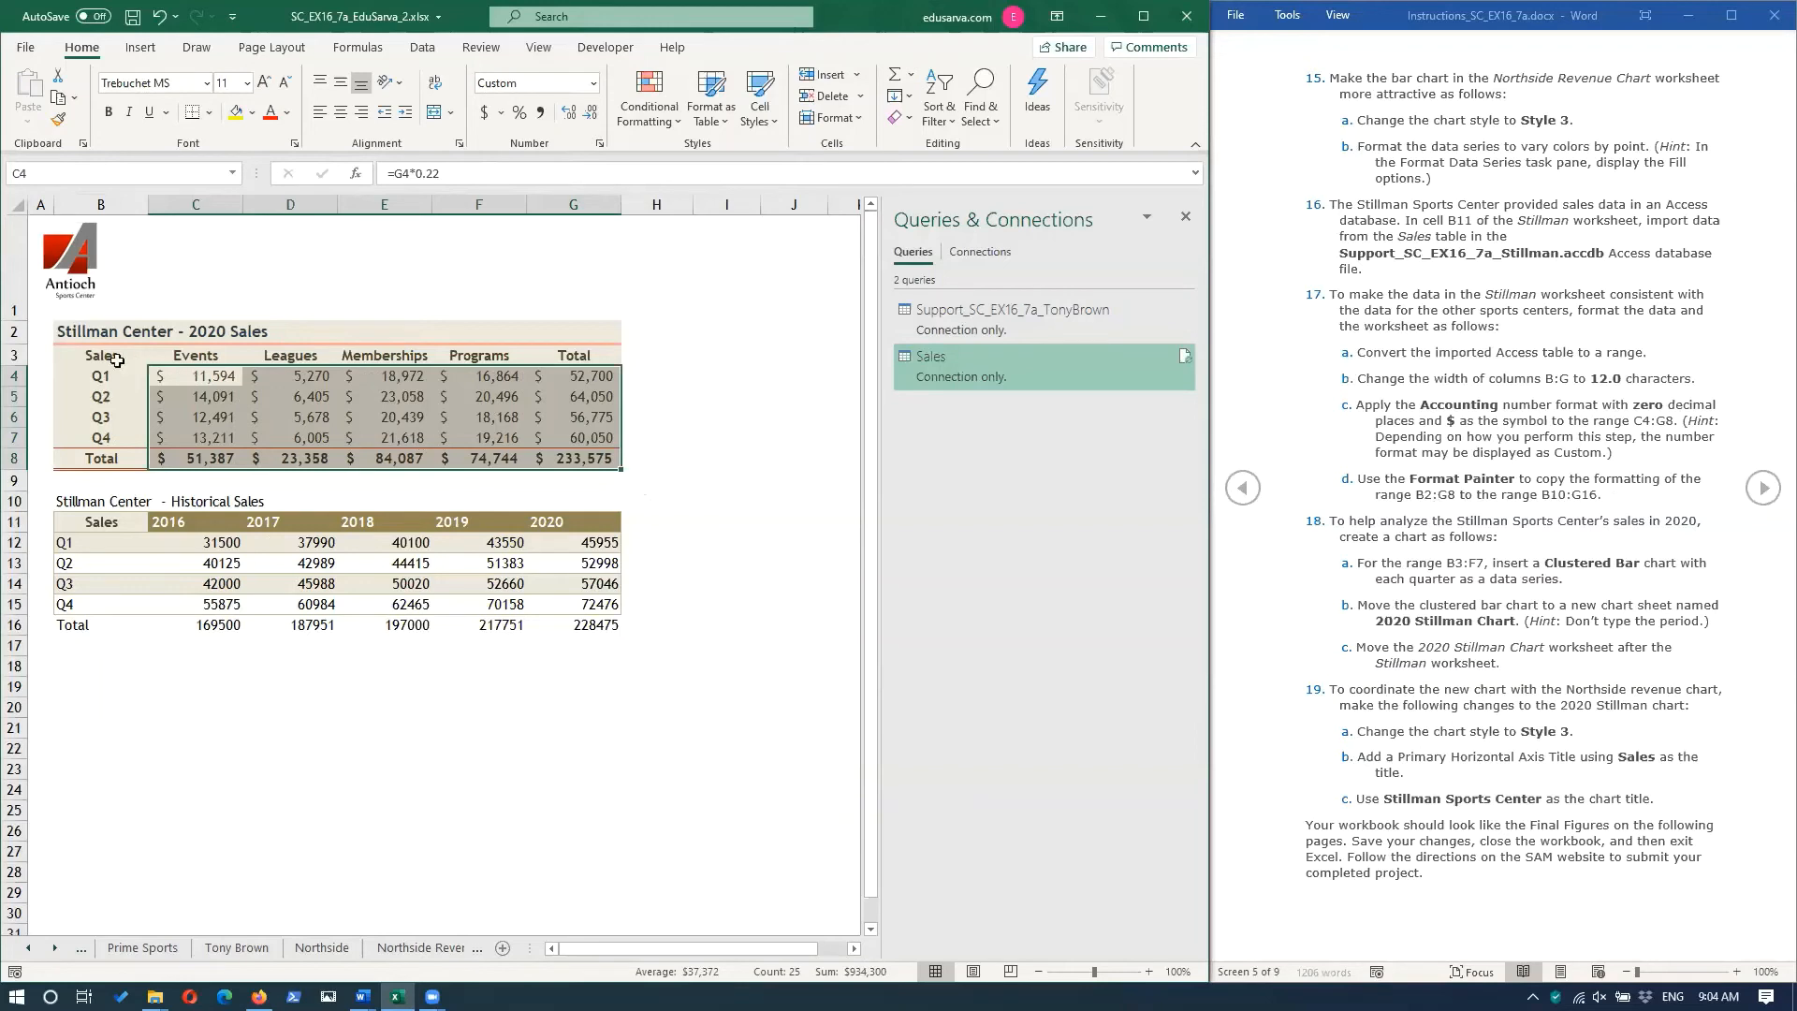
# Copy the formatting of the range B2:G8 to the historical sales range B10:G16 with Format Painter.
pyautogui.moveTo(94, 332); pyautogui.dragTo(619, 463)
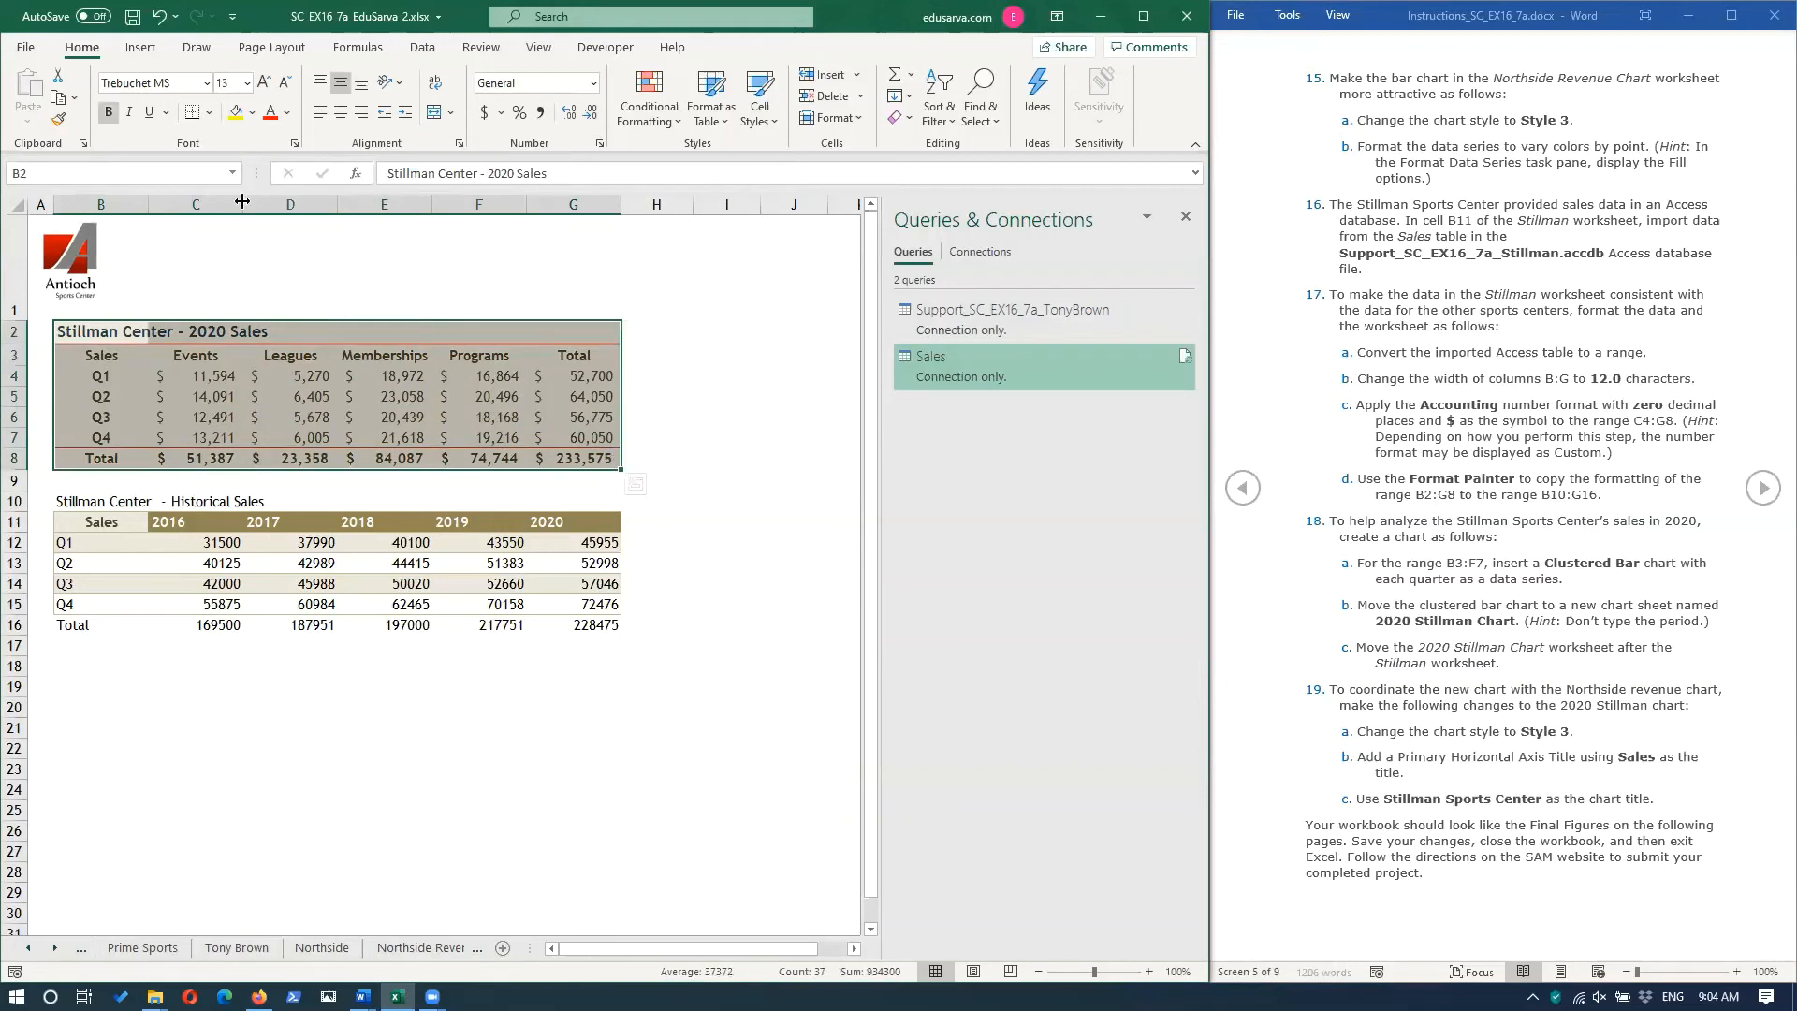
pyautogui.click(58, 120)
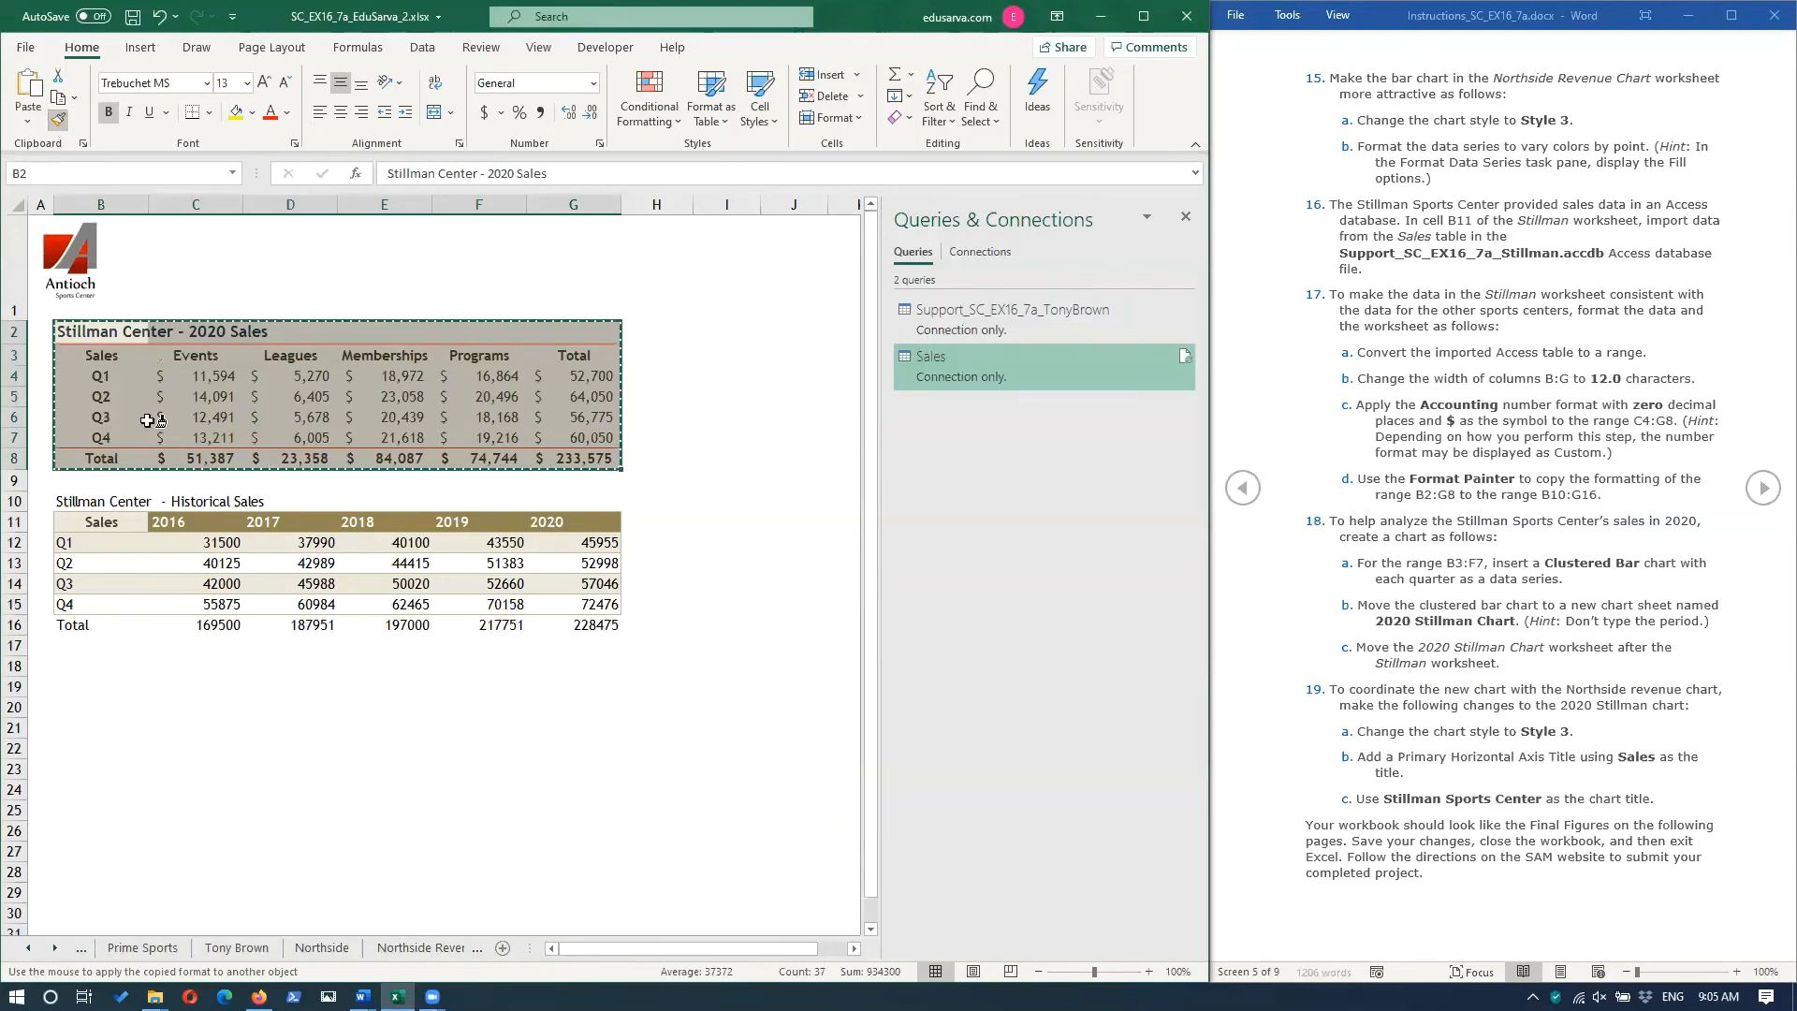
pyautogui.moveTo(65, 500)
pyautogui.mouseDown()
pyautogui.moveTo(476, 576)
pyautogui.moveTo(552, 624)
pyautogui.mouseUp()
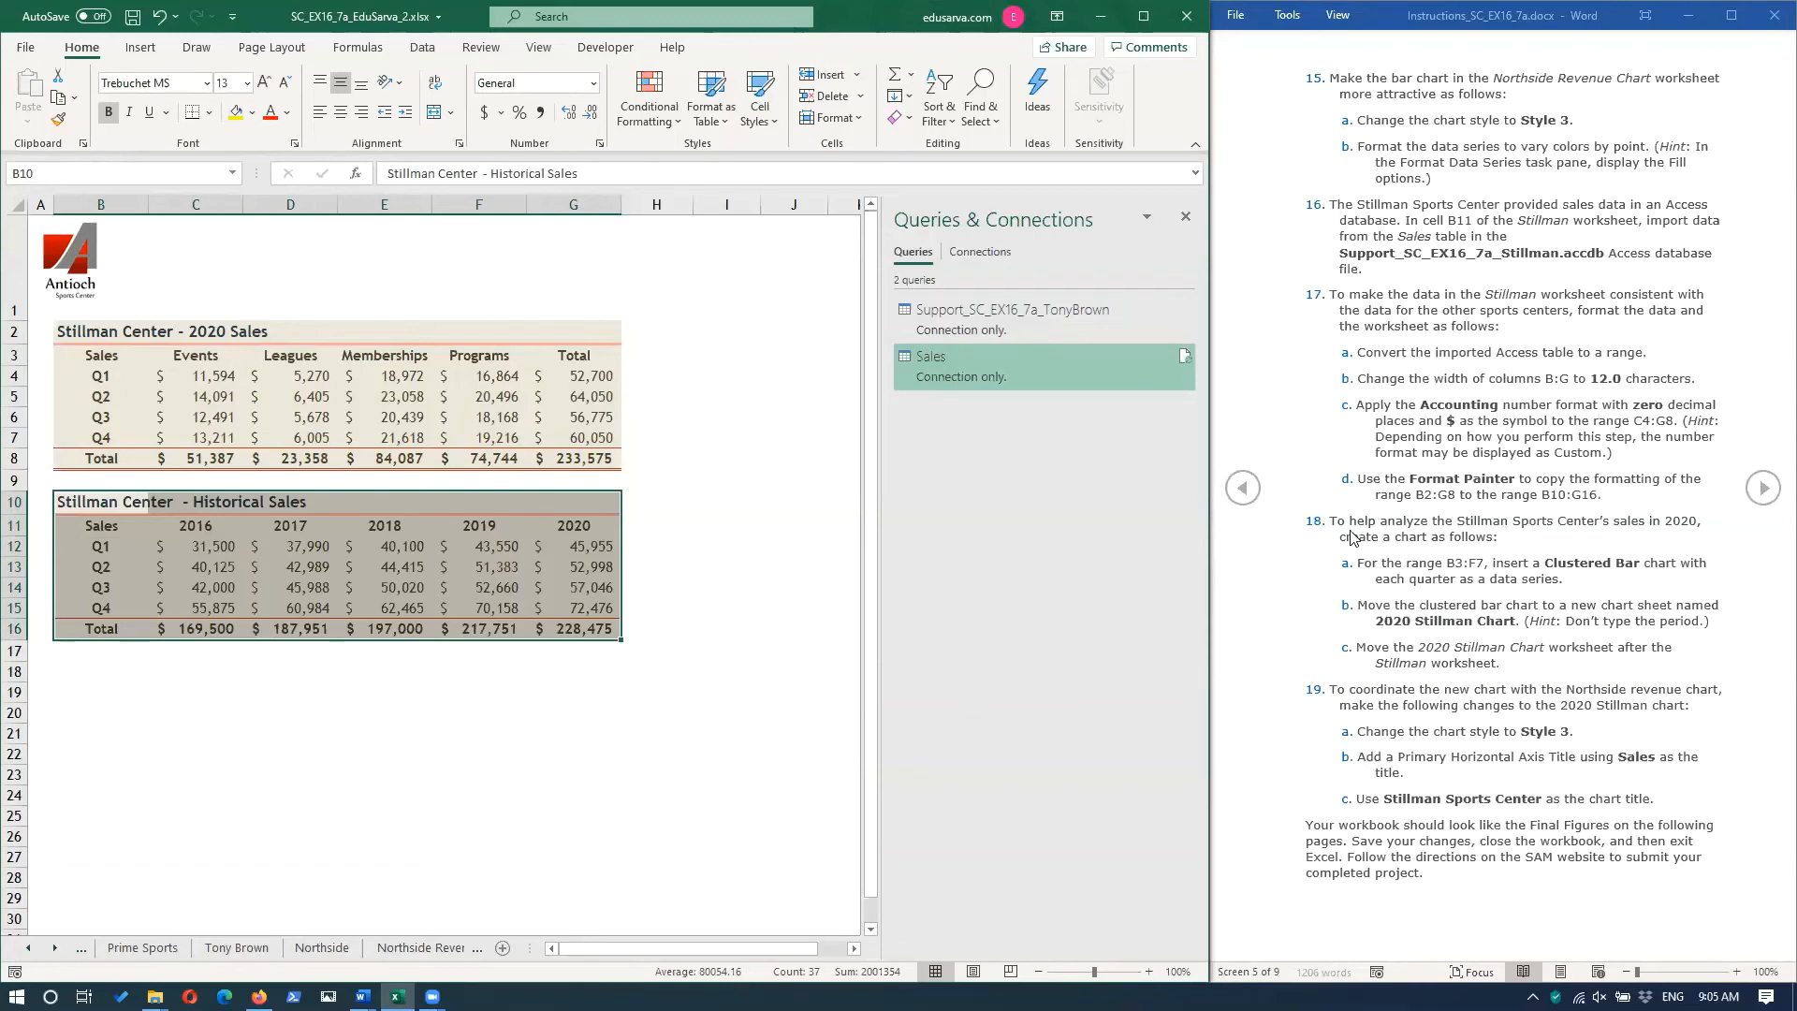
pyautogui.click(575, 749)
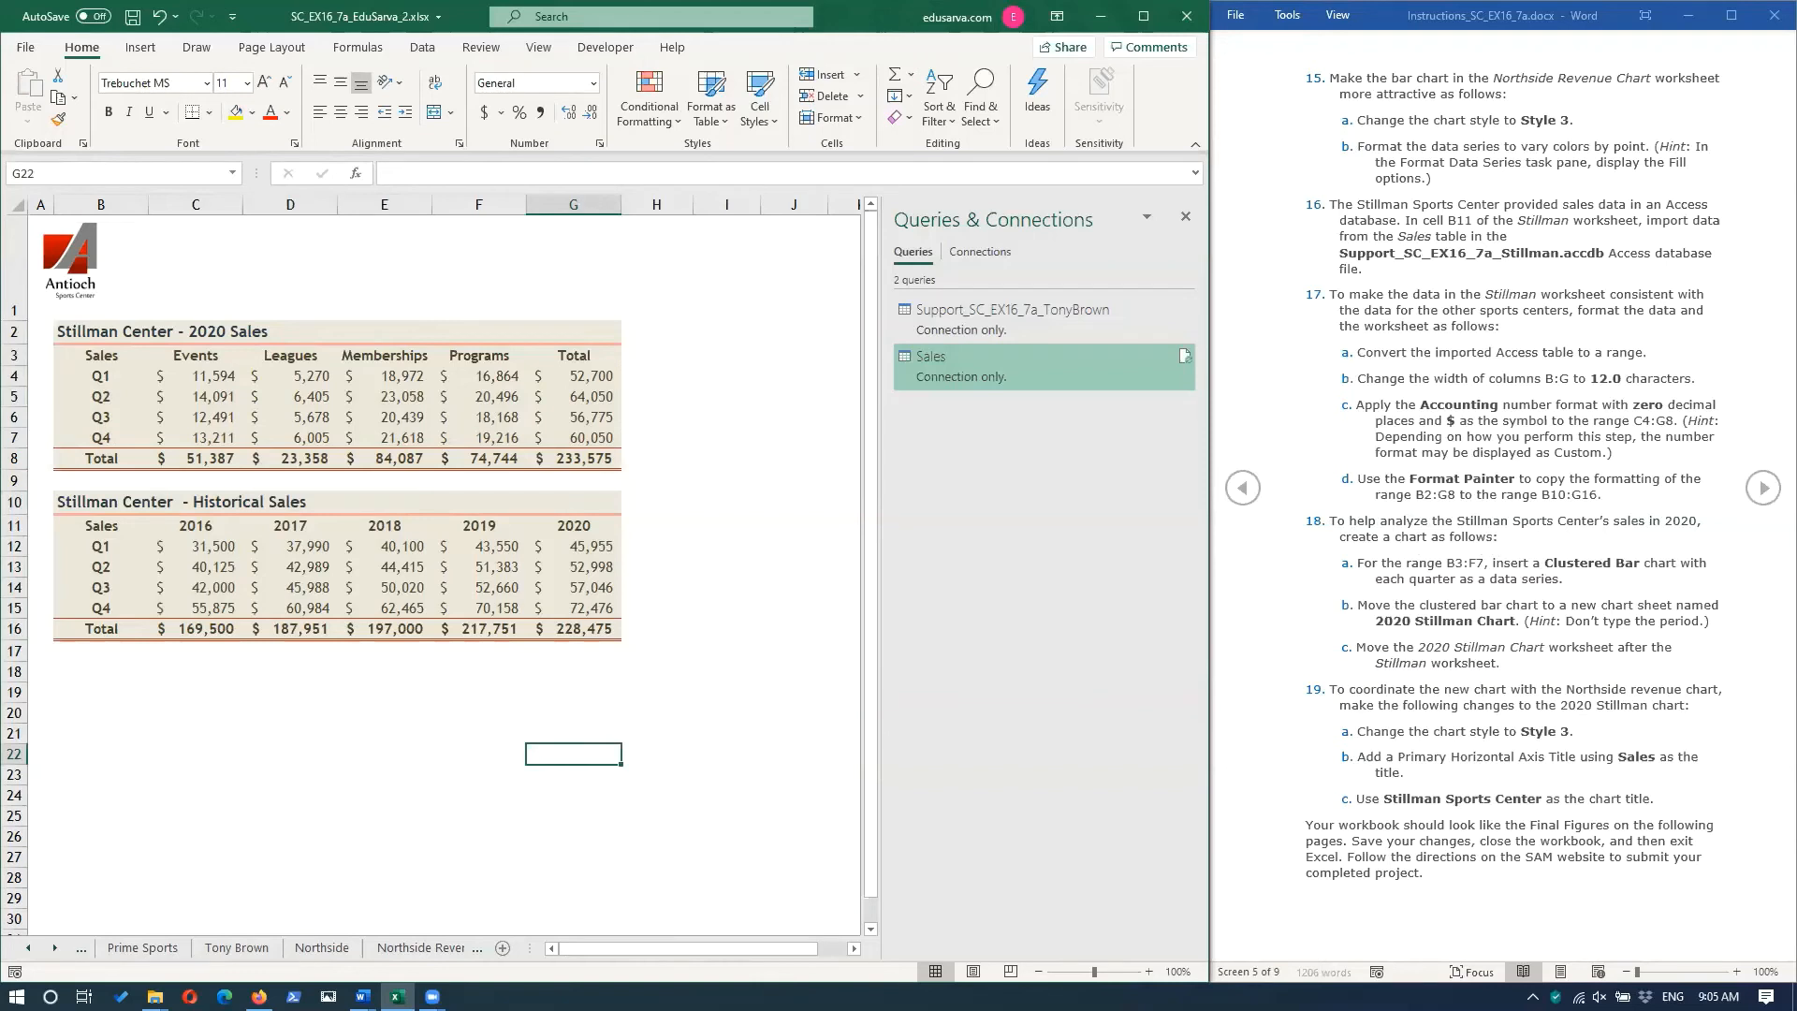
# Insert a 2-D Clustered Bar chart based on the range B3:F7 of the Stillman worksheet.
pyautogui.click(53, 950)
pyautogui.click(52, 951)
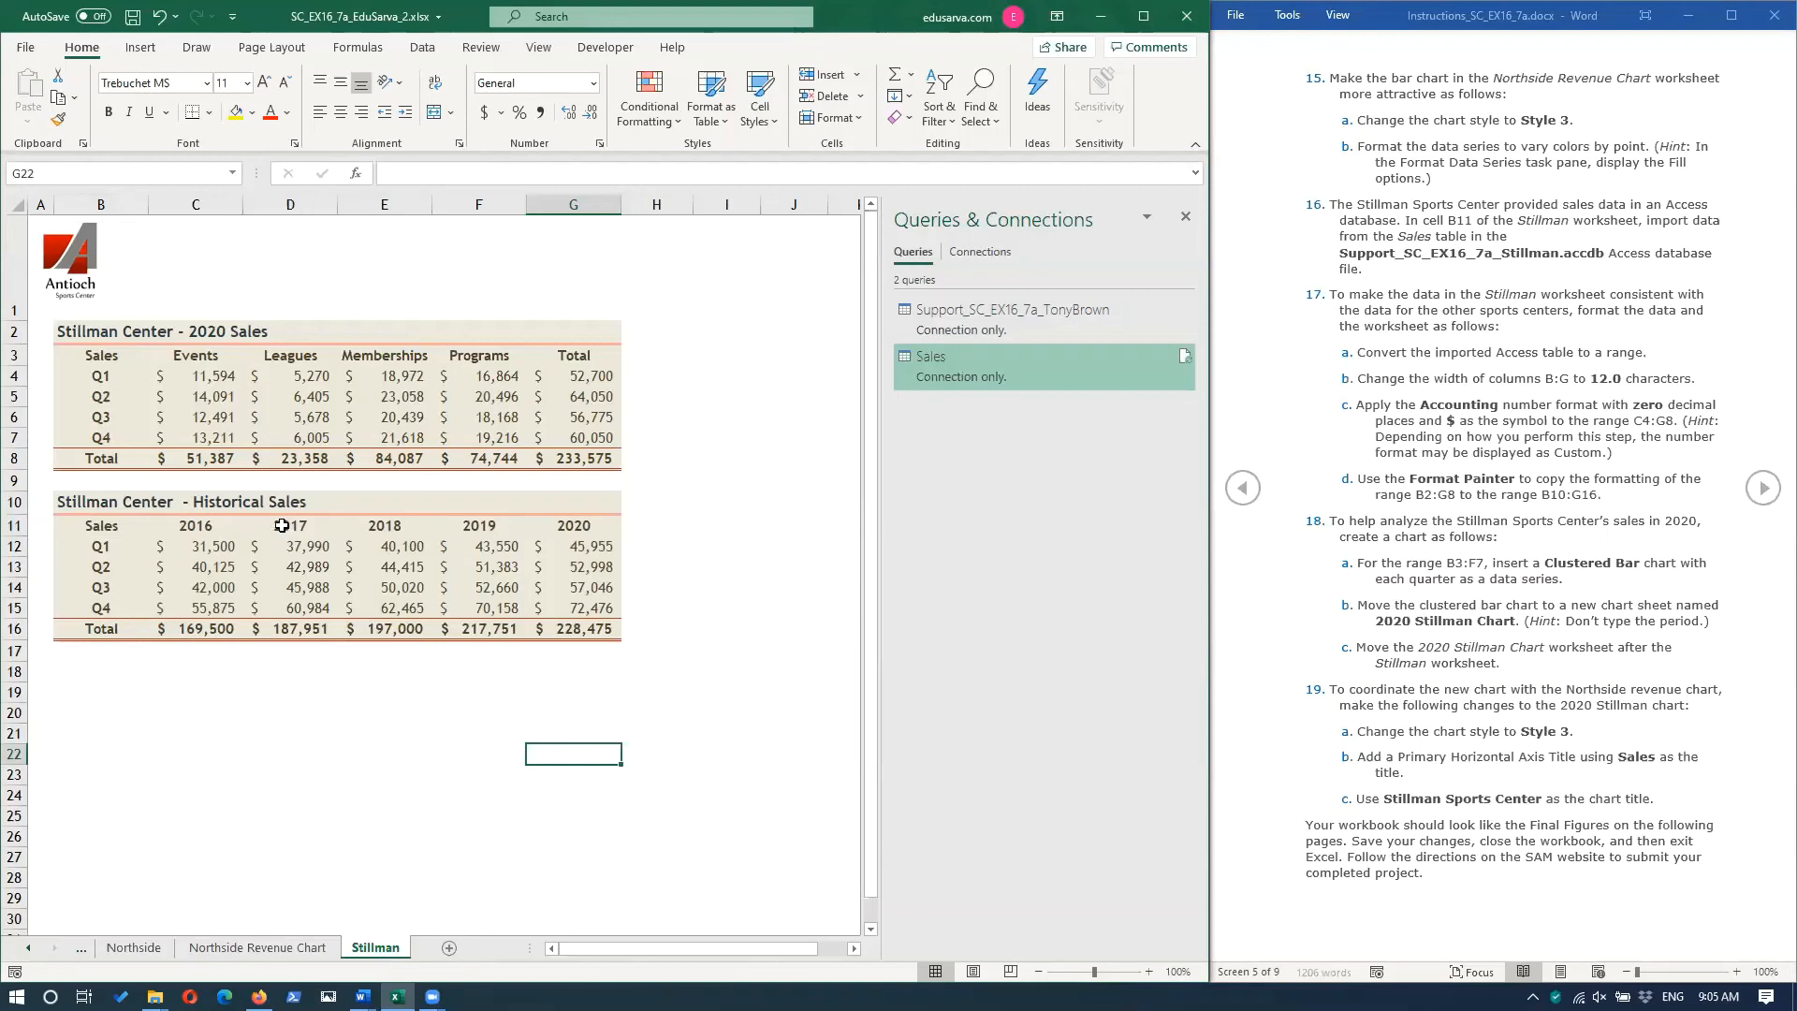
pyautogui.click(79, 356)
pyautogui.moveTo(79, 357); pyautogui.dragTo(507, 434)
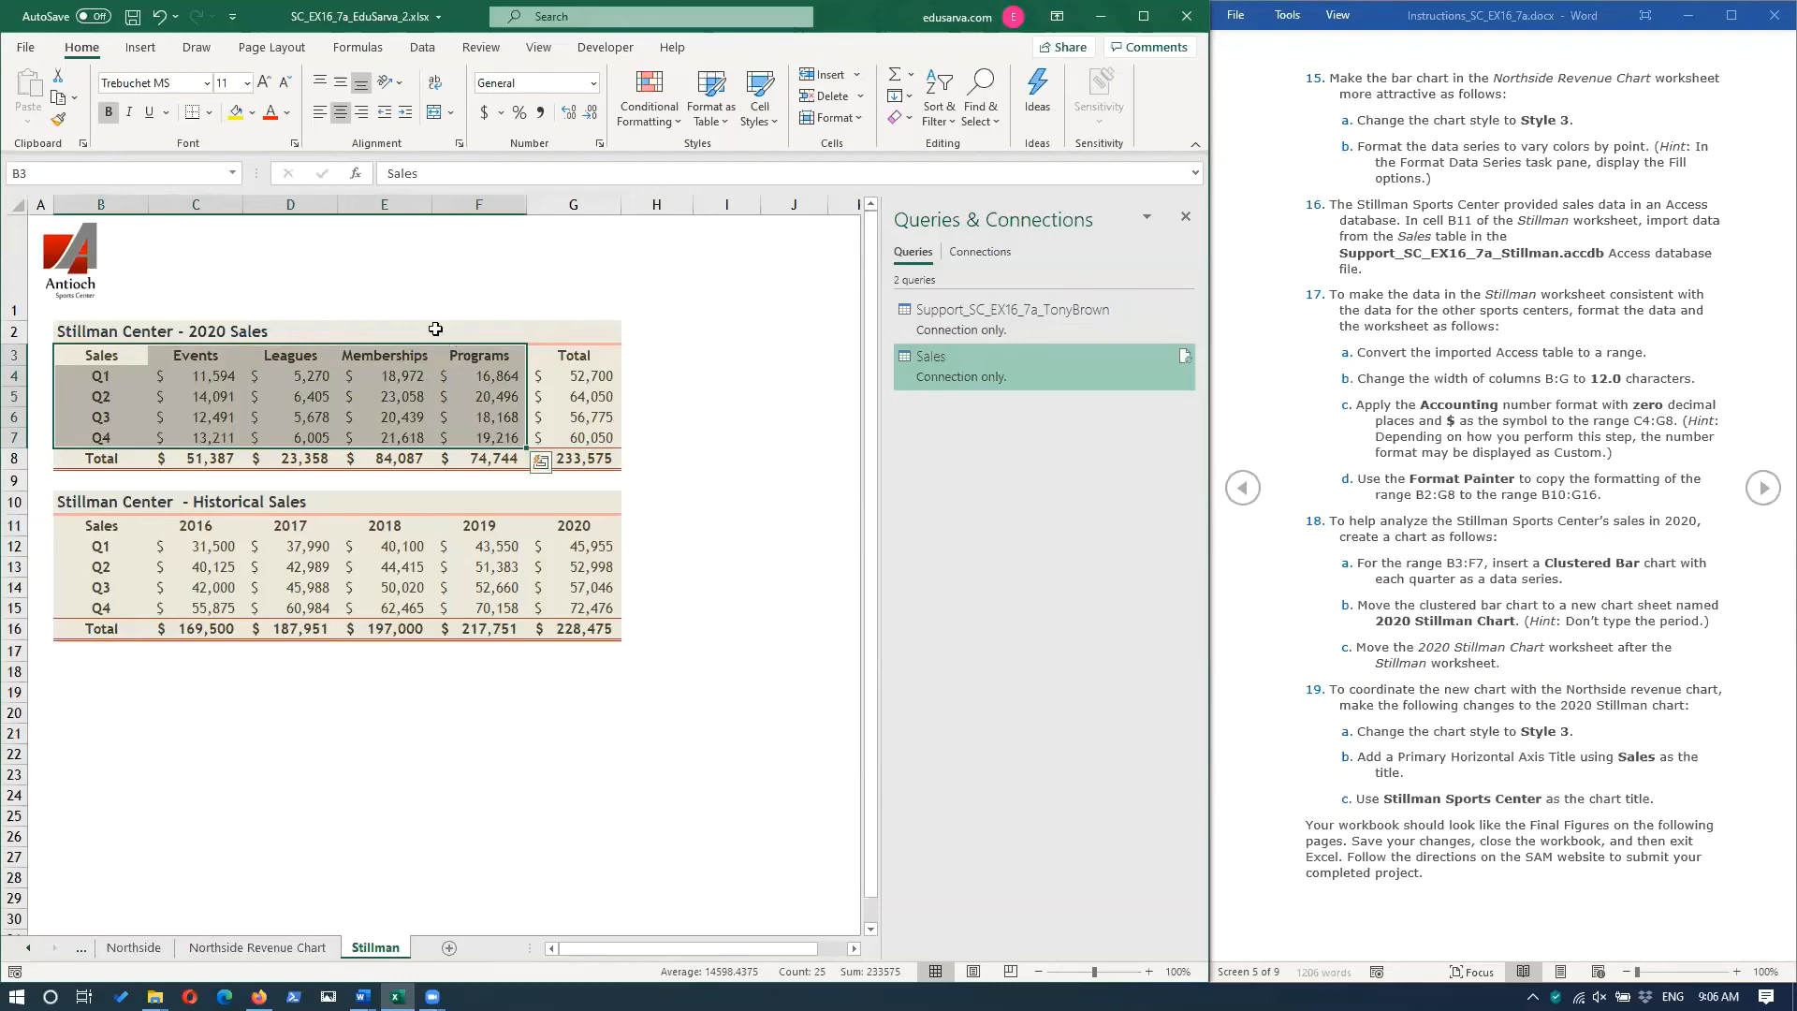
pyautogui.click(140, 51)
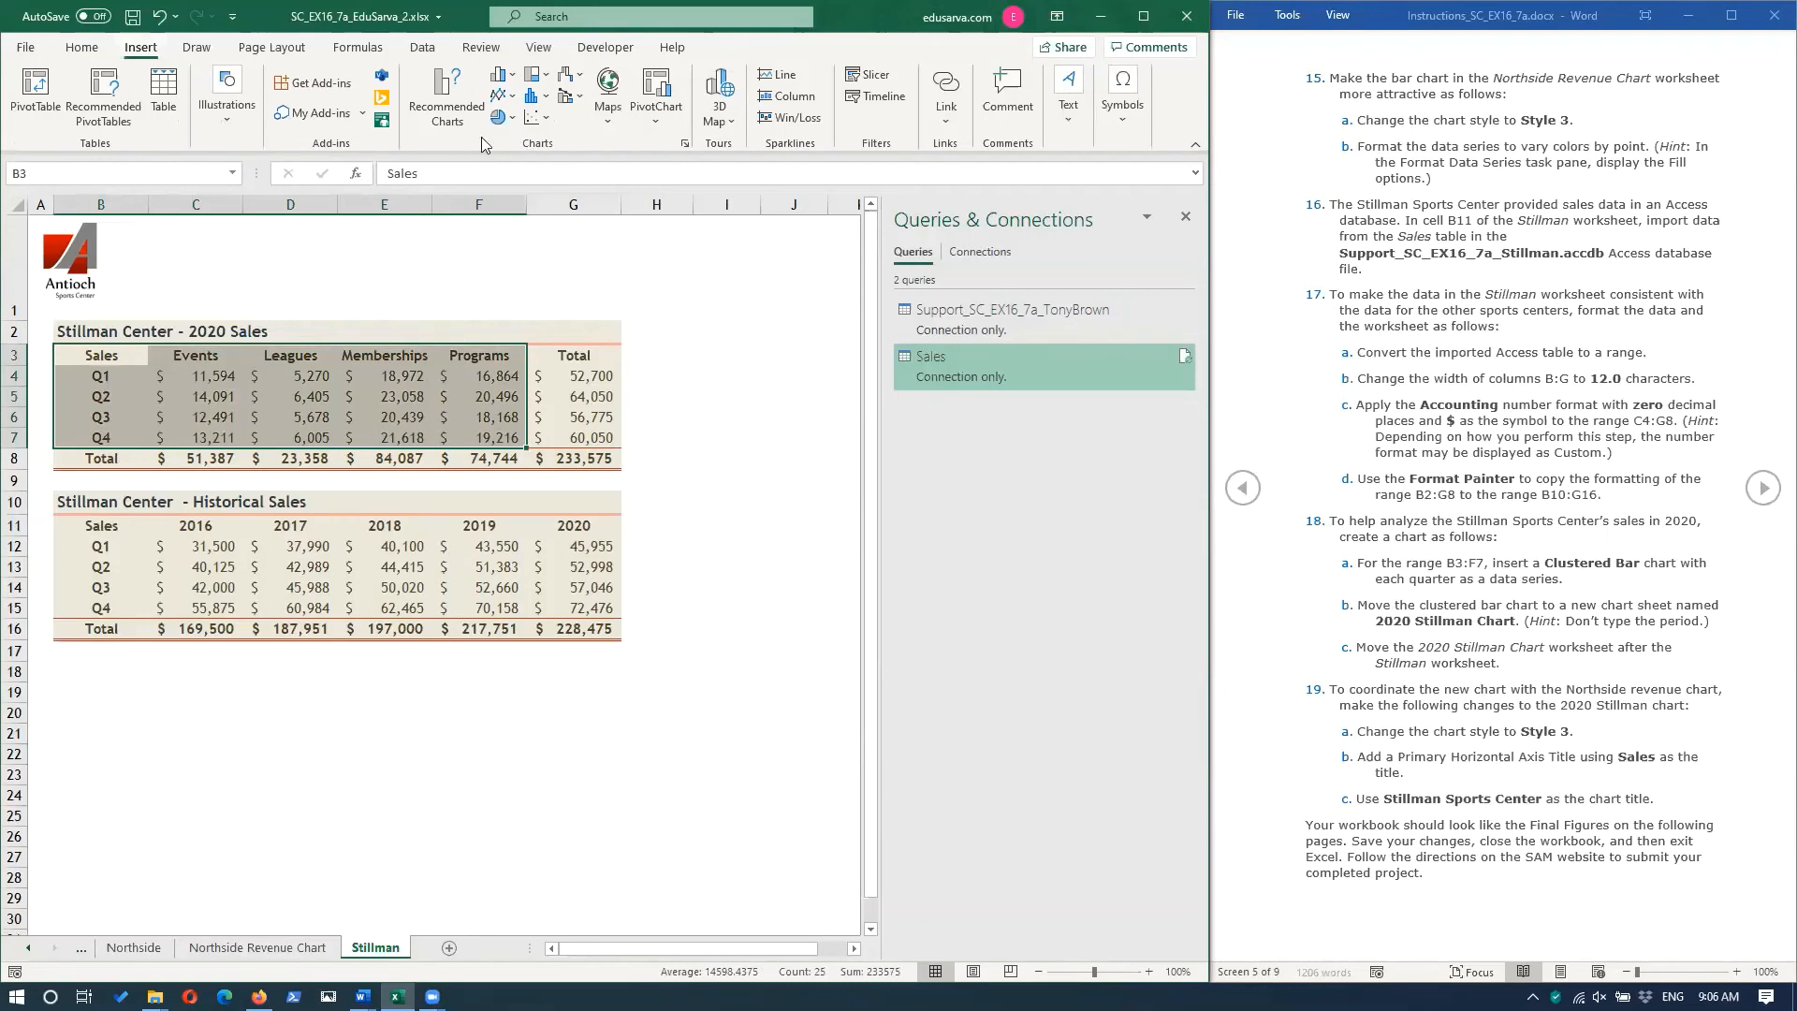
pyautogui.click(509, 79)
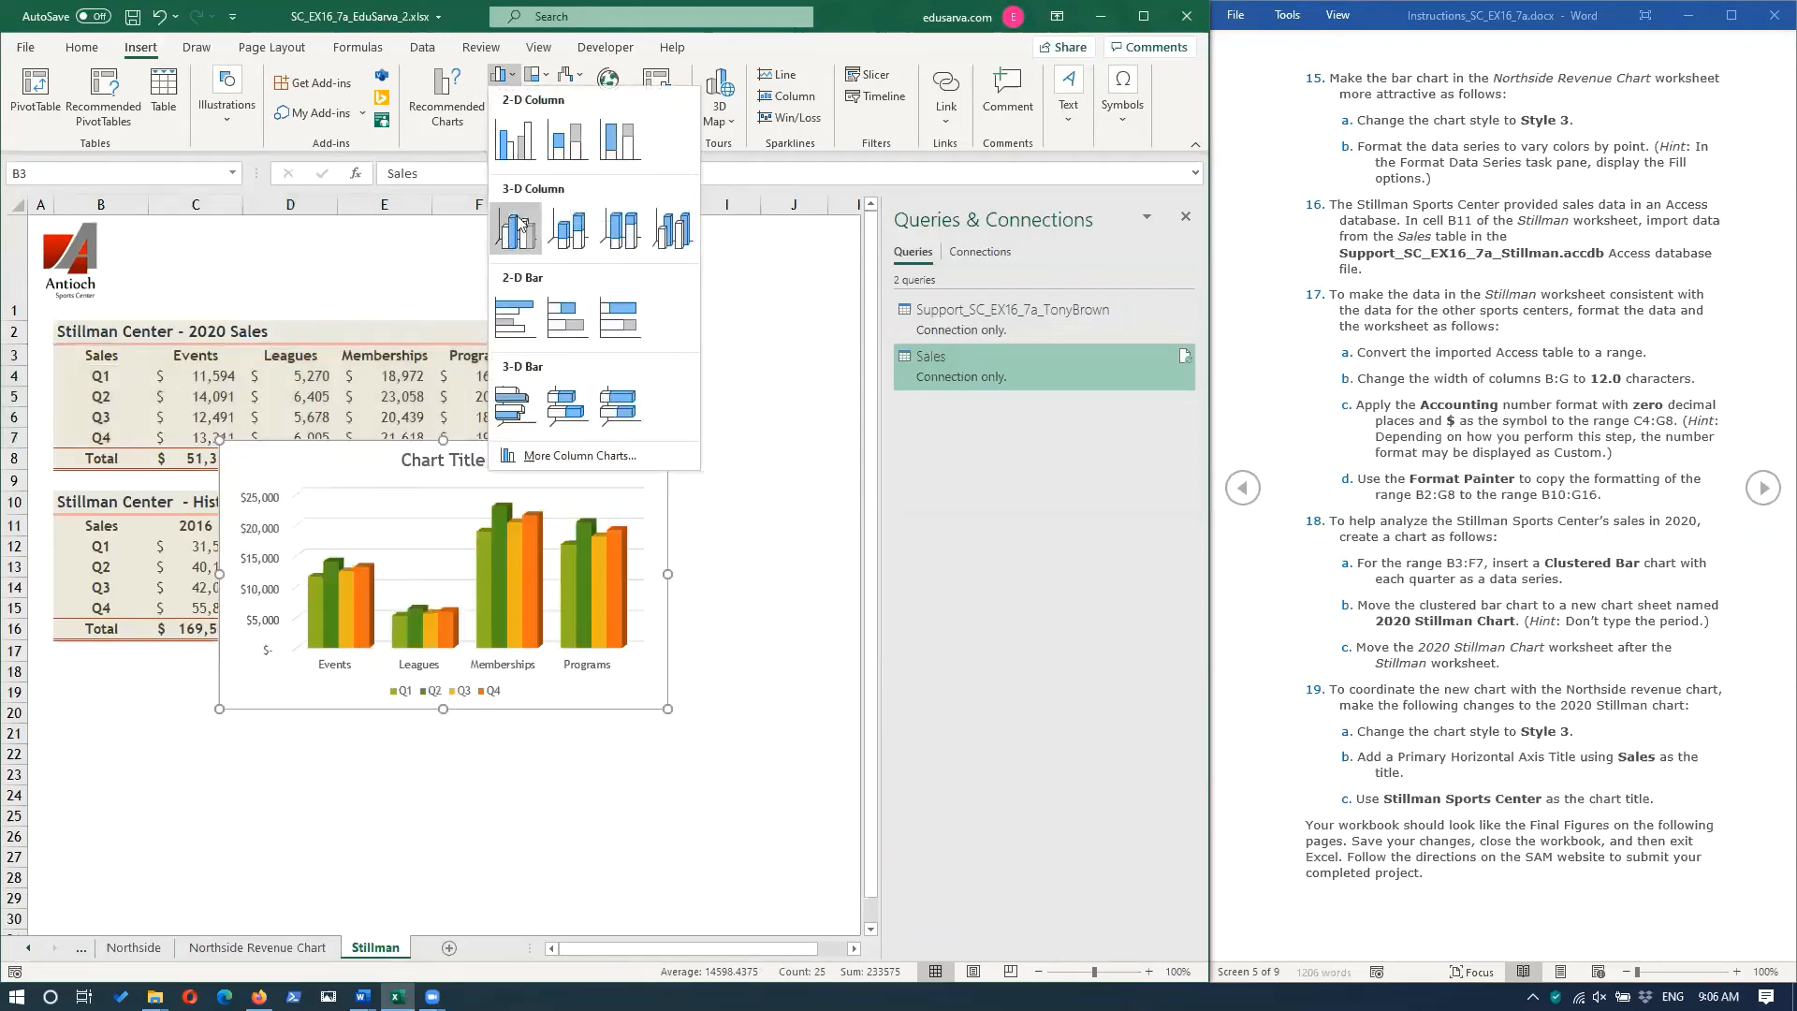
pyautogui.click(529, 331)
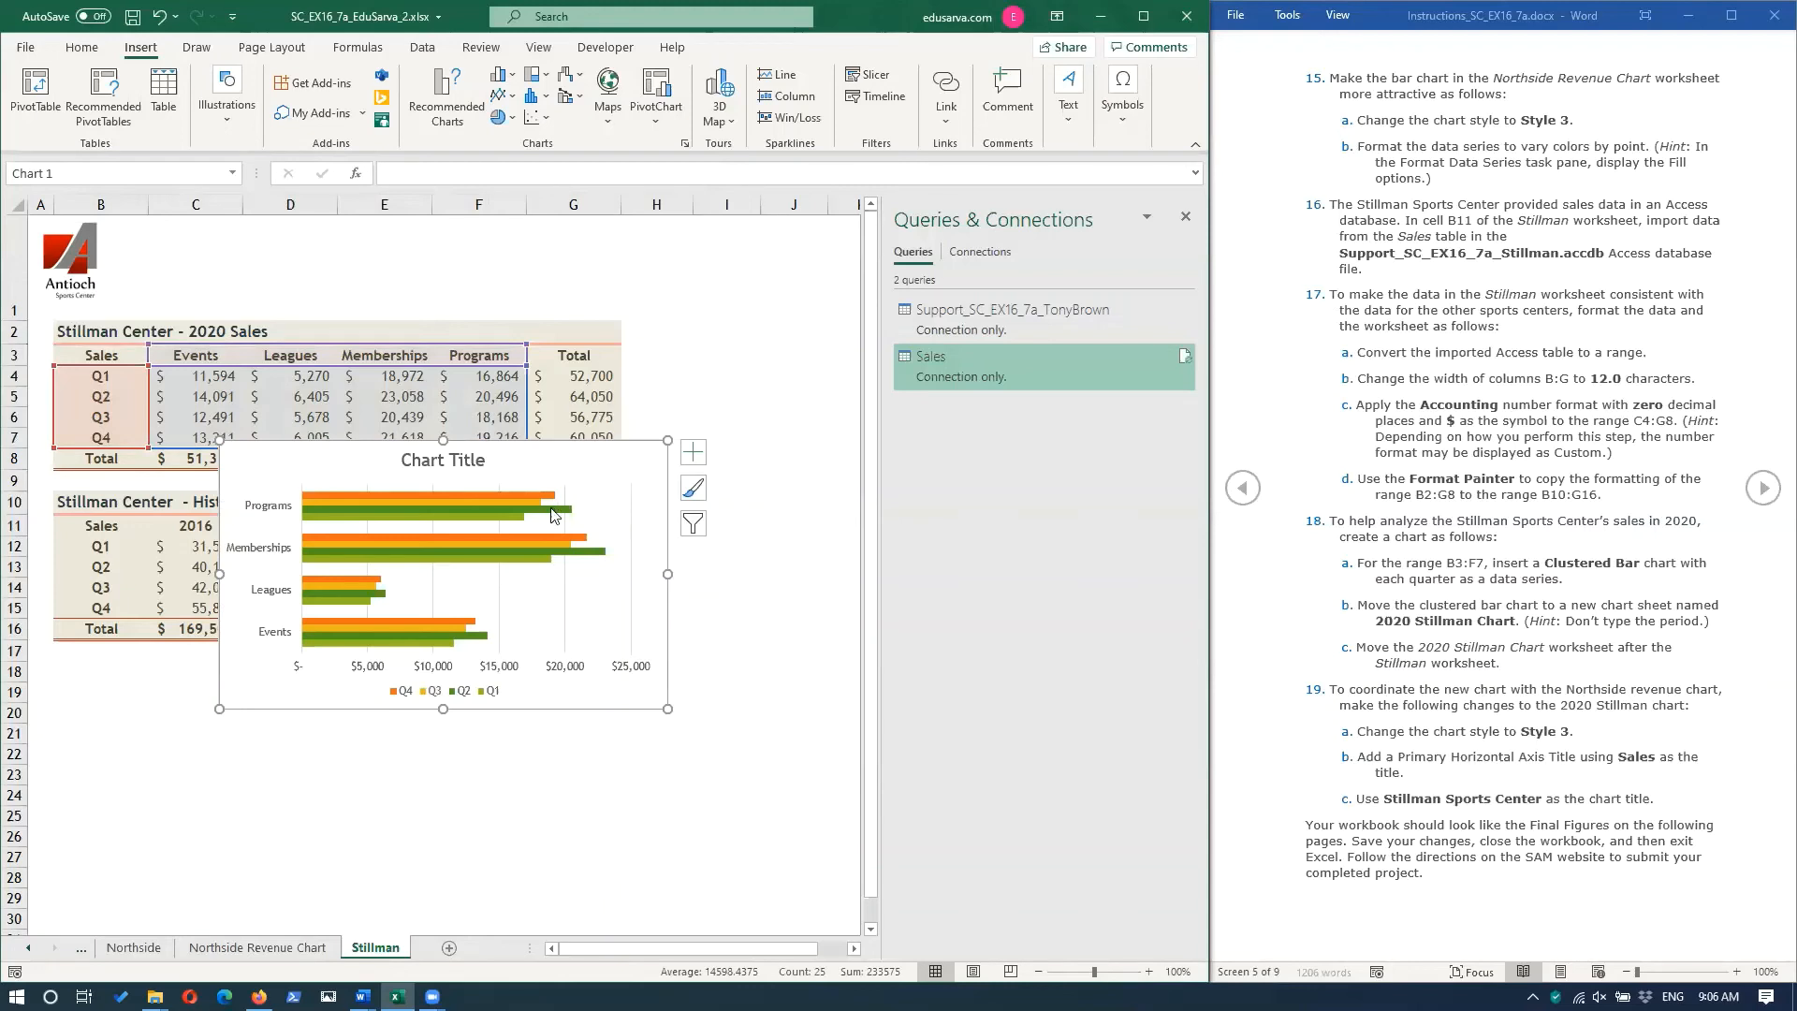
# Move the clustered bar chart to a new chart sheet named 2020 Stillman Chart.
pyautogui.moveTo(555, 516)
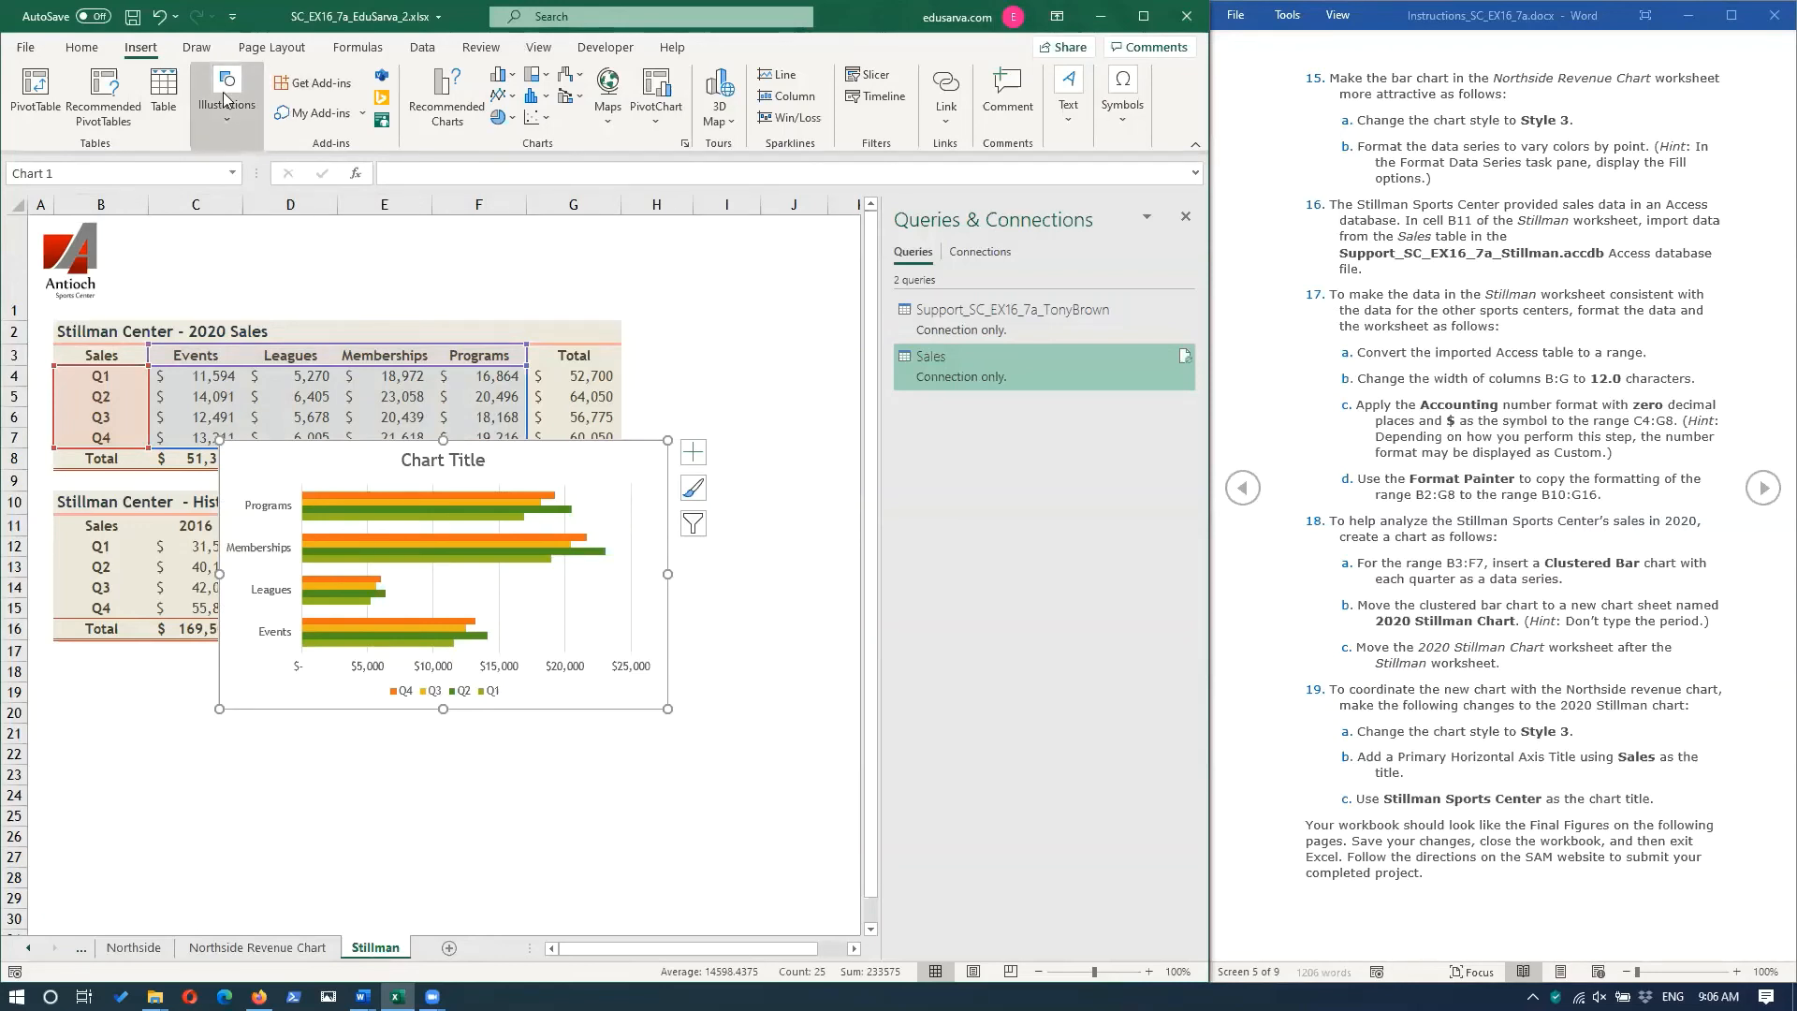
pyautogui.click(608, 465)
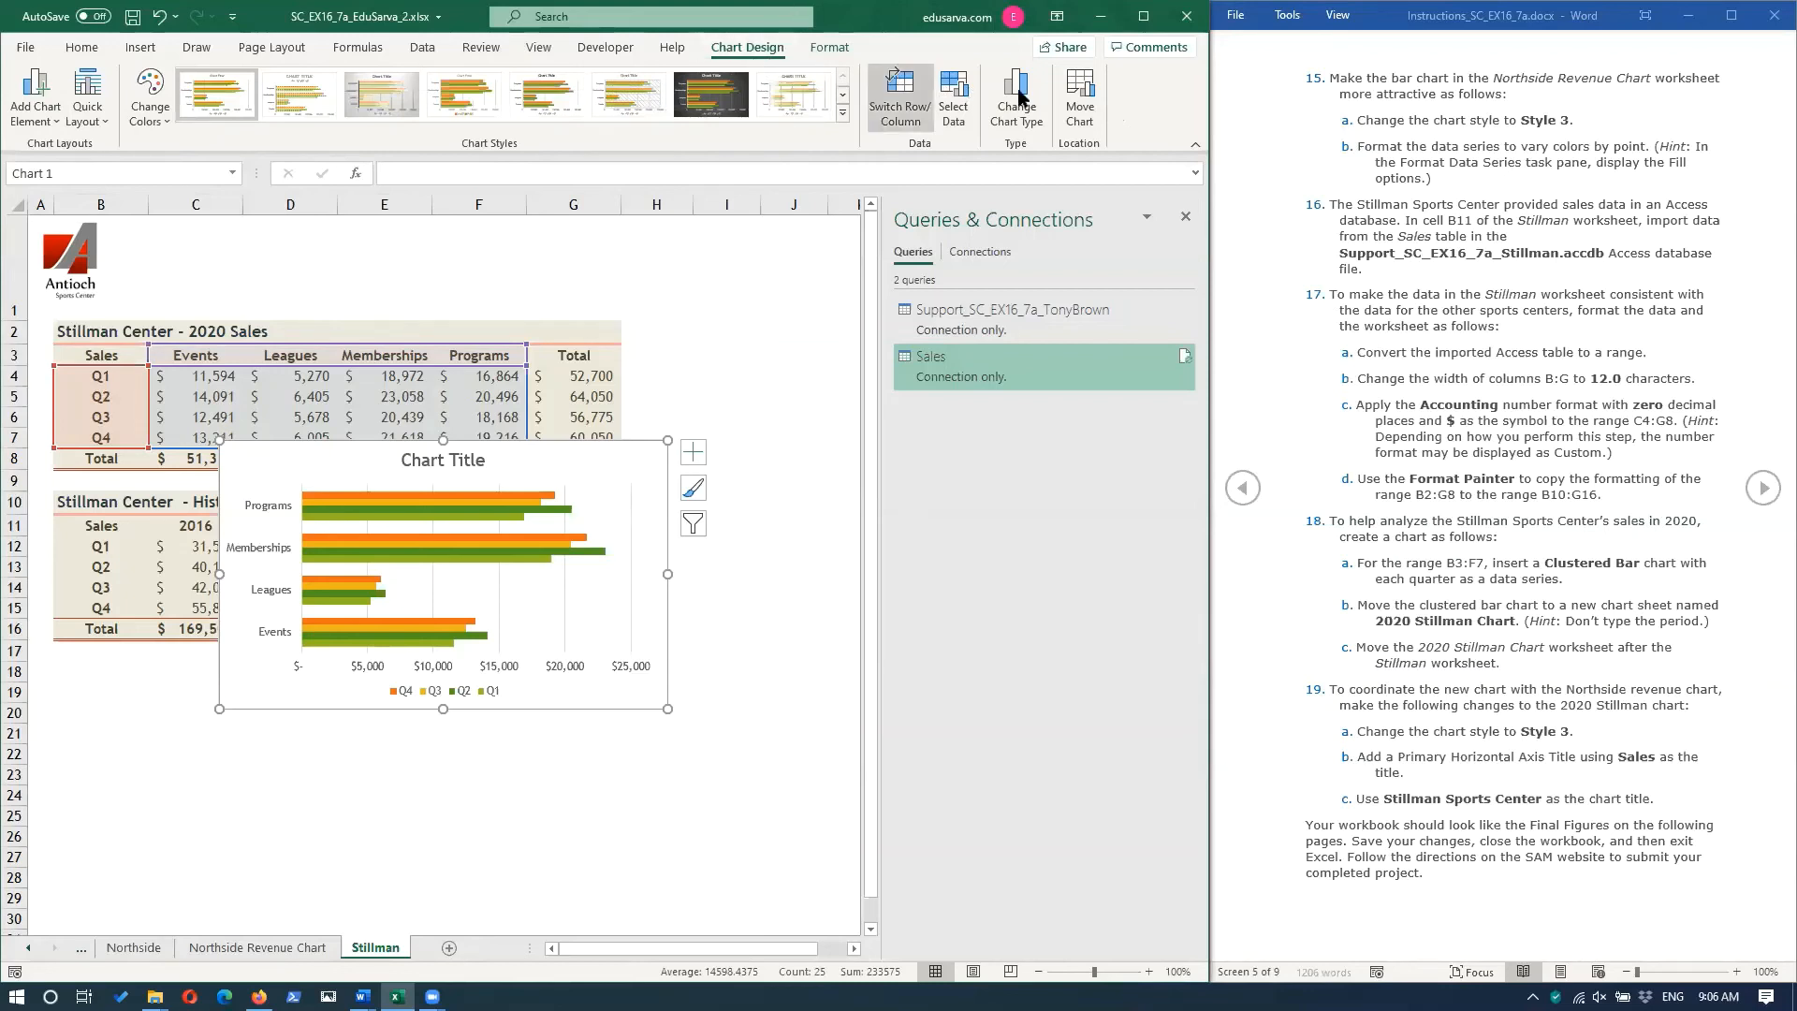
pyautogui.click(1082, 103)
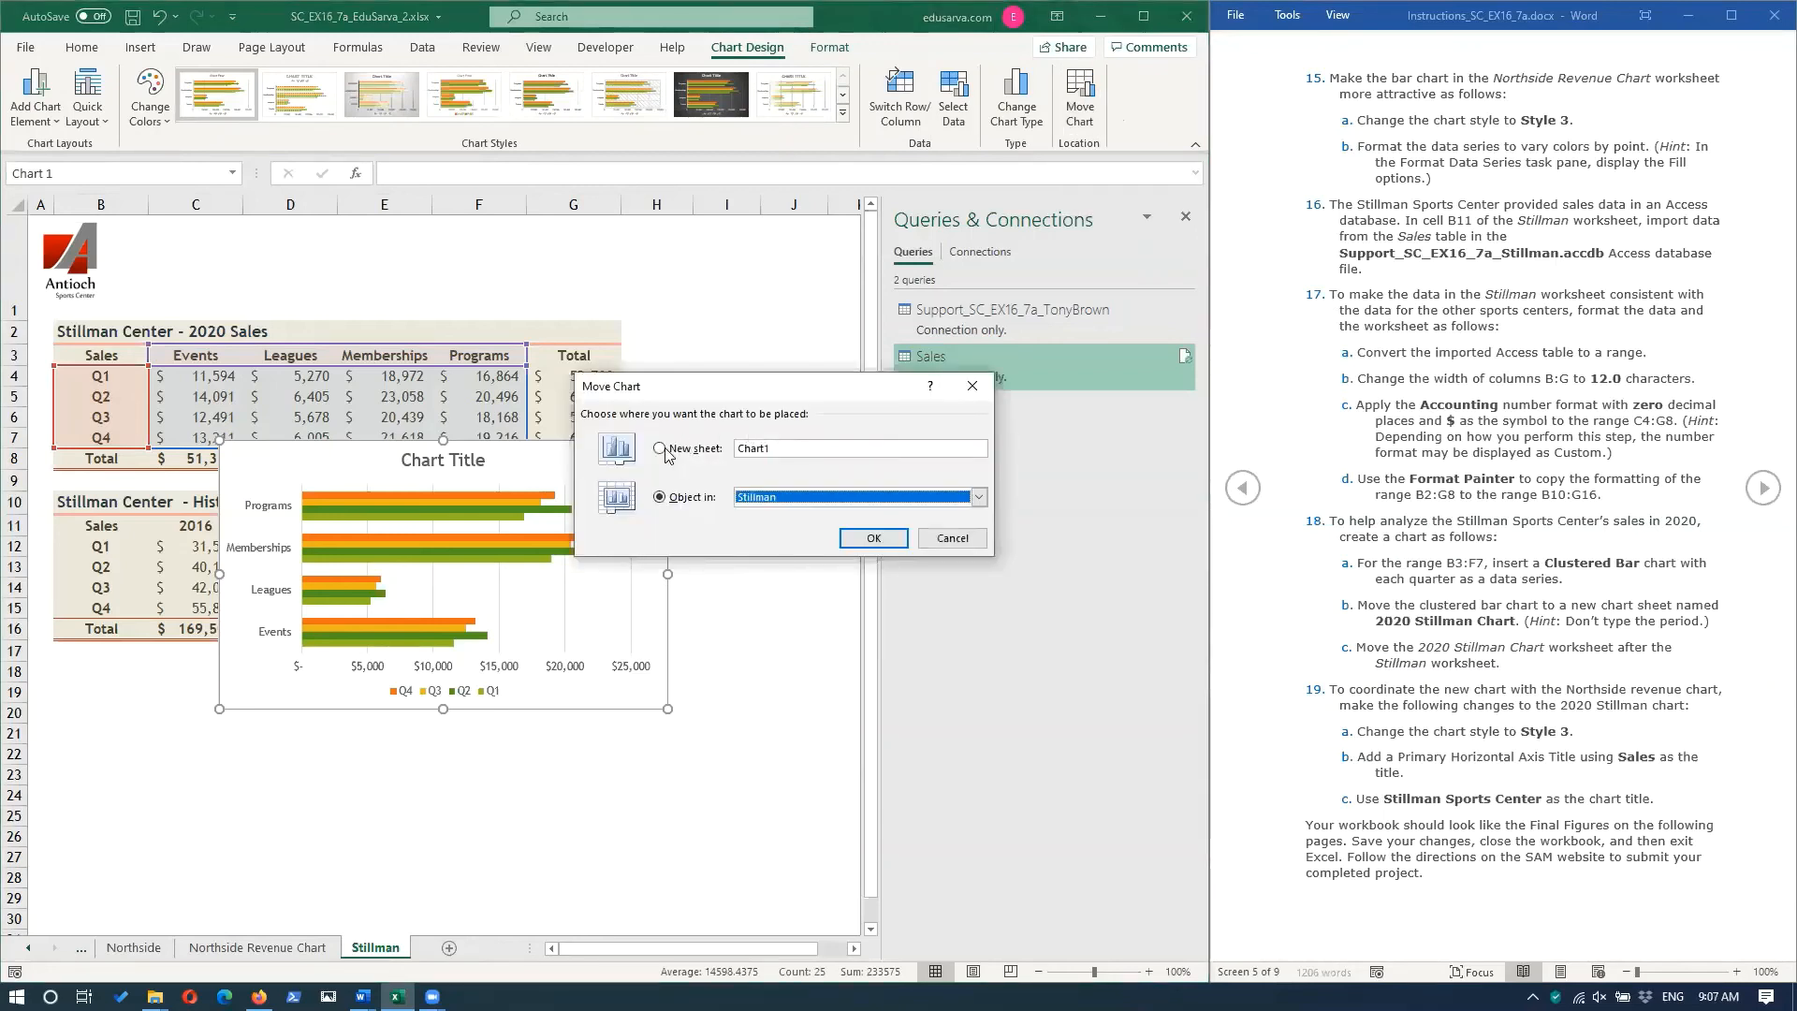
pyautogui.click(661, 448)
pyautogui.click(820, 449)
pyautogui.doubleClick(820, 449)
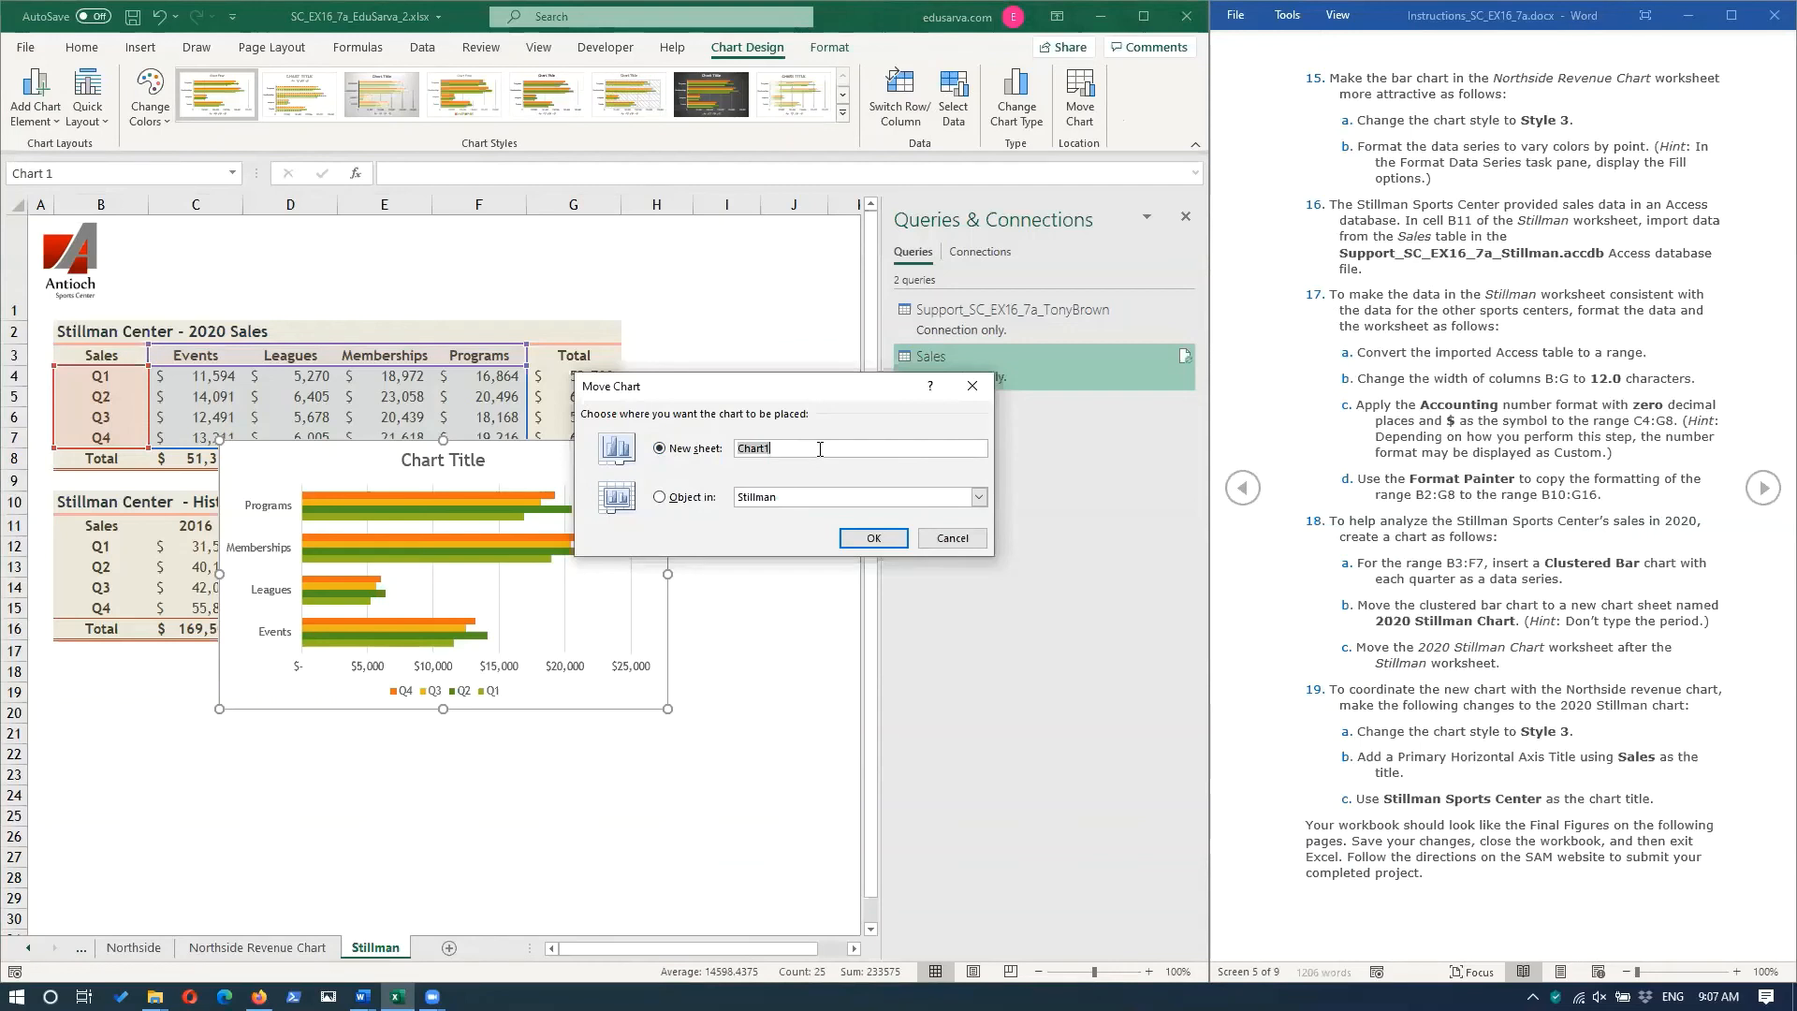
pyautogui.write('2020 Stillman Ch')
pyautogui.click(872, 538)
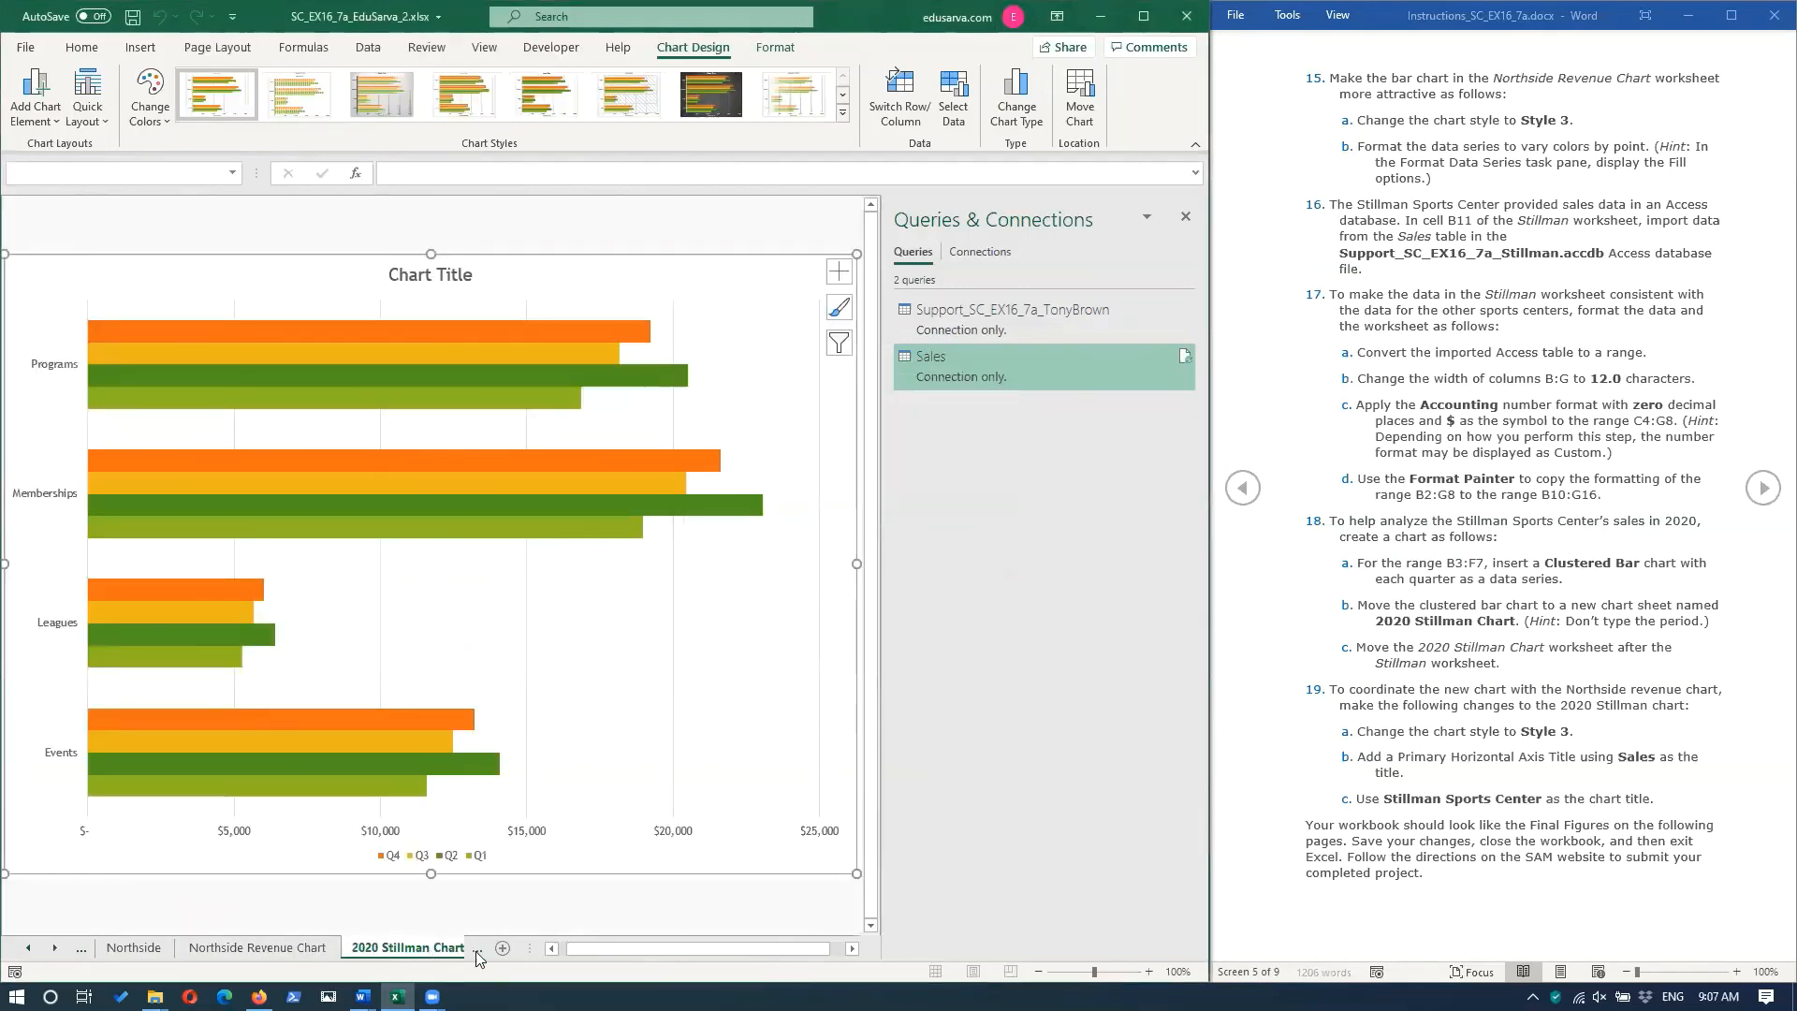
# Reorder the sheets so that the 2020 Stillman Chart sheet comes after the Stillman worksheet.
pyautogui.click(54, 948)
pyautogui.click(54, 948)
pyautogui.click(281, 948)
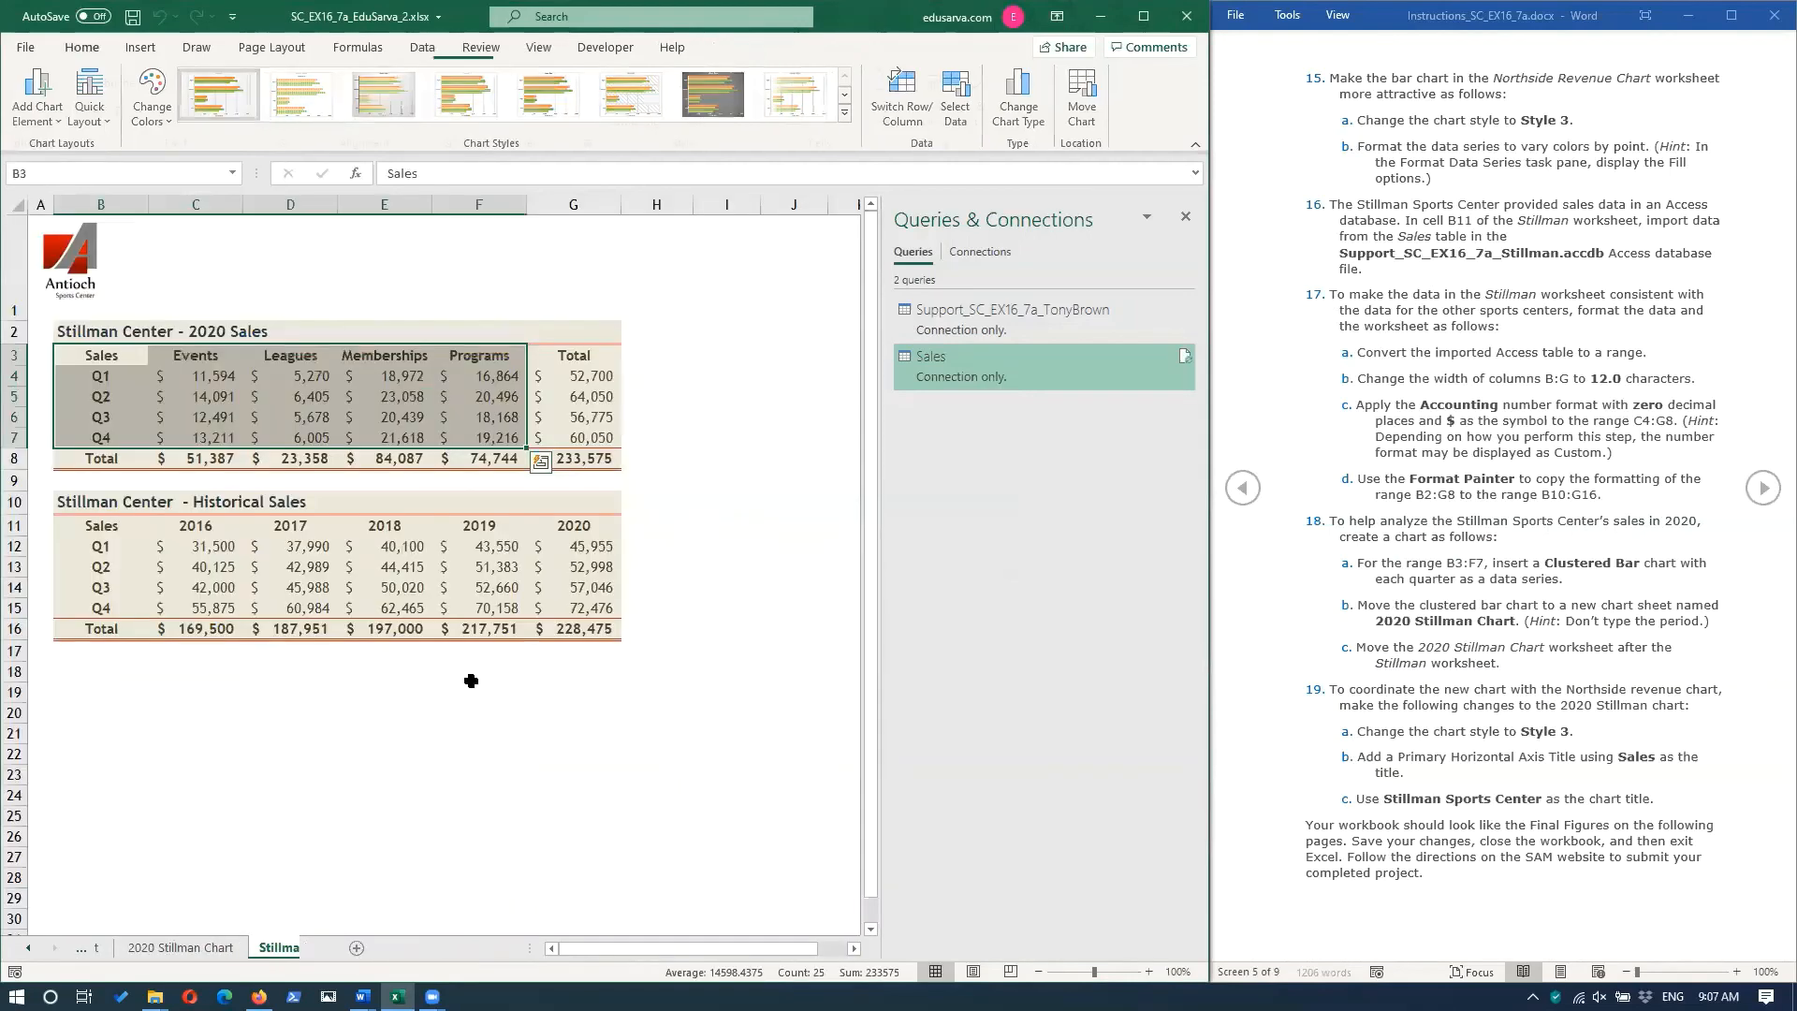
pyautogui.click(141, 947)
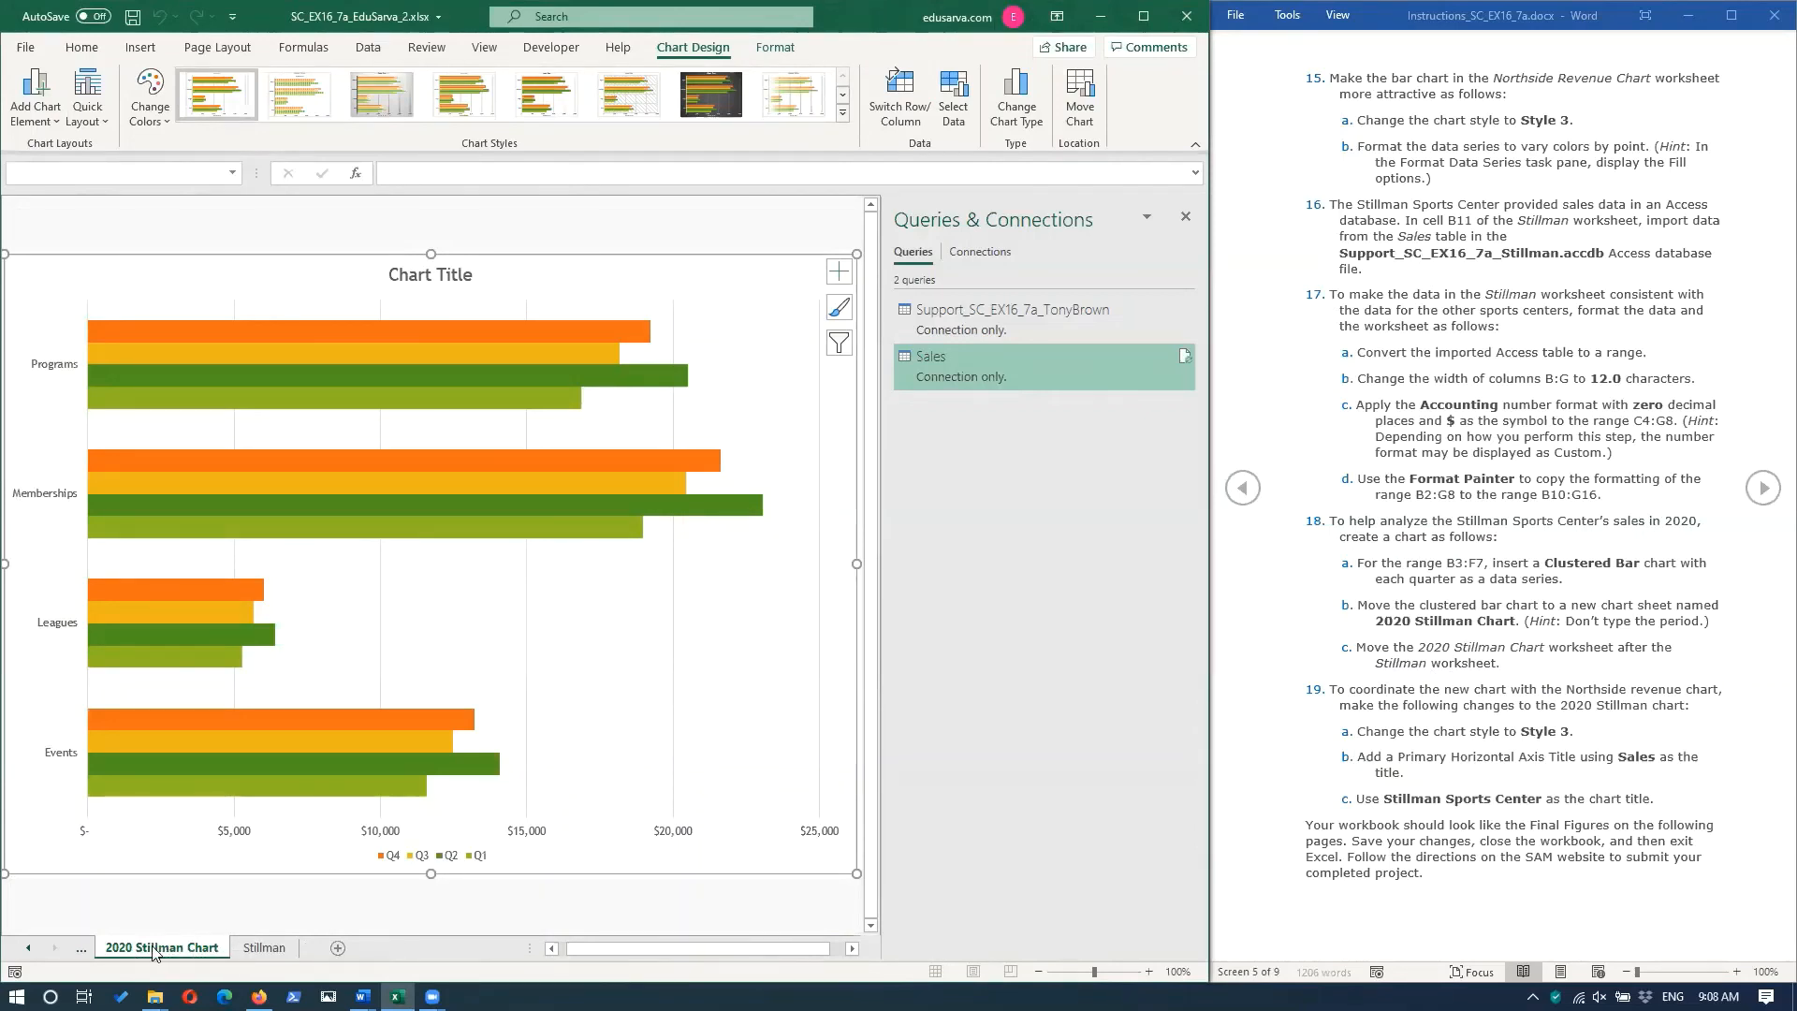
pyautogui.moveTo(147, 952); pyautogui.dragTo(314, 947)
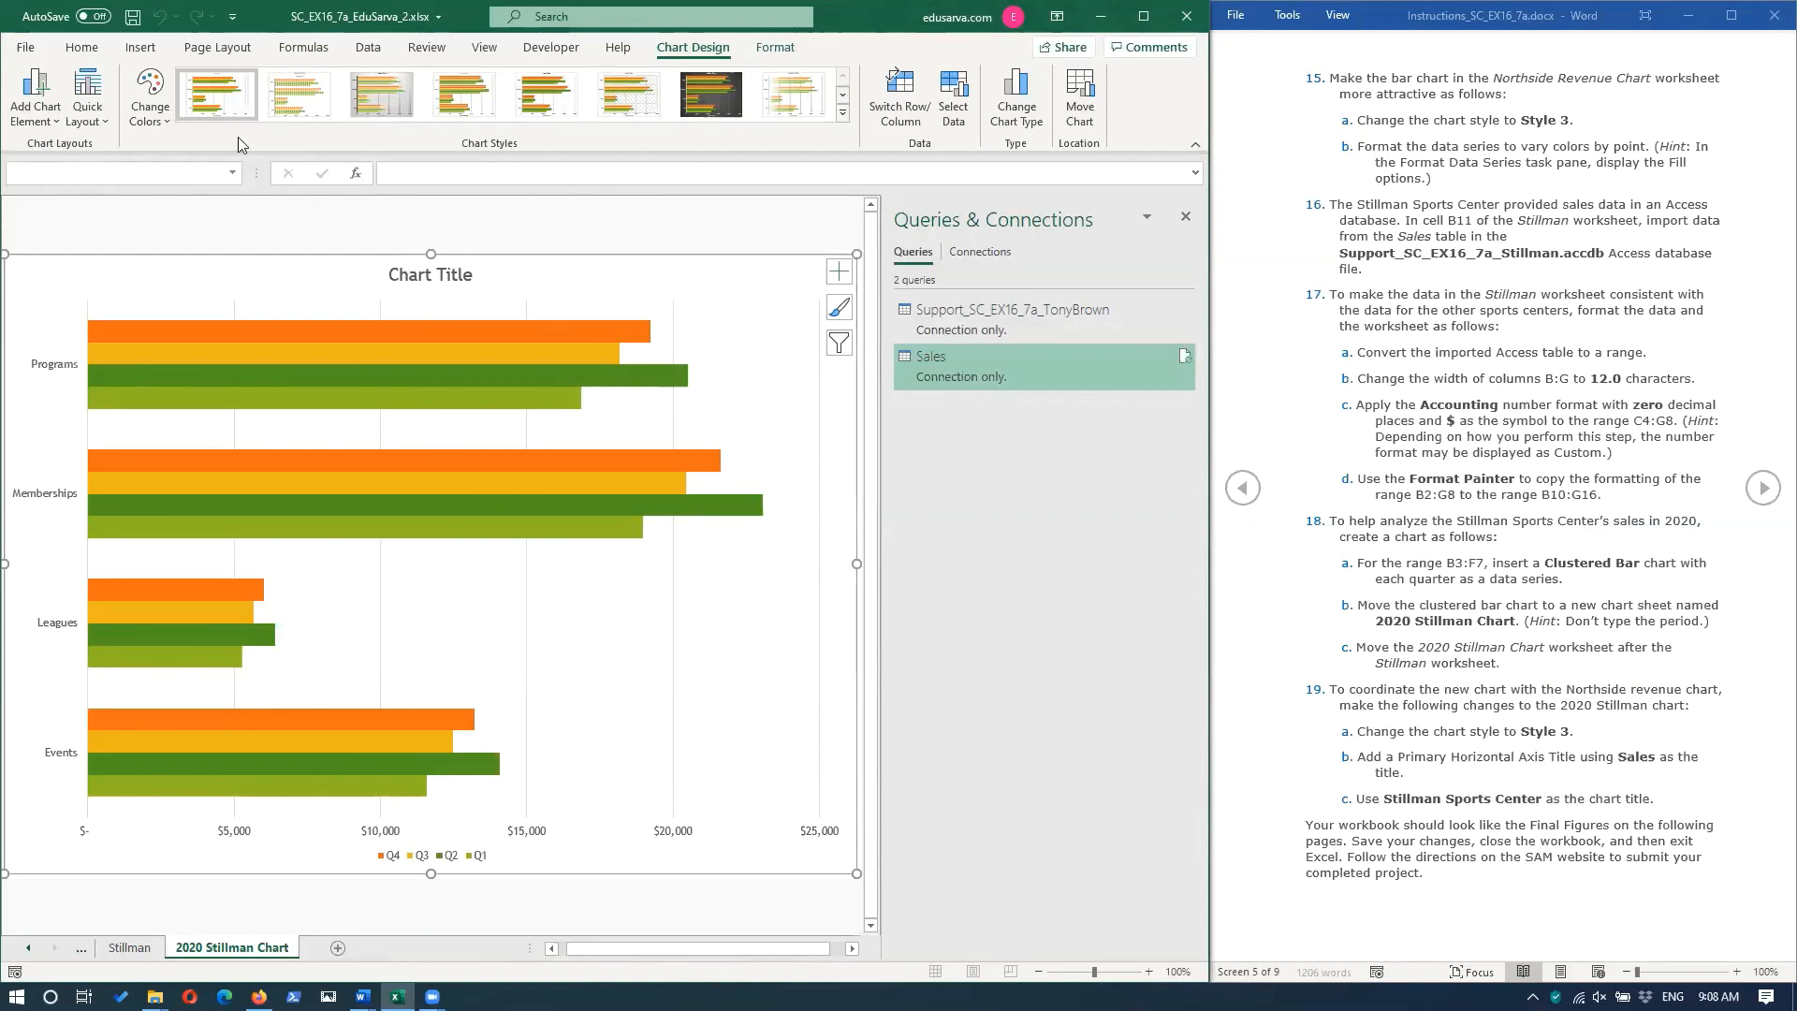
# Change the style of the clustered bar chart on the 2020 Stillman Chart sheet to Style 3.
pyautogui.click(397, 109)
pyautogui.click(402, 96)
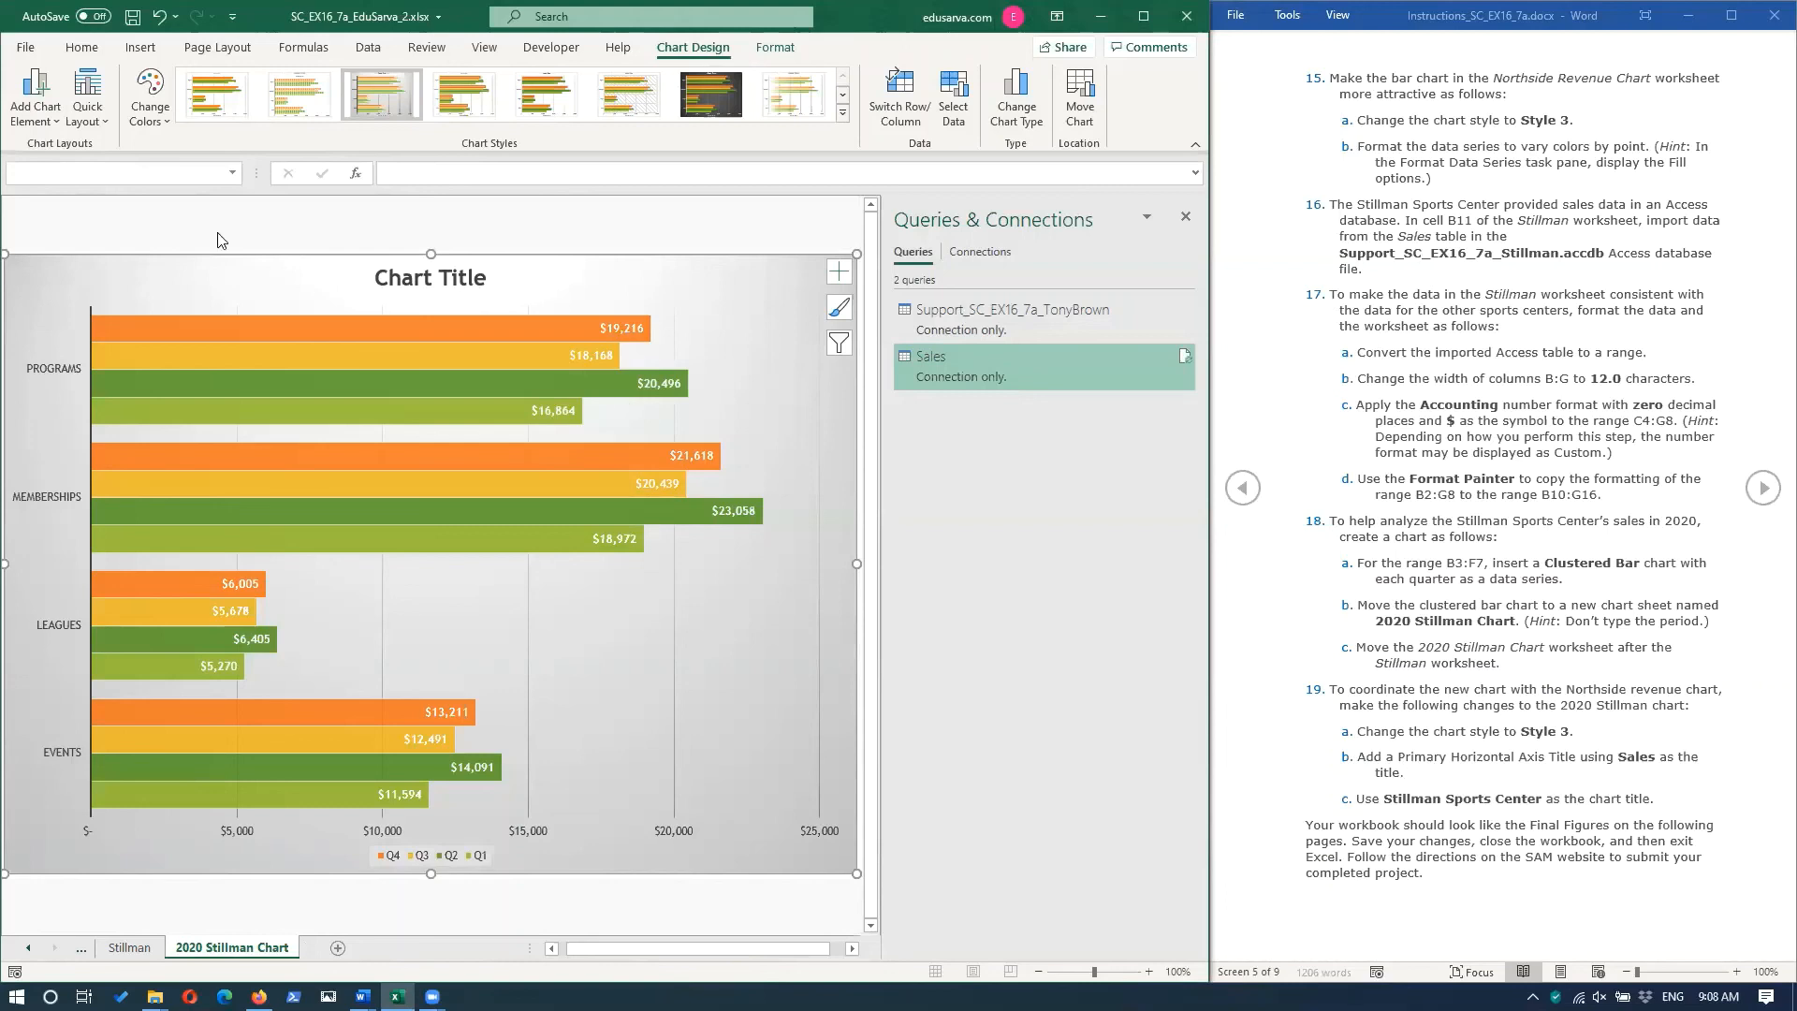
# Add a Primary Horizontal axis title reading Sales to the clustered bar chart on the 2020 Stillman Chart sheet.
pyautogui.click(40, 123)
pyautogui.moveTo(75, 176)
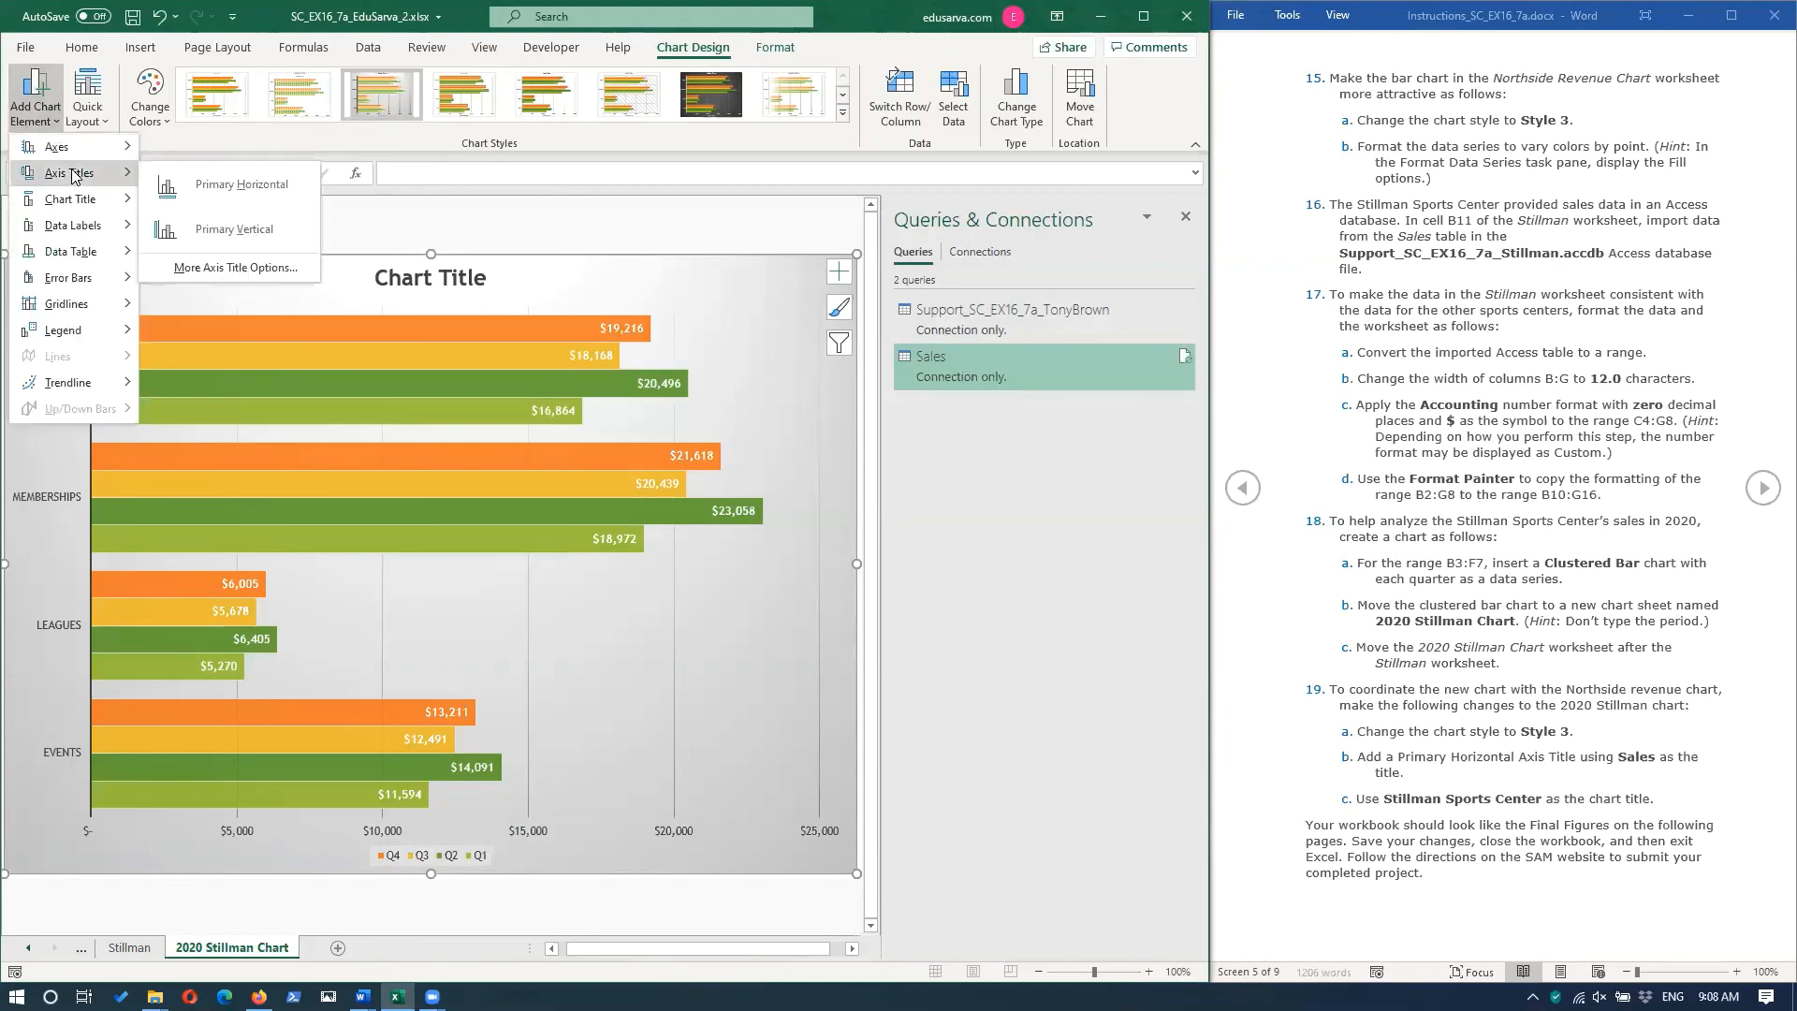
pyautogui.click(271, 191)
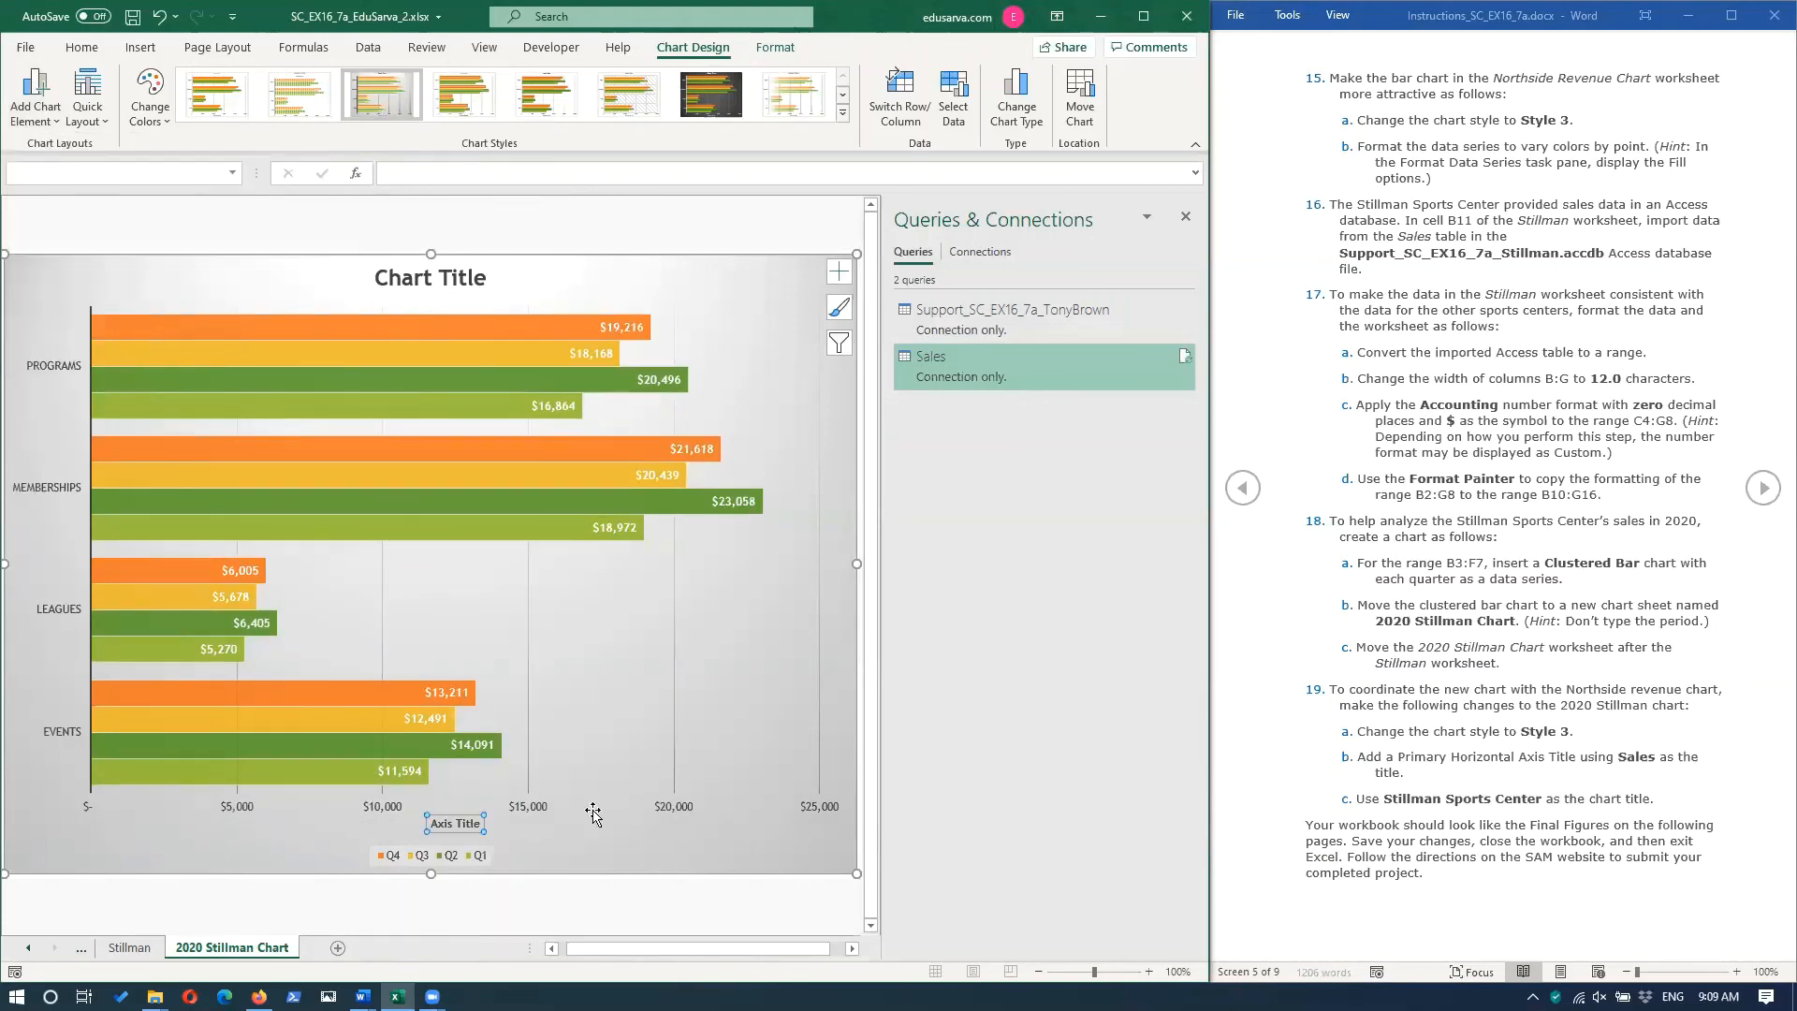
pyautogui.tripleClick(453, 825)
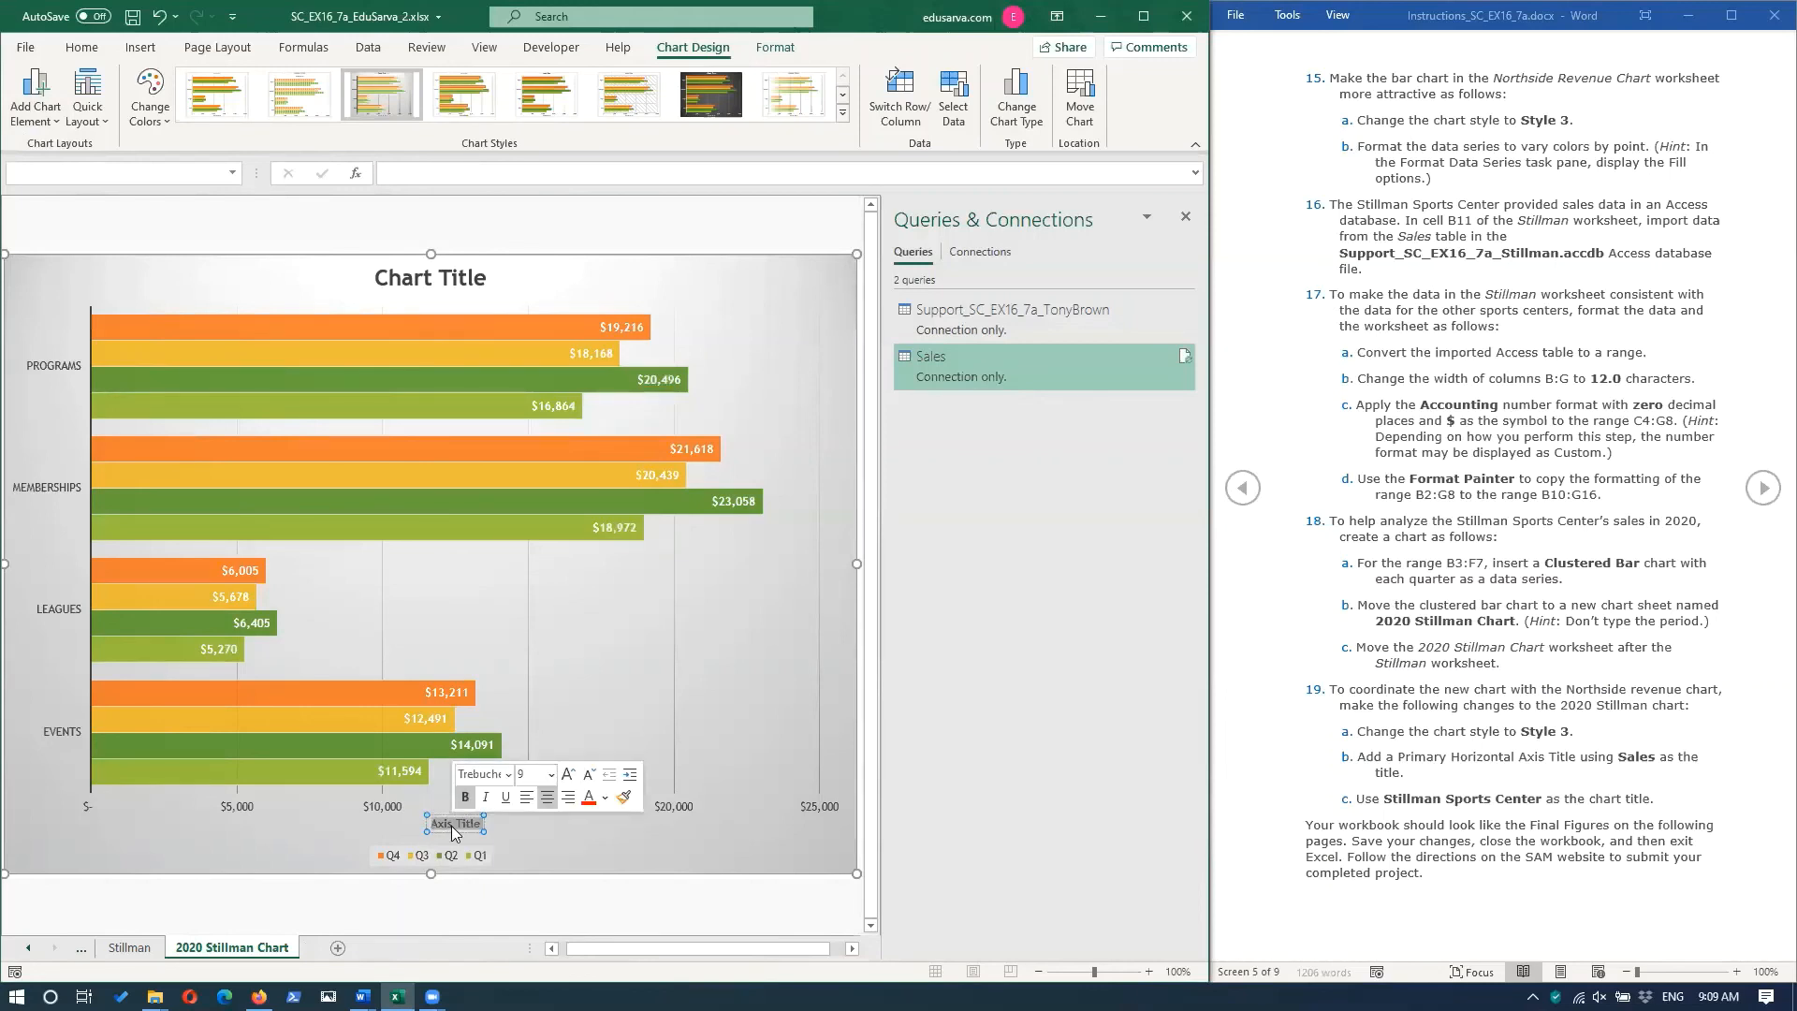
pyautogui.write('Sales')
pyautogui.click(533, 836)
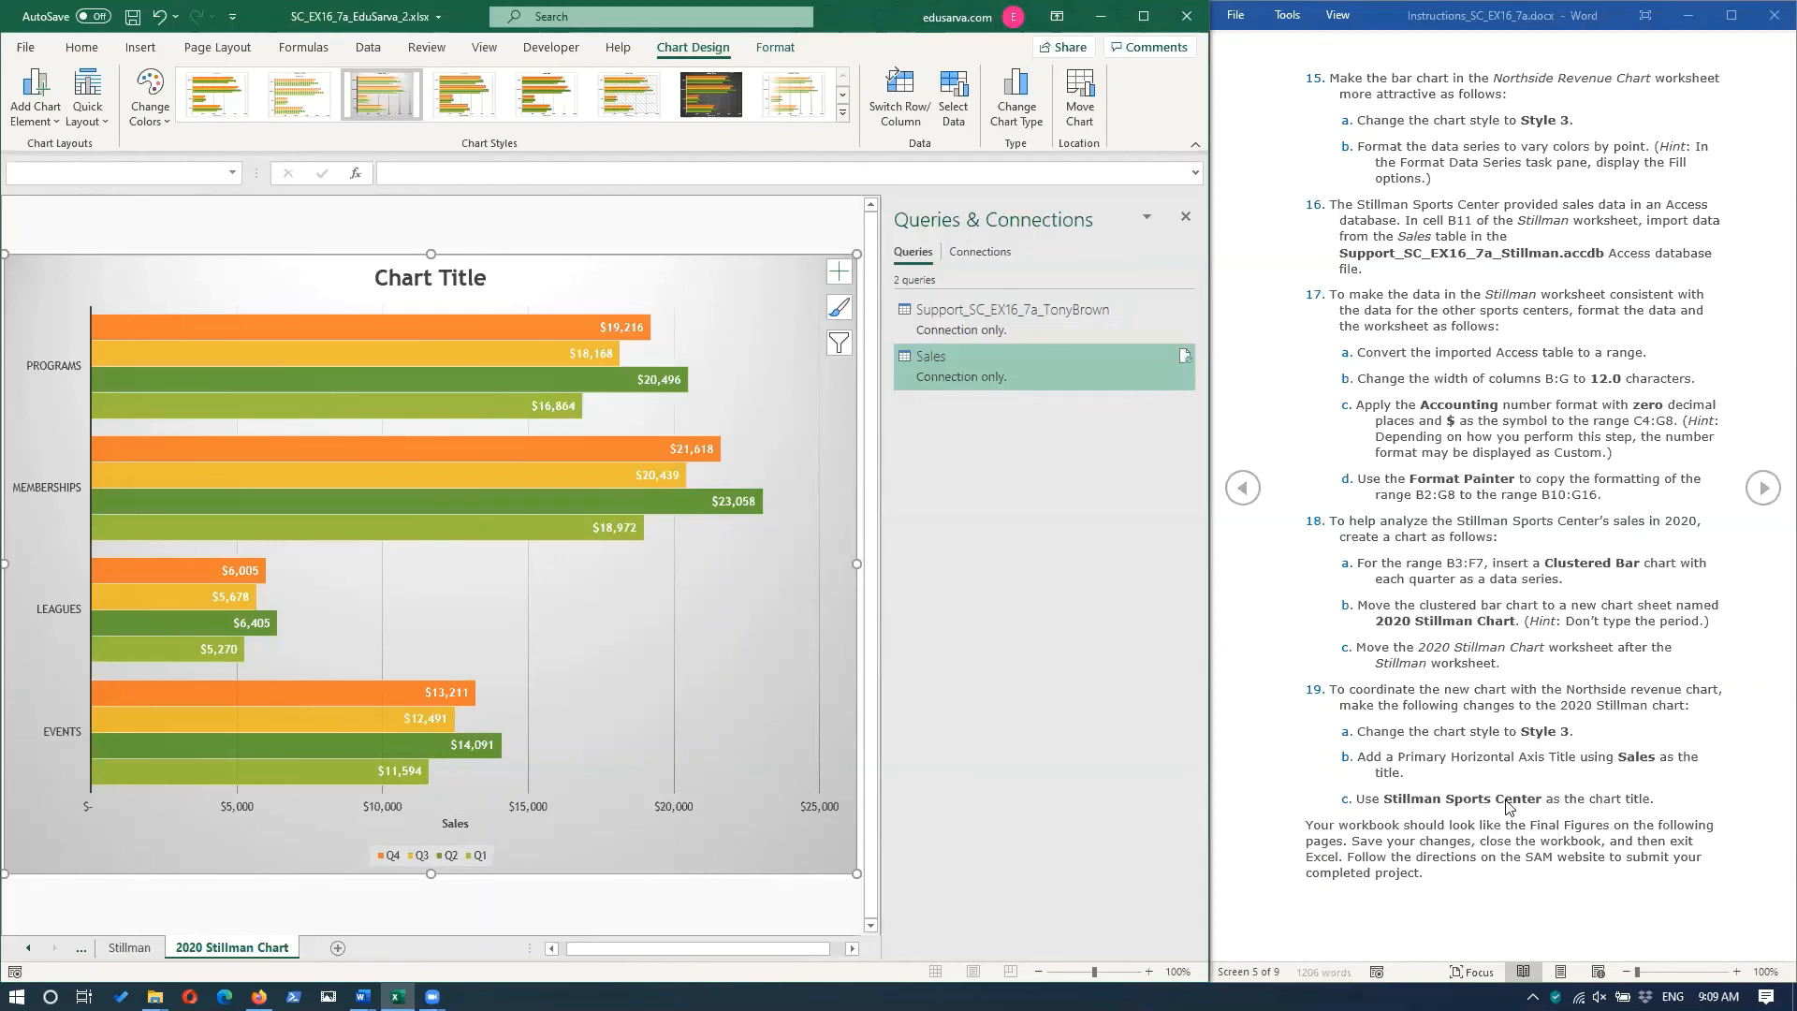
# Replace the placeholder title of the 2020 Stillman chart with Stillman Sports Center.
pyautogui.doubleClick(444, 285)
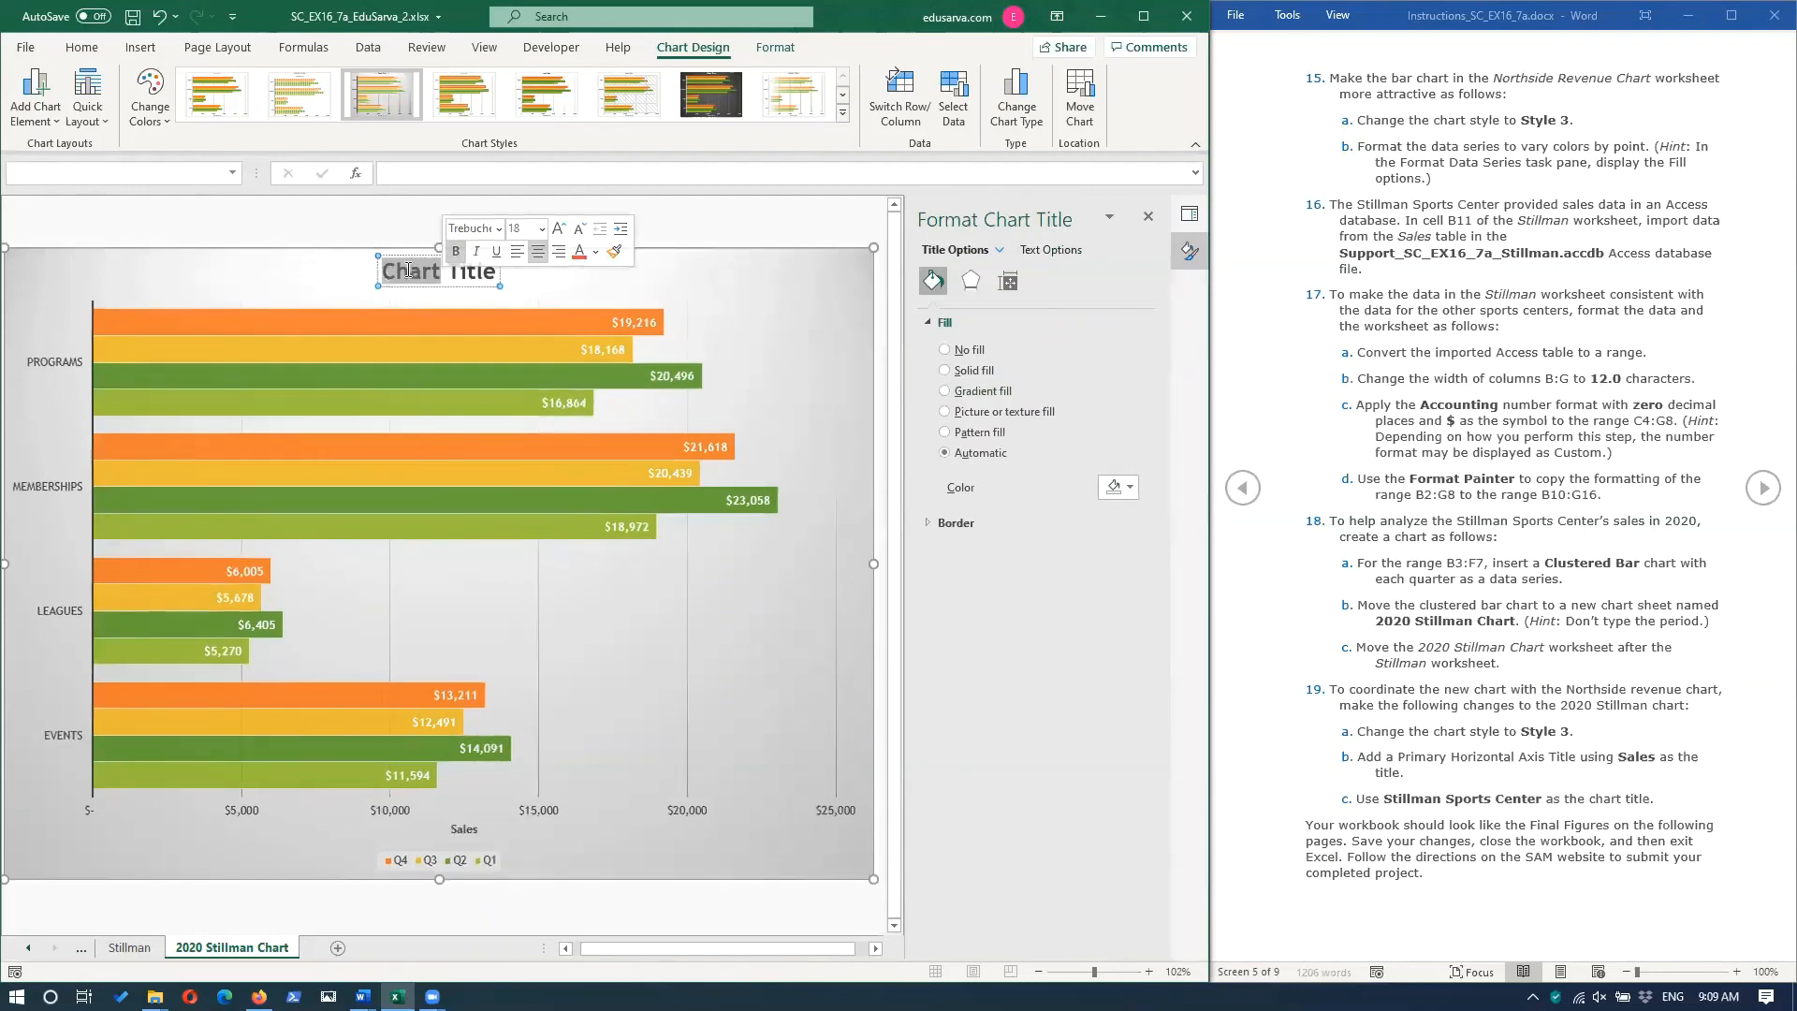
pyautogui.tripleClick(409, 274)
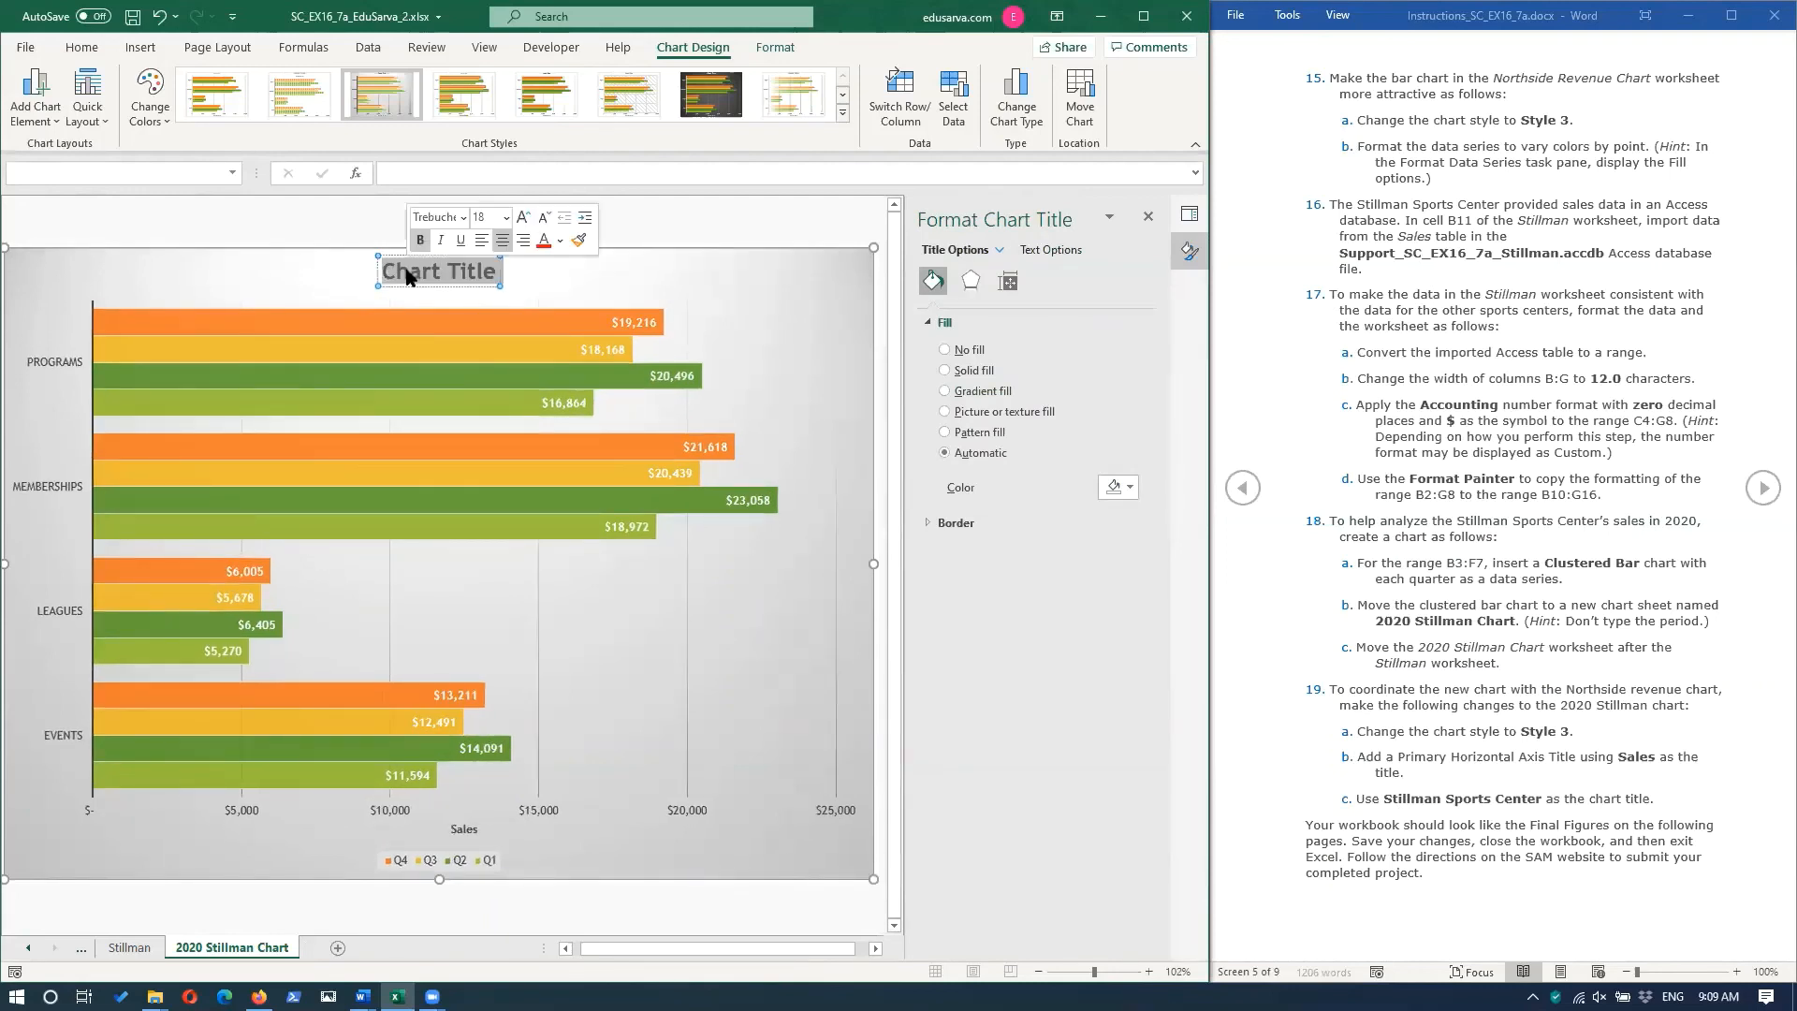
pyautogui.write('Stillman Spo')
pyautogui.press('BackSpace')
pyautogui.press('BackSpace')
pyautogui.write('ports Center')
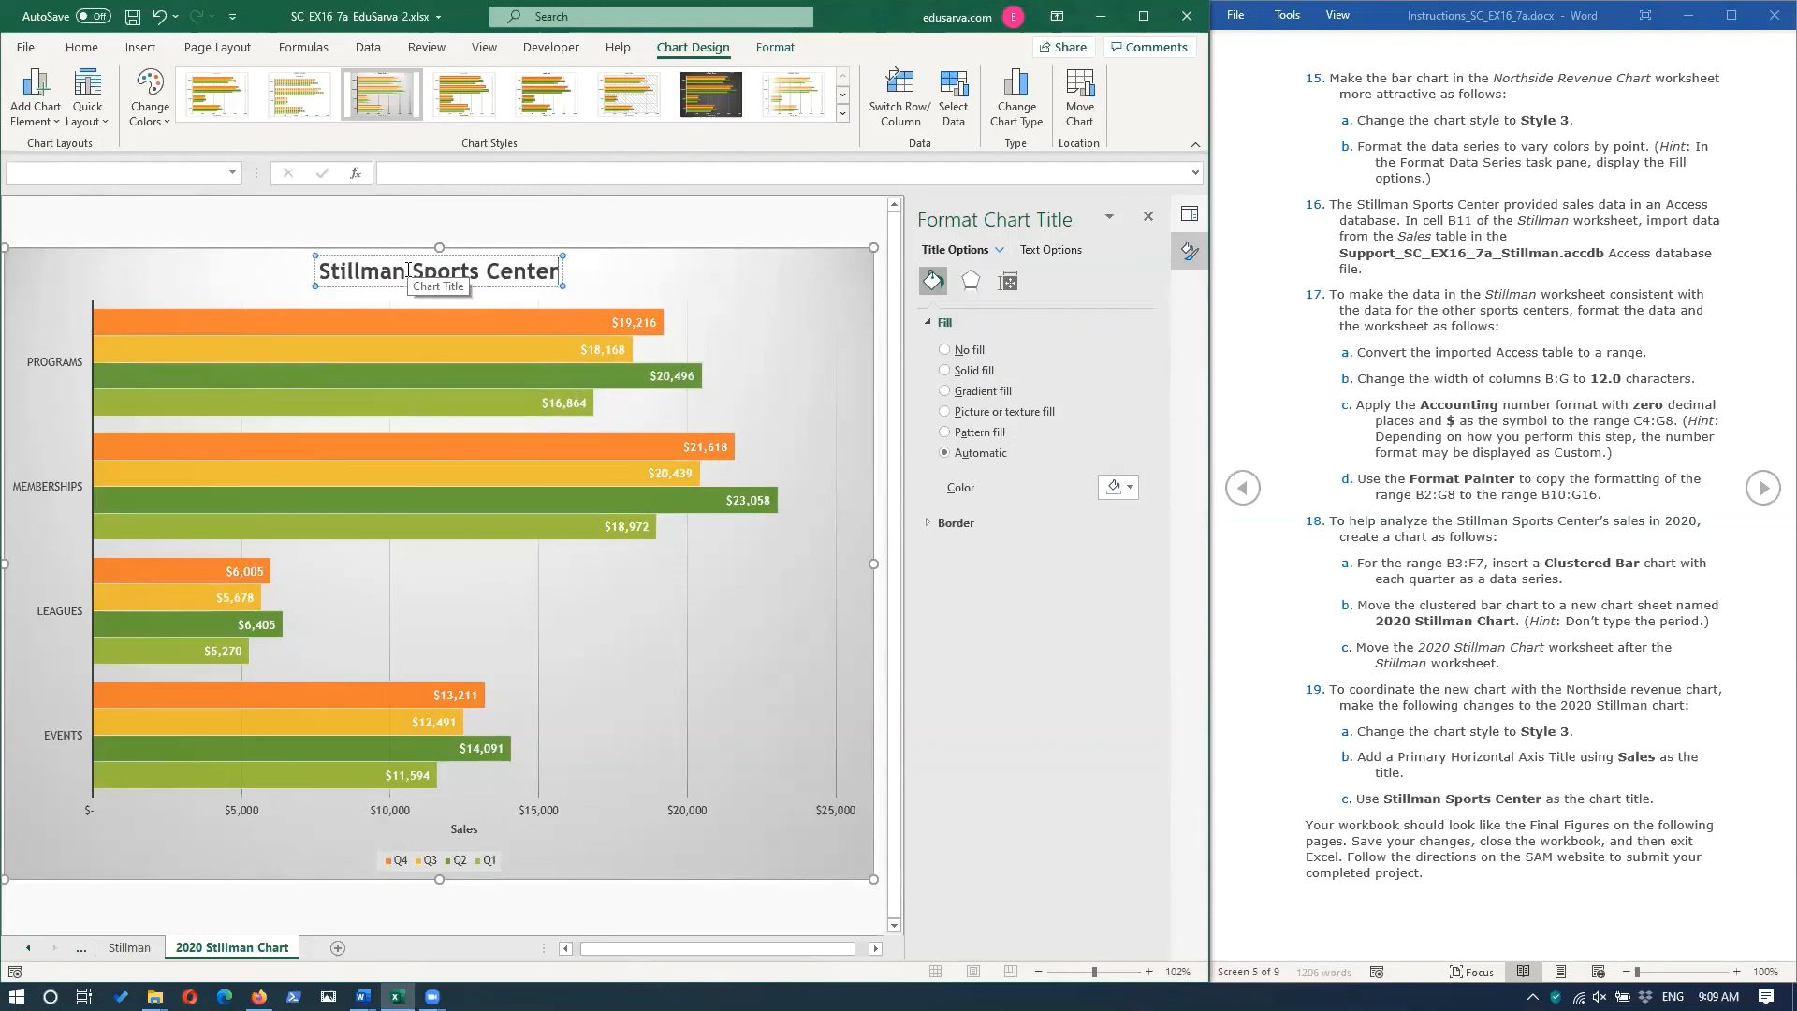
pyautogui.click(706, 292)
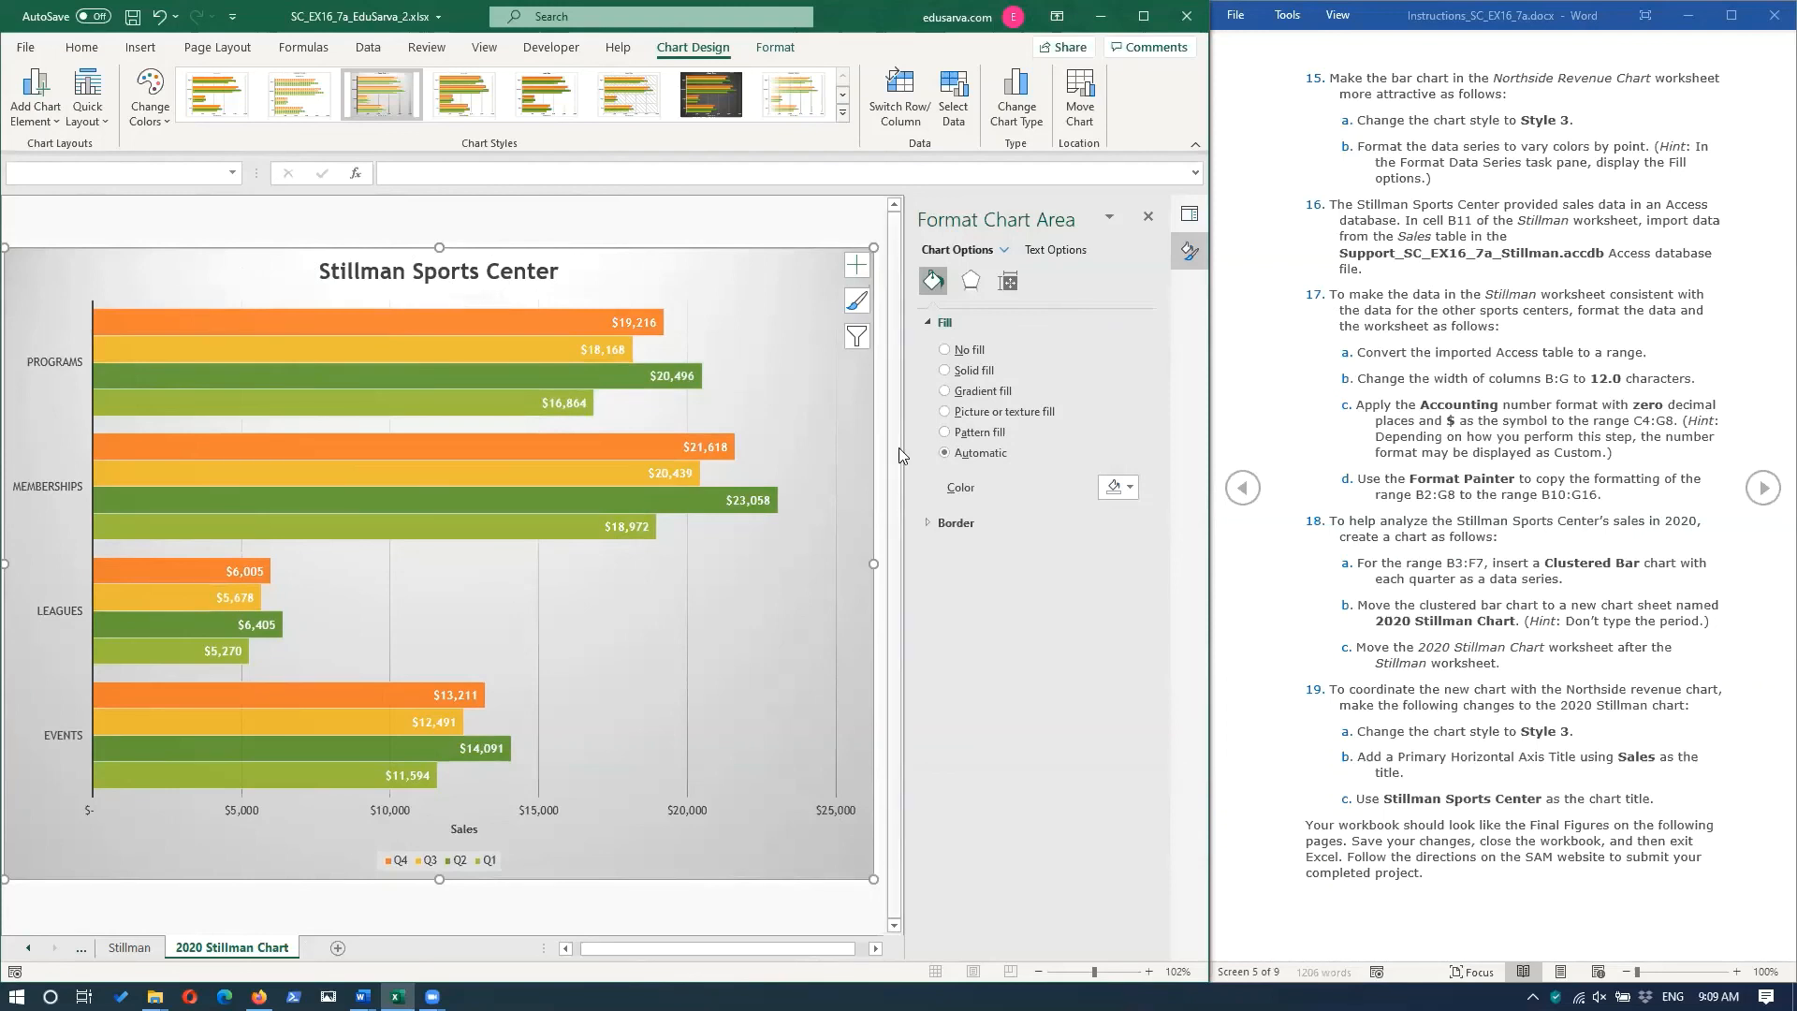
# Switch to the Word instructions document and review the Final Figures pages against the finished workbook.
pyautogui.click(1766, 494)
pyautogui.click(1764, 489)
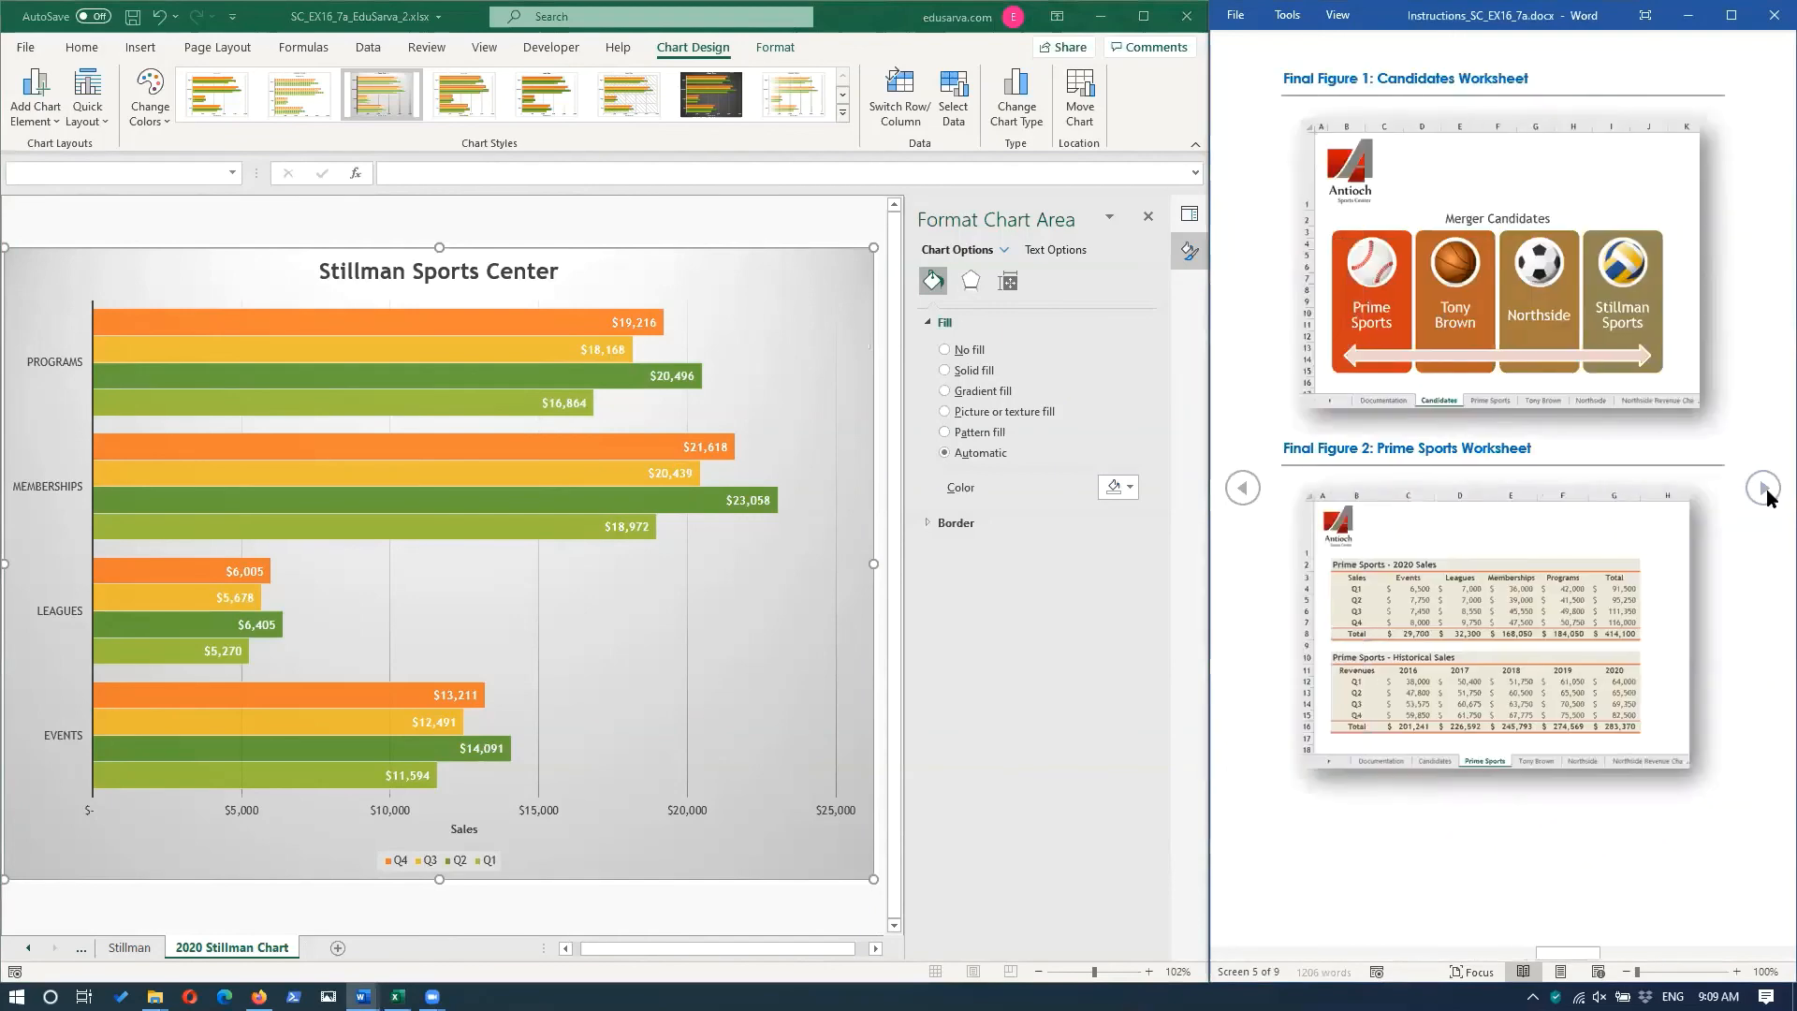
pyautogui.click(1764, 488)
pyautogui.click(1764, 489)
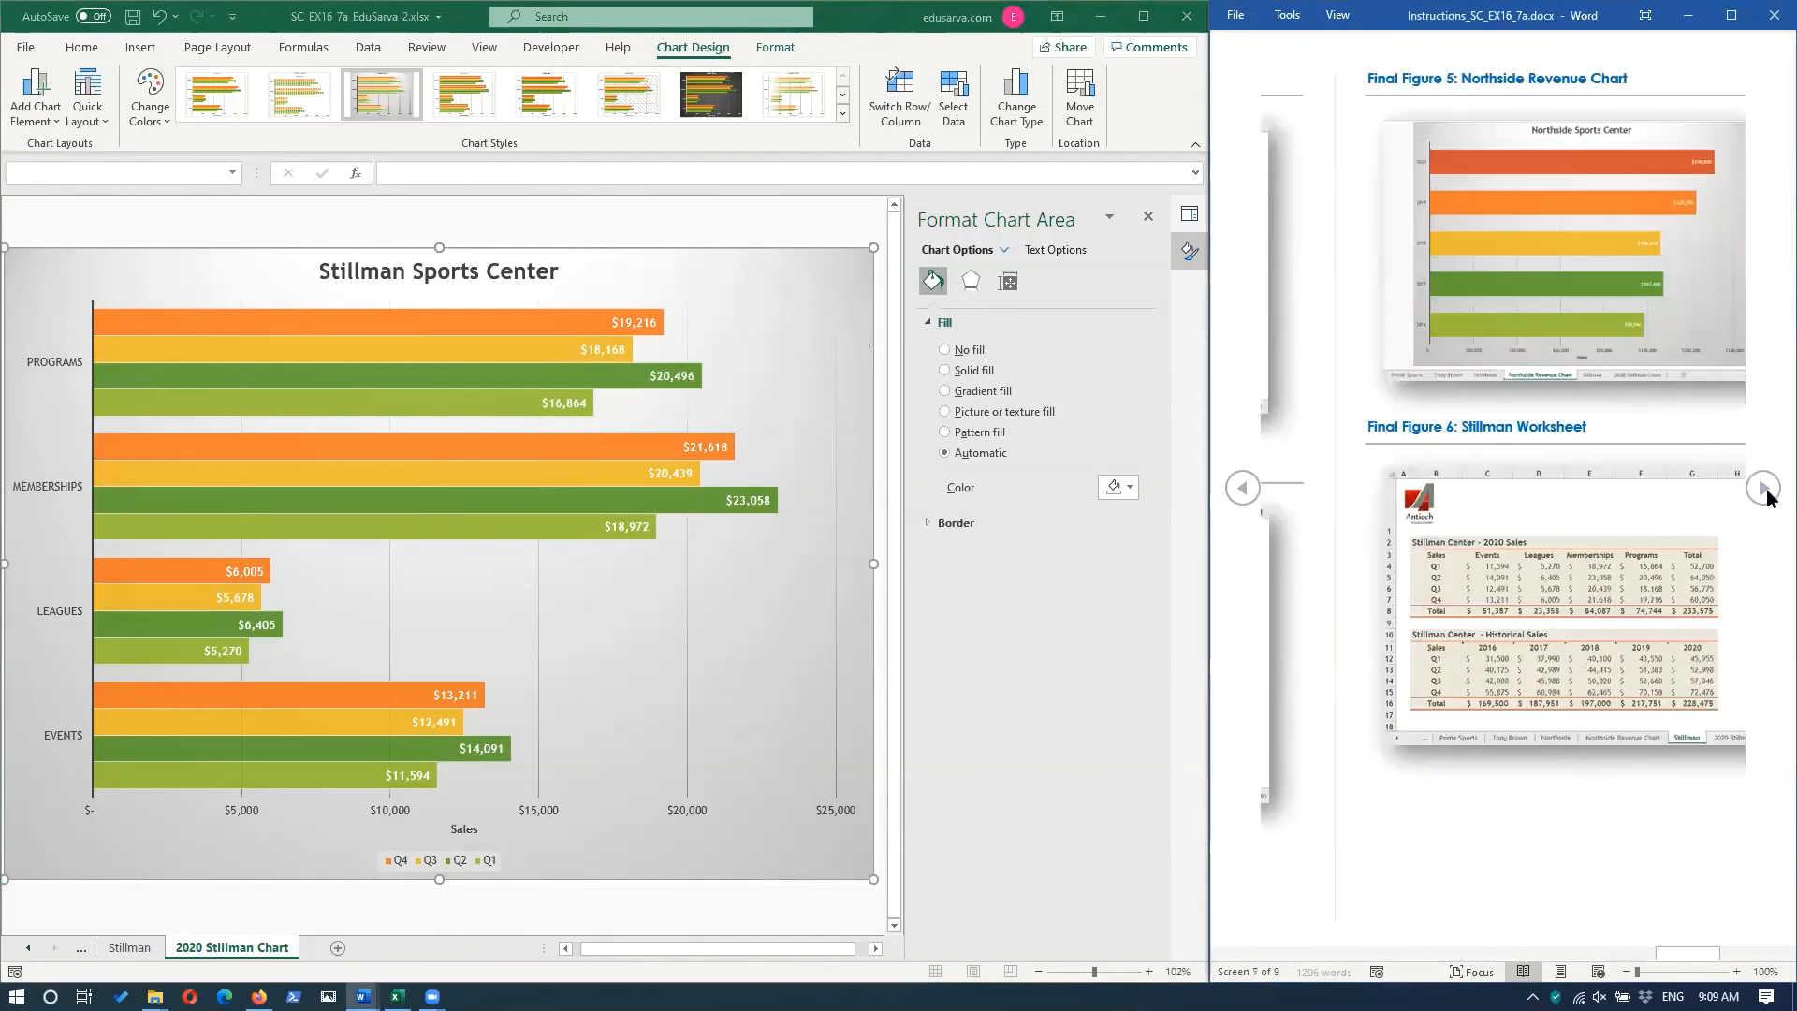
pyautogui.click(1764, 488)
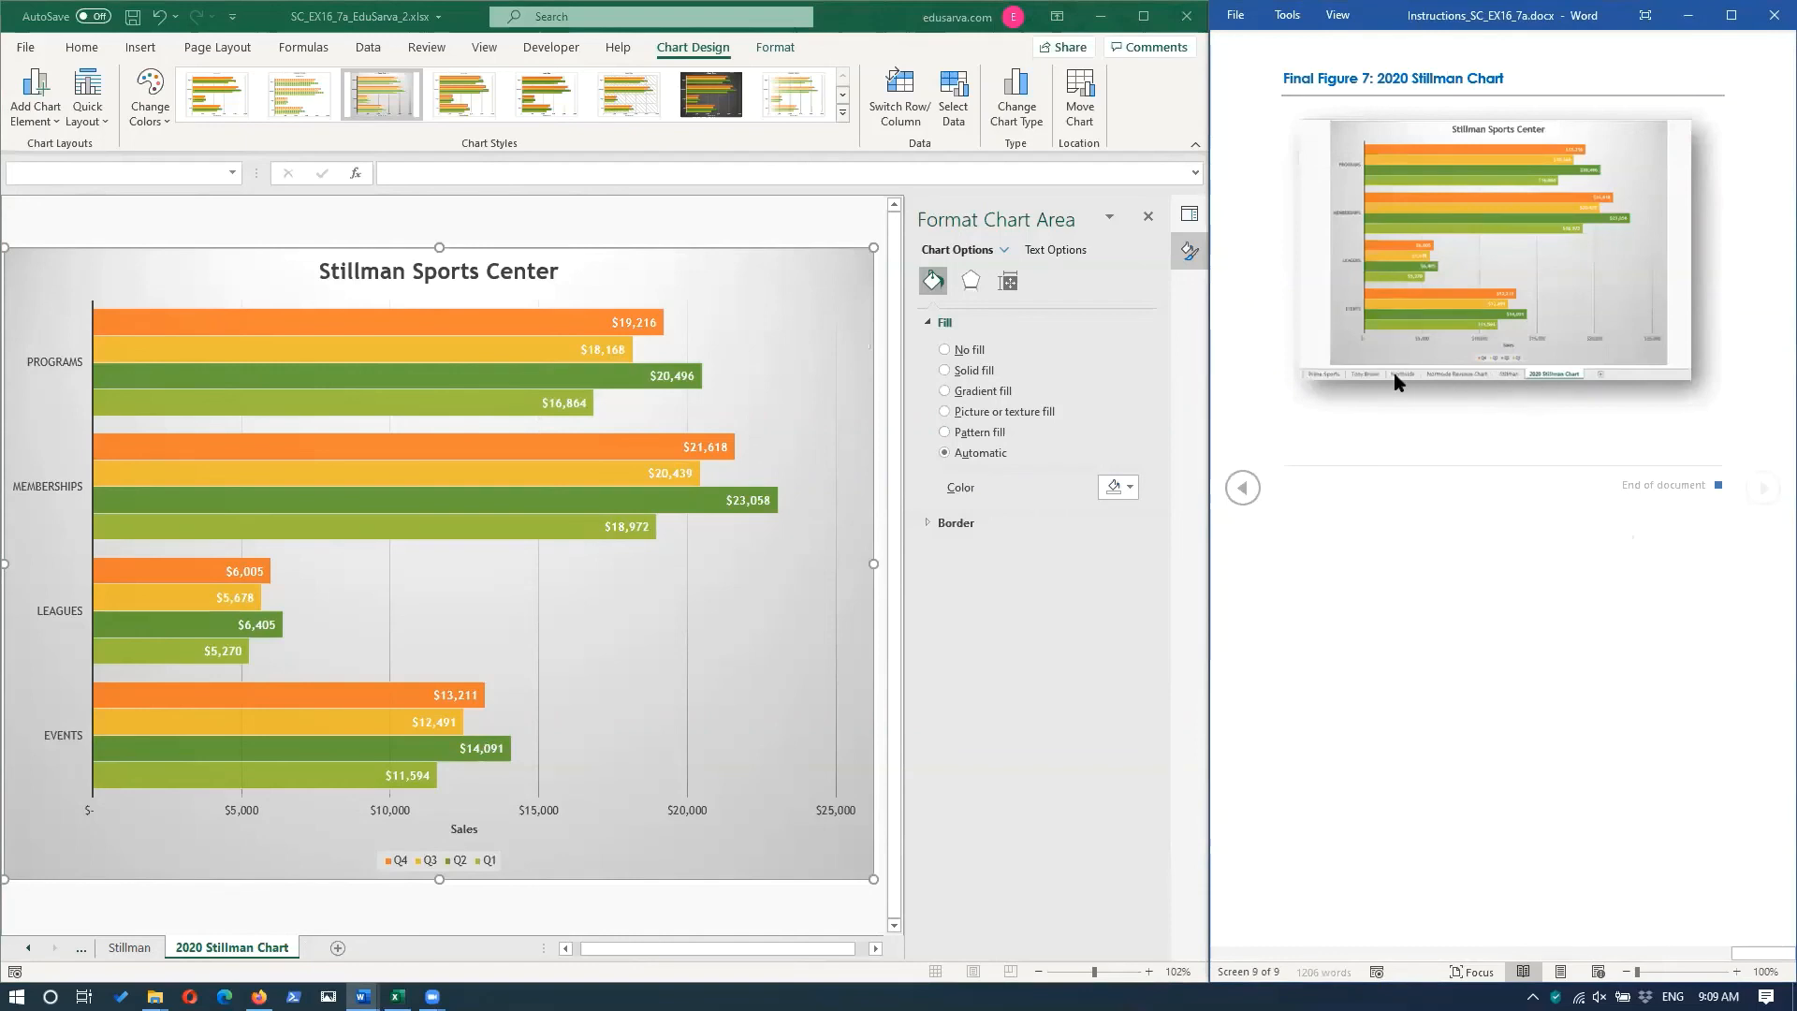
pyautogui.click(1243, 487)
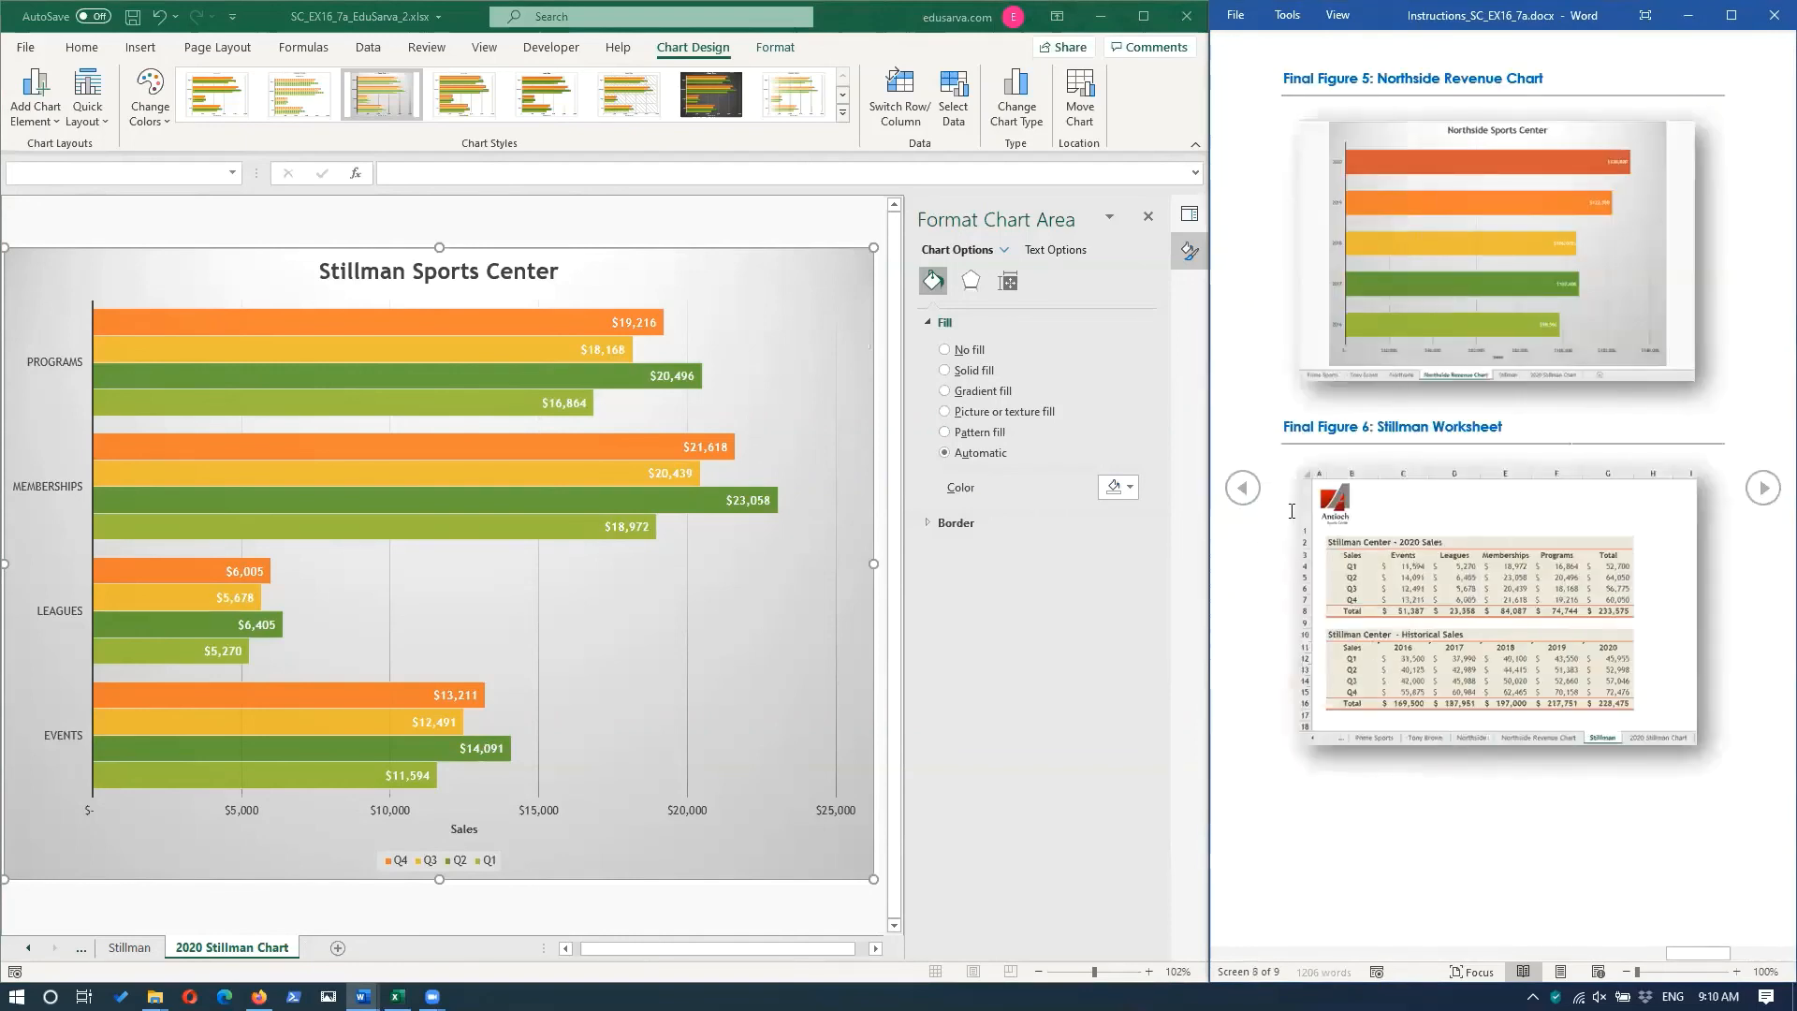
pyautogui.click(1243, 494)
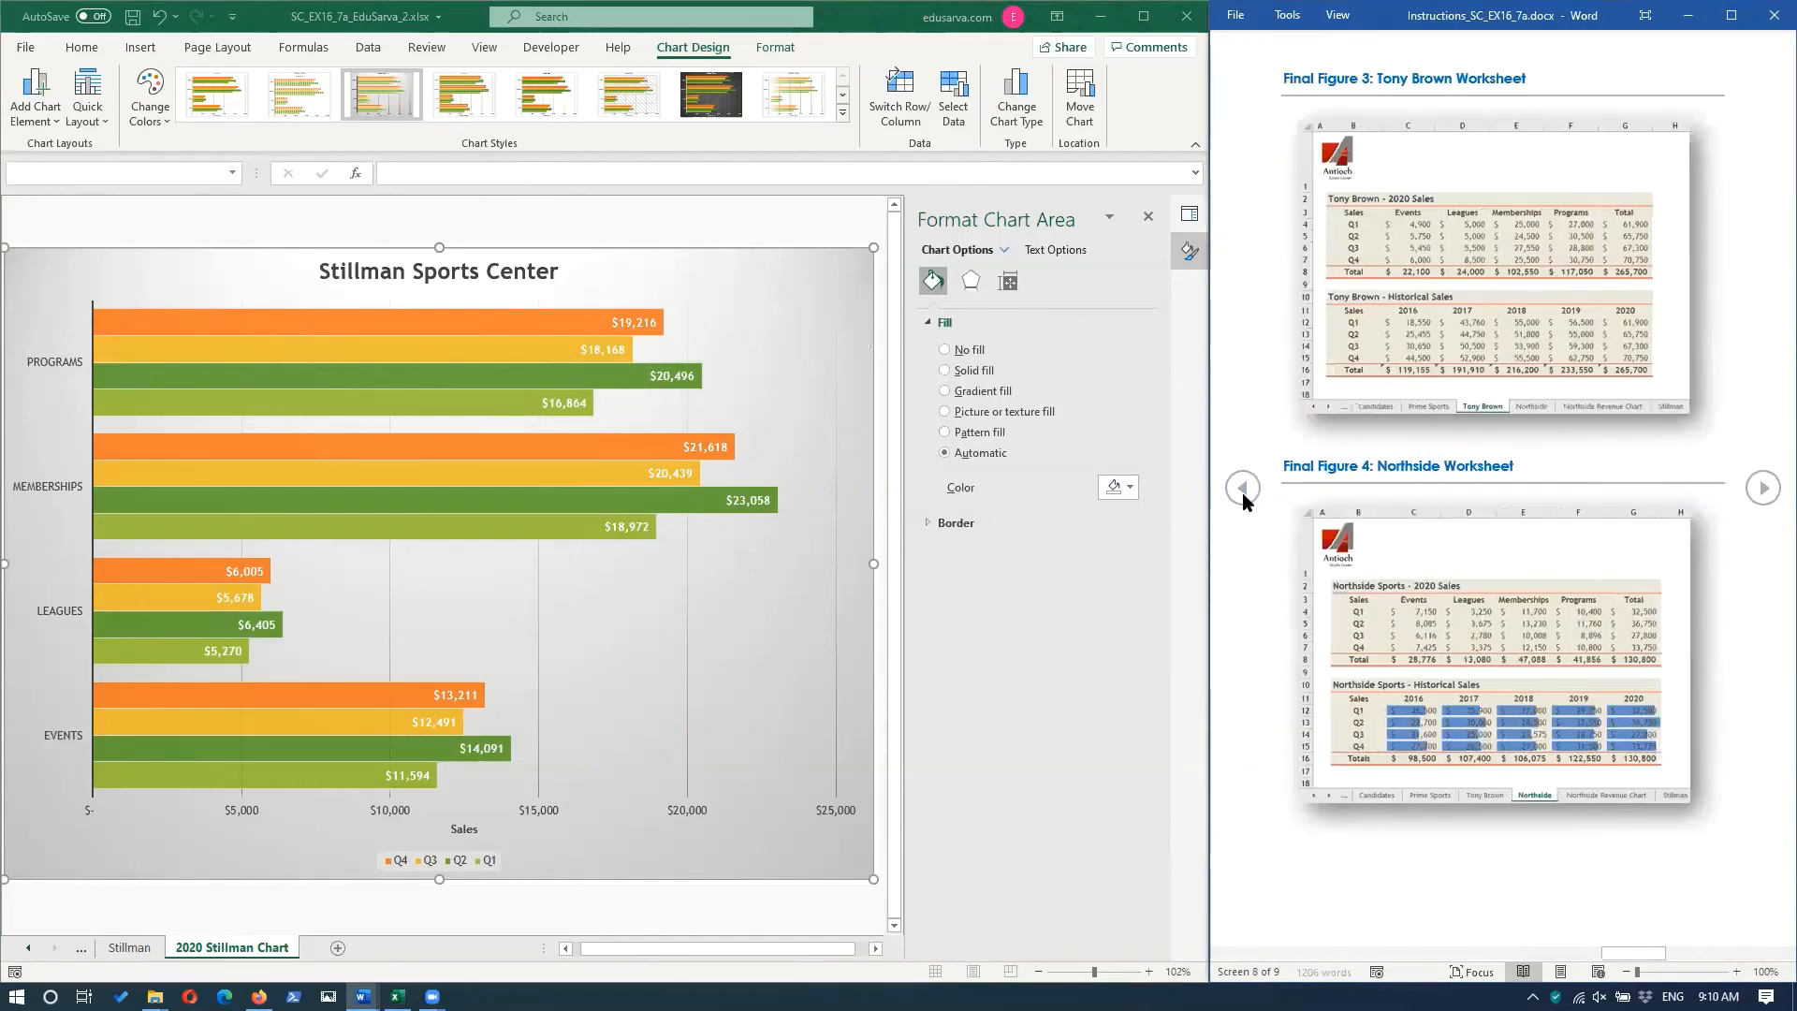
pyautogui.click(1243, 493)
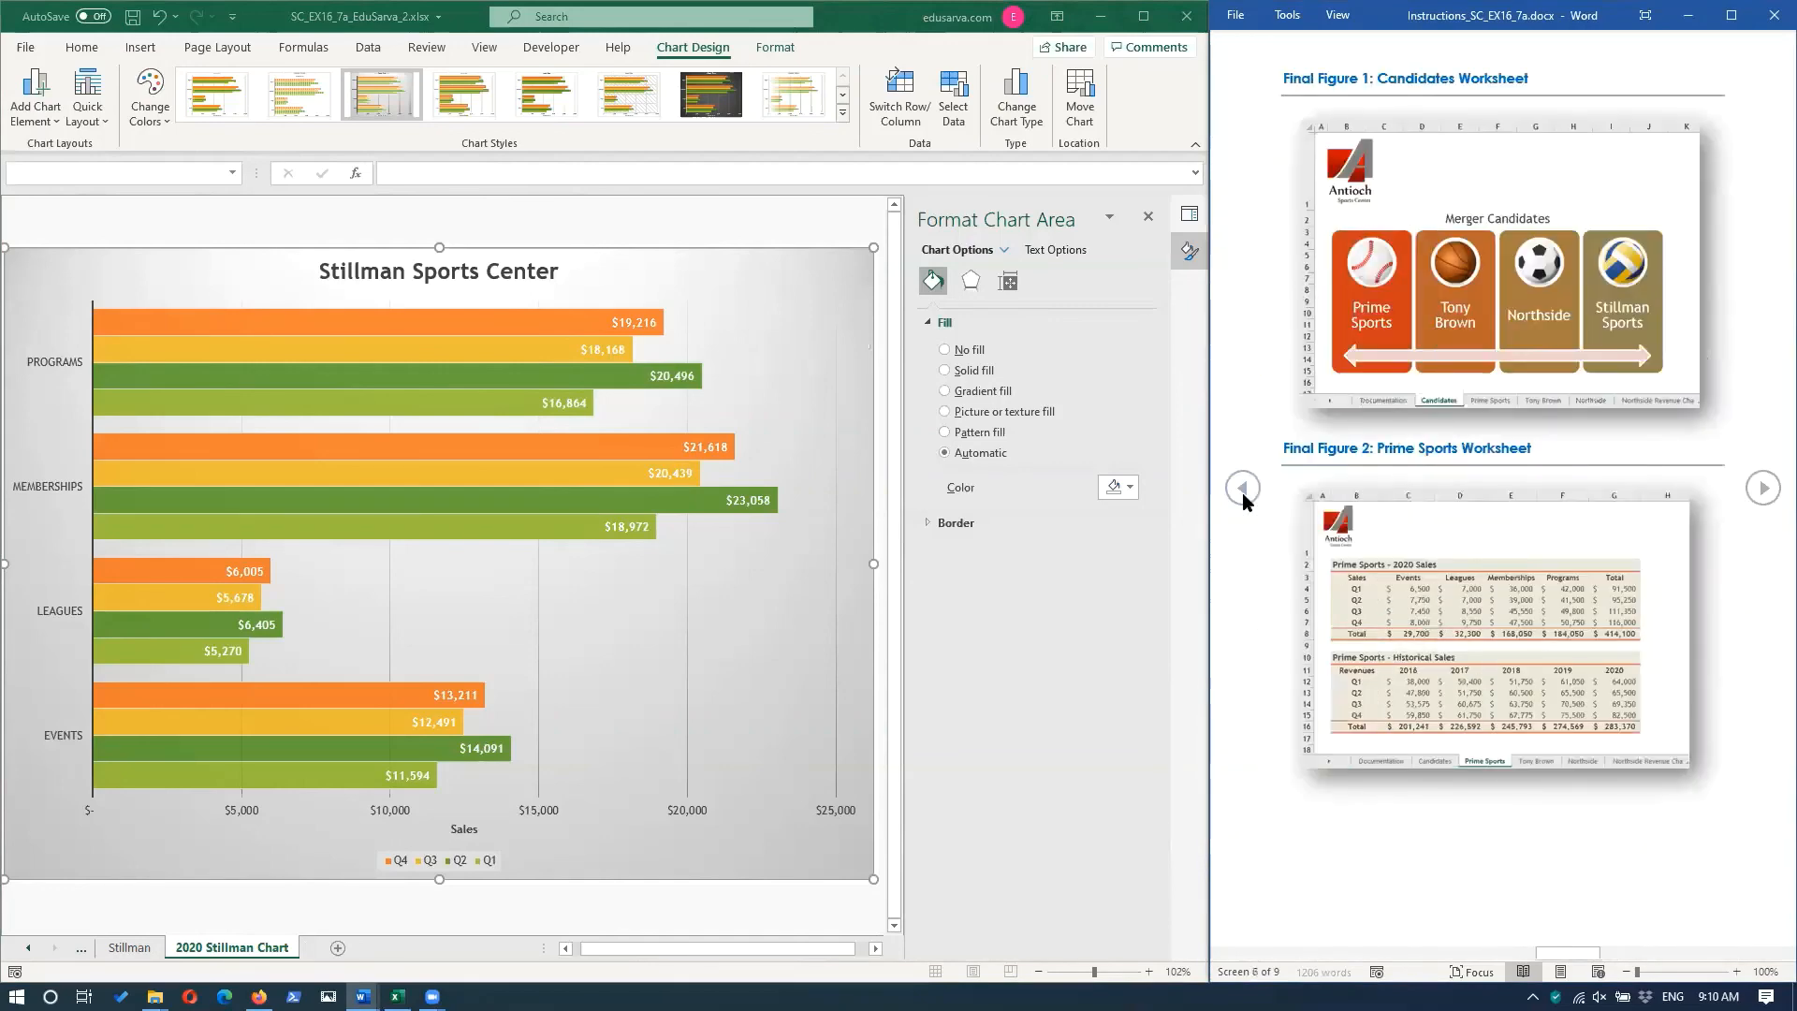